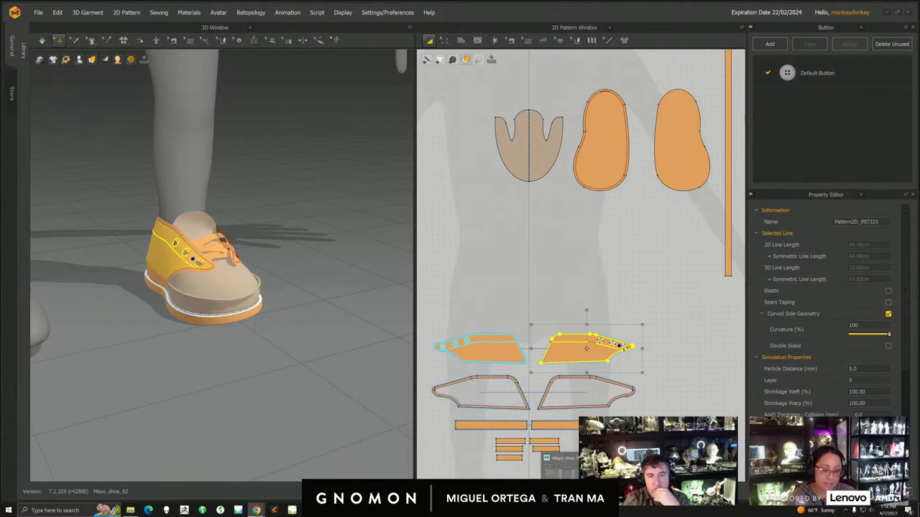
- Switch to Maya and examine the wireframe topology of the left shoe up close
click(551, 460)
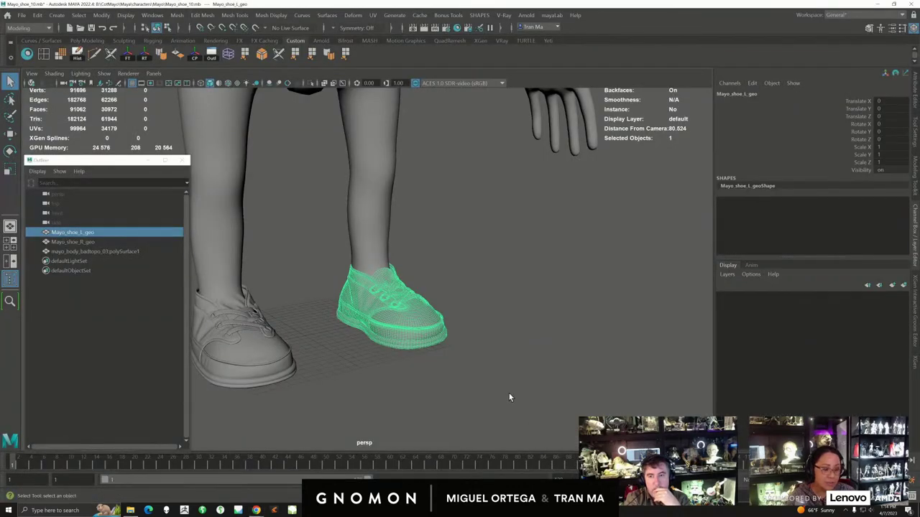
click(506, 391)
alt+middle_drag(428, 332, 455, 302)
alt+right_drag(456, 301, 475, 321)
alt+drag(477, 321, 425, 328)
alt+right_drag(425, 327, 464, 346)
mouse_move(463, 345)
alt+mouse_down()
mouse_move(462, 326)
mouse_move(473, 335)
alt+mouse_up()
click(474, 331)
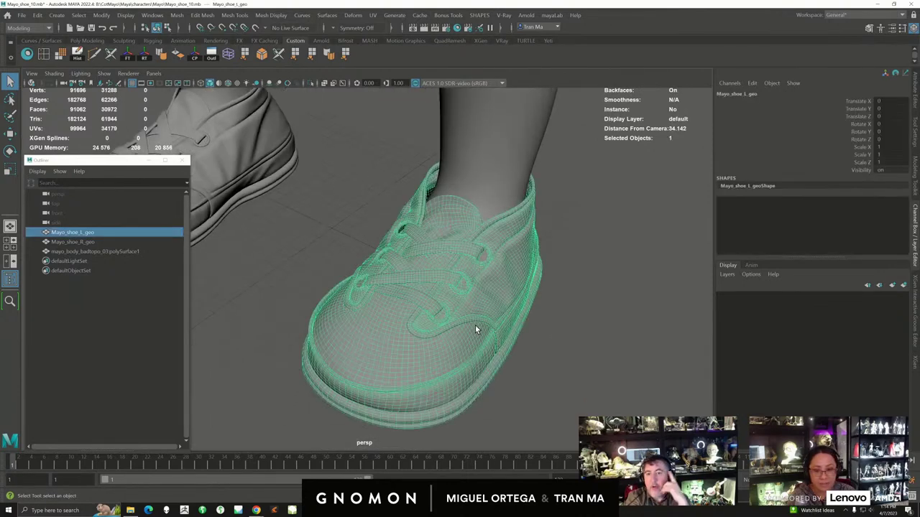
- Select both shoes and the body mesh, assign them a Blinn material and show its attributes
alt+middle_drag(281, 229, 315, 234)
shift+drag(306, 210, 271, 173)
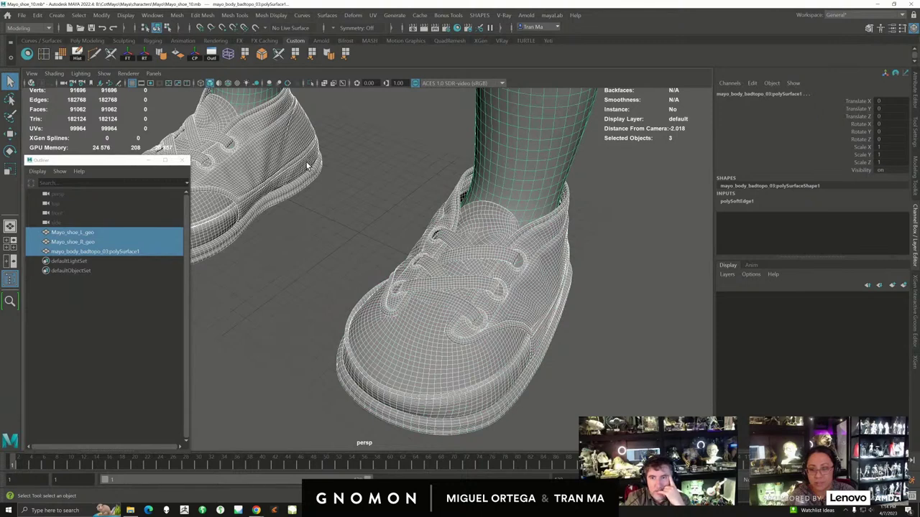
right_drag(431, 250, 429, 490)
click(267, 173)
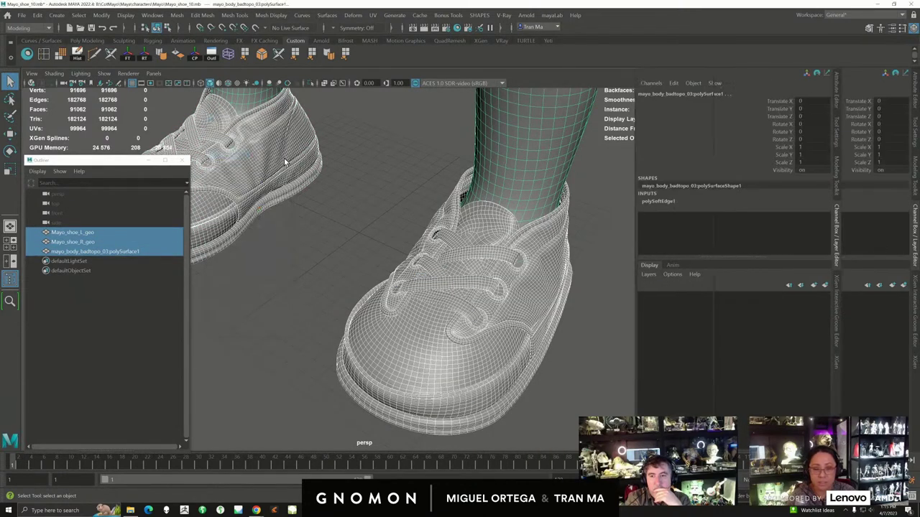
click(907, 90)
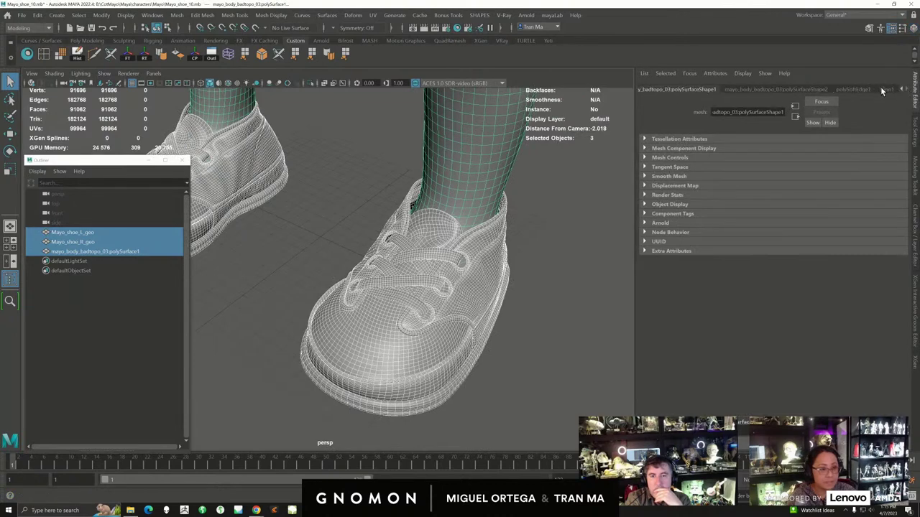
click(884, 89)
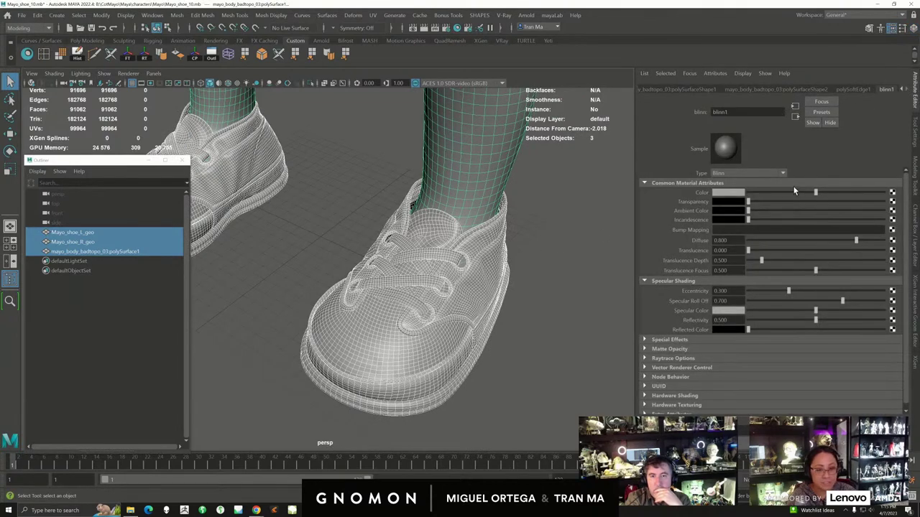
- Inspect the Blinn-shaded shoes without a selection and with the left shoe's wireframe shown
click(571, 251)
alt+drag(571, 251, 434, 297)
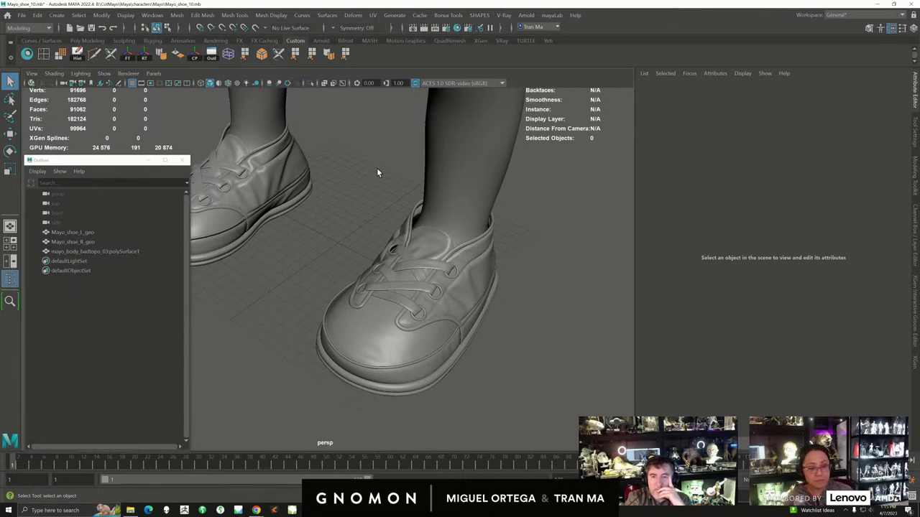
mouse_move(410, 310)
alt+mouse_down()
mouse_move(421, 323)
mouse_move(396, 306)
mouse_move(405, 291)
mouse_move(444, 294)
mouse_move(407, 288)
mouse_move(417, 319)
mouse_move(405, 301)
mouse_move(429, 299)
mouse_move(407, 316)
alt+mouse_up()
click(401, 289)
scroll(384, 312, up, 2)
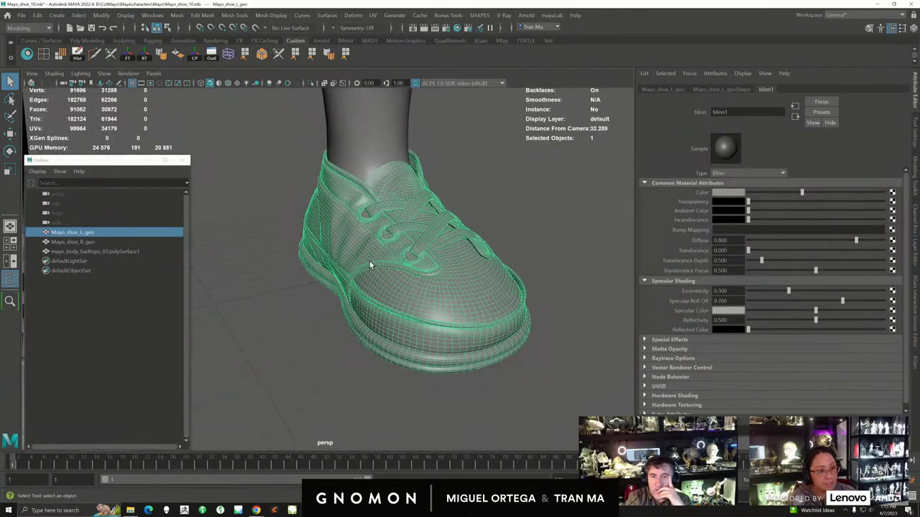
alt+drag(363, 252, 364, 281)
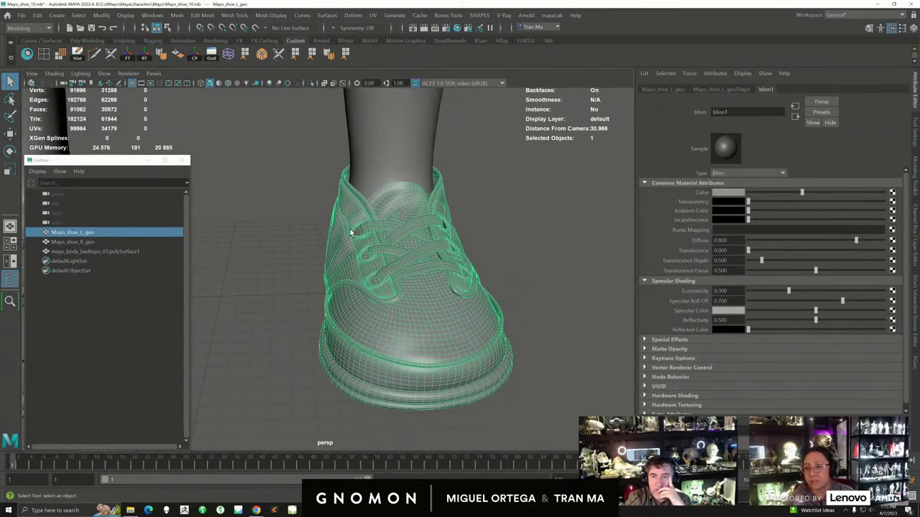
- Show the Quad Remesher settings for the selected left shoe and close them without remeshing
click(450, 41)
click(29, 55)
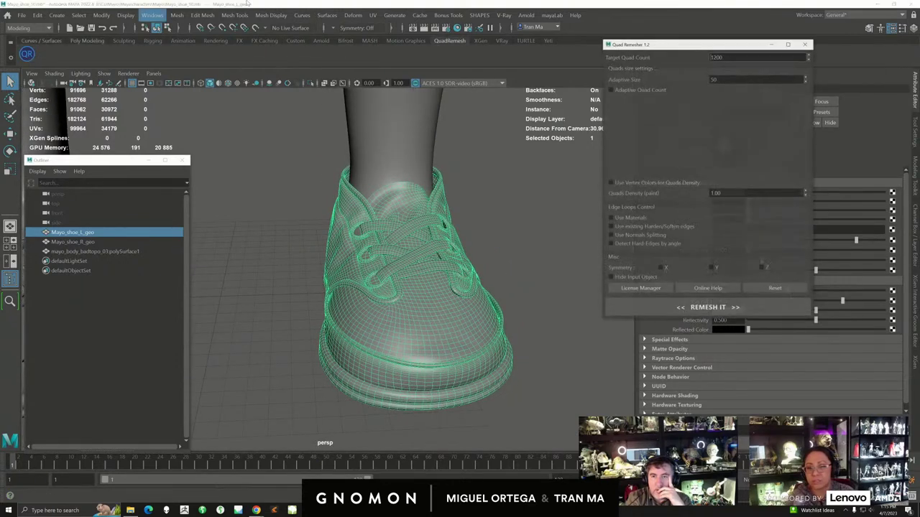
drag(741, 40, 676, 71)
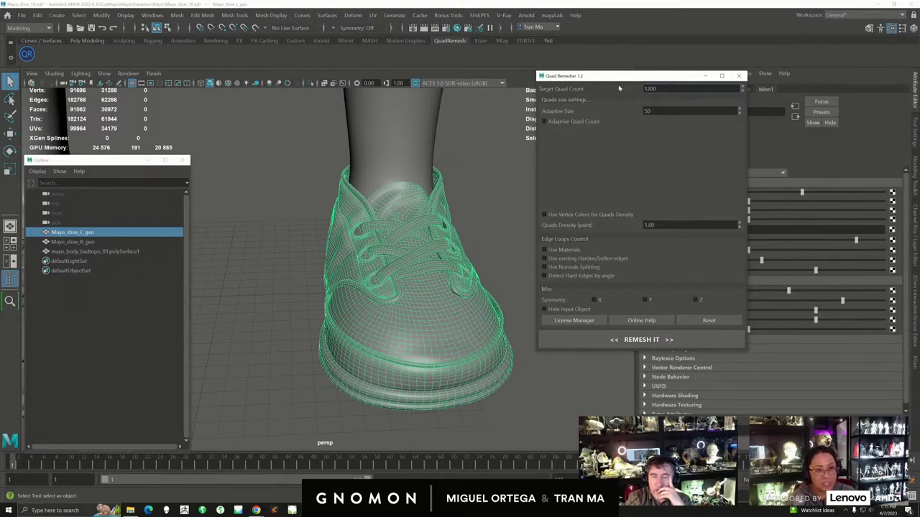
drag(637, 78, 617, 91)
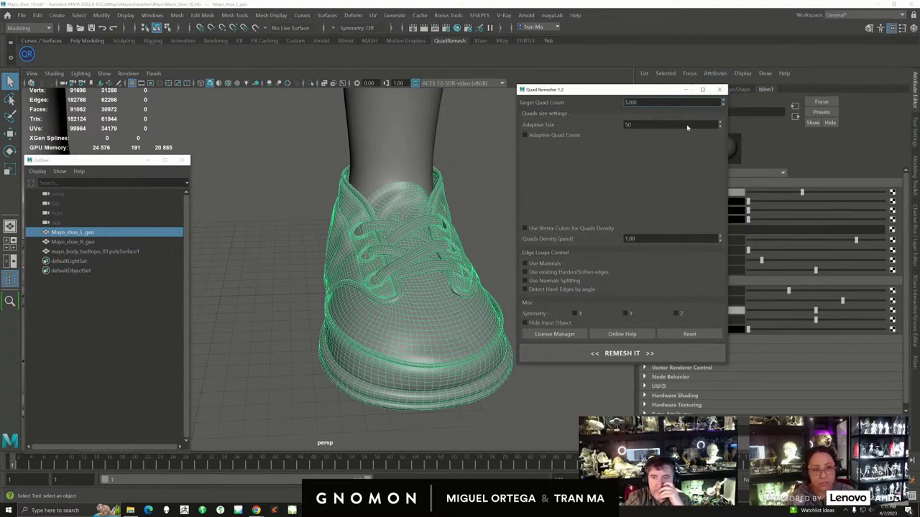
click(722, 92)
- Deselect the left shoe and inspect its shaded surface from the side and front
alt+drag(394, 328, 398, 266)
click(451, 217)
alt+middle_drag(451, 217, 455, 216)
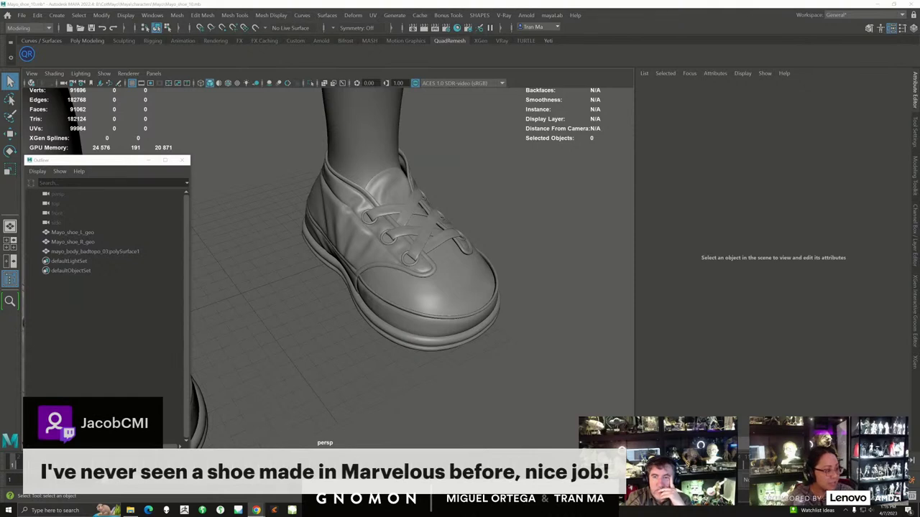
alt+drag(373, 274, 367, 305)
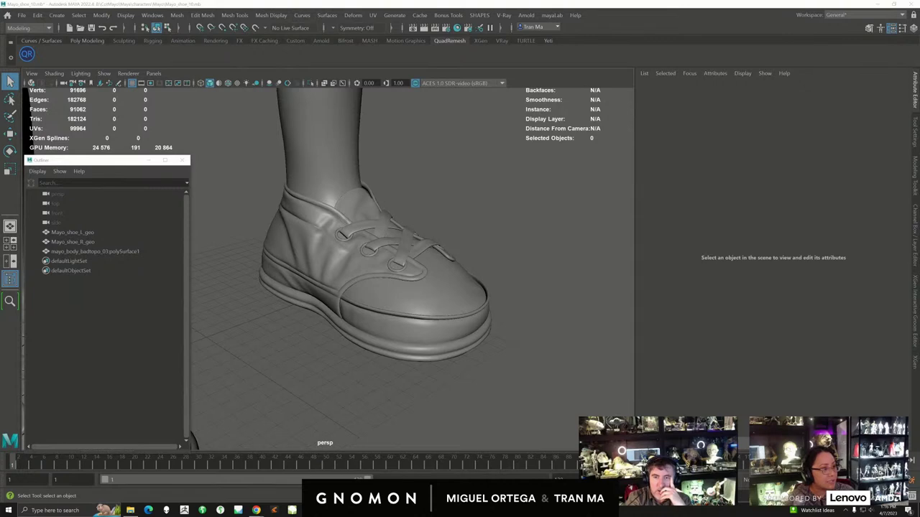
key(super+d)
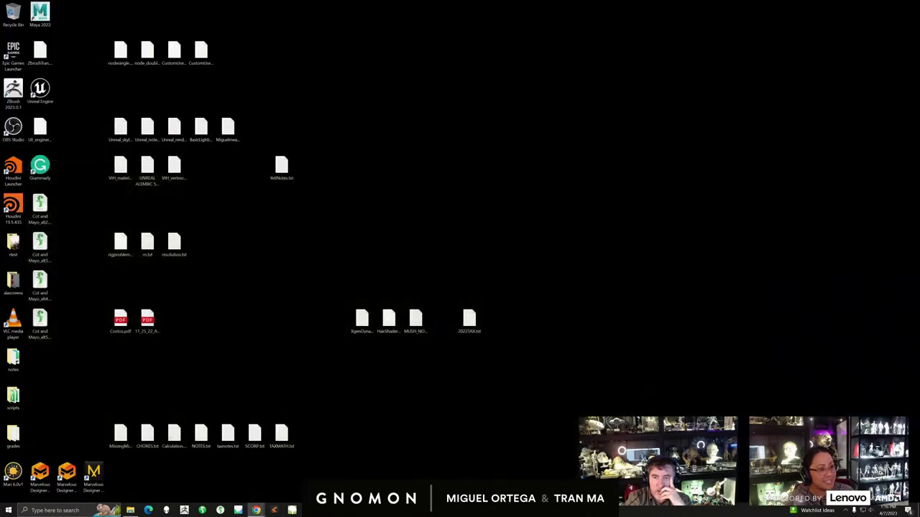
key(super+d)
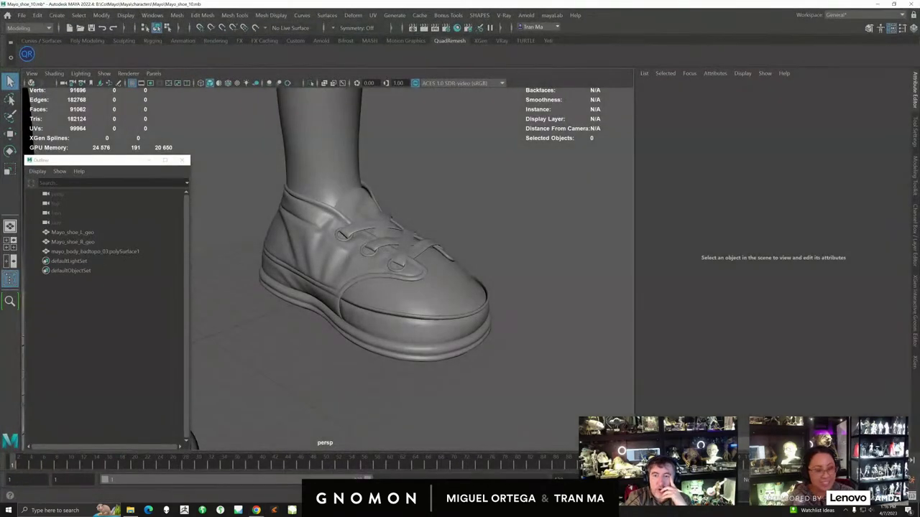
- Examine the pair of shoes on the character's legs and the laces, tongue and toe cap up close
scroll(224, 299, down, 10)
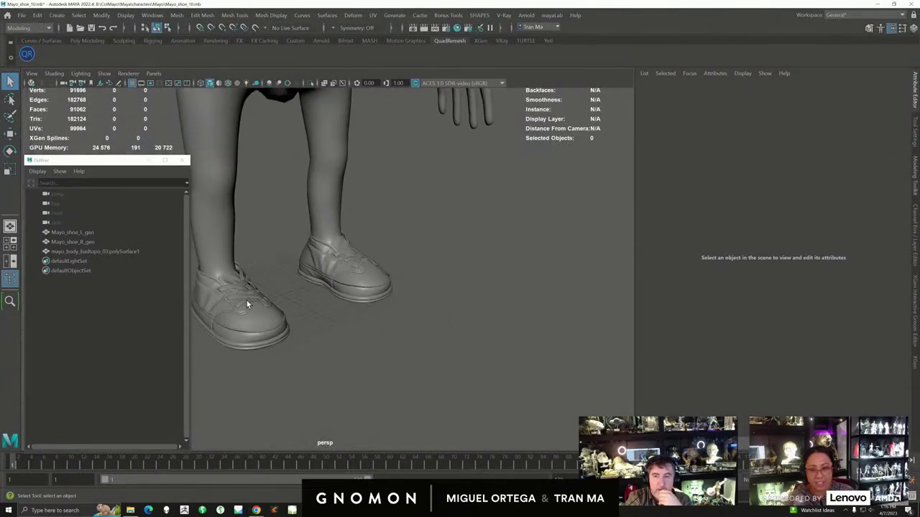
alt+middle_drag(224, 298, 220, 341)
alt+drag(219, 340, 249, 333)
alt+middle_drag(305, 226, 325, 338)
alt+right_drag(325, 338, 215, 317)
alt+middle_drag(285, 323, 260, 266)
alt+right_drag(287, 316, 408, 394)
alt+middle_drag(323, 431, 334, 326)
alt+right_drag(335, 326, 355, 349)
mouse_move(356, 349)
alt+mouse_down()
mouse_move(382, 339)
mouse_move(356, 332)
alt+mouse_up()
alt+right_drag(357, 332, 388, 347)
mouse_move(388, 346)
alt+mouse_down()
mouse_move(413, 355)
mouse_move(335, 345)
mouse_move(373, 340)
alt+mouse_up()
alt+middle_drag(324, 323, 334, 333)
alt+drag(333, 332, 355, 311)
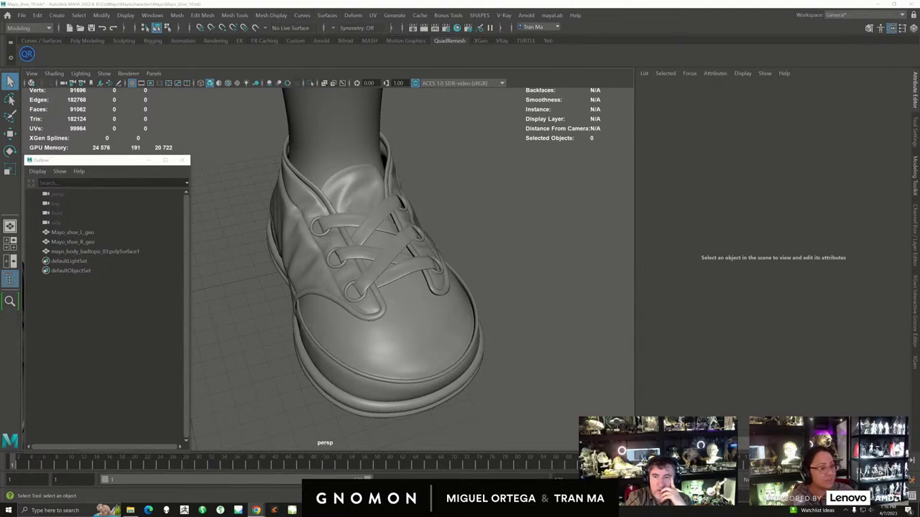
- Browse the Google image results for nike shoes in the browser, previewing the Nike Air Presto x Hello Kitty, and close the browser
drag(919, 63, 406, 44)
click(568, 402)
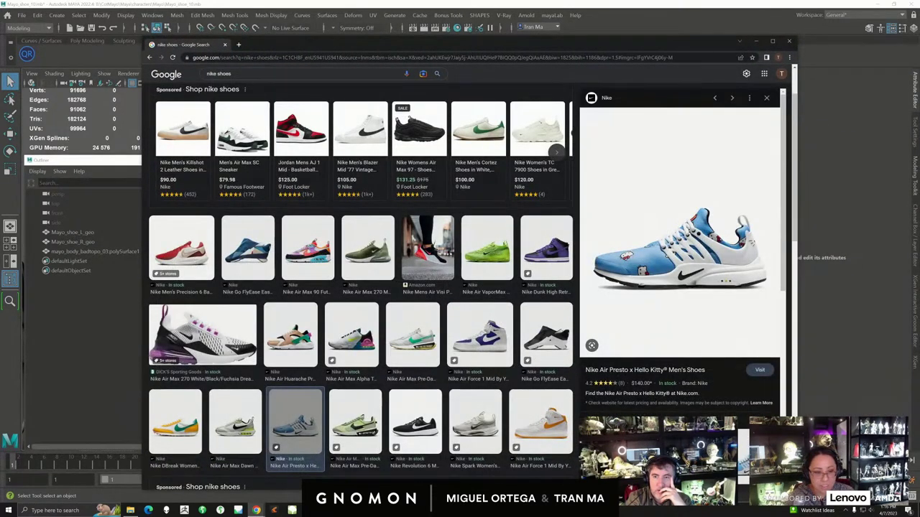
click(294, 428)
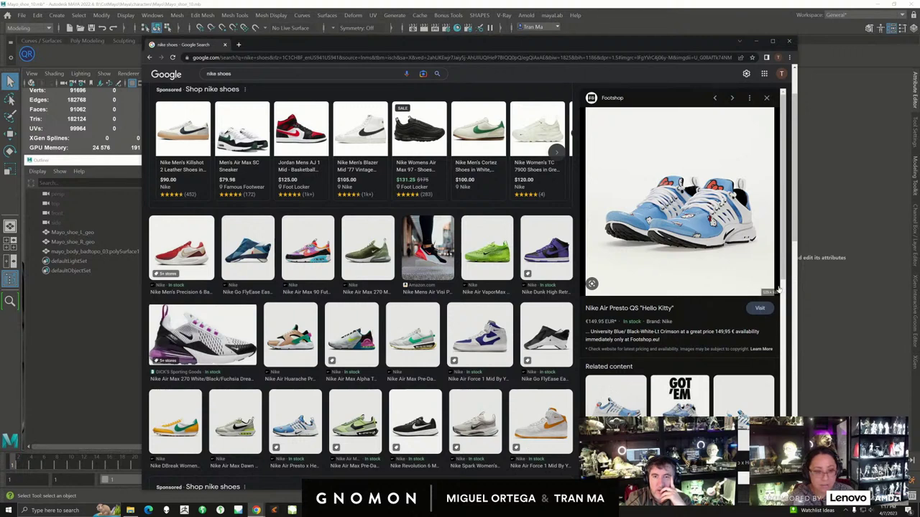
scroll(774, 302, down, 2)
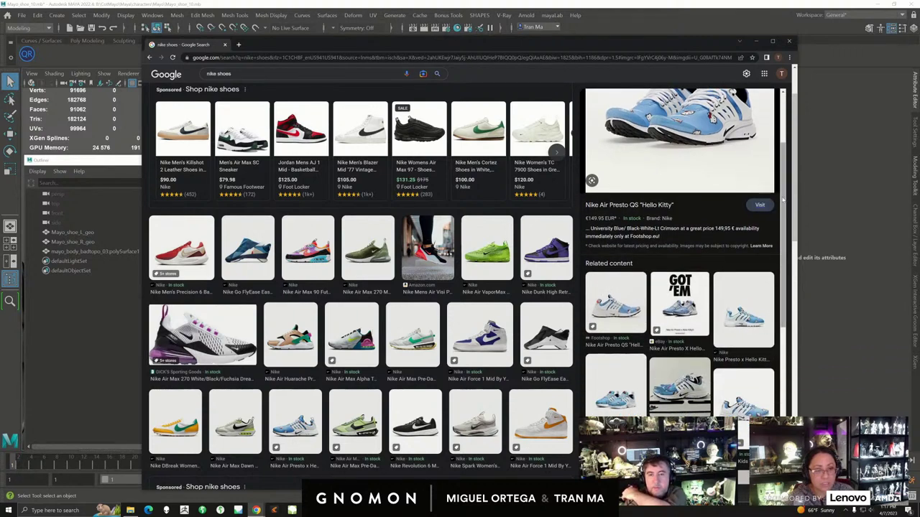
scroll(783, 199, up, 2)
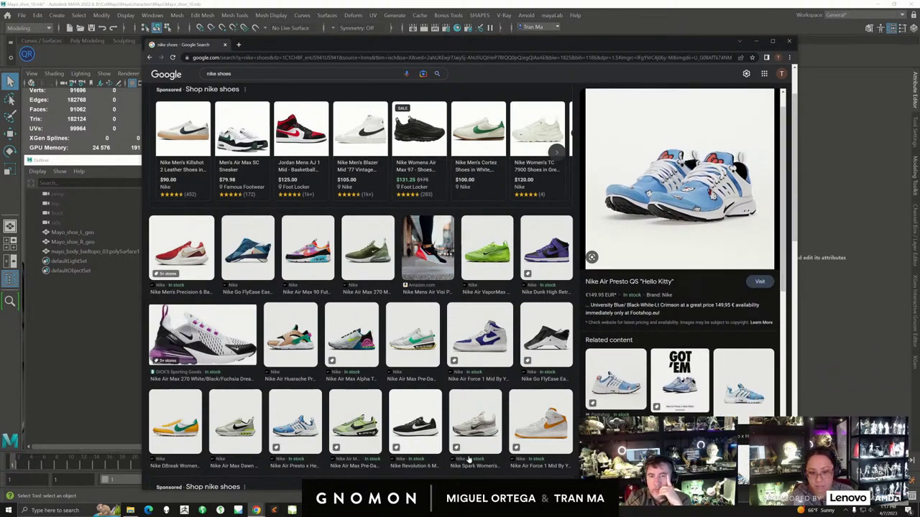
scroll(804, 358, down, 10)
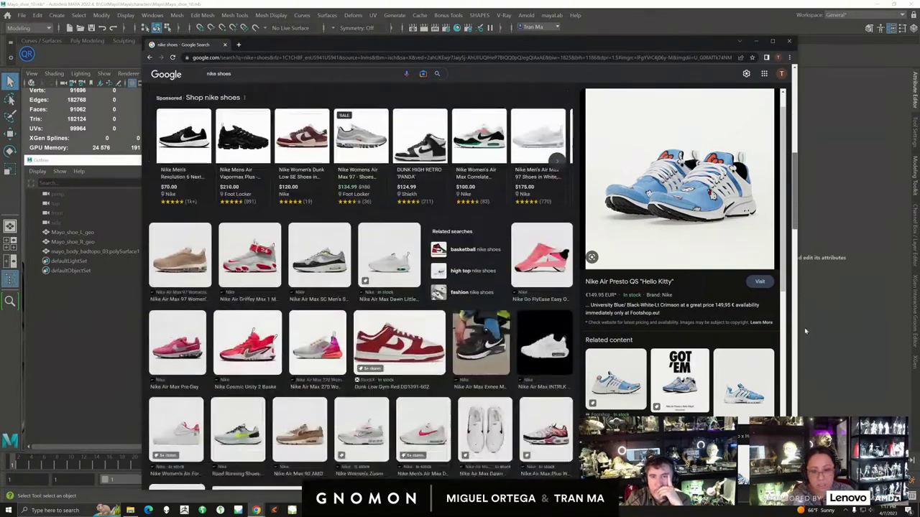
scroll(380, 346, down, 3)
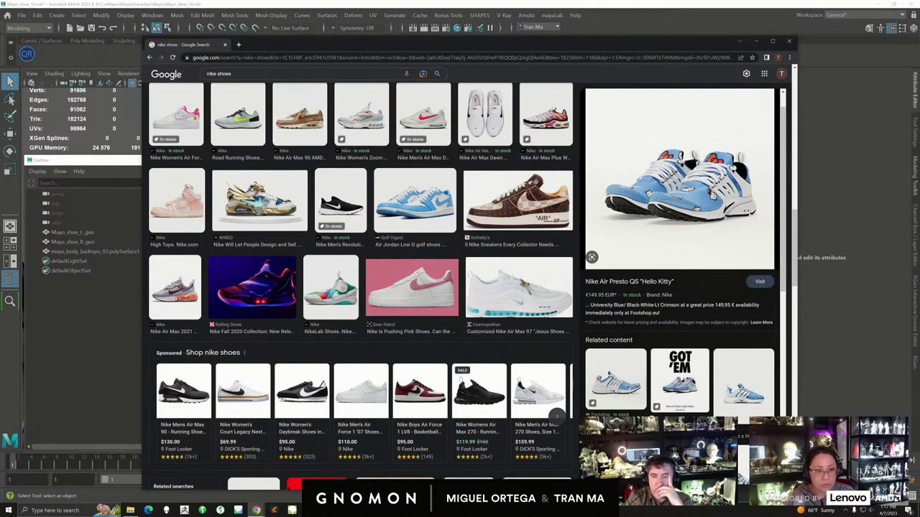
click(743, 377)
click(789, 40)
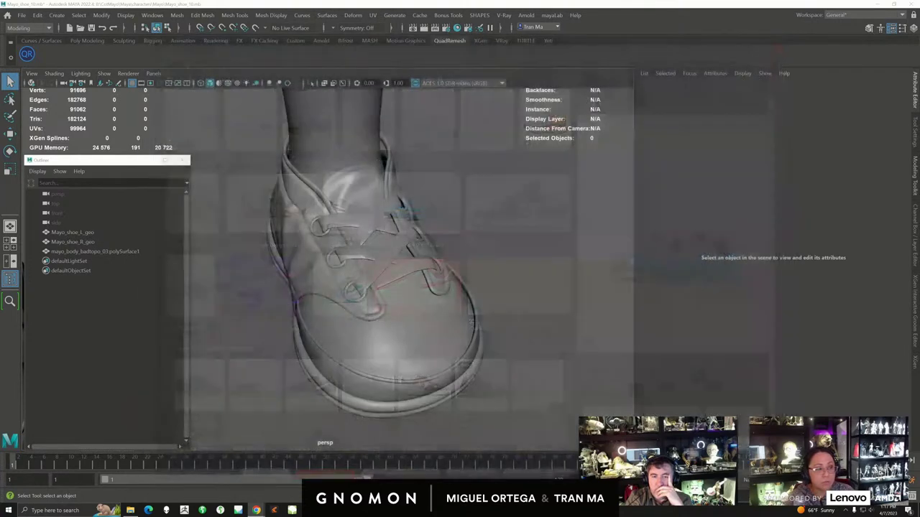
- Bring up the reference image board and examine the photo of the brown and yellow lace-up boots
right_drag(919, 201, 431, 242)
middle_drag(431, 242, 402, 291)
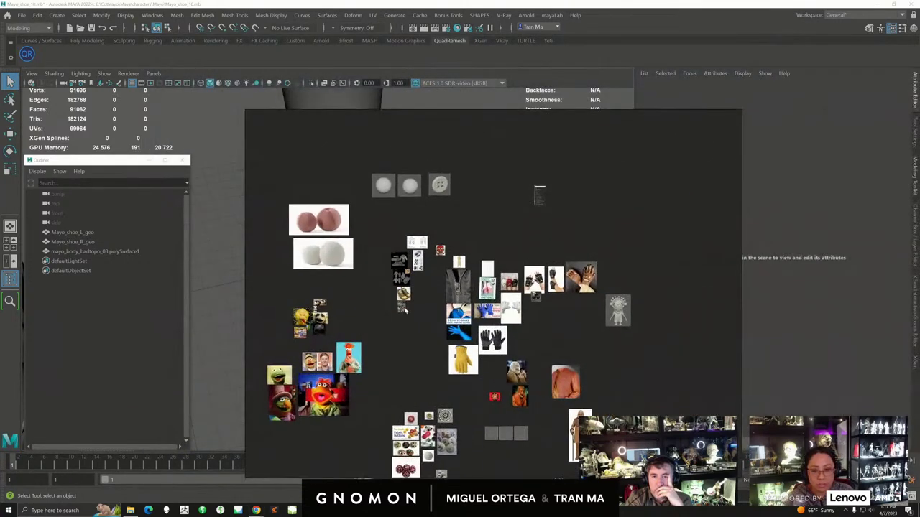
scroll(400, 288, up, 8)
middle_drag(389, 253, 440, 324)
scroll(436, 350, up, 5)
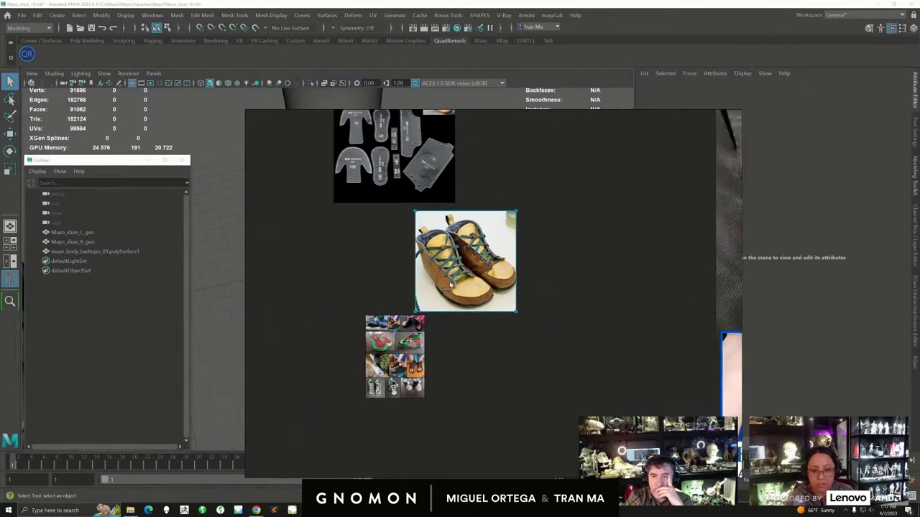
scroll(493, 308, up, 2)
middle_drag(493, 309, 525, 264)
scroll(525, 264, down, 5)
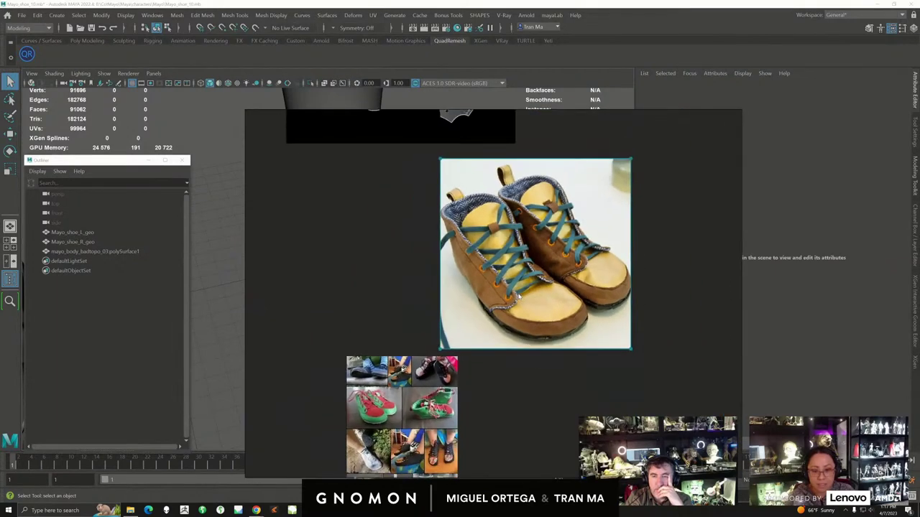
- Examine the Lychee shoe pattern sheet and the repurposed house slippers pattern on the reference board
middle_drag(472, 158, 474, 293)
middle_drag(472, 215, 481, 309)
scroll(478, 306, up, 3)
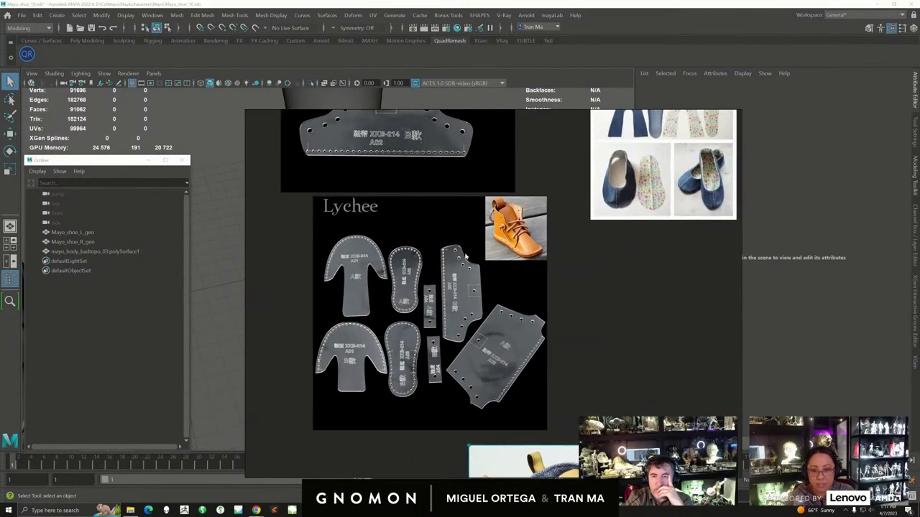
middle_drag(441, 163, 450, 302)
middle_drag(434, 245, 441, 316)
middle_drag(547, 298, 468, 292)
middle_drag(536, 205, 450, 194)
scroll(503, 278, up, 2)
middle_drag(501, 277, 492, 304)
click(492, 304)
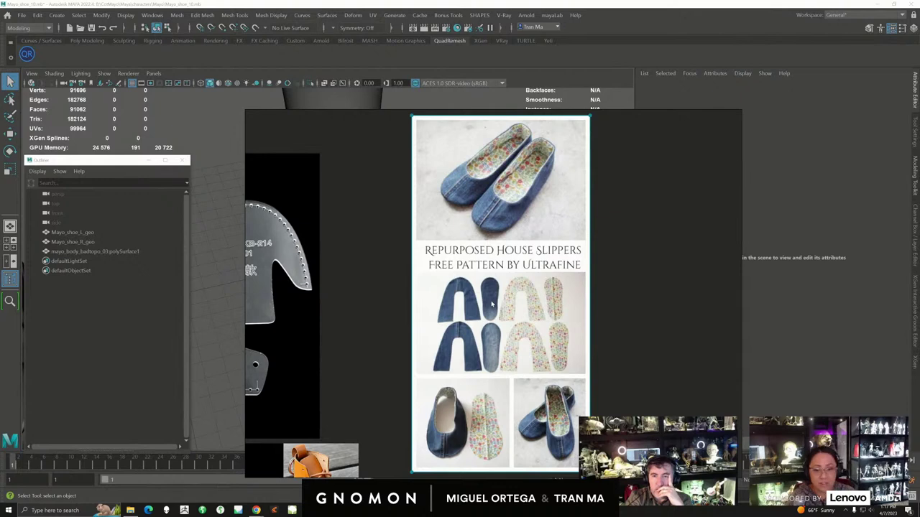
- Study the sole, toe and heel pieces on the upper Lychee pattern sheet
middle_drag(455, 350, 718, 331)
middle_drag(550, 337, 571, 314)
middle_drag(553, 355, 507, 304)
middle_drag(538, 379, 558, 291)
scroll(575, 318, up, 2)
mouse_move(569, 365)
middle_down()
mouse_move(575, 319)
mouse_move(544, 271)
mouse_move(530, 291)
middle_up()
middle_drag(537, 251, 537, 347)
mouse_move(523, 251)
middle_down()
mouse_move(551, 373)
mouse_move(530, 355)
middle_up()
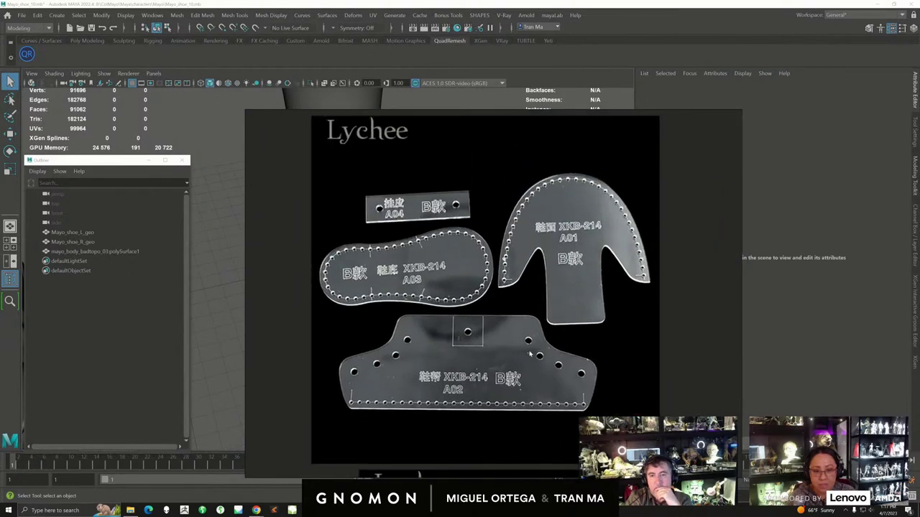
scroll(567, 361, down, 7)
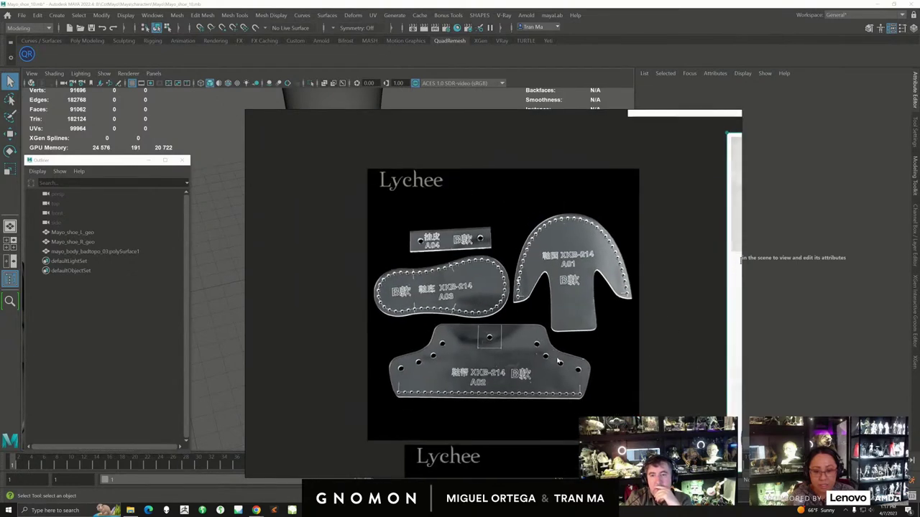
- Rearrange the two Lychee pattern sheets and place the boot photo beside the lower sheet, below the slippers pattern
middle_drag(579, 474, 516, 358)
drag(515, 357, 482, 357)
middle_drag(484, 295, 477, 263)
drag(483, 205, 463, 226)
middle_drag(486, 360, 419, 294)
drag(475, 430, 511, 263)
middle_drag(511, 263, 552, 333)
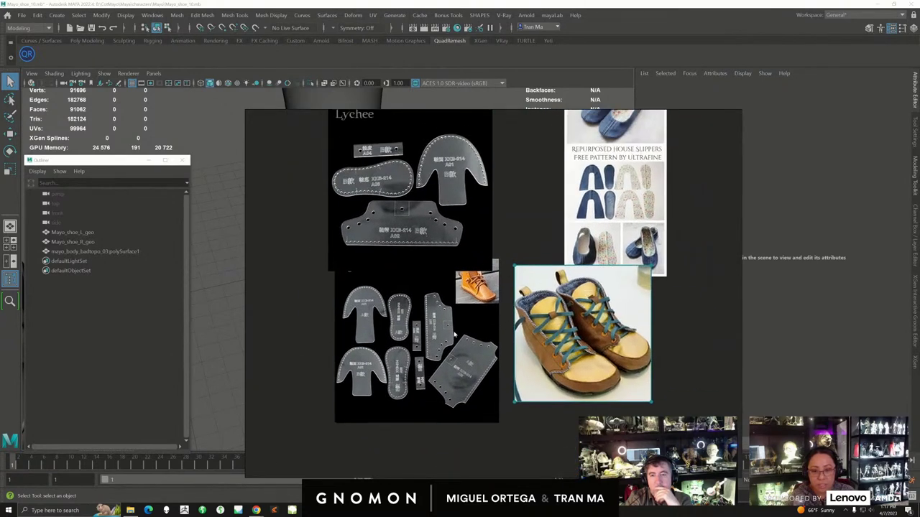
- Nudge the lower Lychee sheet and the boot photo slightly, and compare the boots with the pattern pieces up close
drag(454, 334, 446, 342)
drag(583, 338, 567, 350)
scroll(568, 352, up, 5)
middle_drag(559, 372, 560, 336)
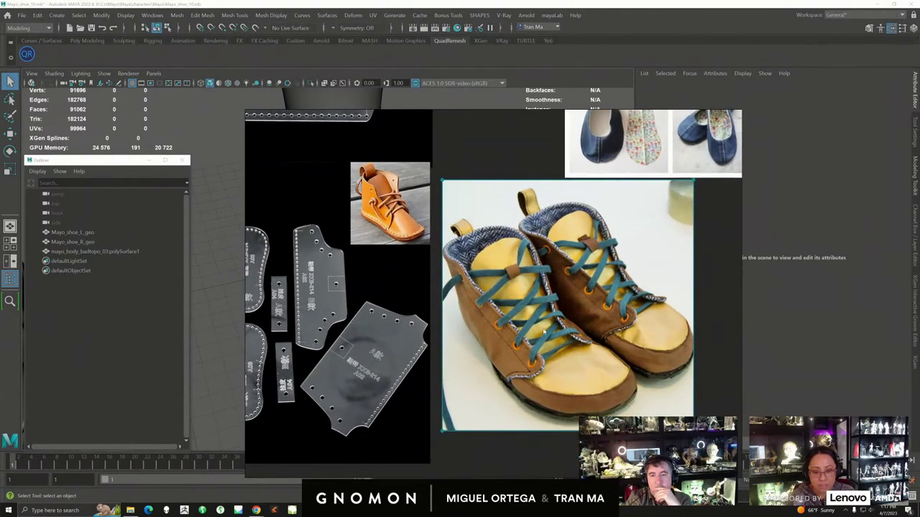
scroll(547, 372, down, 2)
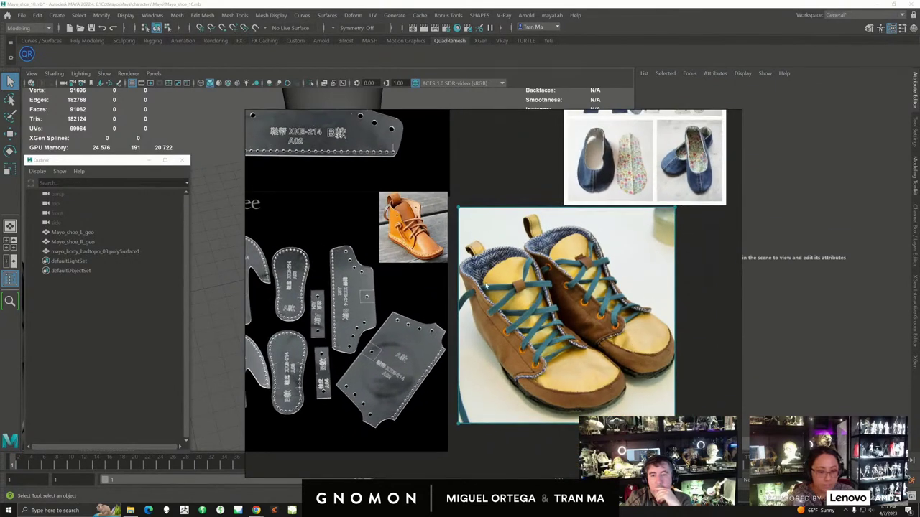
- Look over the two Lychee pattern sheets beside the boot photo, and switch to the shoe project in Marvelous Designer
middle_drag(499, 275, 556, 350)
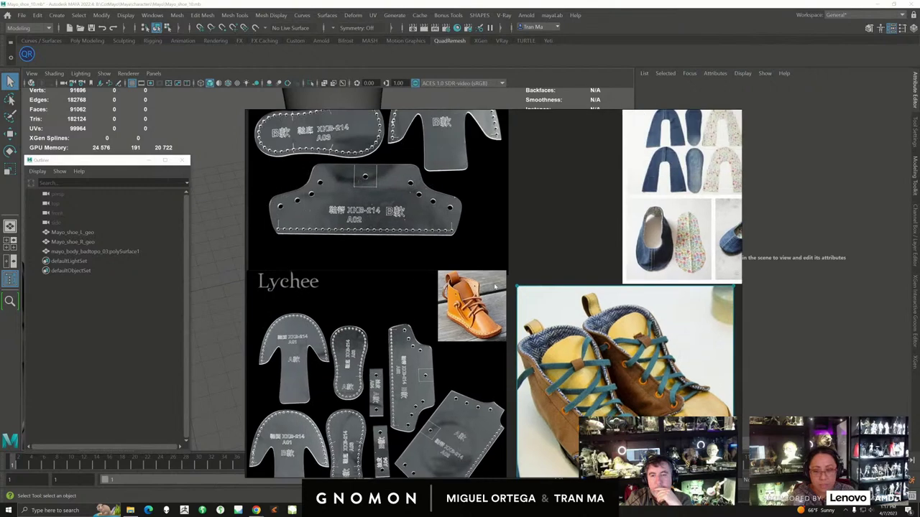
middle_drag(354, 133, 403, 278)
middle_drag(624, 474, 564, 365)
right_drag(564, 365, 919, 359)
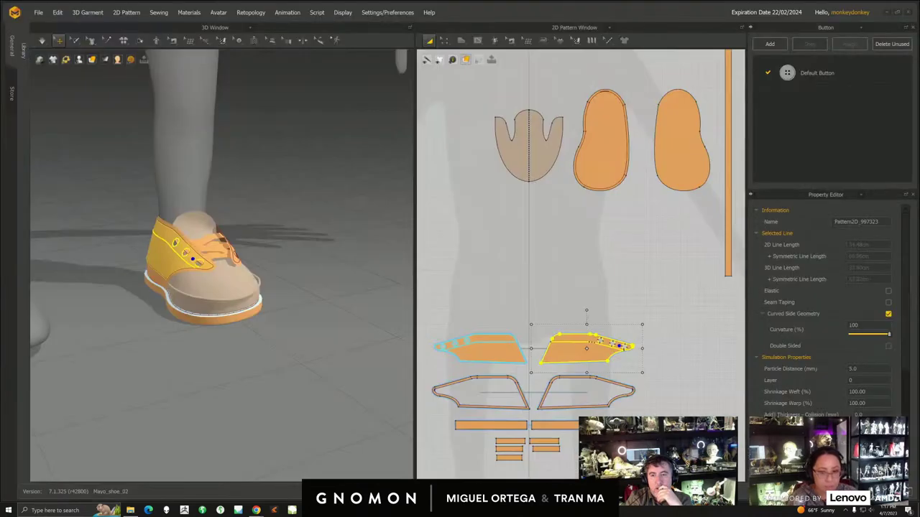
- Examine the sewn shoe on Mayo's foot, including its side panels, laces, toe cap and sole
right_drag(209, 314, 263, 348)
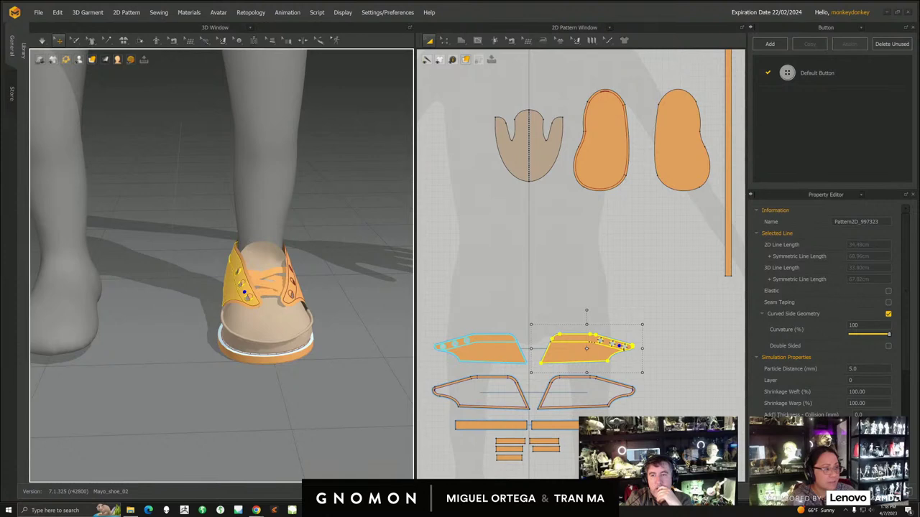
key(alt+Tab)
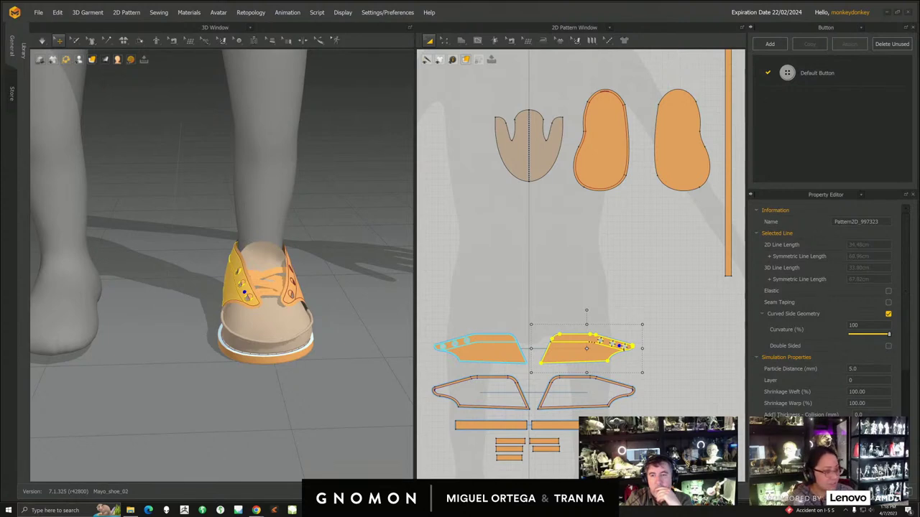
right_drag(321, 286, 353, 299)
scroll(320, 332, up, 5)
mouse_move(320, 332)
right_down()
mouse_move(280, 327)
mouse_move(320, 334)
mouse_move(310, 339)
right_up()
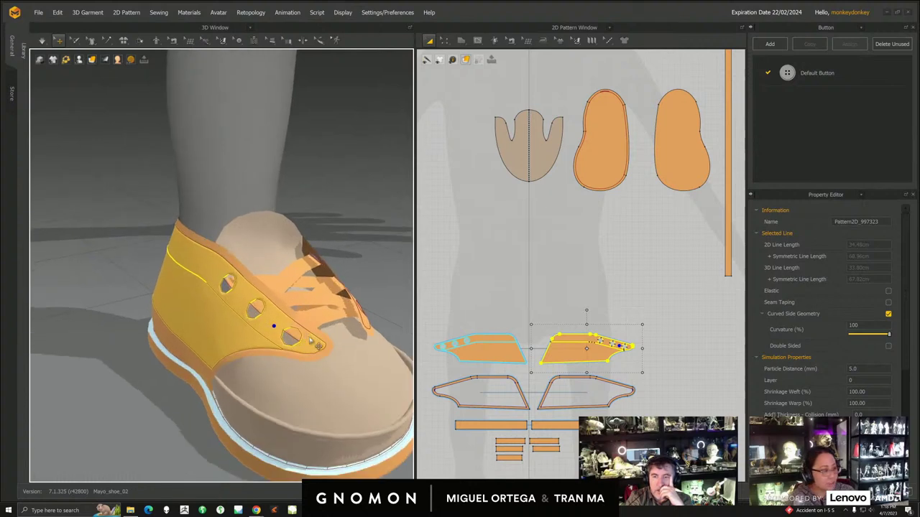
scroll(317, 345, down, 2)
right_drag(322, 362, 308, 350)
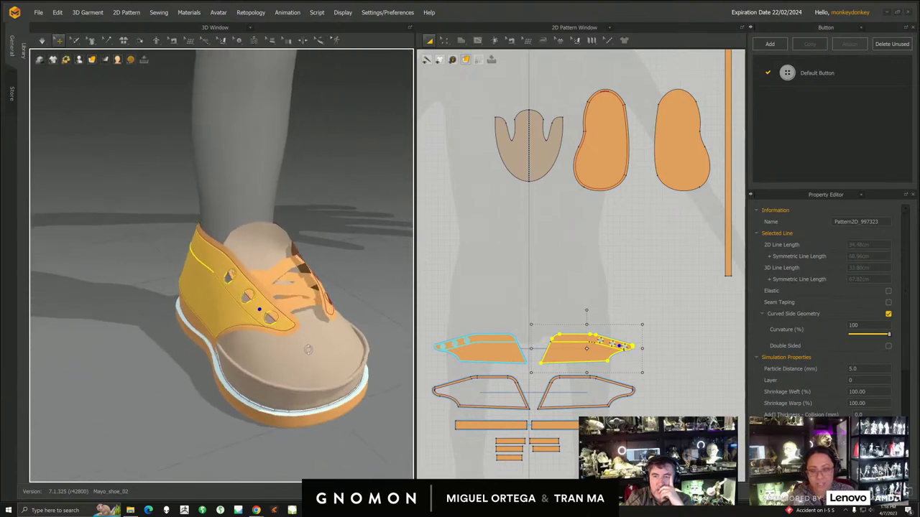
scroll(307, 349, down, 10)
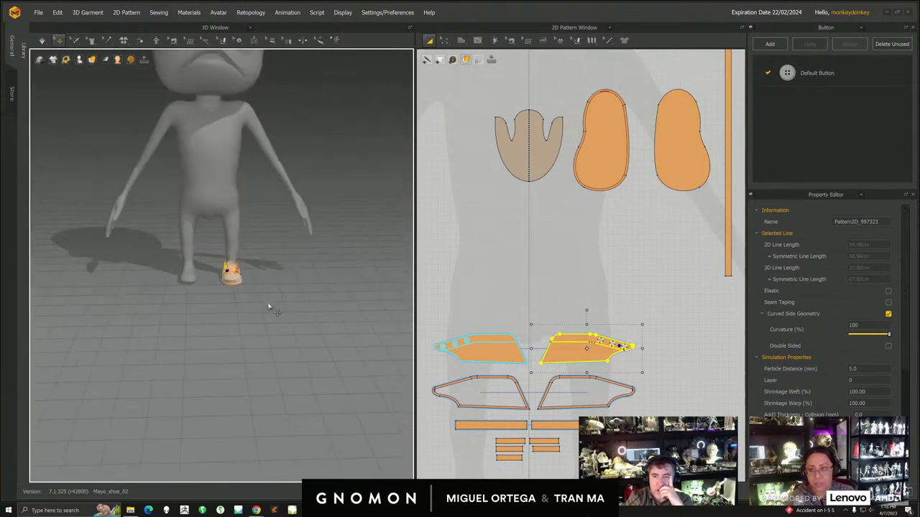
- View the whole Mayo avatar to judge the shoe's size, and return to a close view of the shoe
scroll(269, 316, down, 5)
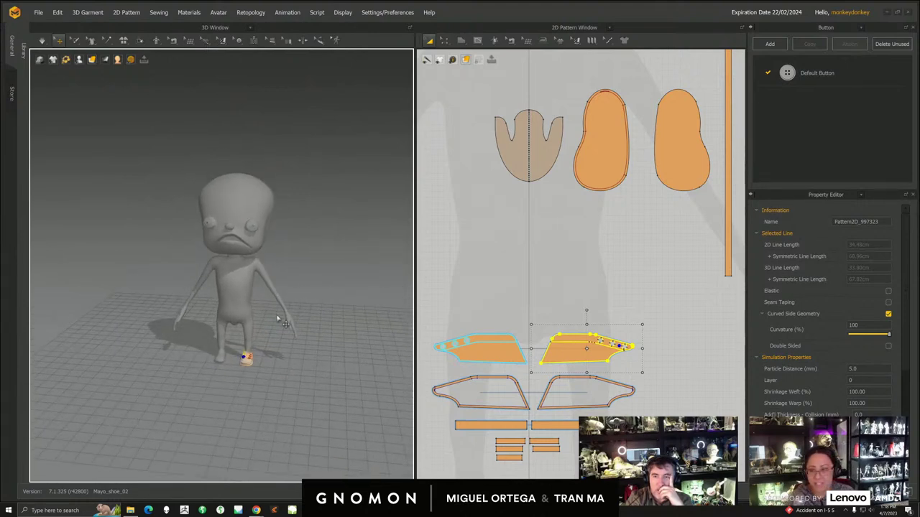
mouse_move(281, 319)
right_down()
mouse_move(248, 314)
mouse_move(279, 315)
right_up()
middle_drag(278, 337, 267, 296)
scroll(281, 332, up, 4)
scroll(282, 332, up, 6)
right_drag(299, 333, 164, 155)
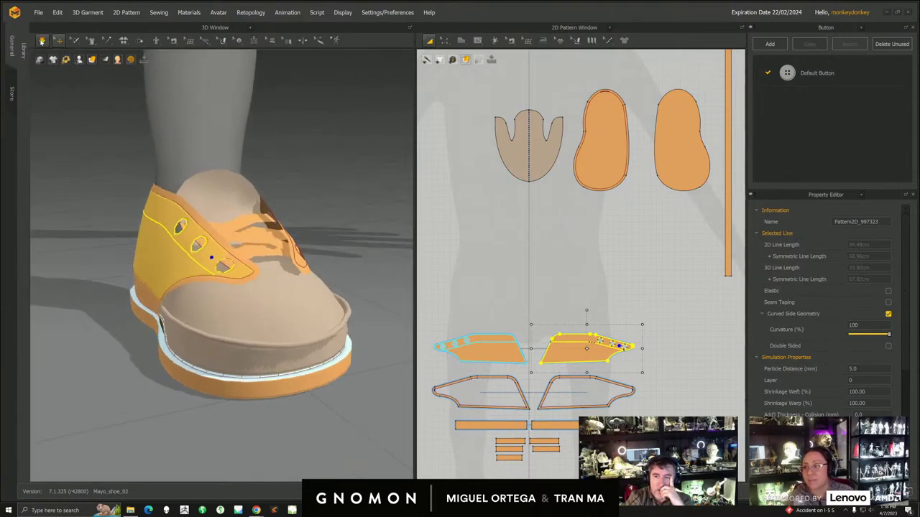
- Start the cloth simulation and select the toe band above the sole to check how it sits
scroll(255, 366, up, 5)
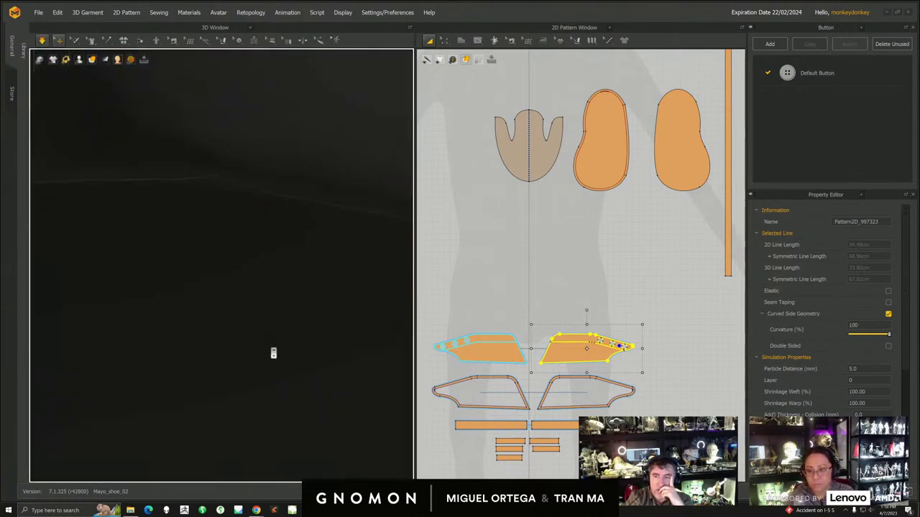
scroll(251, 345, up, 5)
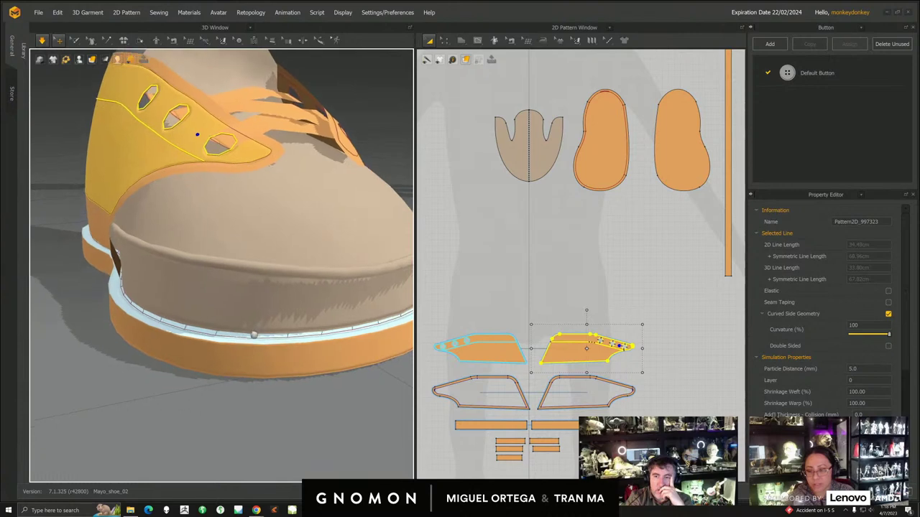
click(265, 315)
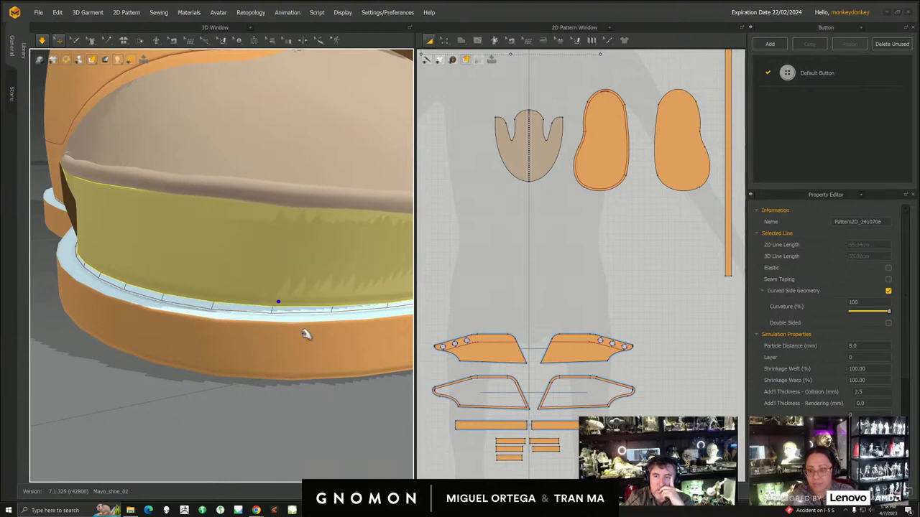
scroll(294, 327, down, 5)
right_drag(283, 319, 269, 314)
middle_drag(268, 314, 221, 347)
- Pull on the eyelet side panel and the toe band during the simulation to test how the shoe holds together
right_drag(221, 347, 270, 324)
click(270, 325)
drag(270, 325, 257, 364)
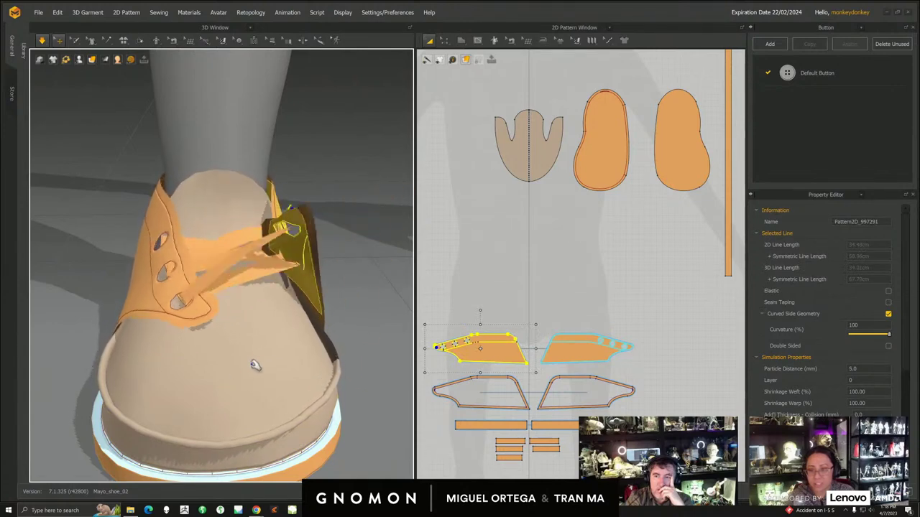
click(258, 364)
right_drag(258, 363, 263, 342)
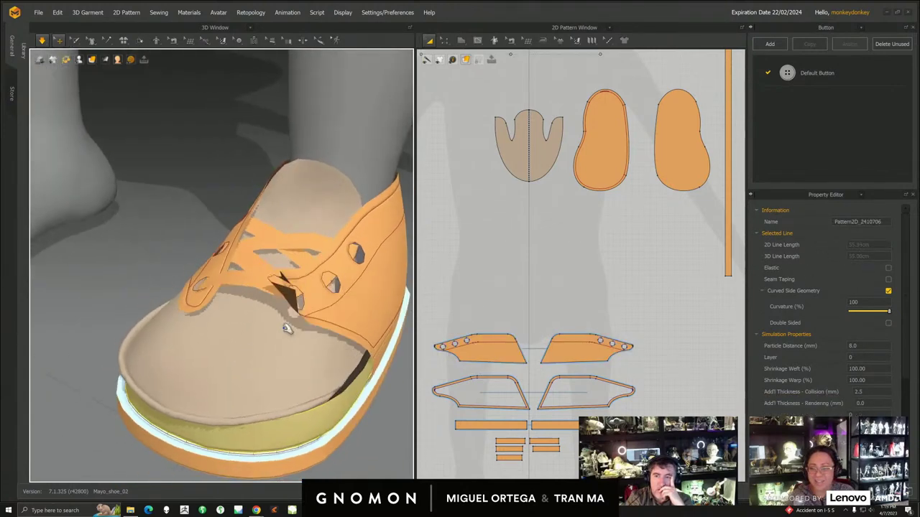
- Pick the tongue and lace pieces during the simulation and inspect the opening at the side of the toe
click(321, 287)
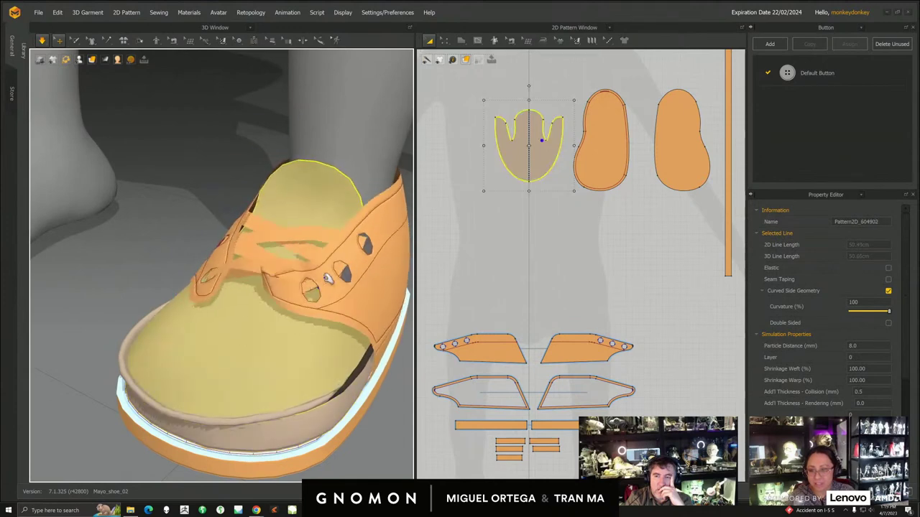
click(313, 266)
right_drag(322, 353, 260, 273)
click(231, 287)
right_drag(260, 320, 286, 346)
middle_drag(286, 346, 271, 339)
scroll(280, 345, up, 4)
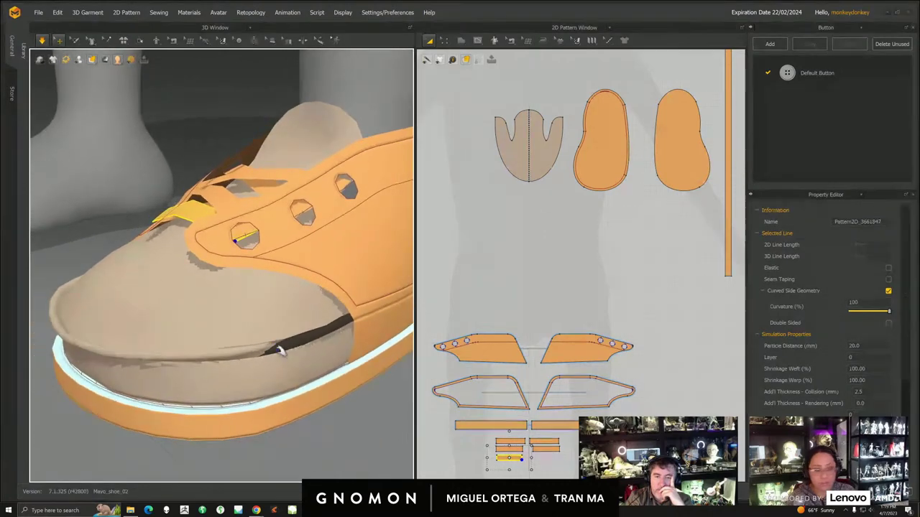
- Select the piping along the toe cap's edge and inspect it from both sides of the shoe
right_drag(272, 352, 321, 319)
click(327, 335)
scroll(309, 321, up, 3)
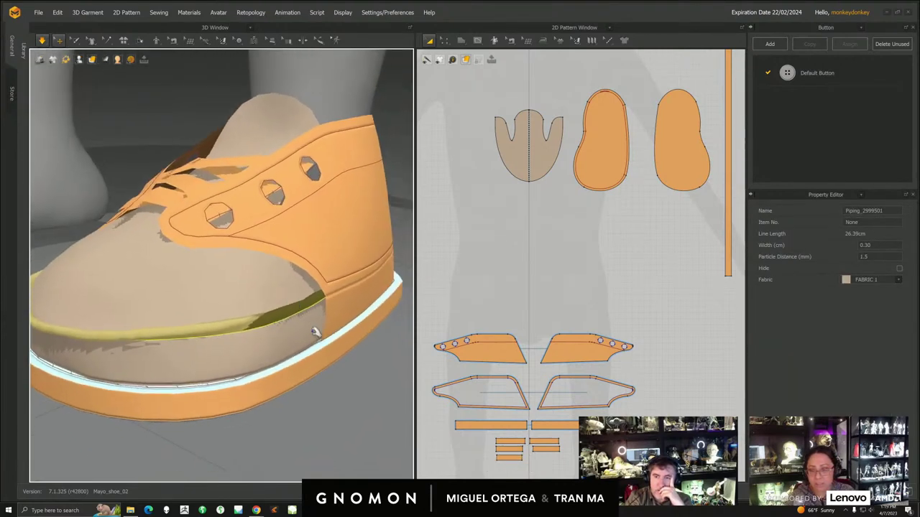
scroll(305, 319, down, 3)
scroll(307, 327, up, 3)
right_drag(281, 311, 275, 268)
- Select the outer eyelet side panel and switch the garment display to show its mesh
click(276, 268)
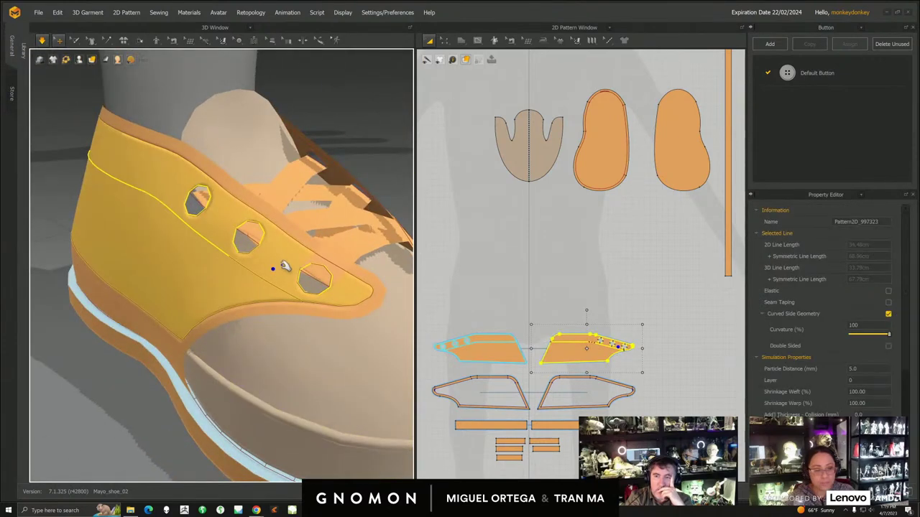
click(865, 367)
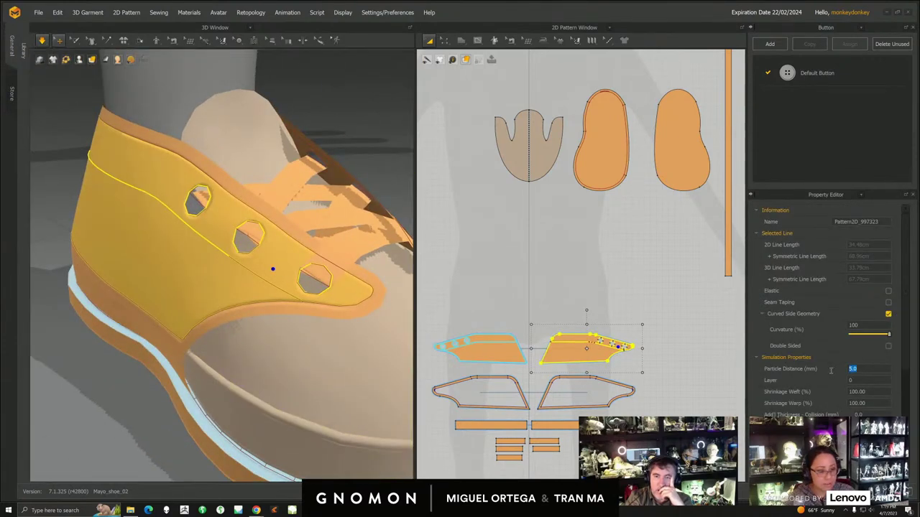
mouse_move(92, 59)
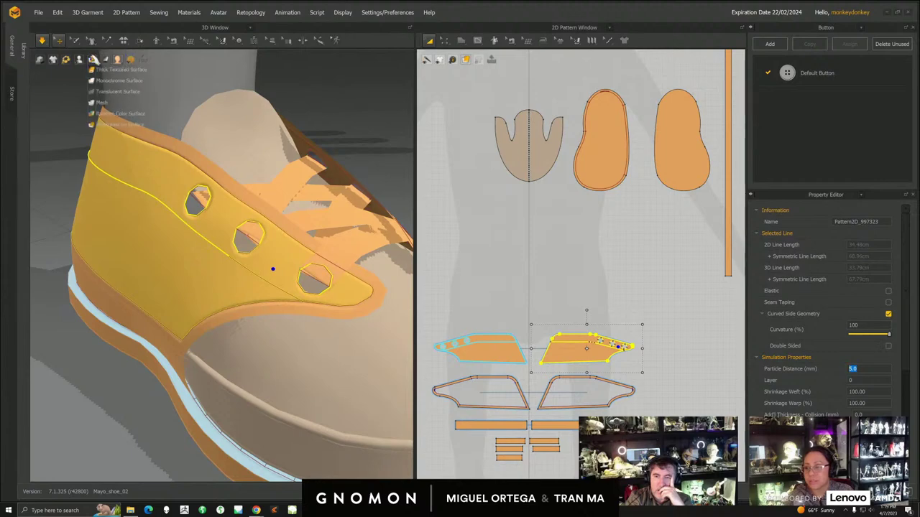
click(107, 125)
- Try a particle distance of 3 mm on the selected side panel, and undo the change
right_drag(311, 352, 211, 393)
drag(865, 368, 838, 369)
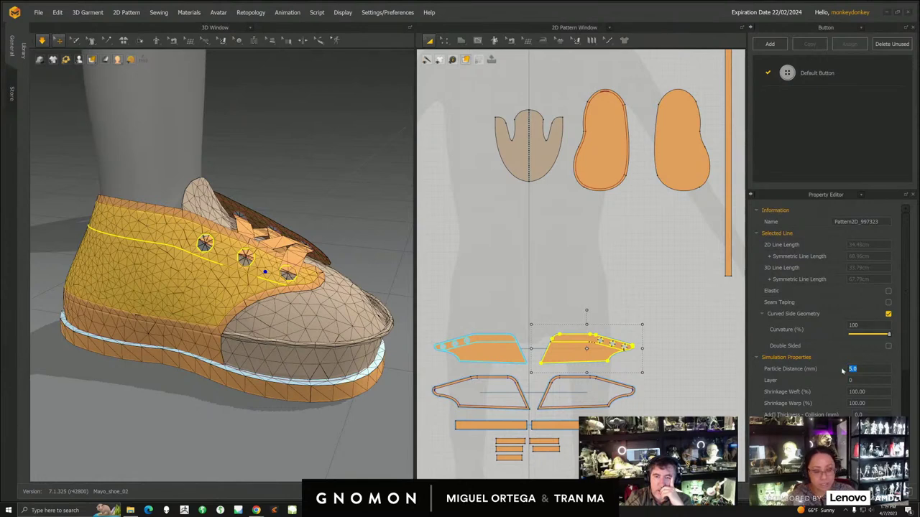
key(Return)
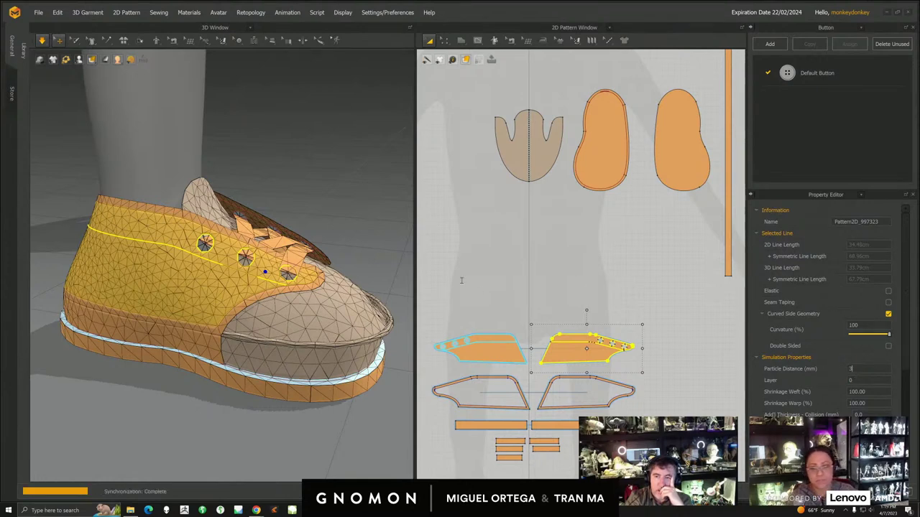
right_drag(284, 306, 268, 317)
right_drag(275, 332, 285, 332)
key(ctrl+z)
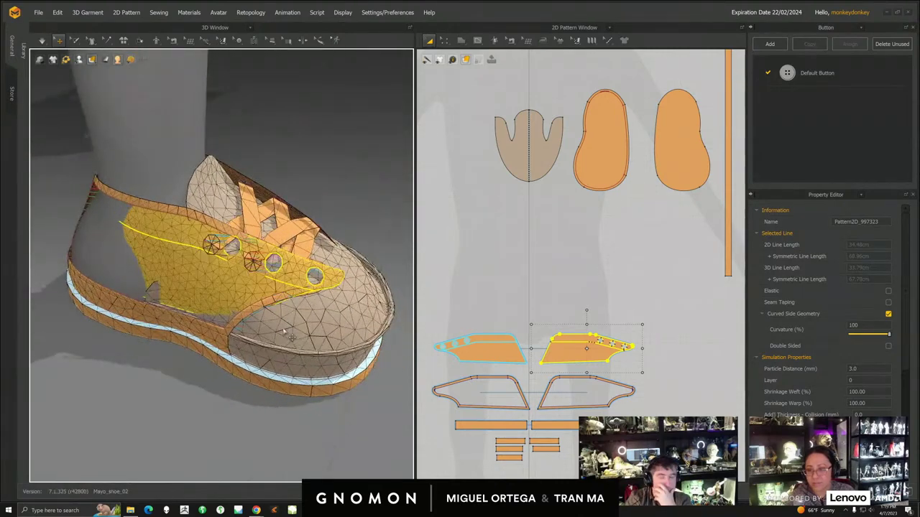
key(ctrl+z)
- Pick the side panel on the shoe and review the meshed shoe from the front with the legs in view
click(249, 288)
drag(249, 287, 256, 291)
click(275, 290)
click(240, 289)
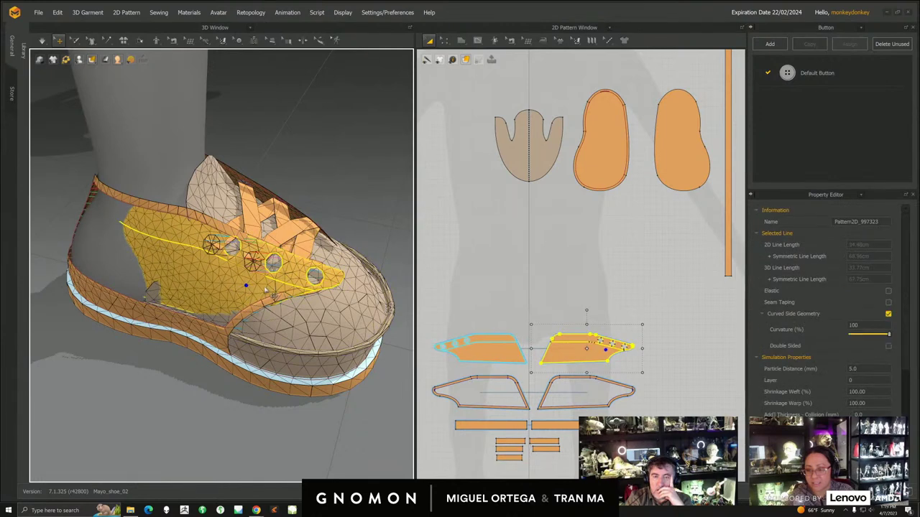
click(272, 293)
drag(287, 295, 270, 288)
scroll(307, 335, down, 5)
right_drag(308, 334, 210, 293)
right_drag(329, 297, 343, 294)
- Switch to Maya, select and frame the Mayo body mesh, and display its transform channels
key(alt+Tab)
alt+right_drag(542, 406, 322, 231)
alt+middle_drag(322, 231, 304, 296)
click(304, 295)
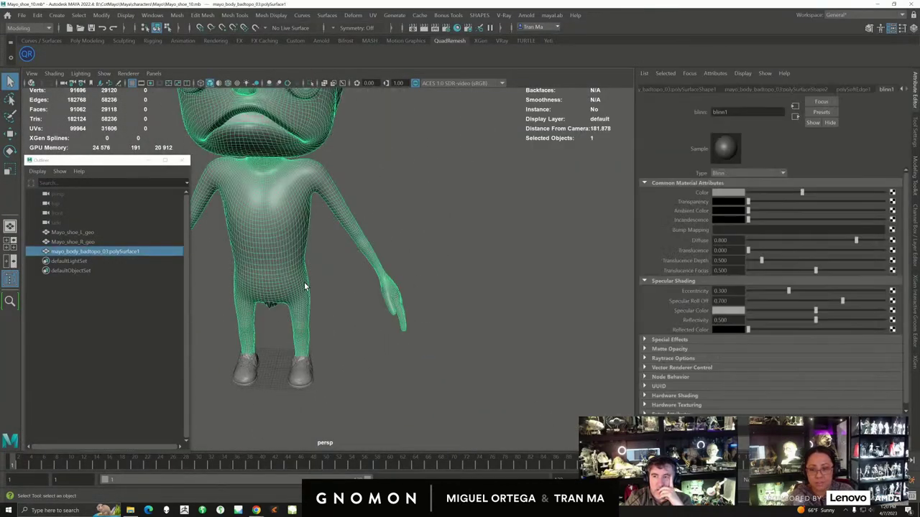
key(f)
click(902, 29)
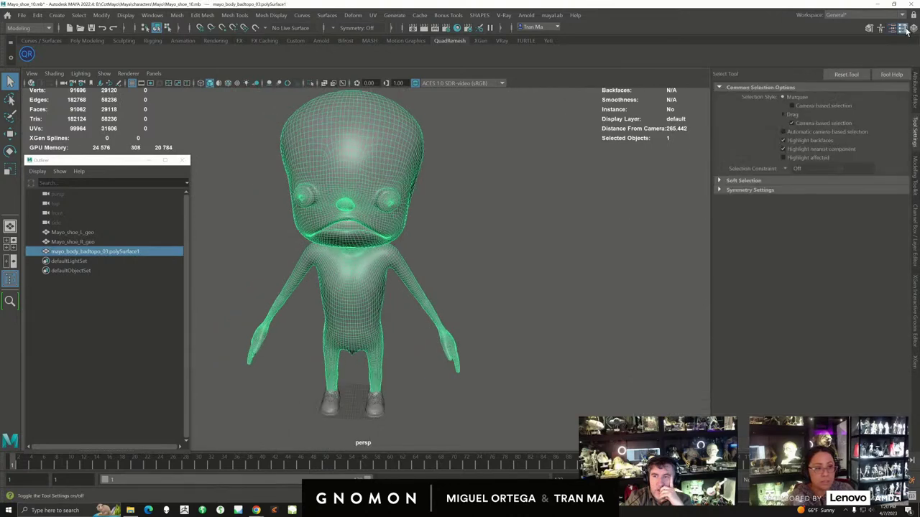
click(914, 229)
- Set the Mayo body's Scale X, Y and Z to 4 and compare it with the unscaled shoes
drag(894, 147, 881, 163)
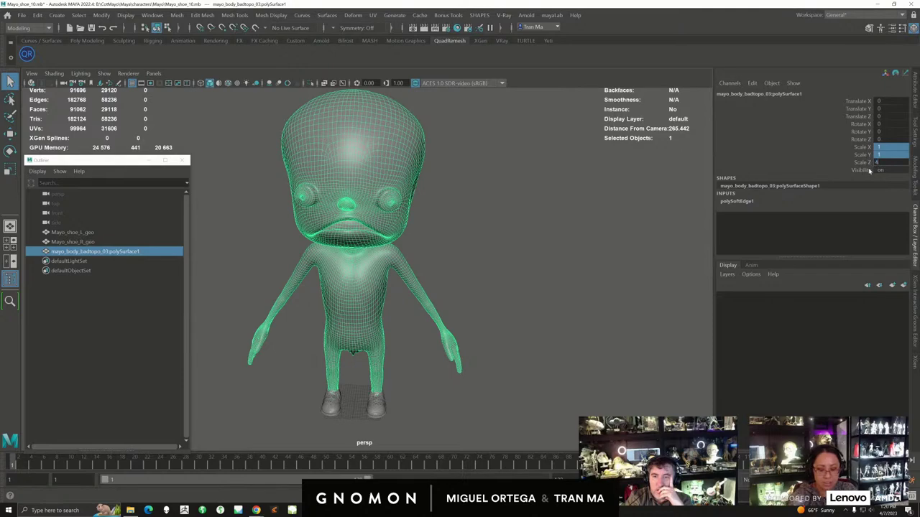
text(4)
key(Return)
alt+right_drag(489, 372, 378, 312)
alt+middle_drag(378, 313, 398, 337)
alt+right_drag(398, 336, 400, 319)
mouse_move(400, 319)
alt+mouse_down()
mouse_move(390, 311)
mouse_move(411, 310)
alt+mouse_up()
alt+middle_drag(403, 338, 394, 269)
alt+right_drag(394, 269, 423, 316)
alt+middle_drag(370, 263, 388, 312)
- Inspect the enlarged body around the feet, and undo its scaling
right_drag(449, 376, 401, 369)
drag(390, 299, 454, 372)
alt+middle_drag(417, 359, 414, 339)
alt+right_drag(414, 339, 446, 317)
alt+right_drag(446, 318, 412, 306)
alt+drag(413, 306, 405, 309)
key(ctrl+z)
key(ctrl+z)
key(ctrl+z)
- Duplicate the Mayo body and set the copy's Scale X, Y and Z to 5
alt+right_drag(413, 307, 423, 325)
alt+middle_drag(397, 264, 381, 313)
key(ctrl+d)
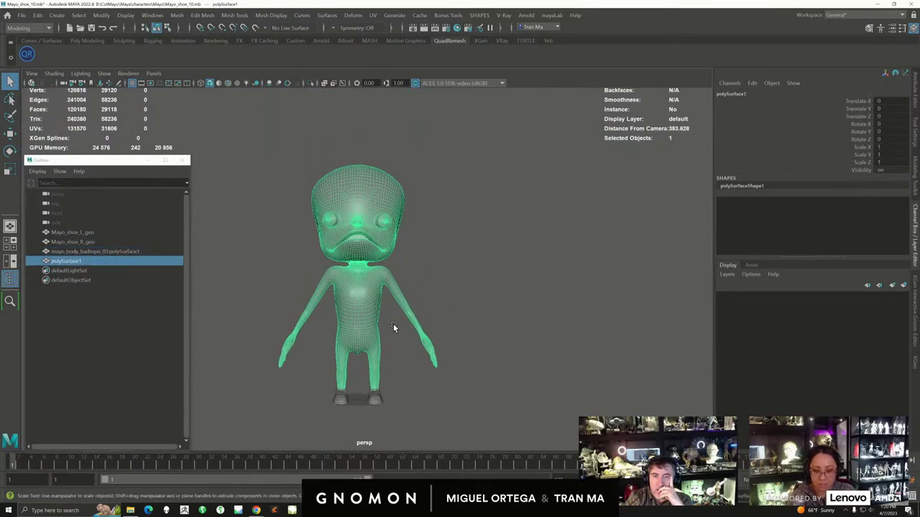
key(r)
drag(885, 147, 883, 163)
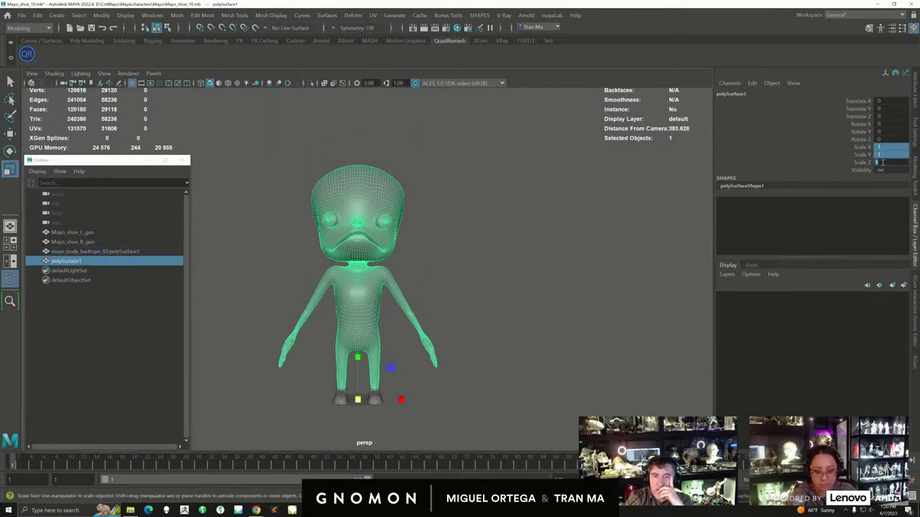
text(5)
key(Return)
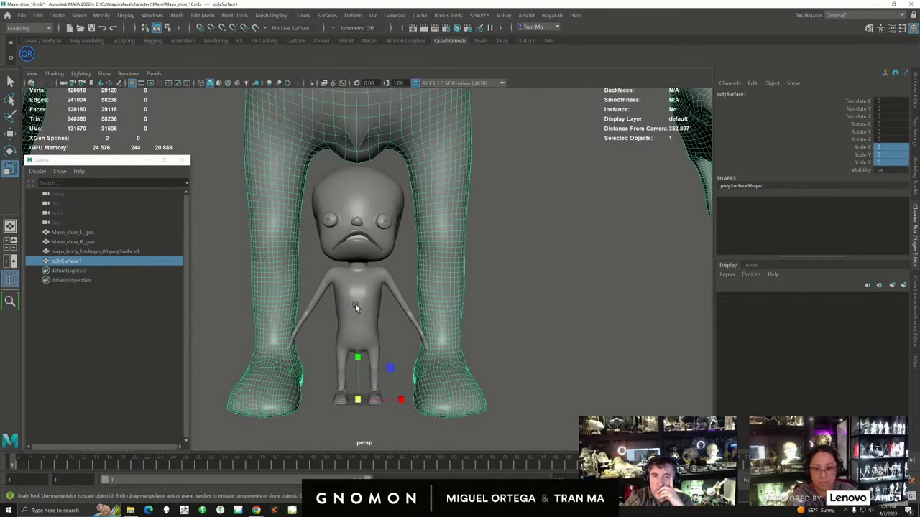
- Launch Epic Pen and circle the small figure's torso, arms and shoe, and the enlarged copy's foot
click(58, 510)
text(epic)
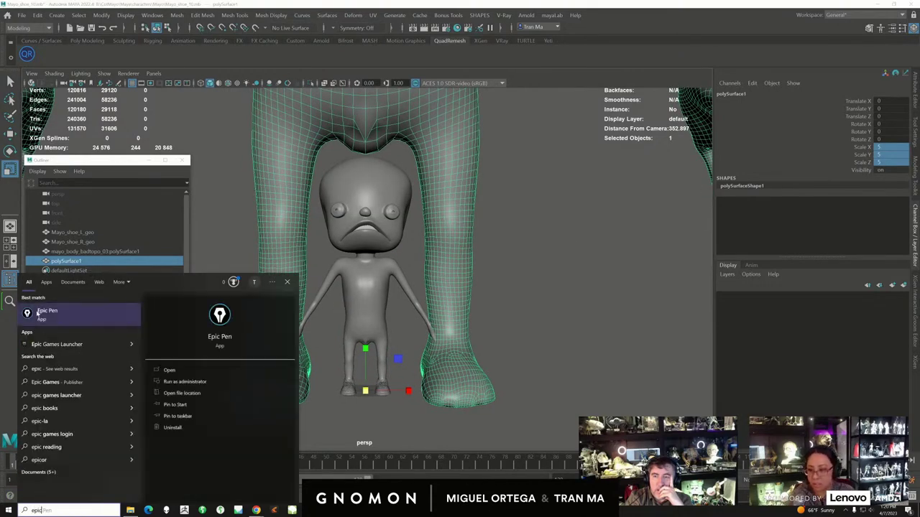
click(52, 310)
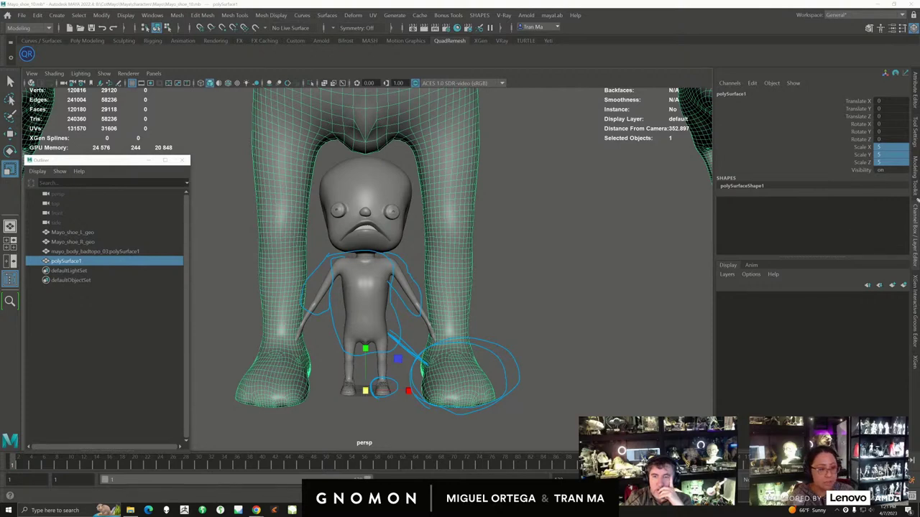
- Switch to Marvelous Designer and open the Mayo_shoe_08.zprj project with its garment and avatar
key(alt+Tab)
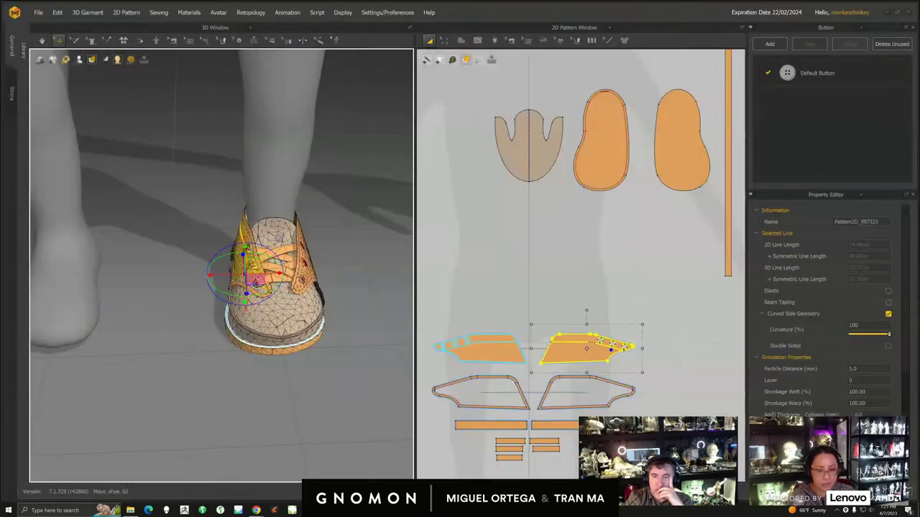
click(41, 13)
mouse_move(52, 41)
click(135, 41)
drag(505, 218, 521, 357)
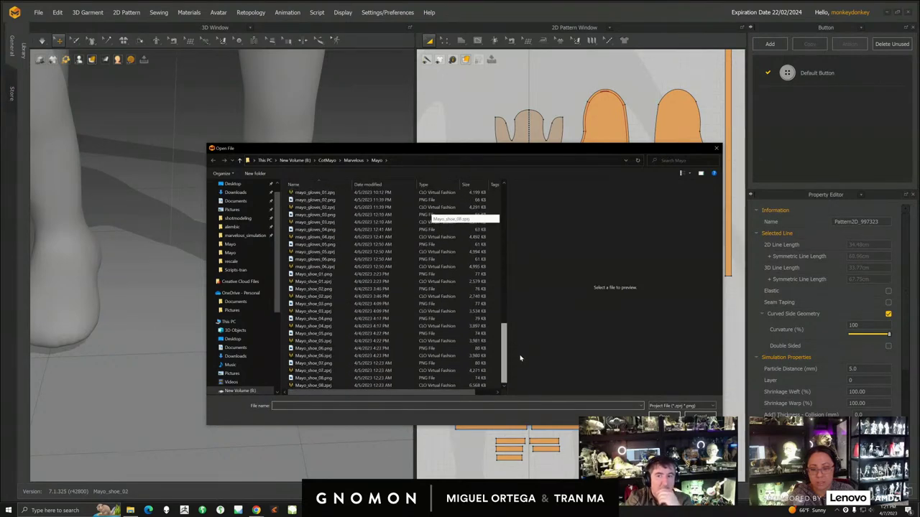
drag(576, 150, 680, 166)
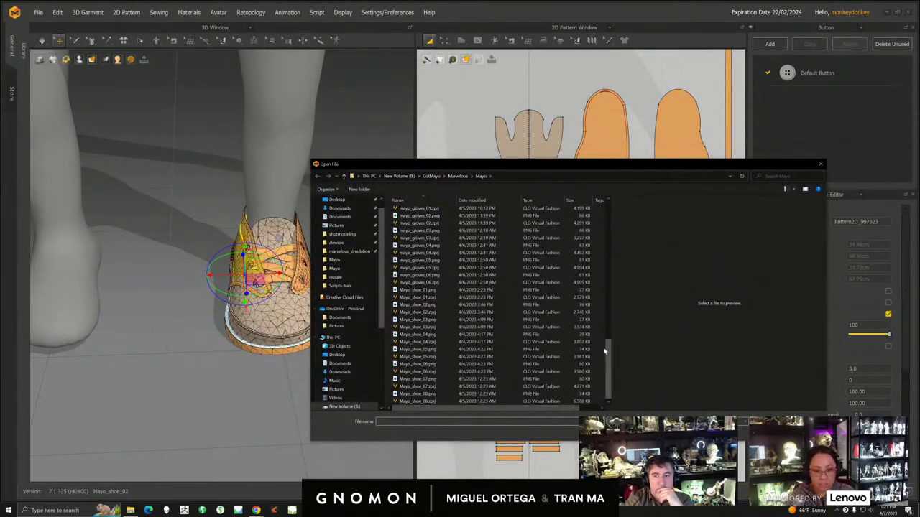
click(568, 401)
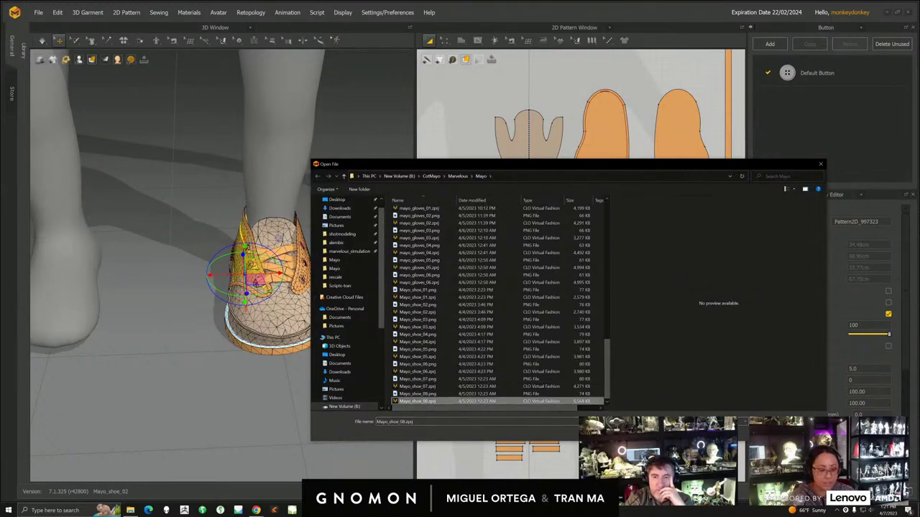
click(766, 433)
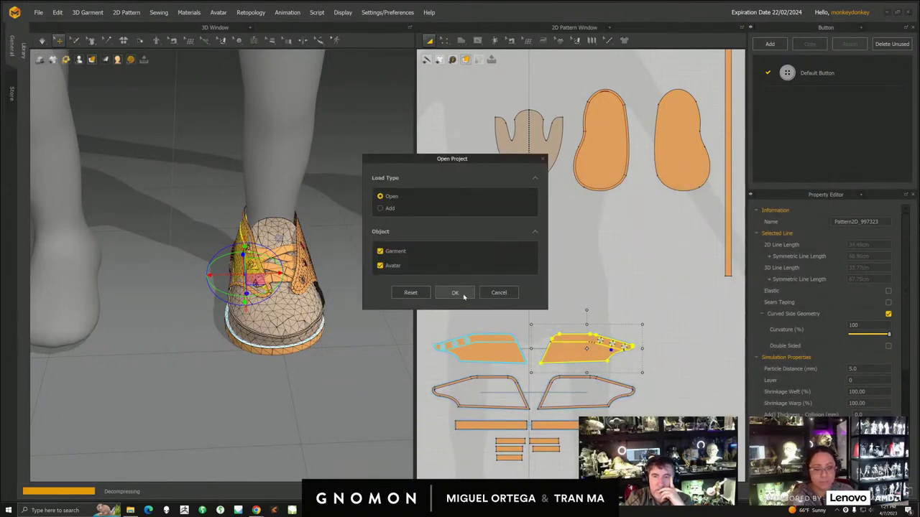
click(455, 294)
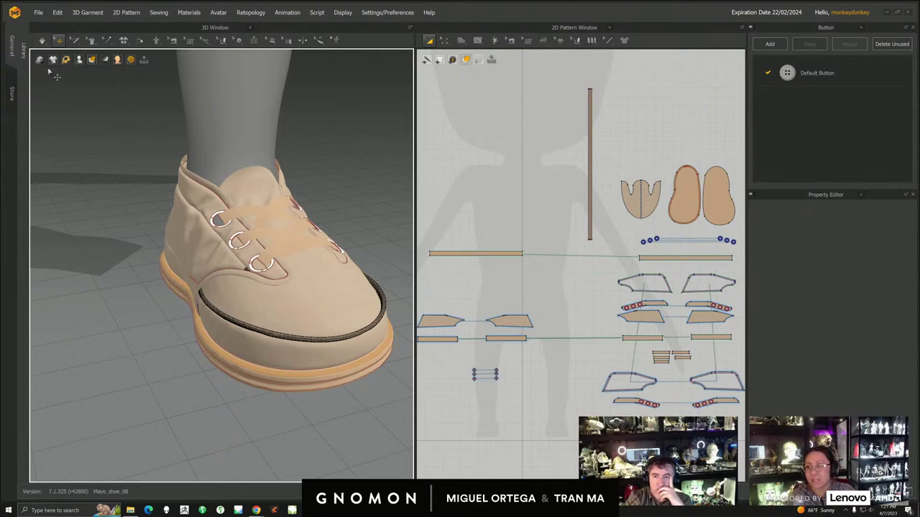
- Switch the garment's display style and examine the finished shoe's eyelets, laces, toe and side strip from several angles
right_drag(316, 269, 283, 251)
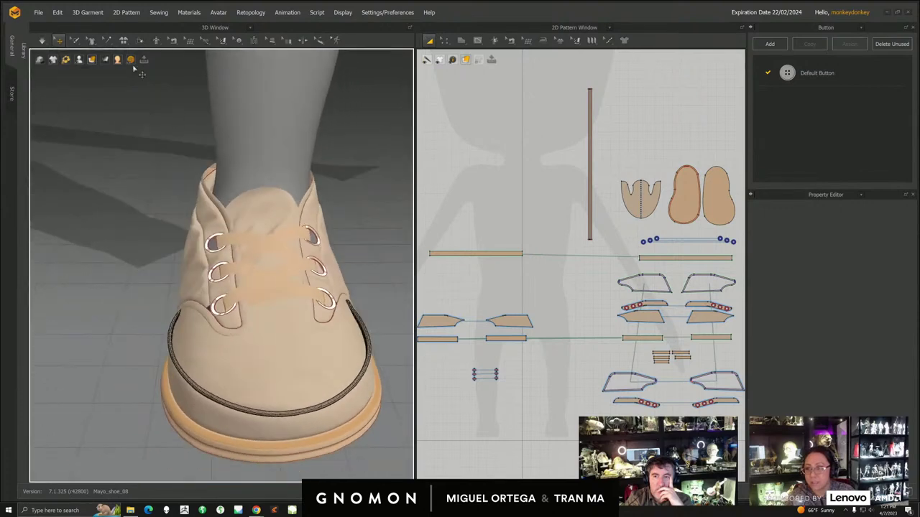
mouse_move(94, 61)
click(105, 126)
right_drag(214, 253, 230, 278)
scroll(224, 283, up, 3)
scroll(213, 277, down, 3)
click(209, 276)
click(299, 316)
right_drag(299, 318, 223, 353)
middle_drag(224, 353, 84, 305)
right_drag(215, 316, 136, 324)
click(283, 382)
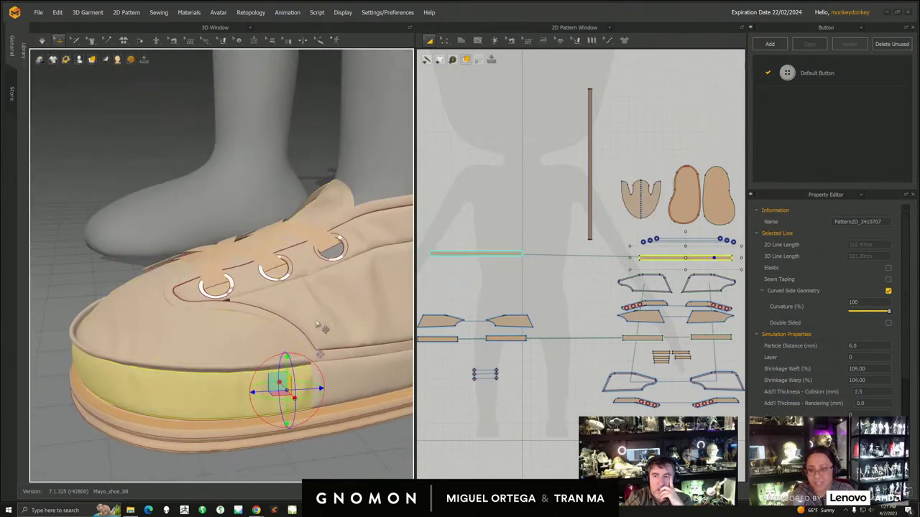
right_drag(284, 380, 297, 308)
right_drag(321, 355, 396, 316)
- Compare the finished shoe's size with the enlarged avatar's legs and look over the full pattern layout
click(365, 234)
scroll(309, 273, down, 2)
right_drag(374, 287, 335, 311)
scroll(287, 287, down, 5)
middle_drag(271, 259, 279, 324)
scroll(280, 325, down, 5)
scroll(257, 283, up, 10)
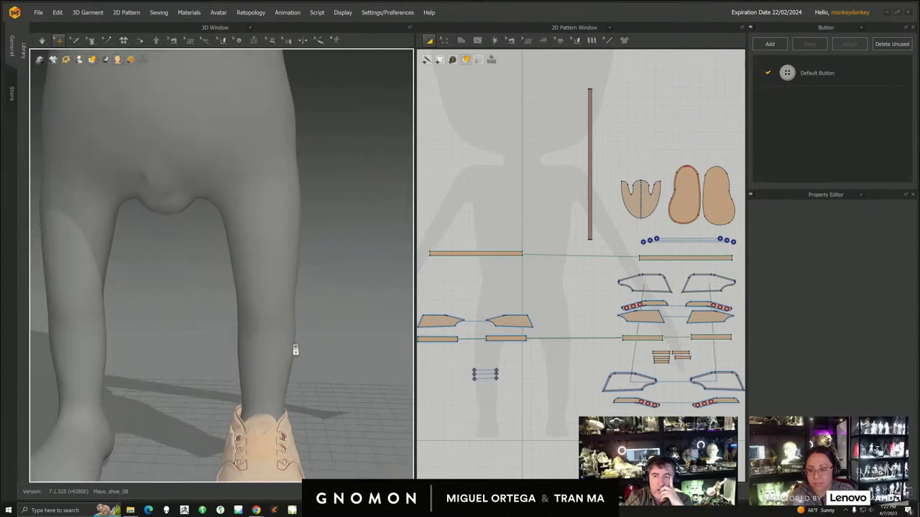
middle_drag(266, 282, 249, 206)
scroll(249, 216, up, 3)
middle_drag(249, 309, 245, 288)
mouse_move(248, 294)
right_down()
mouse_move(290, 311)
mouse_move(254, 303)
right_up()
scroll(267, 333, up, 3)
right_drag(266, 335, 392, 322)
scroll(485, 250, down, 6)
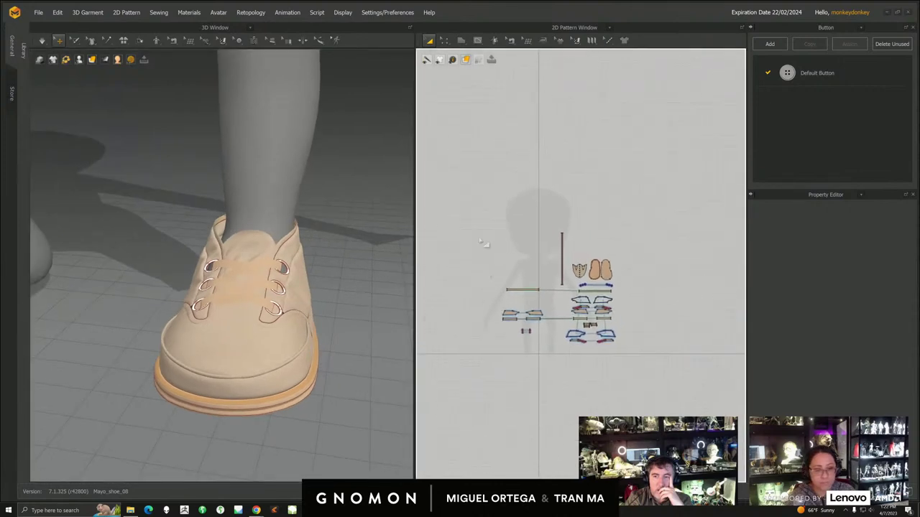
- Open the mayo_gloves_06.zprj project with its garment and avatar
click(38, 12)
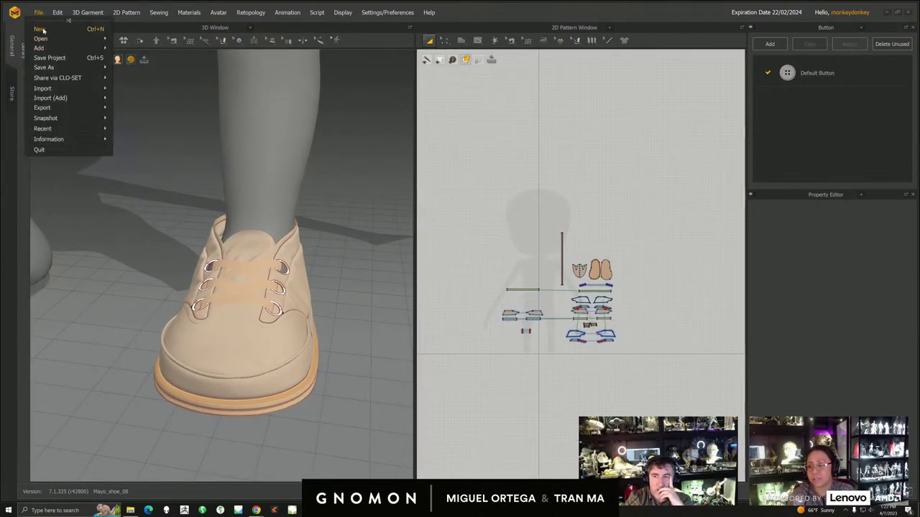
mouse_move(46, 40)
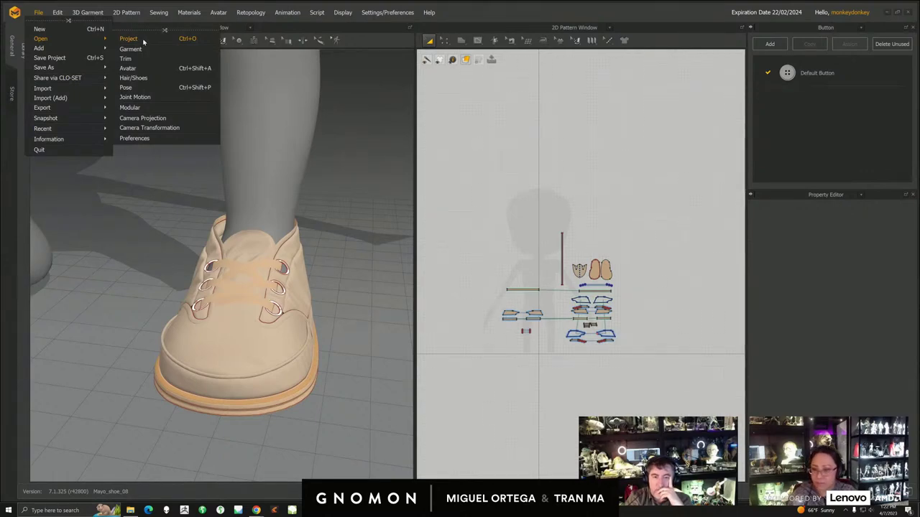
click(129, 39)
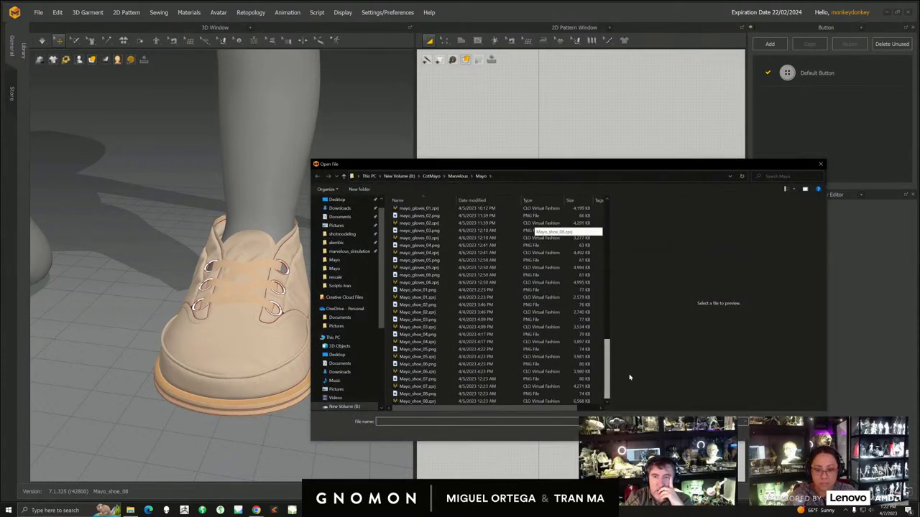
scroll(604, 309, down, 2)
click(604, 282)
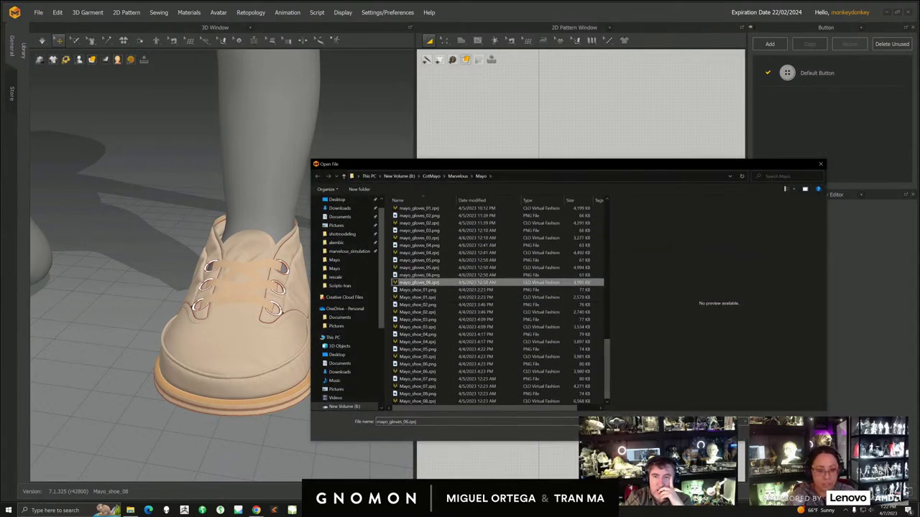
key(Return)
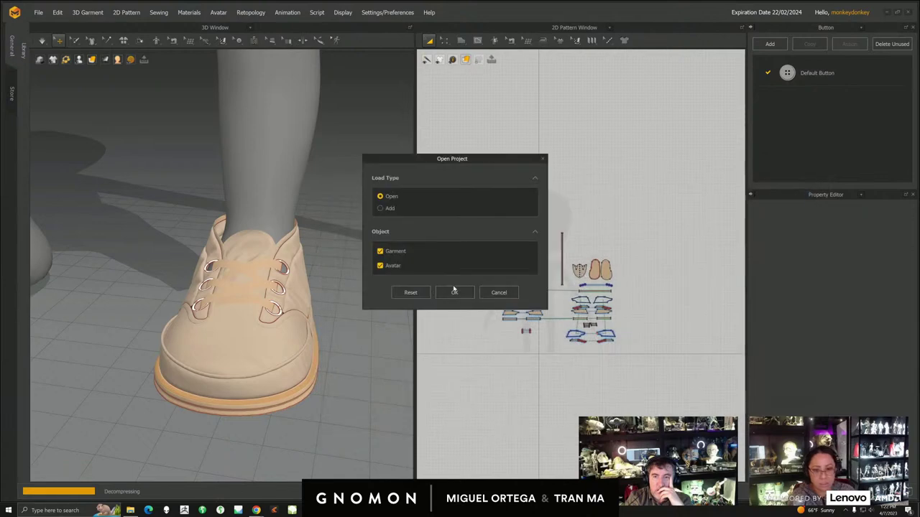
click(453, 291)
- Examine the fingerless glove's seams, stars, buttons and wrist strap on the avatar's hand, close up and from farther away
right_drag(339, 319, 337, 342)
scroll(331, 340, up, 5)
scroll(284, 336, down, 5)
scroll(337, 343, up, 3)
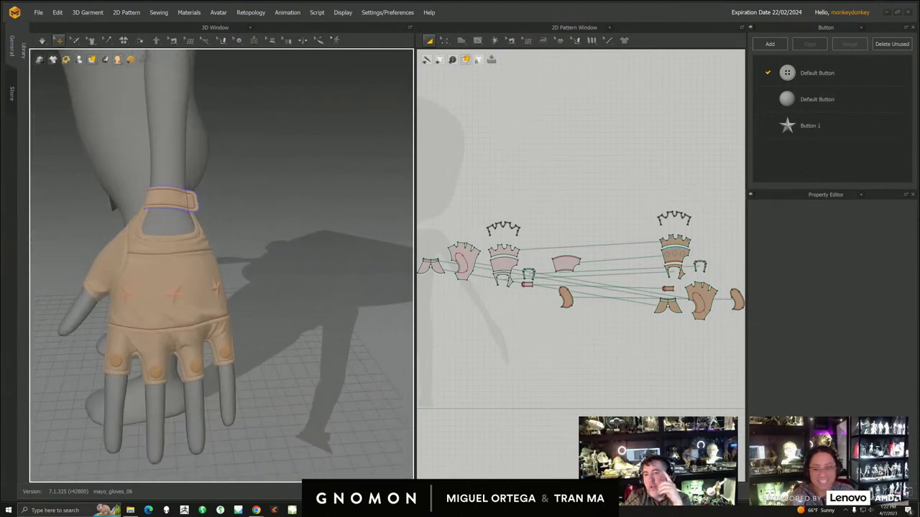
middle_drag(195, 370, 234, 365)
scroll(233, 366, up, 3)
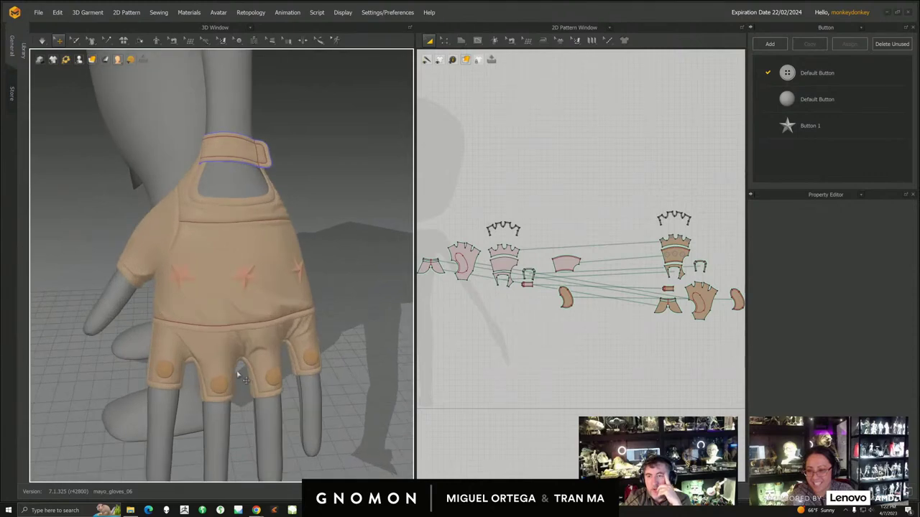
right_drag(919, 268, 671, 265)
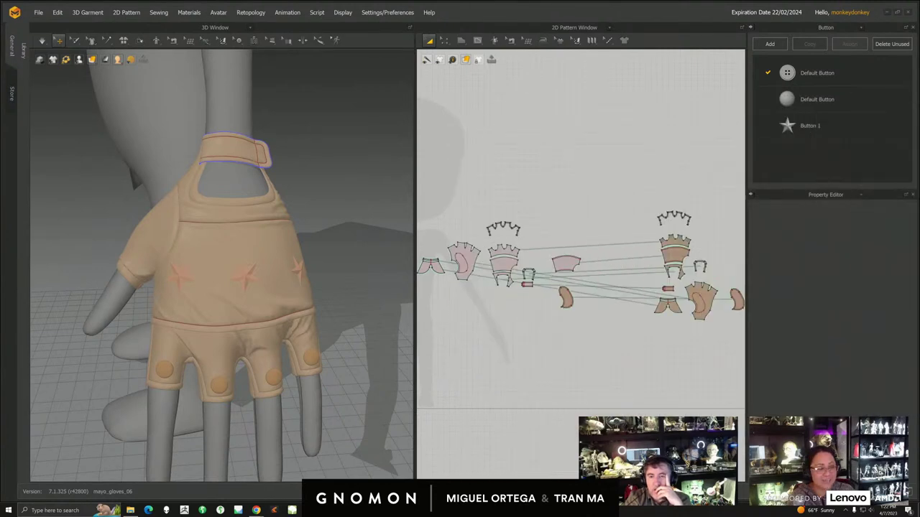
scroll(252, 318, down, 5)
right_drag(175, 304, 191, 301)
middle_drag(191, 300, 110, 328)
- Open the Mayo_shoe_01.zprj project with its garment and avatar
click(38, 12)
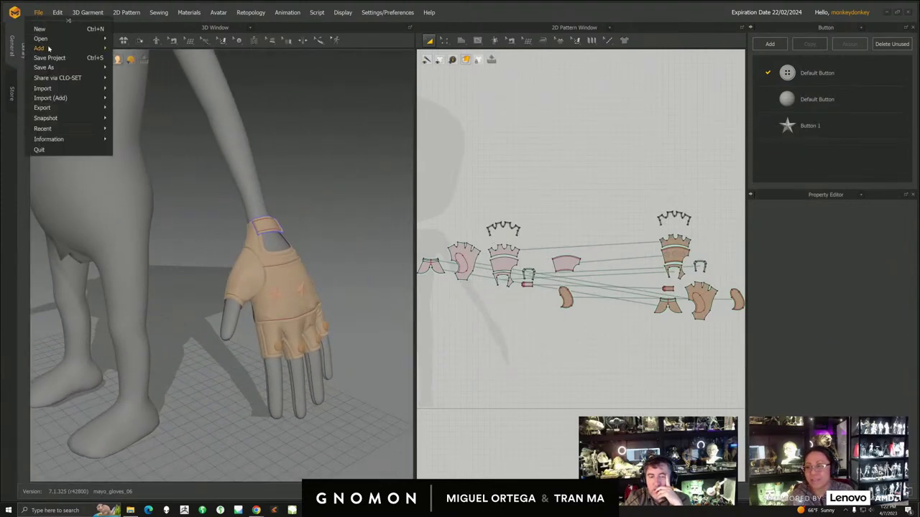
mouse_move(49, 40)
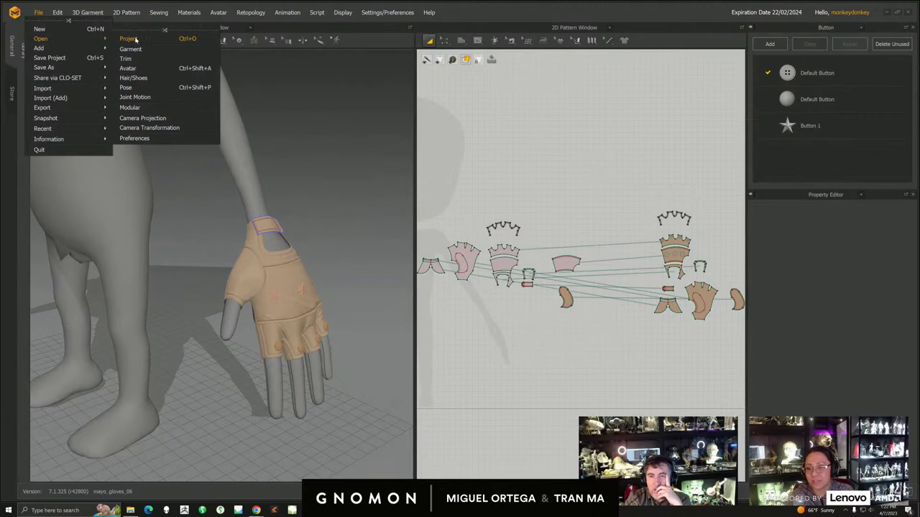
click(133, 39)
scroll(609, 256, down, 3)
drag(608, 257, 609, 388)
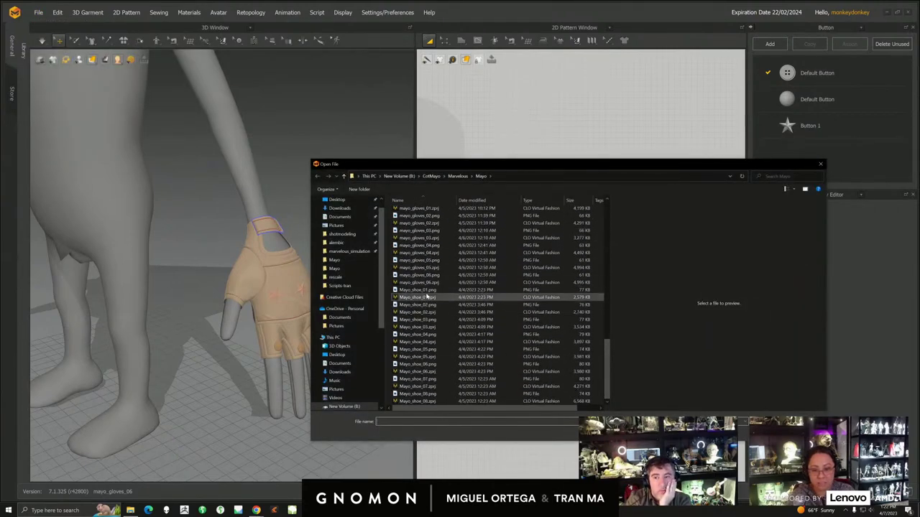
click(423, 297)
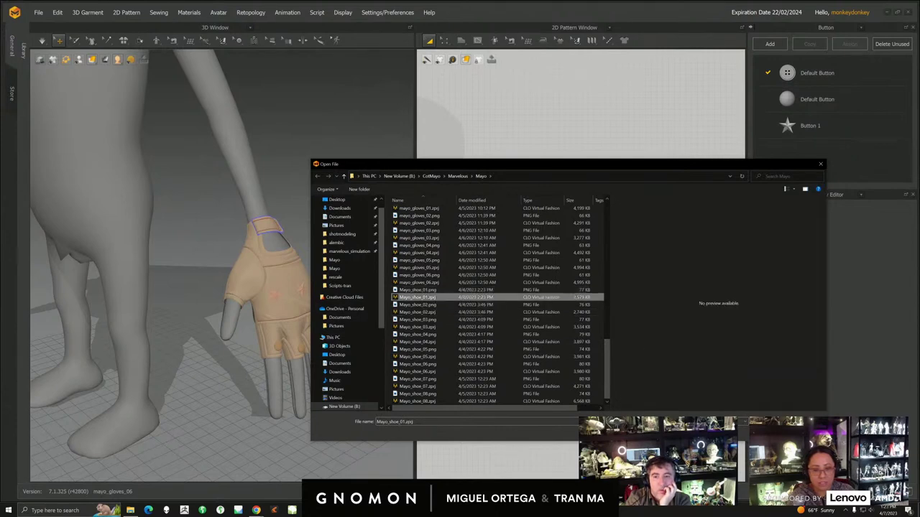
double_click(462, 297)
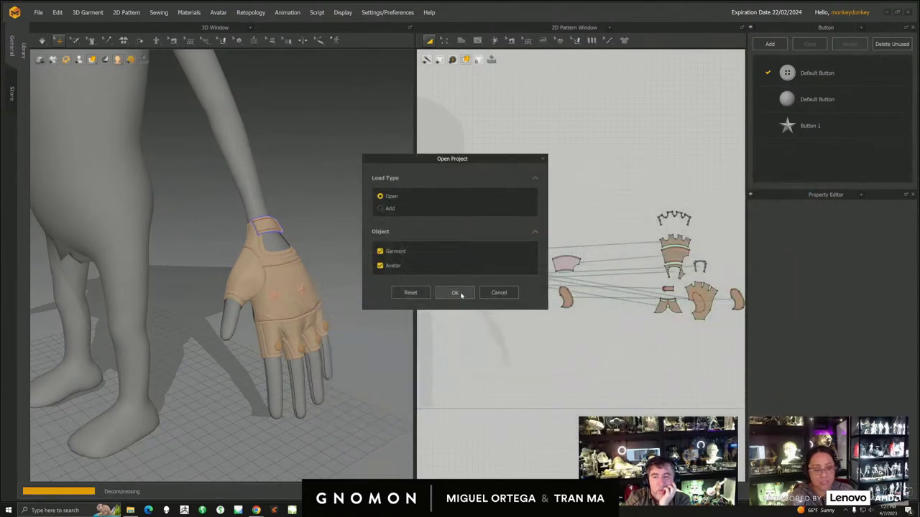
click(455, 293)
- View the early shoe version on the avatar's foot together with the bare hand
right_drag(266, 305, 261, 332)
scroll(234, 316, down, 8)
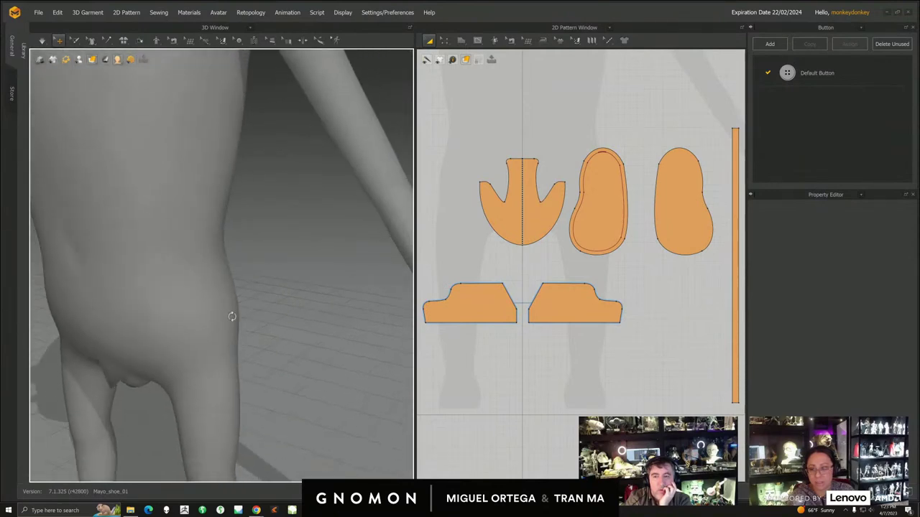
middle_drag(232, 327, 130, 239)
right_drag(213, 289, 232, 314)
middle_drag(232, 314, 237, 263)
scroll(234, 311, down, 2)
middle_drag(234, 310, 245, 323)
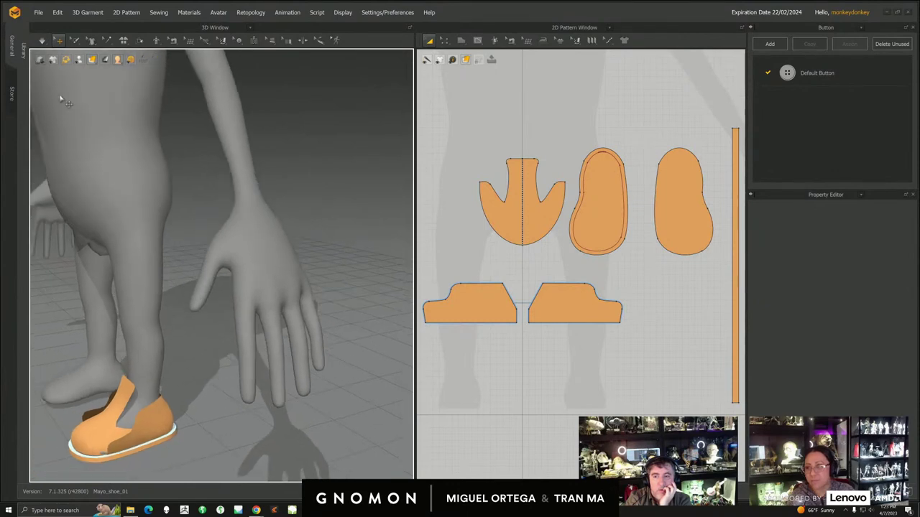
- Show the library, load the default FV2 female avatar into a new project and frame her hand
click(24, 50)
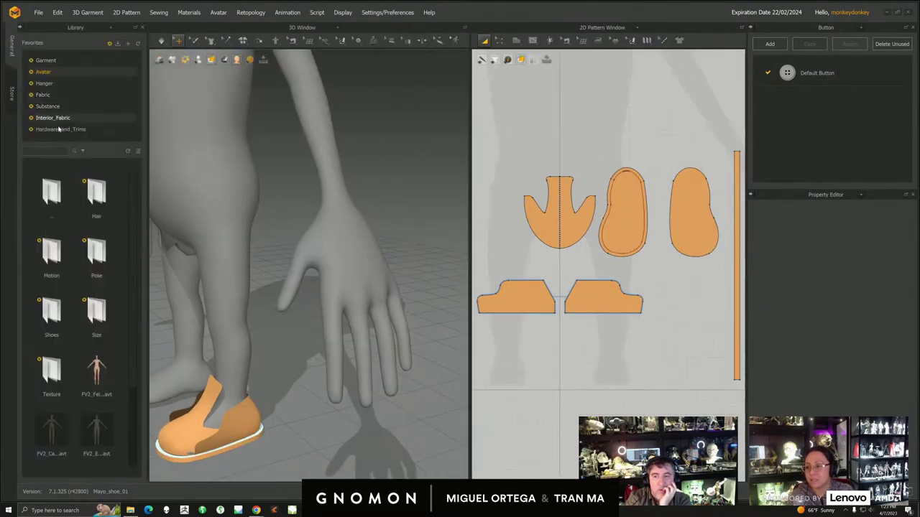
click(39, 28)
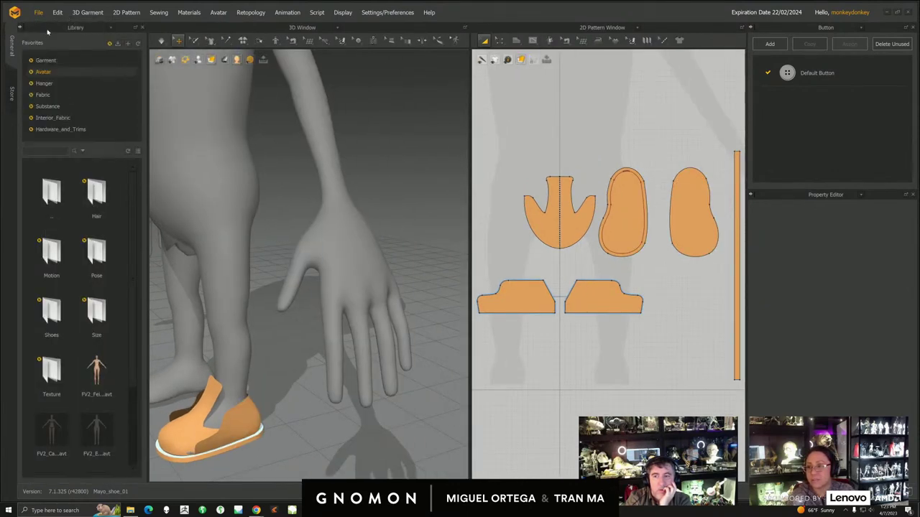
click(325, 274)
scroll(332, 264, down, 3)
right_click(338, 257)
click(362, 271)
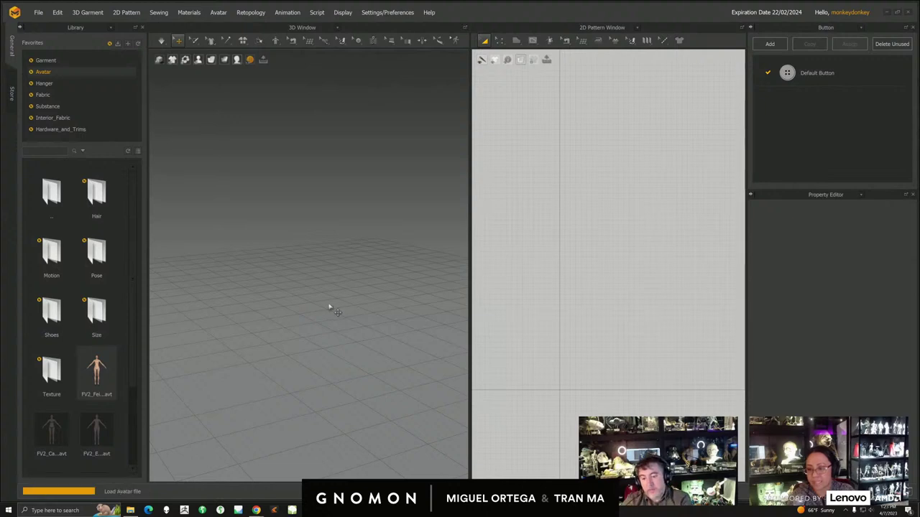
middle_drag(325, 303, 249, 301)
scroll(289, 326, up, 4)
right_drag(290, 326, 290, 318)
scroll(290, 319, up, 5)
middle_drag(334, 294, 355, 290)
scroll(631, 302, down, 4)
- Draw a nearly square rectangle pattern beside the avatar's hand silhouette
middle_drag(639, 219, 528, 325)
click(514, 41)
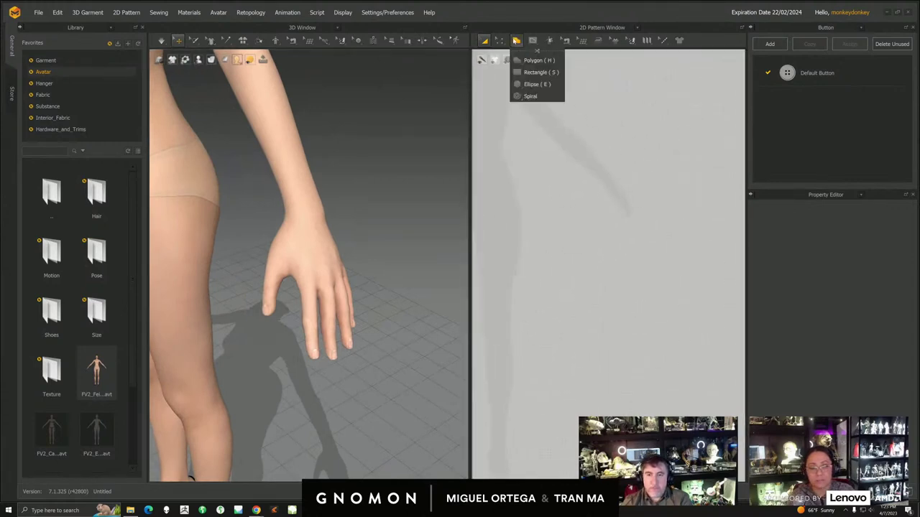
drag(612, 179, 642, 212)
- Move the square pattern in 3D space so that it lies over the back of the avatar's hand
middle_drag(191, 318, 223, 309)
click(217, 305)
drag(206, 309, 305, 309)
right_drag(306, 309, 386, 301)
drag(391, 294, 310, 275)
right_drag(368, 285, 336, 295)
right_drag(391, 211, 372, 264)
drag(334, 220, 334, 252)
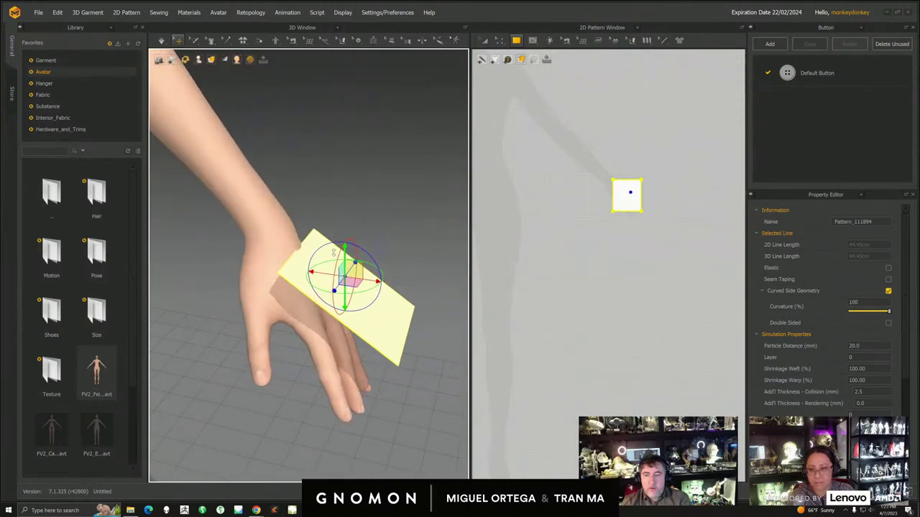
- Shift the square pattern toward the fingers and the hand's outer edge, and simulate it draping over the hand
key(Escape)
right_drag(358, 286, 342, 268)
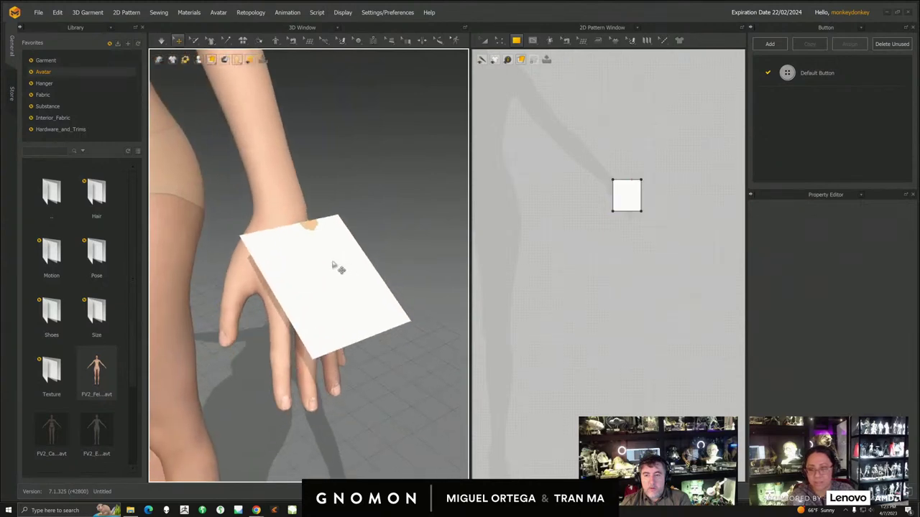
right_drag(309, 227, 315, 268)
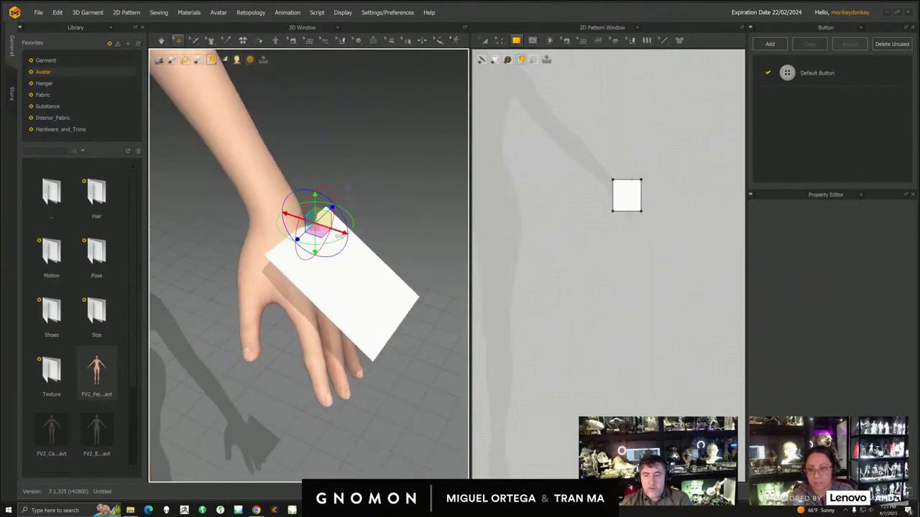
click(361, 284)
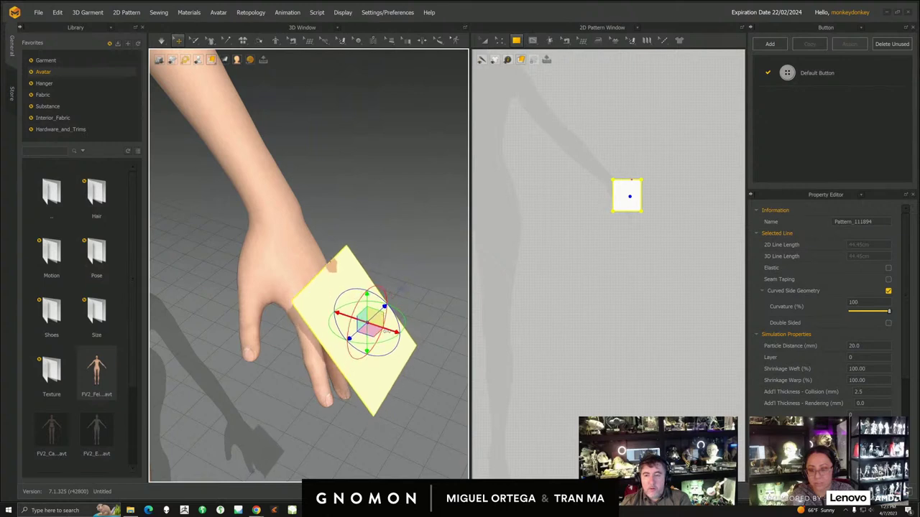
right_drag(399, 309, 356, 264)
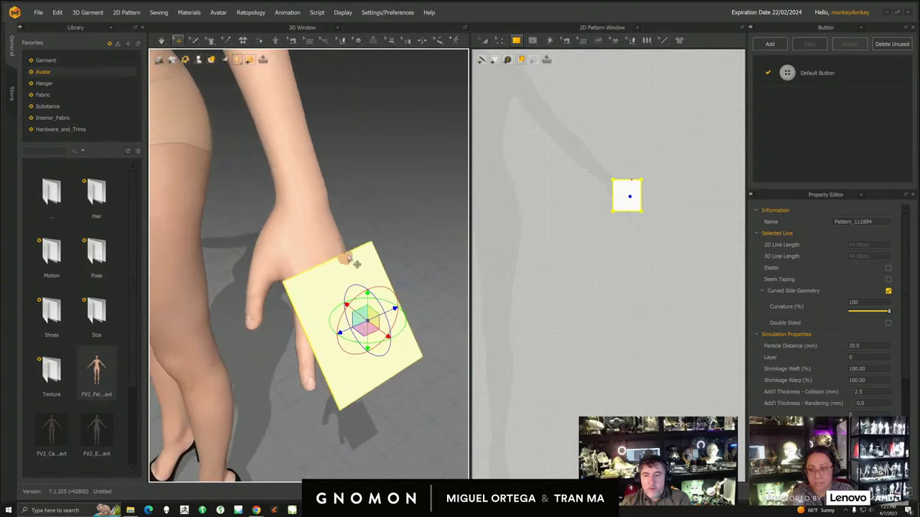
click(162, 41)
right_drag(294, 249, 356, 325)
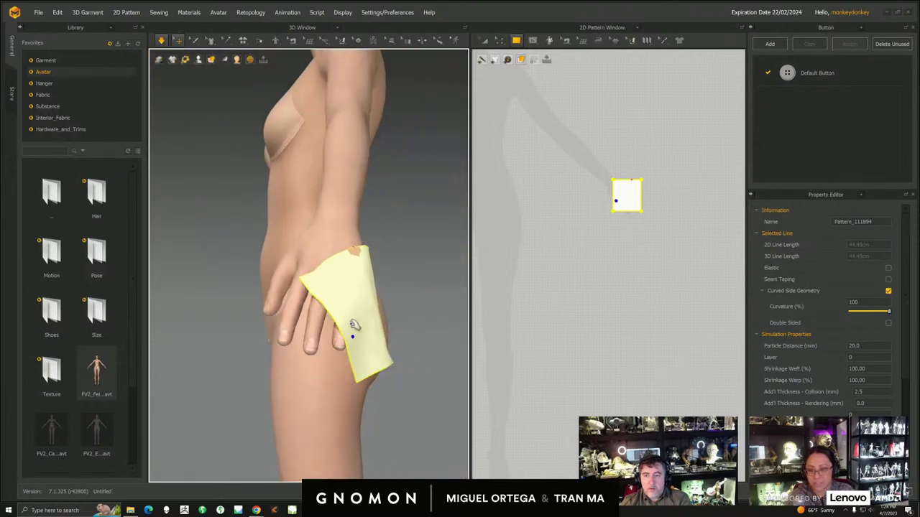
- Tug the simulating square cloth across the avatar's hand and fingers to test how it collides with them
right_drag(369, 358, 379, 383)
scroll(374, 372, up, 2)
drag(377, 384, 405, 375)
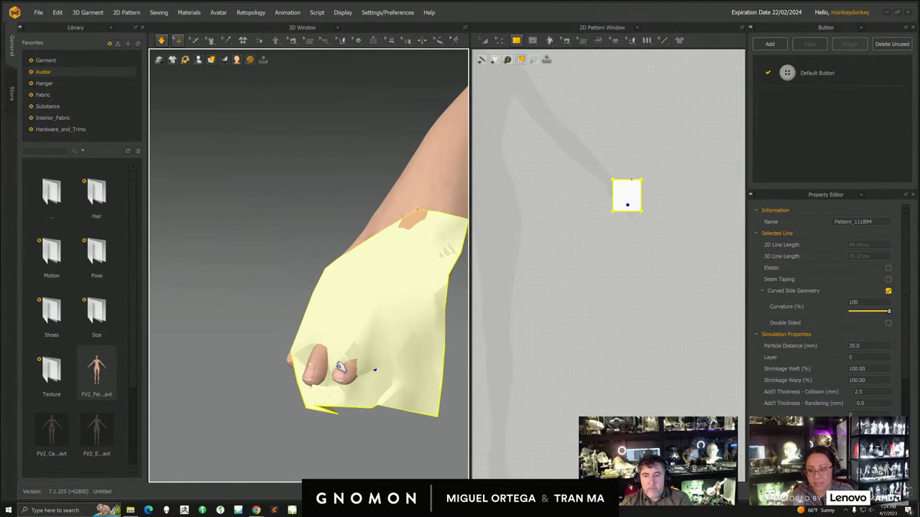
right_drag(340, 367, 355, 375)
drag(252, 276, 227, 307)
right_drag(227, 308, 301, 358)
right_drag(427, 334, 388, 350)
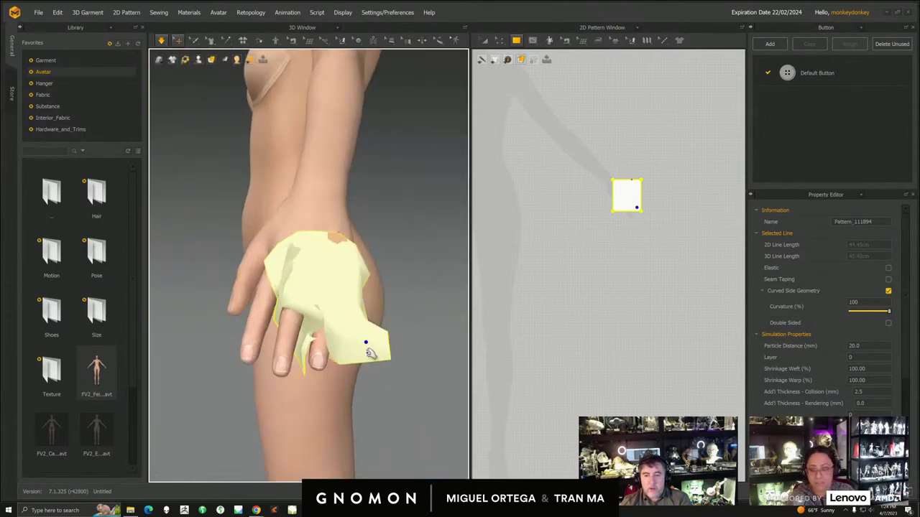
- Pull the cloth's lower edge around the outer fingers and inspect the draping from several sides
right_drag(291, 378, 297, 344)
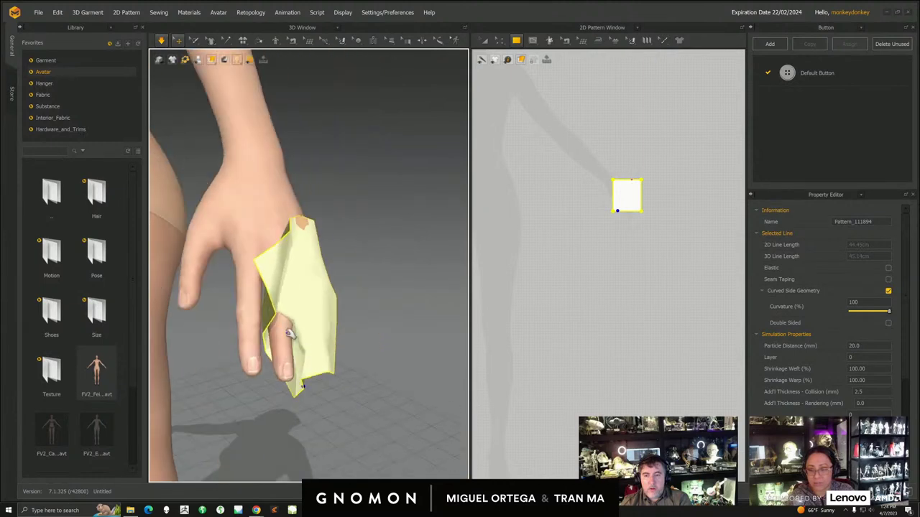
drag(296, 316, 290, 357)
right_drag(399, 352, 286, 367)
drag(396, 349, 371, 365)
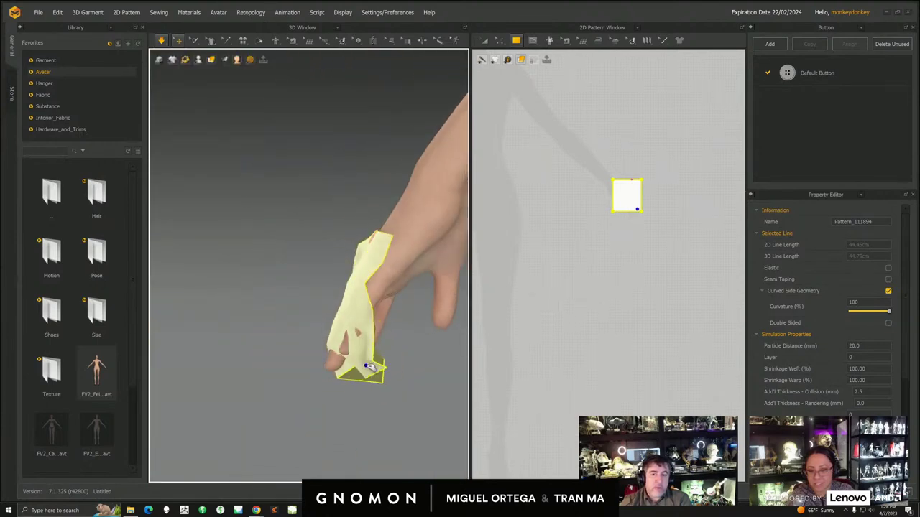
right_drag(338, 368, 447, 378)
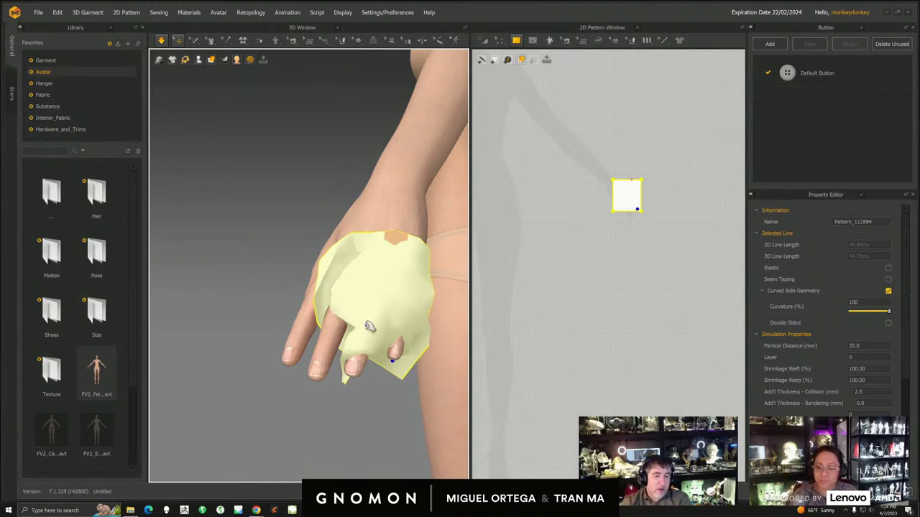
right_drag(414, 301, 385, 307)
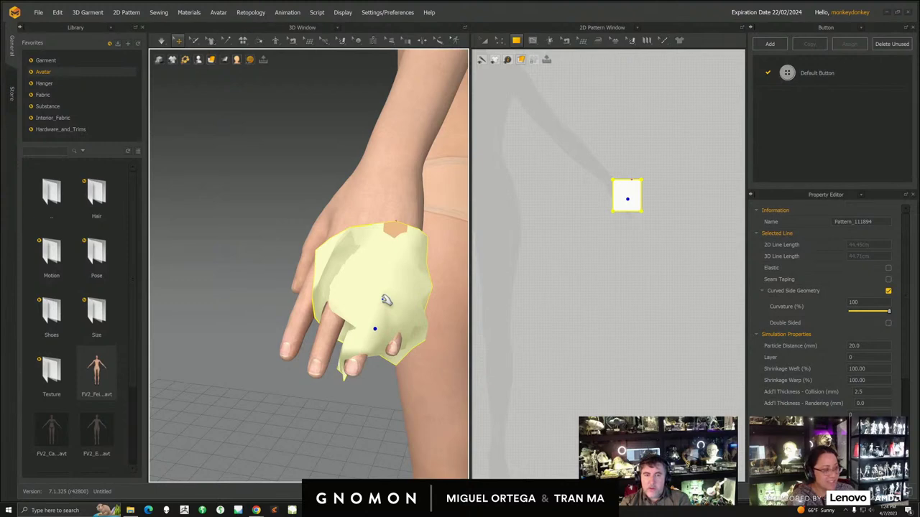
right_drag(394, 329, 347, 308)
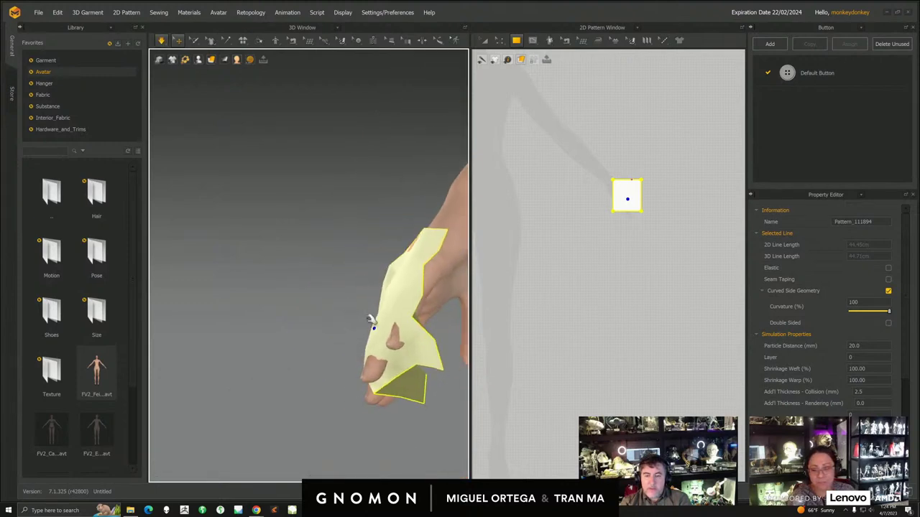
right_drag(415, 343, 438, 359)
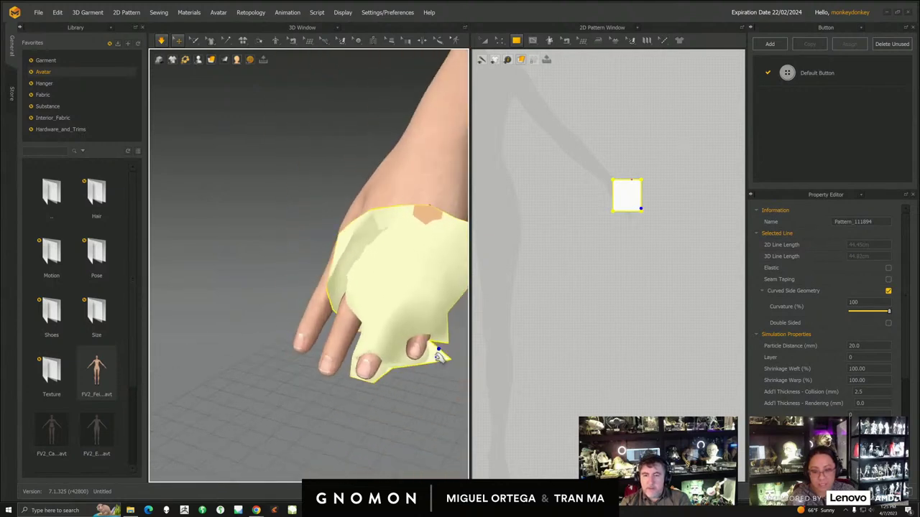
- Pull the cloth repeatedly away from the fingertips and up toward the wrist while it simulates
right_drag(411, 416, 407, 364)
drag(406, 364, 426, 382)
right_drag(421, 366, 382, 352)
drag(392, 345, 337, 323)
drag(364, 272, 303, 220)
right_drag(306, 244, 338, 273)
drag(337, 273, 308, 252)
right_drag(311, 257, 375, 286)
drag(374, 286, 283, 234)
- Stop the cloth simulation, clear the selection and frame the whole avatar
click(286, 240)
scroll(380, 324, down, 4)
right_drag(380, 324, 352, 329)
scroll(369, 328, down, 5)
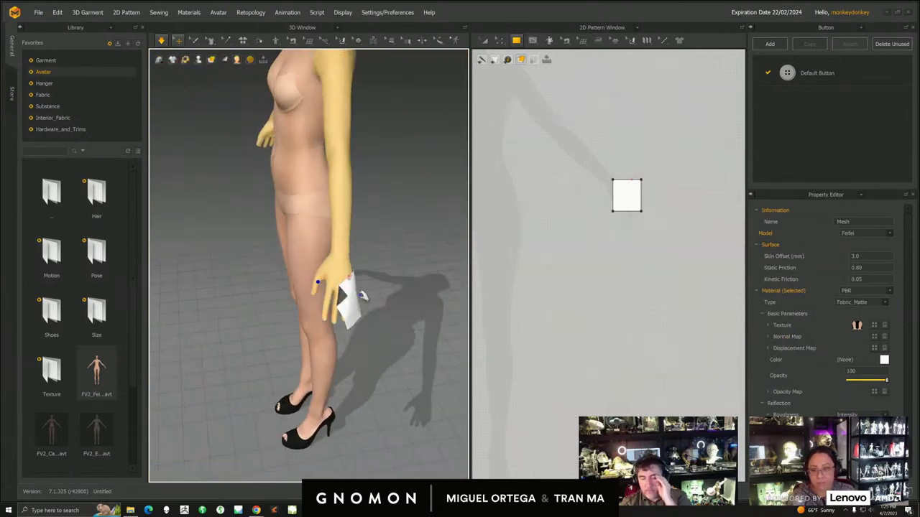
click(365, 296)
click(161, 41)
right_drag(300, 267, 318, 256)
scroll(322, 263, down, 3)
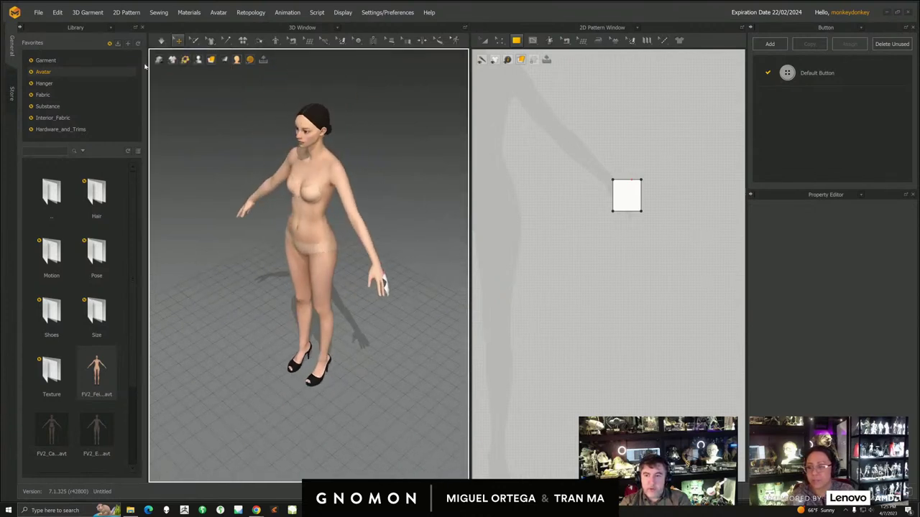
- Open the project file Mayo_shoe_08.zprj from the Mayo folder
click(36, 13)
mouse_move(55, 42)
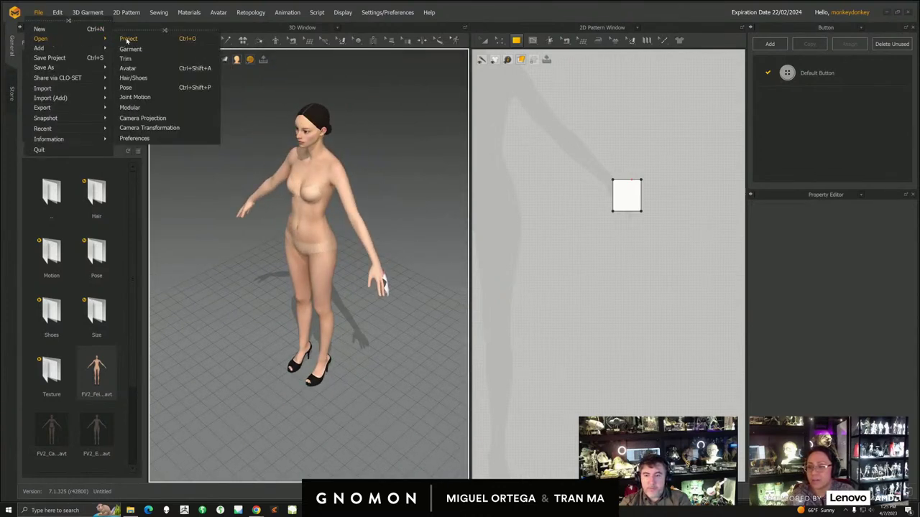
click(128, 38)
click(455, 271)
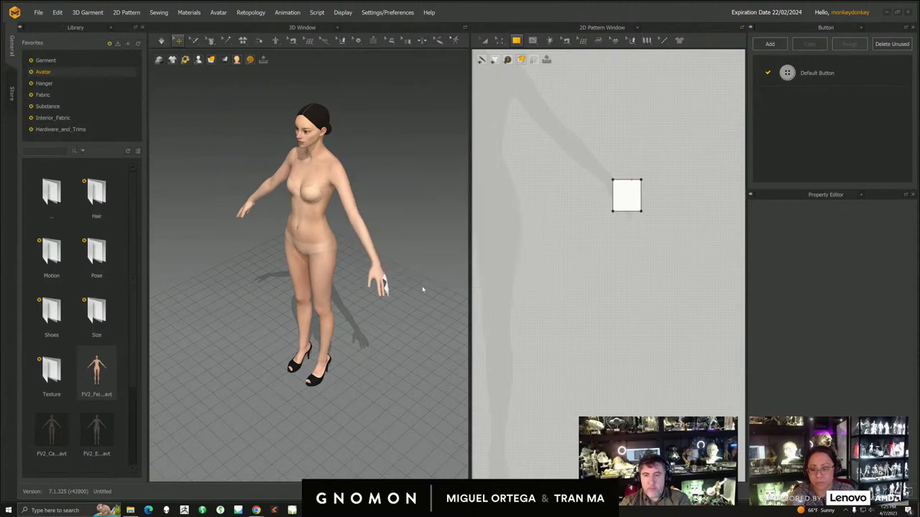
scroll(589, 365, down, 5)
scroll(589, 365, down, 1)
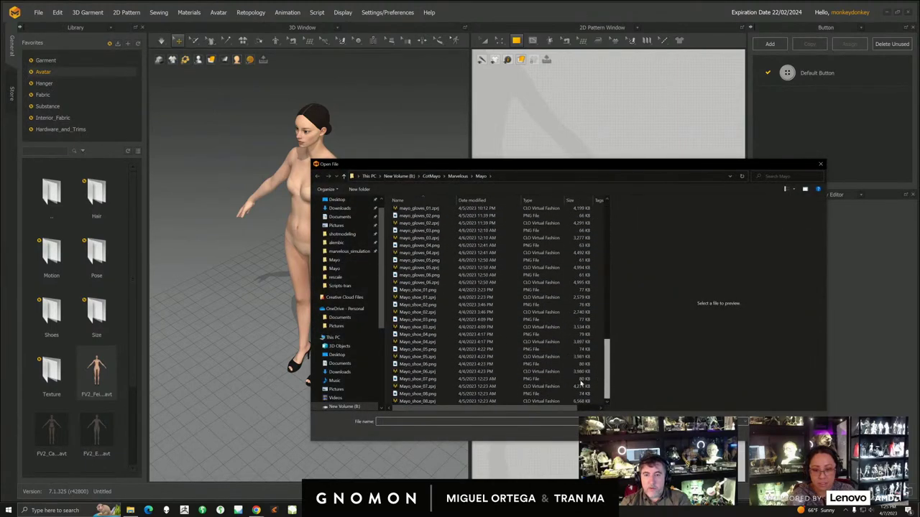
click(424, 401)
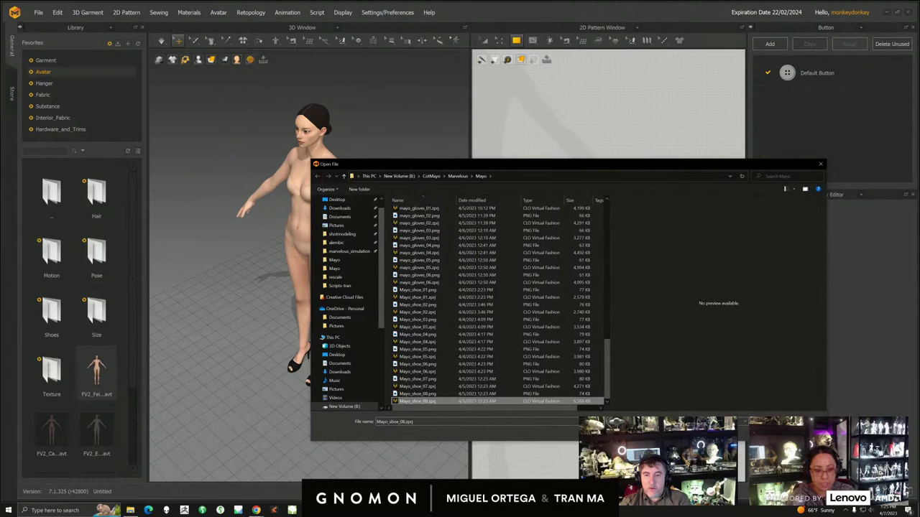
click(766, 433)
click(456, 293)
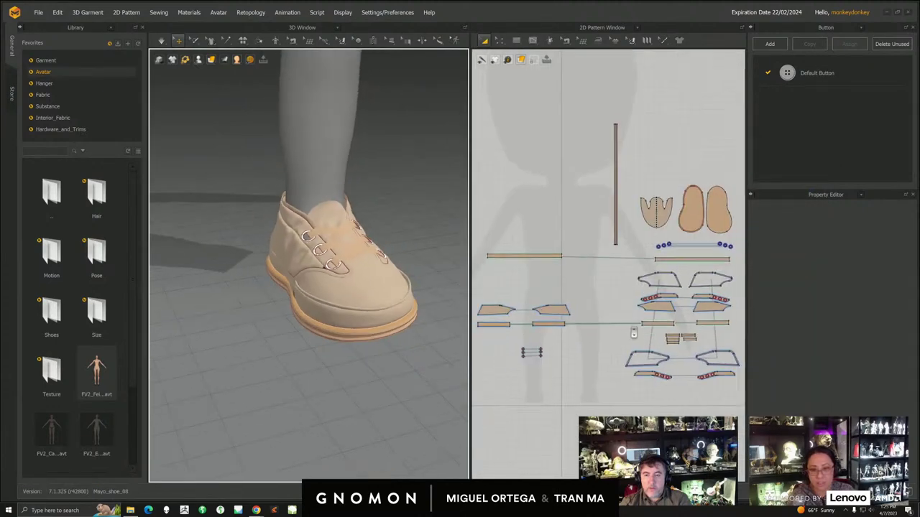
- Delete all of the shoe's pattern pieces and frame the avatar's bare feet
drag(520, 197, 698, 344)
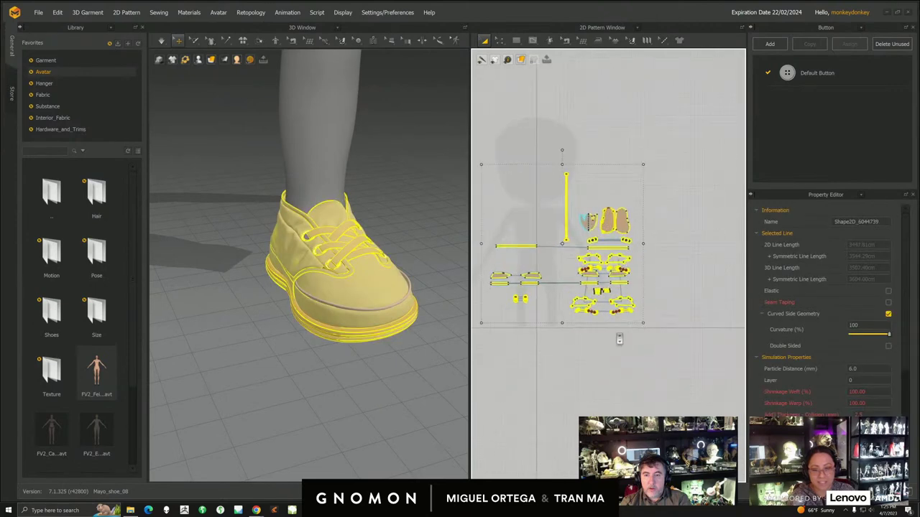
key(Delete)
right_drag(381, 298, 310, 319)
scroll(309, 318, down, 4)
middle_drag(310, 319, 386, 321)
right_drag(386, 322, 365, 318)
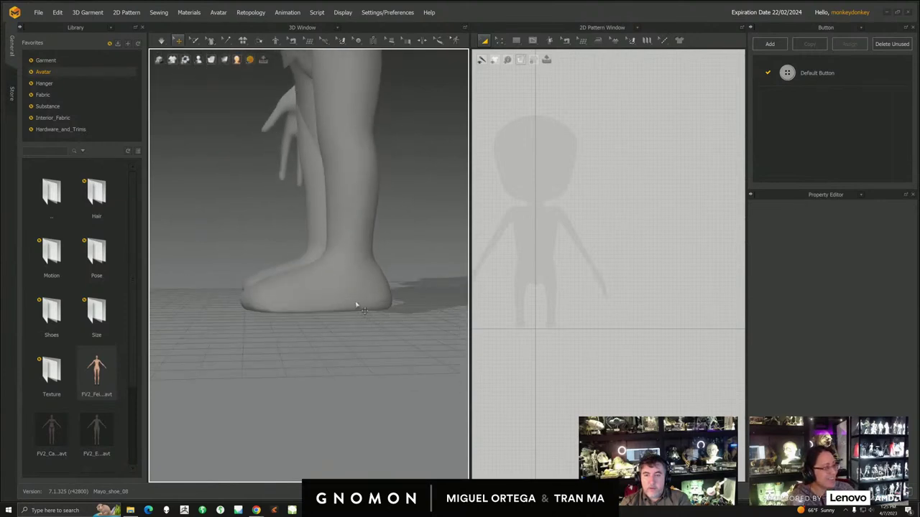
right_drag(344, 336, 324, 337)
scroll(606, 323, up, 3)
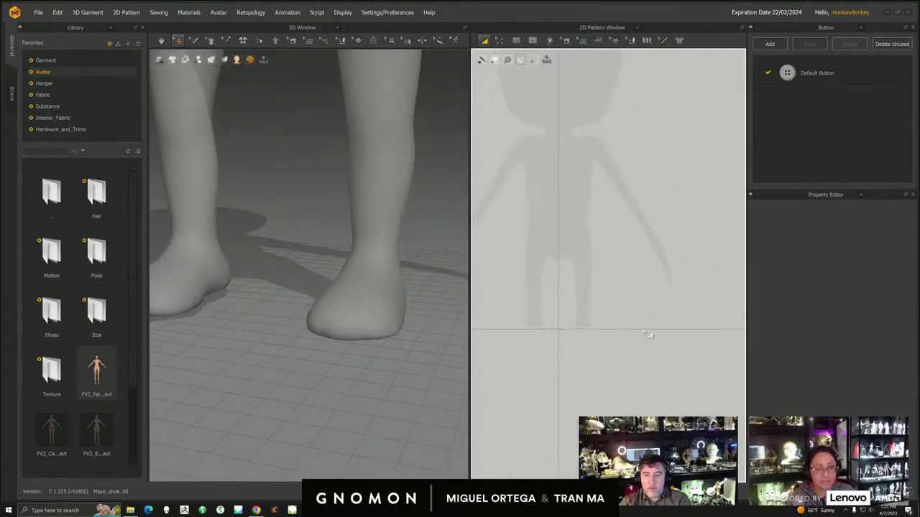
- Show the project's fabric list instead of the button list, and hide the library to widen the workspace
click(860, 28)
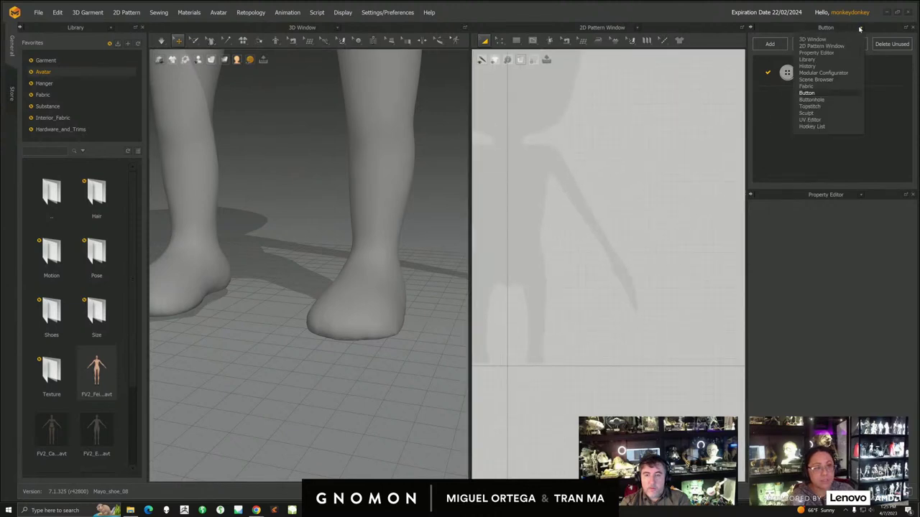
click(806, 86)
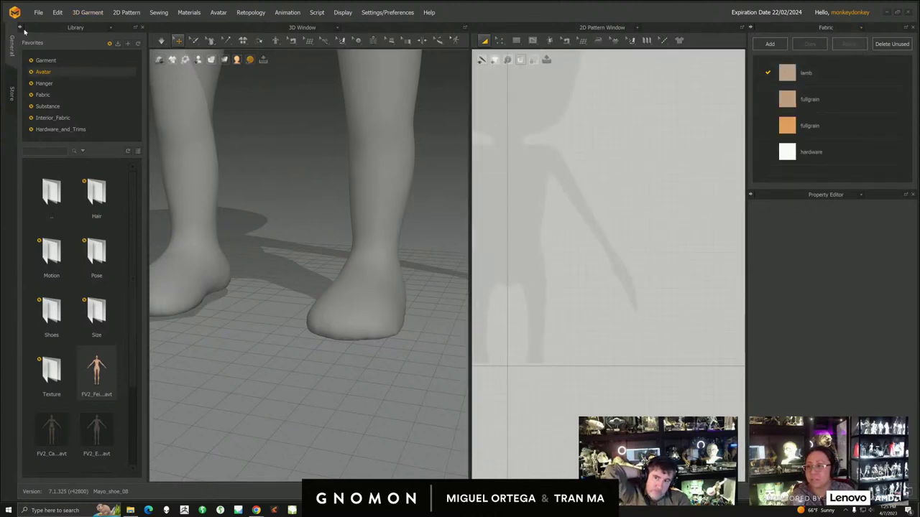
click(136, 27)
scroll(596, 235, up, 5)
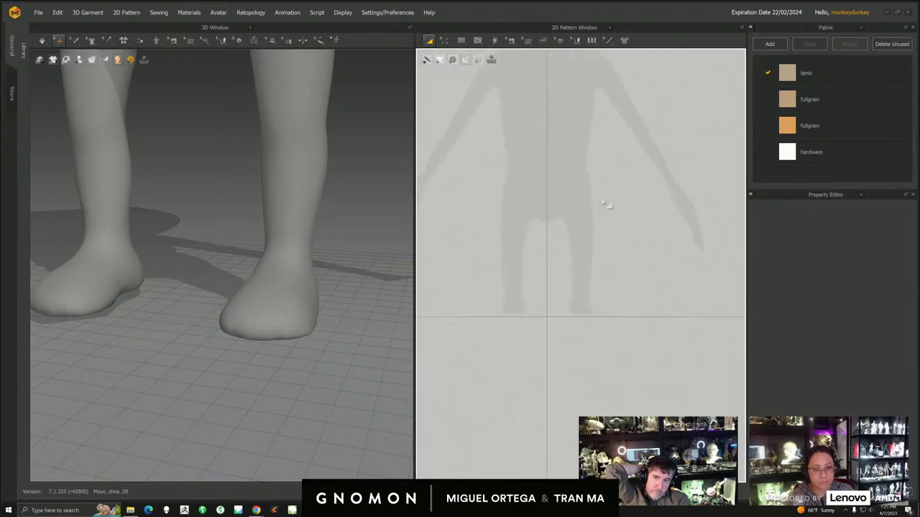
scroll(297, 252, up, 5)
- Turn to the soles of the feet and examine the Lychee leather shoe pattern pieces on the reference board
right_drag(301, 224, 268, 246)
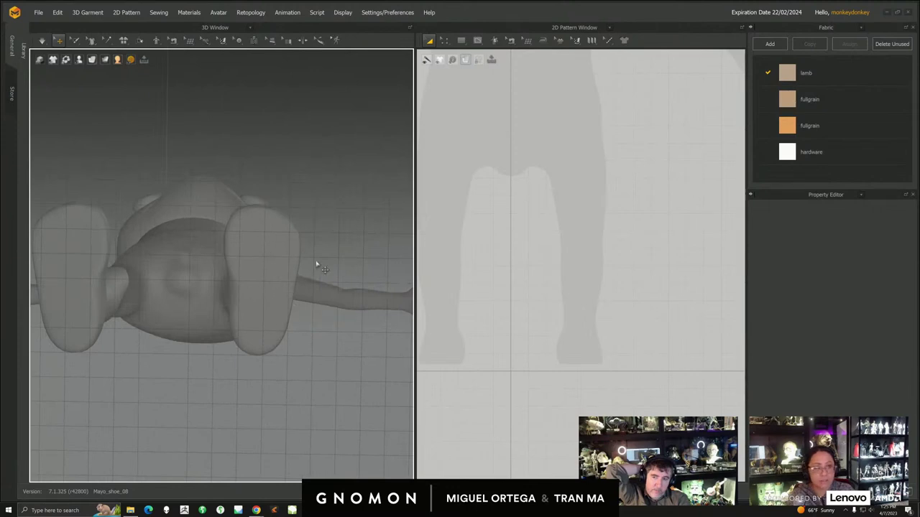
key(alt+Tab)
middle_drag(579, 252, 700, 293)
middle_drag(495, 343, 601, 285)
middle_drag(673, 352, 431, 263)
scroll(560, 317, down, 3)
middle_drag(522, 266, 599, 334)
scroll(540, 289, up, 6)
middle_drag(549, 235, 552, 276)
scroll(550, 282, up, 4)
click(553, 285)
scroll(553, 276, up, 3)
ctrl+drag(606, 279, 584, 221)
key(ctrl+z)
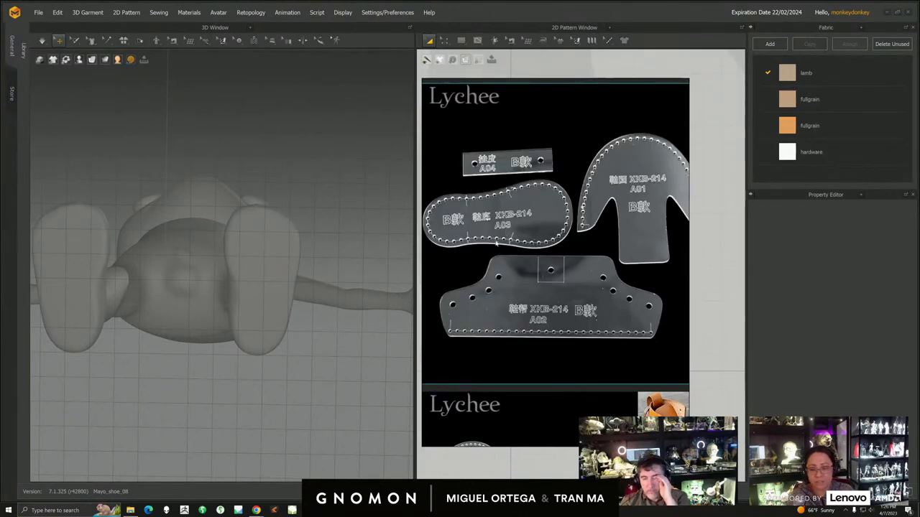
- Return from the reference board, frame one foot's sole from below and float the line tools with Line (Avatar) active
right_drag(313, 298, 309, 306)
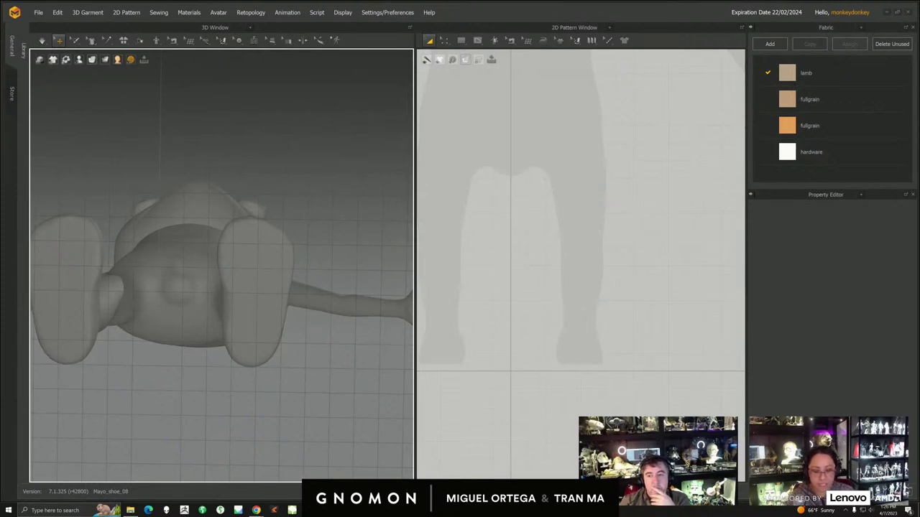
key(alt+Tab)
right_drag(626, 363, 919, 361)
right_drag(202, 179, 234, 214)
scroll(248, 218, up, 5)
mouse_move(206, 45)
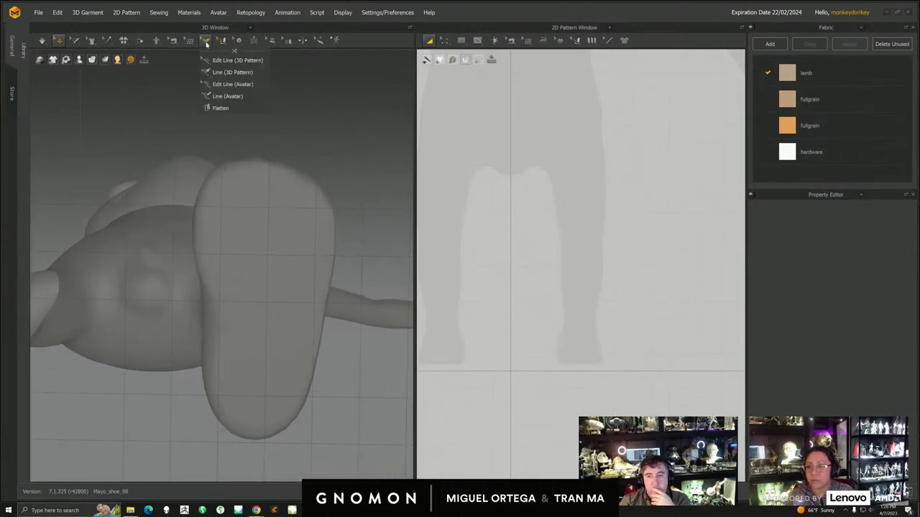
click(217, 52)
drag(222, 55, 323, 79)
click(323, 127)
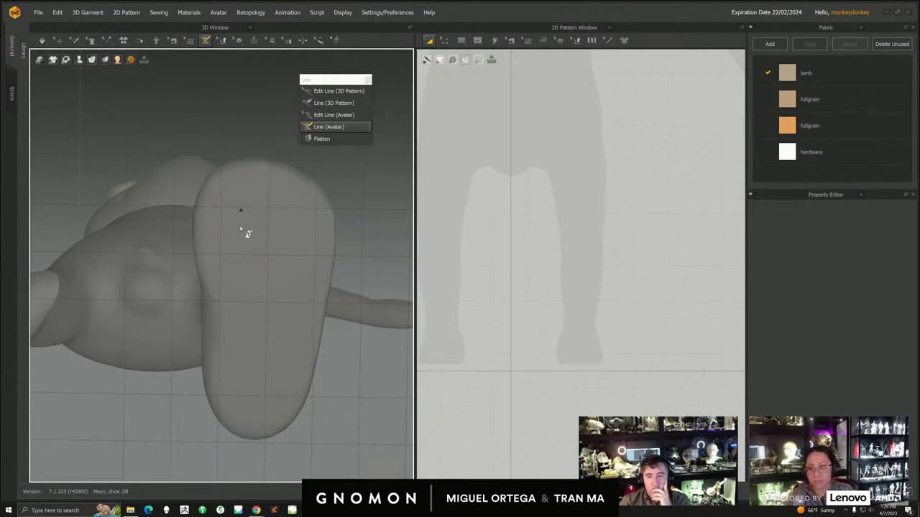
- Trace a closed outline just inside the edge of the avatar's sole, around the toes, heel and arch
click(202, 205)
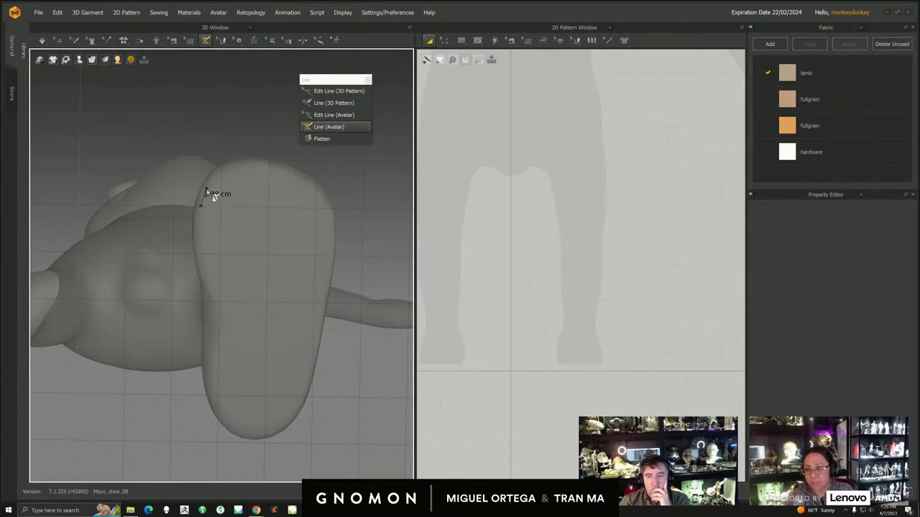
click(249, 167)
click(267, 164)
click(282, 170)
click(297, 178)
click(301, 181)
click(317, 197)
click(330, 221)
click(331, 245)
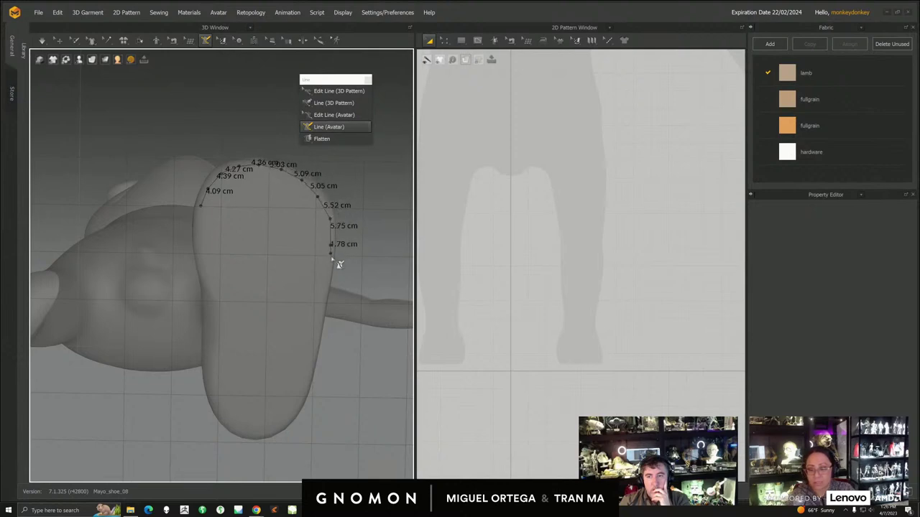
click(325, 281)
click(319, 314)
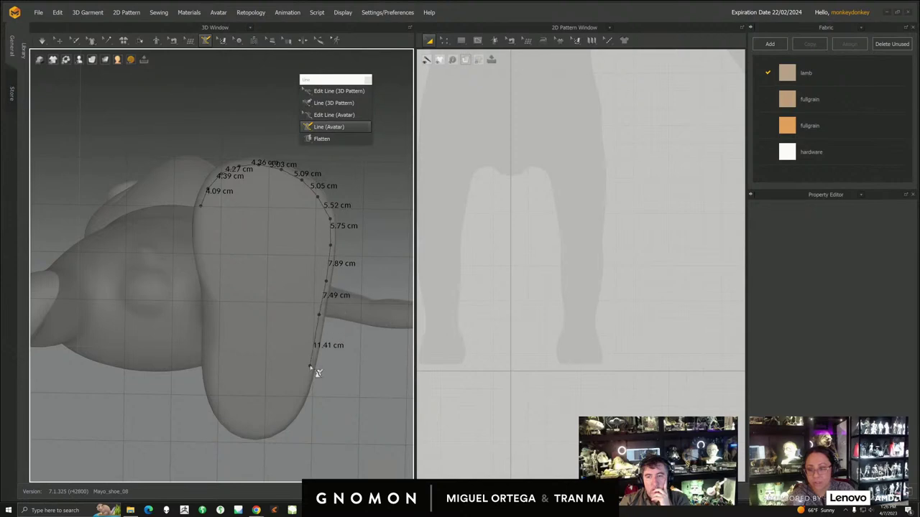
click(313, 351)
click(309, 382)
click(299, 408)
click(285, 429)
click(264, 435)
click(245, 436)
click(224, 420)
click(214, 394)
click(208, 374)
click(207, 350)
click(214, 325)
click(215, 302)
click(205, 277)
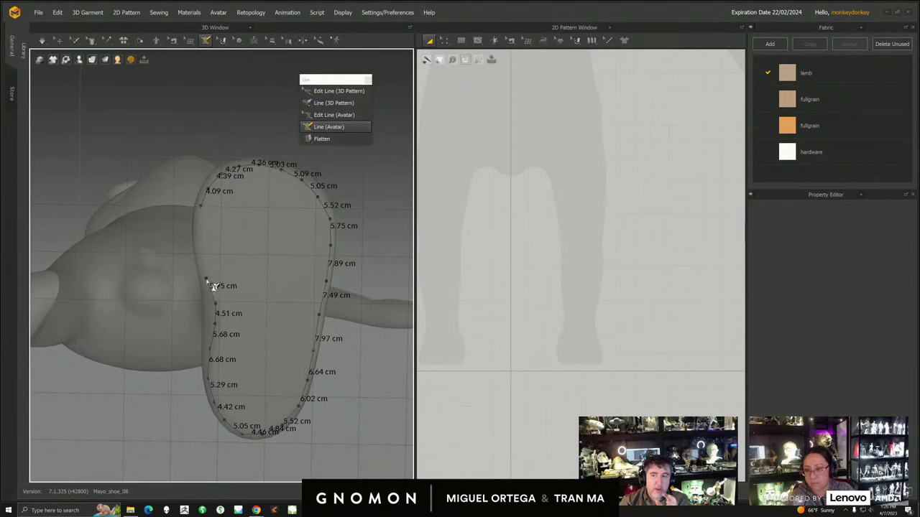
click(202, 252)
click(200, 228)
click(204, 211)
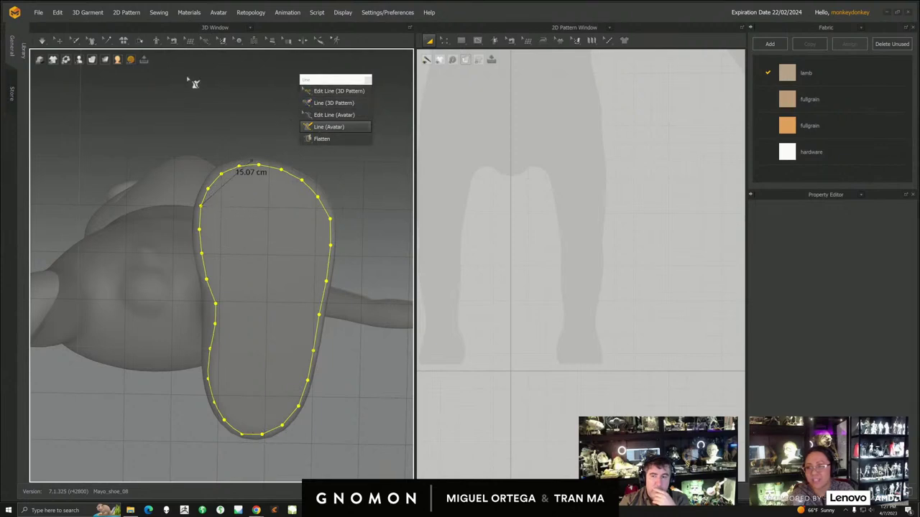
click(59, 41)
- Flatten the closed sole outline traced on the avatar's foot into a 2D pattern piece
right_drag(272, 245, 277, 236)
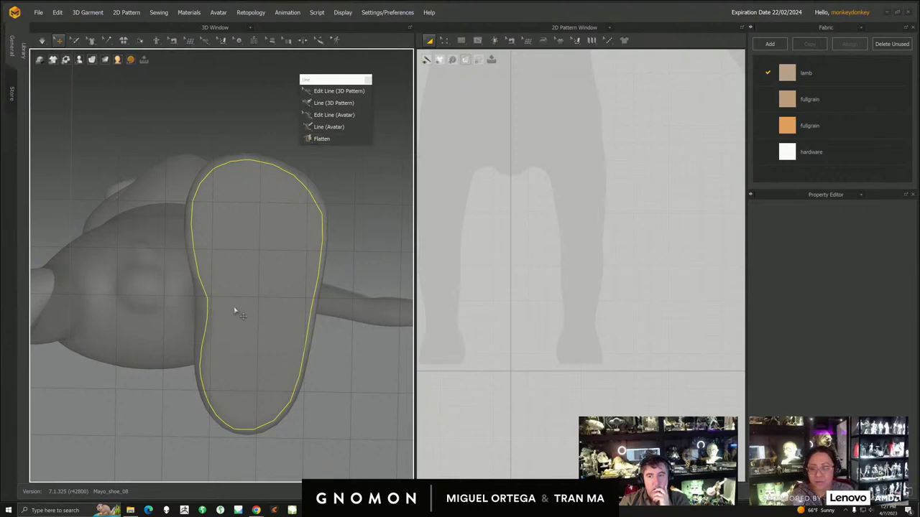
click(332, 115)
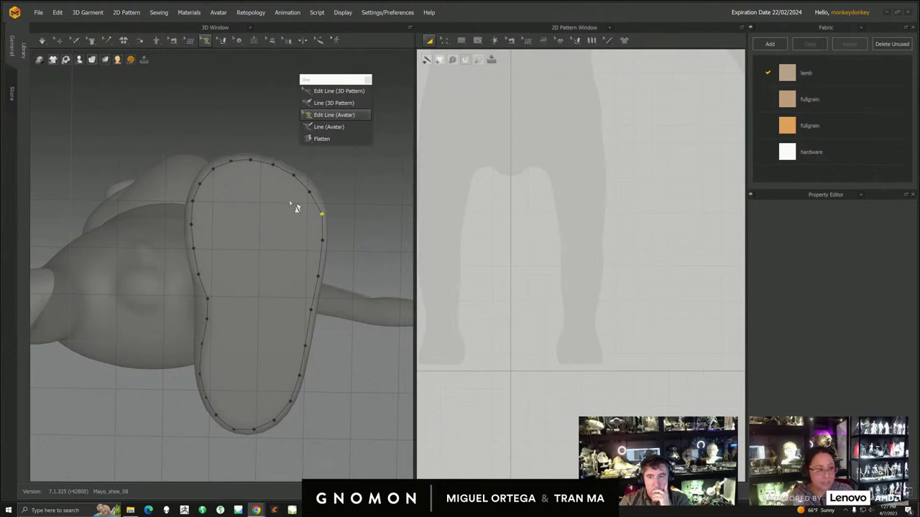
click(322, 139)
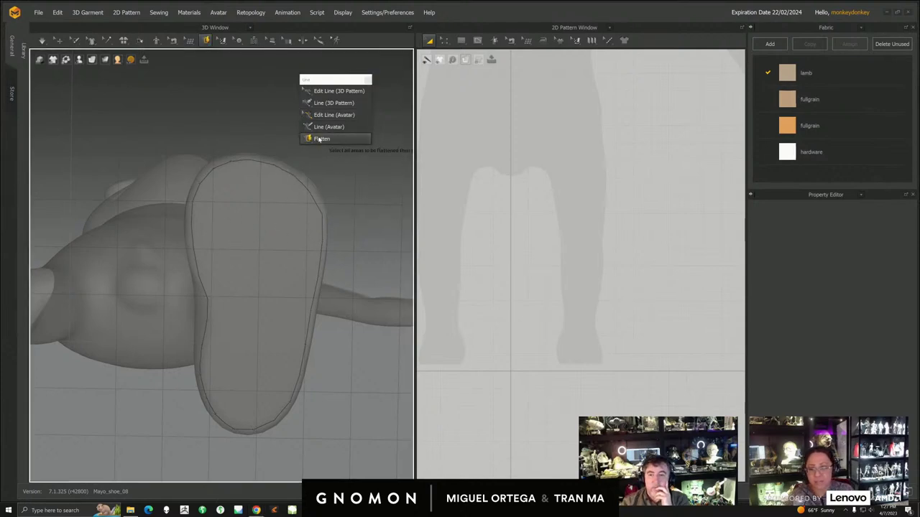
click(273, 217)
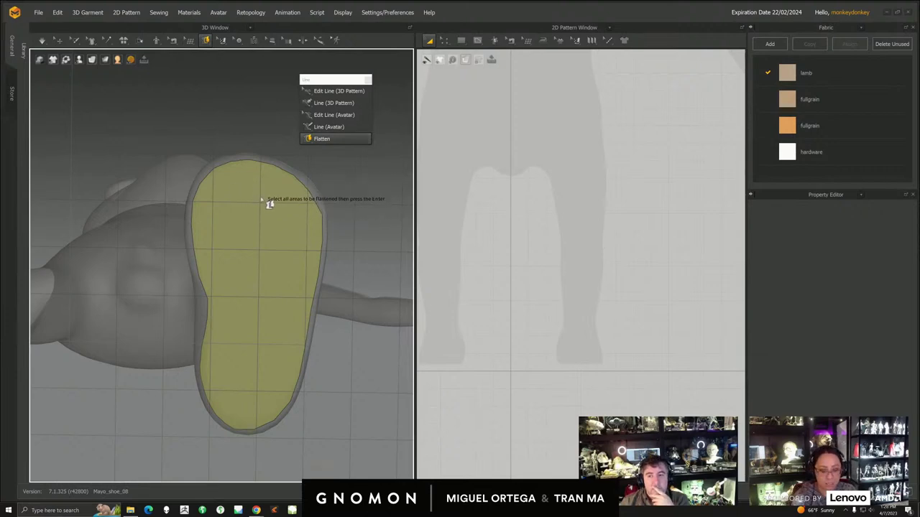
key(Return)
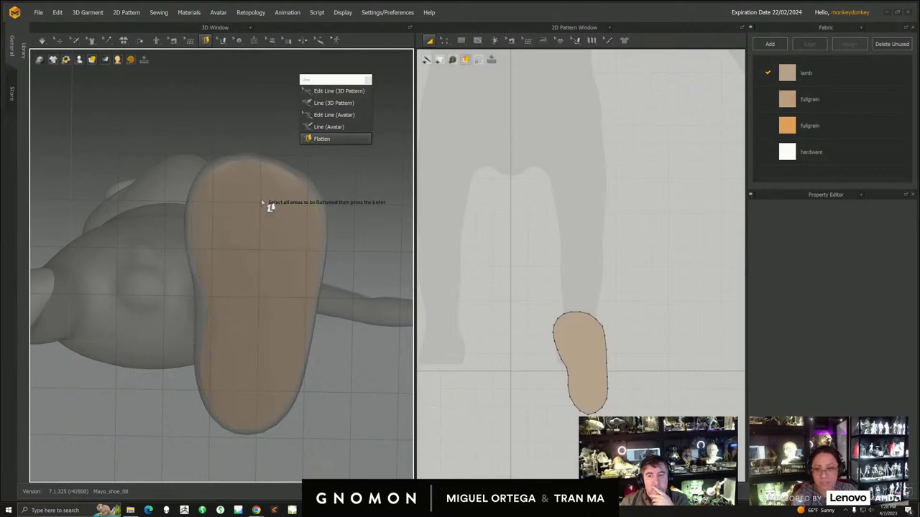
- Move the flattened sole pattern up from the foot of the avatar silhouette in the 2D workspace
click(430, 41)
middle_drag(568, 300, 540, 290)
drag(551, 327, 528, 241)
scroll(528, 240, up, 4)
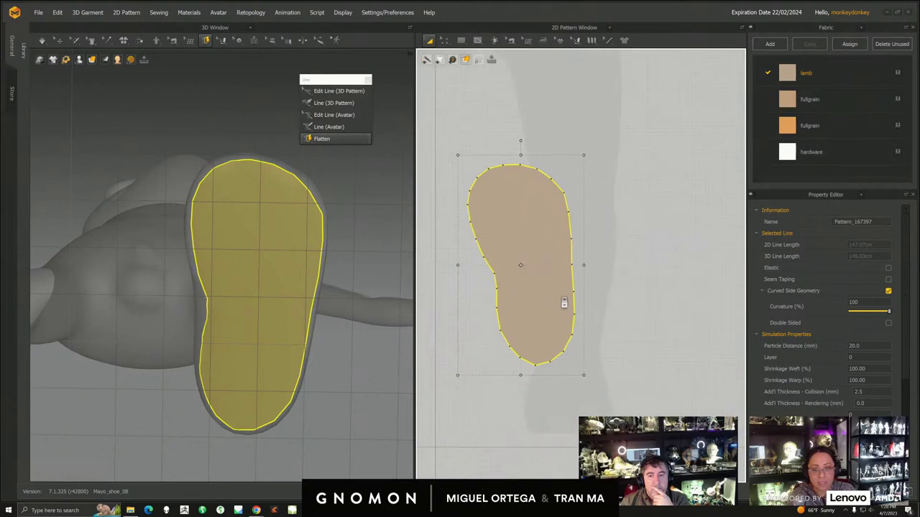
click(542, 170)
click(548, 201)
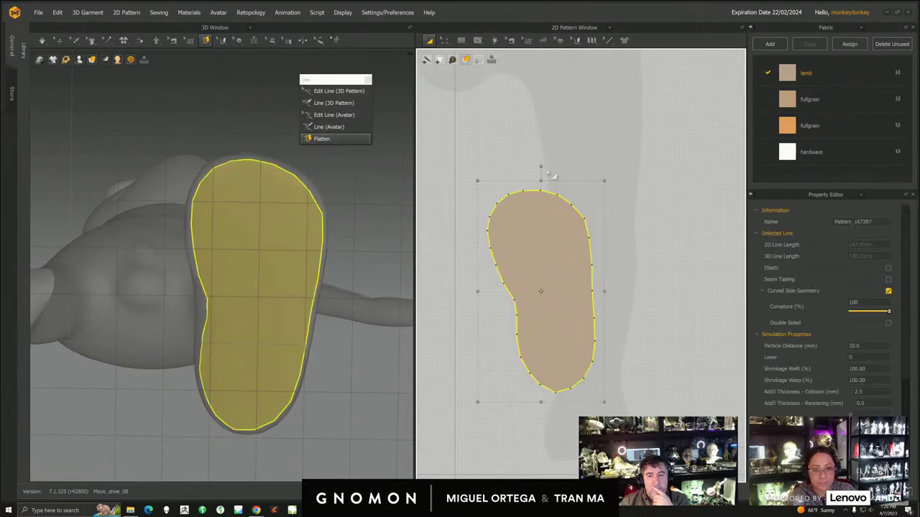
- Rotate the sole pattern slightly clockwise to stand upright like the foot in the 3D view, and leave it selected
drag(541, 166, 563, 169)
middle_drag(562, 288, 558, 269)
scroll(561, 270, up, 1)
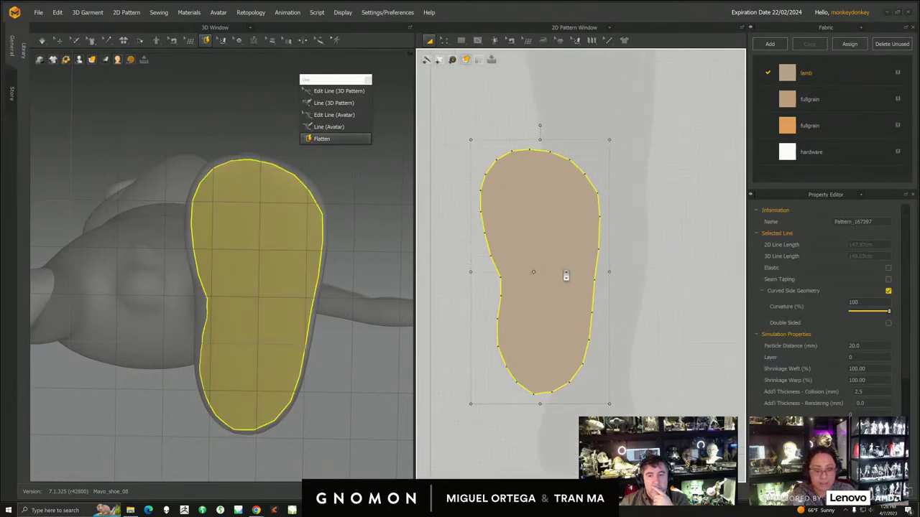
scroll(550, 240, up, 3)
click(620, 177)
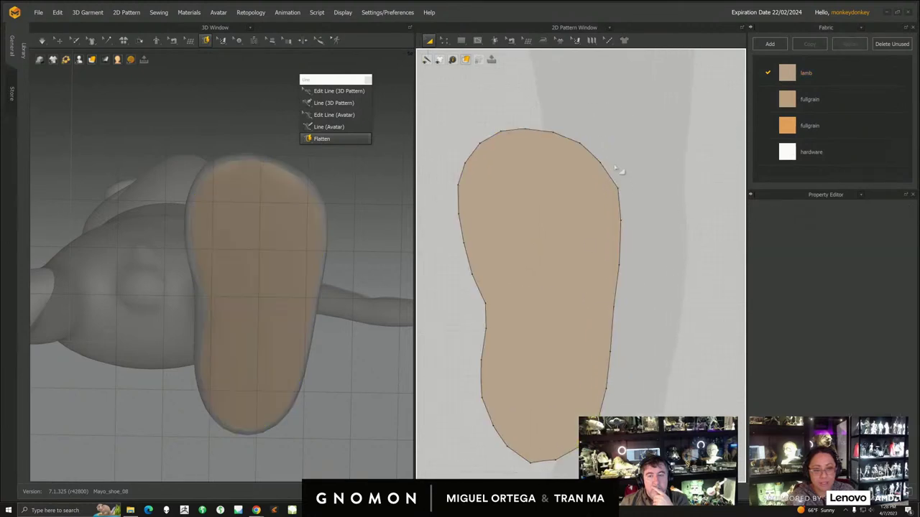
scroll(511, 335, down, 2)
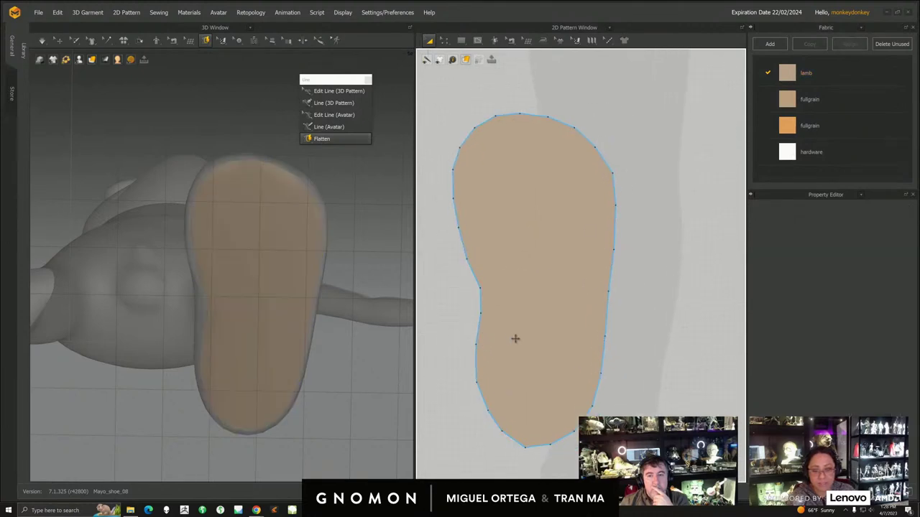
middle_drag(490, 295, 487, 291)
middle_drag(529, 312, 520, 312)
click(554, 246)
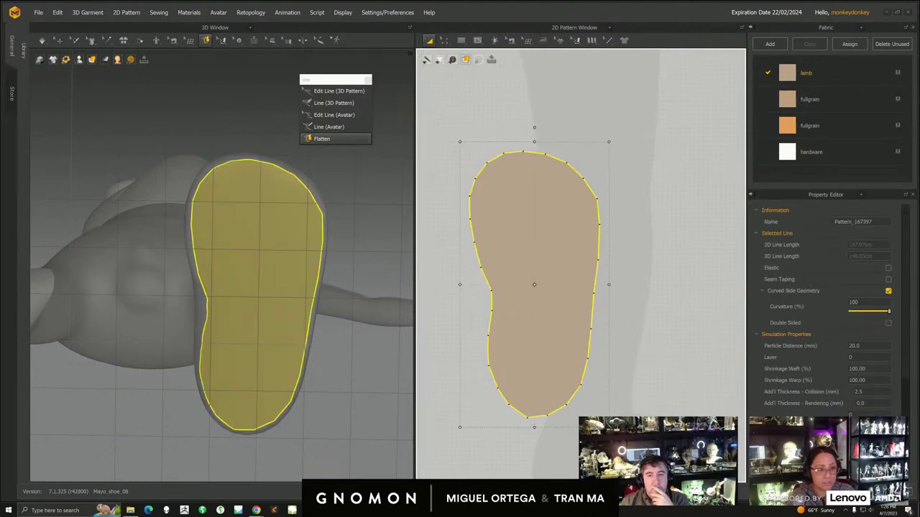
- Bring up the on-screen annotation pen and clear its blue test marks from over the sole pattern
mouse_move(918, 205)
mouse_down()
mouse_move(648, 170)
mouse_move(643, 180)
mouse_move(640, 165)
mouse_move(650, 172)
mouse_up()
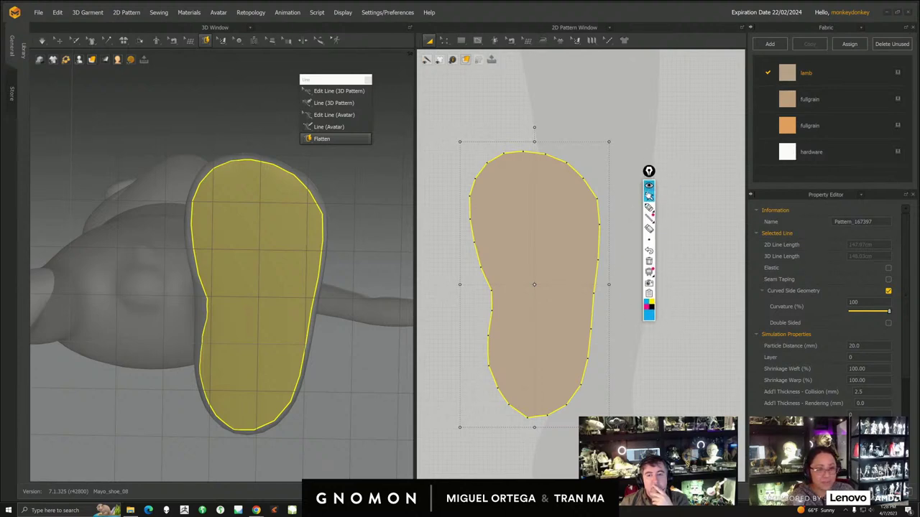
click(649, 207)
mouse_move(673, 93)
mouse_down()
mouse_move(633, 180)
mouse_move(674, 257)
mouse_move(604, 402)
mouse_up()
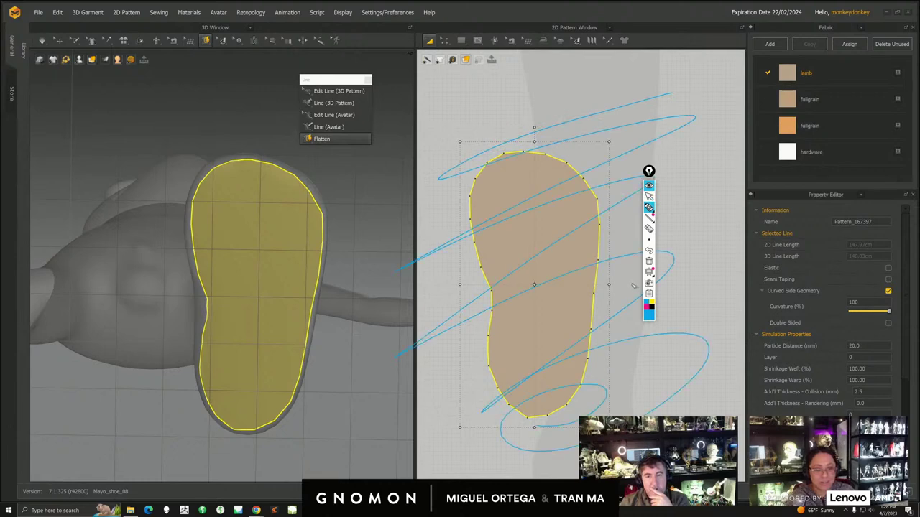
click(649, 262)
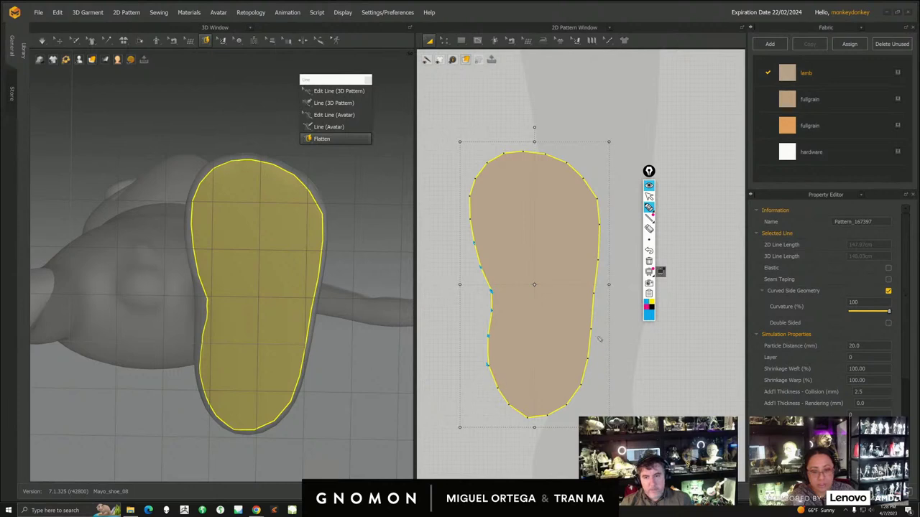
click(648, 261)
- Mark the sole pattern's outline points with magenta annotation dots, erase the stray arrow strokes beside it, and return to the pointer
click(646, 306)
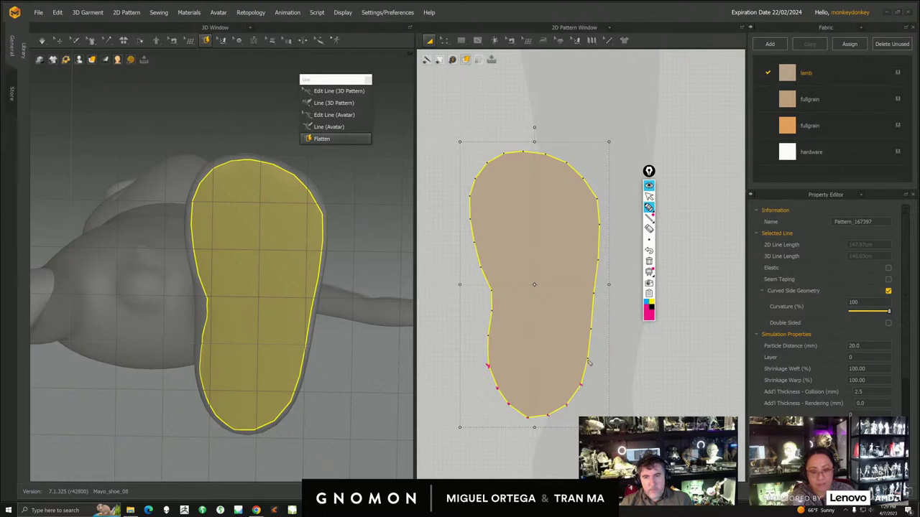
drag(705, 124, 722, 190)
drag(721, 167, 711, 220)
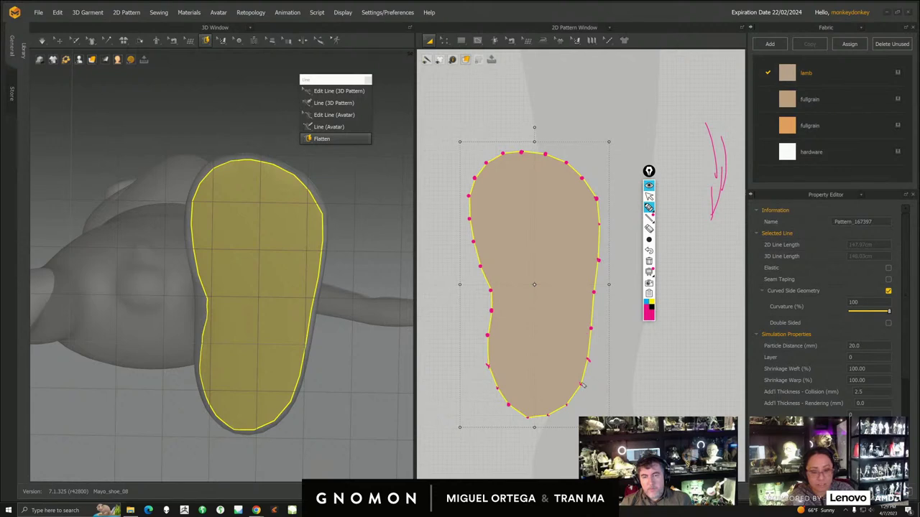
click(649, 187)
click(650, 186)
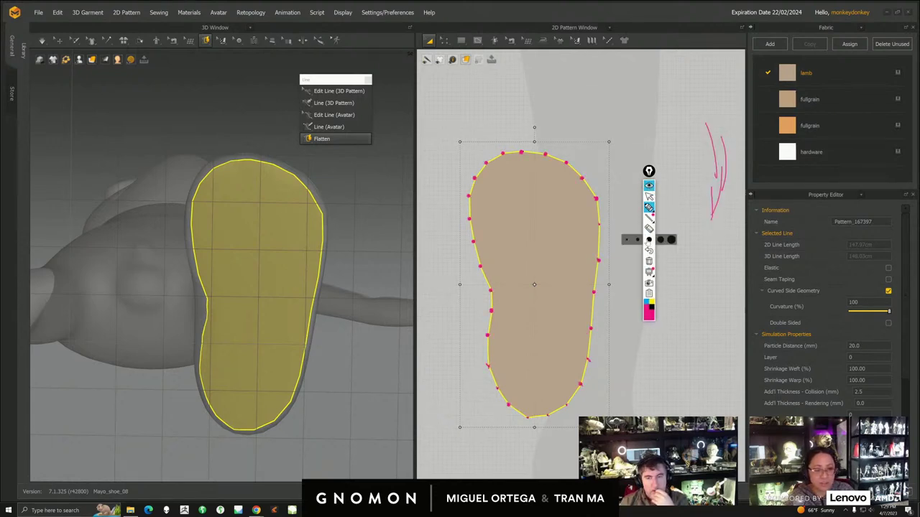
click(649, 229)
mouse_move(722, 176)
mouse_down()
mouse_move(714, 198)
mouse_move(722, 165)
mouse_up()
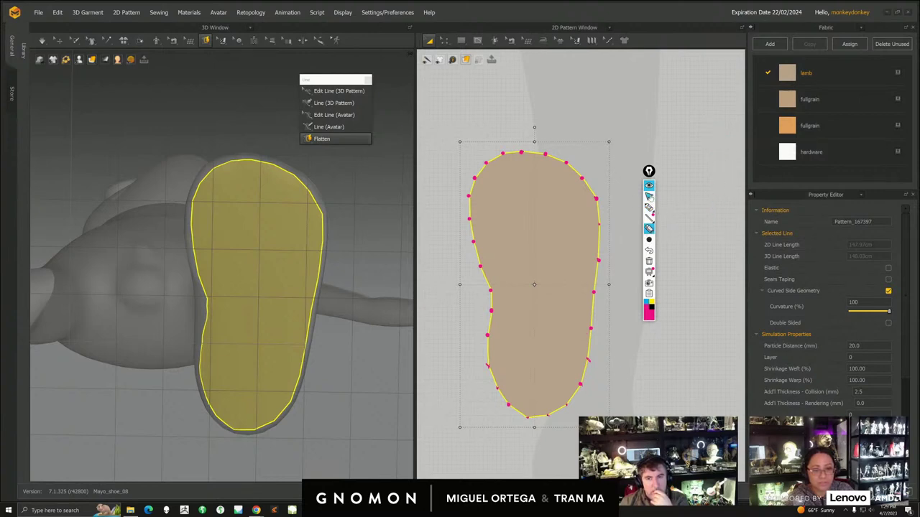
click(649, 197)
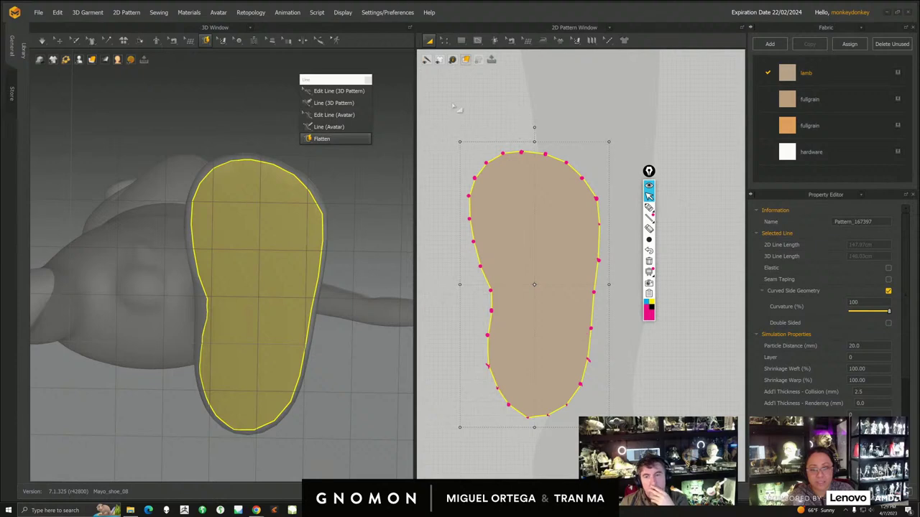
- Float the Edit Pattern tools and delete the extra outline points on both sides of the sole's toe tip
click(510, 124)
click(444, 41)
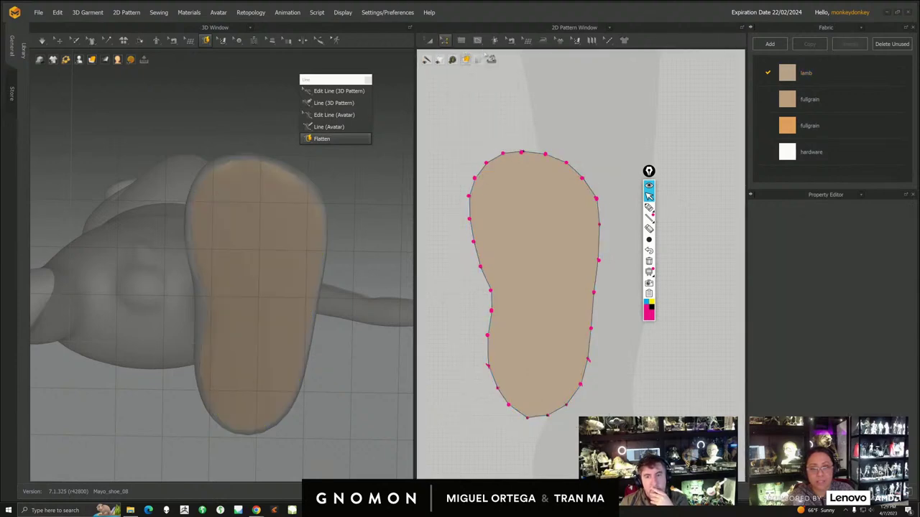
click(445, 41)
drag(465, 58, 674, 69)
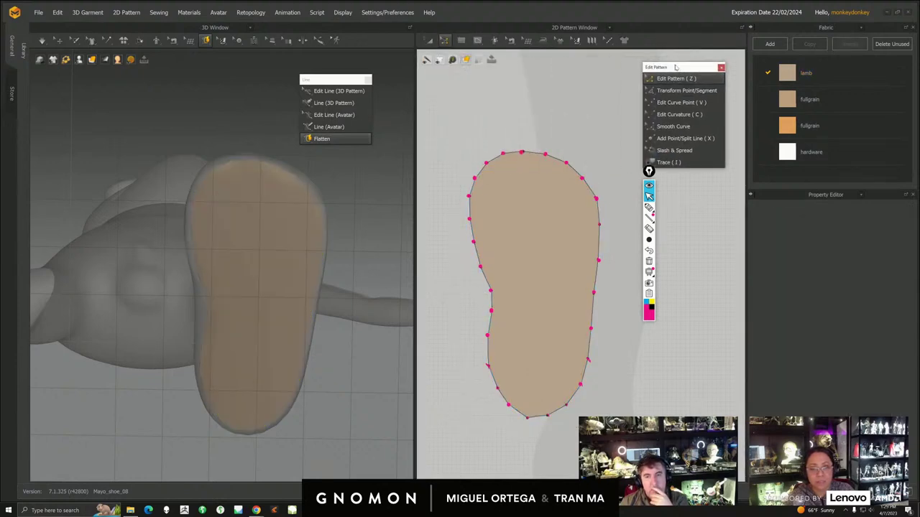
drag(451, 137, 505, 184)
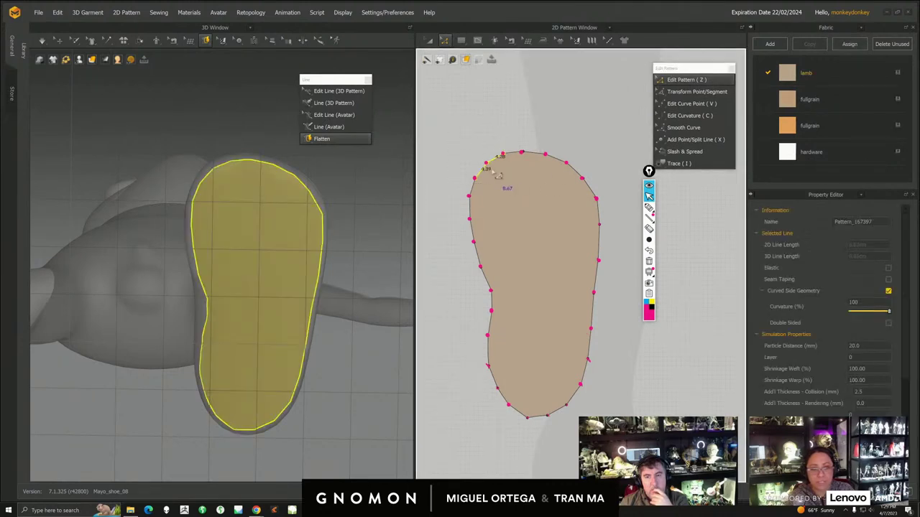
key(Delete)
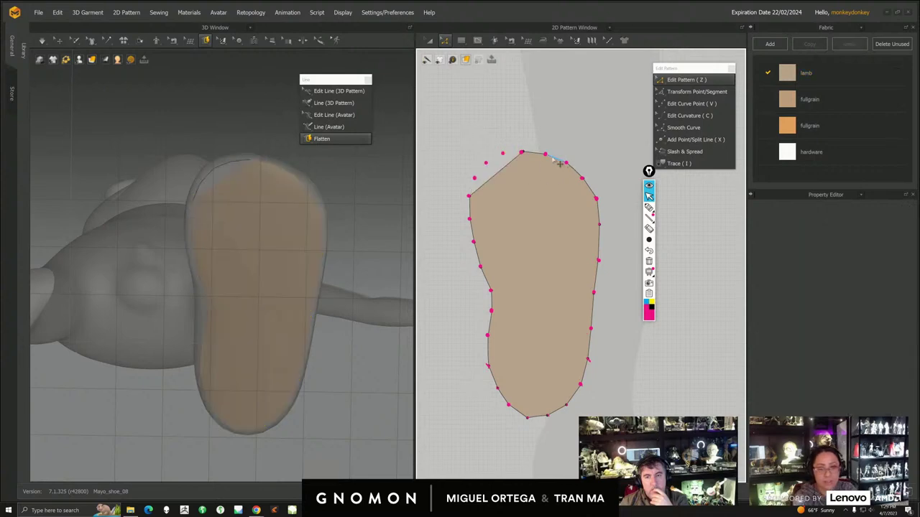
drag(540, 140, 589, 188)
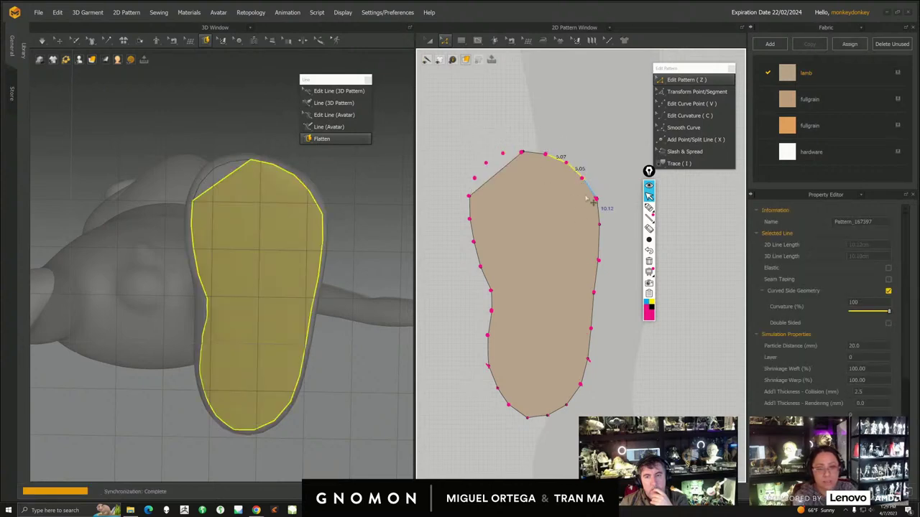
key(Delete)
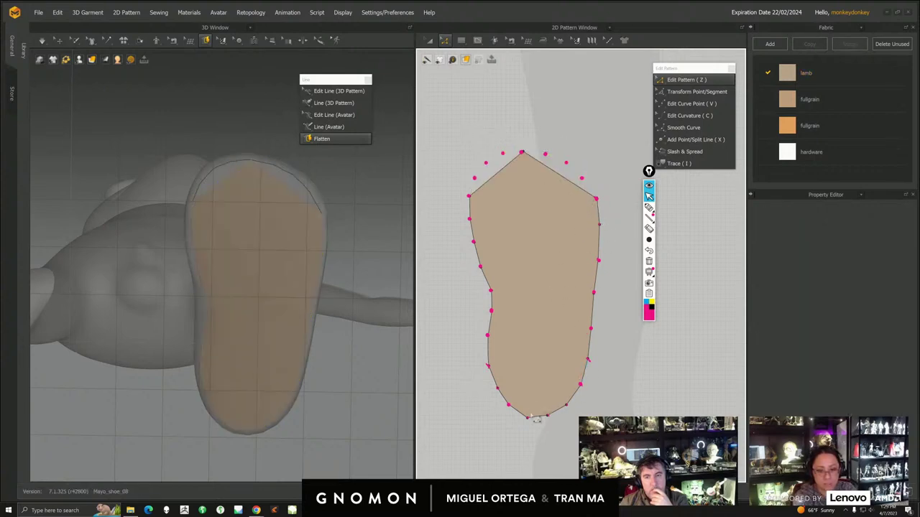
- Delete the intermediate outline points around the heel and along both long sides, keeping the arch point and main corner points
drag(572, 420, 573, 420)
drag(477, 377, 519, 418)
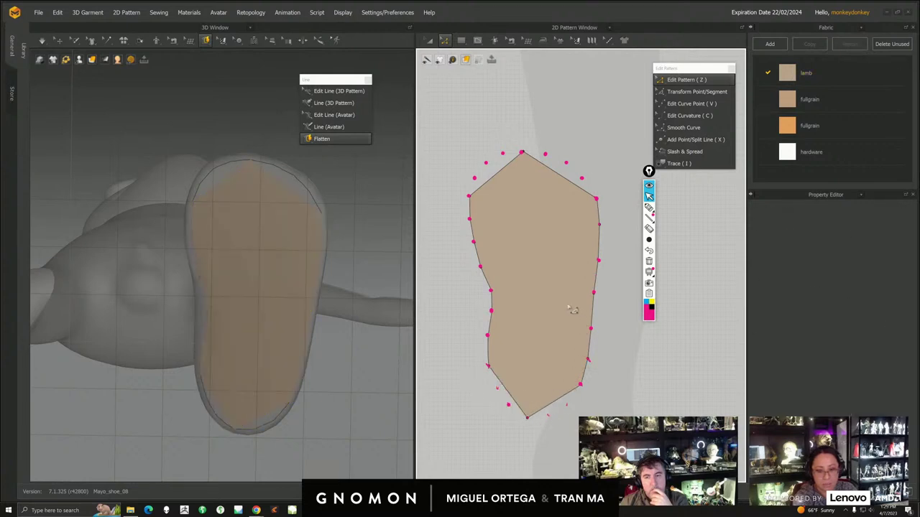
drag(592, 342, 606, 374)
drag(555, 216, 616, 377)
drag(452, 212, 512, 348)
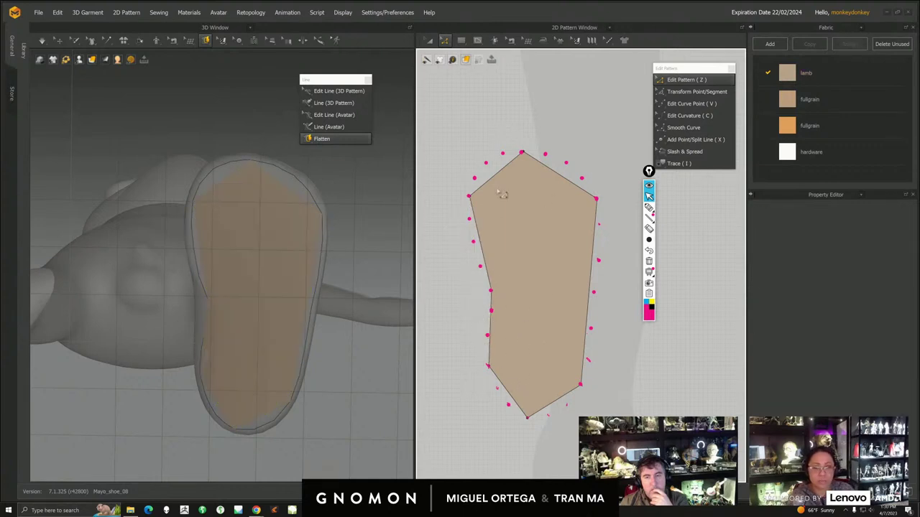
- Bend the two straight toe edges outward with Edit Curvature to follow the magenta dots
click(688, 116)
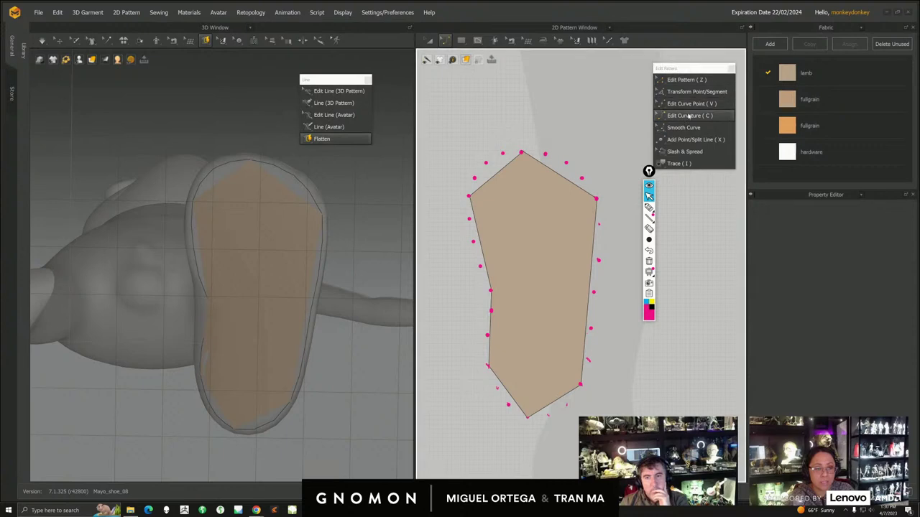
click(696, 117)
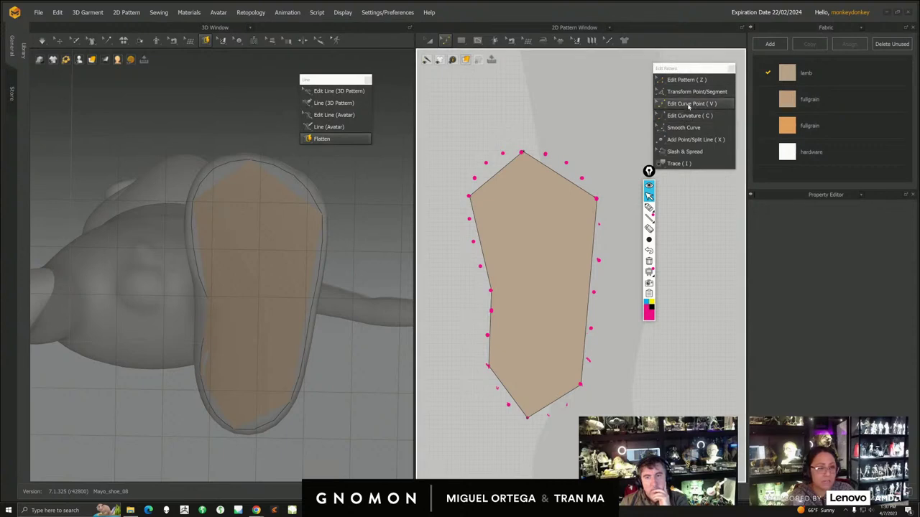
click(679, 104)
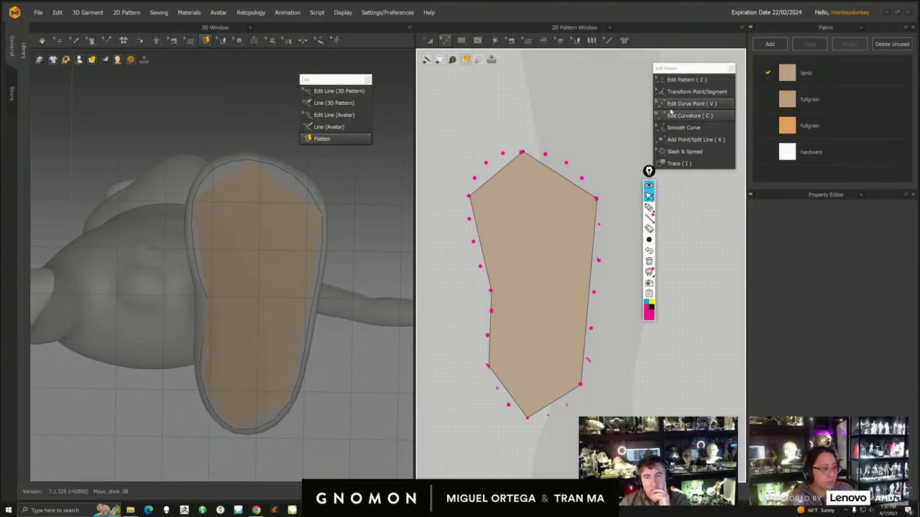
click(686, 118)
drag(560, 175, 575, 158)
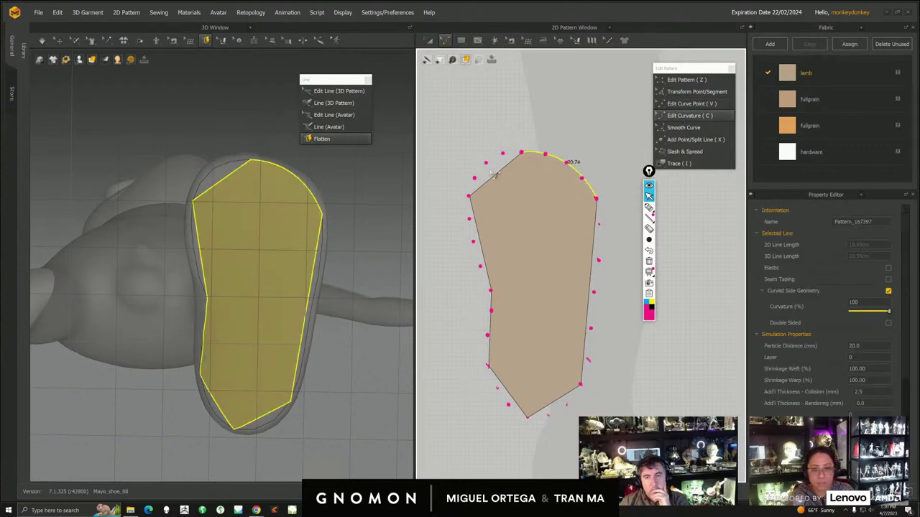
drag(506, 175, 496, 165)
- Curve the sole's outer side, both heel edges and the two arch-side edges to follow the magenta dots
drag(595, 295, 594, 301)
drag(563, 403, 566, 410)
drag(511, 395, 509, 398)
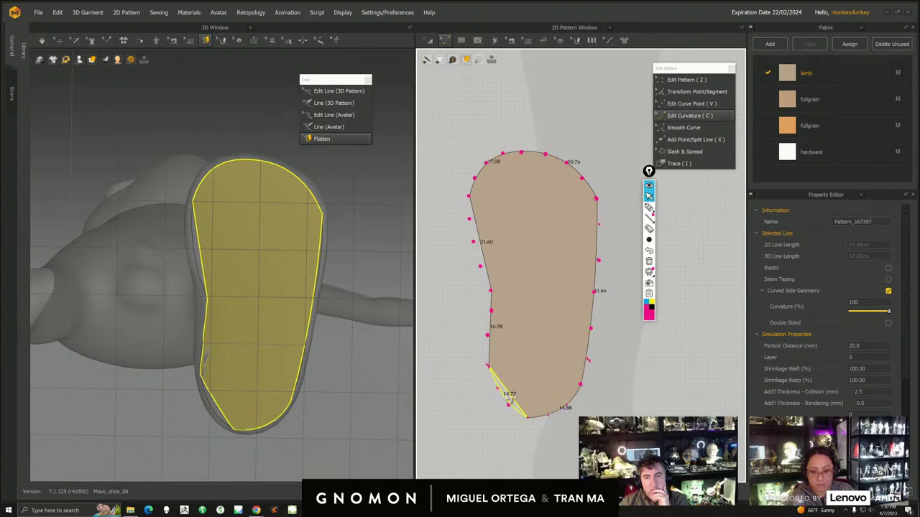
drag(490, 329, 505, 316)
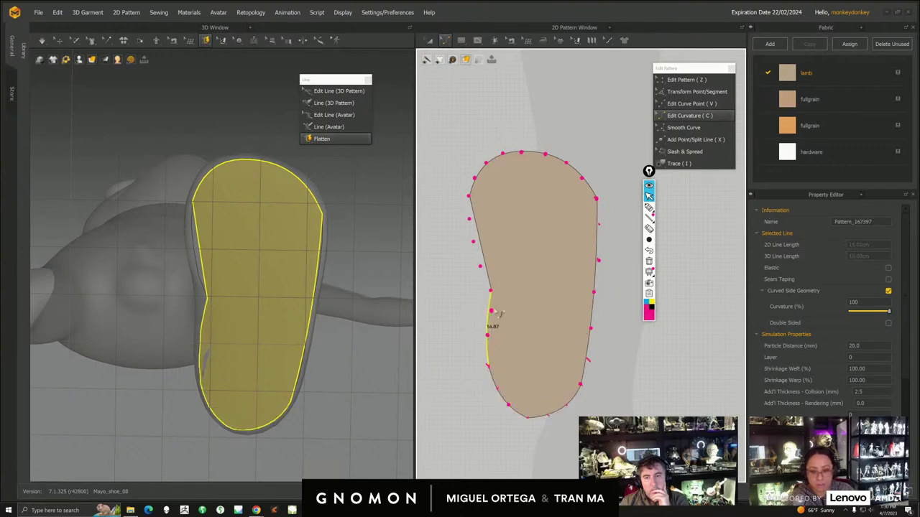
drag(481, 248, 476, 242)
- Adjust the curve handles of the sole's outer side and both heel edges with Edit Pattern to match the magenta dots
click(686, 80)
click(600, 253)
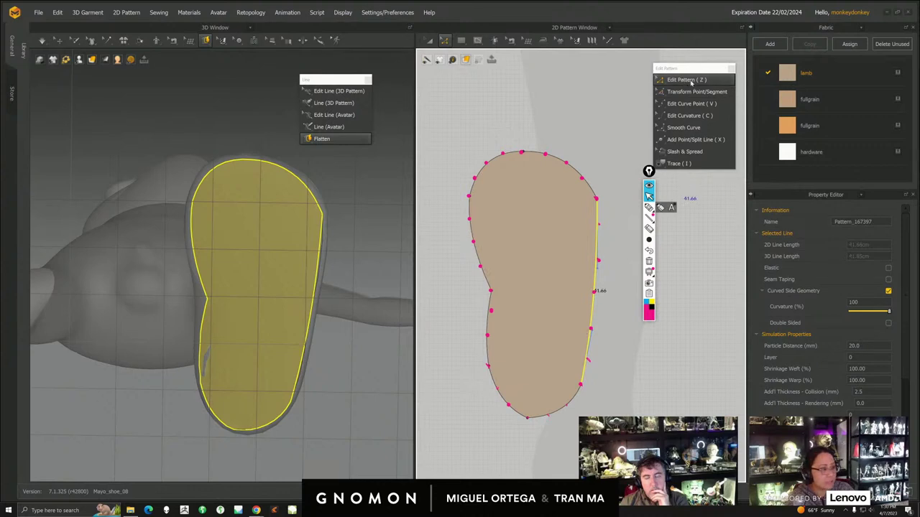
drag(602, 273, 608, 277)
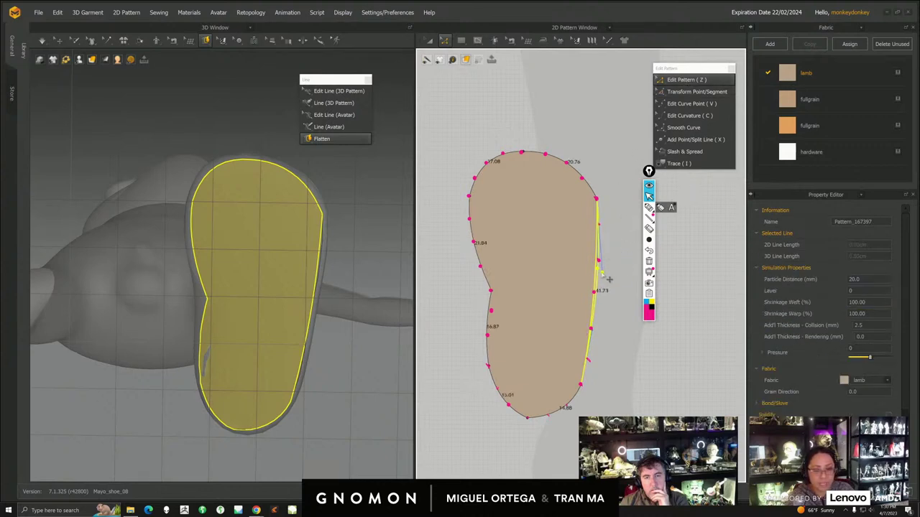
drag(593, 334, 591, 361)
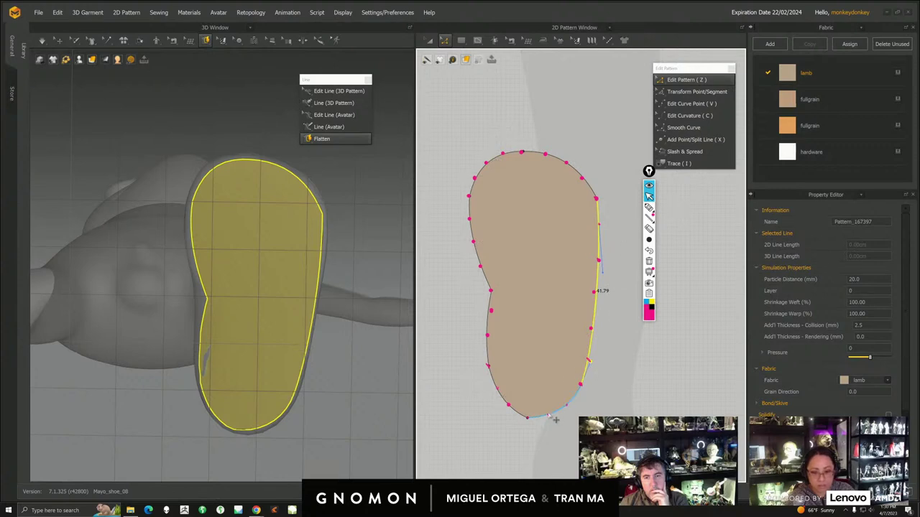
click(518, 412)
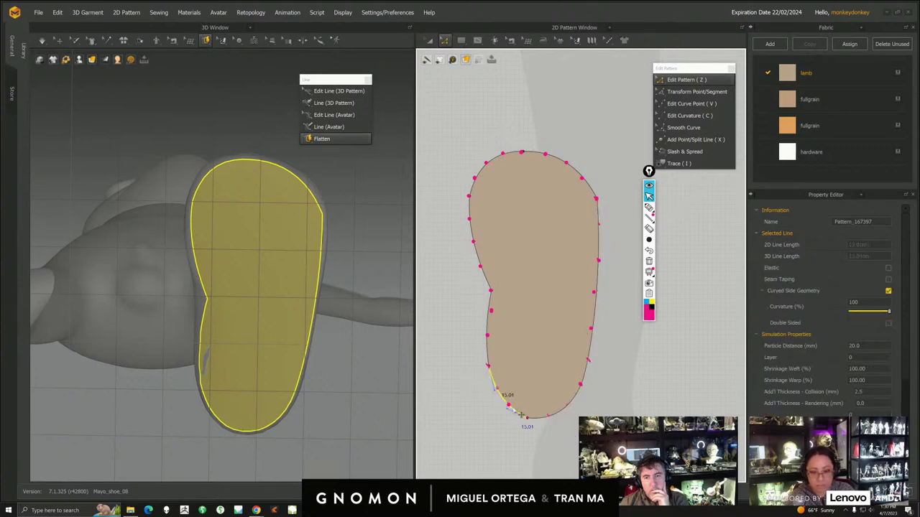
drag(507, 411, 503, 410)
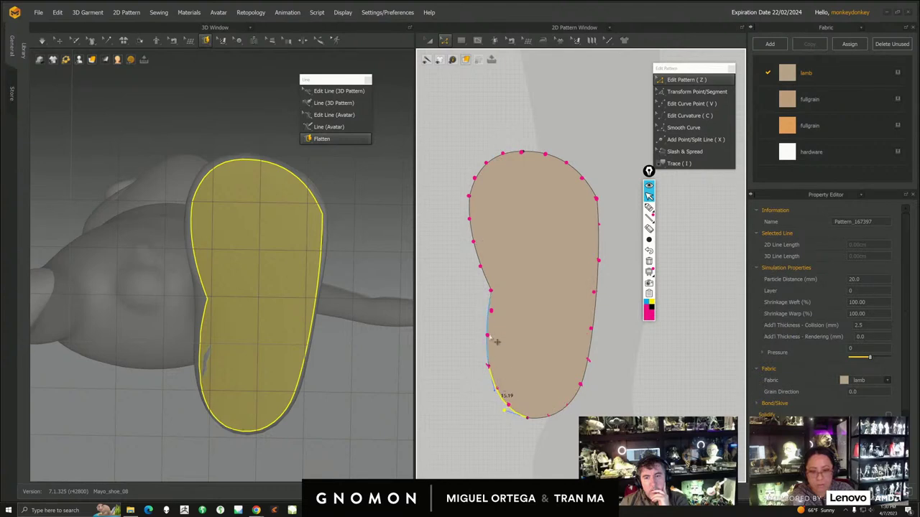
- Refine the curve handles of both arch-side edges and the outer toe edge, and nudge the outer toe corner point slightly toward the heel
click(489, 330)
click(493, 322)
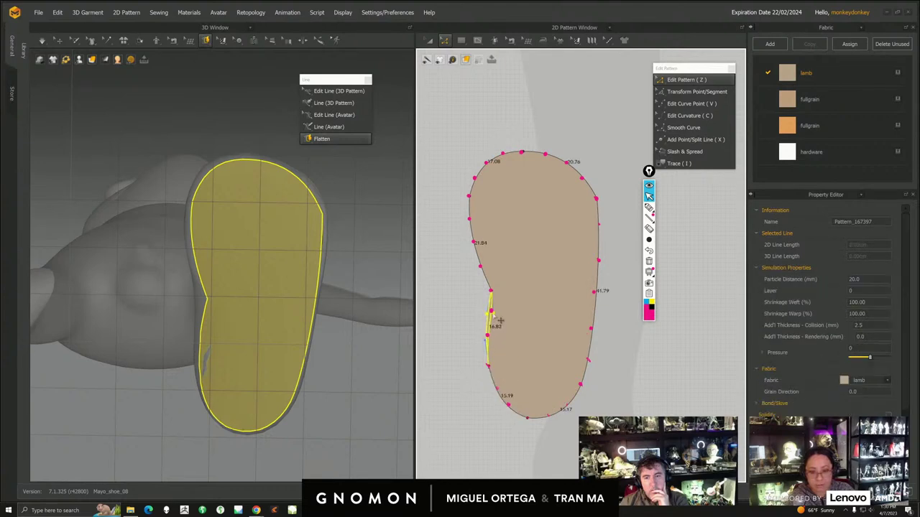
drag(485, 342, 484, 344)
click(486, 276)
drag(476, 256, 467, 220)
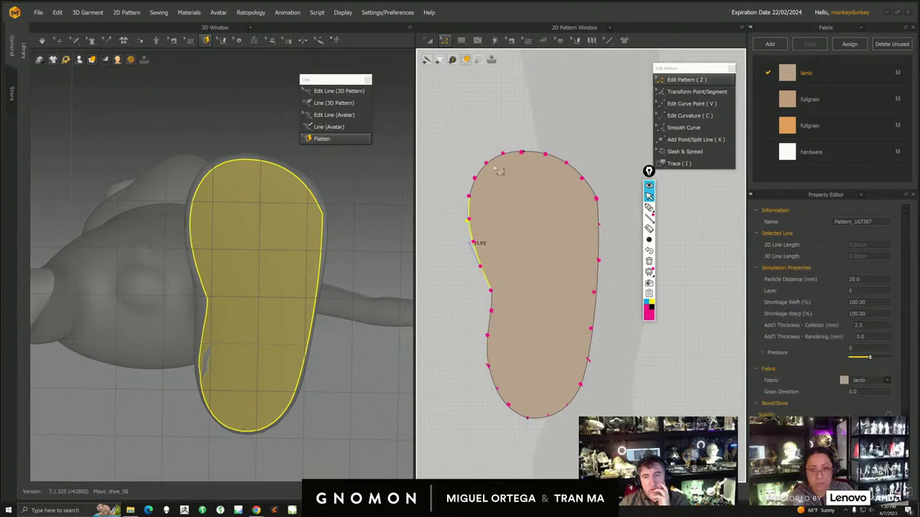
click(591, 182)
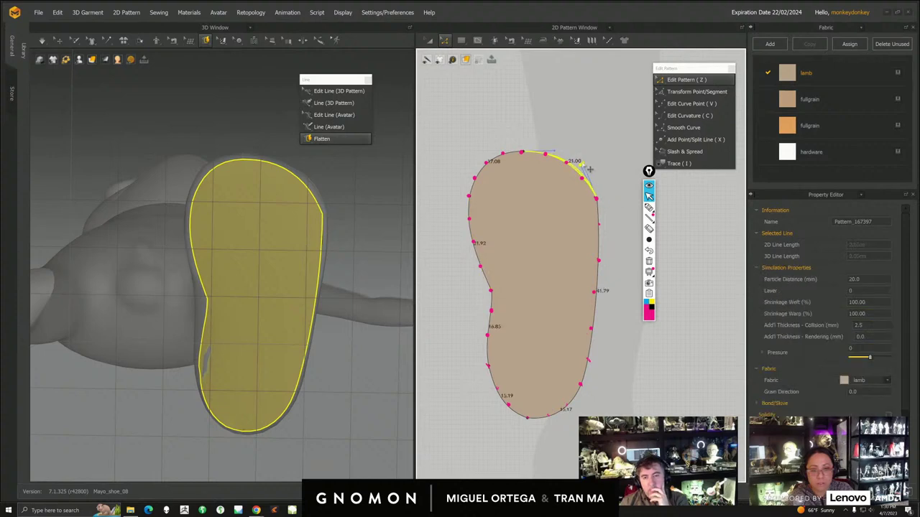
click(596, 200)
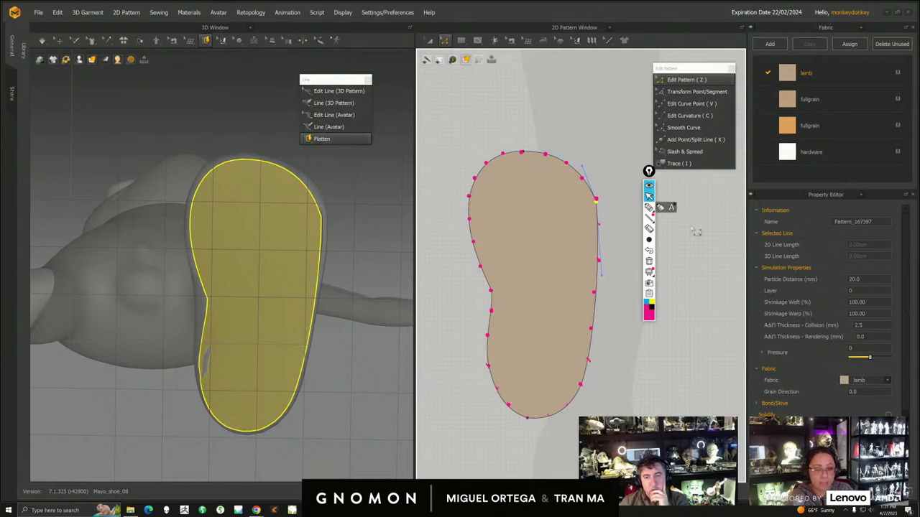
- Hide the magenta annotation dots and select the whole sole pattern to check its cleaned outline against the foot
click(654, 213)
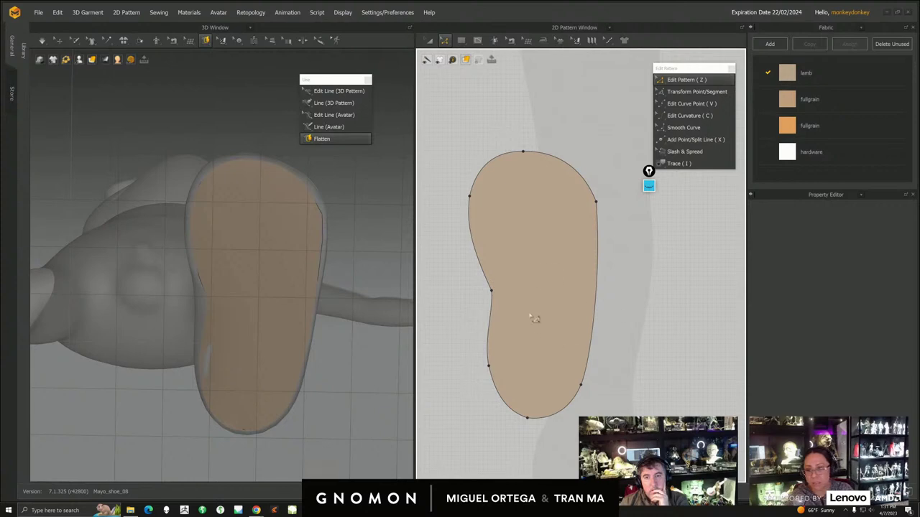
click(429, 39)
click(544, 220)
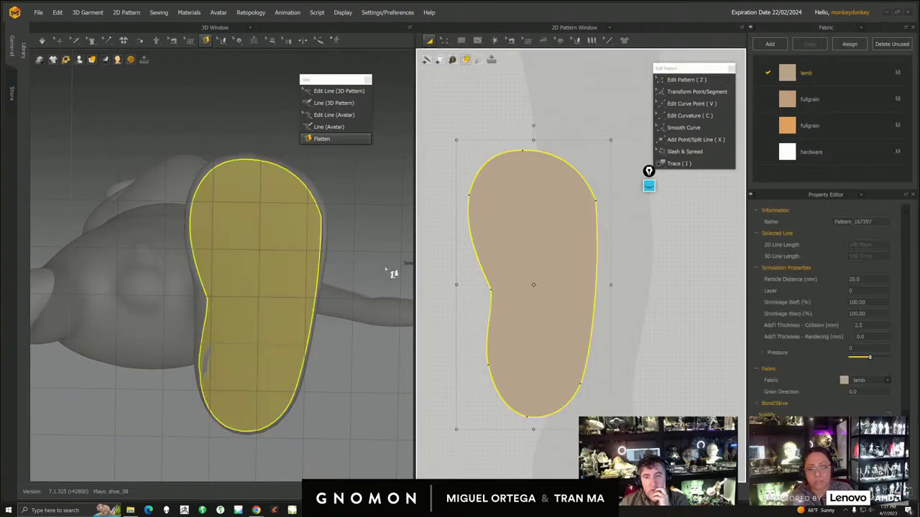
right_drag(286, 314, 271, 316)
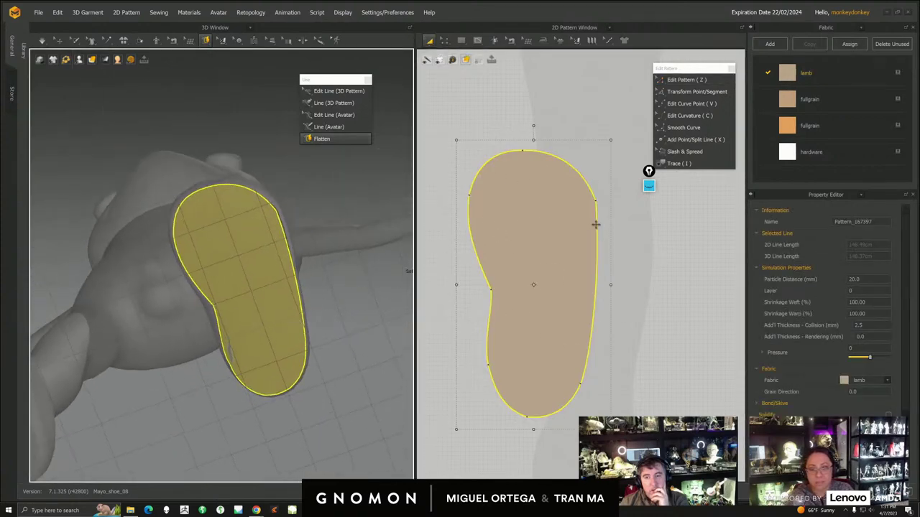
click(626, 191)
scroll(608, 206, up, 2)
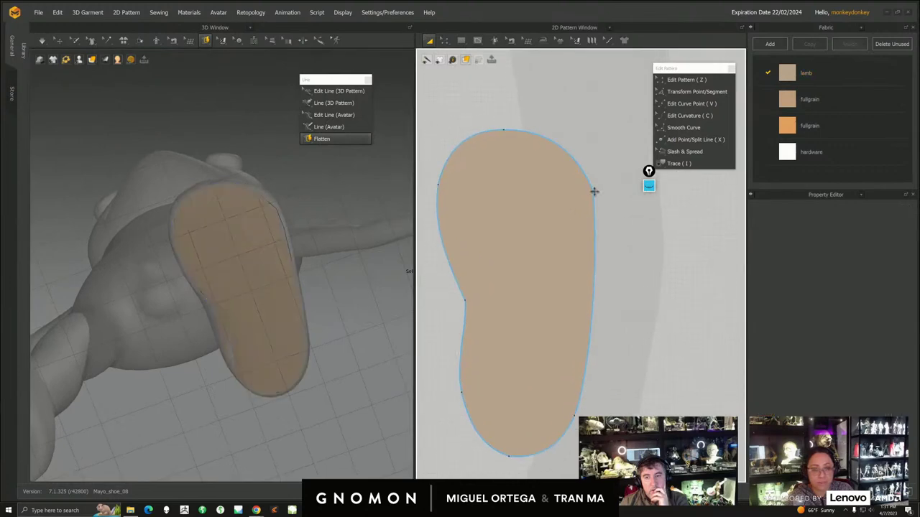
click(465, 250)
scroll(304, 301, down, 5)
right_drag(305, 300, 295, 317)
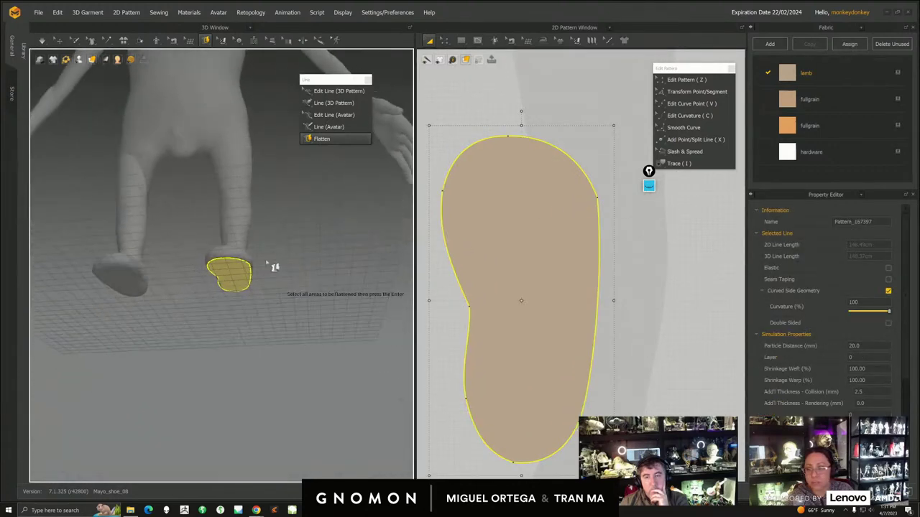
- Save the project as a new file named Mayo_01
click(39, 13)
mouse_move(51, 67)
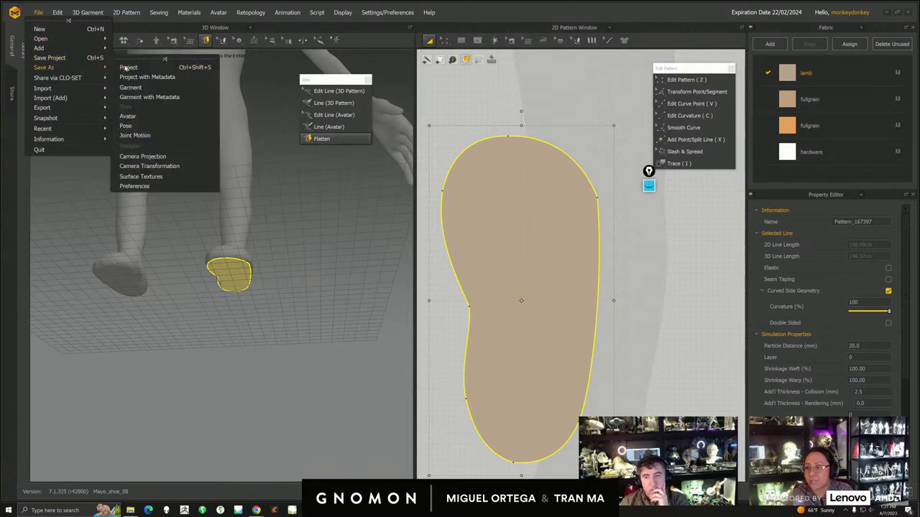
click(133, 69)
drag(709, 187, 918, 186)
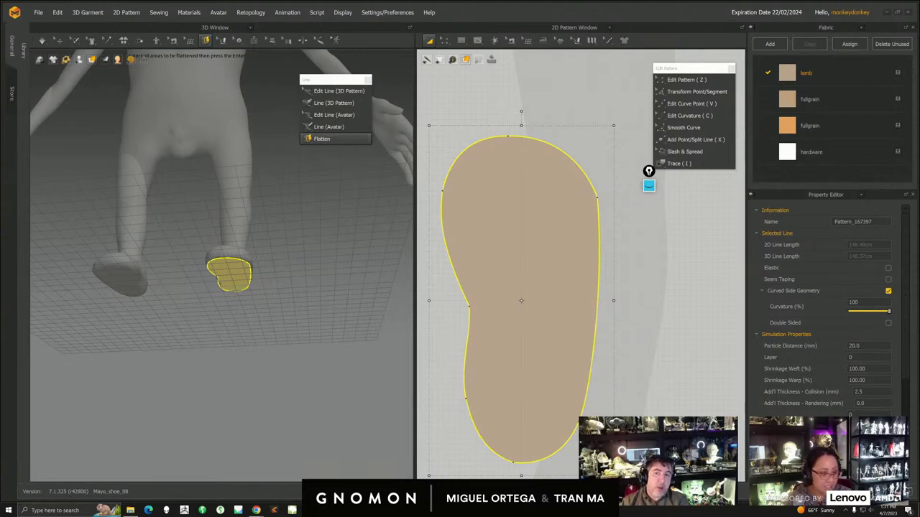
key(Return)
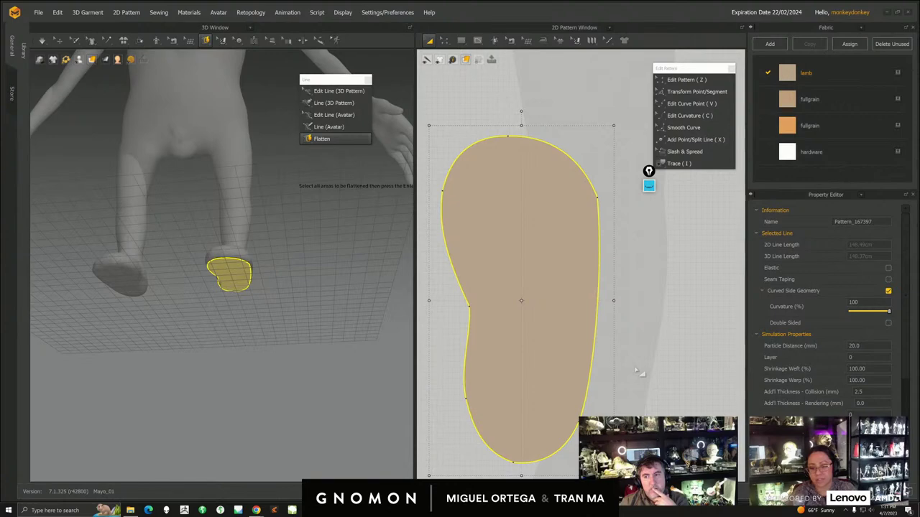
- Switch to File Explorer, locate Mayo_shoe_08.zprj in the Mayo folder, and return to the pattern project
click(130, 510)
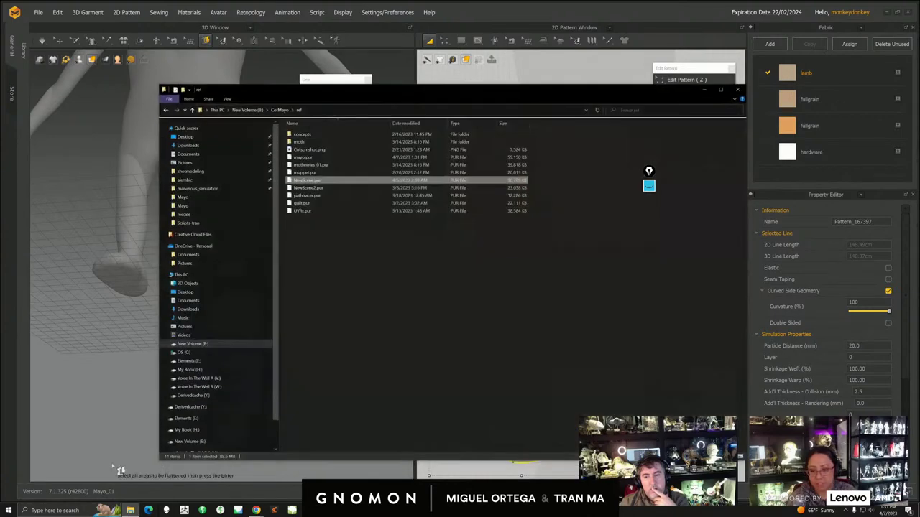
drag(416, 90, 919, 132)
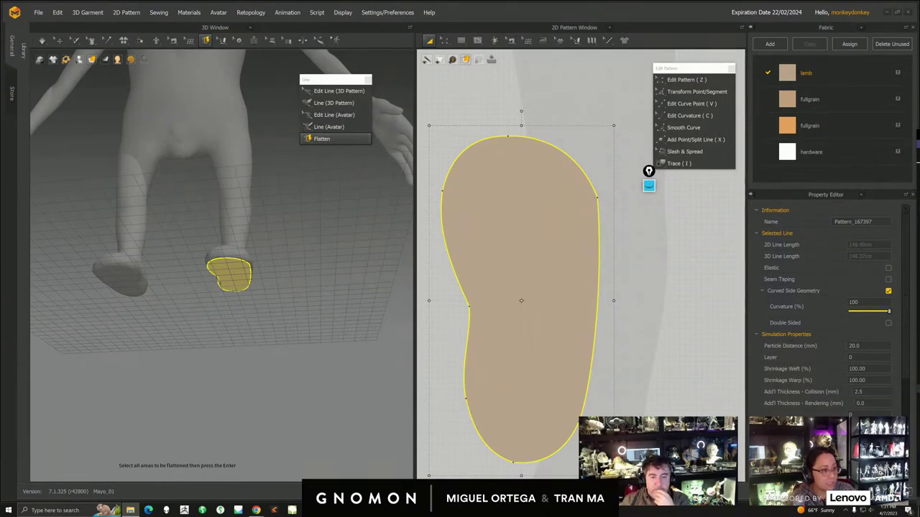
drag(919, 132, 294, 98)
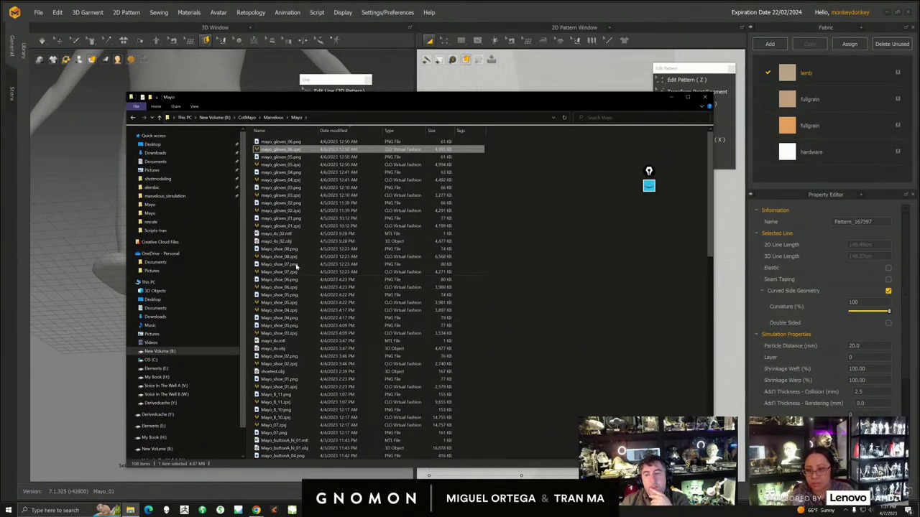
click(292, 258)
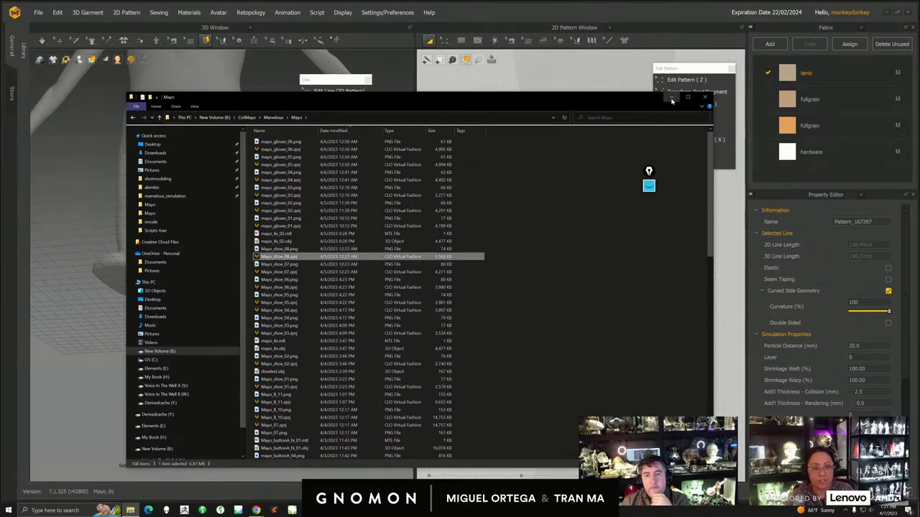
click(671, 101)
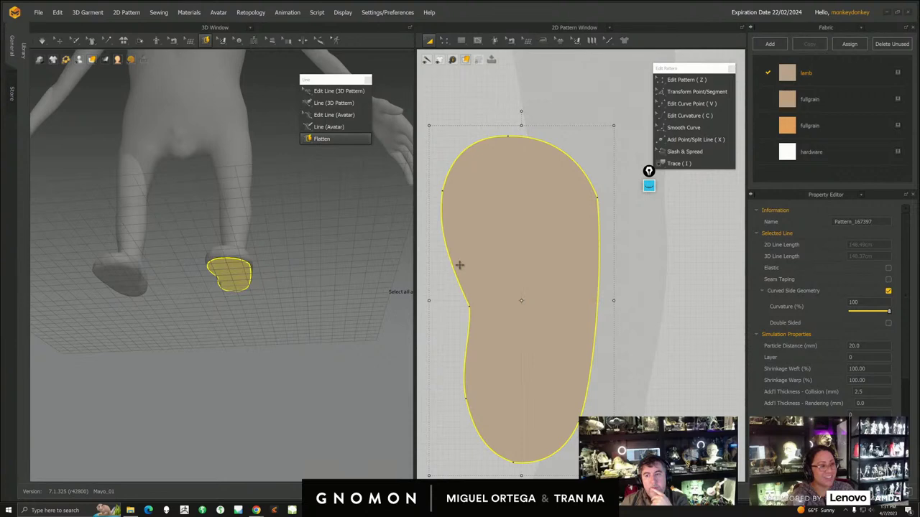
- Examine from below and from the side how the flattened sole sits against the avatar's foot
scroll(263, 305, up, 6)
mouse_move(285, 314)
right_down()
mouse_move(276, 278)
mouse_move(285, 290)
mouse_move(263, 314)
mouse_move(270, 318)
right_up()
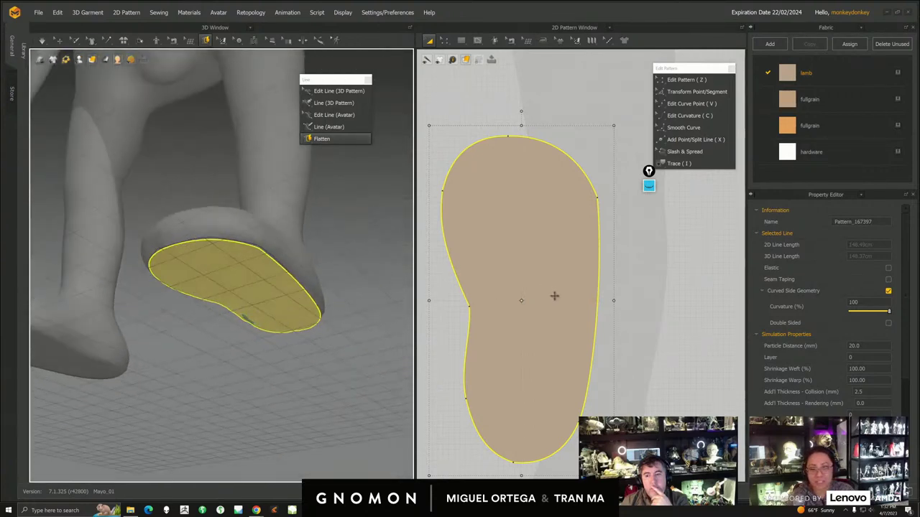
scroll(565, 295, down, 3)
drag(540, 250, 552, 273)
right_drag(269, 311, 274, 267)
click(228, 328)
right_drag(259, 336, 244, 244)
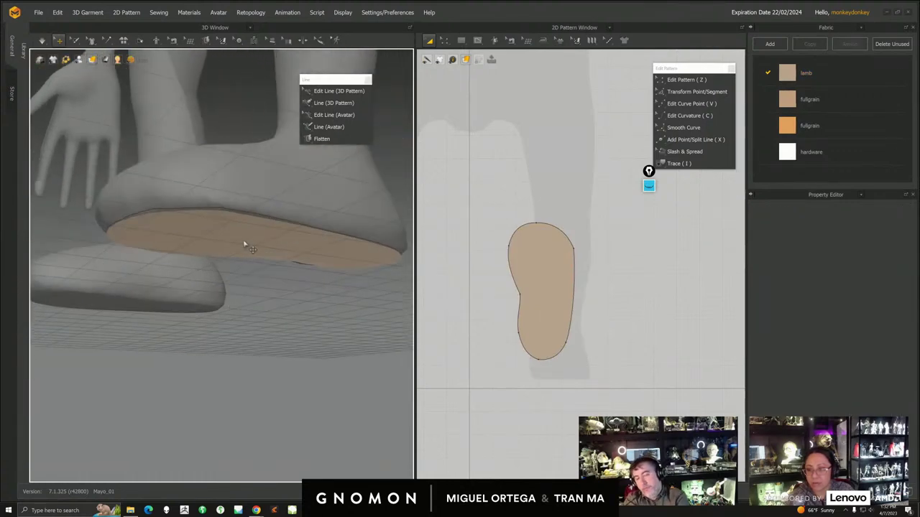
click(244, 244)
right_drag(237, 304, 218, 322)
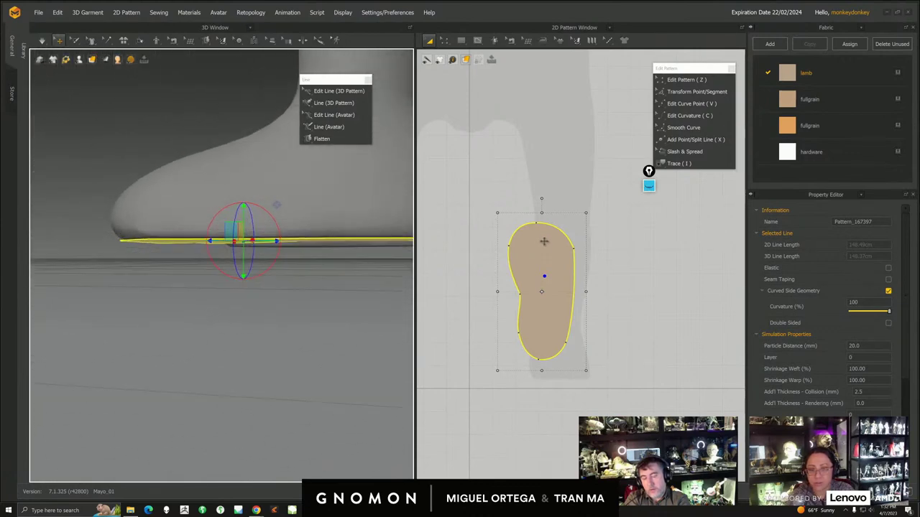
right_drag(243, 286, 245, 213)
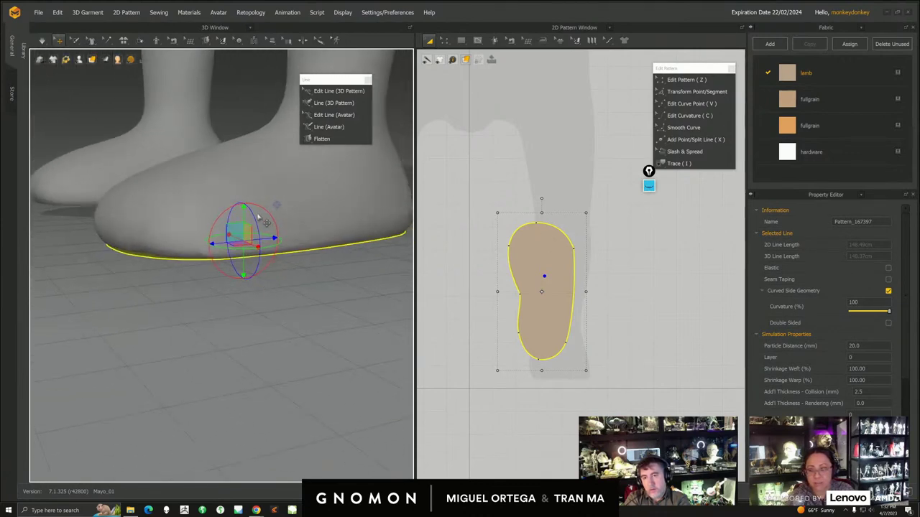
right_drag(344, 274, 347, 345)
scroll(541, 266, up, 2)
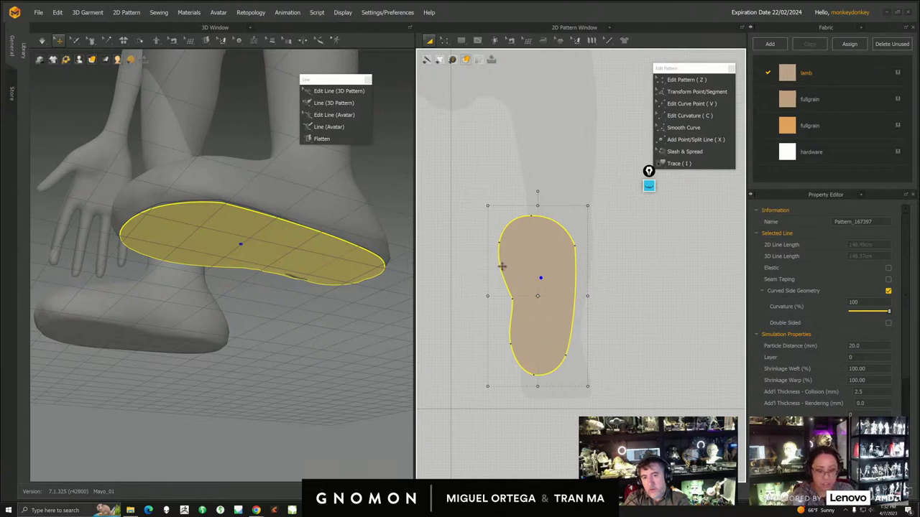
- Paste a copy of the sole beside the original and try to move it onto the foot in 3D
drag(510, 249, 512, 252)
key(ctrl+v)
click(643, 291)
right_drag(256, 315, 350, 252)
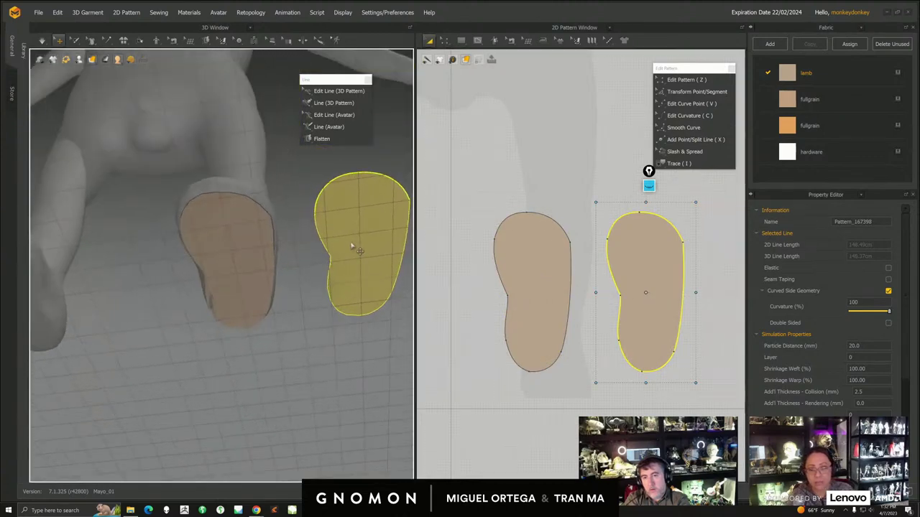
click(343, 245)
drag(375, 240, 281, 258)
- Undo the copied sole's last move and delete the copy
key(ctrl+z)
click(669, 250)
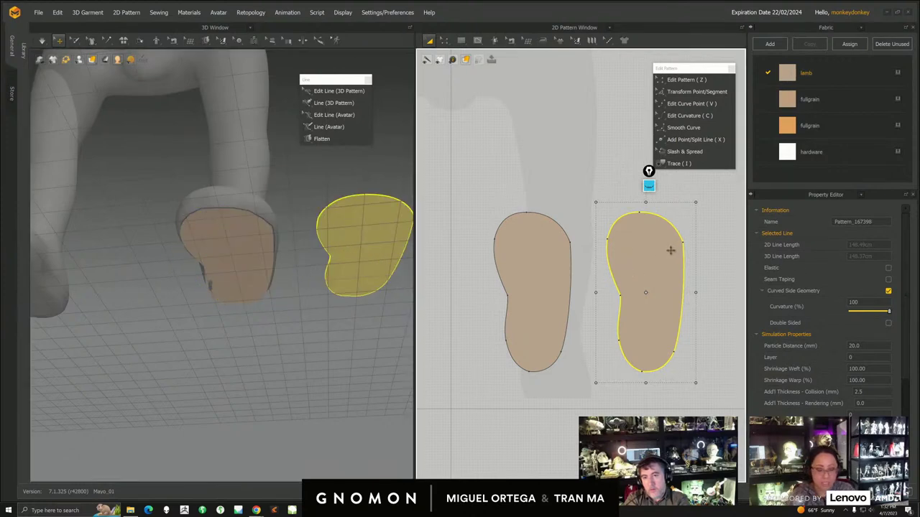
key(Delete)
- Try layering a pasted copy of the sole over the original and beneath the foot in 3D, and delete that copy
click(540, 275)
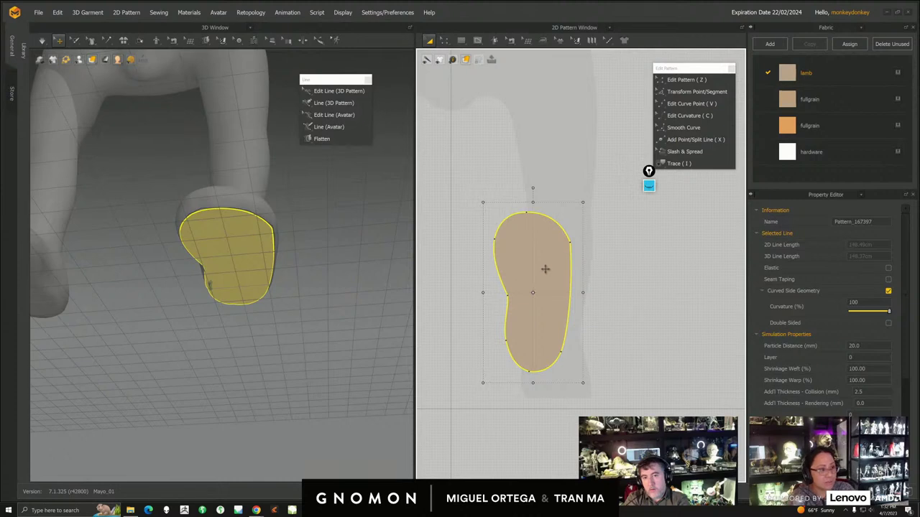
key(z)
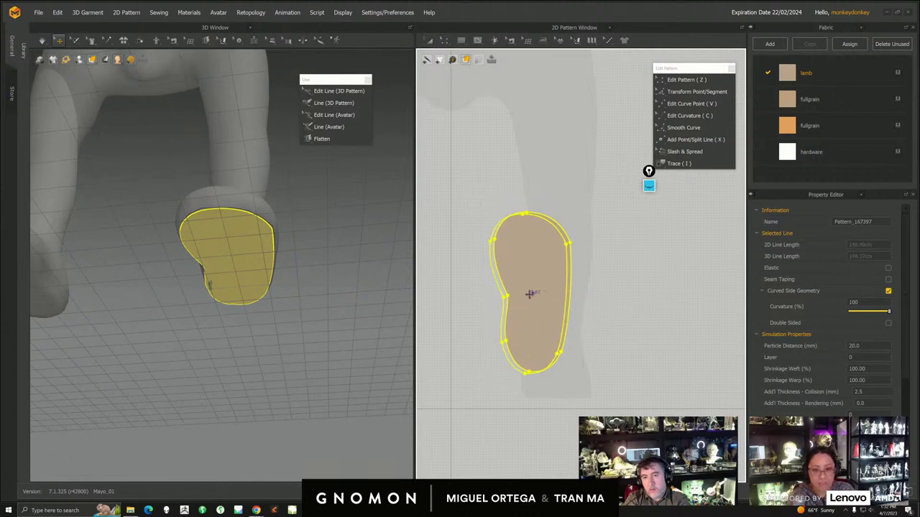
key(a)
right_drag(289, 295, 238, 300)
click(235, 265)
right_drag(242, 245, 228, 280)
click(232, 263)
right_drag(273, 257, 244, 309)
click(543, 262)
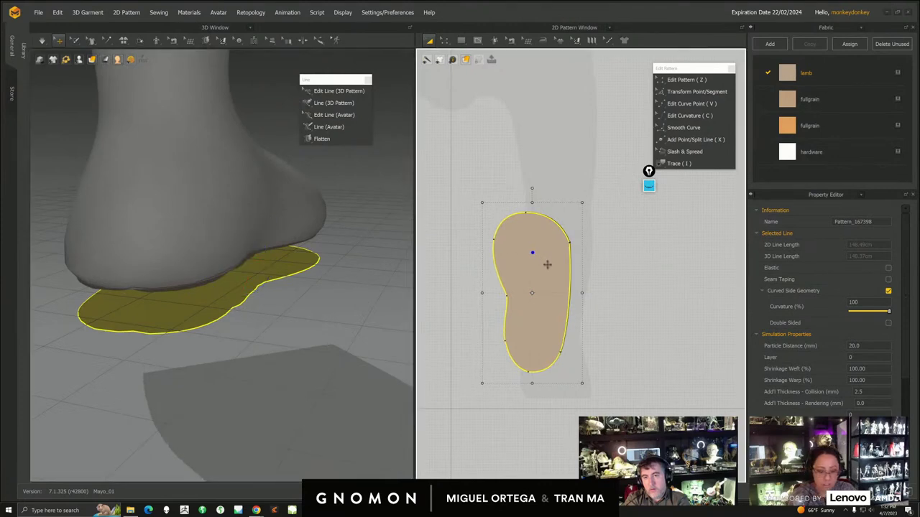
key(Delete)
- Select the original sole pattern and reset its 2D arrangement
click(520, 277)
right_drag(214, 277, 223, 250)
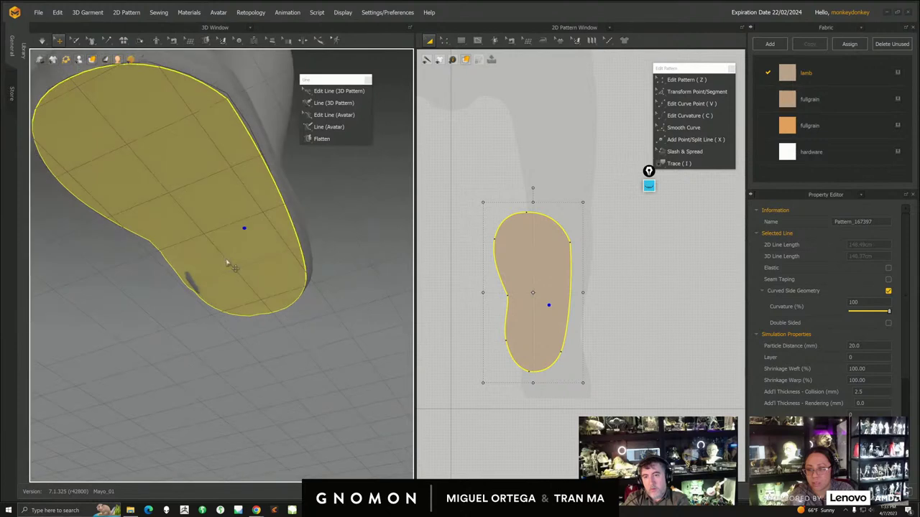
right_click(221, 249)
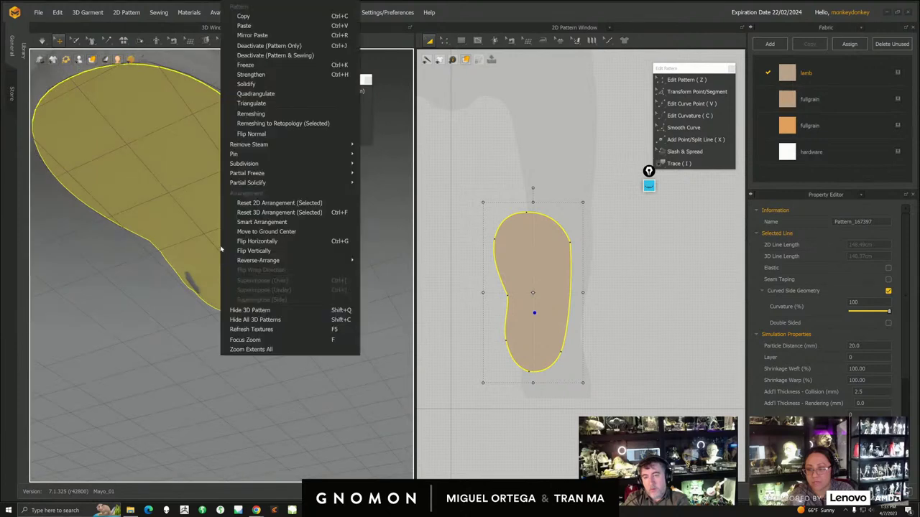
click(253, 205)
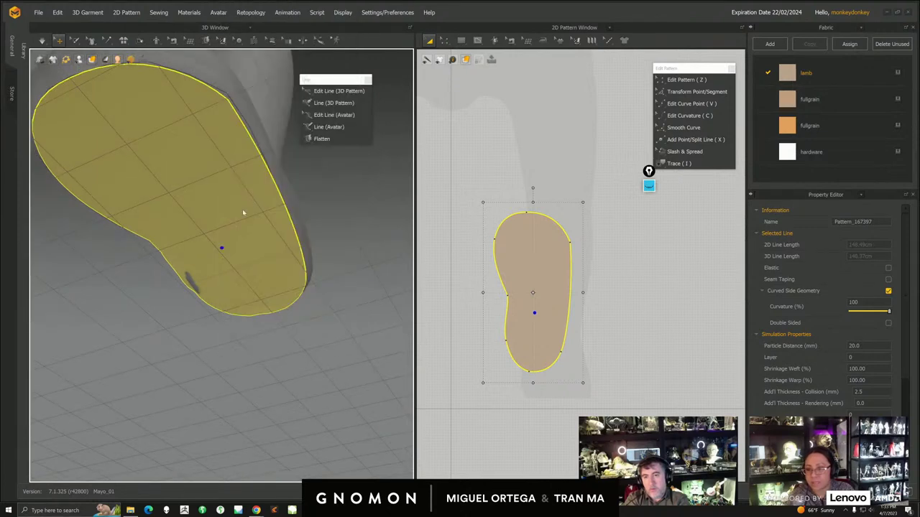
- Move the original sole pattern down in 3D until it sits beneath the avatar's foot
scroll(236, 267, down, 6)
right_drag(209, 249, 204, 212)
click(202, 225)
scroll(204, 228, up, 3)
drag(198, 223, 212, 265)
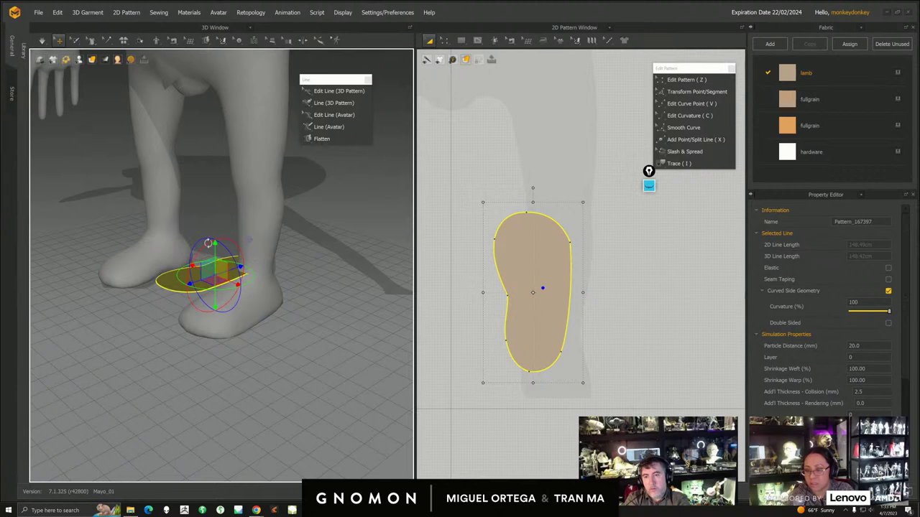
right_drag(273, 261, 221, 246)
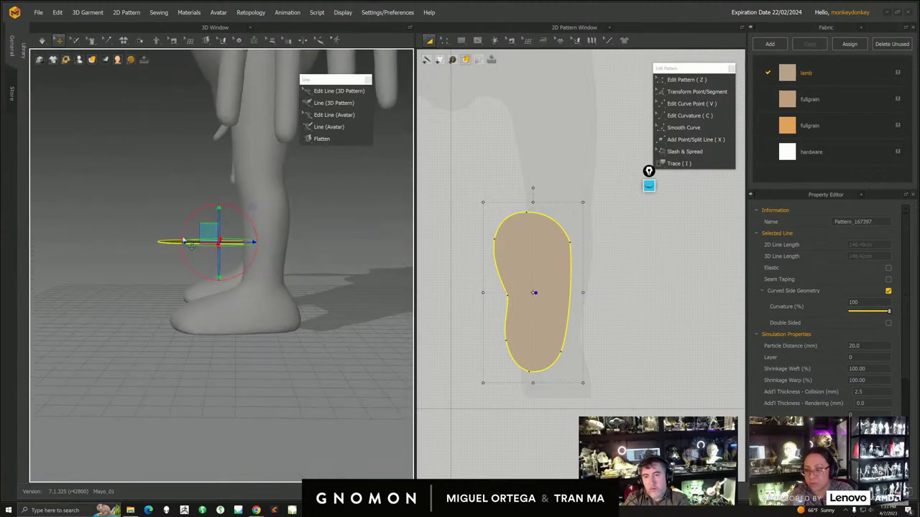
right_drag(194, 237, 219, 215)
drag(217, 254, 225, 312)
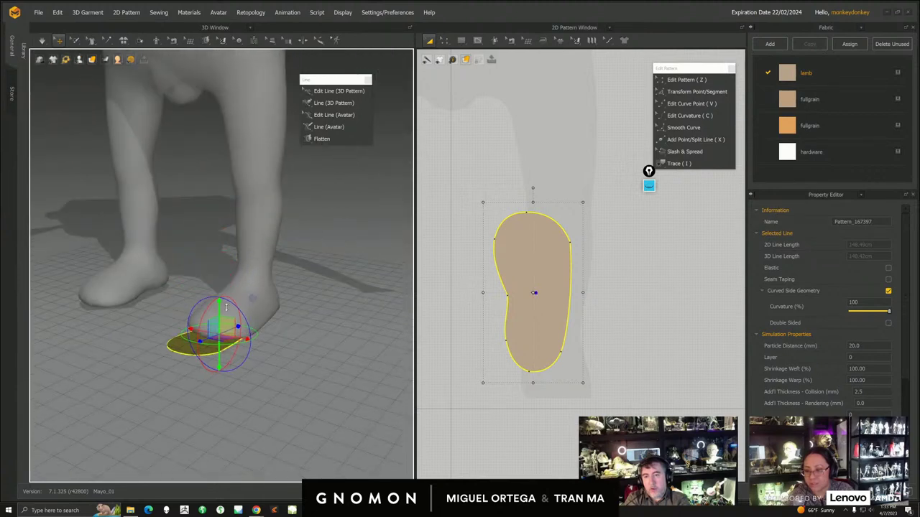
- Fine-tune the sole's 3D position and angle so it lies flat and centred against the underside of the foot
right_drag(259, 311, 365, 277)
right_drag(283, 287, 277, 240)
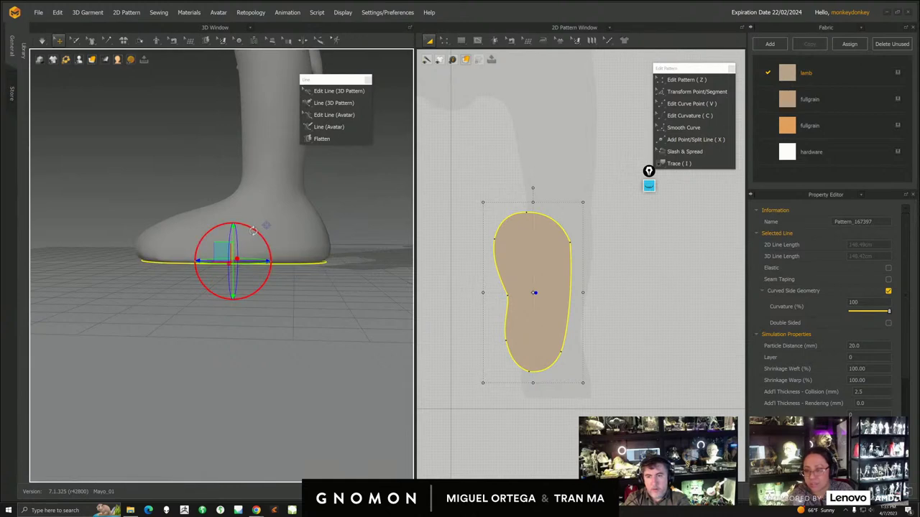
right_drag(255, 240, 260, 277)
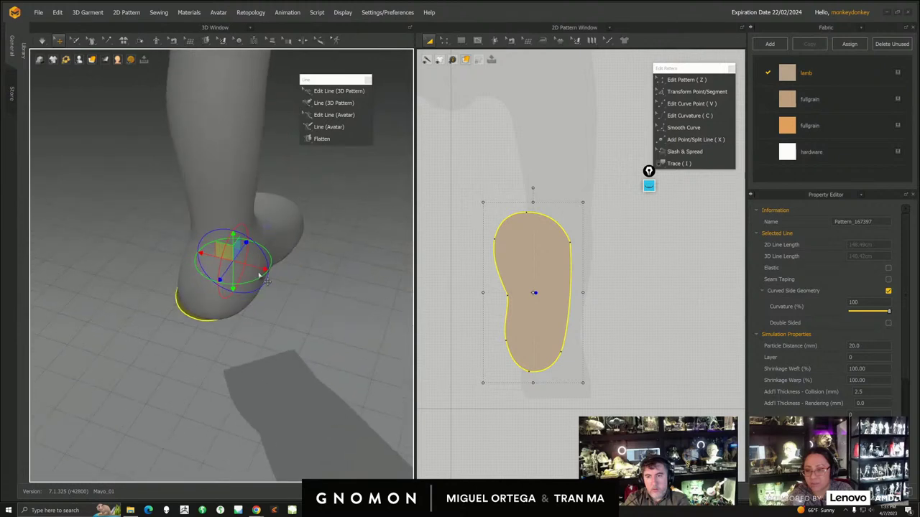
drag(258, 268, 263, 268)
right_drag(215, 287, 273, 241)
drag(250, 230, 251, 232)
key(r)
right_drag(319, 243, 324, 252)
- Scale the sole pattern up in 2D so its outline extends beyond the foot
click(536, 258)
click(487, 344)
click(430, 41)
mouse_move(587, 196)
mouse_down()
mouse_move(594, 201)
mouse_move(591, 191)
mouse_up()
right_drag(300, 236, 297, 310)
click(251, 260)
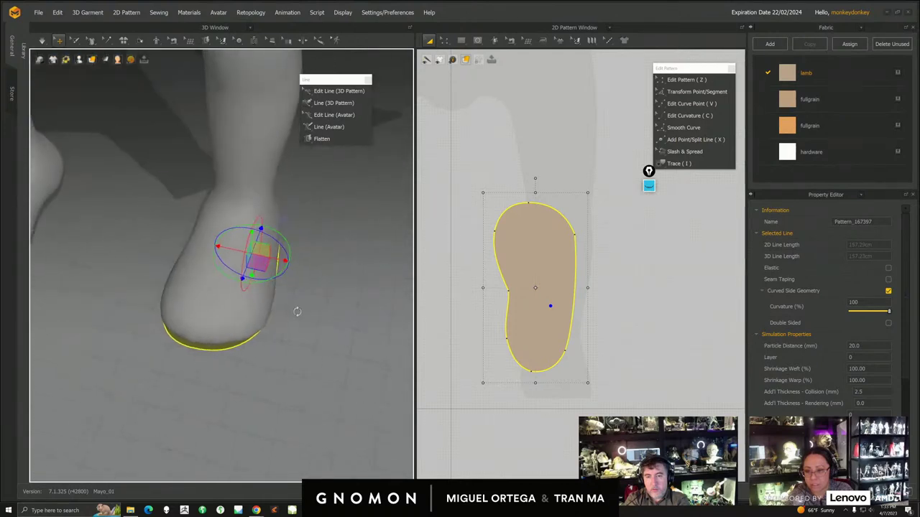
drag(587, 193, 600, 190)
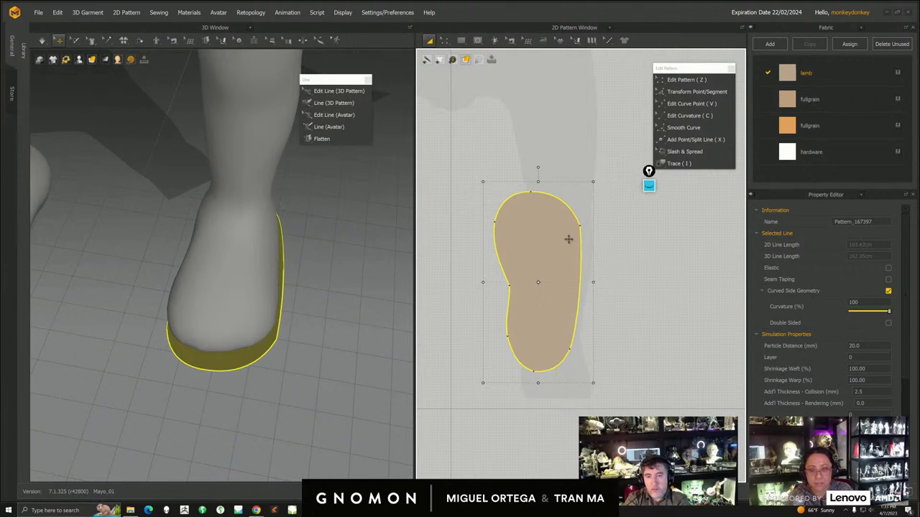
- Recentre the enlarged sole under the foot in 3D, leaving an even margin around it
drag(559, 238, 554, 234)
click(241, 364)
right_drag(241, 365, 244, 381)
right_drag(273, 328, 320, 330)
right_drag(284, 354, 265, 310)
drag(227, 301, 220, 302)
- Widen the sole pattern on both sides in 2D, to an outline length of about 172 cm
right_drag(295, 352, 338, 352)
drag(587, 277, 592, 279)
middle_drag(236, 307, 305, 316)
drag(477, 278, 473, 279)
scroll(273, 337, up, 6)
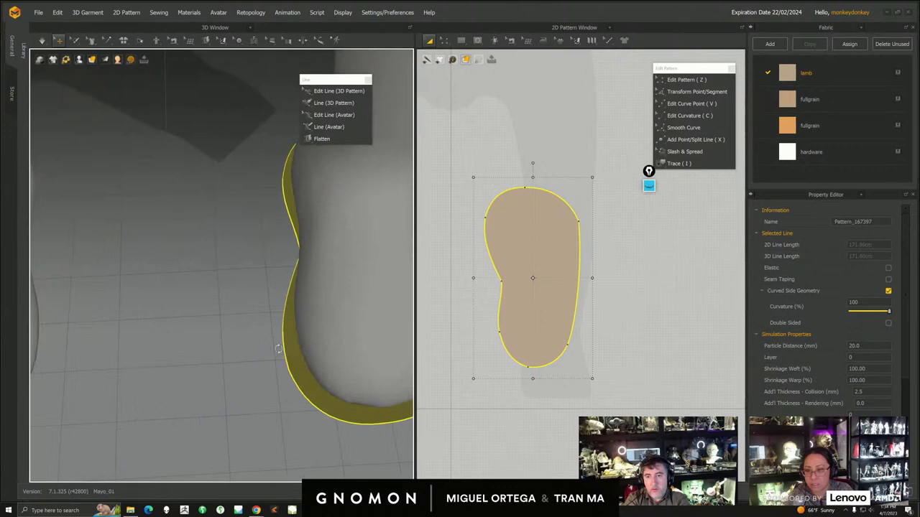
middle_drag(282, 353, 281, 352)
middle_drag(501, 278, 472, 283)
scroll(470, 269, up, 2)
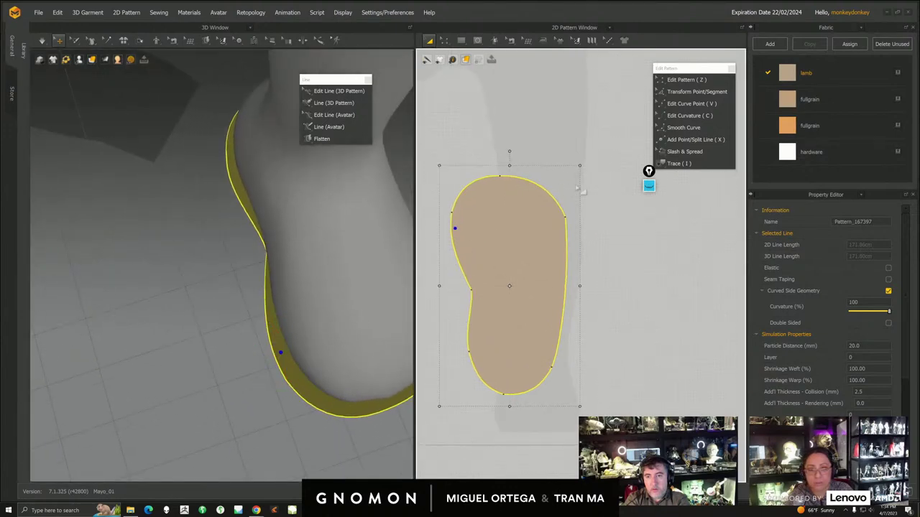
- Edit the sole outline in 2D, nudging the curve point on the inner side of the forefoot
middle_drag(576, 196, 592, 176)
click(444, 41)
middle_drag(439, 217, 490, 201)
click(490, 202)
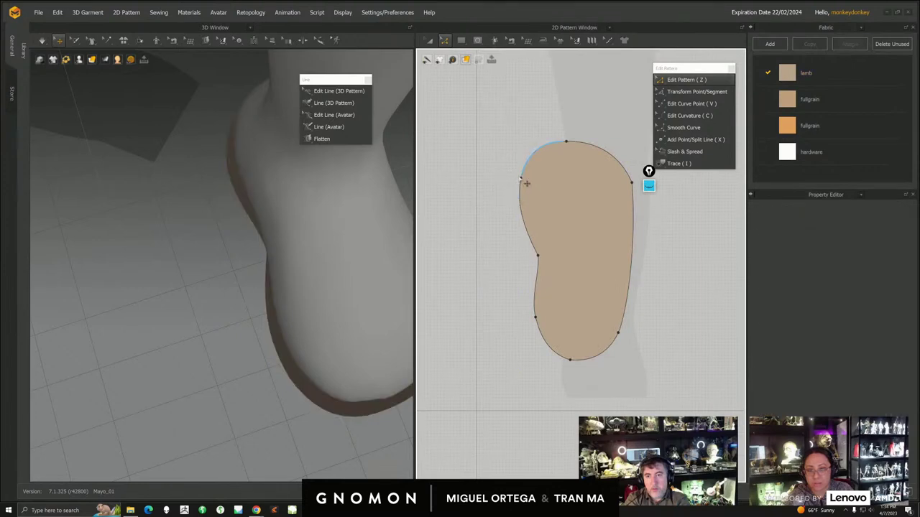
click(526, 183)
click(524, 180)
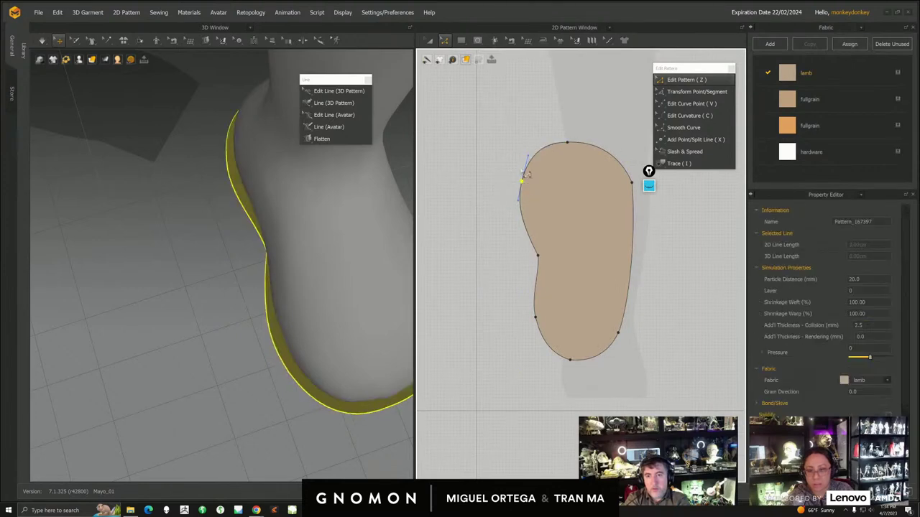
- Move the inner arch point outward and reshape the curve between it and the inner forefoot point
click(536, 257)
drag(536, 257, 531, 256)
middle_drag(539, 300, 532, 312)
drag(520, 199, 516, 238)
scroll(299, 339, down, 4)
mouse_move(290, 328)
right_down()
mouse_move(268, 310)
mouse_move(278, 318)
right_up()
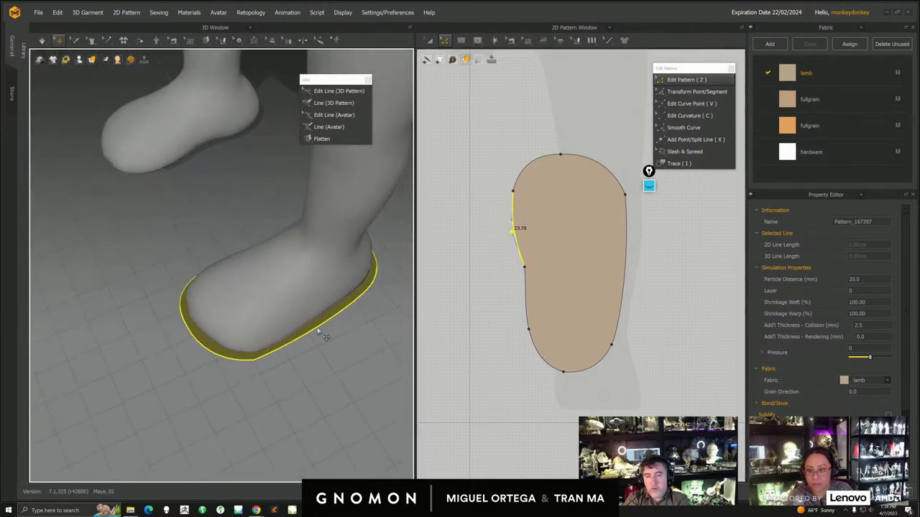
- Reshape the curves on either side of the outer forefoot point by adjusting its handles
middle_drag(322, 340, 312, 320)
middle_drag(611, 227, 577, 255)
click(590, 223)
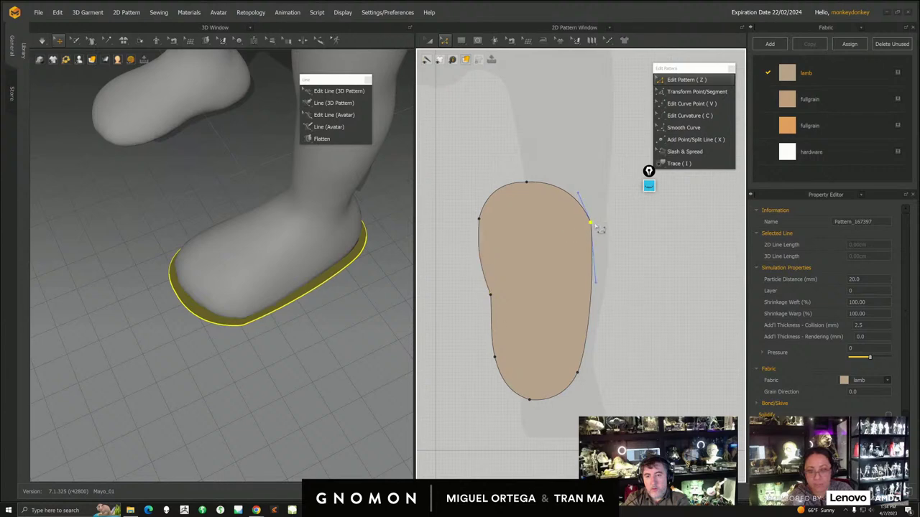
click(601, 293)
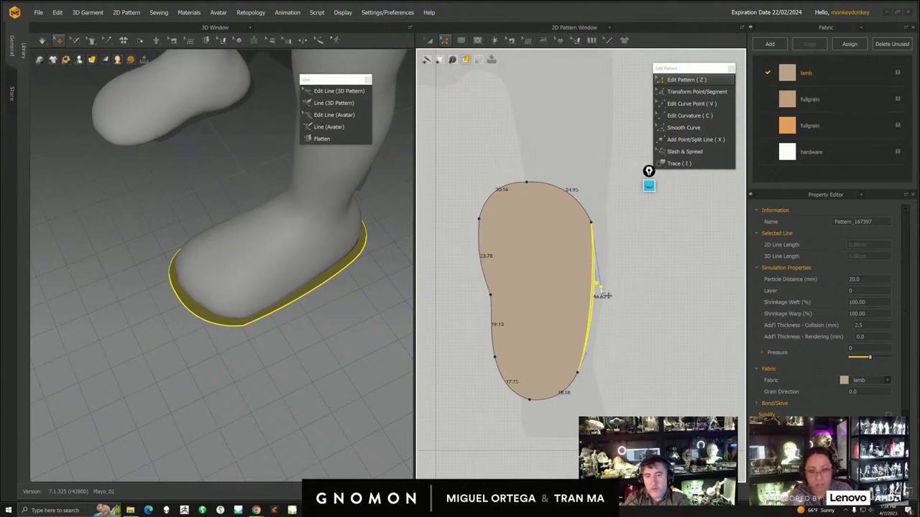
click(590, 223)
click(584, 199)
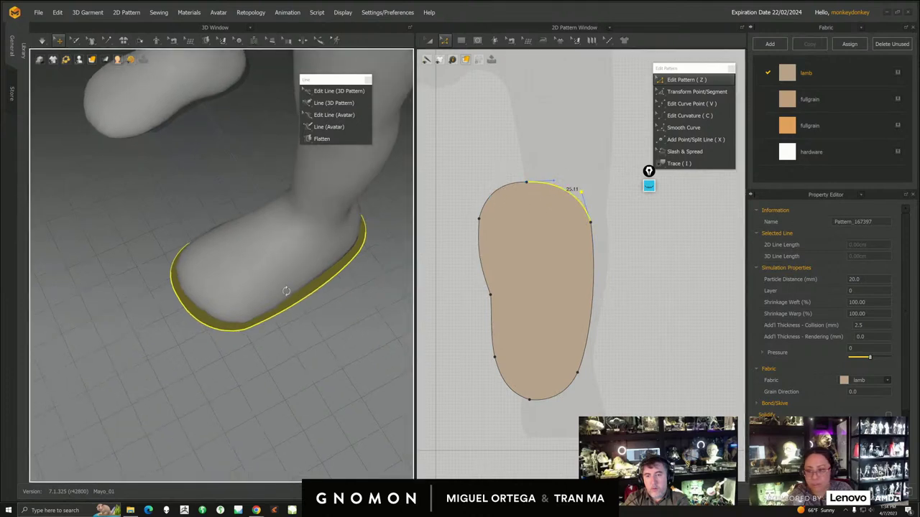
- Nudge the toe-tip point and the outer forefoot point of the sole outline outward, checking the margin around the foot
right_drag(286, 289, 275, 297)
middle_drag(276, 296, 338, 283)
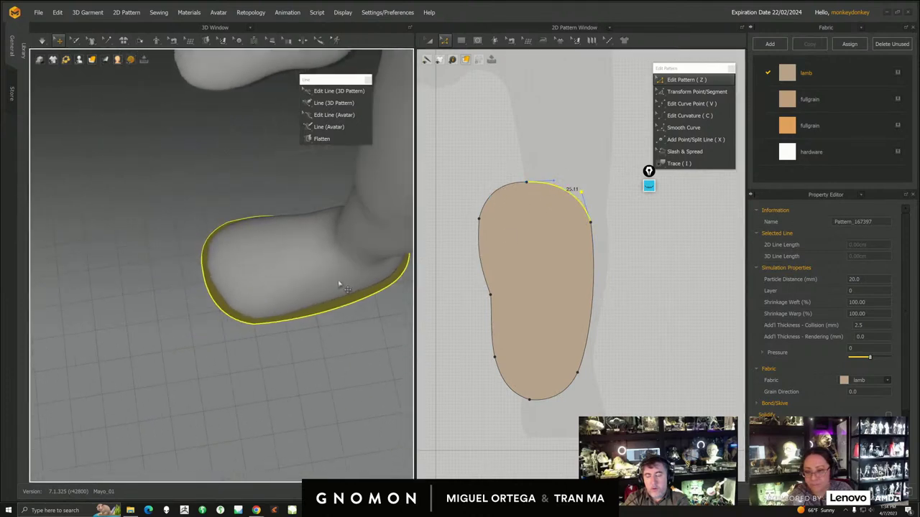
click(534, 187)
click(590, 224)
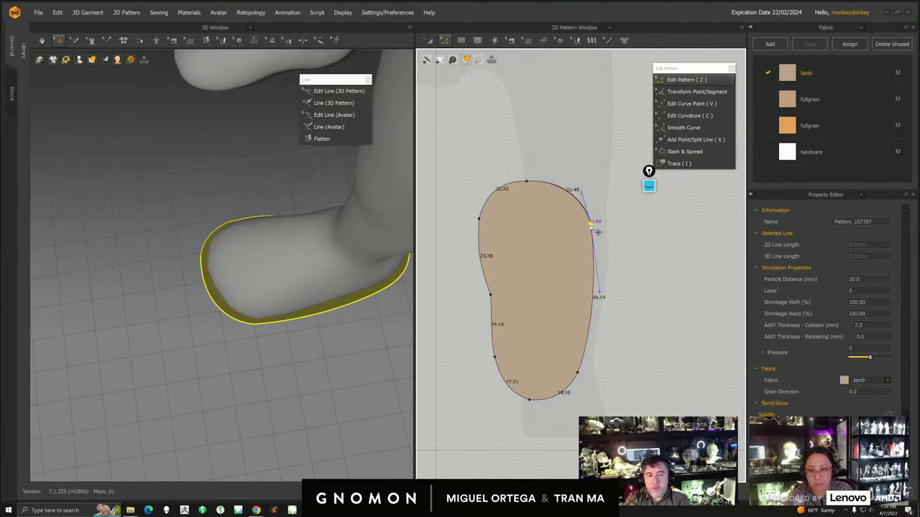
right_drag(230, 309, 239, 318)
right_drag(363, 312, 324, 330)
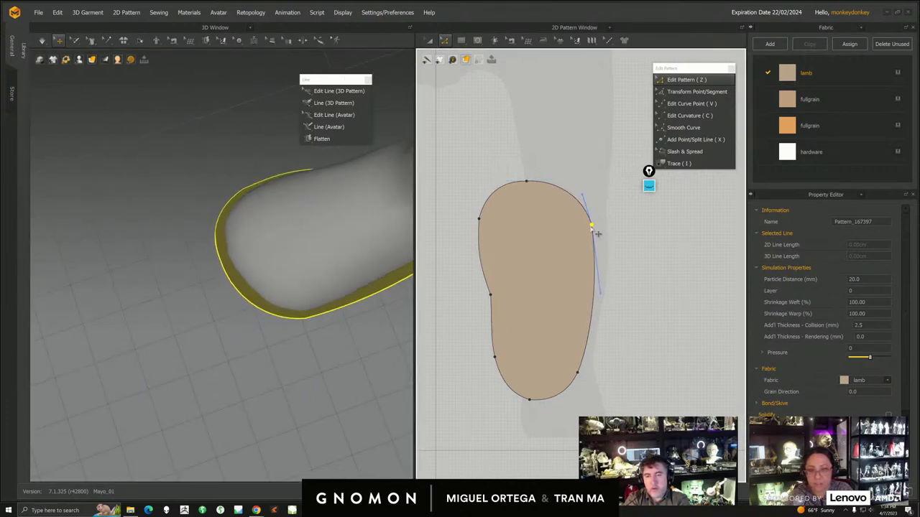
right_drag(297, 347, 254, 227)
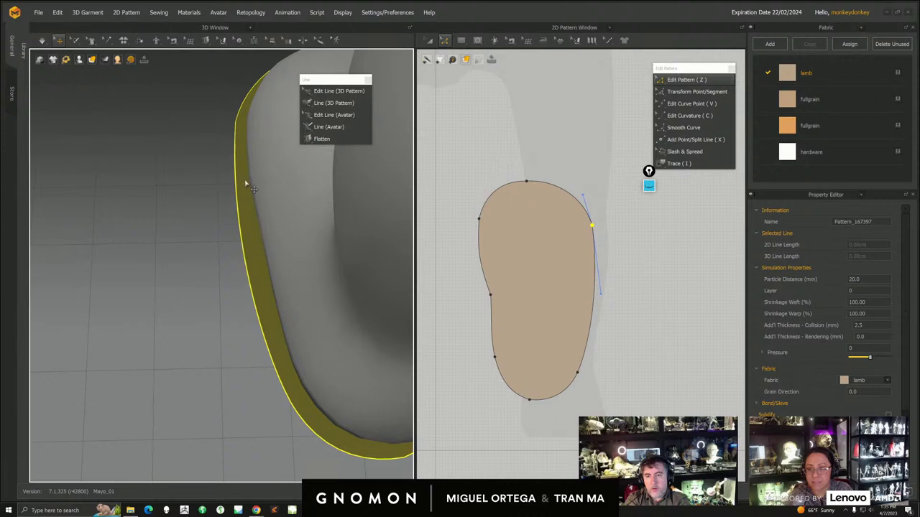
- Refine the sole's long outer edge, push the outer forefoot point outward, and round the adjoining toe curve
click(596, 298)
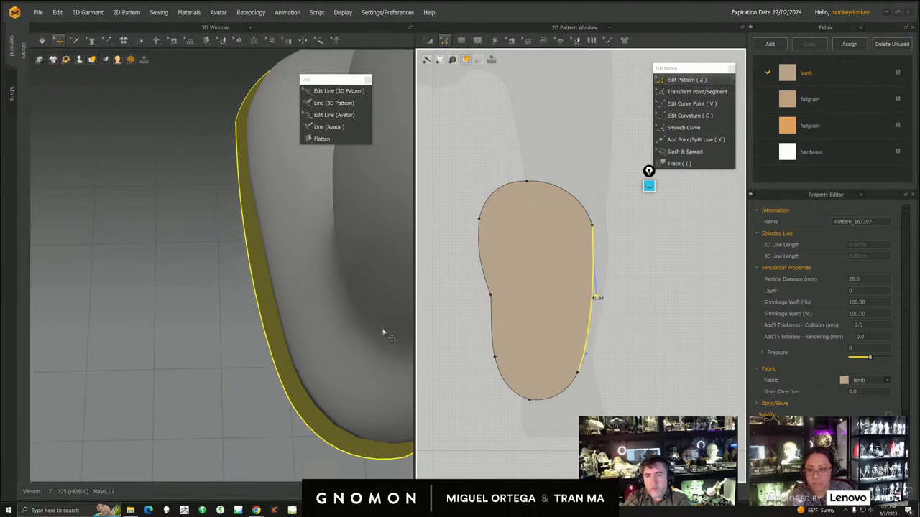
click(594, 227)
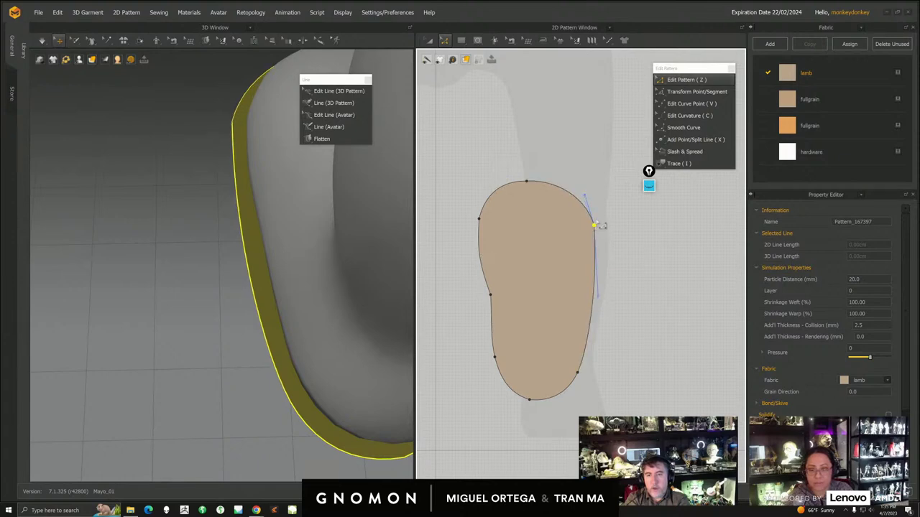
click(586, 196)
right_drag(288, 331, 345, 267)
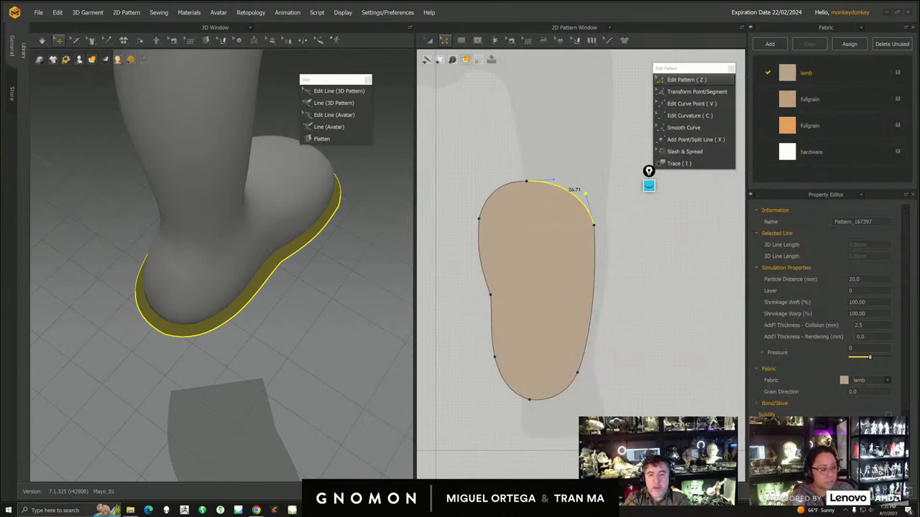
right_drag(296, 277, 284, 314)
- Scale the whole sole pattern down slightly in 2D, to an outline length of about 169 cm
click(430, 41)
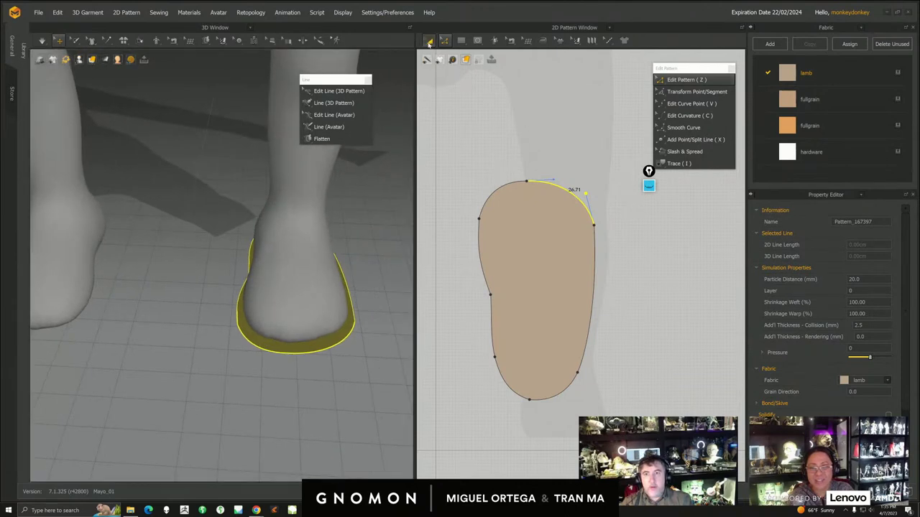
click(537, 238)
drag(609, 170, 606, 173)
right_drag(330, 281, 320, 300)
click(306, 273)
mouse_move(256, 273)
right_down()
mouse_move(275, 289)
mouse_move(301, 274)
mouse_move(279, 245)
mouse_move(238, 275)
right_up()
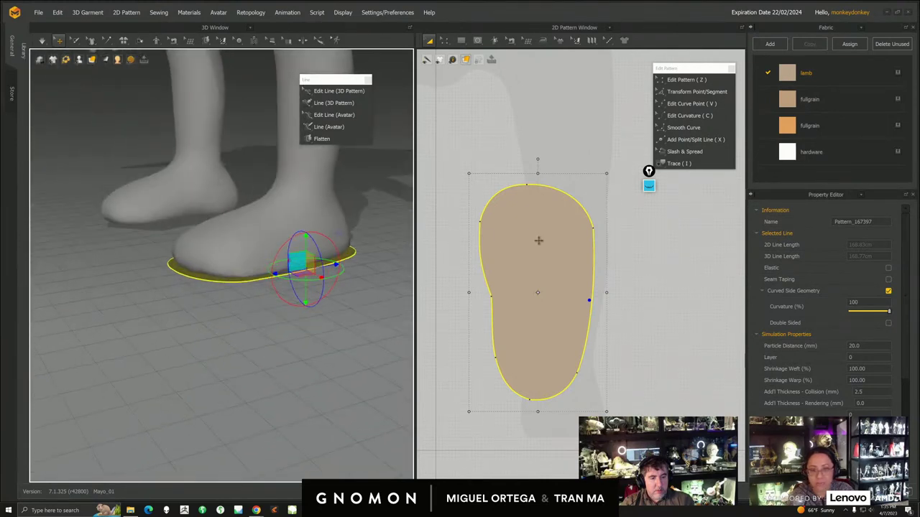
- Paste a copy of the sole directly over the original in 2D and lower it beneath the original in 3D
scroll(540, 241, down, 1)
key(ctrl+v)
drag(548, 255, 554, 273)
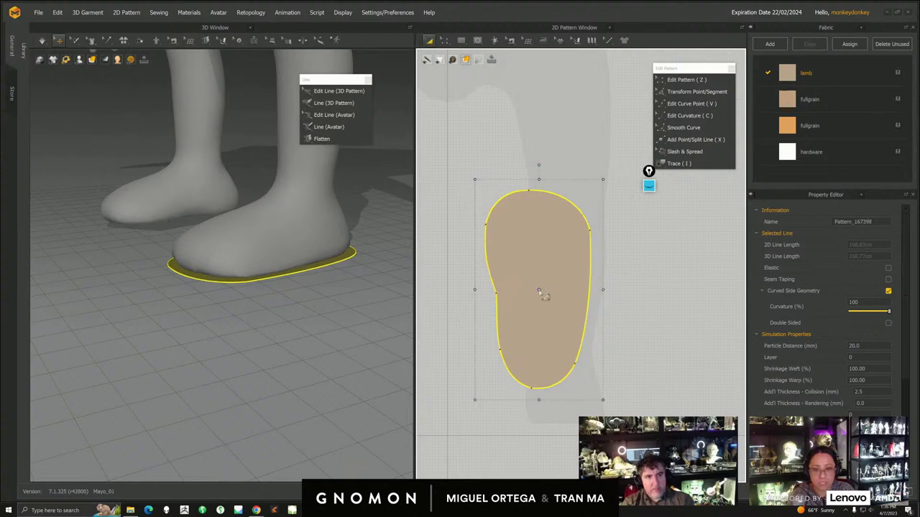
right_drag(263, 295, 285, 280)
click(269, 272)
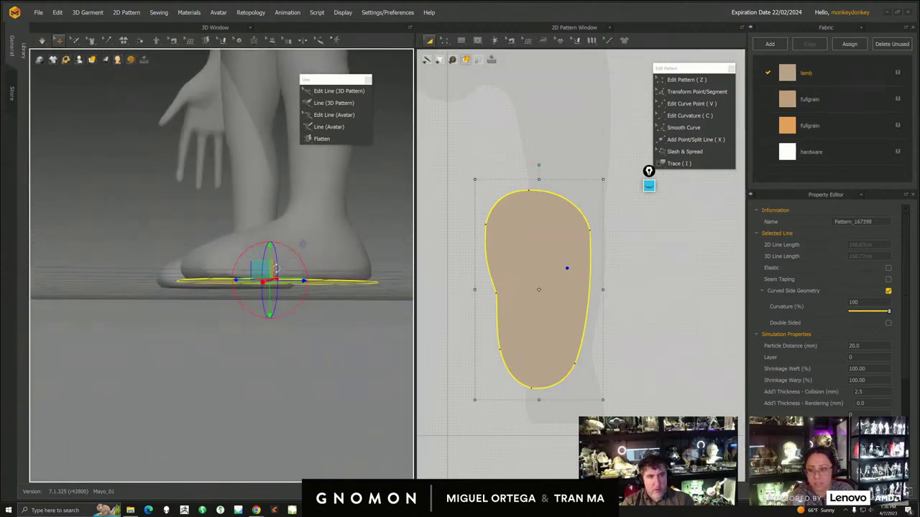
right_drag(269, 249, 263, 292)
right_click(235, 317)
click(191, 335)
right_drag(191, 334, 327, 338)
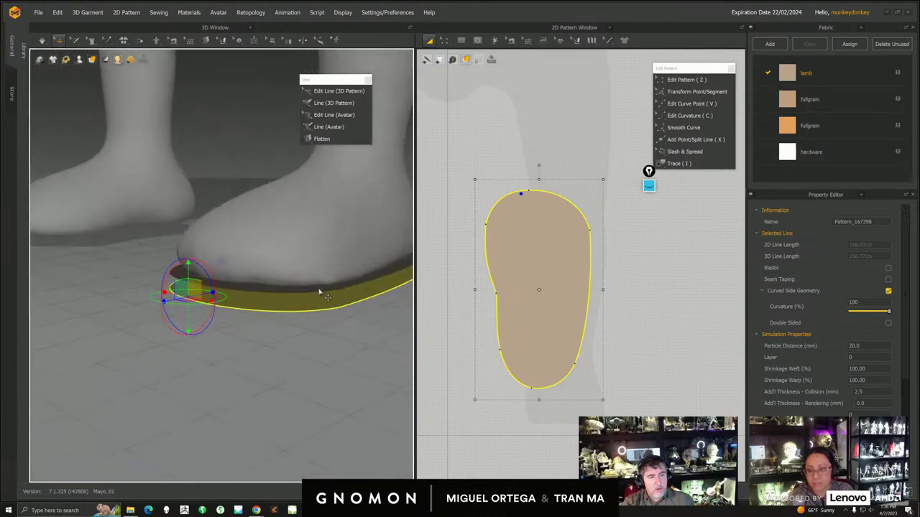
- Place the lower sole copy's pattern beside the original in the 2D layout
click(319, 290)
key(ctrl+c)
key(ctrl+v)
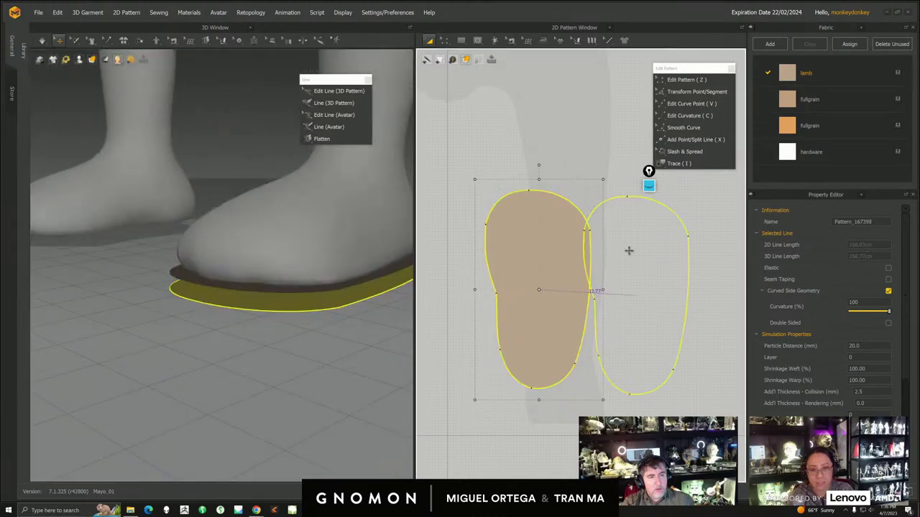
click(631, 250)
- Flip the normal of the upper sole pattern
click(349, 294)
right_drag(349, 294, 252, 293)
right_click(259, 306)
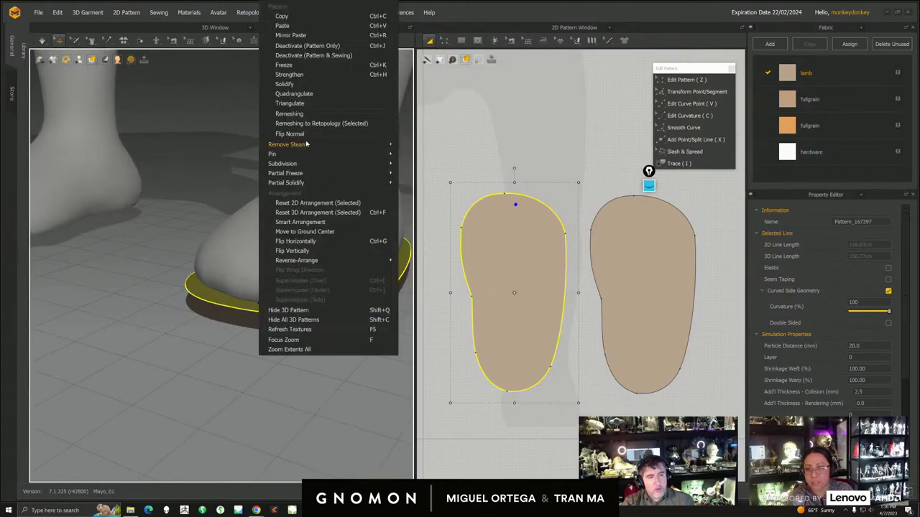
click(301, 135)
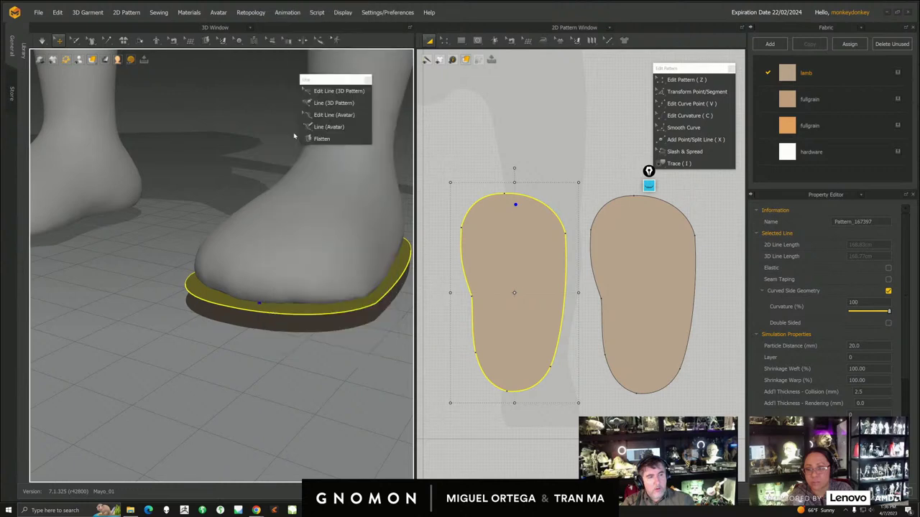
right_drag(302, 202, 388, 302)
- Nudge the flipped sole pattern closer to its copy in 2D and close the floating Line tool palette
drag(528, 247, 538, 248)
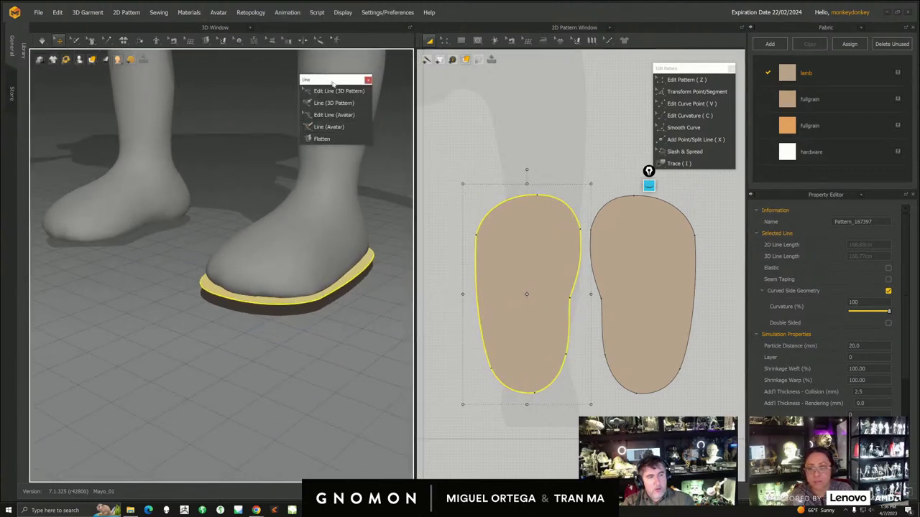
drag(329, 81, 232, 82)
click(270, 79)
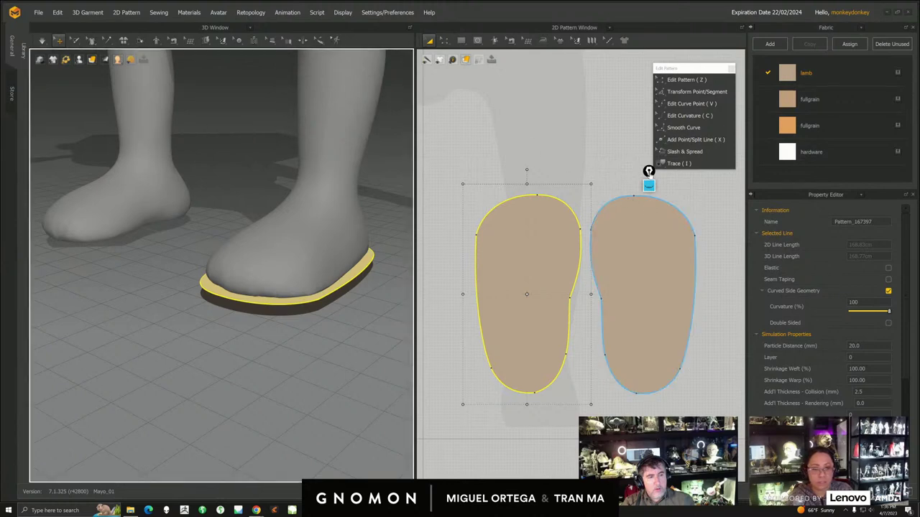
- Select both the lower and upper sole layers and freeze them
scroll(637, 289, down, 3)
right_drag(301, 244, 265, 253)
click(266, 271)
right_drag(319, 261, 297, 265)
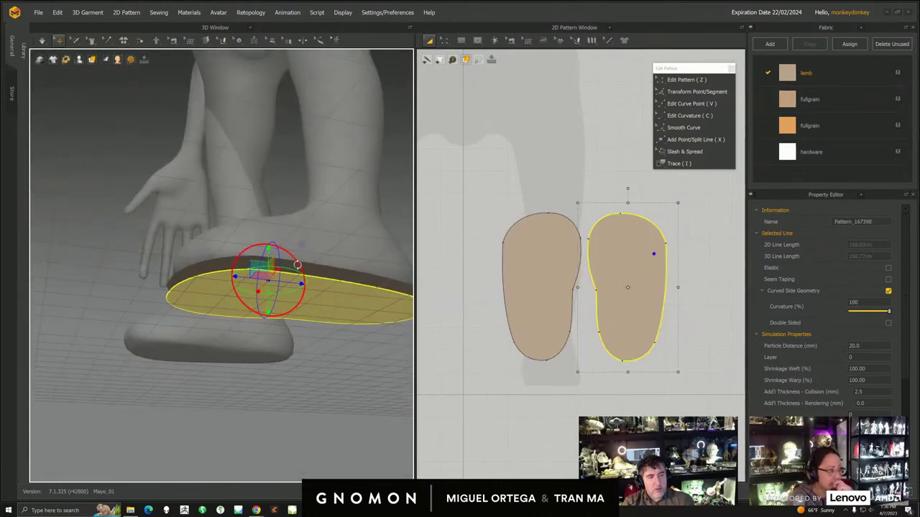
right_drag(288, 310, 335, 286)
shift+click(364, 257)
right_click(363, 258)
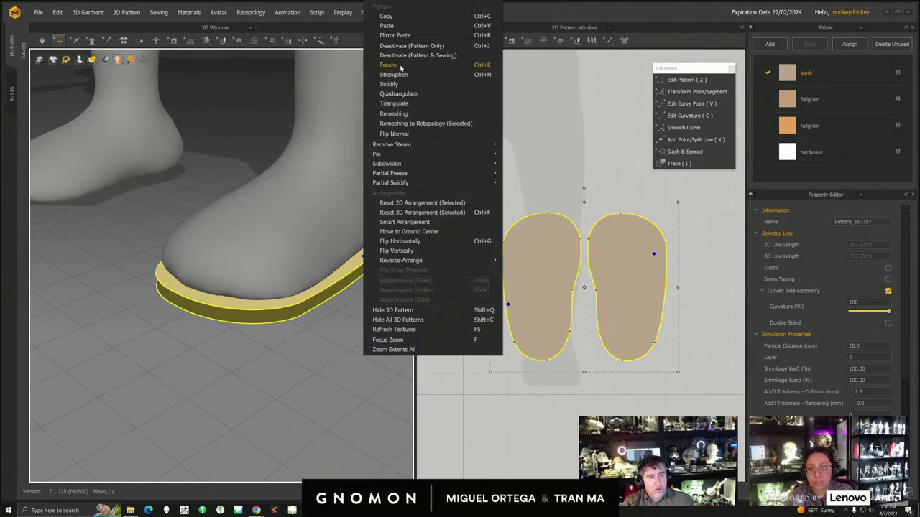
click(398, 66)
- Run the simulation with the two sole layers frozen
scroll(220, 246, down, 3)
click(45, 41)
mouse_move(316, 284)
right_down()
mouse_move(252, 263)
mouse_move(185, 269)
mouse_move(266, 285)
mouse_move(338, 273)
mouse_move(353, 288)
mouse_move(331, 280)
mouse_move(343, 296)
mouse_move(302, 284)
right_up()
- Save the current project
click(39, 12)
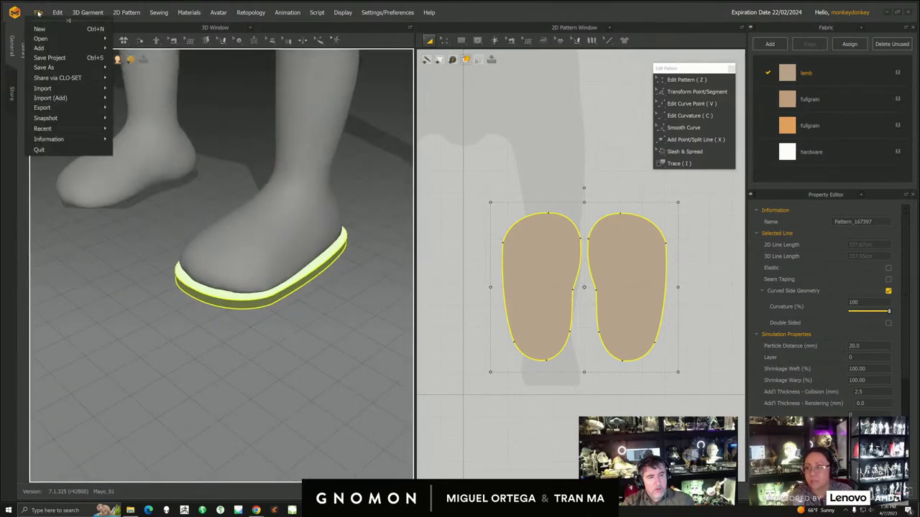
click(50, 59)
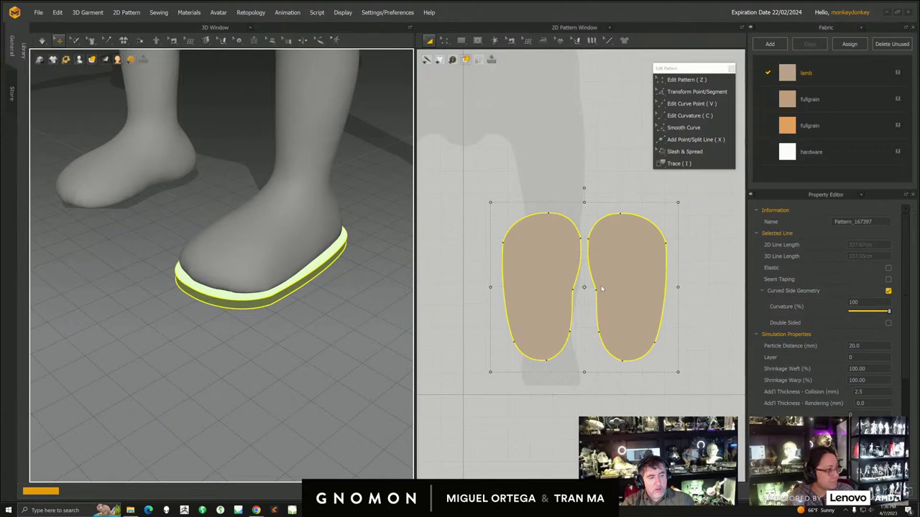
- Move the right-hand sole pattern slightly farther away from its copy in 2D
middle_drag(635, 263, 573, 281)
drag(573, 280, 588, 278)
key(ctrl+z)
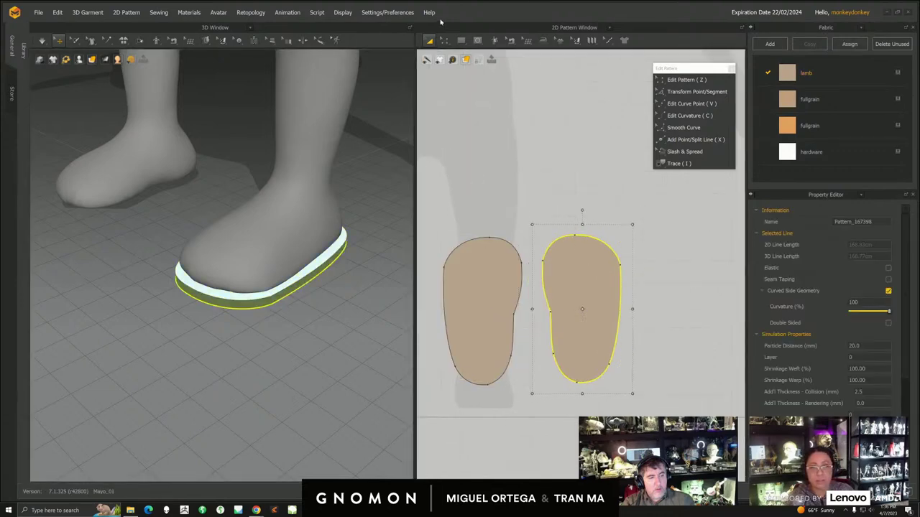
- Using Edit Pattern, check the length of the curve at the upper inner corner of the left sole pattern
click(445, 40)
click(462, 62)
middle_drag(547, 240, 560, 225)
scroll(572, 252, up, 1)
click(544, 175)
right_drag(307, 287, 269, 269)
scroll(285, 281, up, 2)
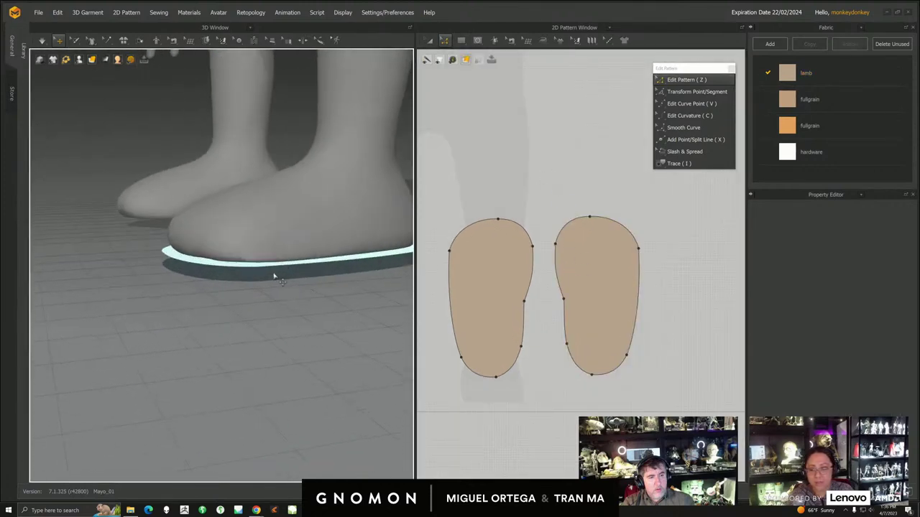
right_drag(366, 271, 272, 283)
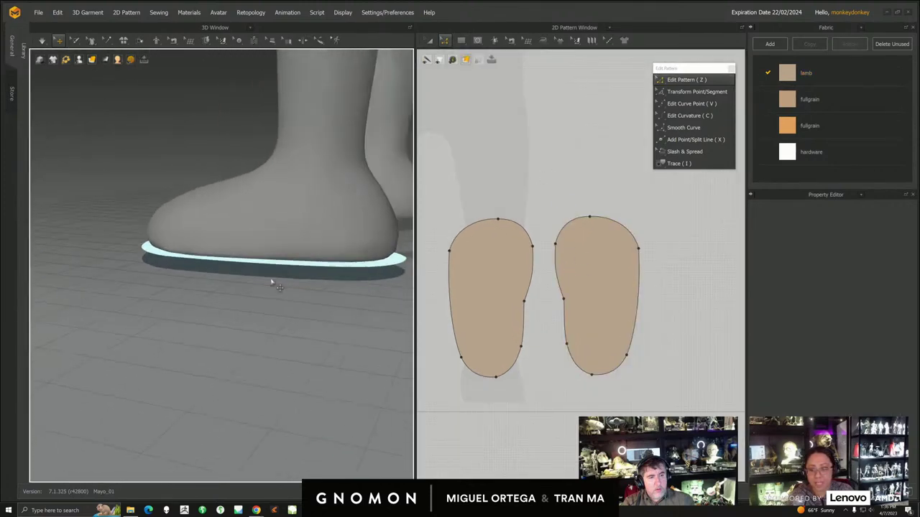
click(531, 234)
scroll(525, 240, up, 4)
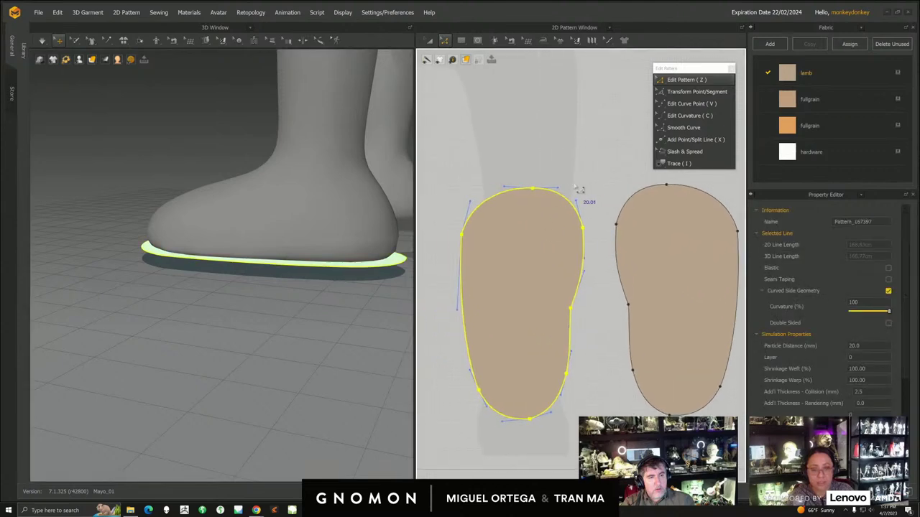
click(575, 186)
click(569, 207)
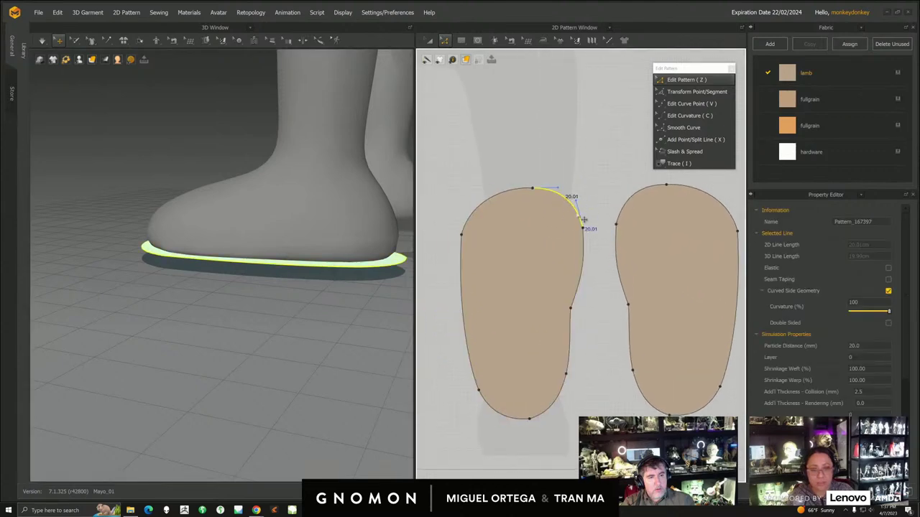
- Measure the left sole pattern's full outline length and its upper outer curve
drag(446, 156, 592, 390)
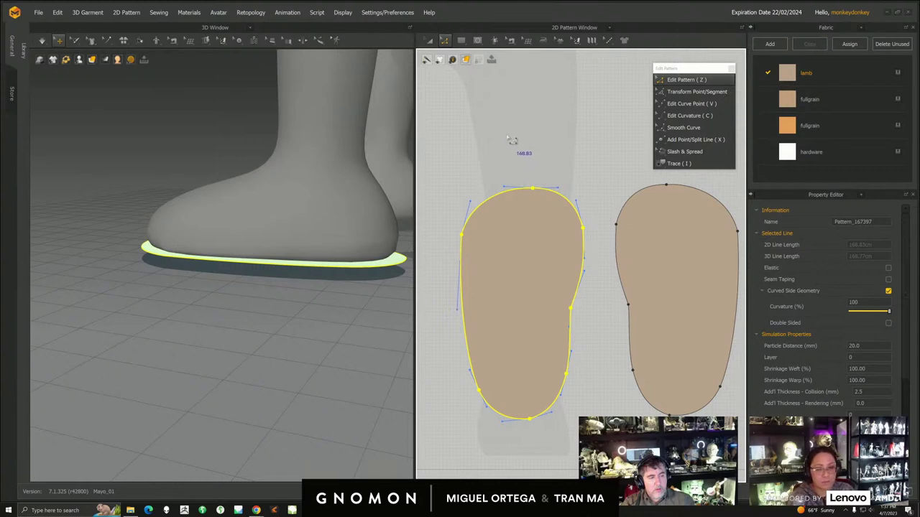
click(503, 192)
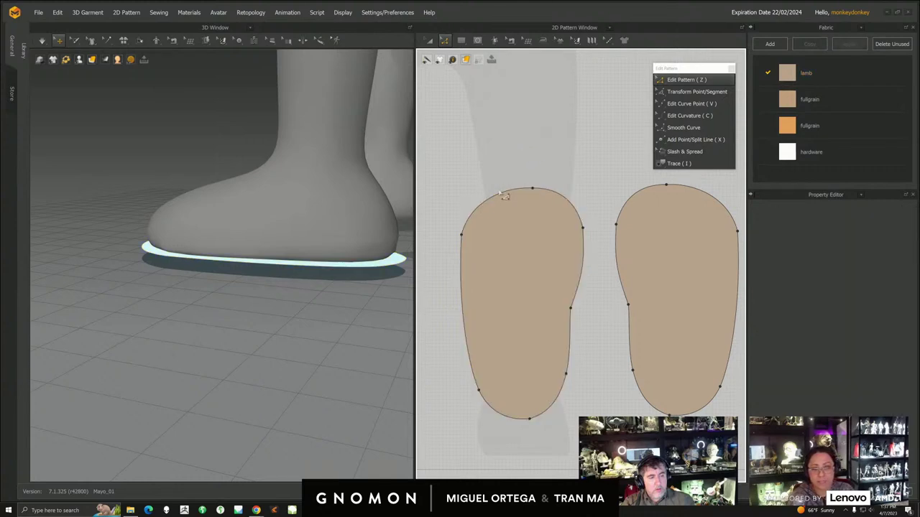
click(502, 196)
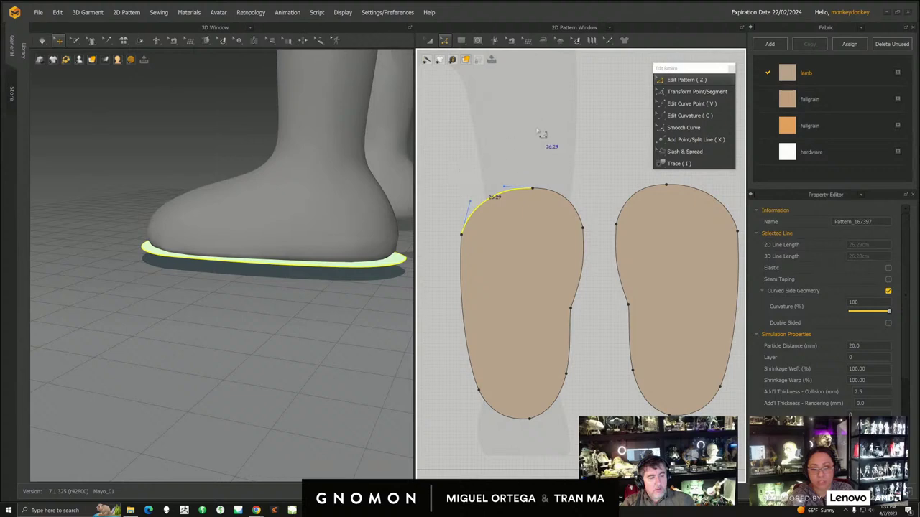
drag(453, 149, 585, 443)
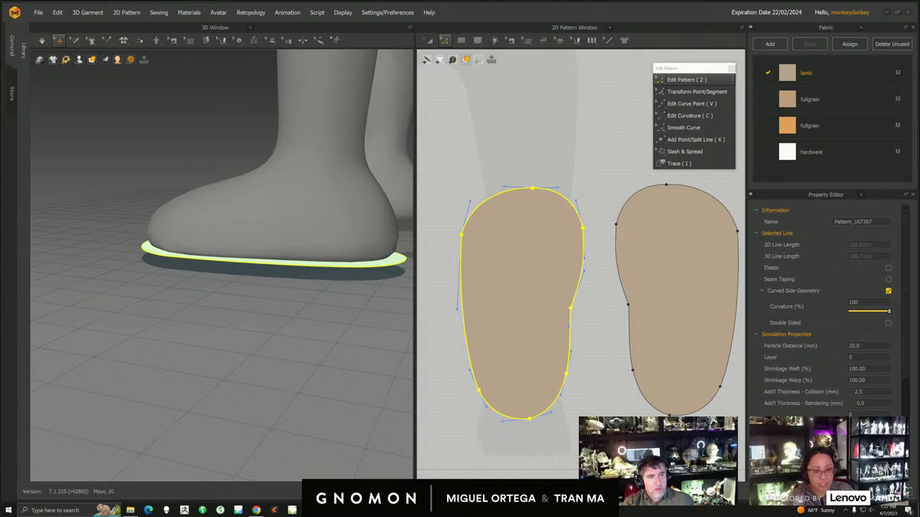
drag(696, 74, 700, 69)
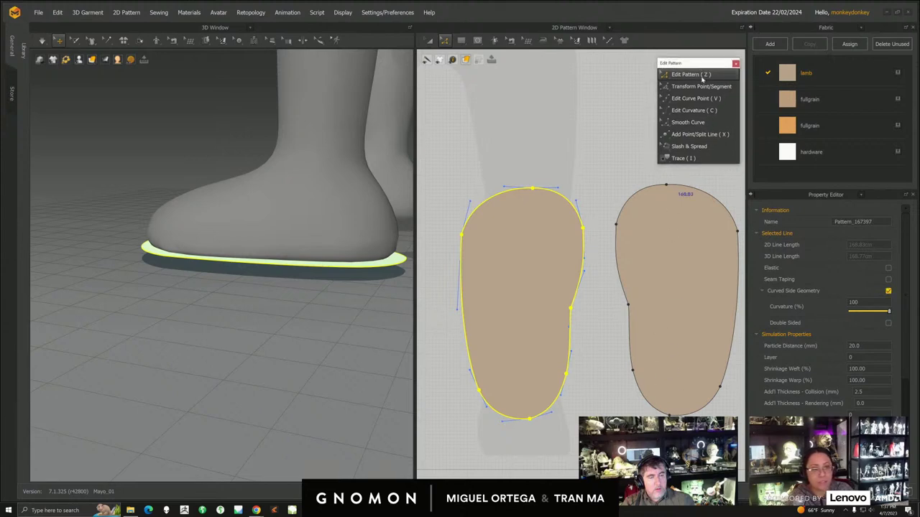
scroll(564, 293, down, 4)
middle_drag(565, 293, 505, 323)
click(462, 40)
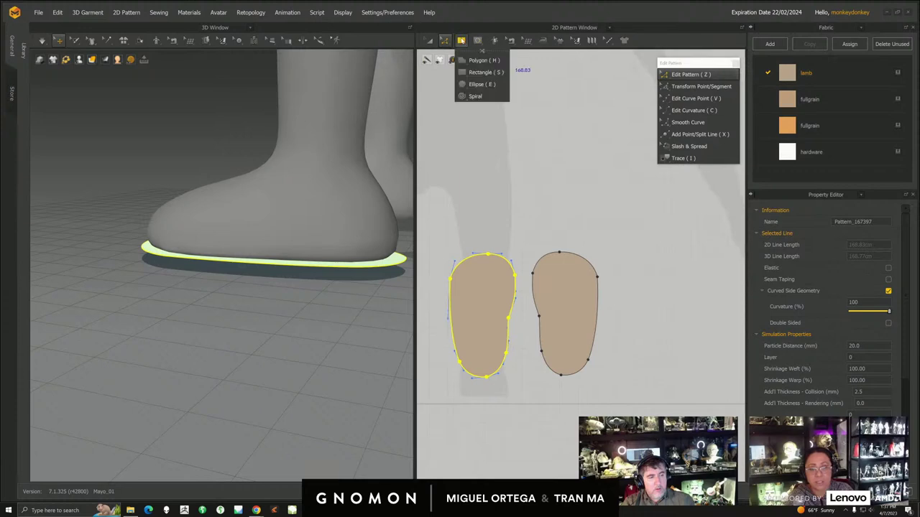
click(480, 72)
click(564, 204)
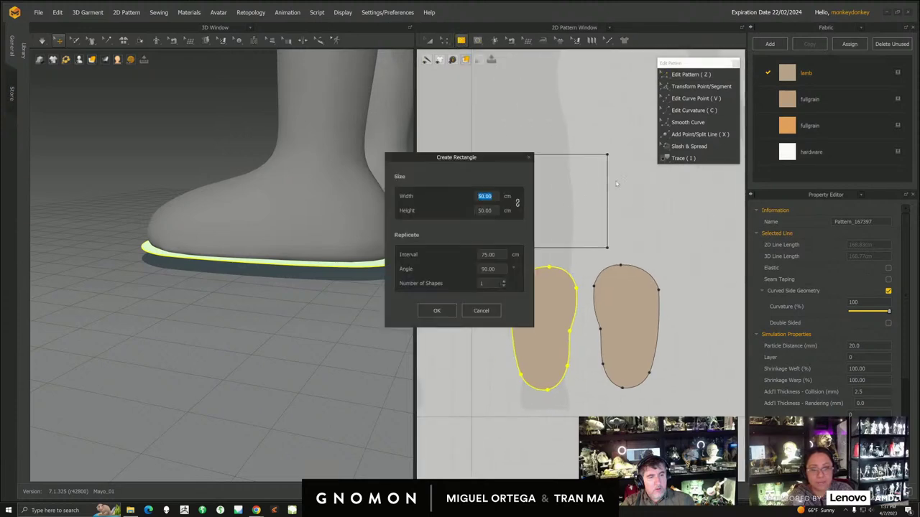
drag(466, 156, 385, 176)
click(405, 331)
drag(544, 138, 670, 215)
middle_drag(512, 238, 435, 287)
key(ctrl+z)
drag(525, 218, 526, 219)
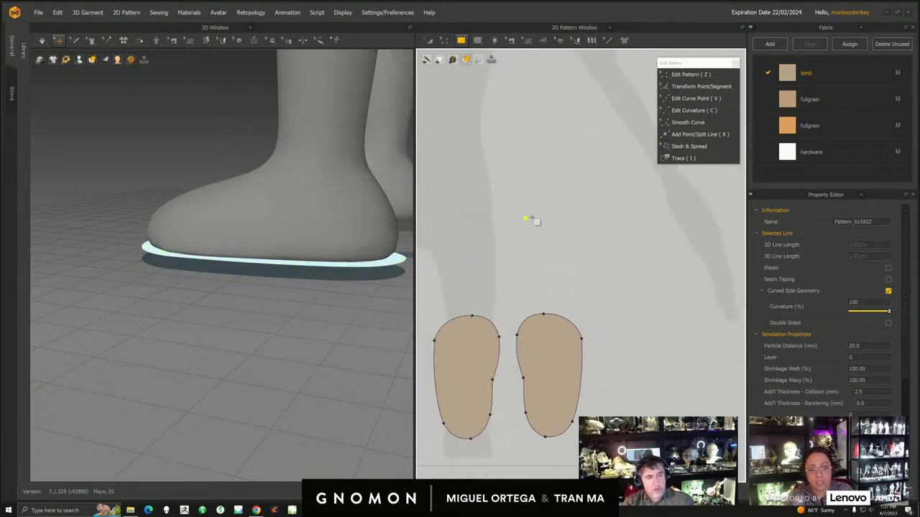
key(ctrl+z)
- Create a rectangle pattern 4 cm wide and 169 cm high above the soles
click(461, 41)
click(478, 73)
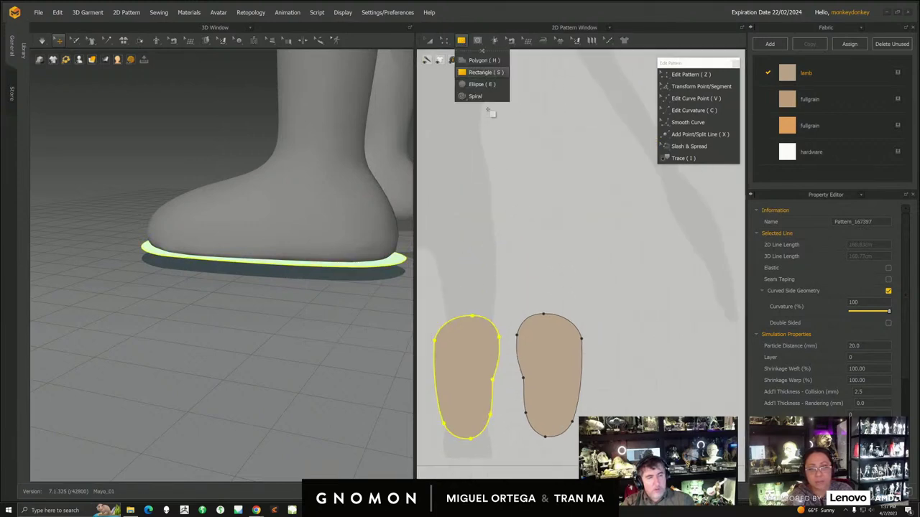
click(514, 204)
drag(474, 158, 668, 220)
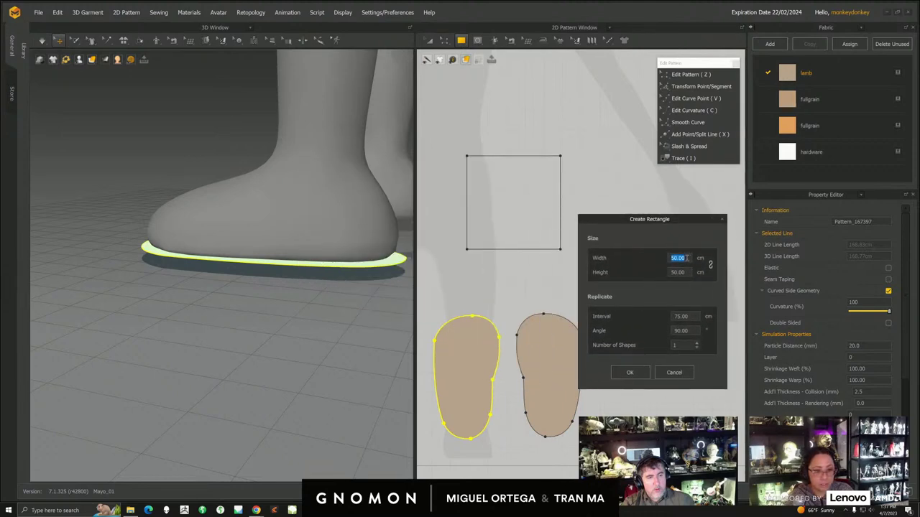
click(657, 272)
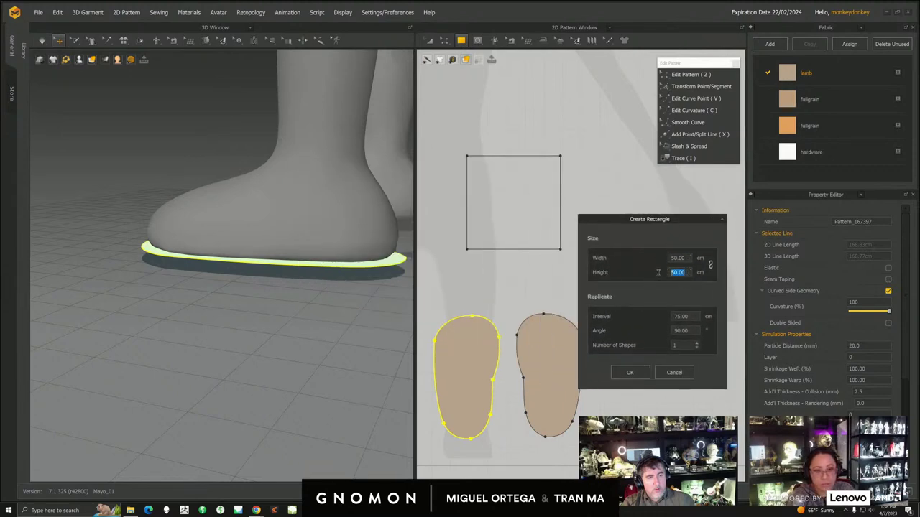
text(169)
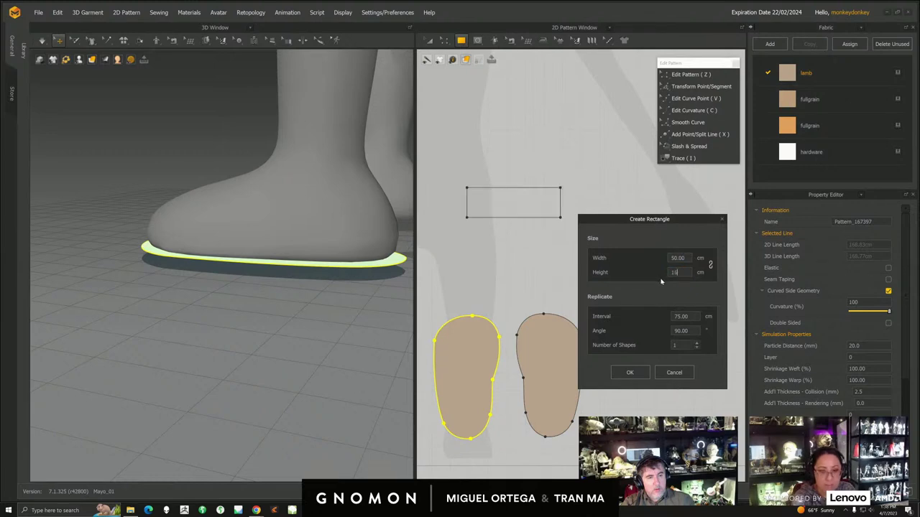
text(1)
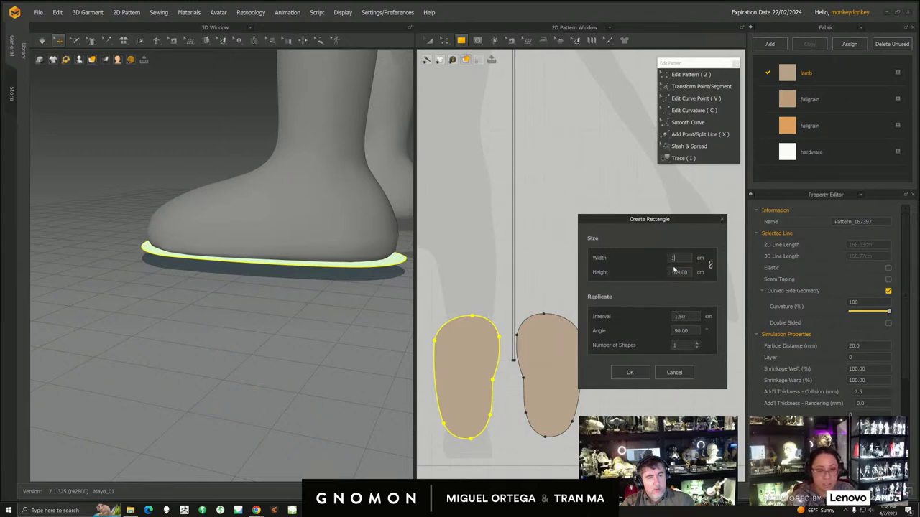
text(2)
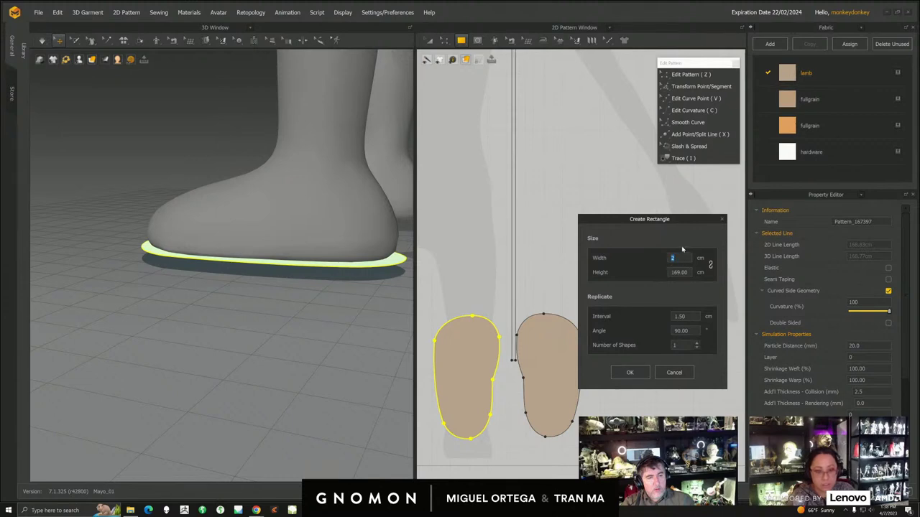
text(4)
click(643, 374)
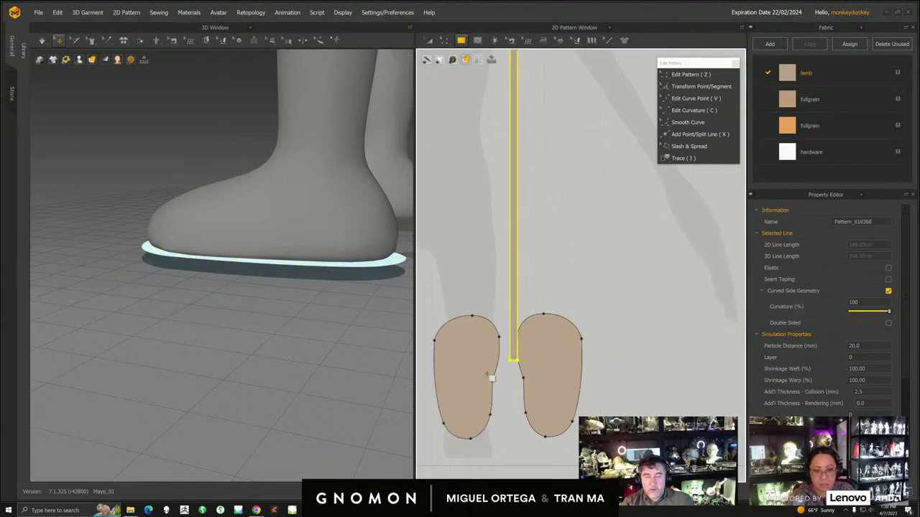
- Select the new long strip in 3D and lower it beside the avatar's leg
scroll(385, 323, down, 4)
scroll(521, 293, down, 3)
scroll(521, 293, down, 3)
right_drag(130, 191, 206, 181)
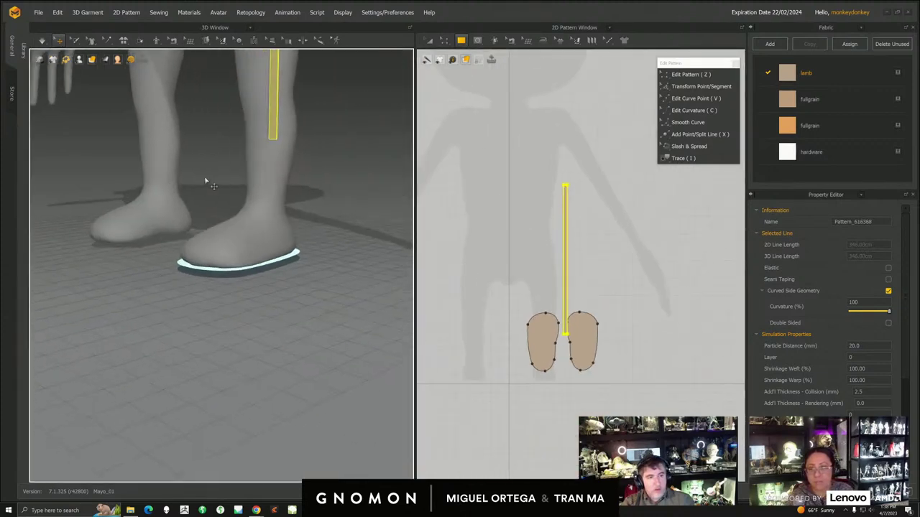
scroll(205, 181, down, 3)
middle_drag(255, 158, 266, 212)
right_drag(266, 211, 274, 143)
click(282, 170)
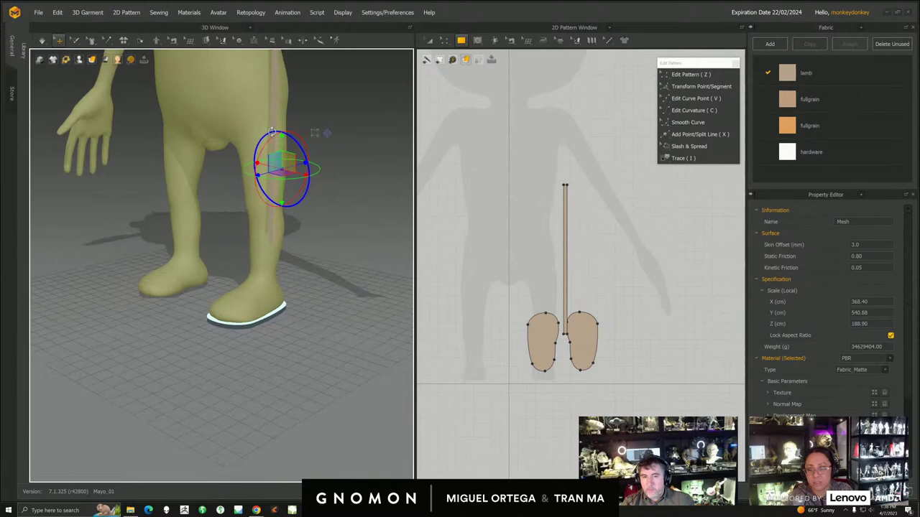
click(271, 121)
drag(271, 91, 267, 224)
- Rotate the strip to lie horizontally and place its end against the edge of the two sole layers
right_drag(285, 234, 286, 220)
drag(282, 219, 323, 270)
mouse_move(323, 271)
right_down()
mouse_move(316, 305)
mouse_move(337, 301)
mouse_move(319, 284)
right_up()
click(268, 248)
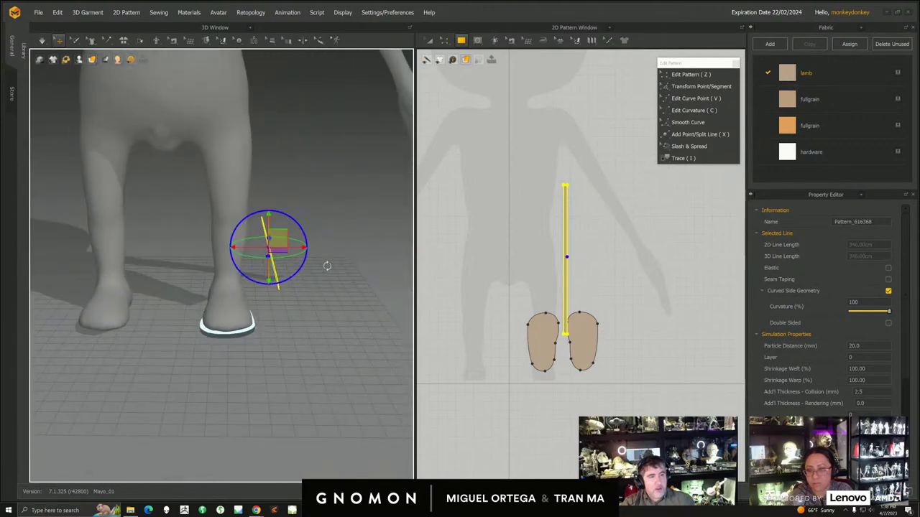
right_drag(342, 281, 301, 281)
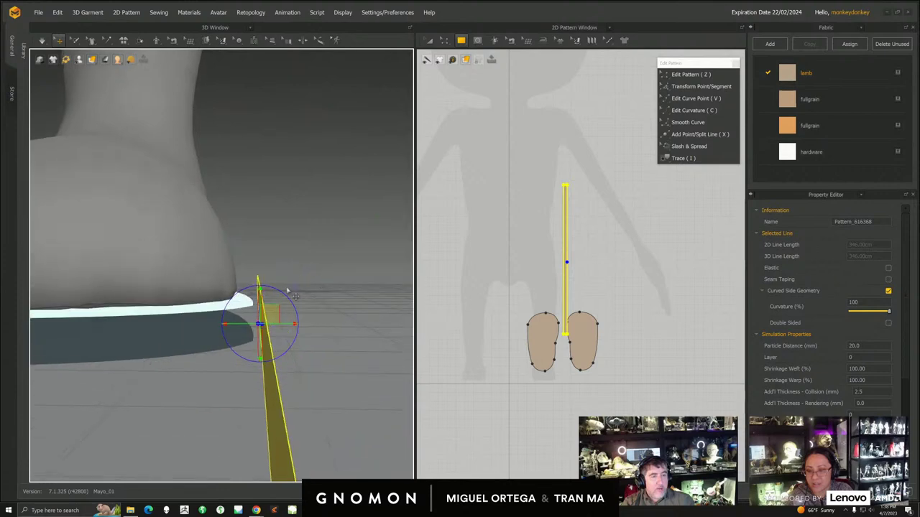
right_drag(292, 321, 259, 284)
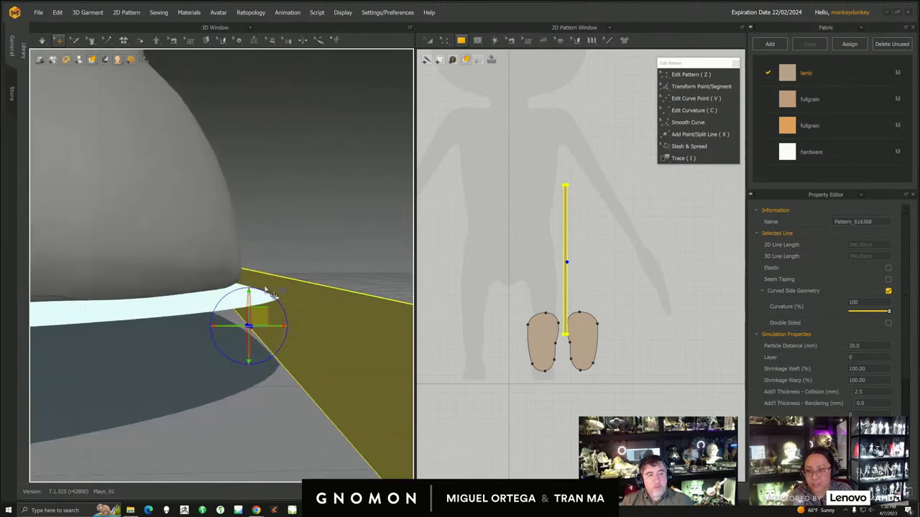
- Narrow the strip to about 3.09 cm by moving one long edge inward with Edit Pattern
scroll(573, 258, up, 5)
key(z)
scroll(572, 245, up, 3)
mouse_move(583, 246)
mouse_down()
mouse_move(559, 241)
mouse_move(571, 247)
mouse_up()
key(ctrl+z)
key(ctrl+z)
click(552, 239)
click(564, 241)
click(565, 242)
click(565, 243)
click(564, 243)
click(565, 243)
middle_drag(576, 194, 546, 368)
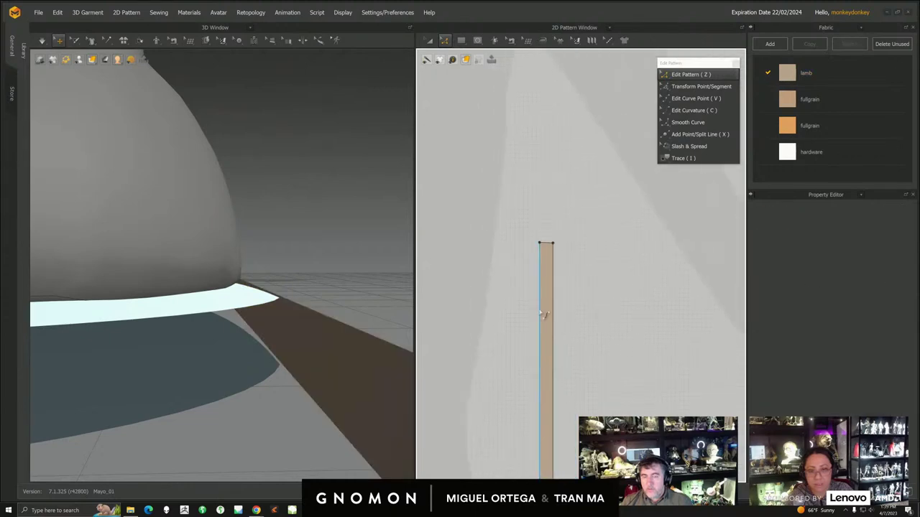
- Measure the strip's long left edge and the width of its lower end in 2D
click(553, 246)
click(551, 244)
click(546, 261)
middle_drag(537, 280, 538, 200)
middle_drag(538, 385, 534, 104)
middle_drag(543, 240, 541, 108)
middle_drag(546, 453, 541, 307)
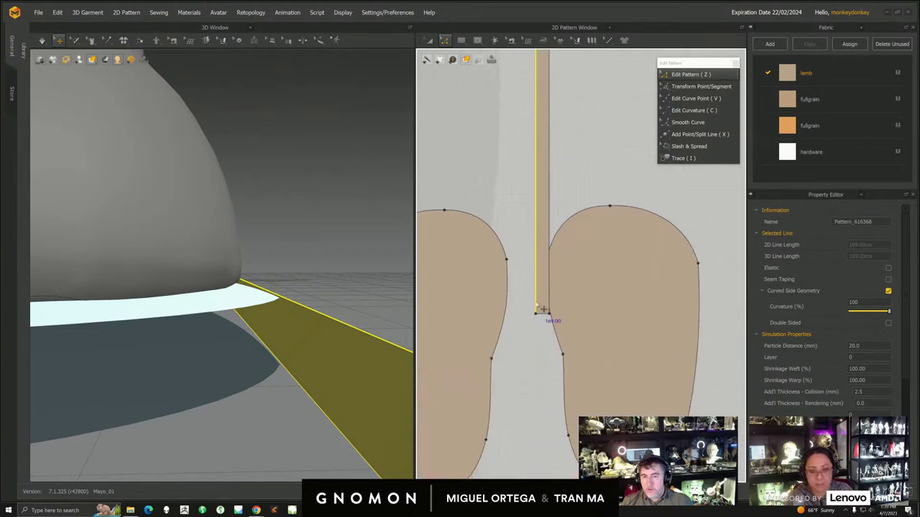
click(542, 314)
scroll(546, 316, up, 5)
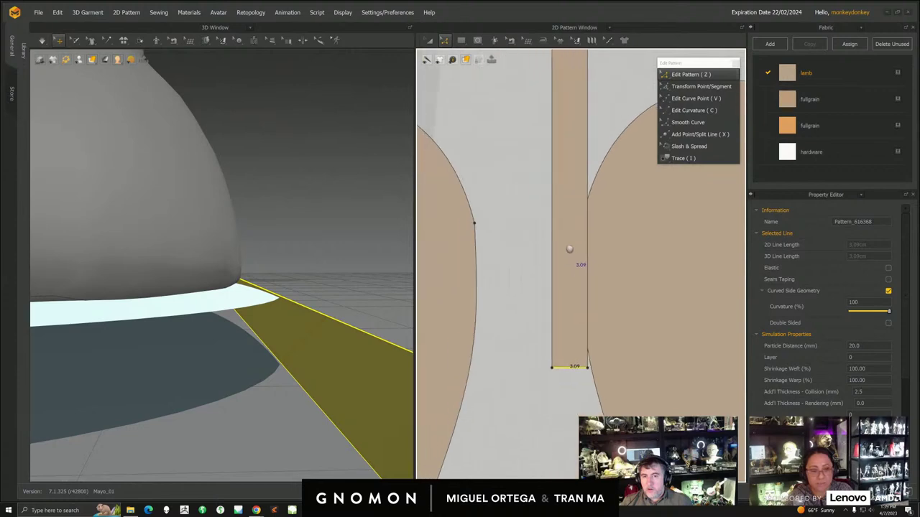
scroll(567, 360, up, 2)
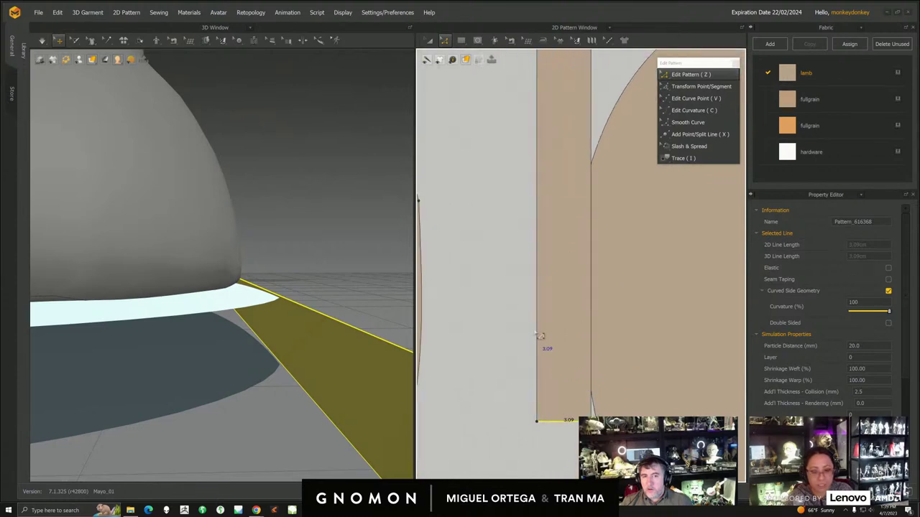
scroll(567, 338, down, 3)
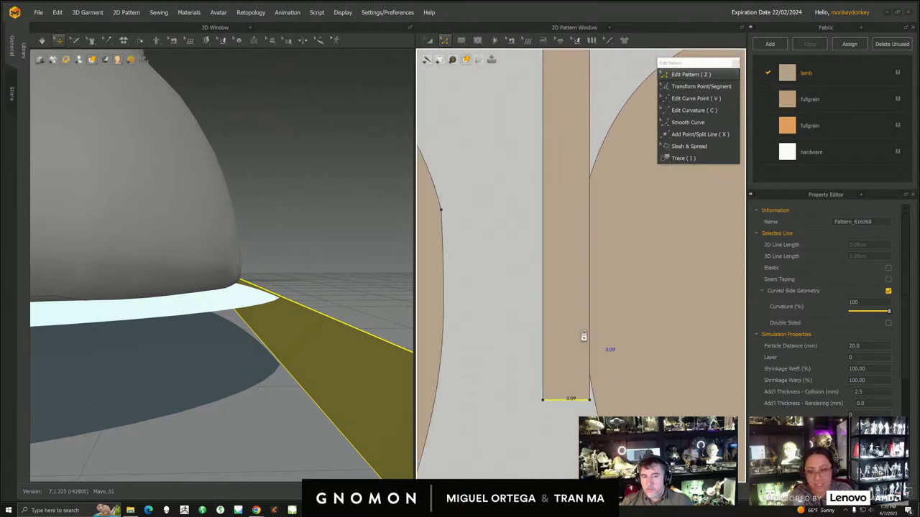
scroll(552, 295, down, 2)
- Try to narrow the strip by moving its left long edge inward with Edit Pattern
mouse_move(277, 328)
right_down()
mouse_move(263, 328)
mouse_move(275, 333)
right_up()
scroll(546, 287, up, 4)
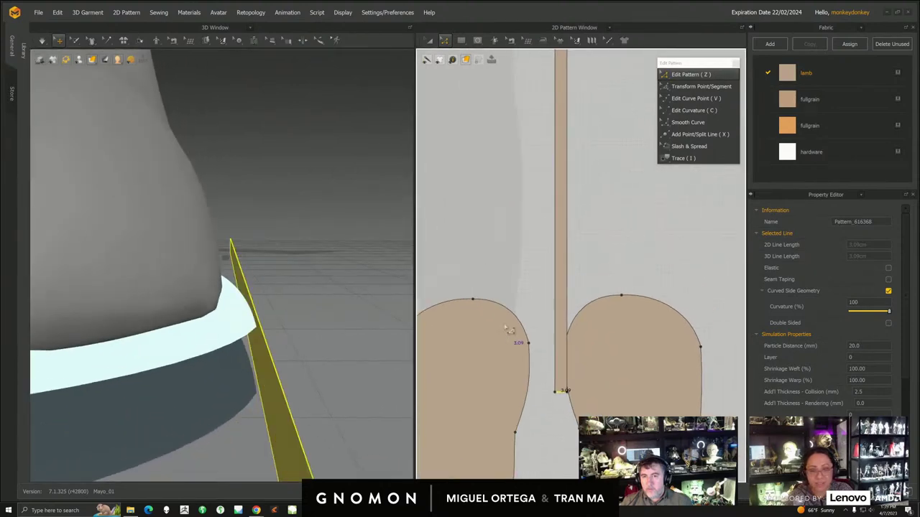
click(542, 257)
click(550, 253)
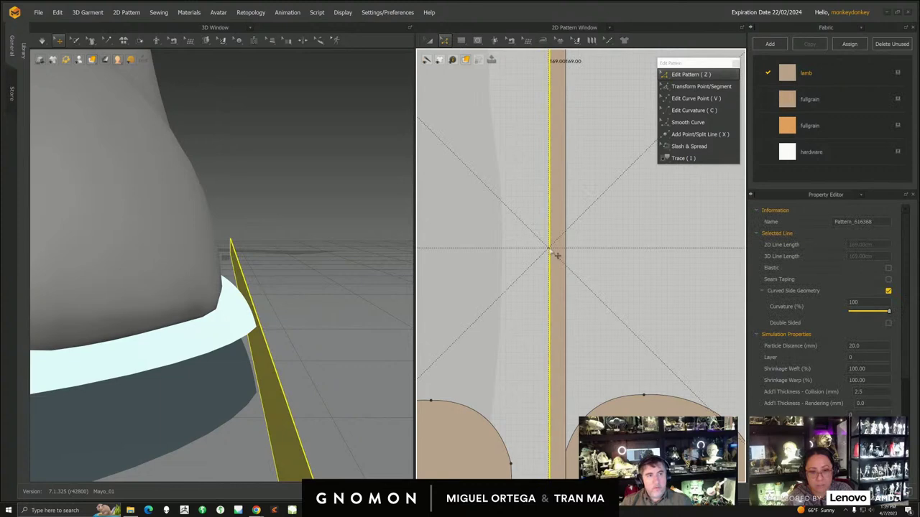
middle_drag(558, 240, 536, 372)
middle_drag(528, 137, 507, 409)
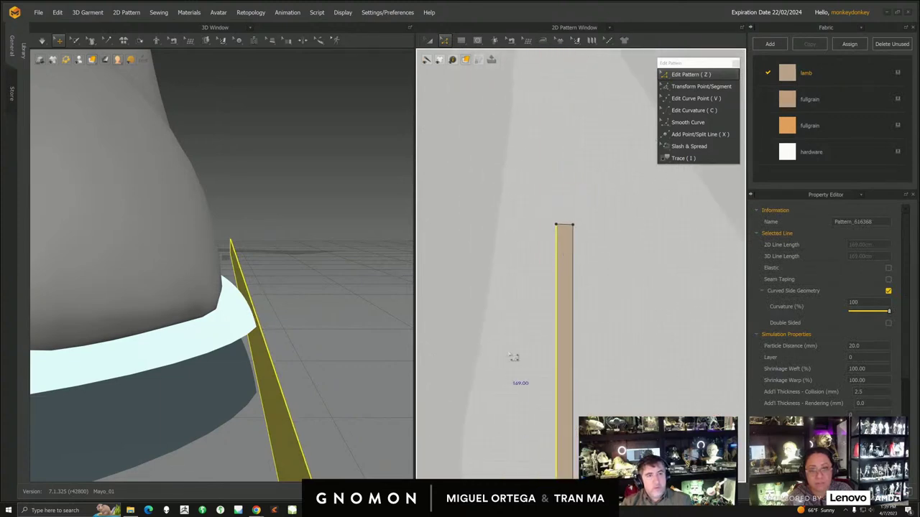
key(ctrl+z)
- Narrow the strip to about 3 cm by moving its left long edge inward in 2D
click(549, 243)
click(556, 245)
click(564, 248)
click(563, 248)
click(560, 247)
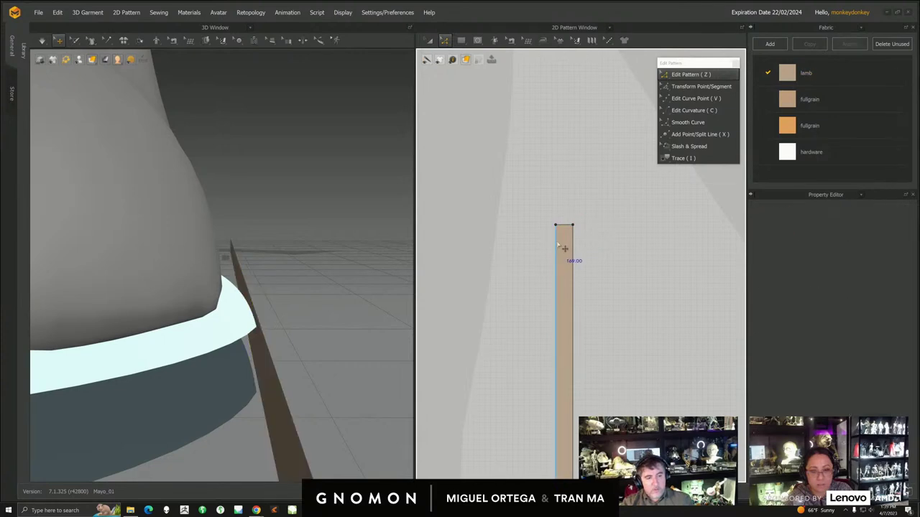
scroll(541, 241, up, 5)
middle_drag(491, 177, 565, 270)
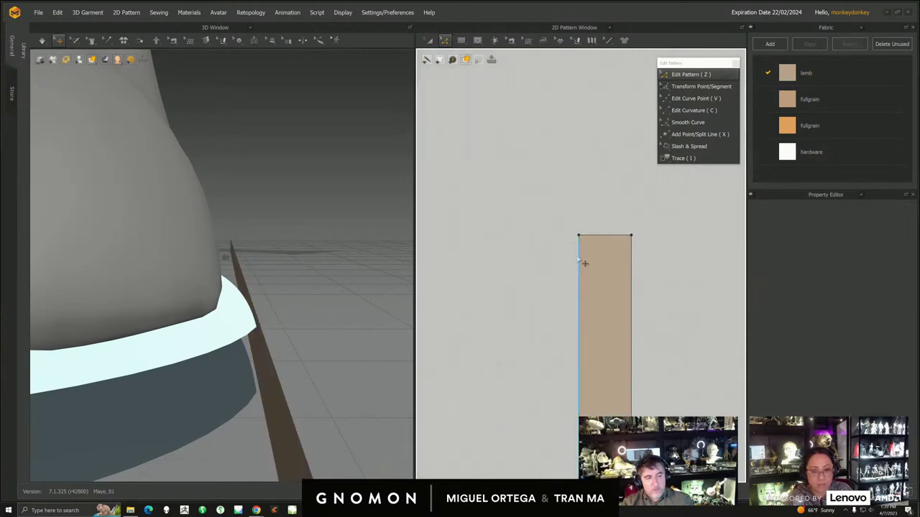
click(579, 261)
click(579, 260)
click(579, 260)
click(579, 259)
click(579, 259)
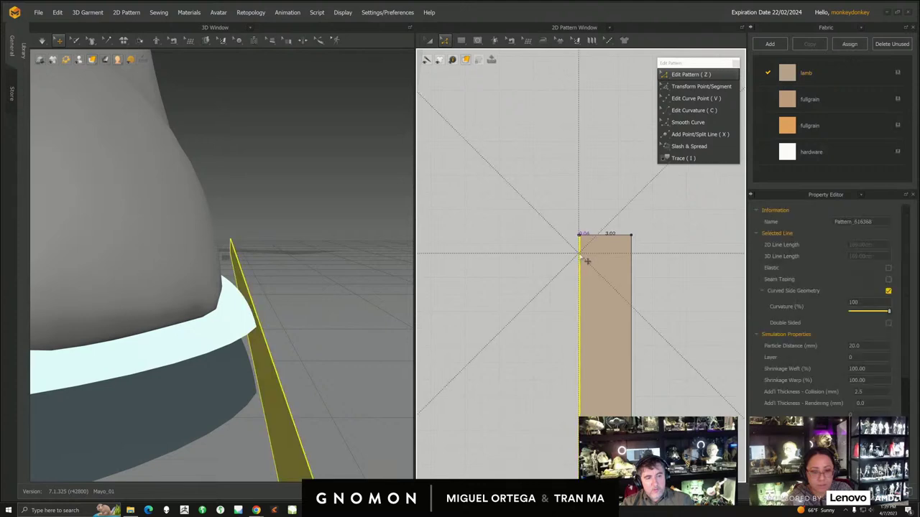
- Move the whole strip pattern clear of the two sole patterns in 2D with Transform Pattern
scroll(602, 283, down, 6)
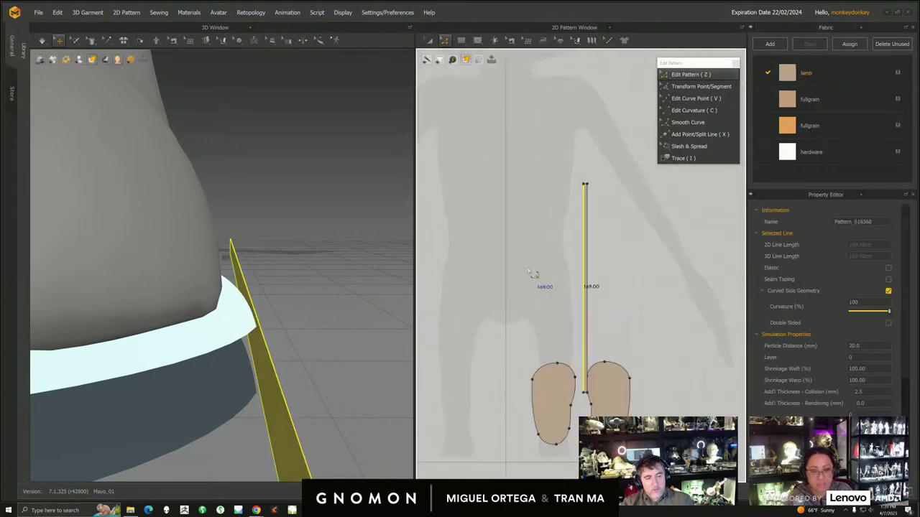
key(a)
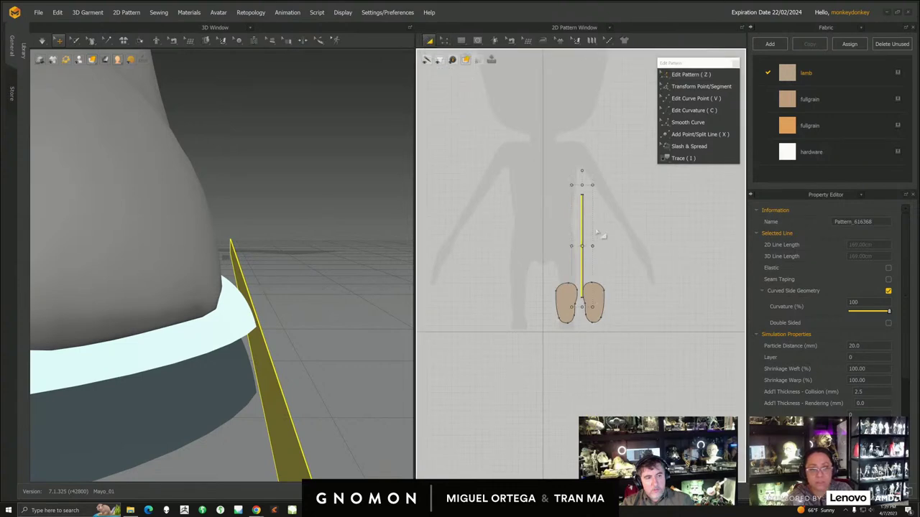
scroll(544, 259, up, 3)
click(595, 219)
click(584, 210)
drag(584, 210, 642, 255)
scroll(268, 345, down, 5)
- Select the strip in 3D and move it to the outer side of the two sole layers
right_drag(268, 343, 318, 350)
click(307, 339)
drag(334, 343, 197, 278)
right_drag(201, 274, 255, 313)
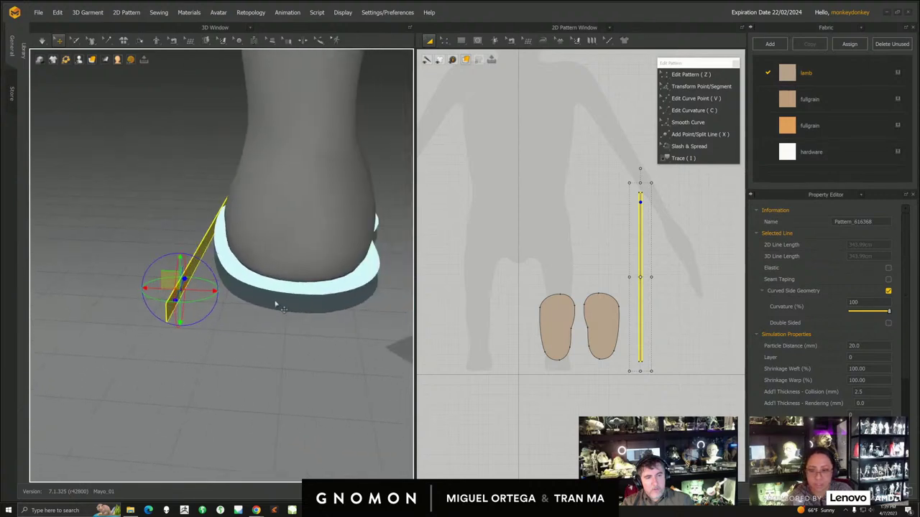
- Examine the two sole patterns in 2D, especially the outline point at the heel
click(546, 307)
scroll(546, 308, up, 3)
scroll(568, 330, down, 2)
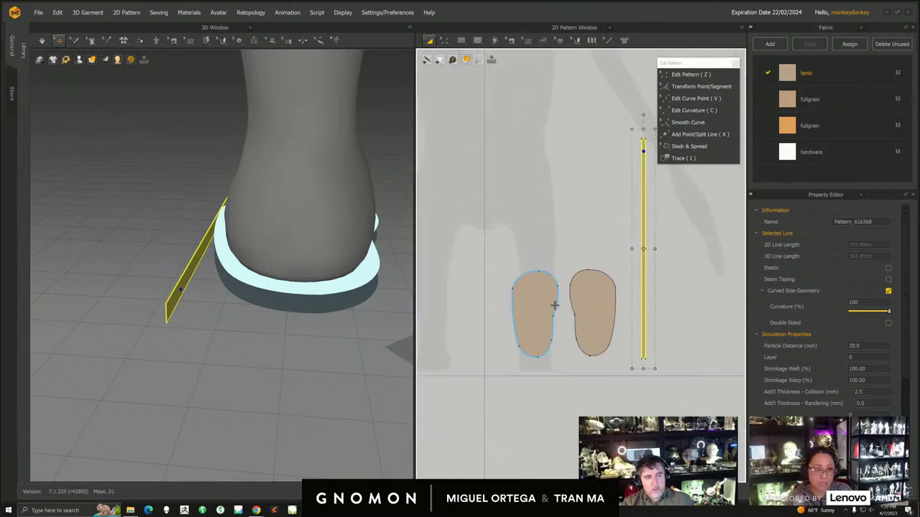
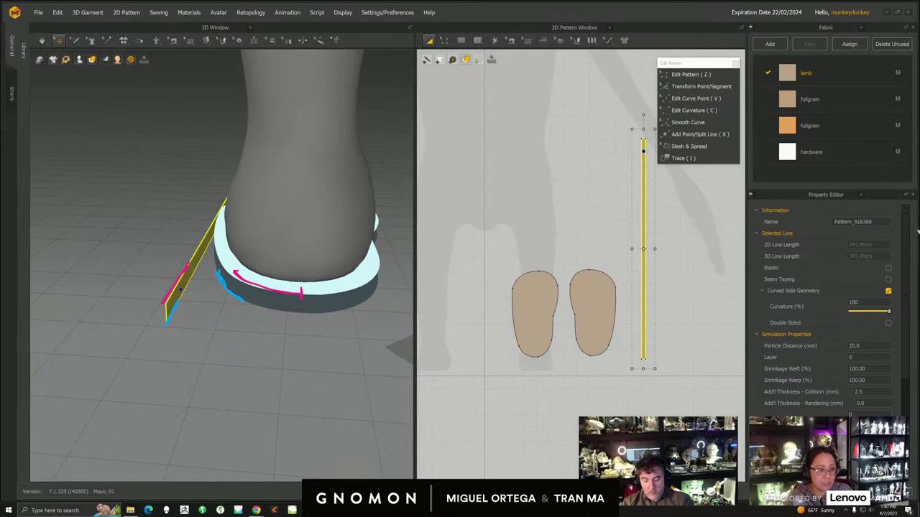
scroll(581, 382, up, 5)
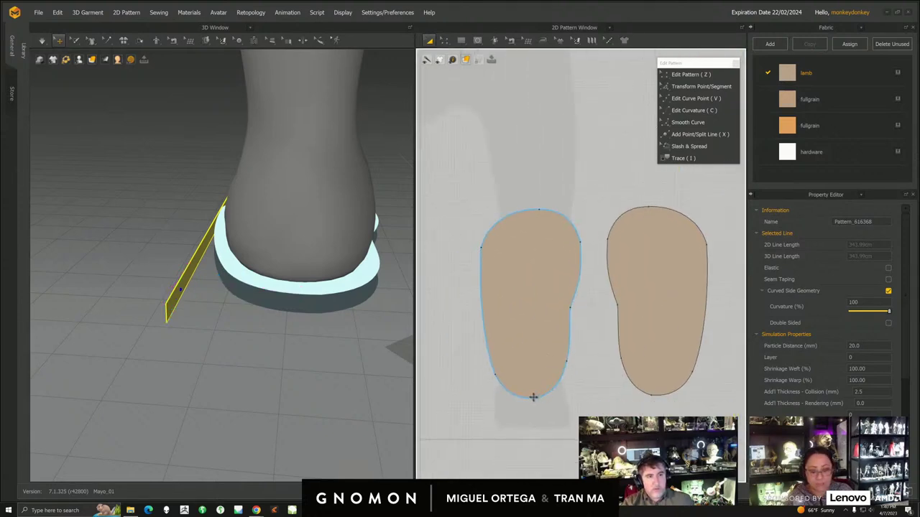
right_drag(536, 398, 538, 363)
scroll(541, 388, up, 5)
scroll(583, 333, down, 2)
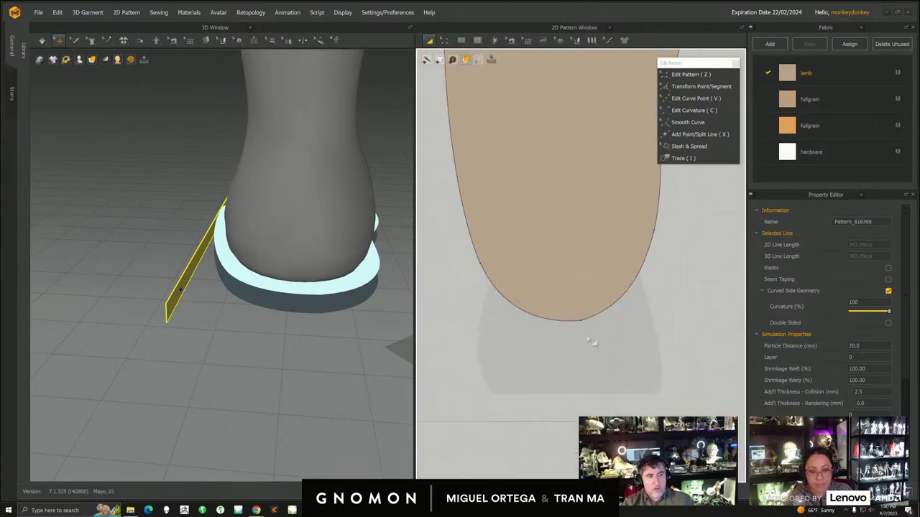
scroll(568, 316, down, 5)
middle_drag(566, 314, 526, 384)
- Examine the strip's free end in 3D and its 2D pattern to identify its upper edge and matching end
right_drag(144, 295, 163, 311)
scroll(162, 311, up, 2)
click(156, 296)
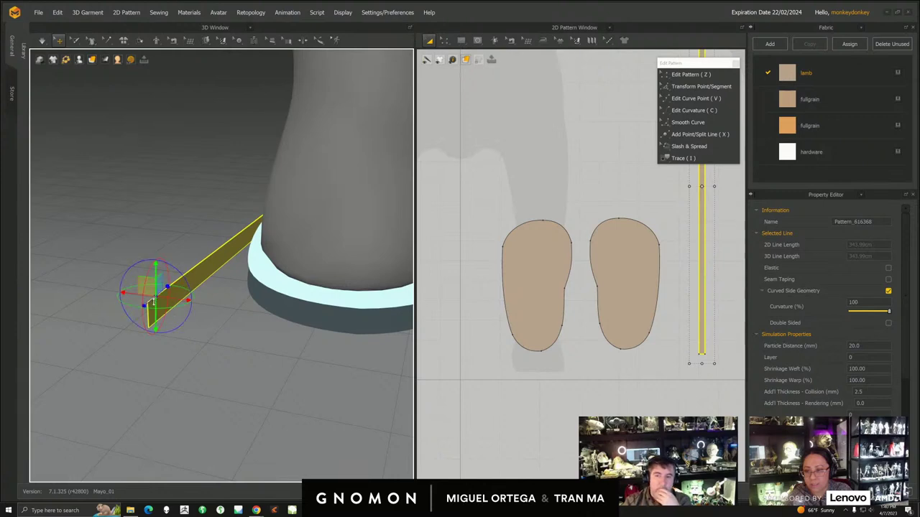
right_drag(216, 339, 222, 332)
middle_drag(639, 325, 608, 328)
middle_drag(658, 184, 572, 376)
right_drag(582, 320, 573, 287)
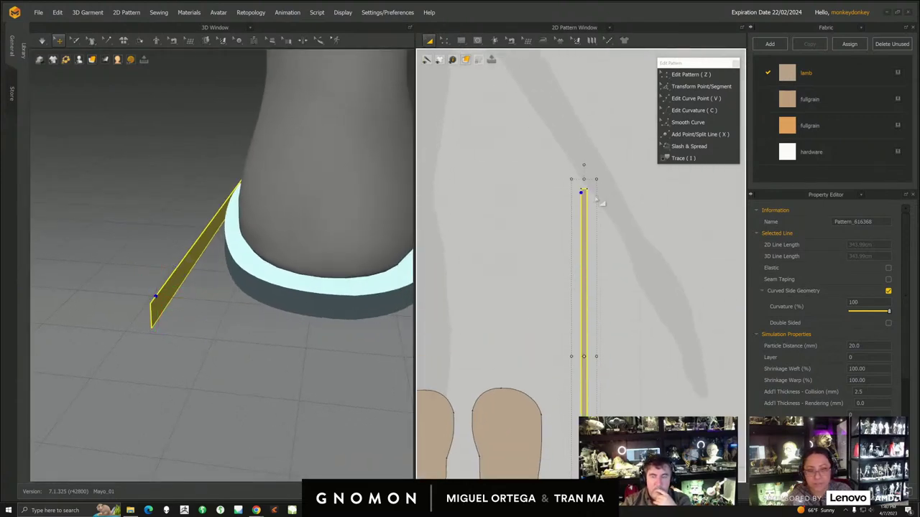
scroll(583, 208, down, 3)
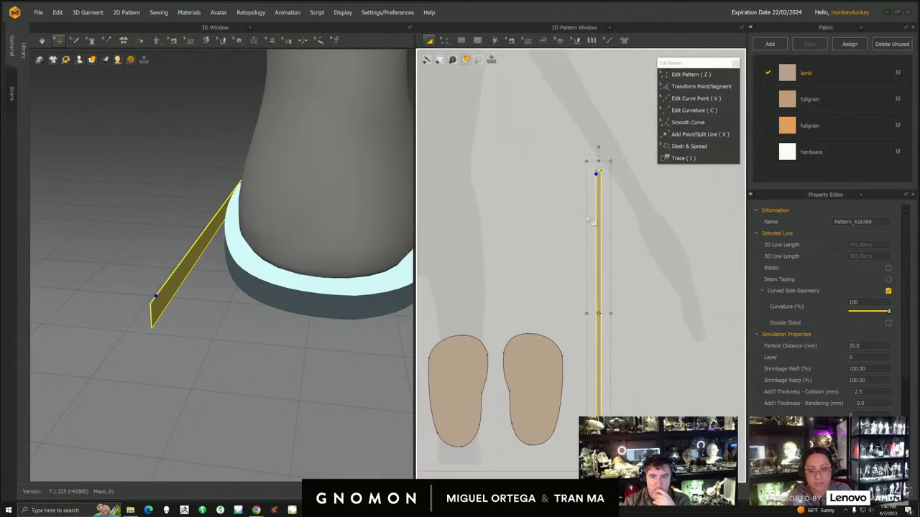
mouse_move(185, 321)
right_down()
mouse_move(204, 312)
mouse_move(178, 327)
right_up()
click(141, 310)
scroll(179, 327, up, 1)
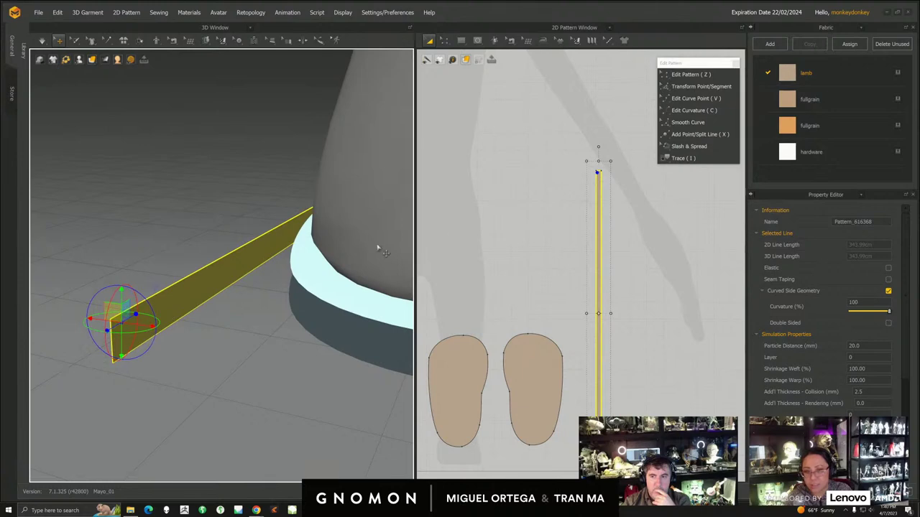
scroll(601, 208, up, 2)
scroll(570, 225, down, 2)
middle_drag(492, 241, 595, 98)
mouse_move(248, 321)
right_down()
mouse_move(282, 320)
mouse_move(250, 335)
right_up()
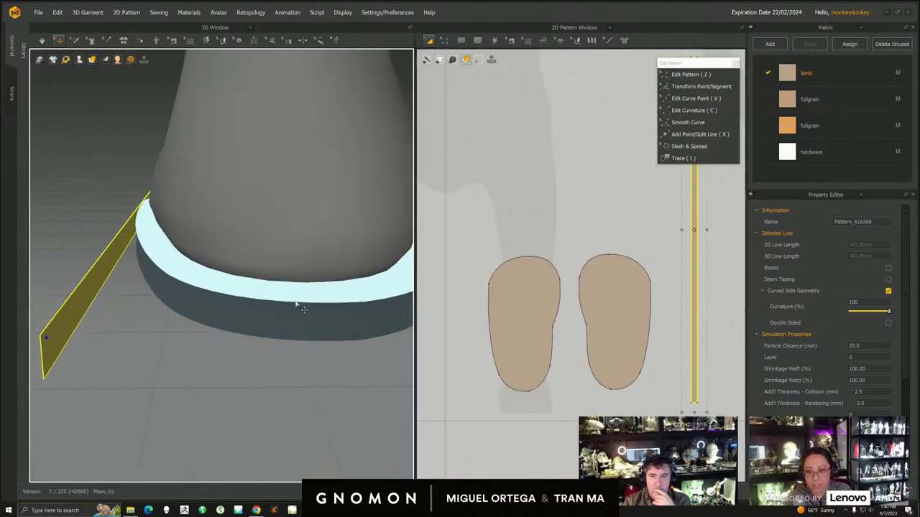
- Select the upper sole layer in 3D to identify its 2D pattern and outline
click(297, 304)
right_drag(282, 308, 254, 316)
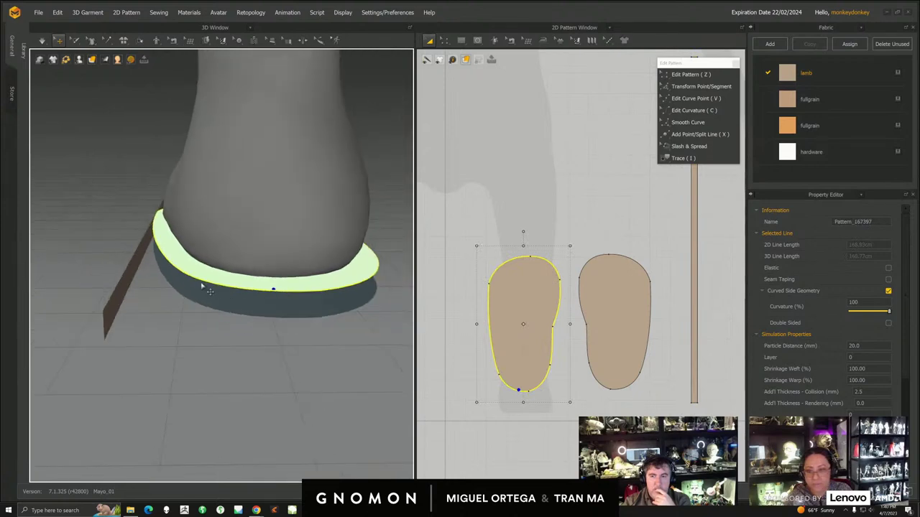
middle_drag(569, 265, 503, 320)
middle_drag(564, 249, 587, 251)
scroll(579, 249, down, 2)
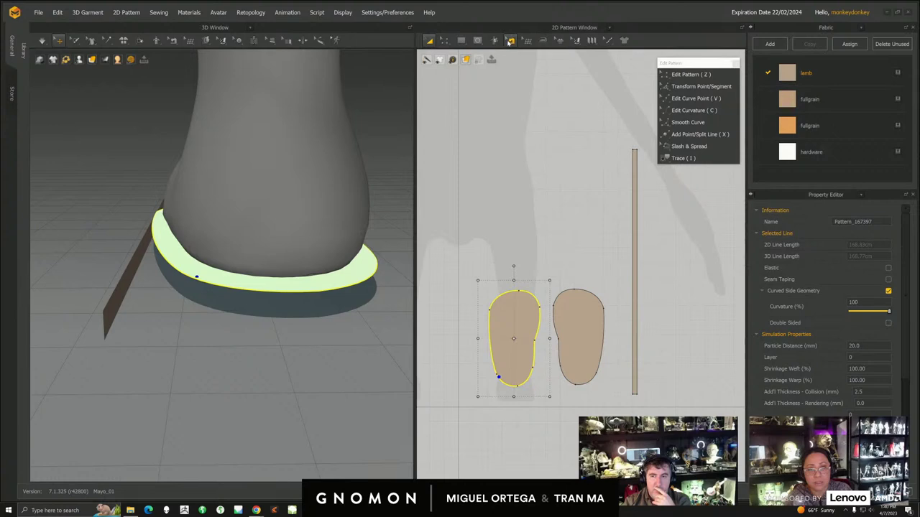
- Sew the strip's full left long edge to the upper sole's whole outline with Free Sewing, starting at the heel point
click(510, 41)
click(530, 94)
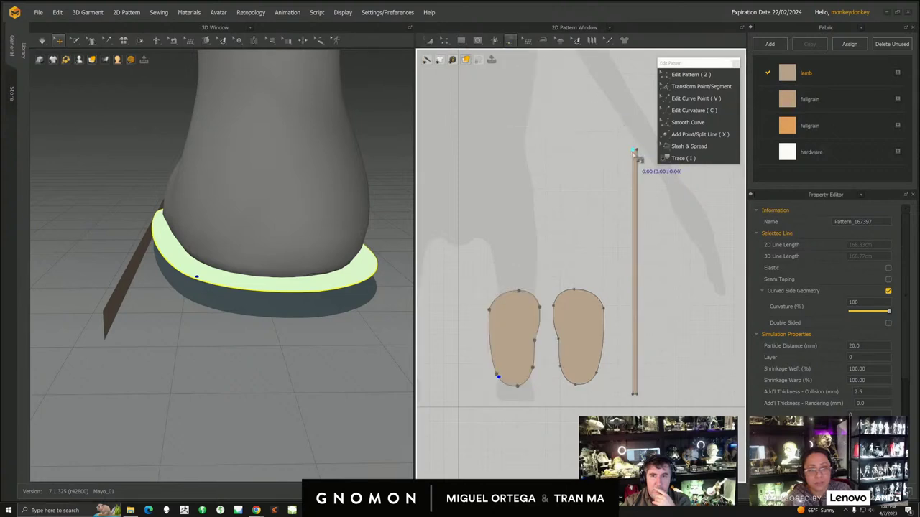
click(633, 151)
click(622, 382)
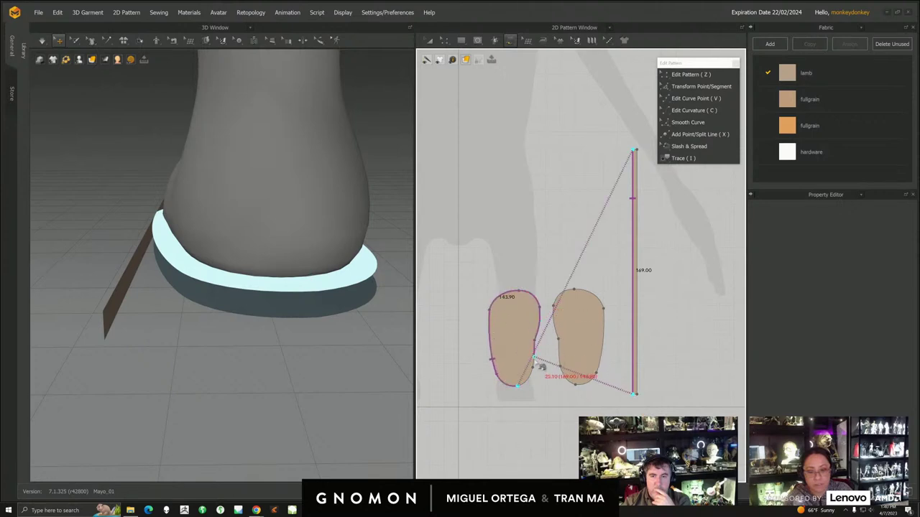
click(518, 387)
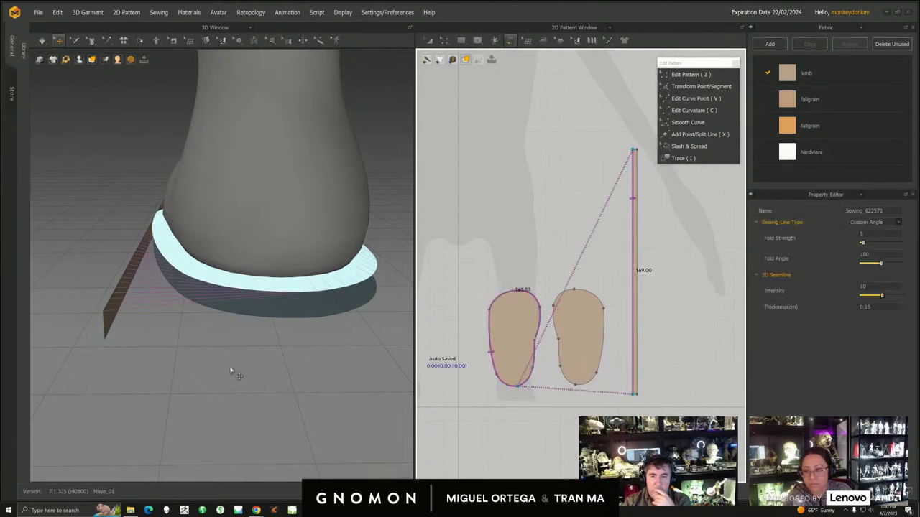
- Simulate to wrap the sewn strip around the upper sole layer, and select the strip in 3D
scroll(244, 377, down, 3)
right_drag(244, 375, 249, 352)
click(42, 41)
click(42, 41)
right_drag(306, 199, 332, 309)
click(332, 309)
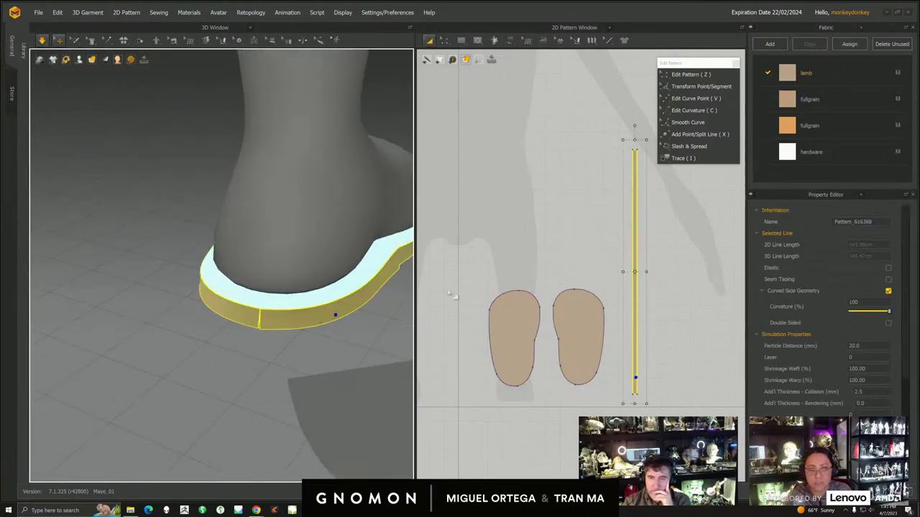
- Pull the strip's folded edge down during simulation so it hangs straight around the lower sole layer
scroll(561, 251, down, 2)
middle_drag(554, 246, 546, 236)
key(n)
right_drag(244, 313, 222, 308)
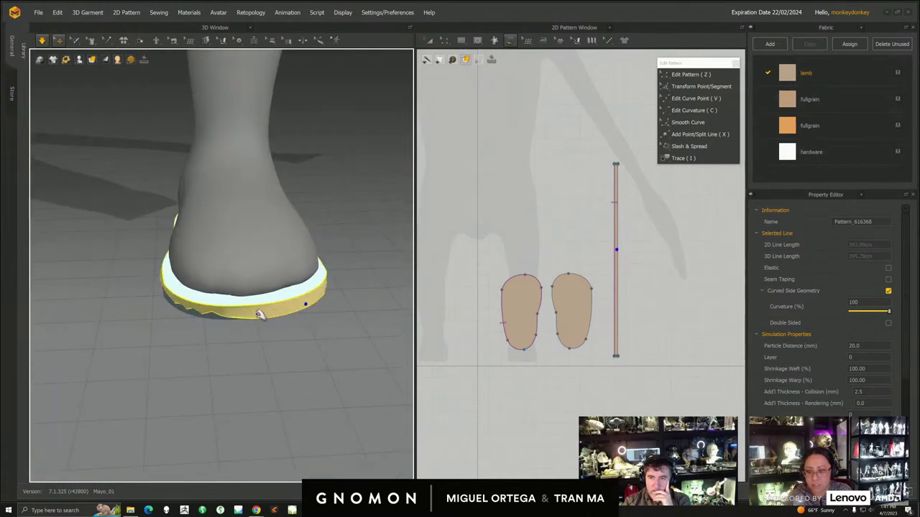
drag(220, 309, 207, 354)
right_drag(187, 306, 256, 347)
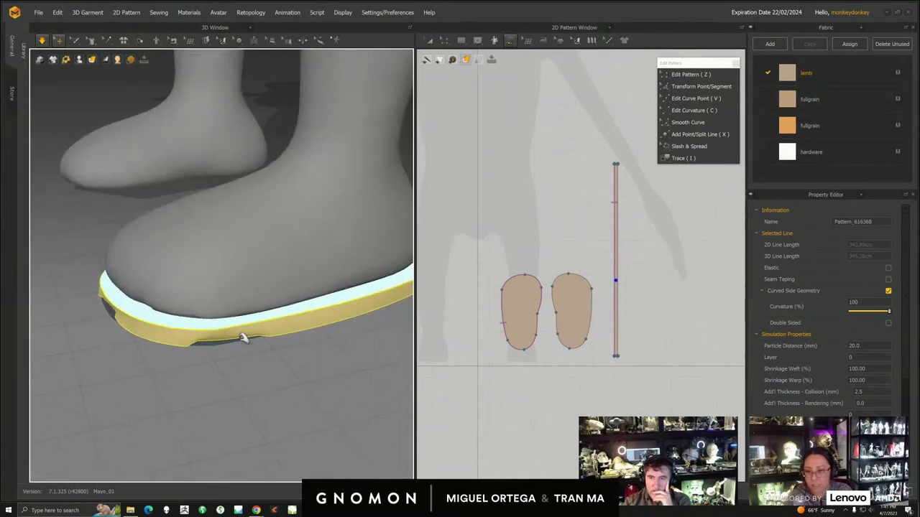
right_drag(213, 381, 117, 316)
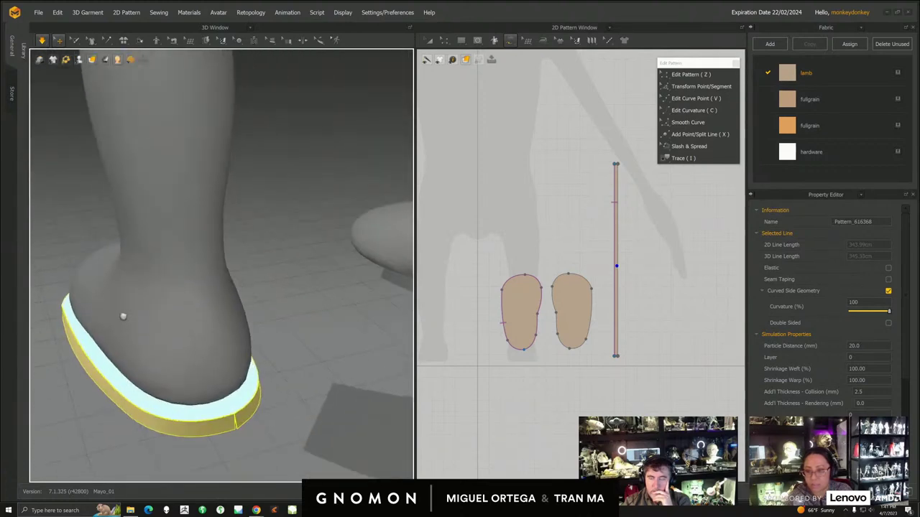
middle_drag(117, 316, 123, 234)
middle_drag(558, 335, 518, 363)
scroll(525, 347, up, 2)
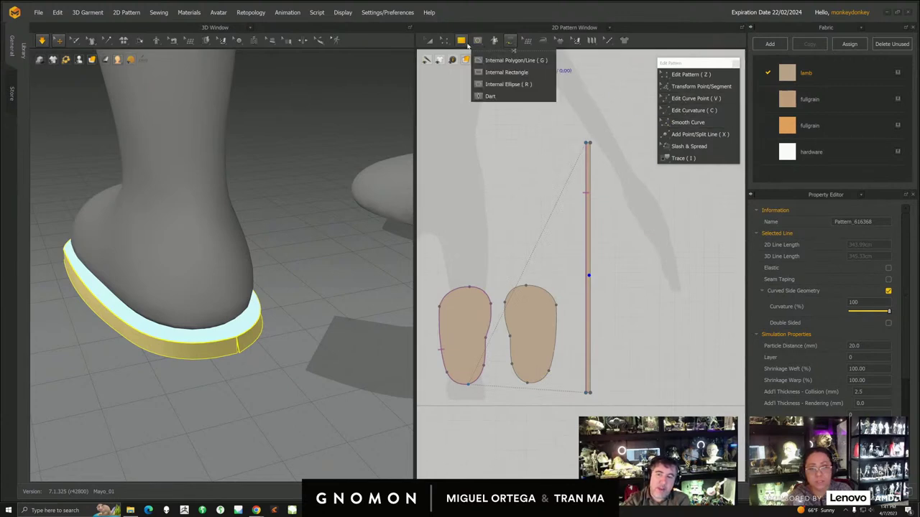
- Sew the strip's full right long edge to the lower sole's whole outline with Free Sewing, starting at the heel point
mouse_move(513, 44)
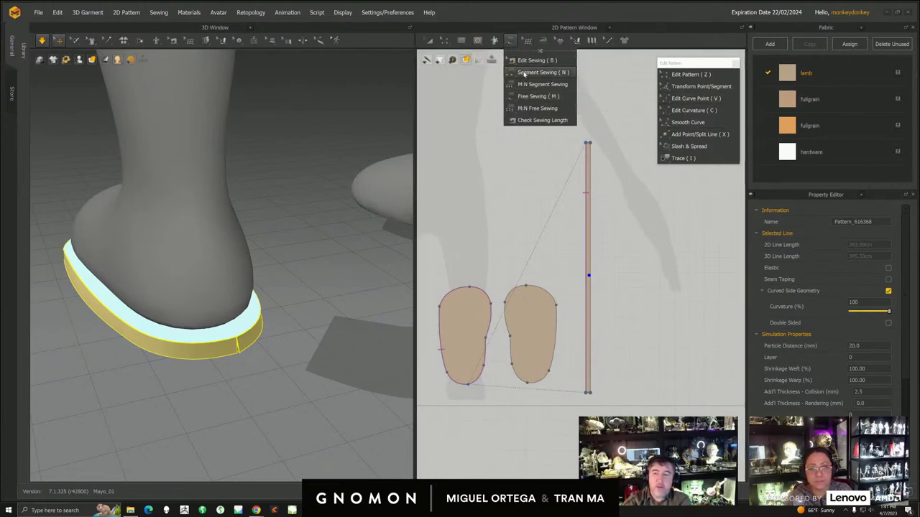
click(534, 97)
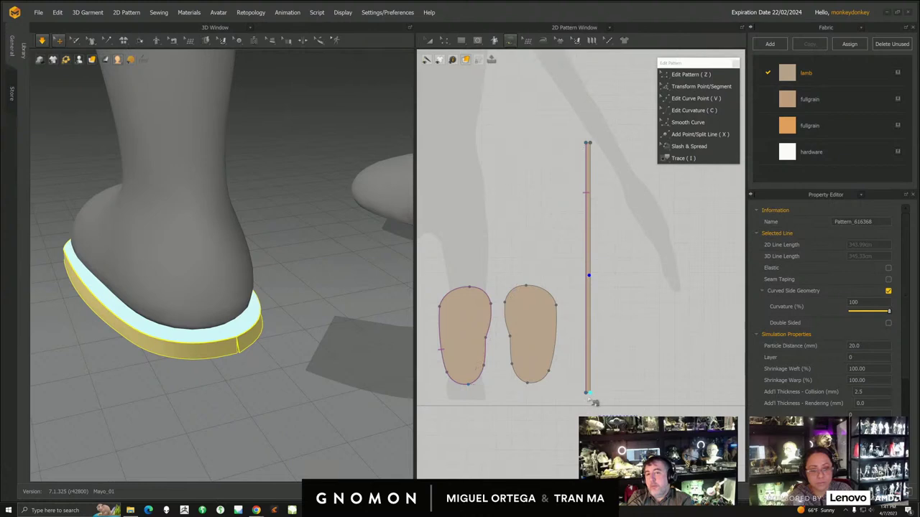
click(587, 144)
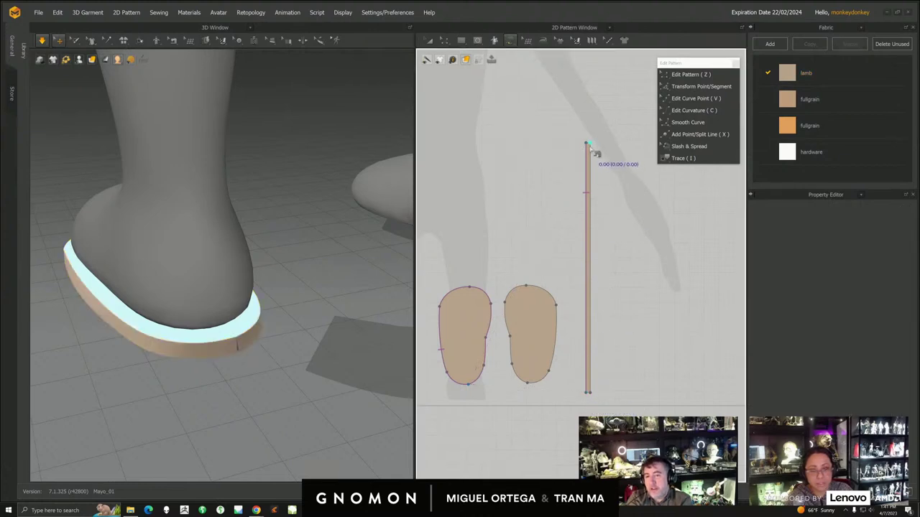
click(532, 386)
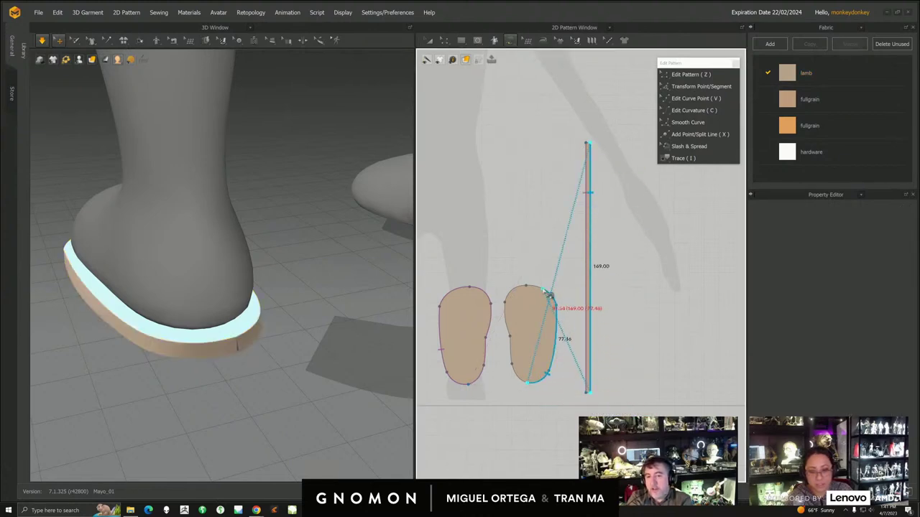
click(533, 388)
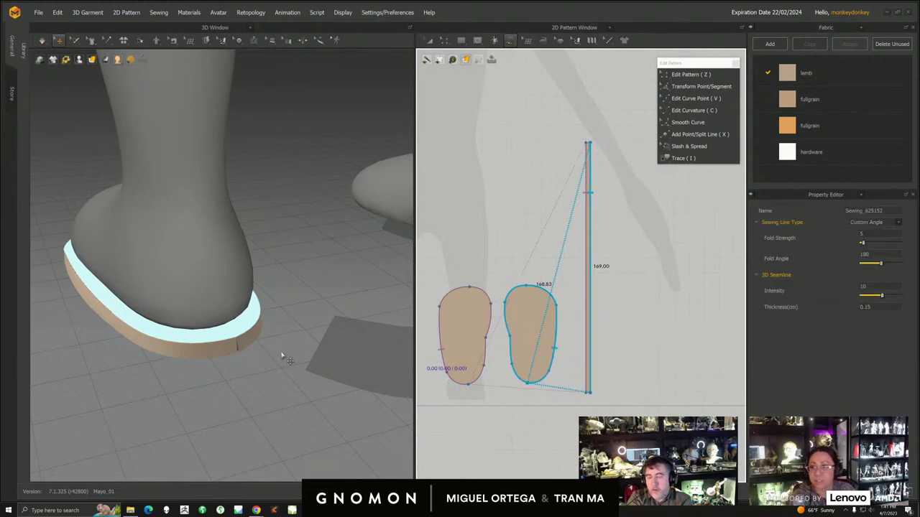
- Simulate the strip sewn between both soles and select it to check where its two ends meet at the heel
key(Escape)
right_drag(205, 322, 224, 321)
click(185, 303)
right_drag(322, 272, 303, 314)
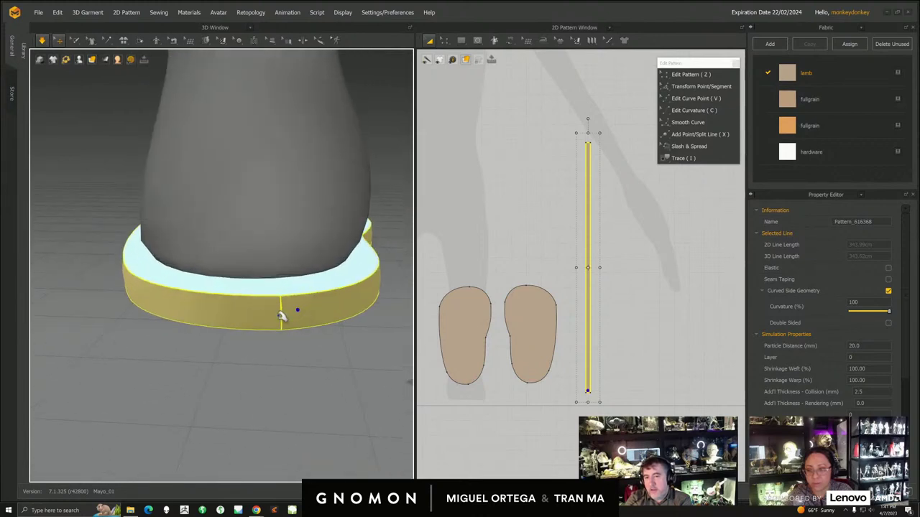
scroll(552, 298, up, 3)
middle_drag(553, 298, 520, 302)
scroll(529, 318, down, 2)
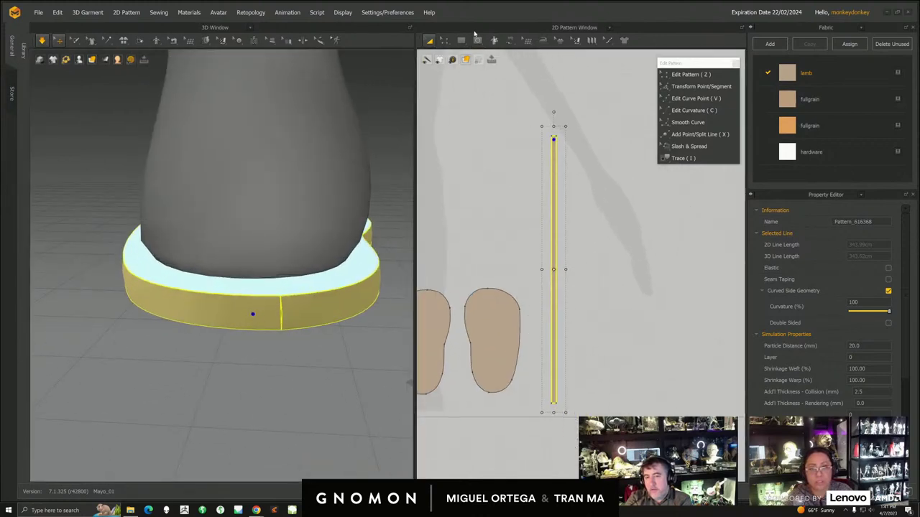
- Sew the strip's two short ends together with Segment Sewing
click(511, 43)
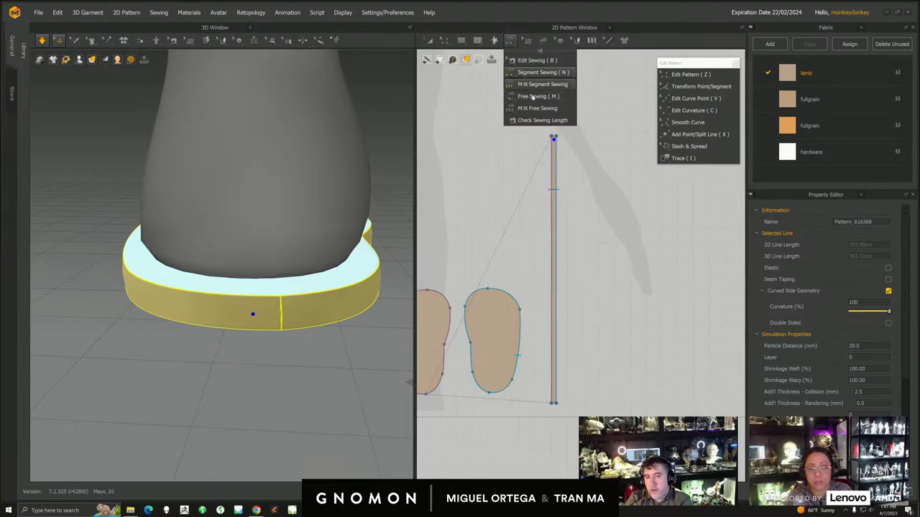
click(522, 75)
click(553, 137)
click(553, 402)
click(344, 316)
- Simulate to close the strip's end seam, stop the simulation and save the project
click(42, 42)
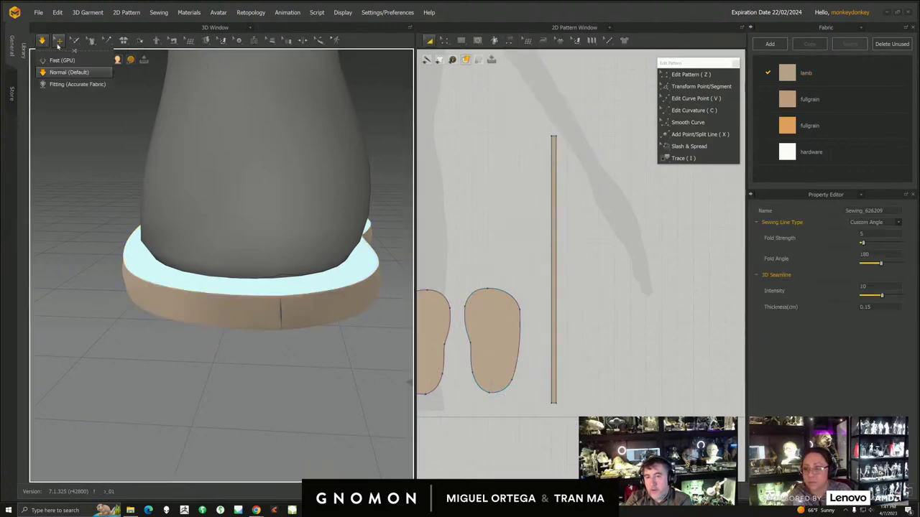
right_drag(285, 328, 258, 320)
scroll(305, 312, down, 5)
click(43, 41)
click(39, 12)
click(55, 57)
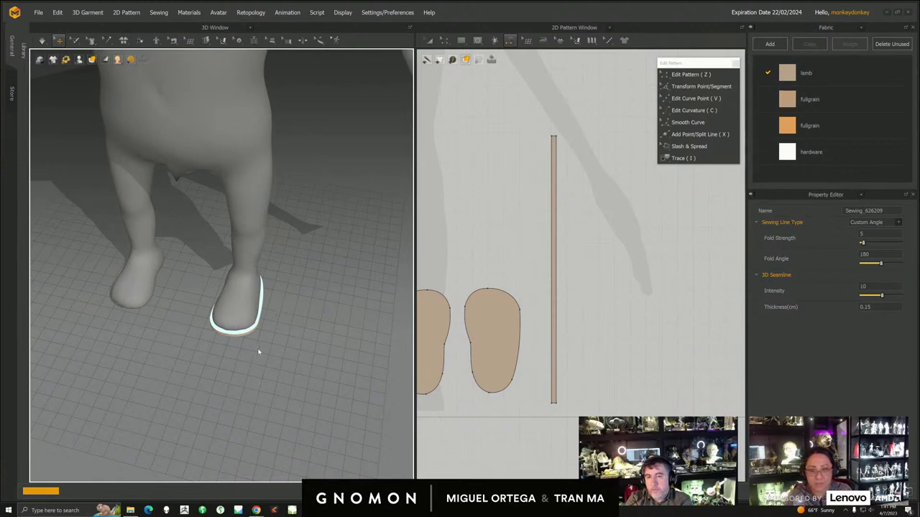
- Inspect the assembled sole around the foot in 3D and switch to the Transform Pattern tool
scroll(268, 348, up, 5)
right_drag(232, 349, 265, 286)
scroll(283, 312, down, 4)
middle_drag(454, 332, 560, 286)
scroll(526, 286, up, 3)
click(431, 41)
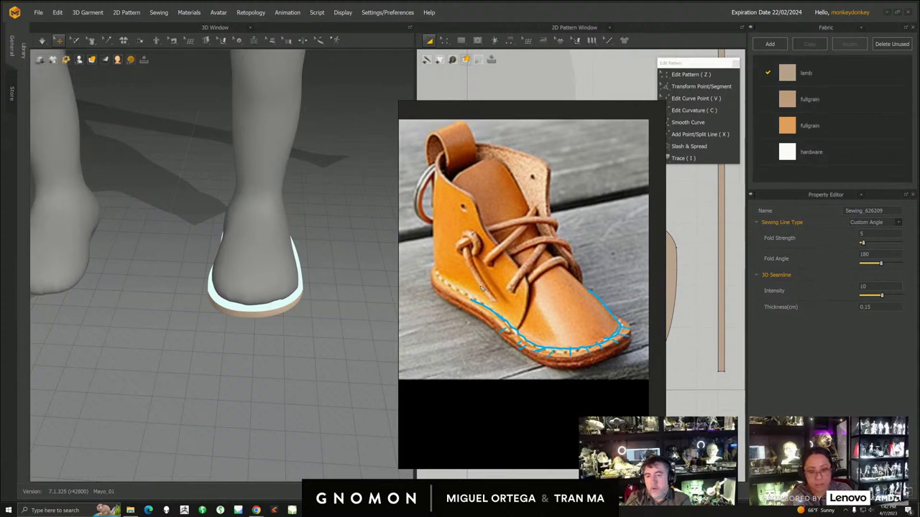
- Clear the annotations on the boot reference photo and examine the leather pattern templates on the reference board
key(Escape)
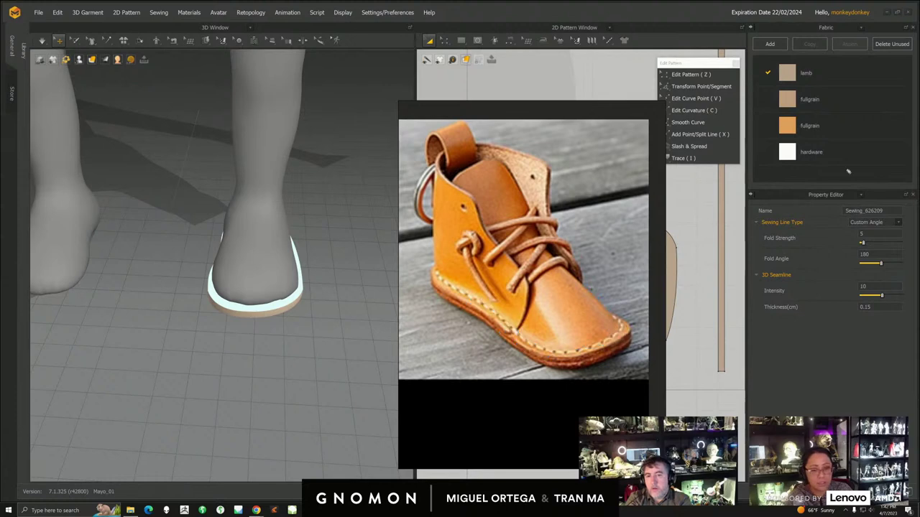
middle_drag(582, 123, 603, 109)
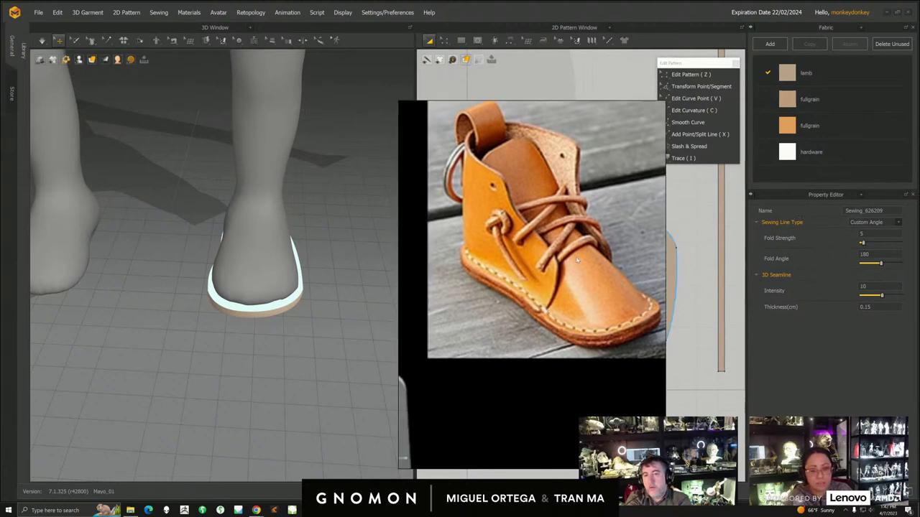
scroll(587, 259, down, 10)
middle_drag(579, 180, 539, 227)
drag(530, 227, 528, 227)
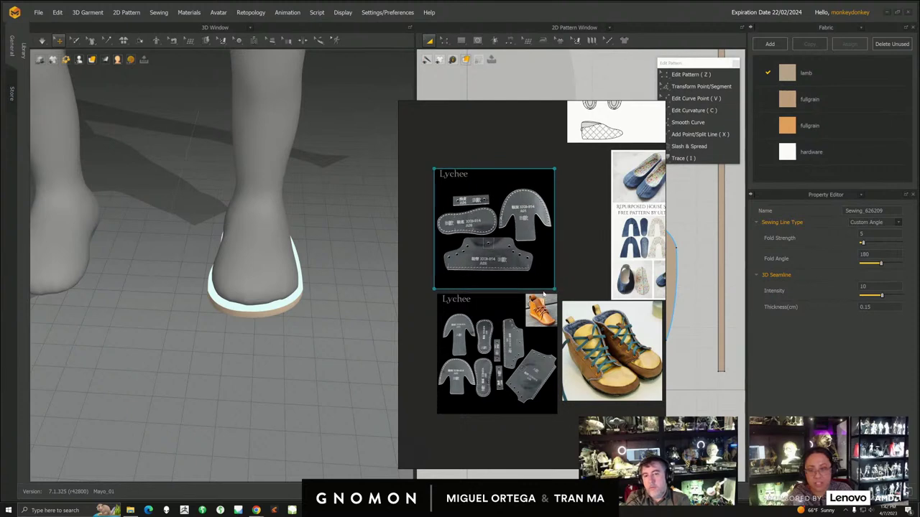
scroll(543, 283, up, 2)
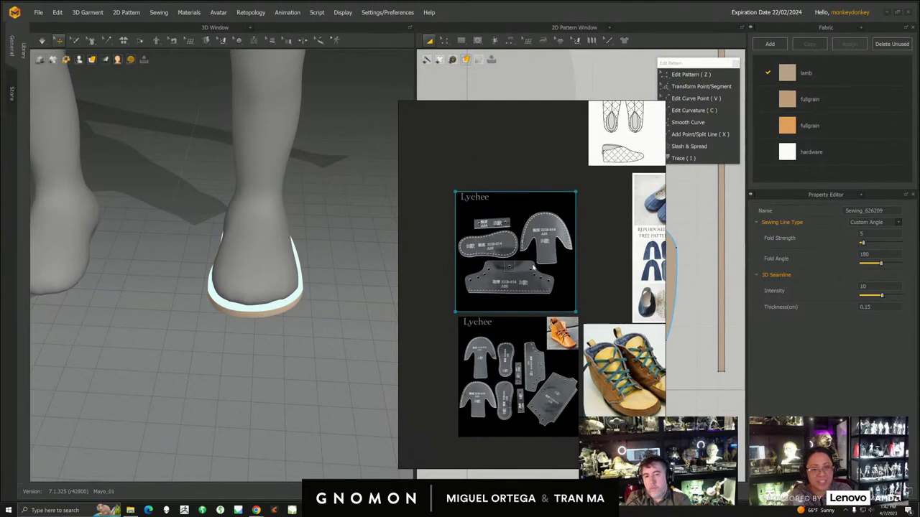
scroll(524, 269, down, 3)
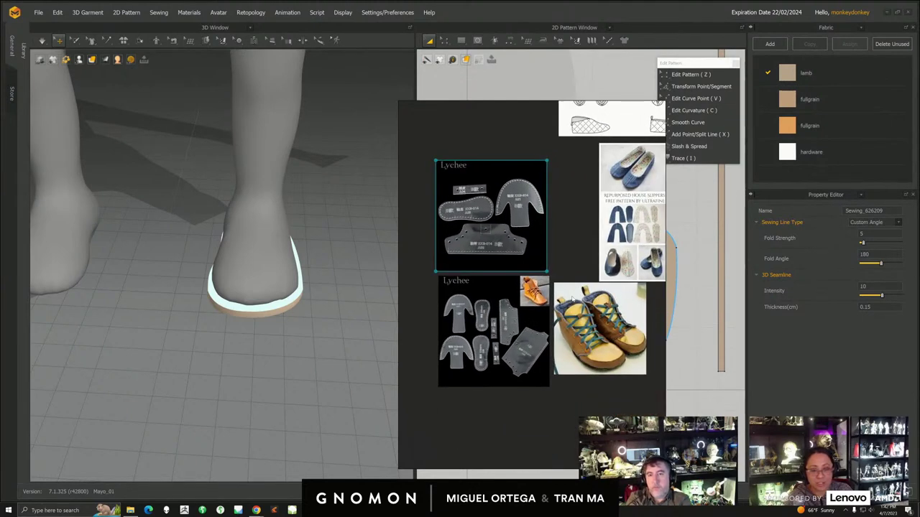
key(alt+Tab)
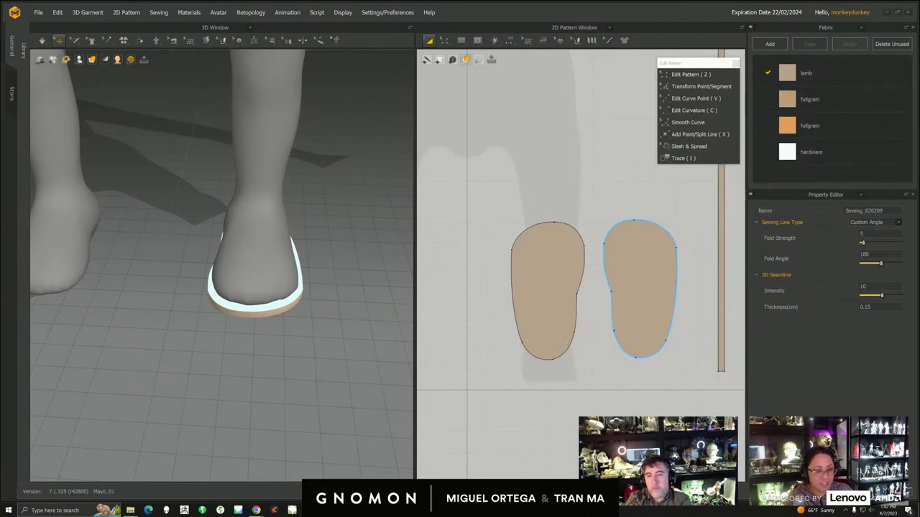
- Select the entire outline of the left sole pattern with the Edit Pattern tool
scroll(579, 240, up, 2)
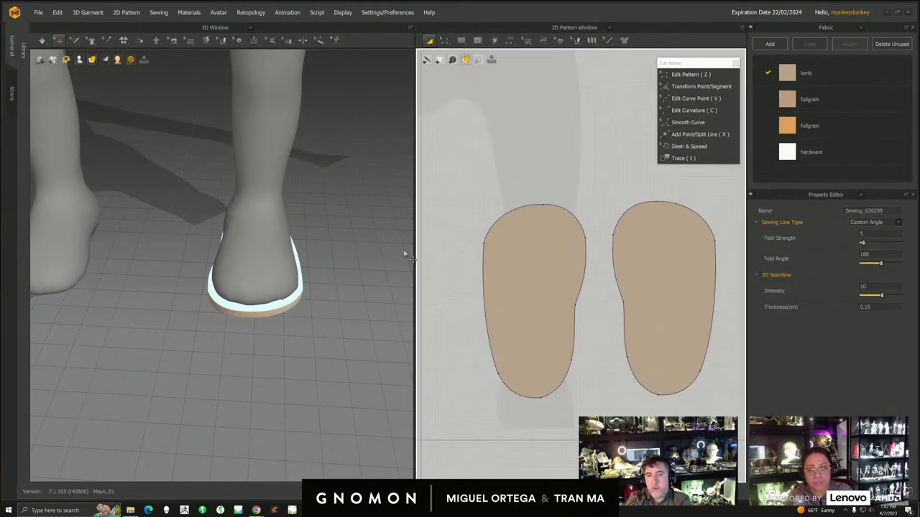
click(285, 310)
click(620, 170)
click(445, 42)
click(445, 41)
click(569, 214)
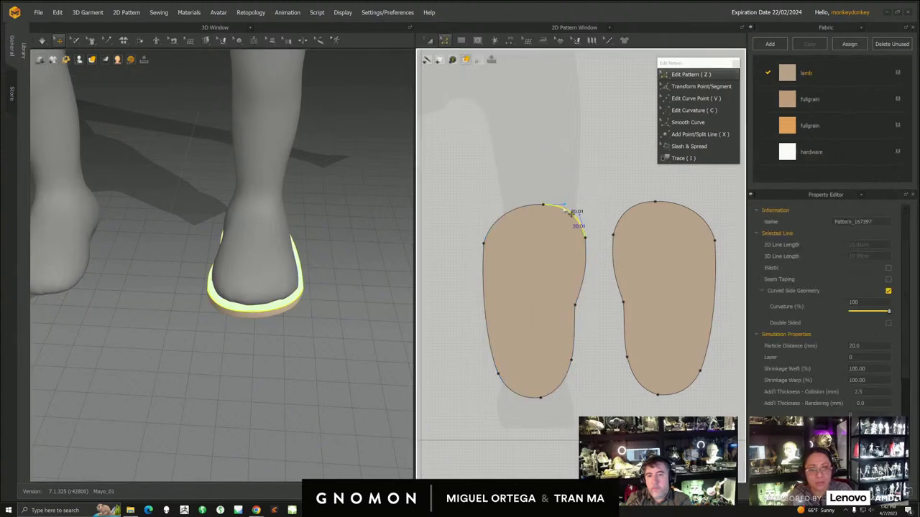
double_click(568, 214)
- Toggle the 3D garment's internal line display and view the sole from the side of the foot
click(343, 14)
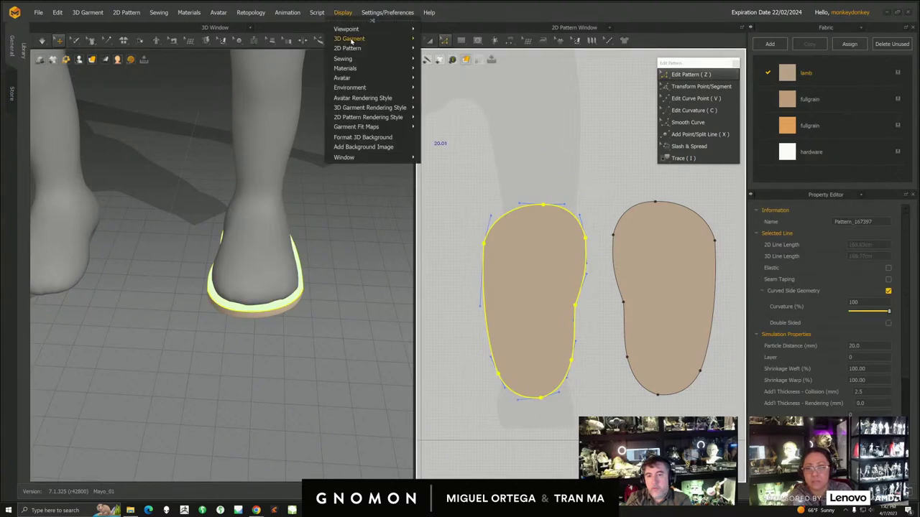
mouse_move(352, 39)
click(454, 82)
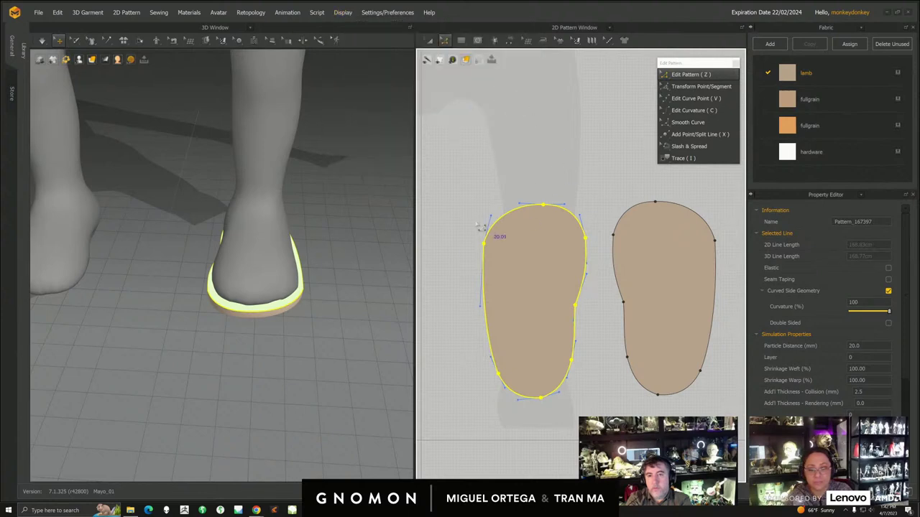
scroll(306, 292, up, 3)
right_drag(306, 292, 318, 294)
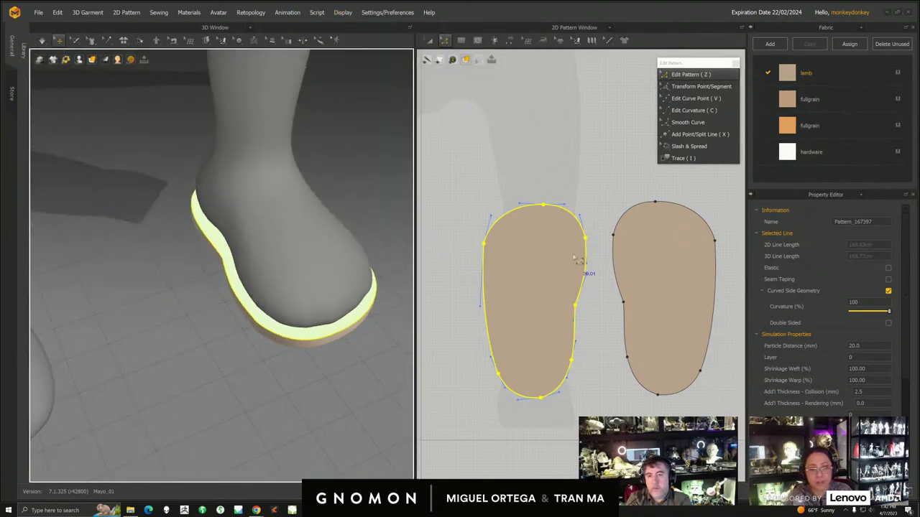
- Offset the left sole pattern's whole outline inward as an internal line at a distance of 2.50 cm
click(579, 176)
click(567, 214)
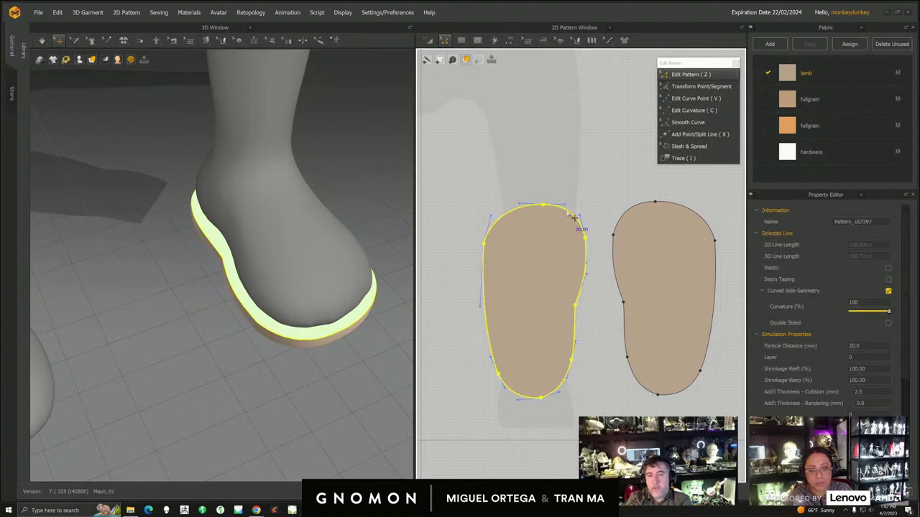
right_click(572, 216)
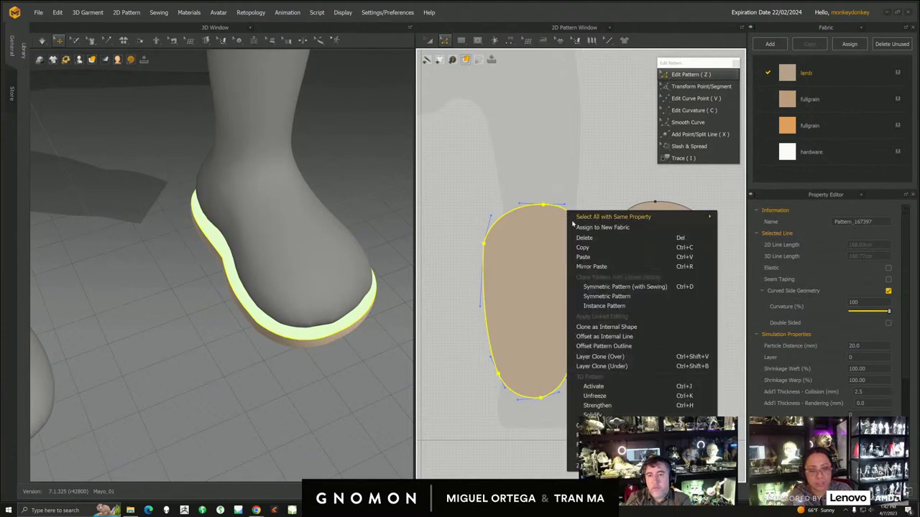
click(612, 337)
drag(478, 185, 440, 188)
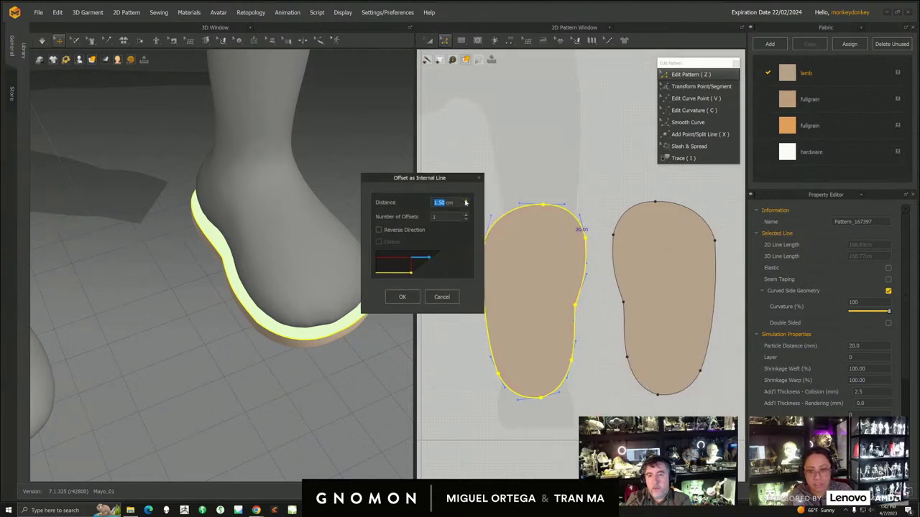
click(402, 297)
- Show internal lines on the 3D garment and inspect the offset line around the foot on the sole
right_drag(316, 342, 278, 320)
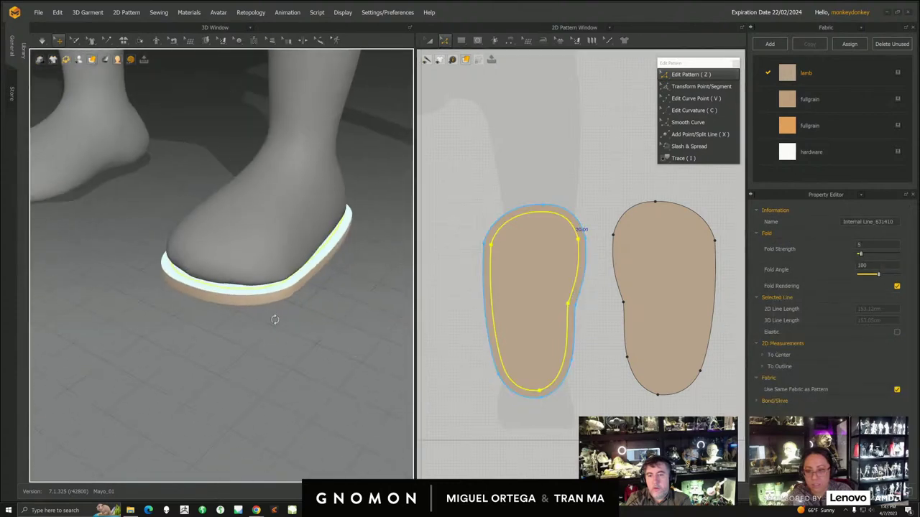
scroll(302, 340, up, 3)
middle_drag(310, 345, 267, 336)
scroll(267, 336, up, 3)
scroll(309, 336, up, 3)
right_drag(341, 335, 298, 335)
click(343, 336)
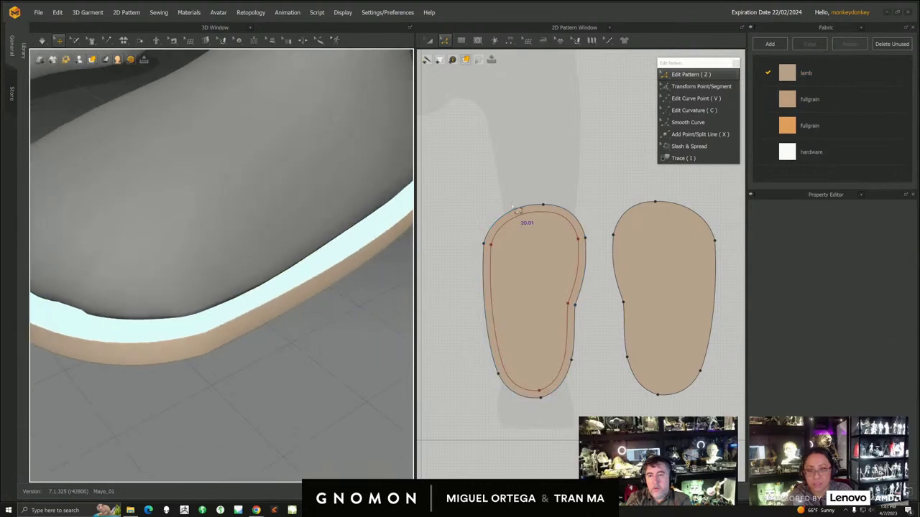
click(387, 12)
mouse_move(343, 12)
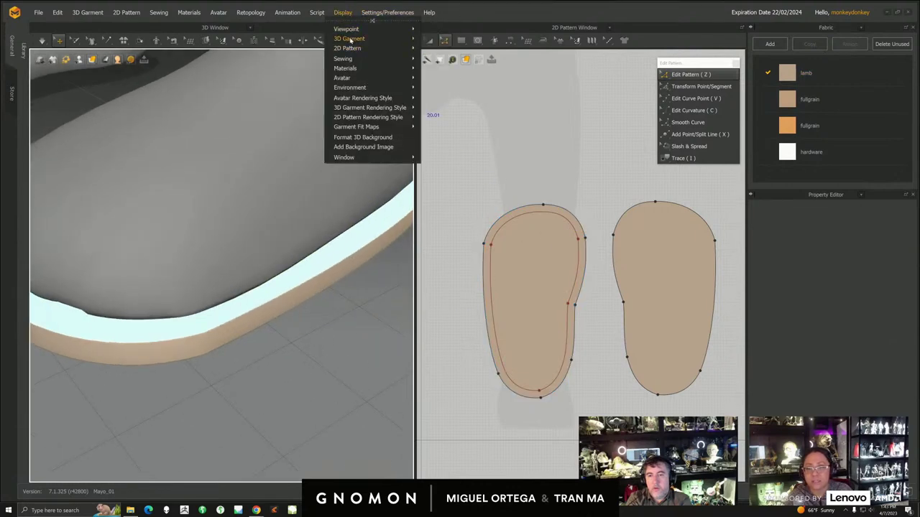
mouse_move(350, 39)
click(445, 82)
scroll(266, 291, down, 5)
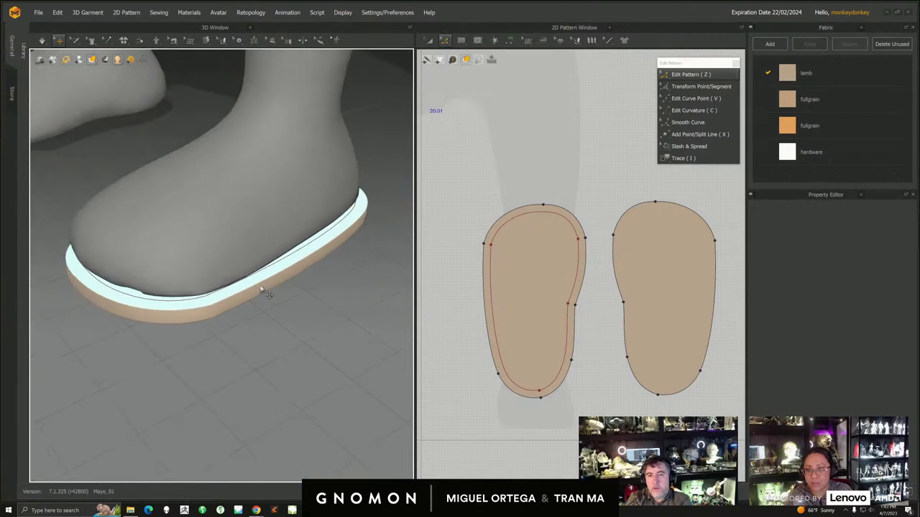
right_drag(263, 290, 255, 269)
right_drag(275, 267, 262, 242)
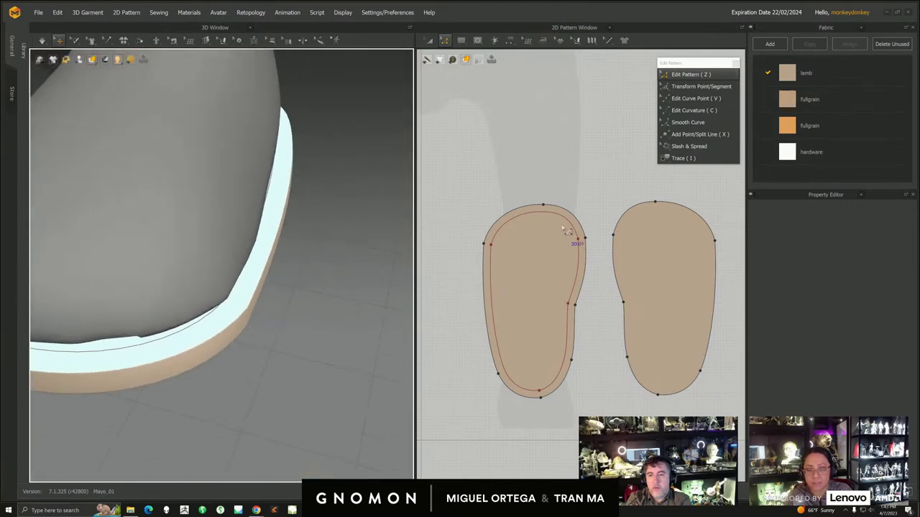
- Delete the offset internal line from the left sole pattern
click(570, 224)
click(429, 41)
click(495, 111)
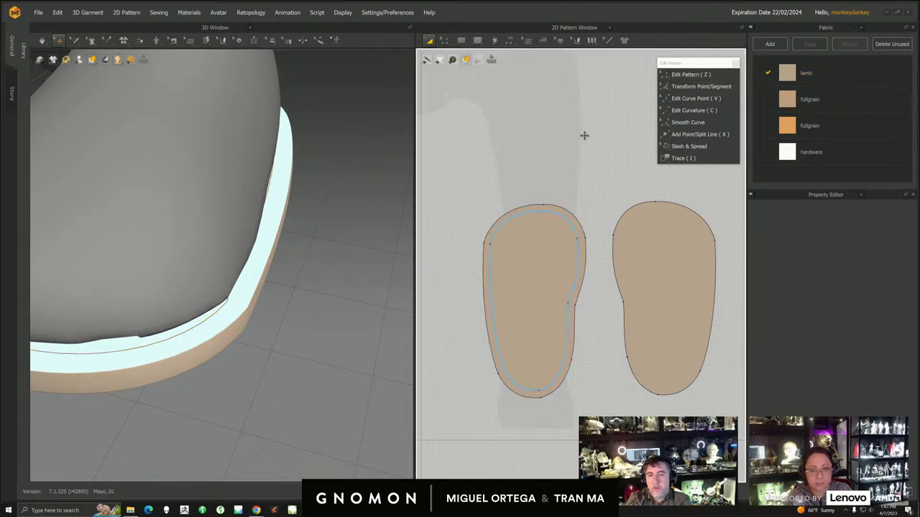
click(543, 251)
key(Delete)
- Offset the left sole pattern's outline as an internal line at 2.40 cm and check it against the foot
key(z)
click(559, 205)
right_click(557, 209)
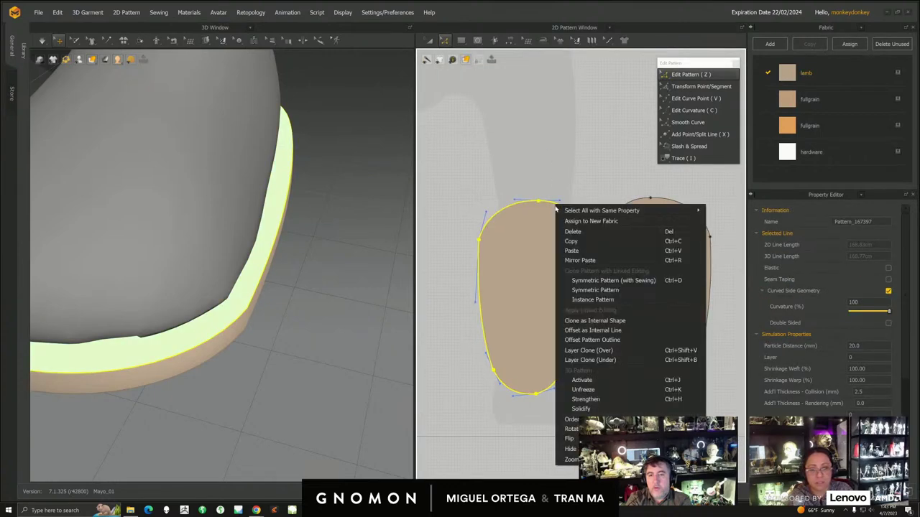
click(591, 330)
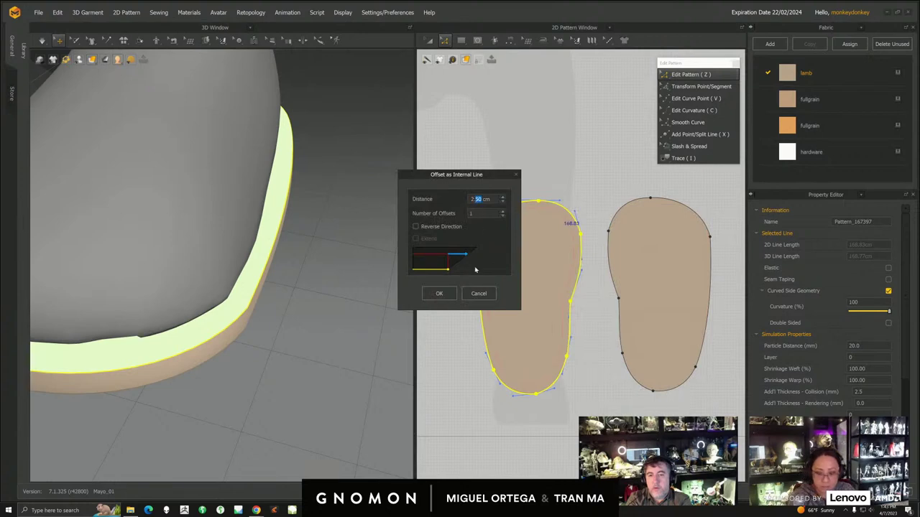
click(442, 294)
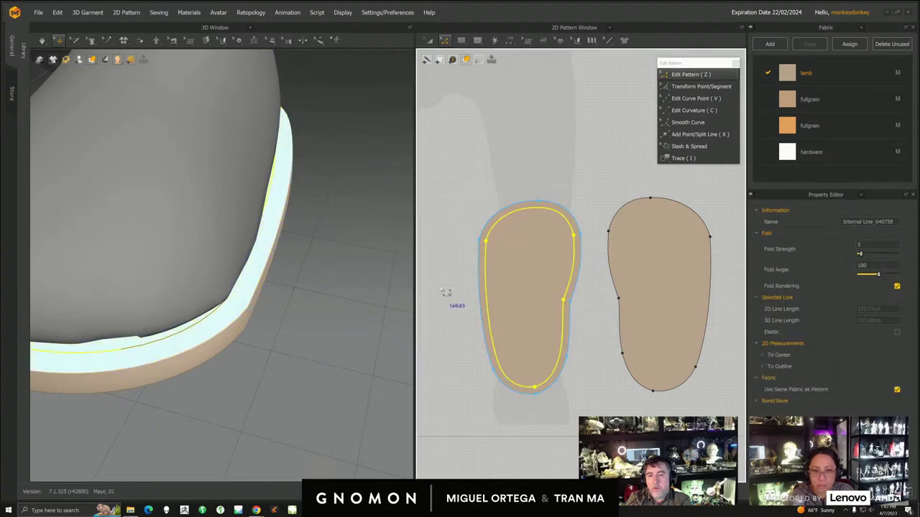
middle_drag(445, 283, 461, 290)
click(464, 294)
right_drag(291, 318, 248, 307)
click(591, 245)
right_click(591, 223)
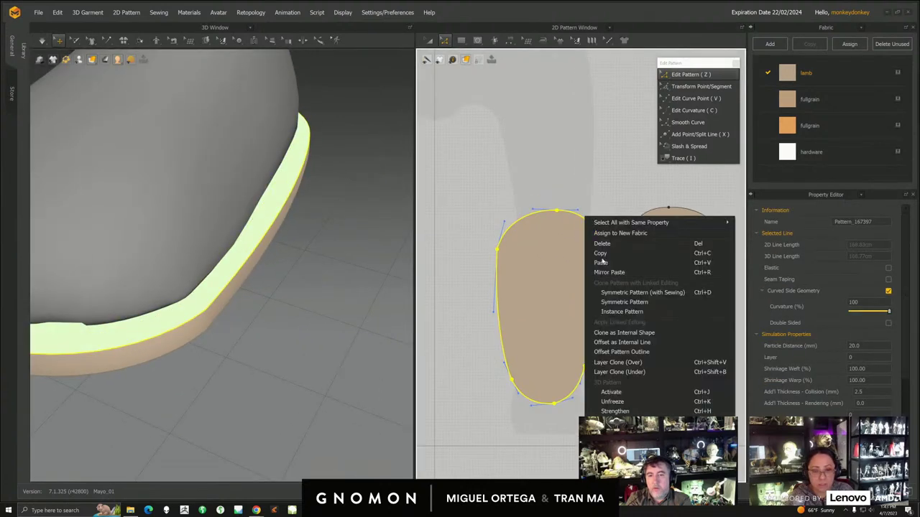
click(623, 333)
key(Escape)
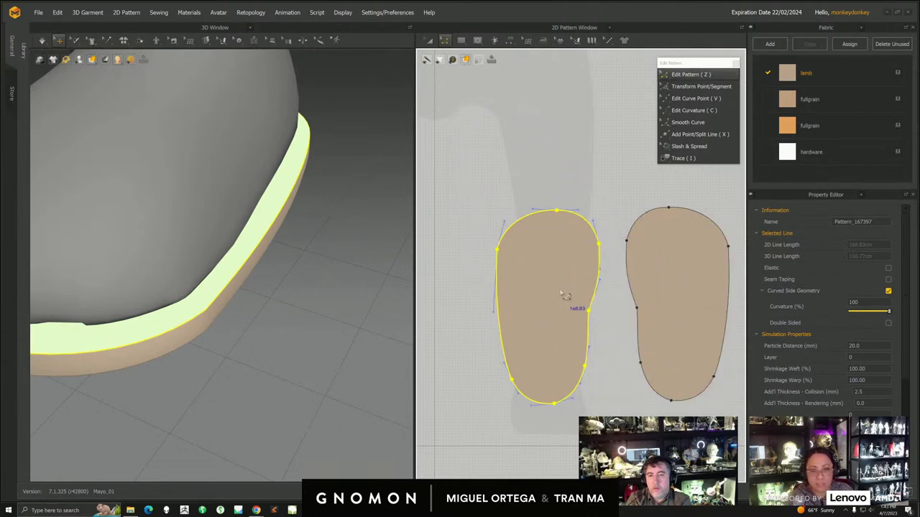
right_click(563, 288)
- Offset the left sole pattern's outline as an internal line at a distance slightly under 2.40 cm and check it against the foot
click(590, 224)
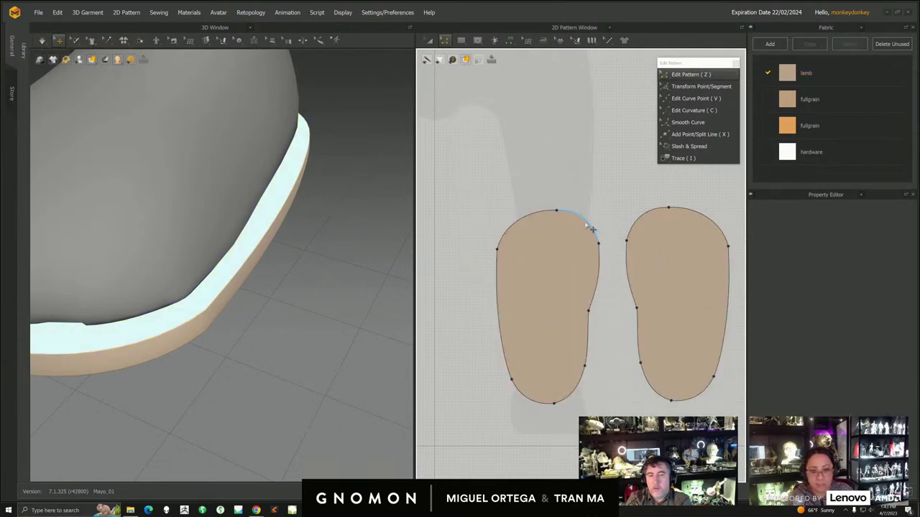
click(590, 228)
right_click(588, 223)
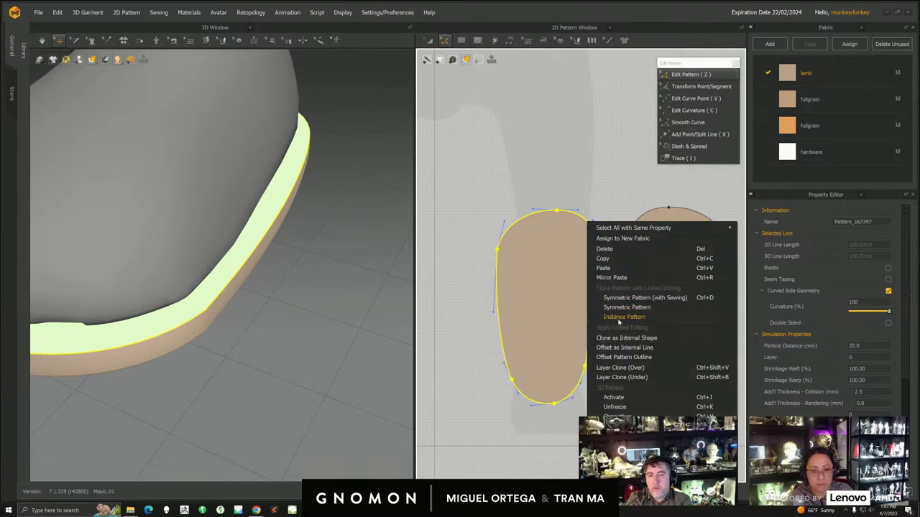
click(619, 339)
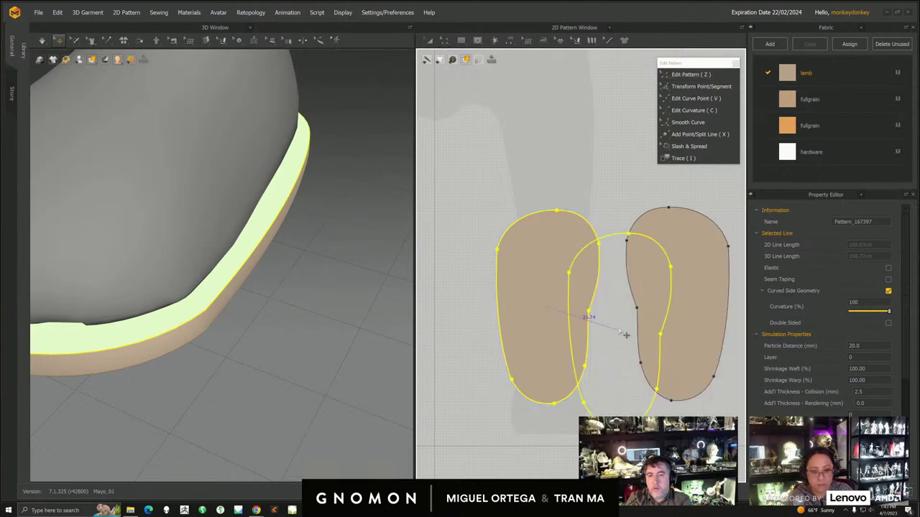
right_click(584, 219)
click(616, 340)
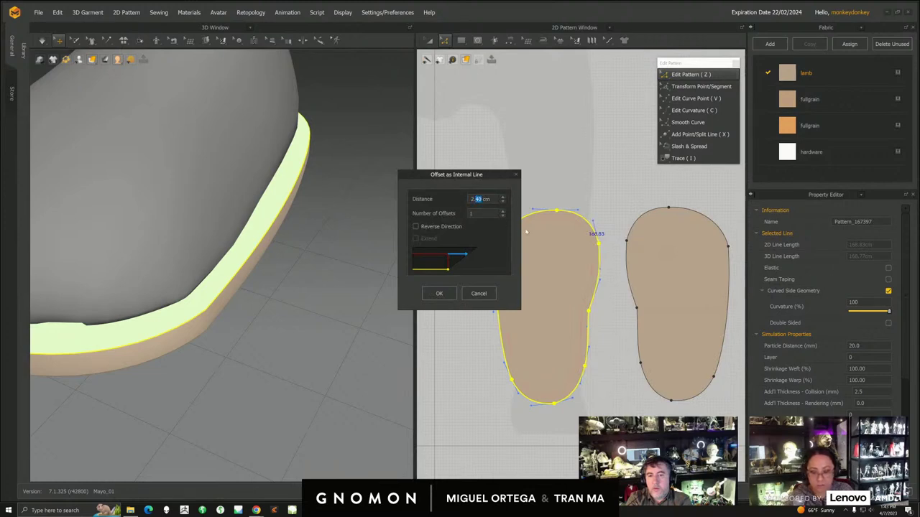
click(439, 293)
right_drag(242, 335, 293, 353)
scroll(511, 328, down, 2)
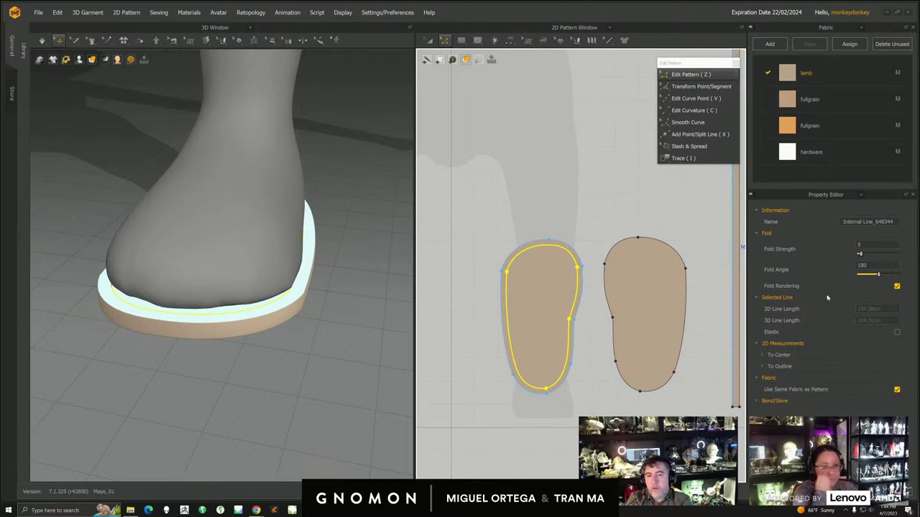
right_drag(300, 319, 297, 328)
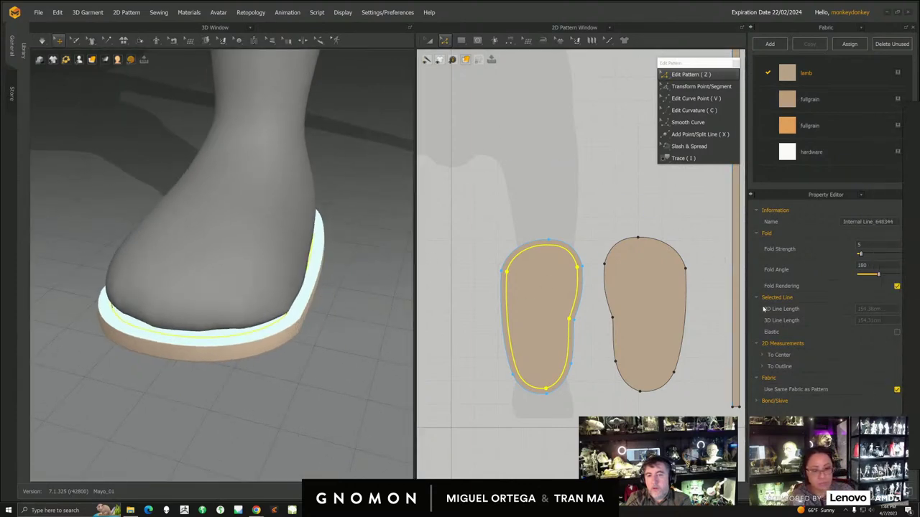
- Examine the toe upper and side panel templates of the Lychee pattern on the reference board
right_drag(919, 284, 604, 226)
scroll(611, 226, up, 3)
middle_drag(587, 238, 566, 278)
scroll(579, 273, up, 3)
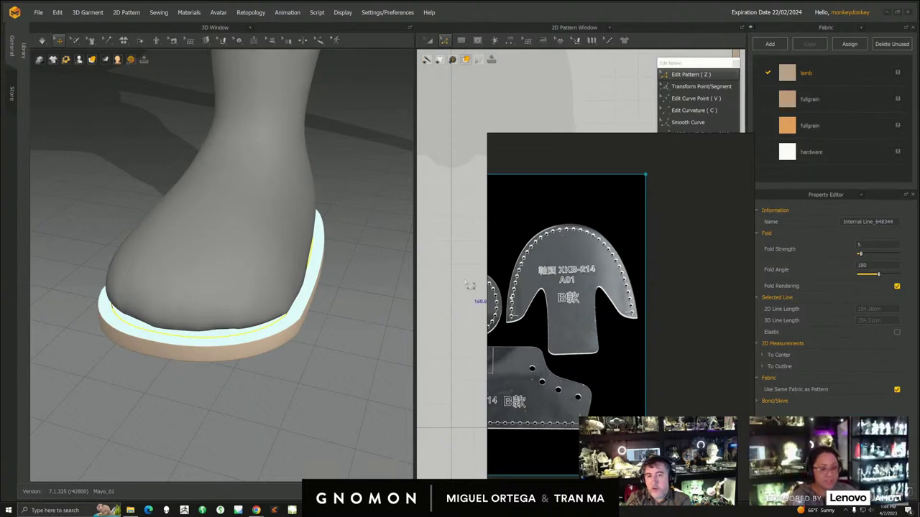
scroll(602, 356, down, 3)
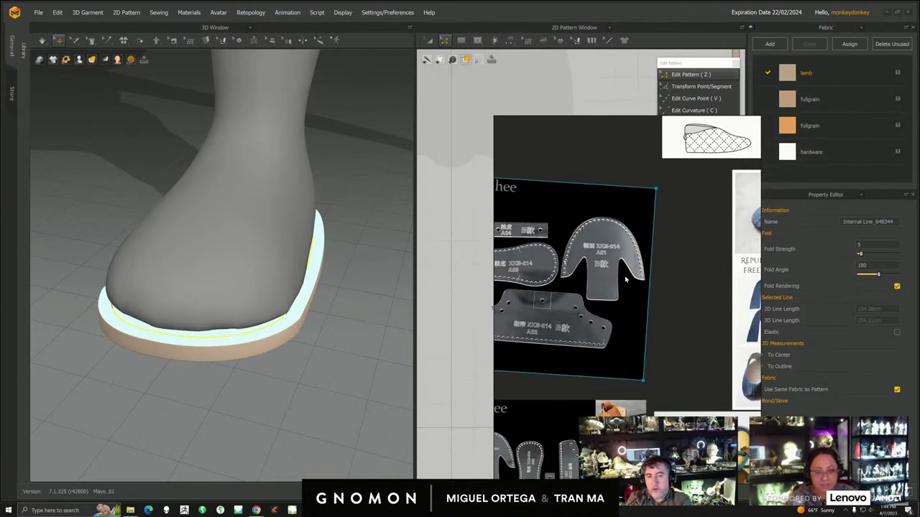
scroll(624, 282, down, 4)
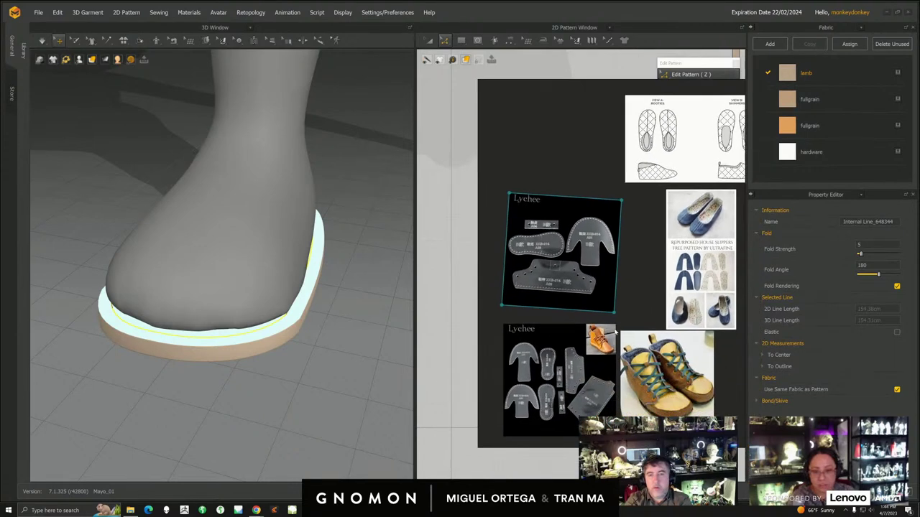
scroll(580, 284, up, 5)
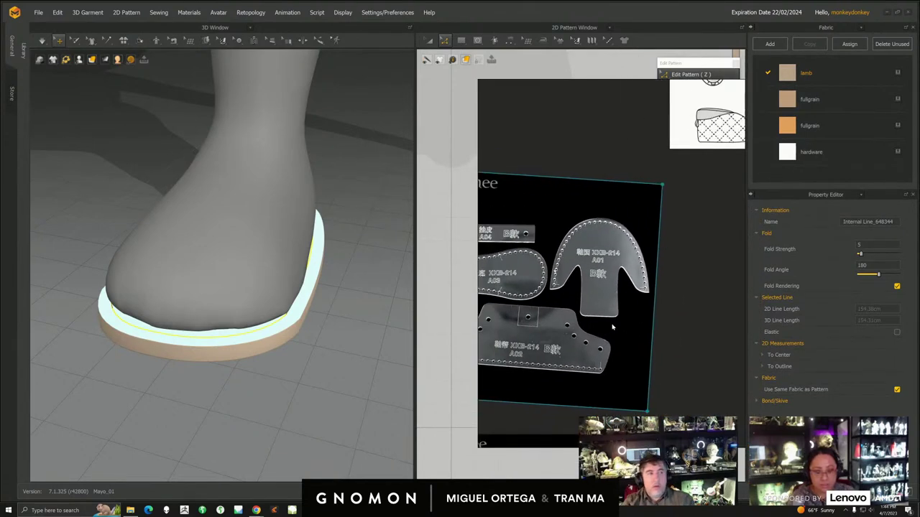
- Examine the brown and yellow lace-up boots photo on the reference board and undo the outline sketched over it
scroll(611, 329, down, 3)
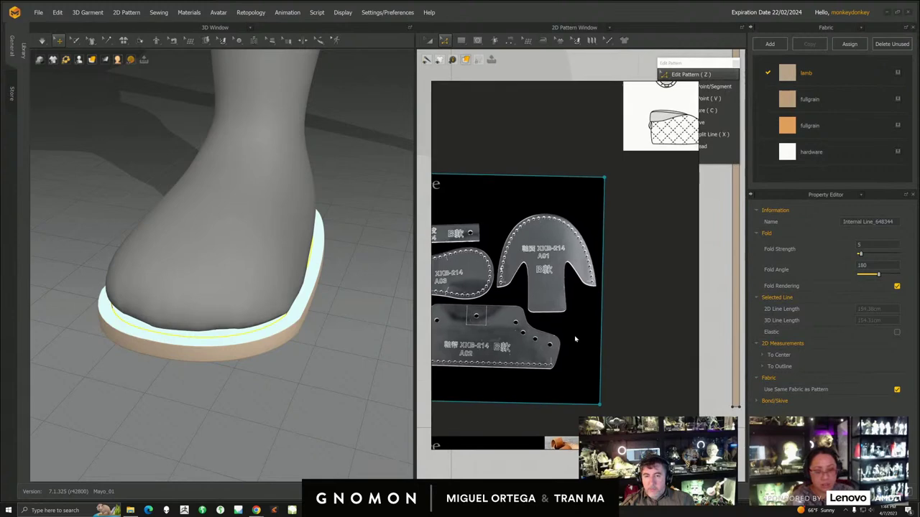
mouse_move(574, 337)
middle_down()
mouse_move(592, 291)
mouse_move(590, 328)
middle_up()
scroll(578, 309, up, 2)
middle_drag(580, 381, 434, 233)
scroll(457, 259, up, 2)
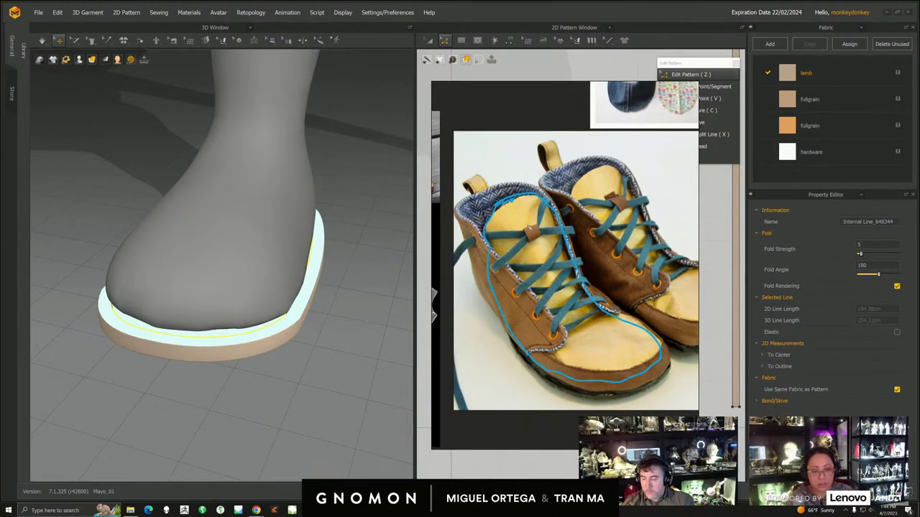
key(ctrl+z)
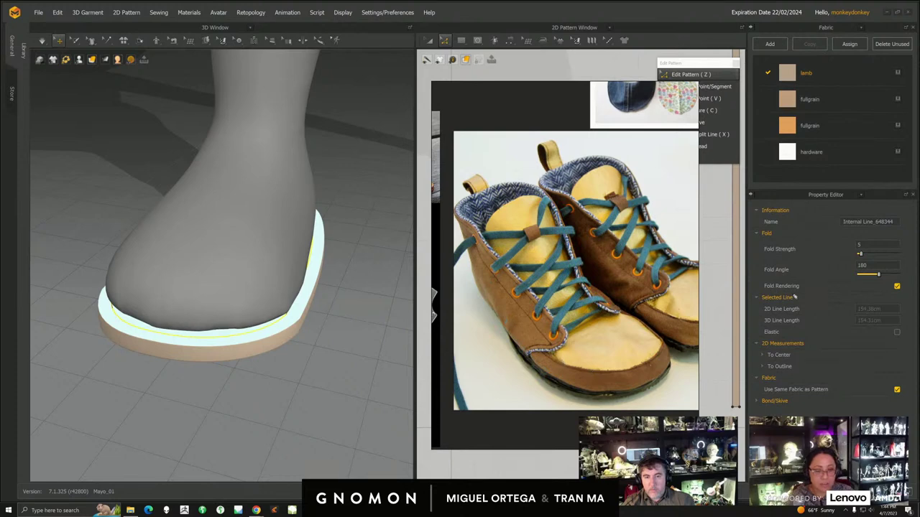
middle_drag(445, 247, 599, 332)
scroll(548, 295, up, 7)
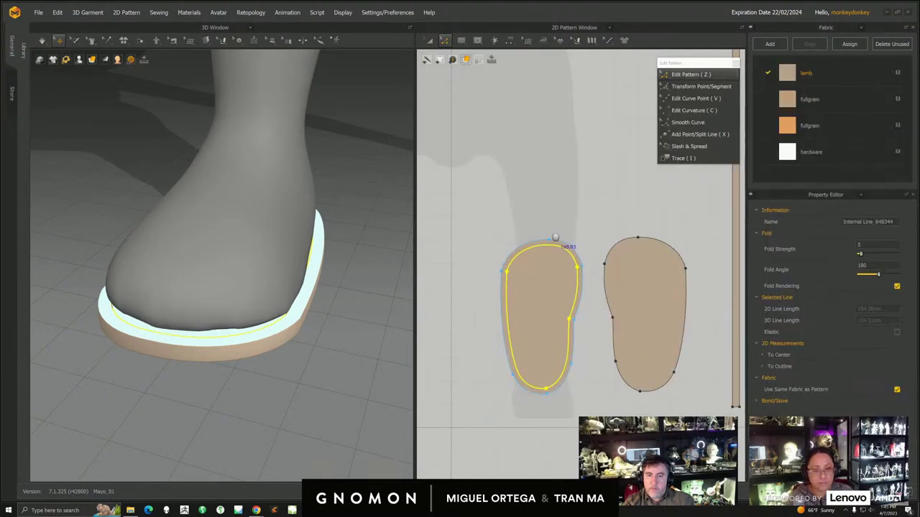
- Inspect the inset line on the left sole against the foot's heel and arch in 3D and in the 2D pattern
right_drag(301, 294, 240, 355)
click(291, 304)
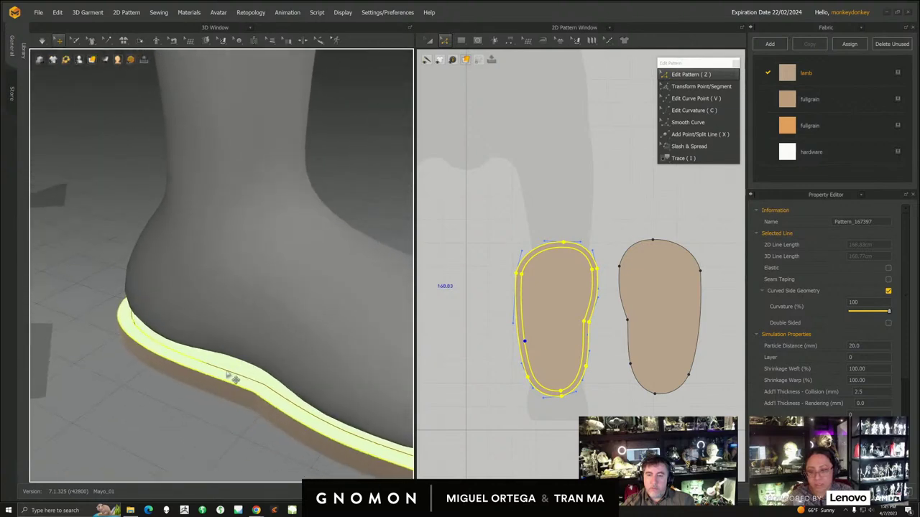
right_drag(264, 384, 269, 349)
click(263, 347)
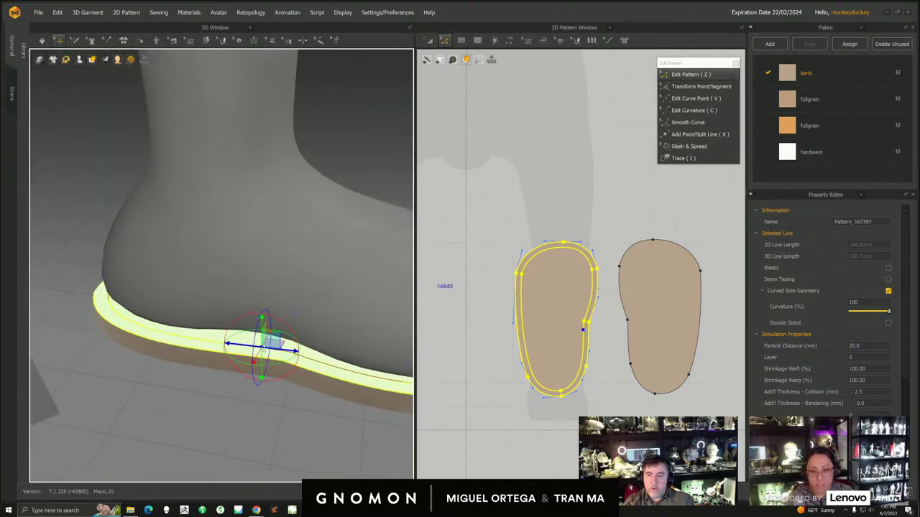
scroll(532, 375, up, 2)
scroll(510, 368, up, 1)
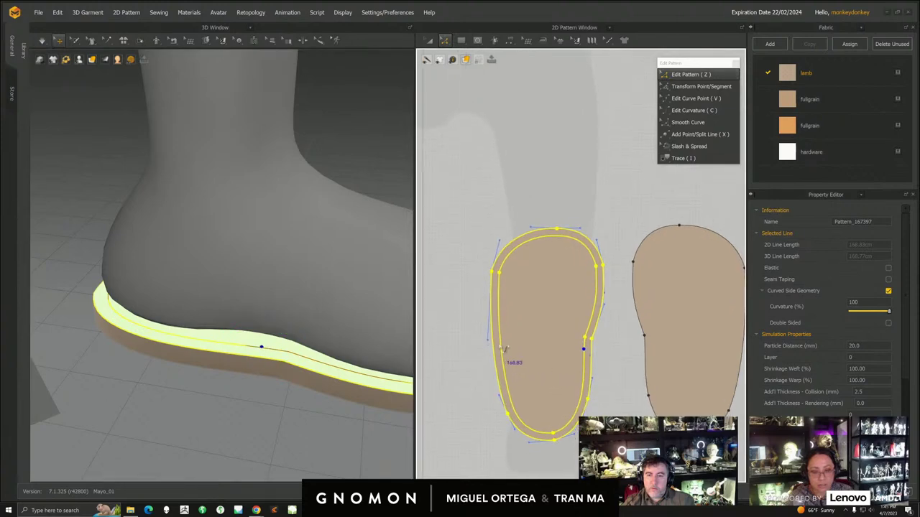
scroll(522, 316, up, 2)
scroll(524, 320, down, 2)
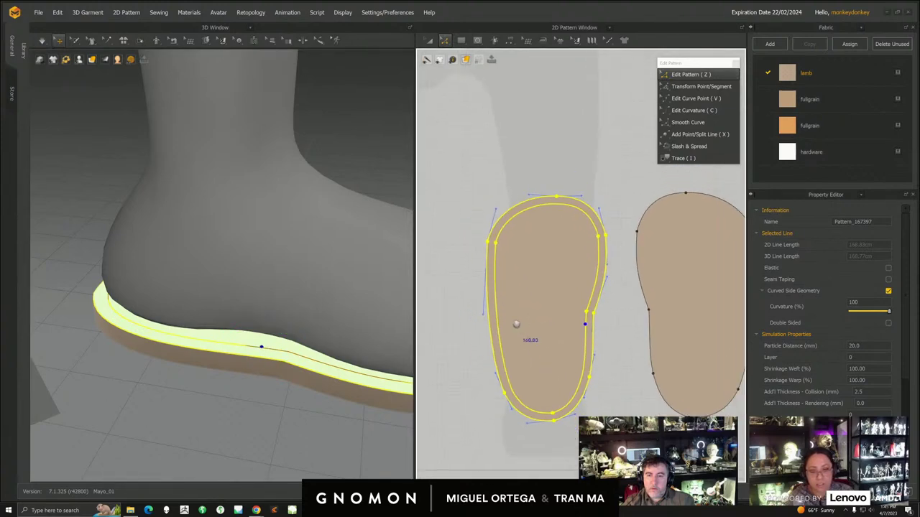
scroll(562, 268, down, 2)
scroll(563, 268, down, 2)
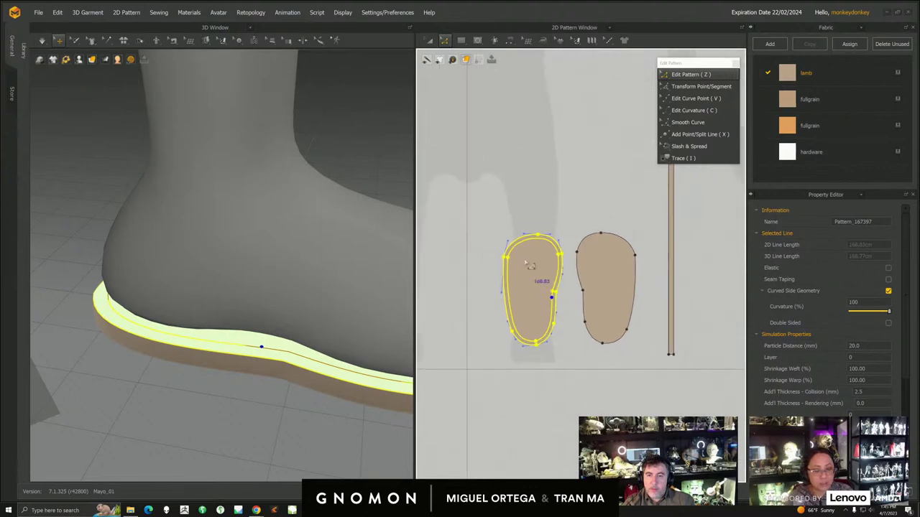
- Draw a horizontal rectangular strip pattern about 86 cm long and 5.5 cm high above the two sole patterns
click(461, 40)
scroll(515, 227, up, 3)
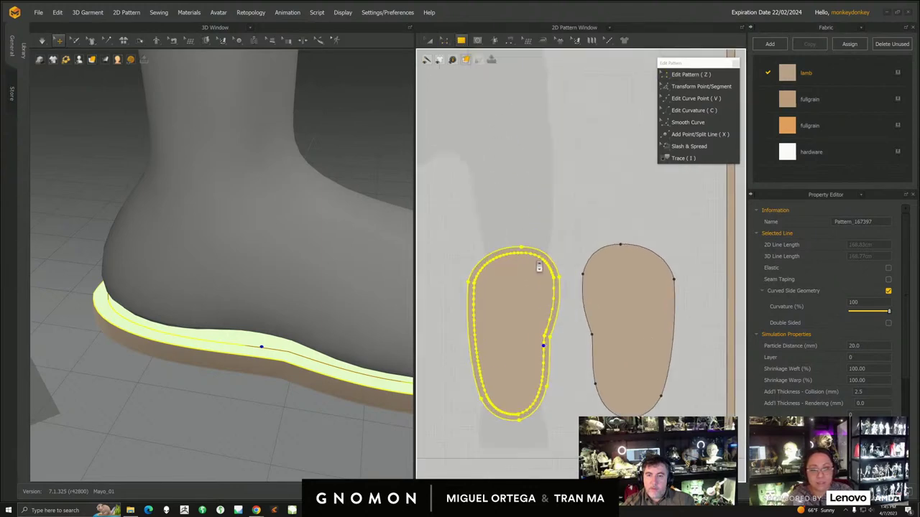
drag(493, 195, 715, 208)
scroll(526, 194, down, 1)
click(429, 40)
scroll(602, 272, down, 1)
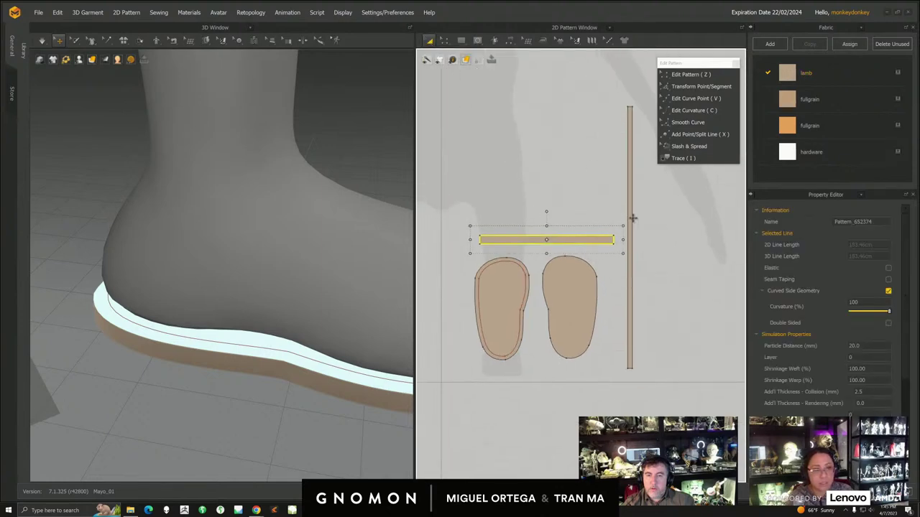
- Reposition the new strip above the sole patterns and assign the tan fullgrain fabric to it
middle_drag(515, 248, 552, 260)
drag(616, 253, 589, 244)
click(835, 100)
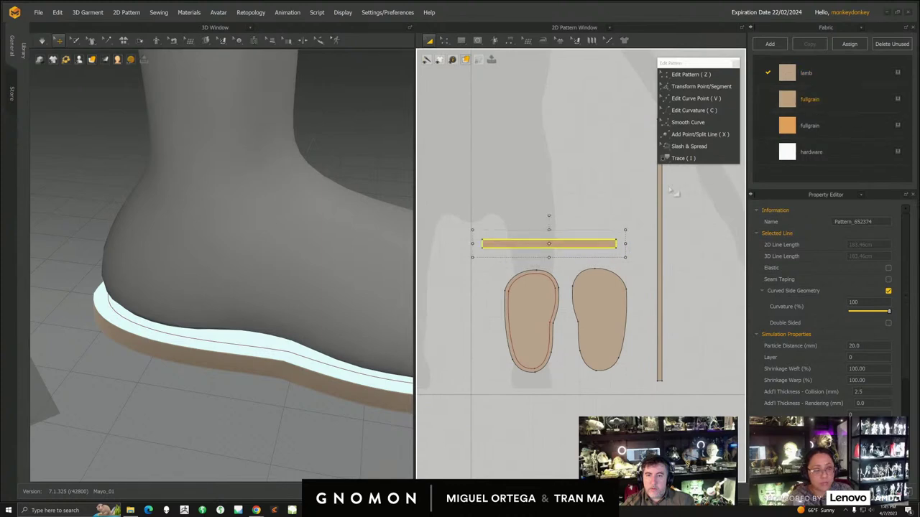
scroll(554, 221, up, 2)
scroll(543, 229, down, 2)
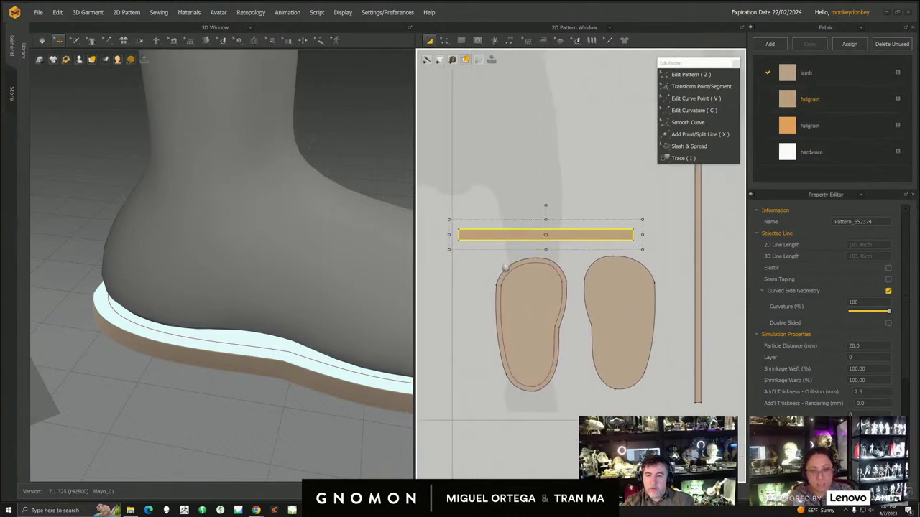
- Move the strip in 3D down to the foot with the sole and place it across the front of the toe
scroll(316, 370, down, 10)
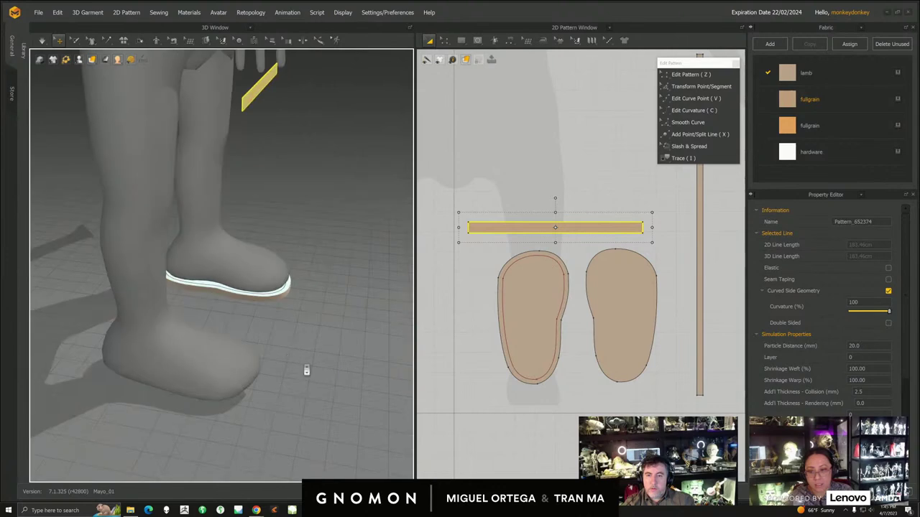
right_drag(308, 376, 252, 292)
middle_drag(253, 292, 283, 324)
click(272, 197)
scroll(275, 198, up, 1)
drag(274, 168, 271, 263)
scroll(300, 315, up, 5)
drag(333, 325, 369, 350)
right_drag(298, 324, 322, 296)
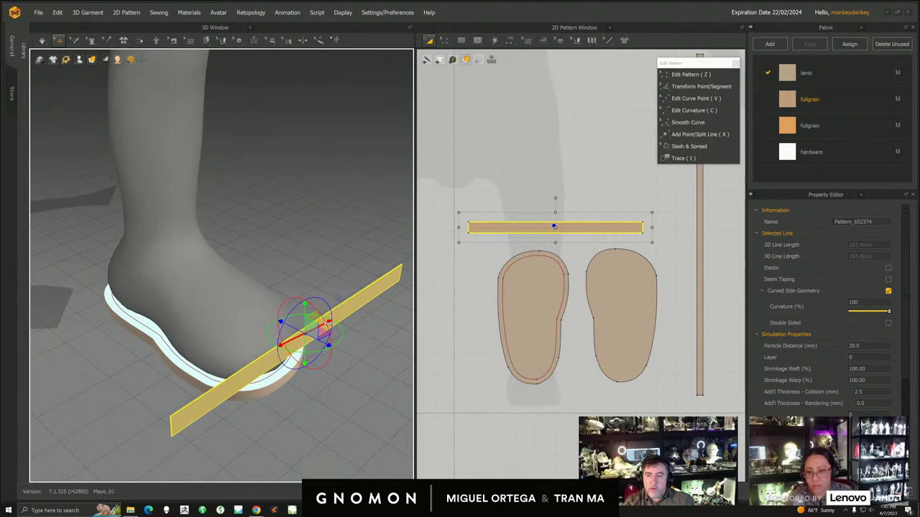
drag(328, 324, 312, 335)
- Move the strip pattern farther above the soles in the 2D layout to leave room for sewing
mouse_move(518, 273)
middle_down()
mouse_move(507, 271)
mouse_move(525, 276)
middle_up()
scroll(525, 275, up, 1)
drag(589, 223, 553, 204)
middle_drag(552, 204, 562, 229)
drag(560, 228, 579, 215)
right_drag(282, 332, 260, 329)
middle_drag(516, 243, 496, 218)
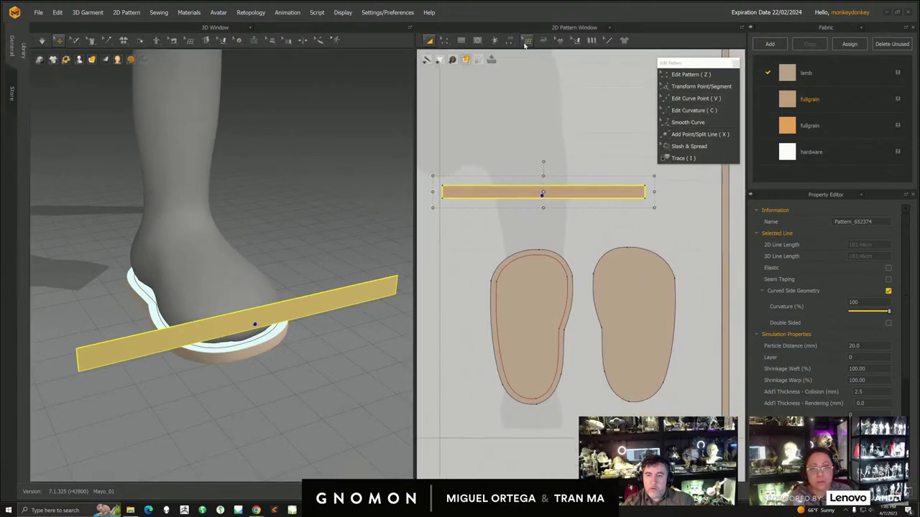
- Choose Free Sewing and pick points on the strip's end and the sole's arch in 3D to match them with 2D
click(511, 41)
click(532, 96)
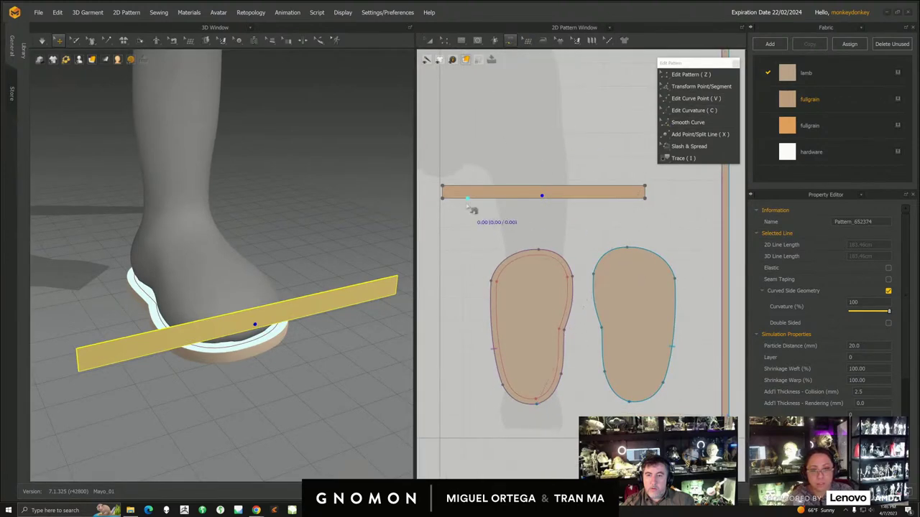
middle_drag(248, 317, 286, 290)
click(133, 338)
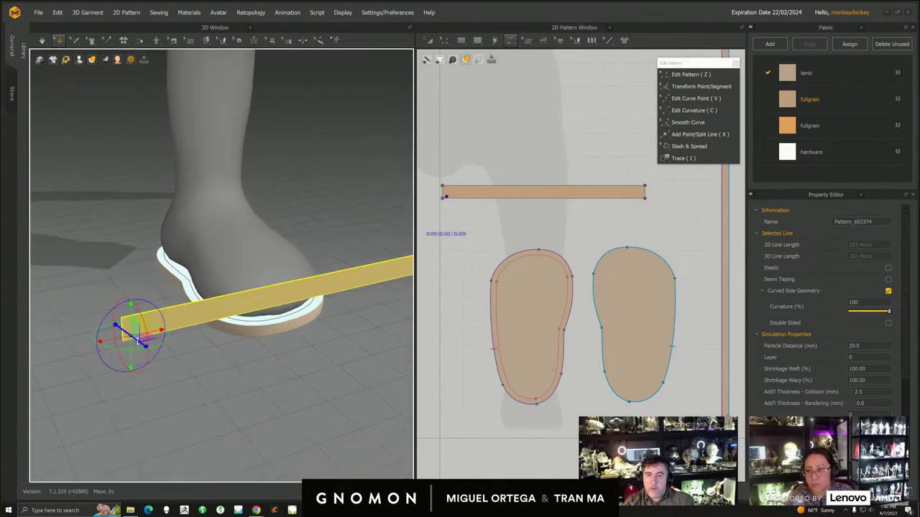
right_drag(172, 280, 248, 277)
click(81, 255)
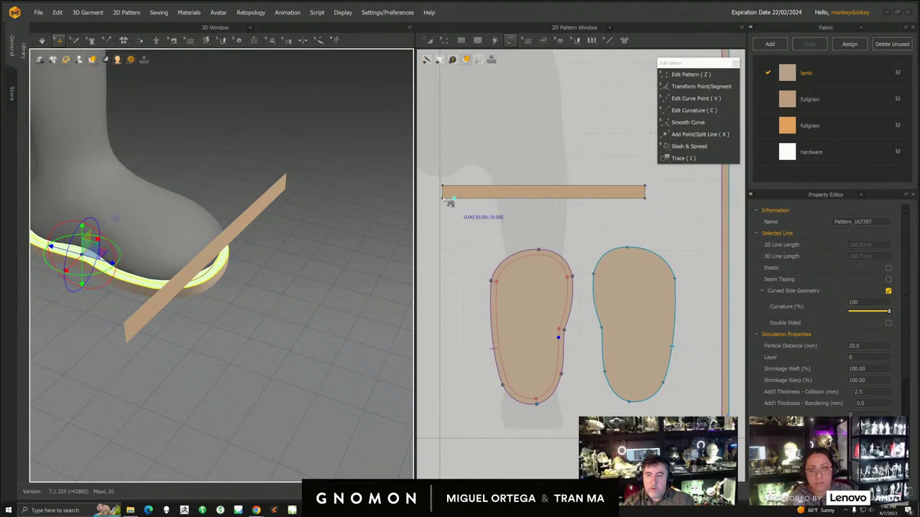
- Try to free-sew the strip's lower edge from its left end to the inset line around the left sole's toe
click(443, 199)
right_drag(294, 299, 289, 305)
click(559, 335)
click(501, 347)
right_drag(308, 373, 363, 291)
key(ctrl+z)
- Try sewing the strip's lower edge from its right end to the sole's inset line, starting at the arch
click(644, 200)
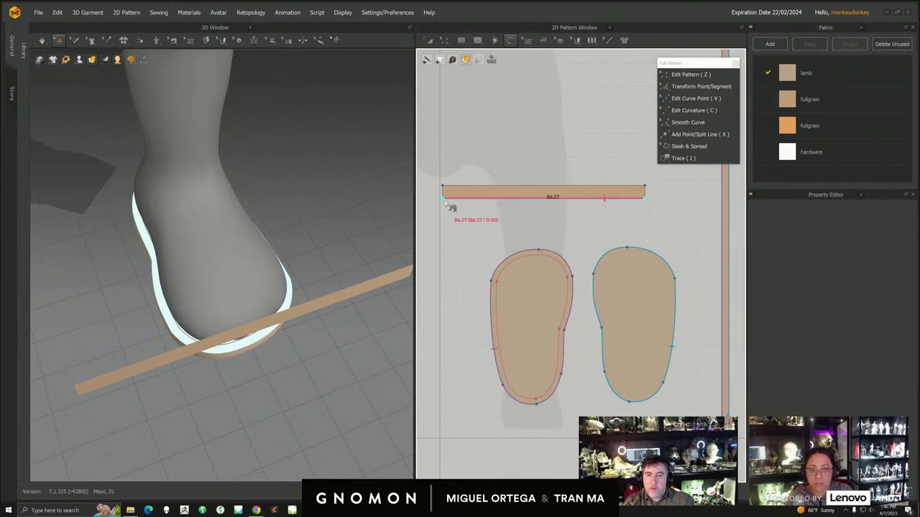
click(558, 343)
click(497, 325)
middle_drag(286, 359, 289, 372)
right_drag(290, 372, 201, 345)
scroll(230, 335, up, 4)
key(ctrl+z)
- Free-sew the strip's lower edge, left to right, to the sole's inset line from the arch around the toe to the opposite side
click(444, 201)
click(444, 201)
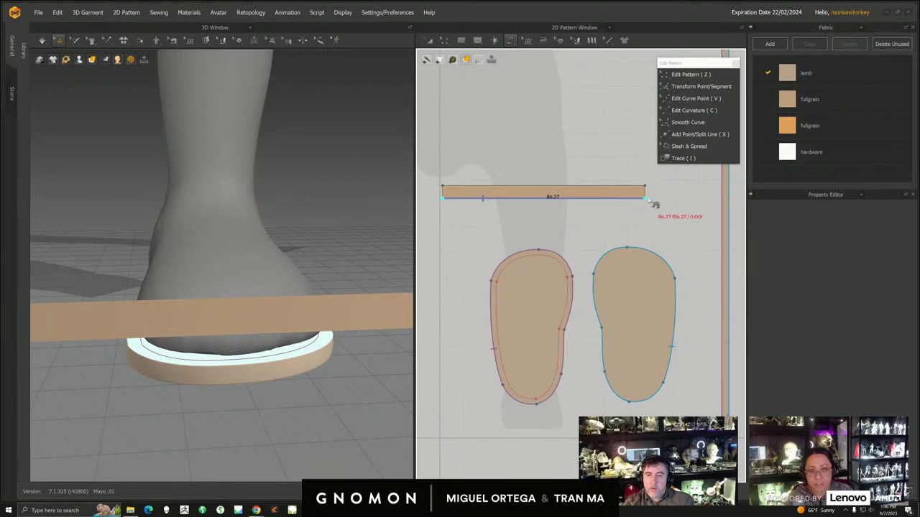
click(559, 335)
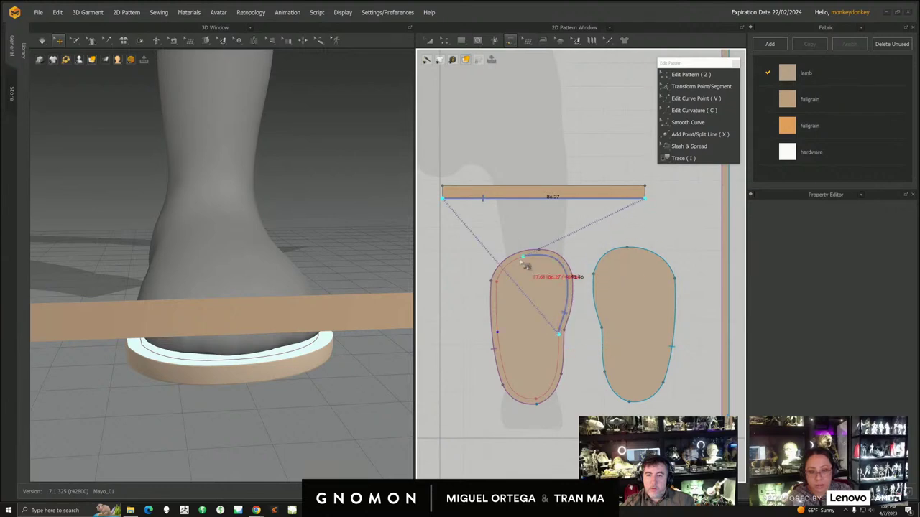
click(496, 332)
right_drag(283, 386, 284, 375)
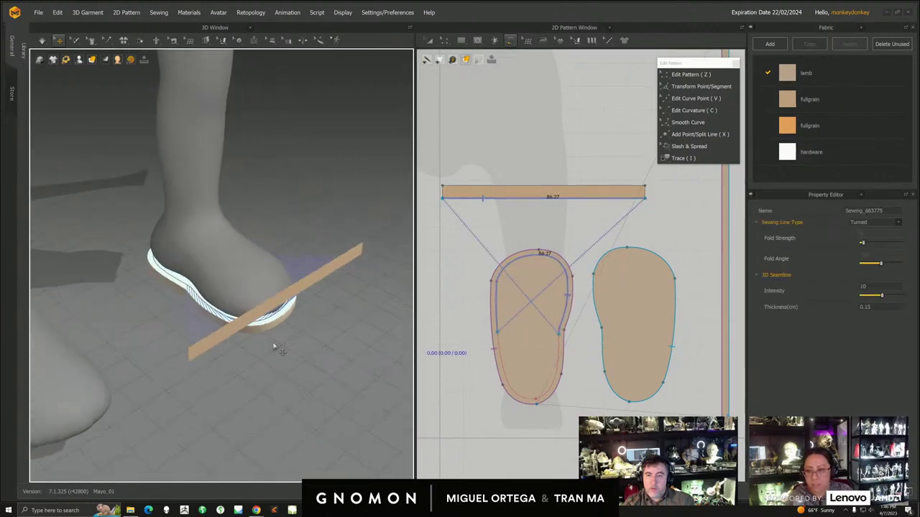
- Simulate the strip around the toe and pull it into place along the side of the foot
click(42, 41)
right_drag(286, 274, 226, 291)
scroll(194, 319, up, 3)
click(193, 322)
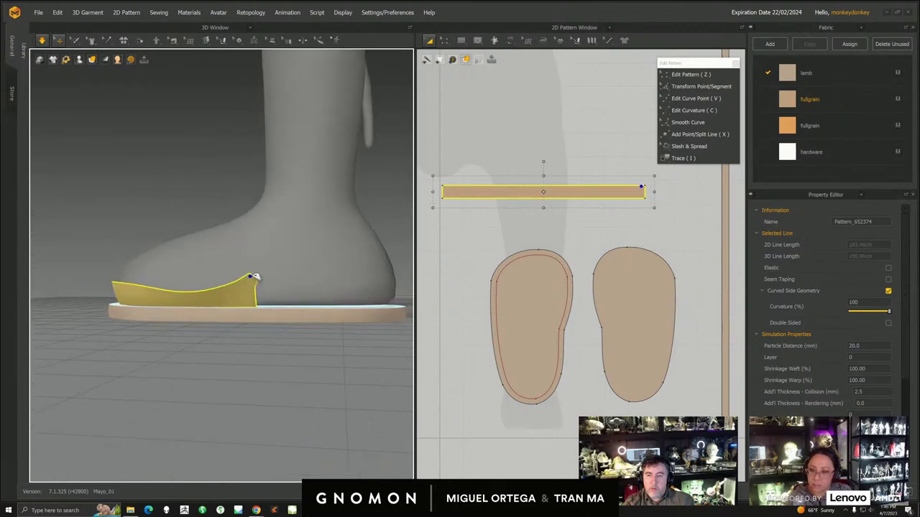
- Lengthen the strip to about 96 cm by moving its end edges outward, and check its lower edge length
middle_drag(487, 222, 461, 248)
click(445, 41)
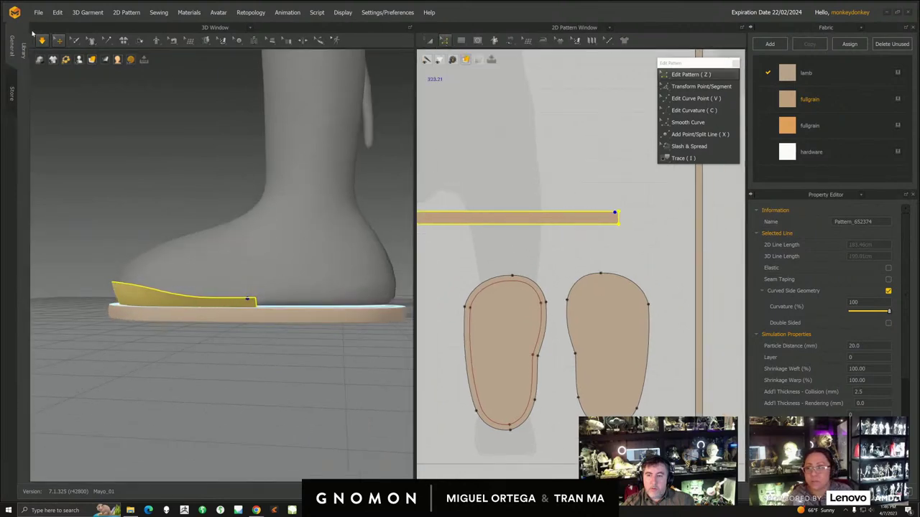
middle_drag(594, 170, 620, 191)
click(621, 192)
drag(645, 240, 666, 247)
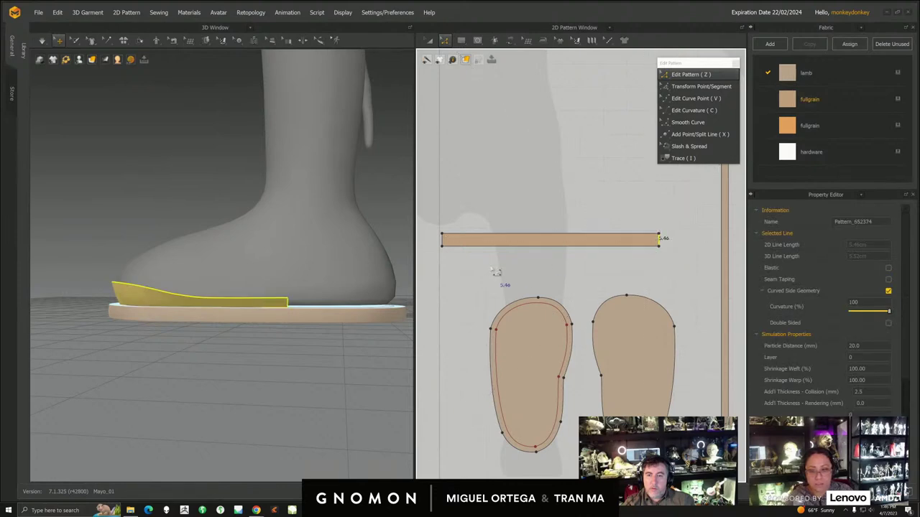
middle_drag(496, 269, 532, 270)
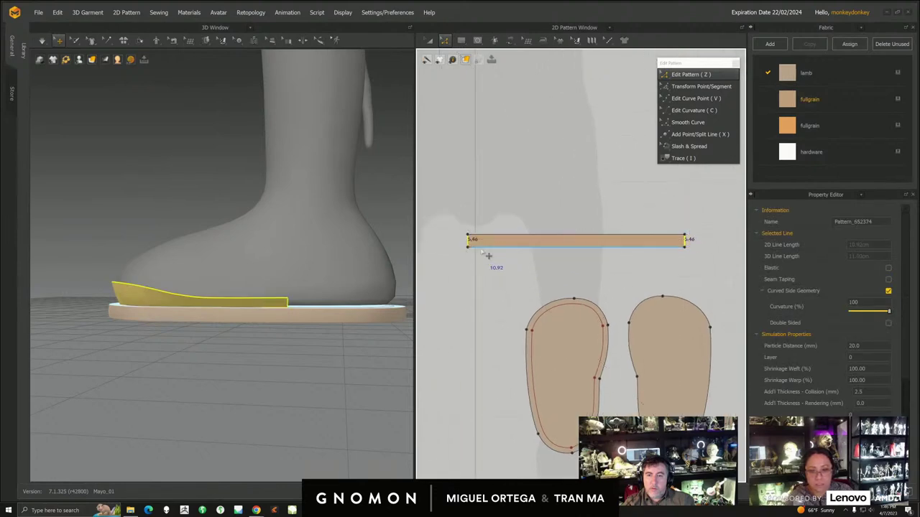
click(478, 243)
drag(471, 240, 471, 241)
right_drag(237, 321, 299, 340)
middle_drag(519, 251, 495, 229)
click(500, 228)
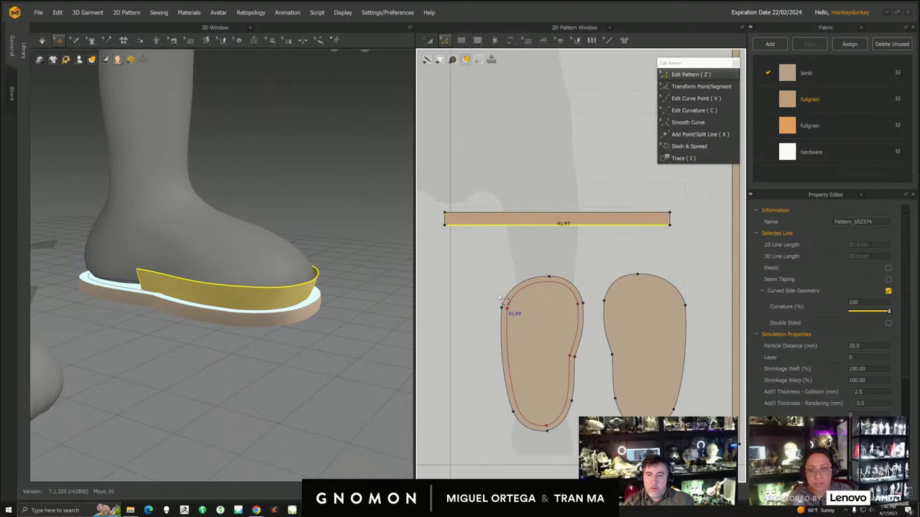
middle_drag(501, 296, 502, 270)
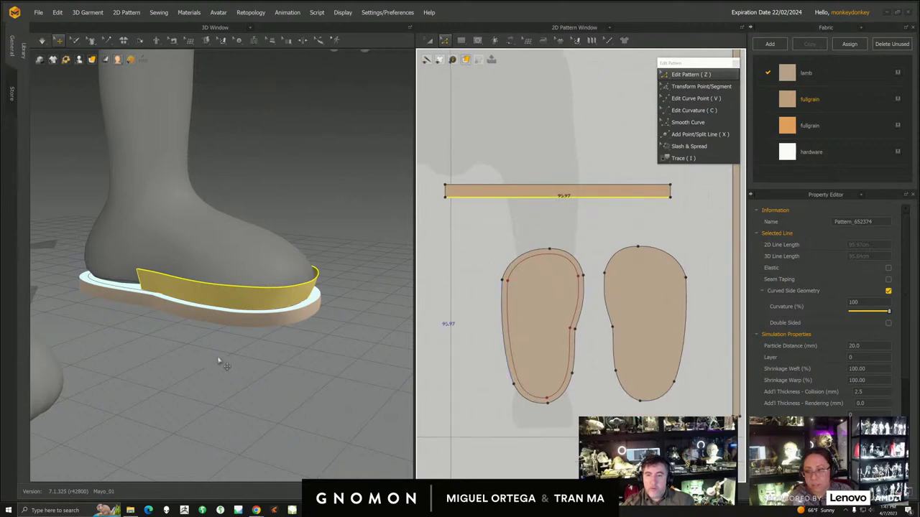
- Extend both ends of the strip's seam on the left sole's inset line toward the heel with Edit Sewing
scroll(215, 359, up, 5)
scroll(246, 359, up, 2)
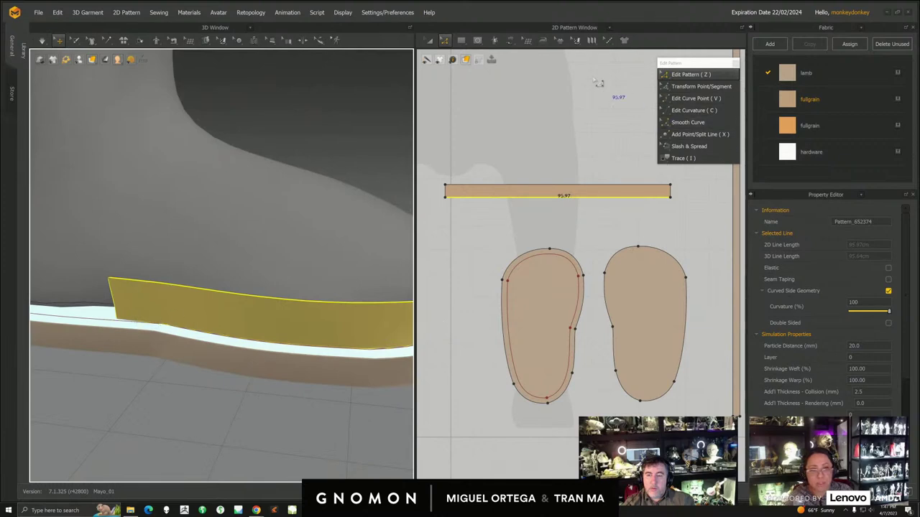
mouse_move(510, 42)
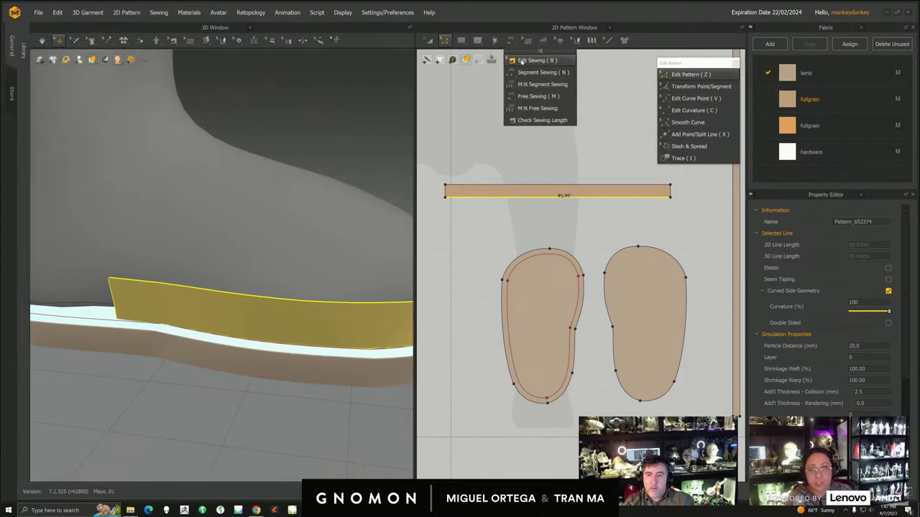
click(528, 62)
click(547, 90)
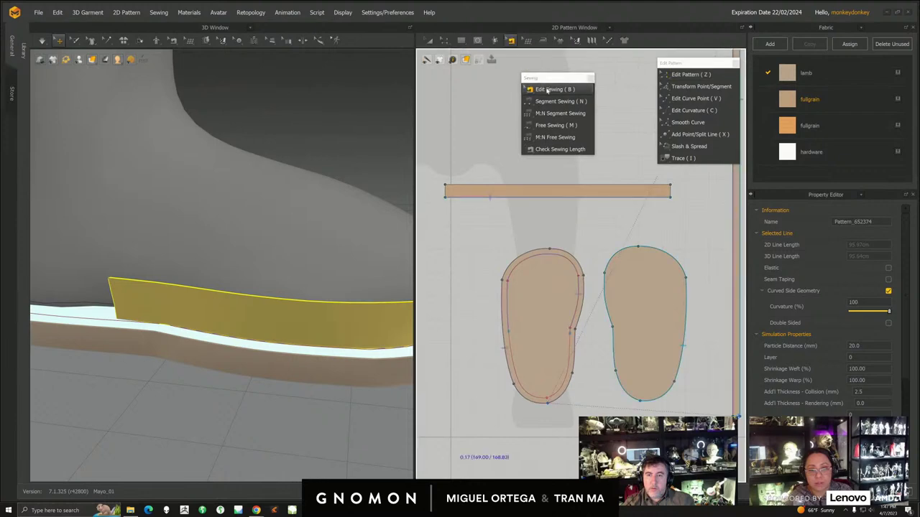
click(570, 334)
drag(570, 336, 568, 347)
middle_drag(539, 396, 566, 339)
scroll(567, 340, up, 4)
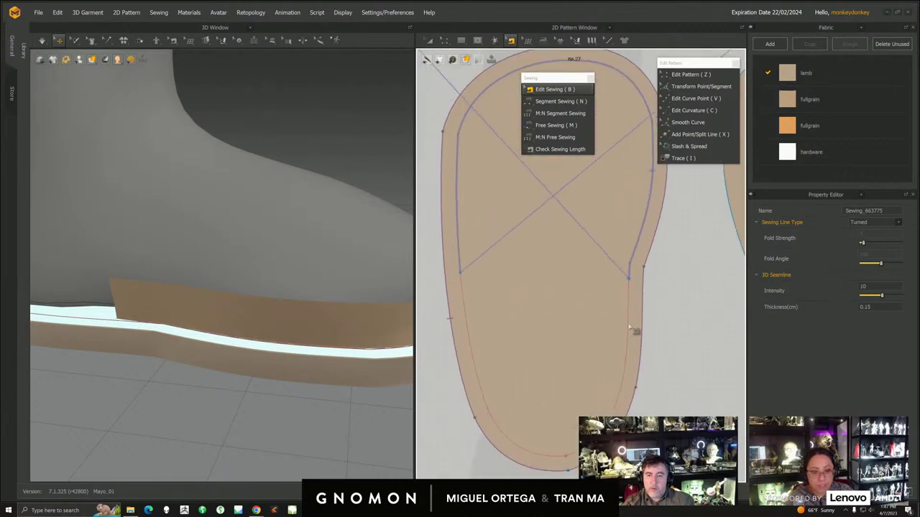
drag(630, 280, 628, 302)
drag(461, 277, 464, 306)
scroll(541, 324, down, 4)
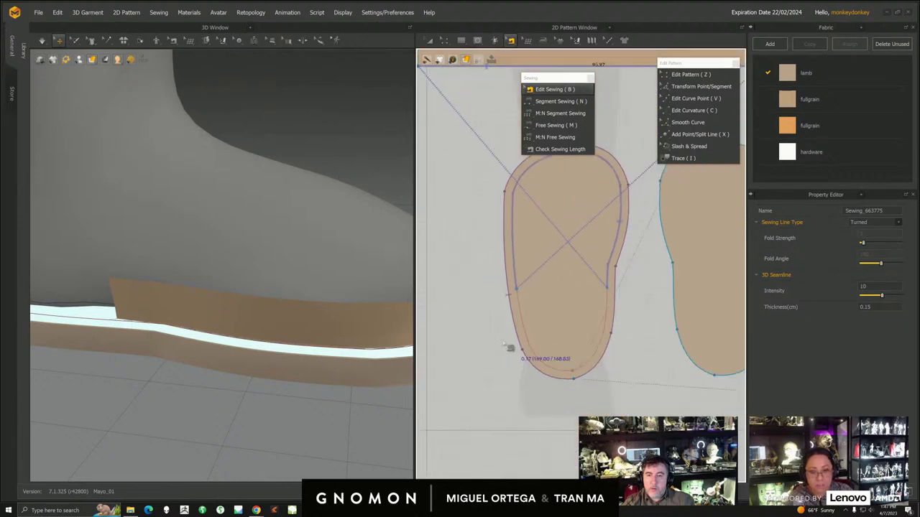
- Simulate the toe strip and pull it into place around the toe and along both sides of the foot
click(42, 41)
scroll(216, 165, down, 5)
right_drag(251, 310, 169, 291)
drag(297, 289, 296, 263)
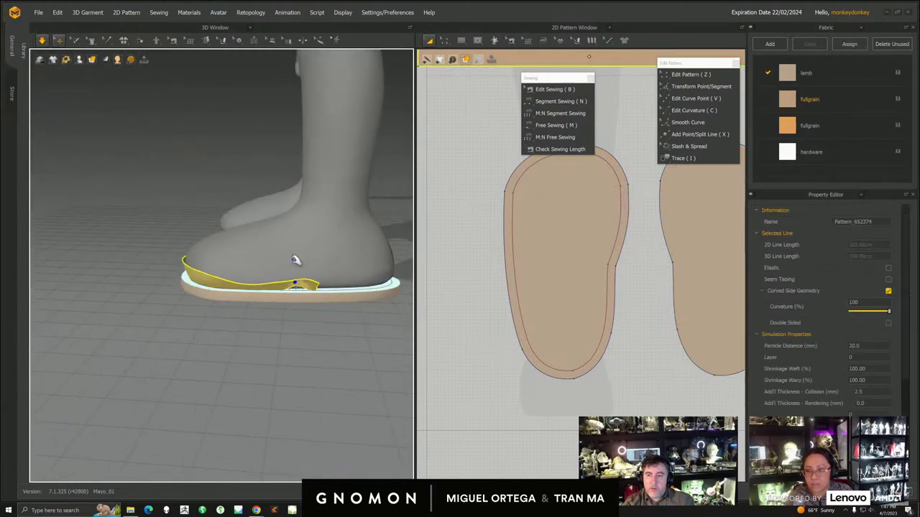
right_drag(296, 264, 290, 288)
drag(289, 288, 321, 272)
right_drag(322, 271, 238, 309)
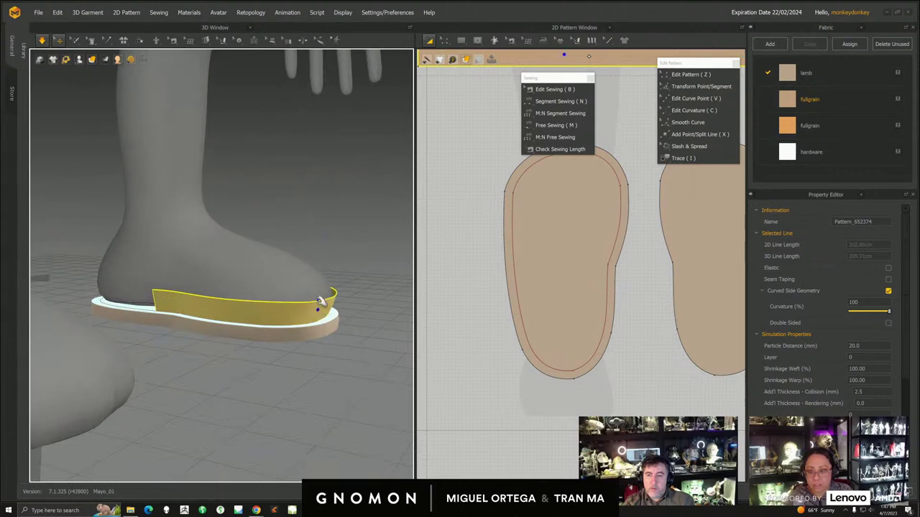
right_drag(320, 309, 324, 294)
- Make the toe strip taller by moving its long upper edge upward, and simulate it around the foot
middle_drag(620, 194, 574, 354)
scroll(568, 352, down, 4)
scroll(552, 270, up, 3)
click(445, 41)
scroll(485, 263, up, 2)
click(527, 243)
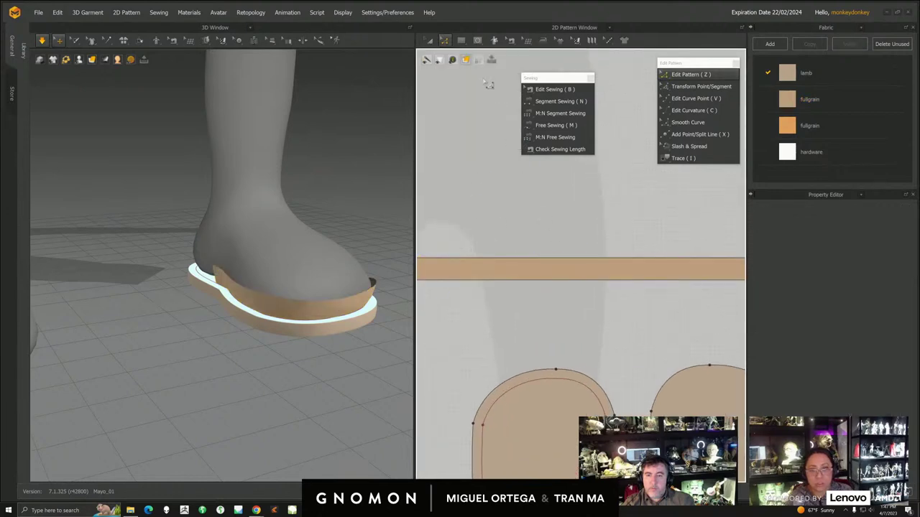
click(335, 305)
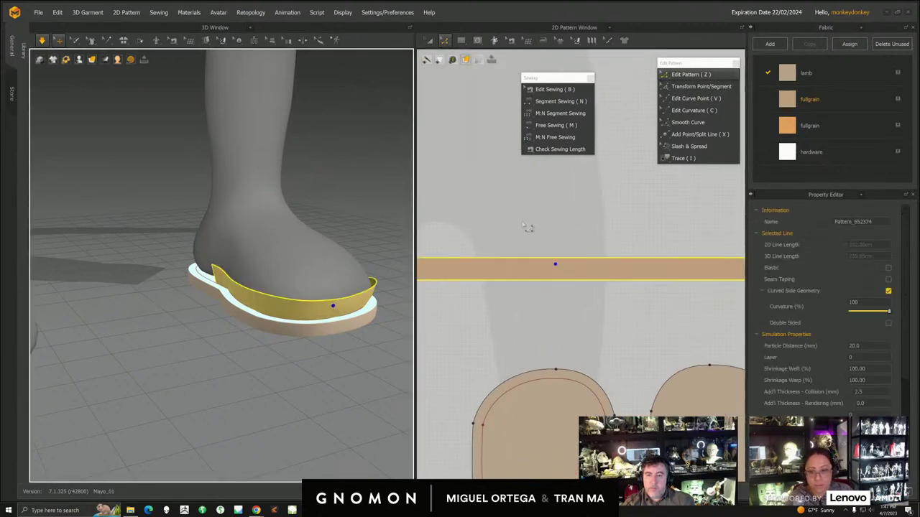
click(561, 257)
drag(554, 255, 554, 255)
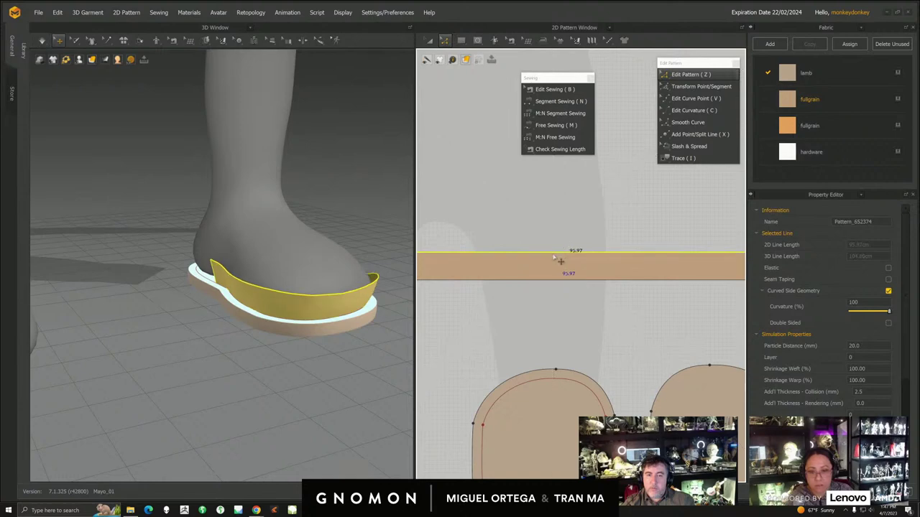
click(42, 41)
right_drag(363, 284, 363, 318)
click(364, 279)
right_drag(246, 291, 302, 312)
- Raise the strip's upper edge slightly further and simulate it again on the sole
click(556, 226)
click(565, 255)
click(42, 41)
click(296, 301)
right_drag(289, 273, 237, 237)
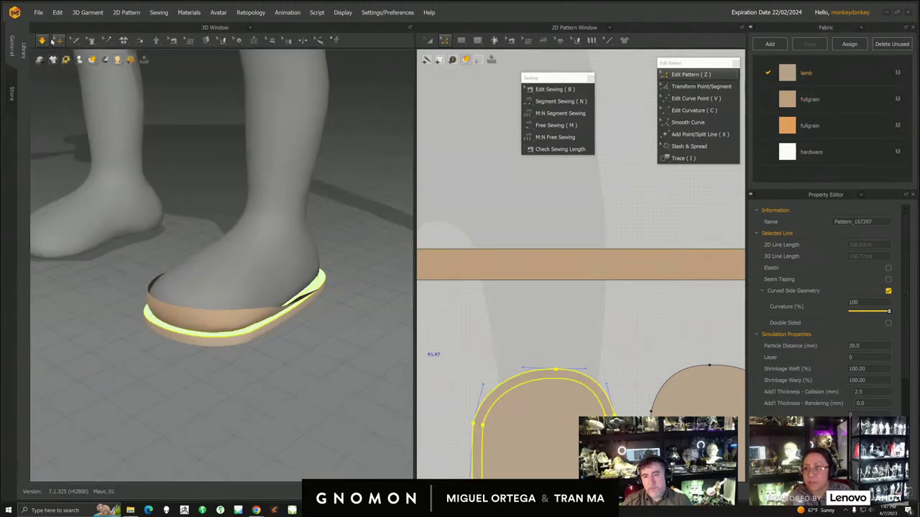
- Save the project
click(38, 12)
mouse_move(48, 39)
click(130, 40)
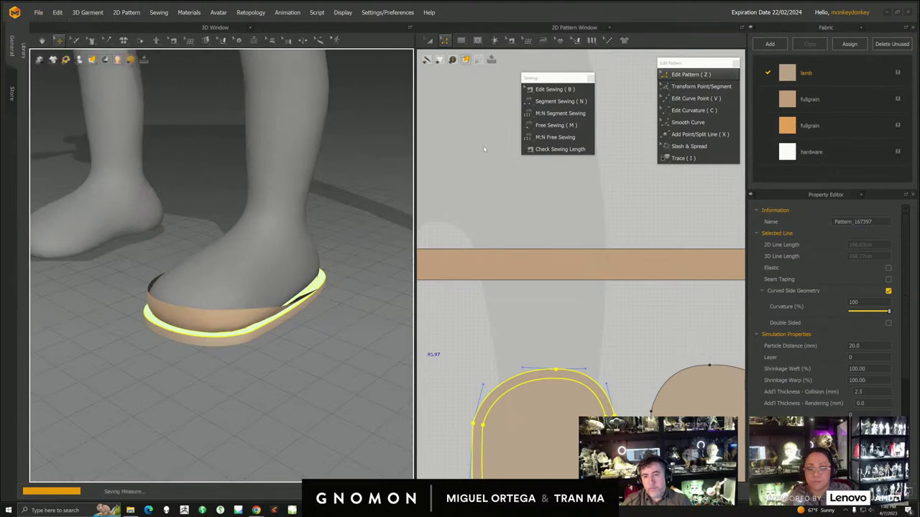
scroll(567, 336, down, 2)
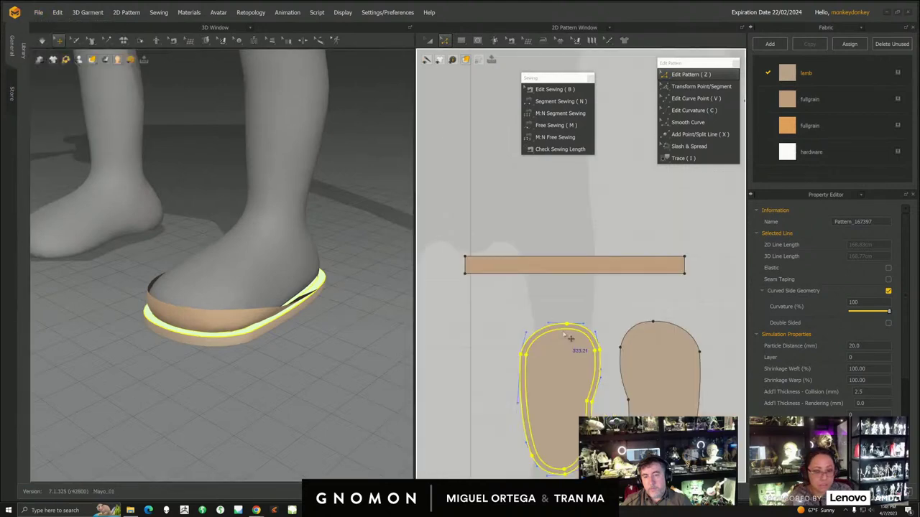
scroll(569, 340, down, 2)
right_drag(918, 195, 379, 242)
scroll(379, 241, down, 3)
middle_drag(379, 241, 508, 397)
scroll(508, 398, down, 1)
drag(436, 222, 439, 253)
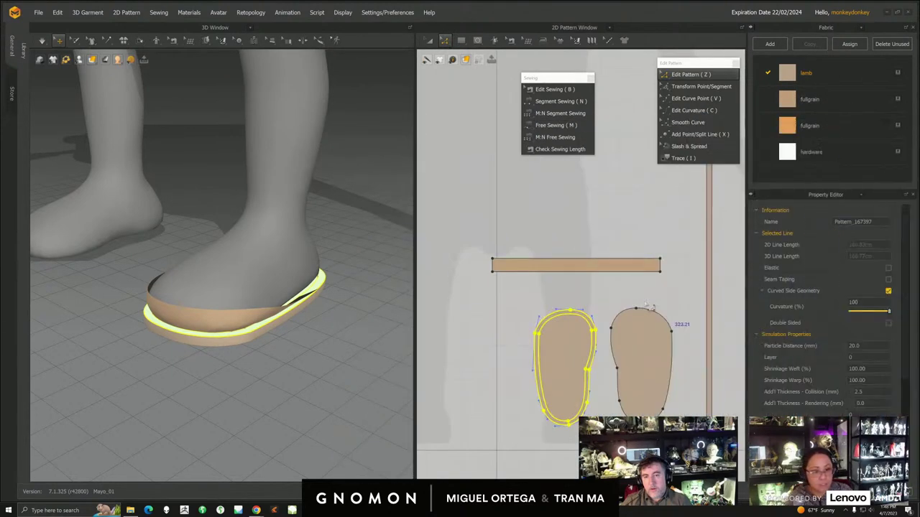
scroll(590, 294, up, 3)
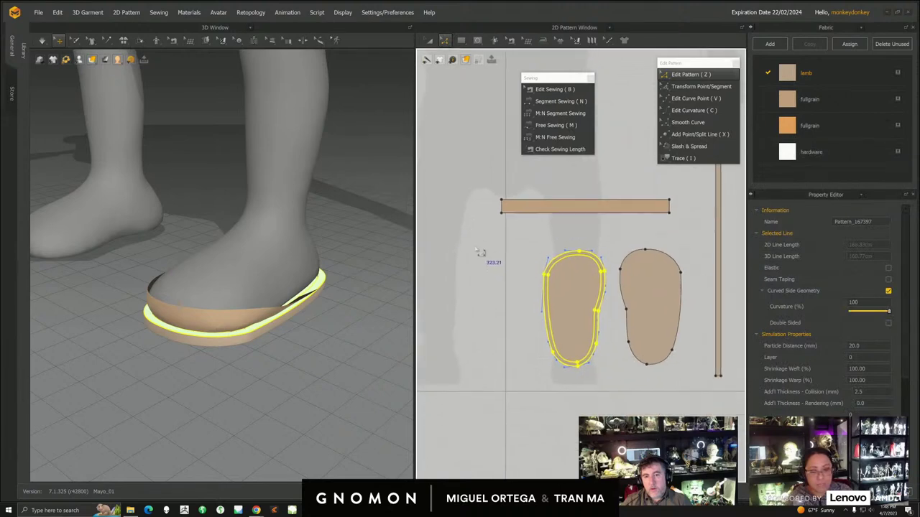
- Draw half of a vamp as a closed polygon above the toe strip, with a straight centre edge about 50 cm long, a narrow tongue and a slanted wing
key(a)
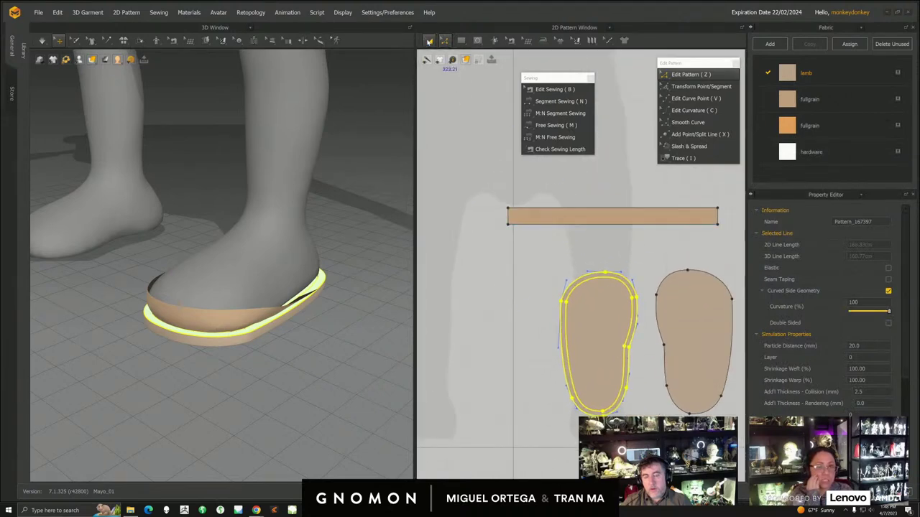
click(642, 218)
scroll(603, 255, down, 3)
scroll(567, 254, up, 5)
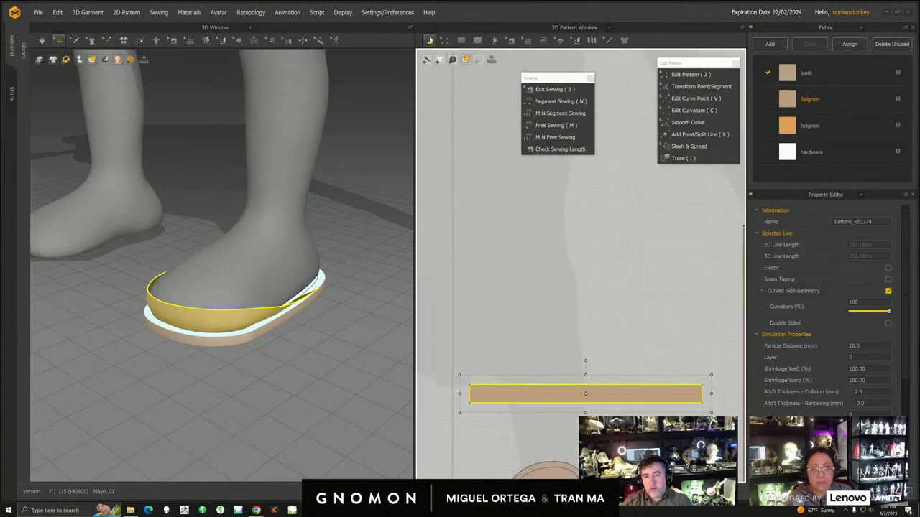
click(461, 41)
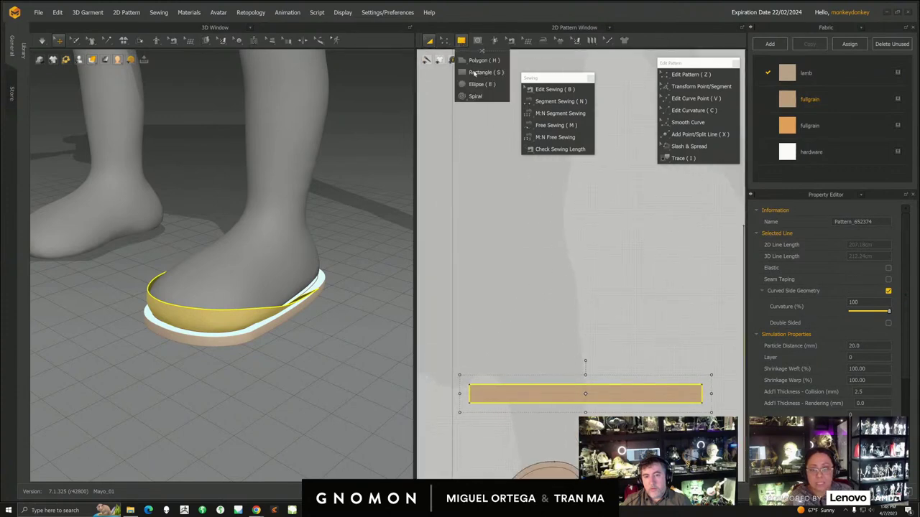
click(481, 72)
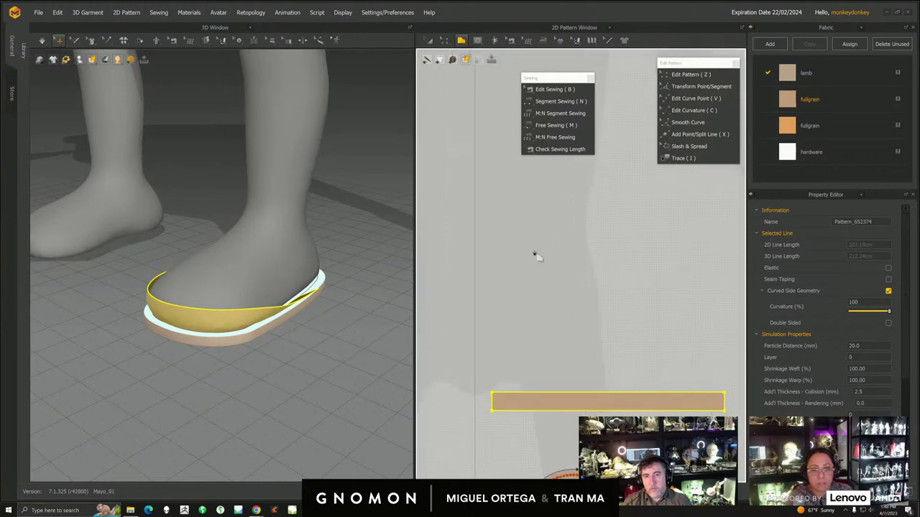
key(shift)
click(522, 208)
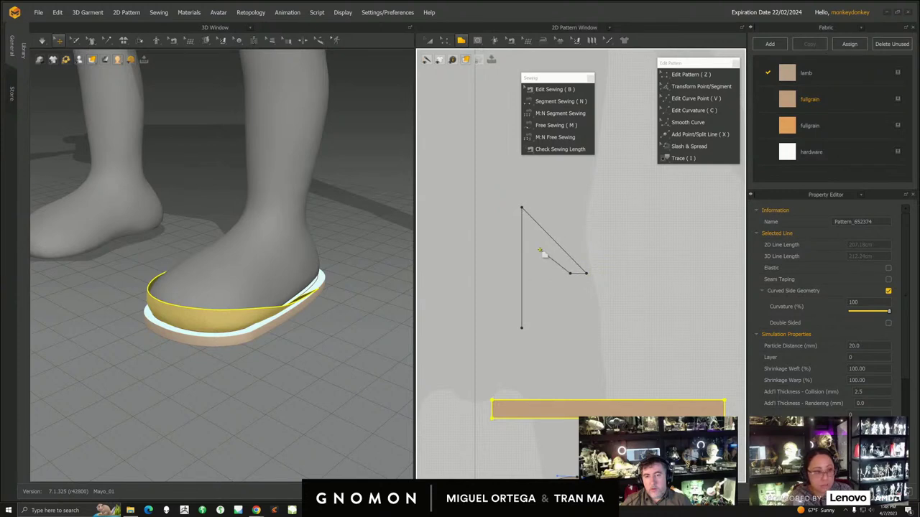
click(539, 328)
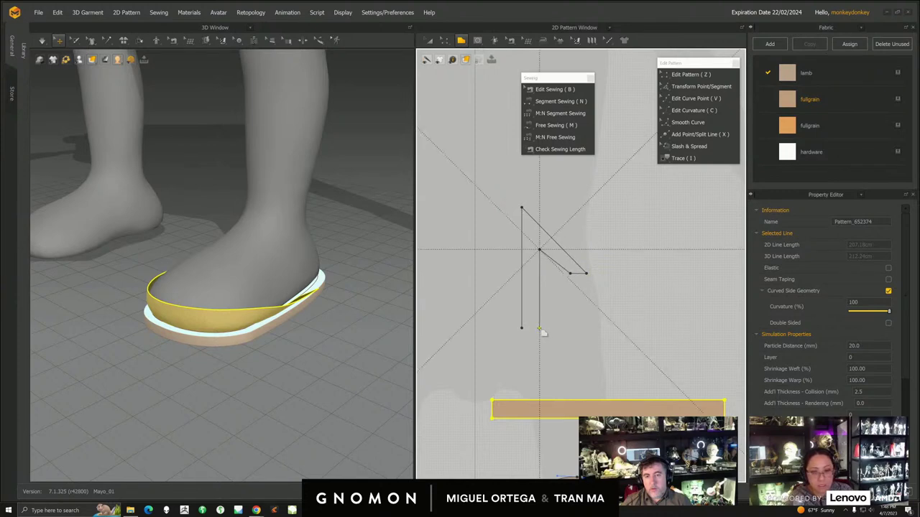
click(523, 329)
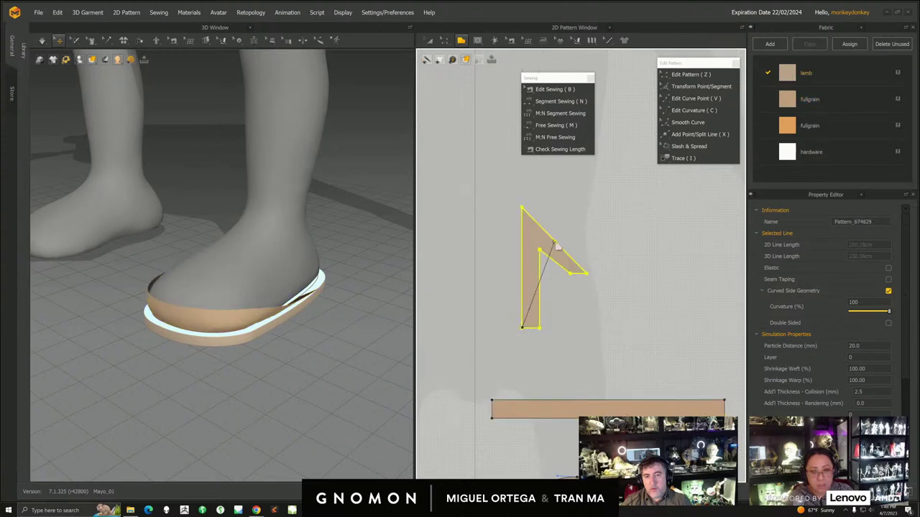
- Bend the half vamp's slanted outer edge outward into a convex curve about 42 cm long with Edit Curvature
click(444, 40)
scroll(564, 288, up, 3)
click(694, 110)
drag(551, 254, 559, 231)
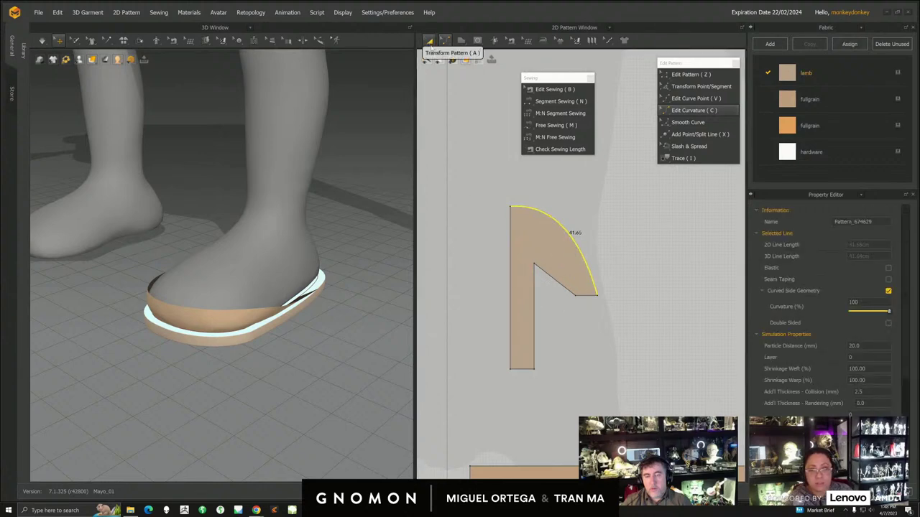
- Unfold the half vamp across its straight centre edge using Unfold Symmetric Editing (with Sewing)
click(429, 41)
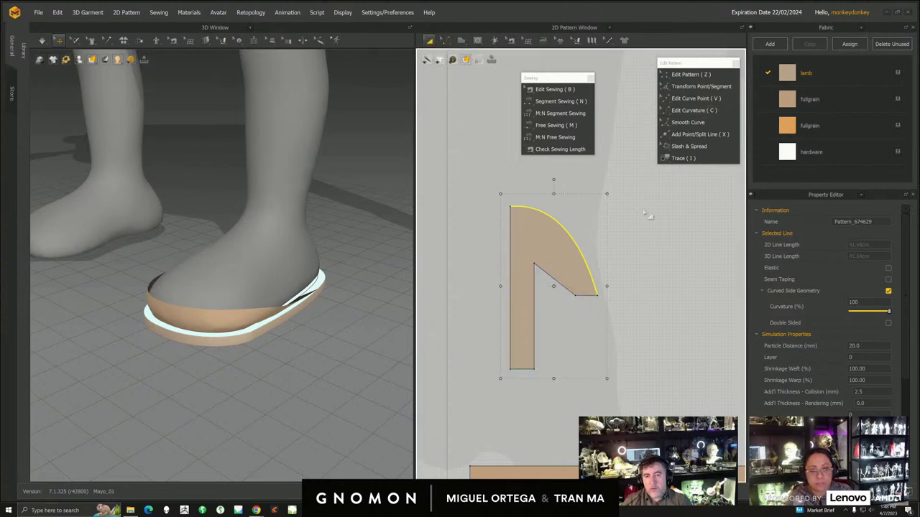
click(445, 41)
click(467, 62)
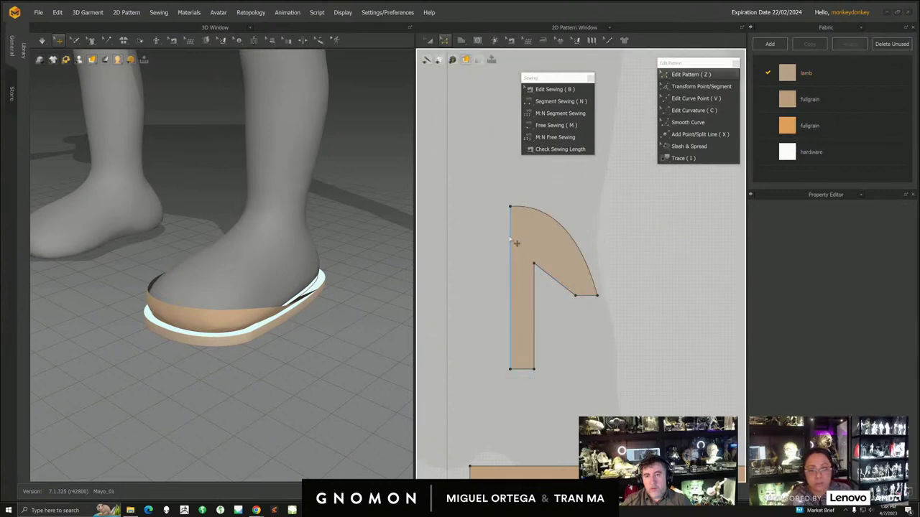
middle_drag(510, 243, 529, 228)
scroll(556, 230, up, 1)
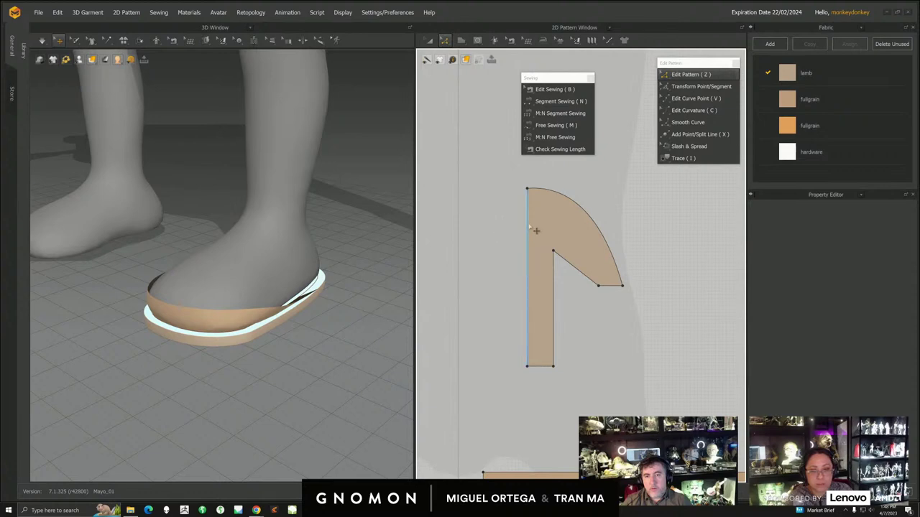
click(530, 229)
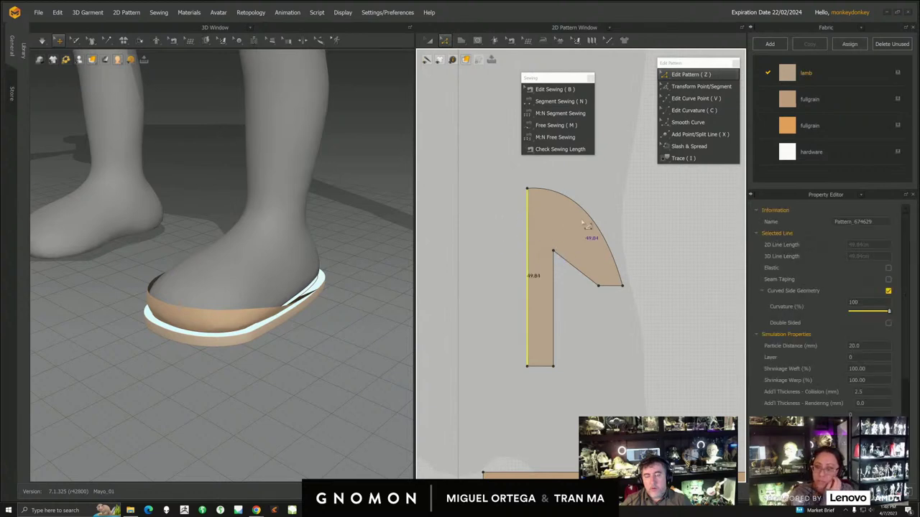
right_click(523, 224)
click(527, 207)
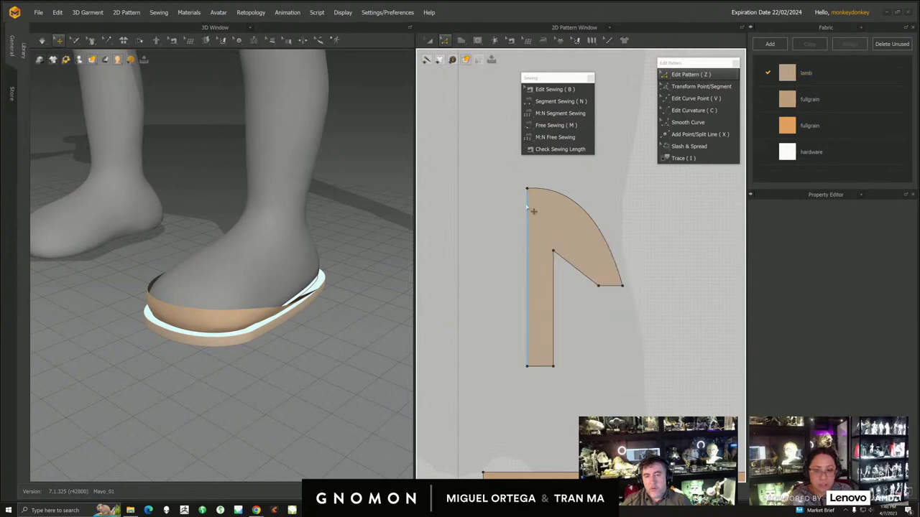
click(527, 207)
right_click(527, 205)
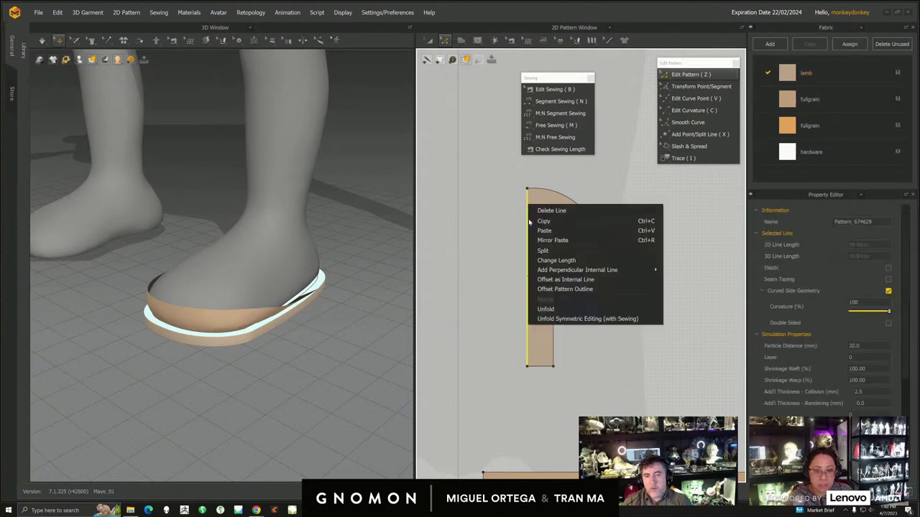
click(577, 320)
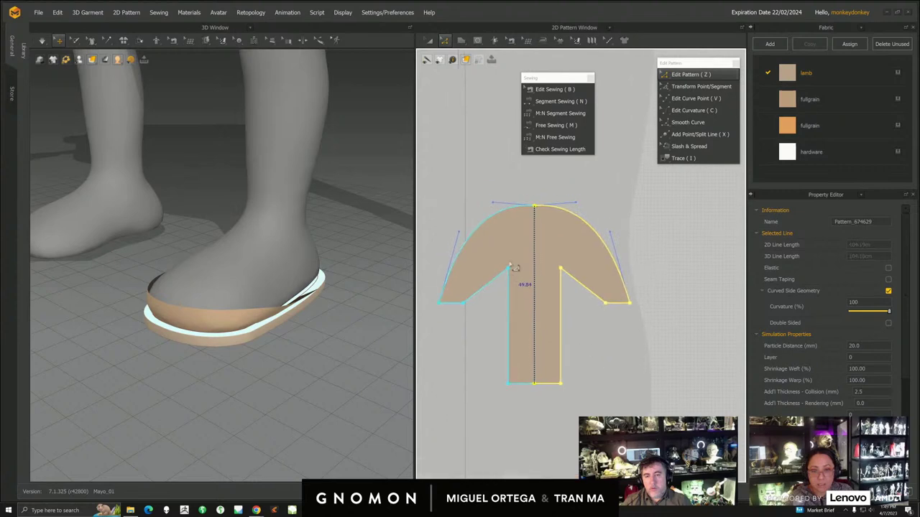
- Raise the vamp's top centre point slightly and move the wing ends inward and downward
scroll(539, 171, up, 4)
click(636, 205)
drag(562, 204, 562, 201)
scroll(570, 210, down, 1)
click(637, 234)
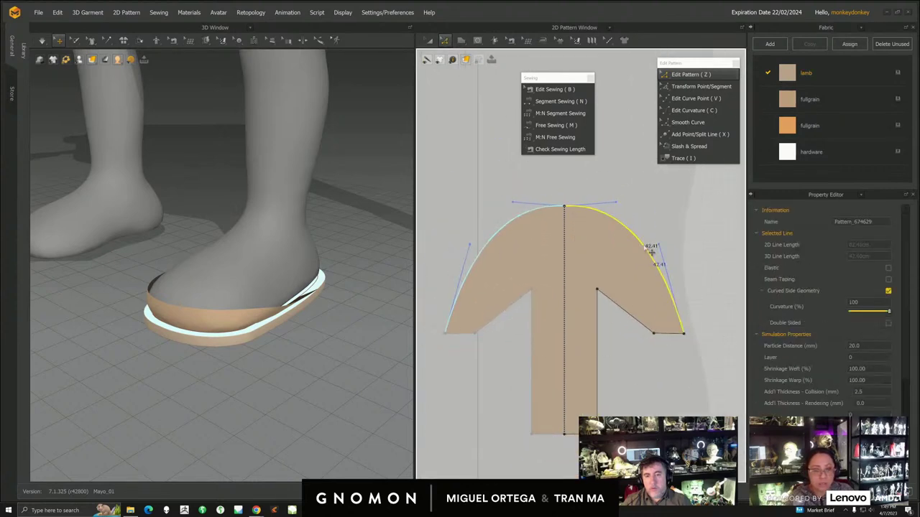
middle_drag(656, 337, 650, 301)
drag(659, 300, 650, 313)
- Lower the curve handle at the vamp's top centre point to smooth the outer curve, making each half about 44 cm long
scroll(593, 259, down, 1)
middle_drag(593, 259, 587, 291)
click(557, 213)
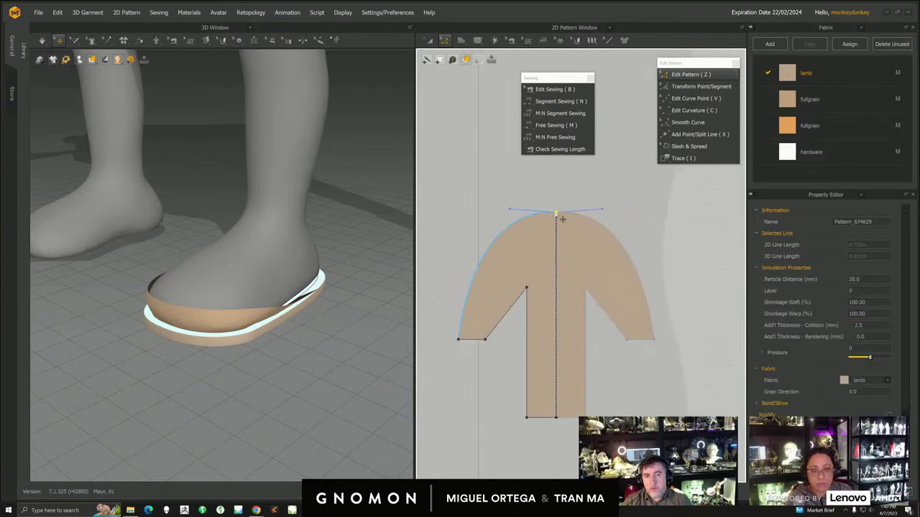
drag(602, 210, 603, 214)
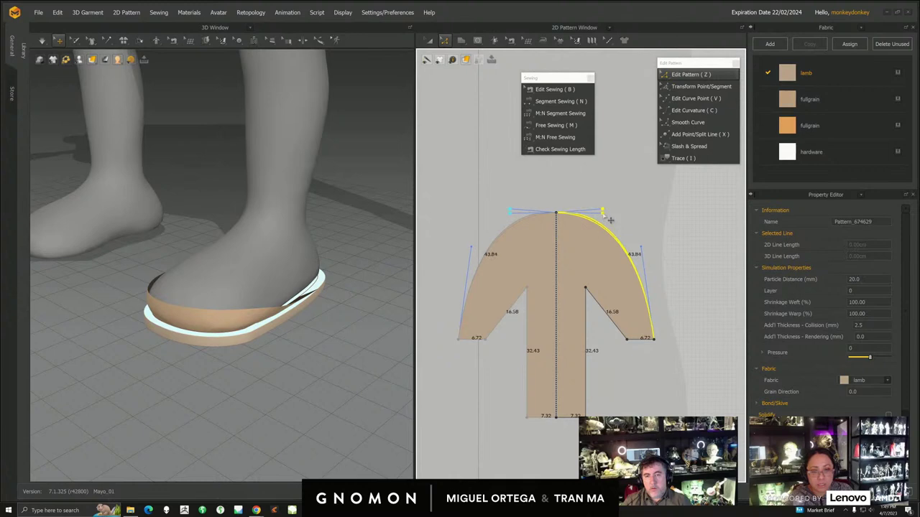
scroll(549, 277, down, 1)
- Move the vamp pattern down beside the left sole in the 2D layout
click(430, 40)
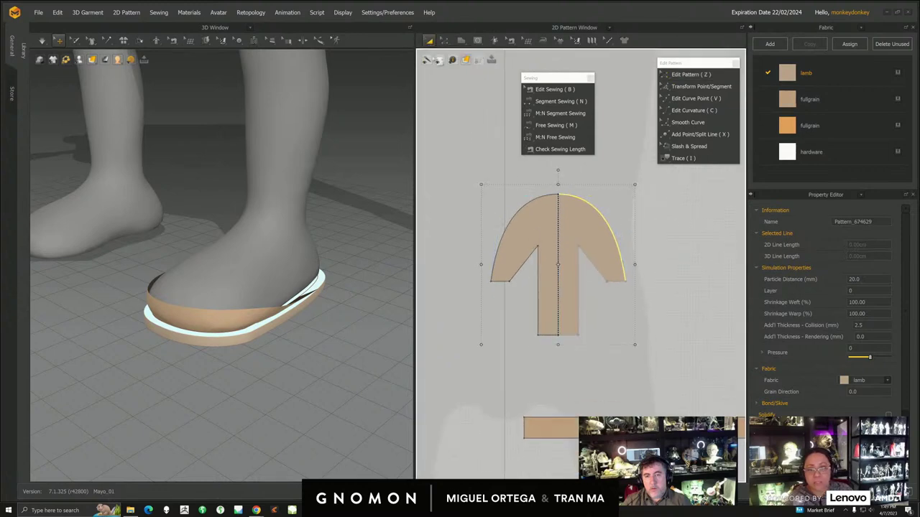
scroll(583, 257, down, 5)
drag(577, 264, 557, 348)
scroll(261, 333, down, 5)
- Move the vamp piece in 3D down to floor level beside the avatar's shod foot
right_drag(261, 332, 250, 301)
click(264, 202)
right_drag(309, 210, 277, 206)
drag(286, 191, 227, 210)
mouse_move(227, 213)
right_down()
mouse_move(287, 214)
mouse_move(240, 205)
right_up()
drag(241, 200, 241, 321)
right_drag(241, 323, 291, 262)
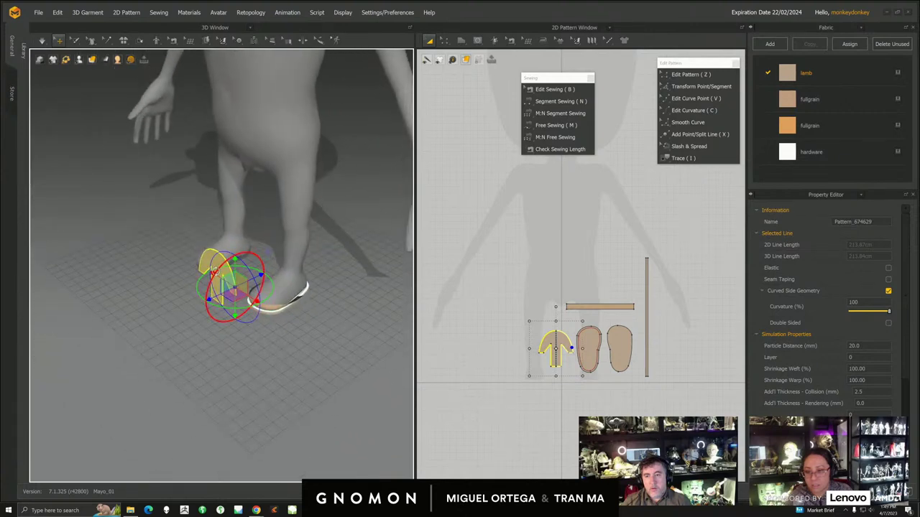
- Rotate the vamp piece in 3D to lie flat with its rounded end pointing the same way as the toes
drag(215, 273, 257, 238)
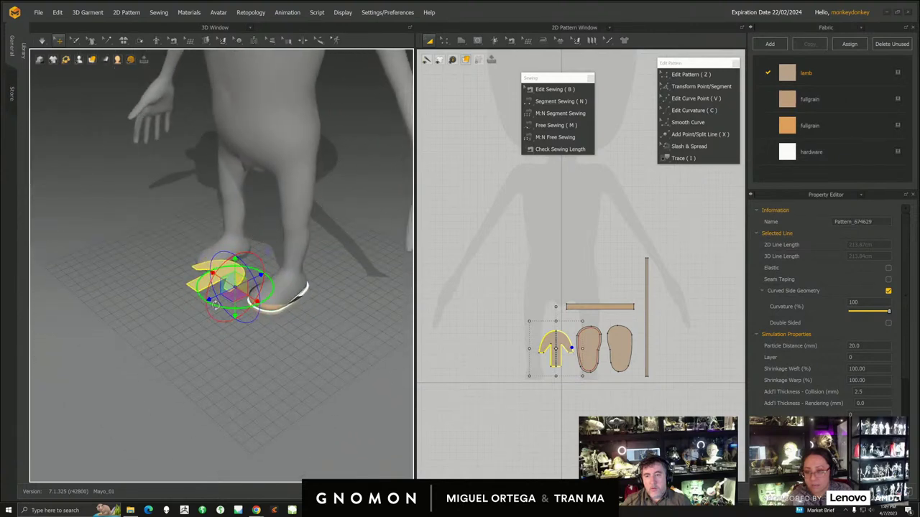
drag(262, 304, 257, 307)
right_drag(259, 306, 262, 275)
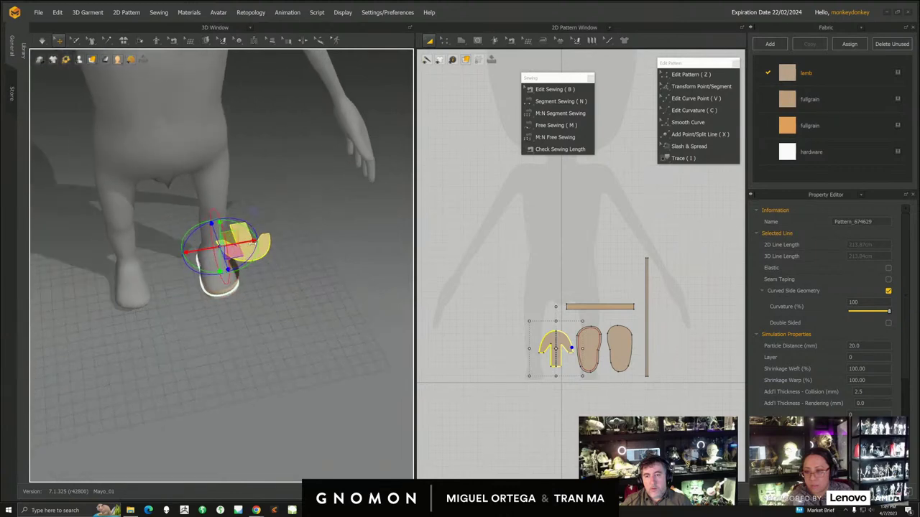
- Position the vamp piece over the top of the foot, just above the toe strip
drag(237, 243, 219, 246)
scroll(216, 269, up, 5)
right_drag(259, 262, 214, 214)
drag(211, 195, 212, 254)
mouse_move(216, 257)
right_down()
mouse_move(241, 271)
mouse_move(221, 242)
right_up()
drag(222, 241, 213, 238)
right_drag(242, 242, 230, 246)
drag(200, 243, 201, 227)
right_drag(204, 231, 231, 266)
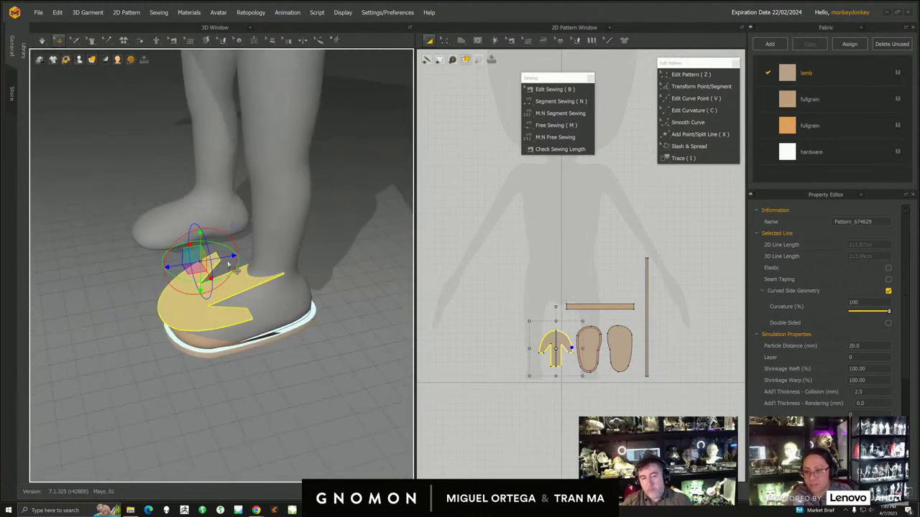
- Shift the vamp piece forward past the toe and check its placement from several sides
drag(226, 255, 203, 259)
right_drag(203, 259, 275, 300)
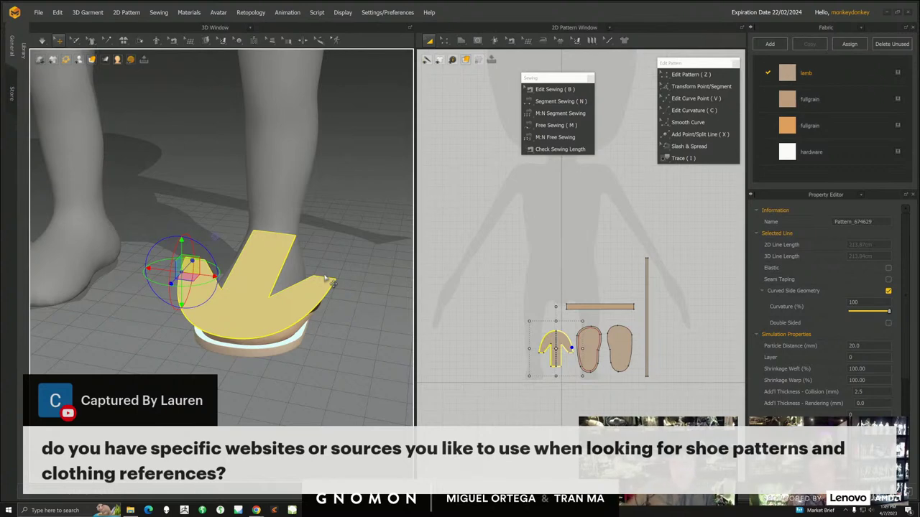
right_drag(234, 329, 255, 332)
right_drag(295, 325, 202, 329)
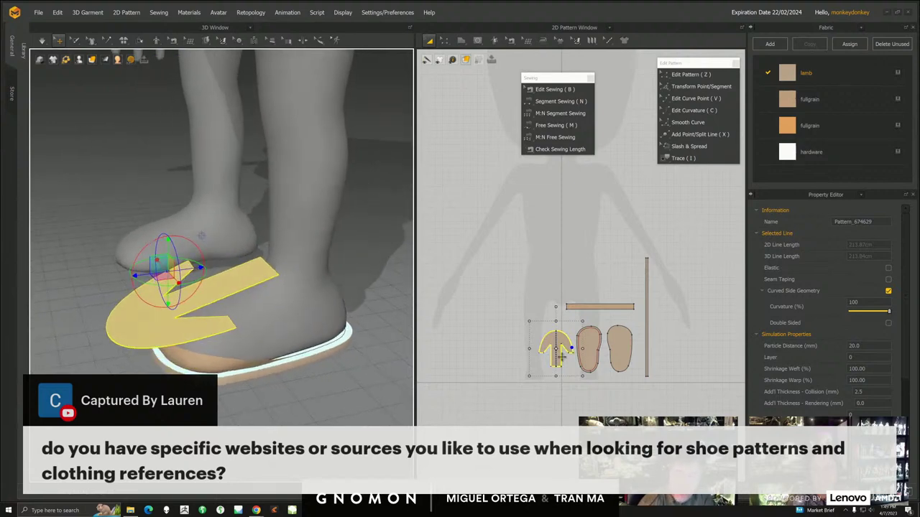
- Shorten the vamp's tongue by moving its end edge inward, leaving its sides about 23.7 cm long
scroll(559, 347, up, 6)
middle_drag(550, 275, 553, 204)
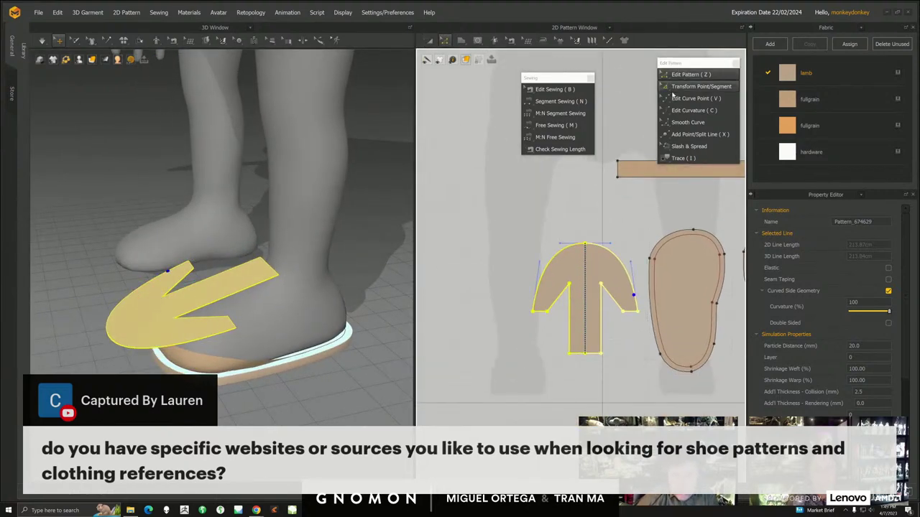
scroll(609, 332, up, 3)
click(605, 348)
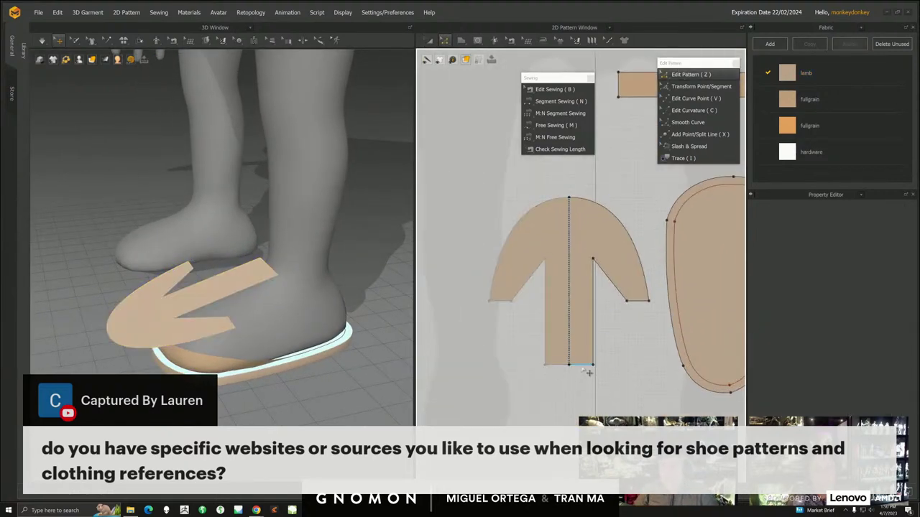
click(587, 359)
drag(587, 346, 586, 347)
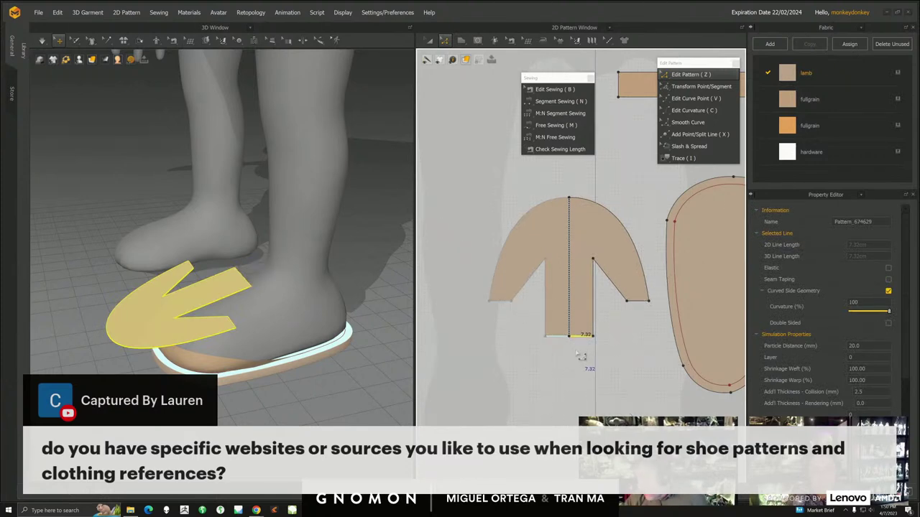
- Reposition the vamp piece in 3D so its rounded front sits over the toe strip
click(172, 335)
drag(191, 295, 230, 314)
right_drag(230, 312, 214, 296)
drag(213, 296, 235, 294)
right_drag(235, 294, 363, 295)
middle_drag(506, 268, 464, 294)
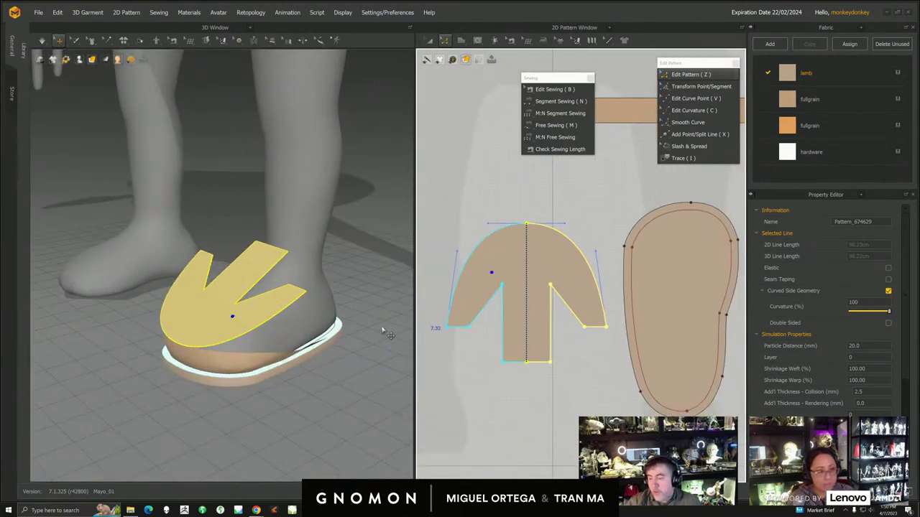
right_drag(260, 306, 285, 322)
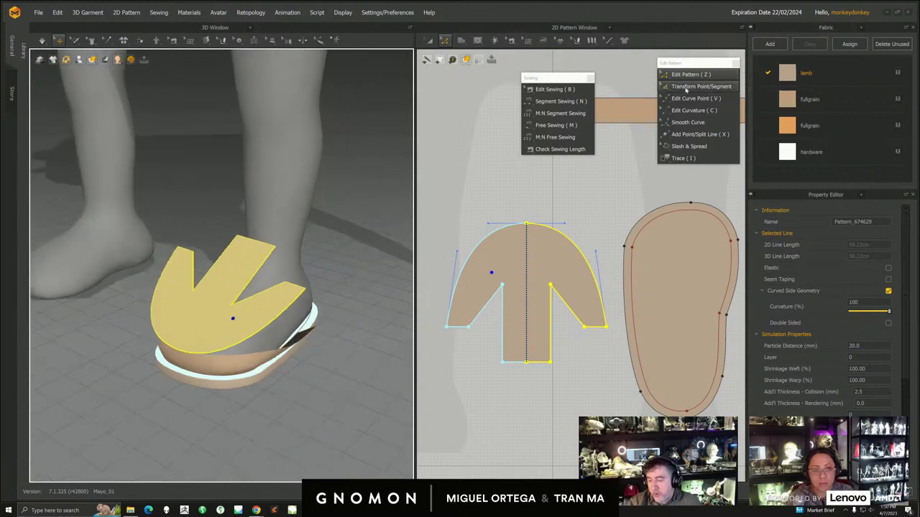
- Widen the vamp's tongue symmetrically by moving its side edges outward, to about 9.1 cm per half
click(616, 222)
shift+drag(552, 313, 558, 319)
right_drag(345, 334, 311, 342)
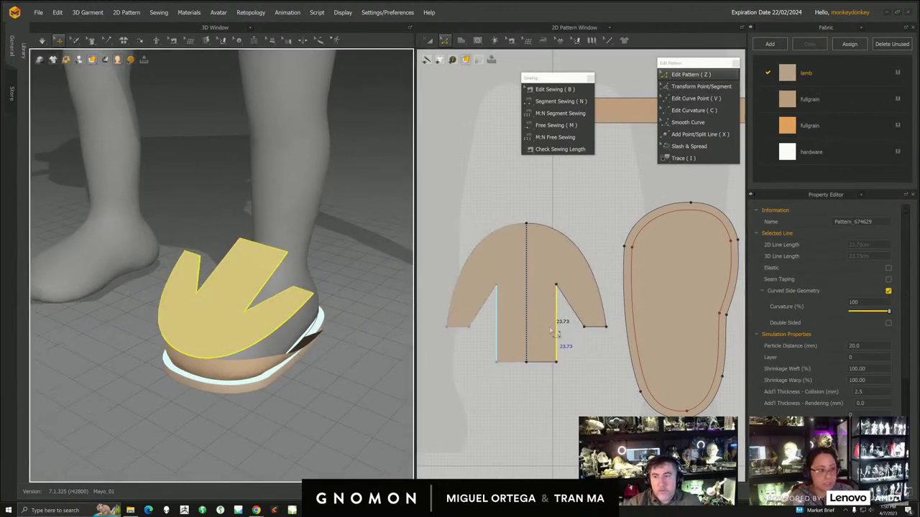
right_drag(231, 398, 268, 374)
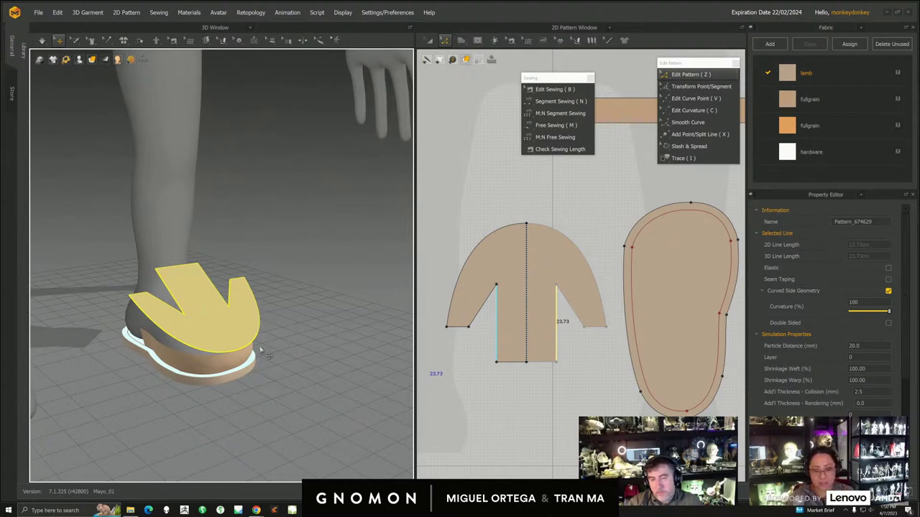
right_drag(250, 364, 229, 348)
- Lengthen both vamp wings by extending their end edges, making each half of the front curve about 47.3 cm
middle_drag(495, 301, 488, 317)
scroll(521, 345, down, 3)
middle_drag(521, 345, 511, 338)
right_drag(393, 373, 294, 365)
click(343, 359)
middle_drag(569, 220, 568, 183)
middle_drag(550, 303, 568, 288)
scroll(563, 320, up, 2)
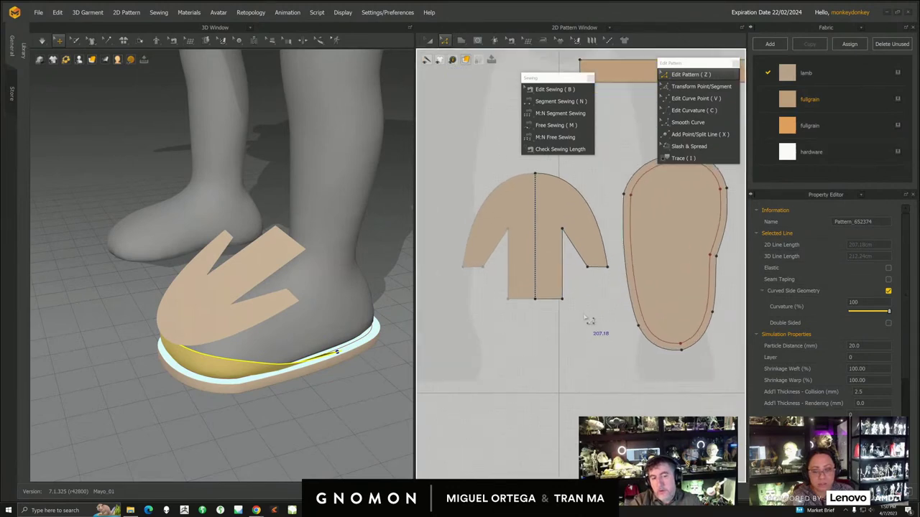
click(589, 319)
click(601, 273)
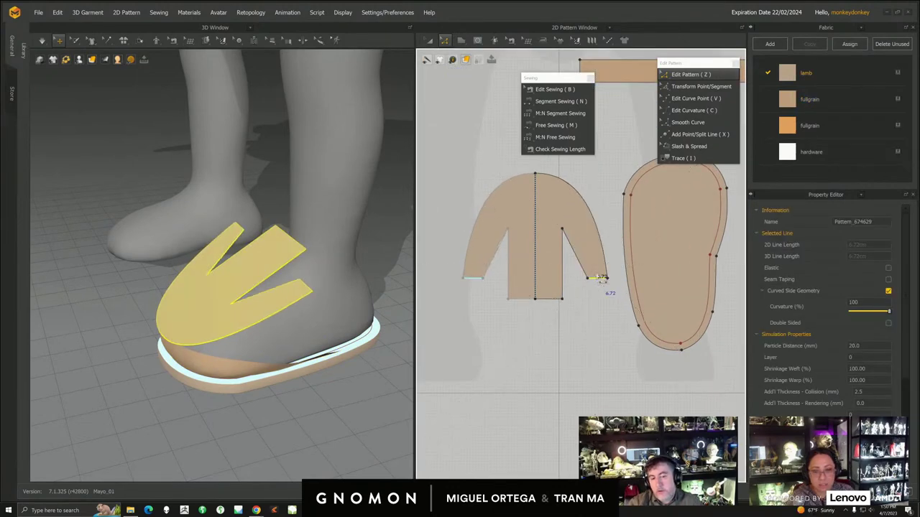
- Measure the toe strip's upper edge and one half of the vamp's front curve to compare their lengths
right_drag(603, 230, 567, 272)
middle_drag(565, 219, 514, 335)
scroll(535, 234, down, 2)
right_drag(284, 353, 262, 352)
click(261, 349)
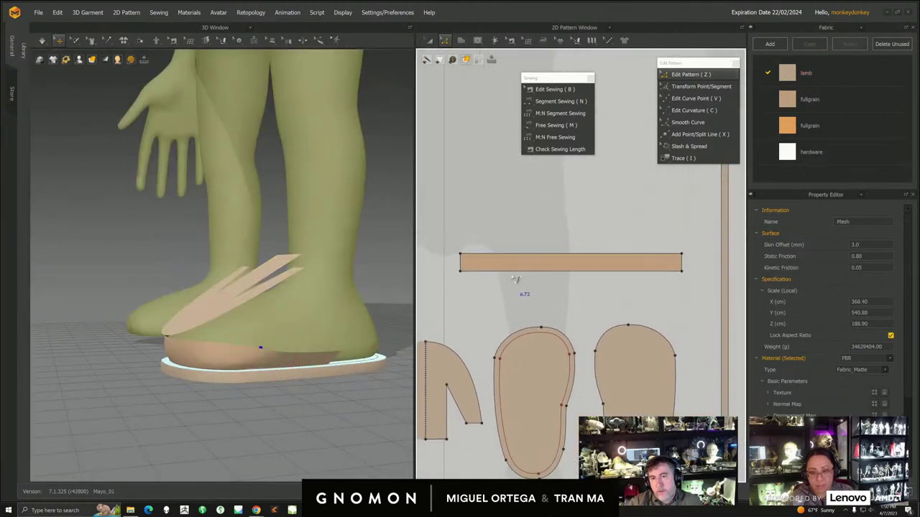
click(279, 357)
click(610, 253)
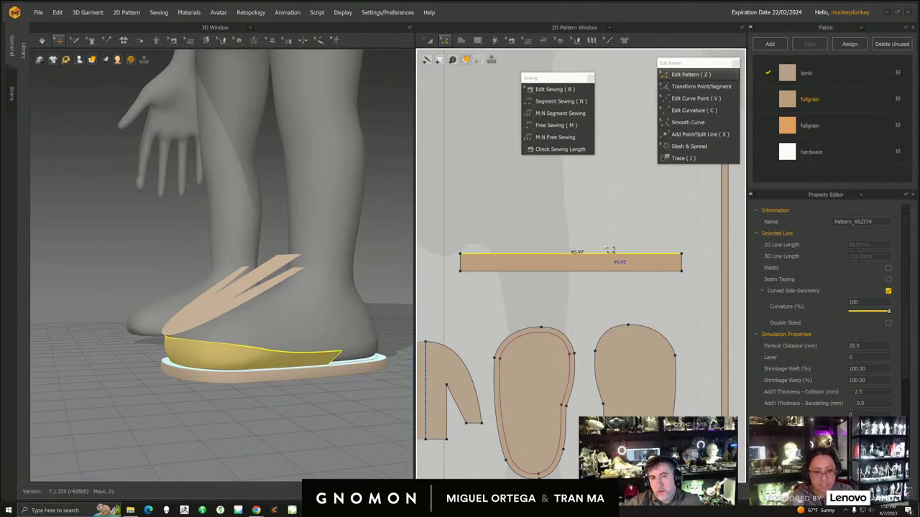
middle_drag(450, 336, 569, 252)
scroll(575, 288, up, 2)
click(578, 268)
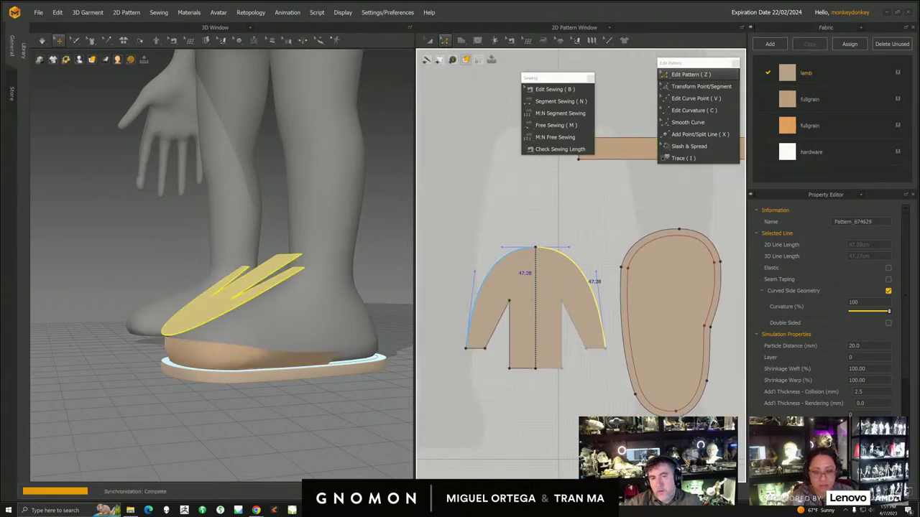
- Switch to the Calculator, divide 96 by 2, and return to the pattern
click(527, 510)
text(96*2)
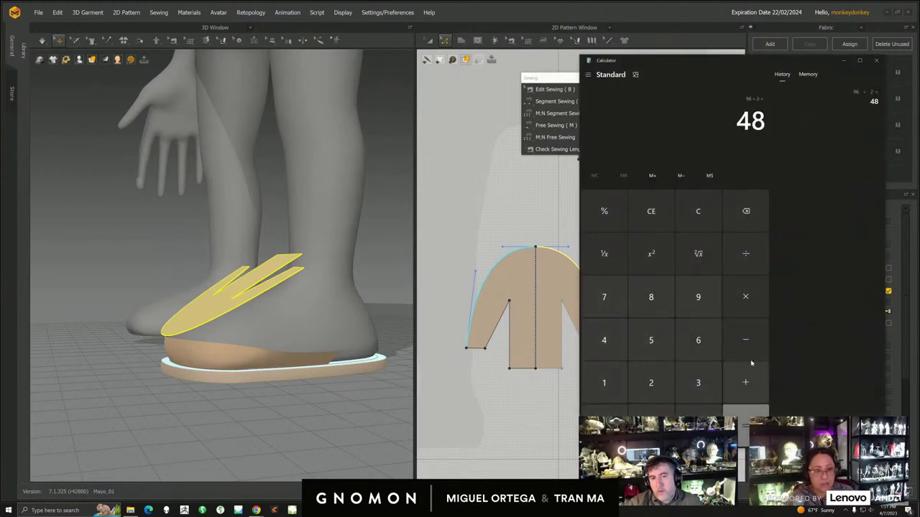
click(843, 61)
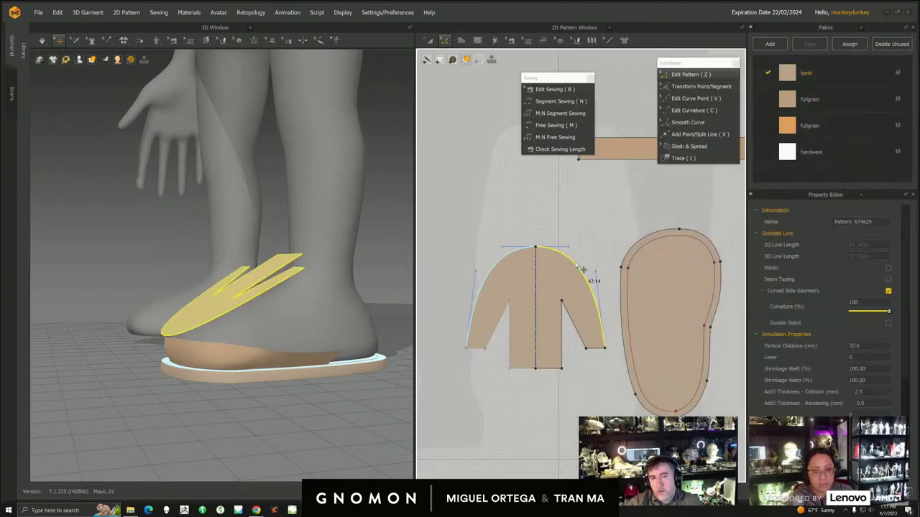
- Extend the vamp's wing ends until each half of the front curve is about 48.4 cm long
scroll(602, 246, up, 3)
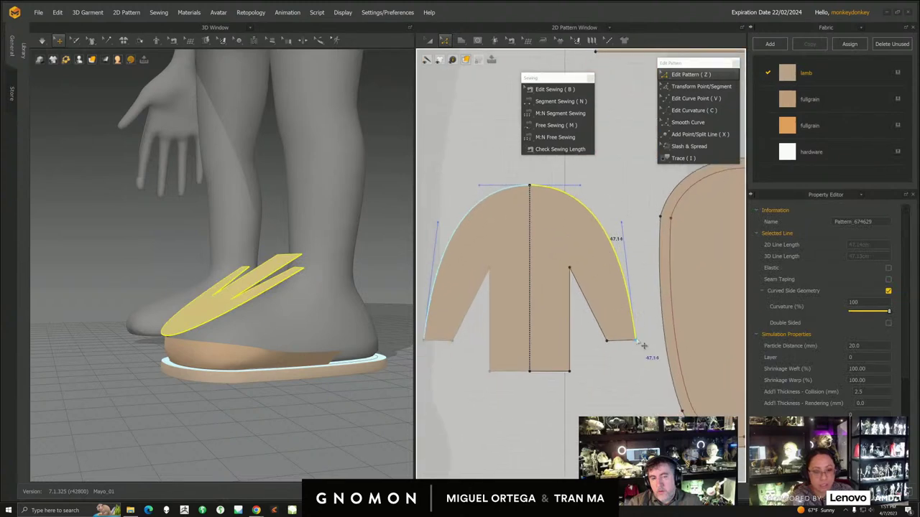
click(635, 350)
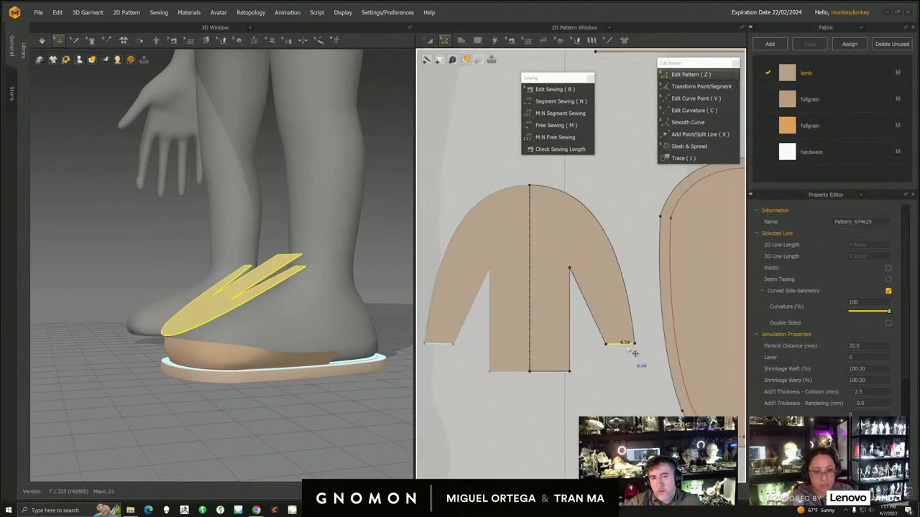
click(631, 304)
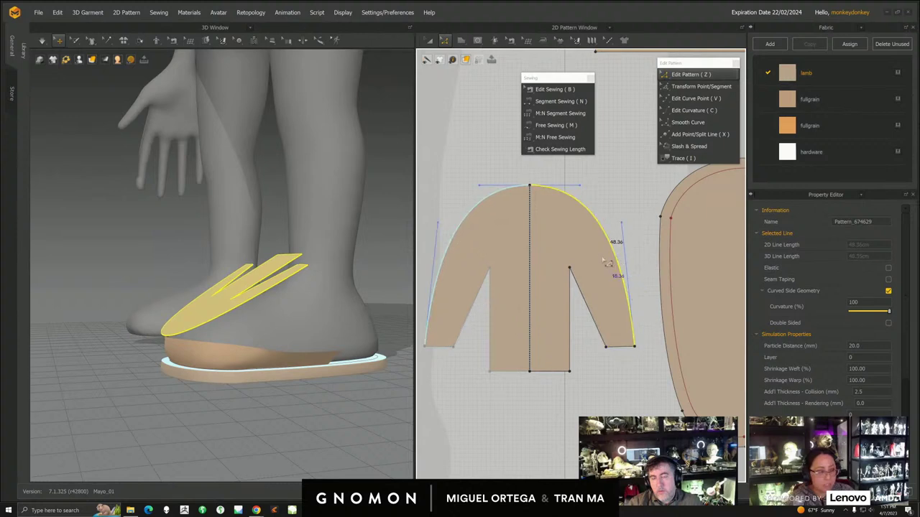
scroll(609, 273, down, 4)
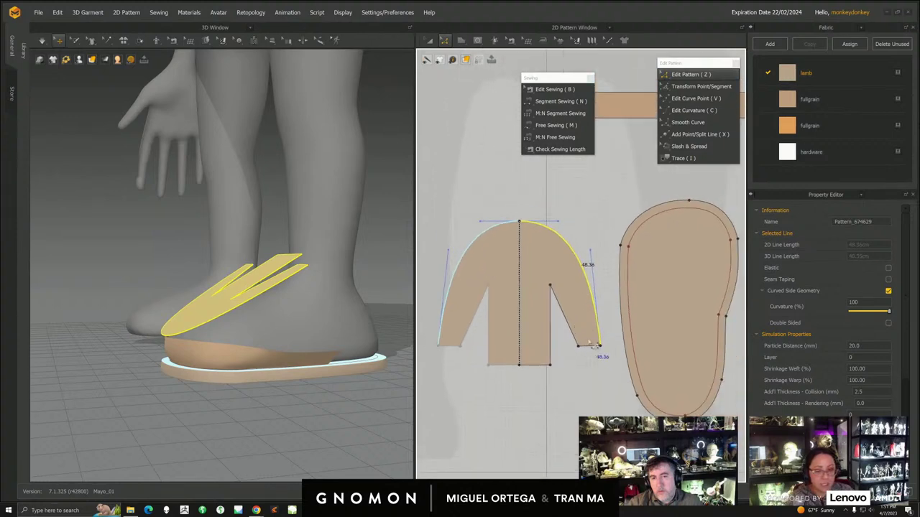
- Try moving the vamp's wing ends inward toward the tongue, and undo the move
mouse_move(596, 344)
mouse_down()
mouse_move(675, 326)
mouse_move(578, 341)
mouse_up()
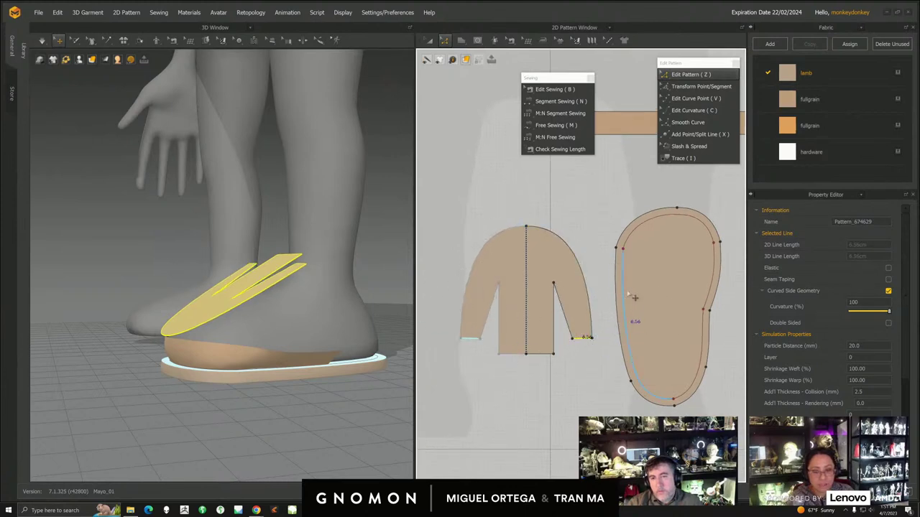
key(ctrl+z)
middle_drag(635, 255, 622, 309)
right_drag(205, 315, 186, 309)
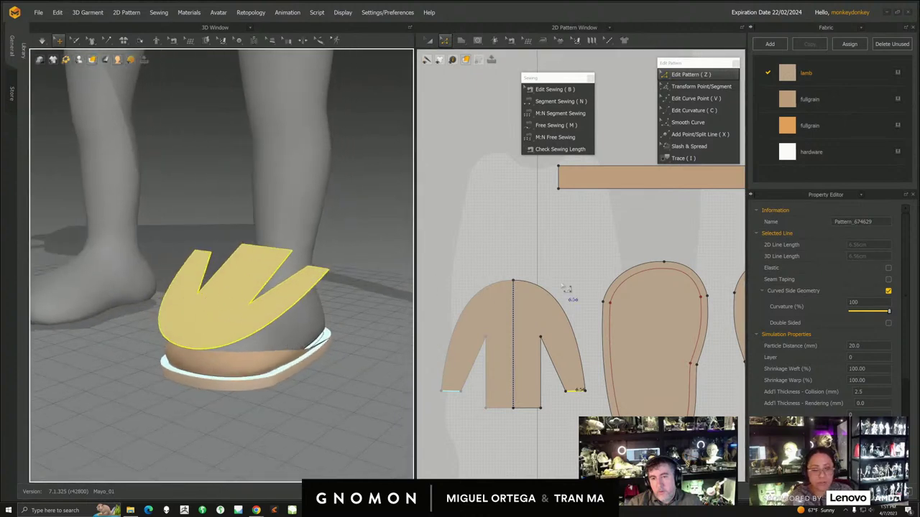
- Examine in 3D and 2D which ends of the toe strip correspond to the vamp's wing ends
scroll(555, 286, down, 2)
scroll(540, 289, down, 2)
middle_drag(521, 278, 513, 296)
right_drag(220, 332, 311, 246)
click(320, 340)
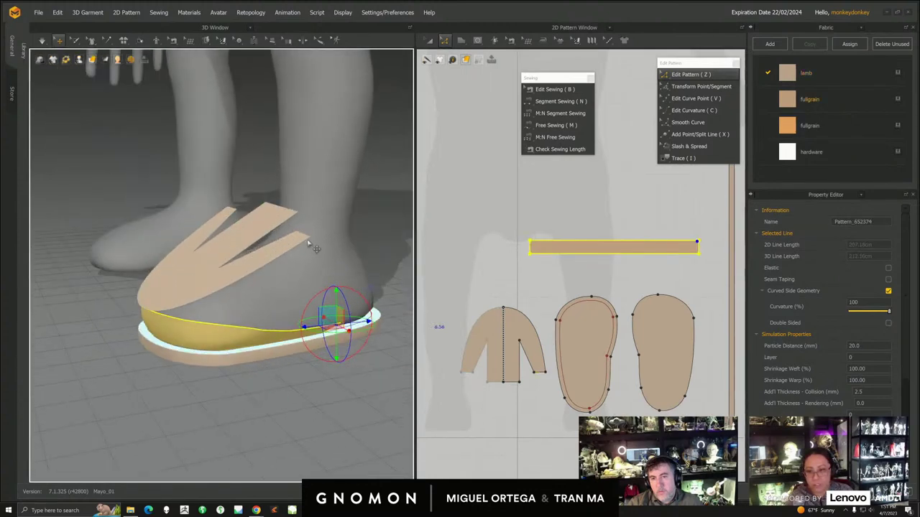
click(305, 239)
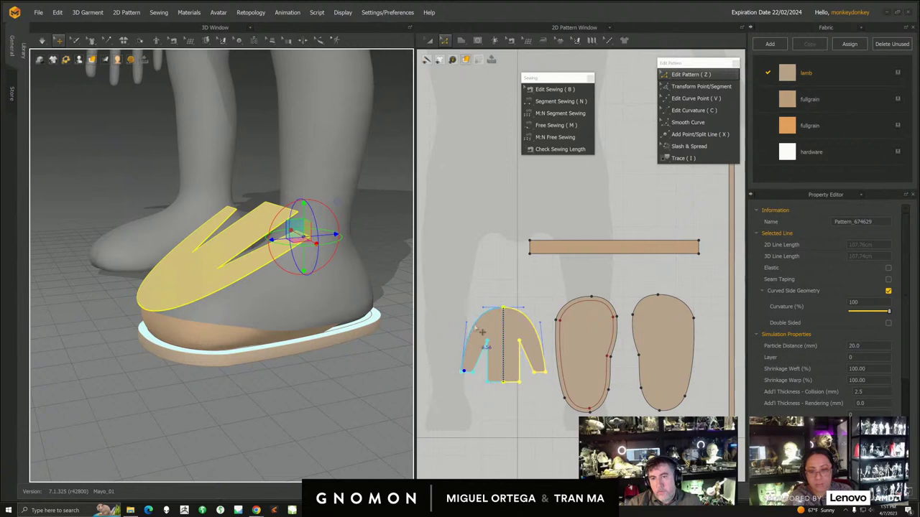
right_drag(284, 300, 338, 284)
click(345, 350)
click(330, 277)
middle_drag(497, 353, 529, 322)
scroll(579, 263, up, 1)
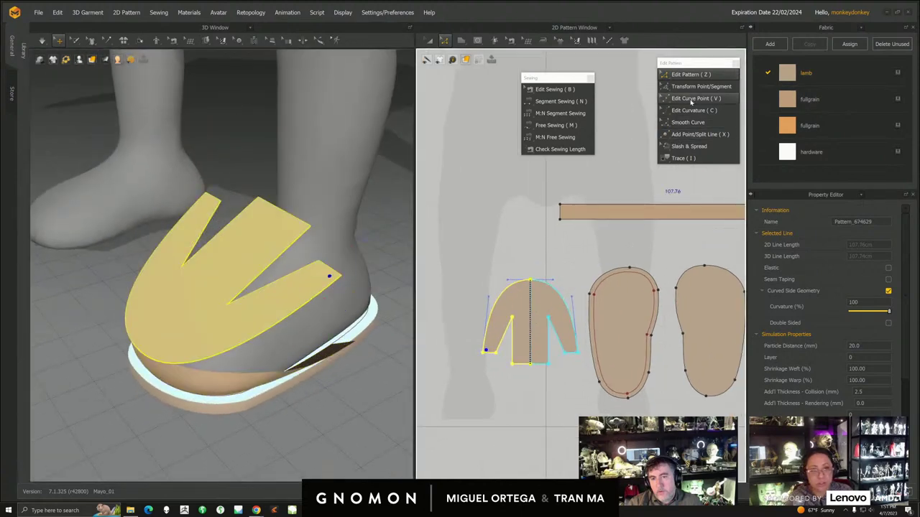
- Free-sew the toe strip's entire upper edge to the vamp's full front curve, matching the corresponding ends
click(543, 126)
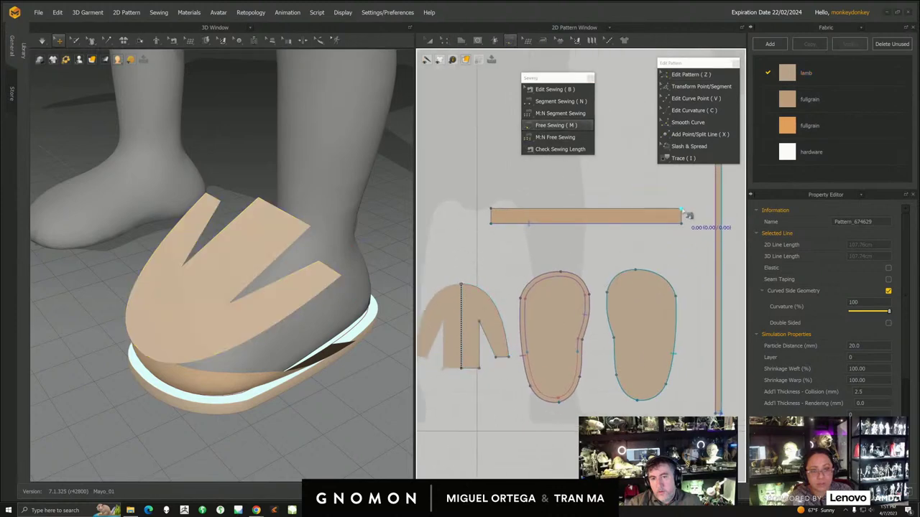
click(681, 209)
click(491, 209)
middle_drag(471, 305, 522, 288)
click(466, 339)
click(560, 339)
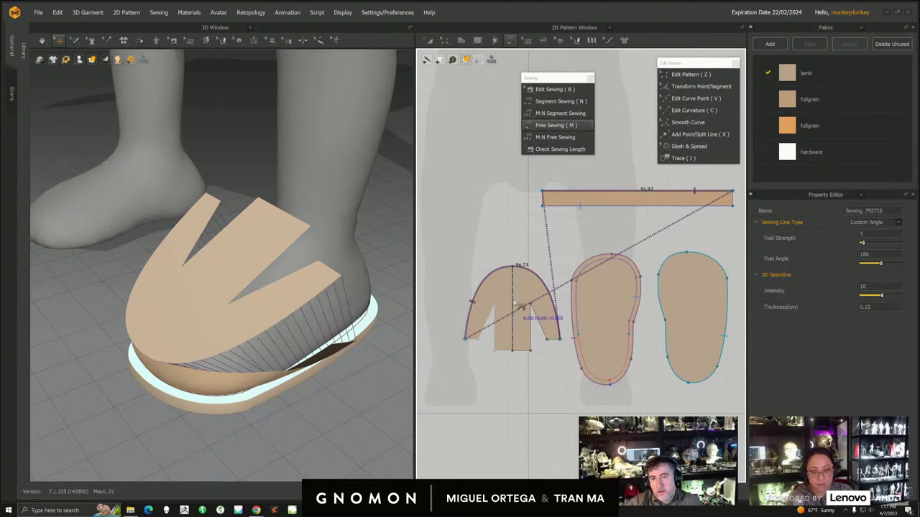
- Simulate the garment in Normal mode and pull the vamp's tongue into place over the instep
click(46, 41)
click(75, 81)
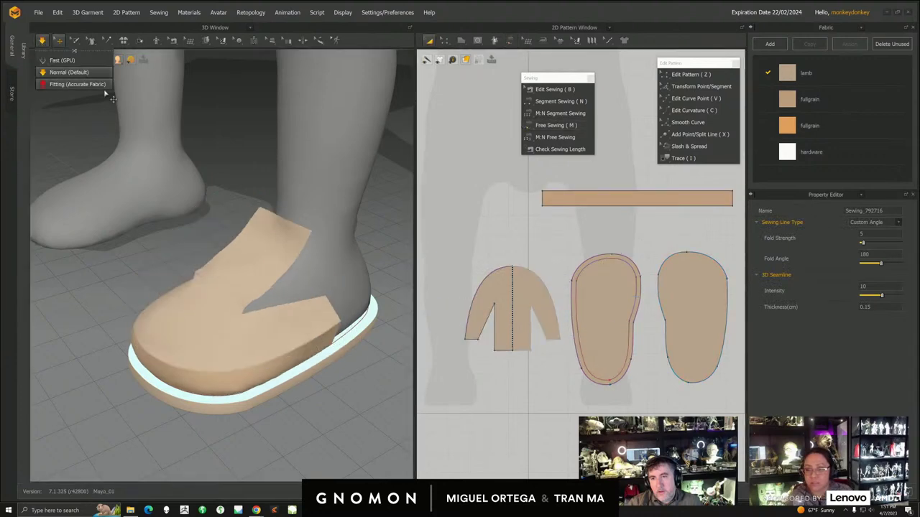
right_drag(283, 289, 290, 286)
drag(298, 249, 320, 240)
mouse_move(253, 275)
right_down()
mouse_move(300, 283)
mouse_move(255, 283)
right_up()
right_drag(294, 253, 308, 222)
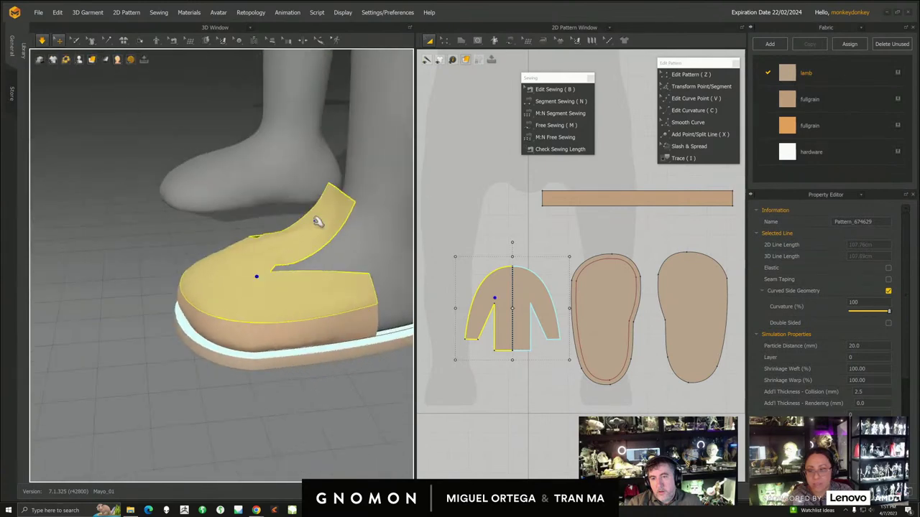
right_drag(287, 253, 310, 273)
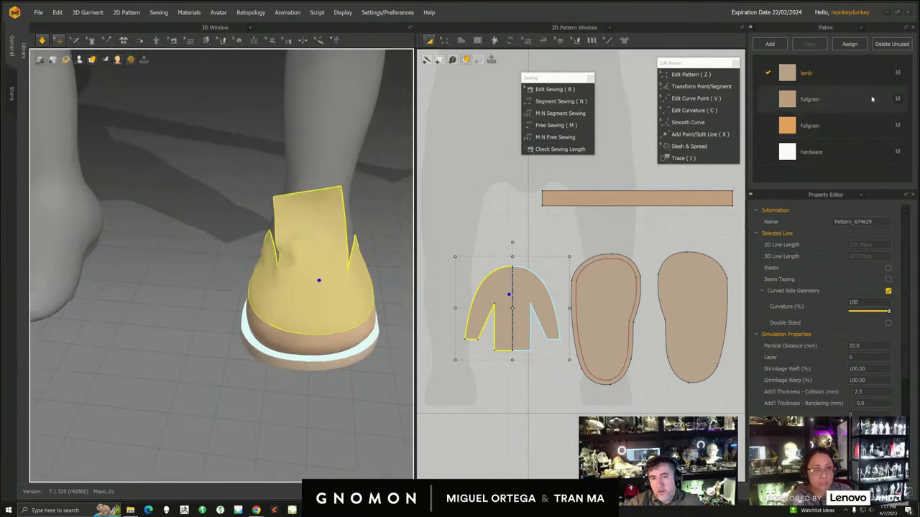
- Try the fullgrain fabric on the vamp and reassign the lamb fabric to it
click(899, 100)
right_drag(329, 305, 332, 216)
right_drag(321, 255, 294, 165)
click(898, 70)
right_drag(243, 257, 239, 319)
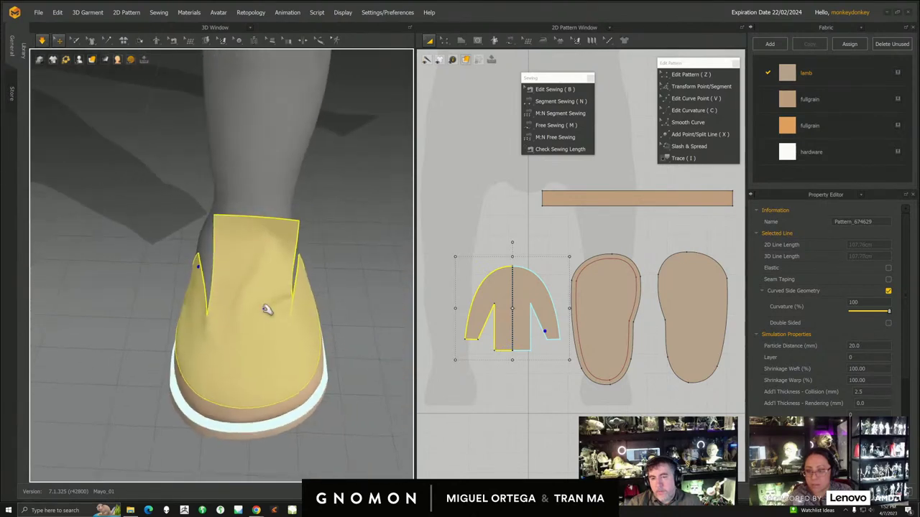
- Curve both straight edges of the notch between the vamp's tongue and wing with Edit Curvature
scroll(581, 294, up, 8)
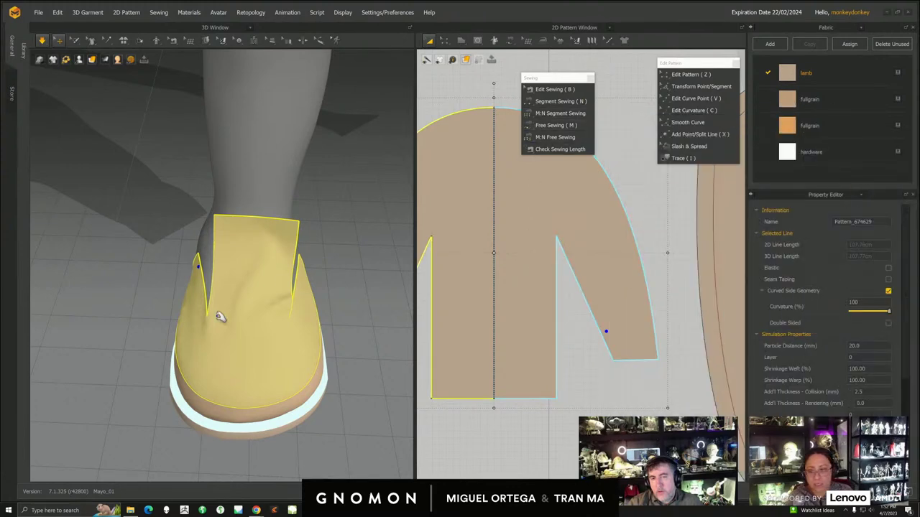
right_drag(219, 316, 244, 311)
click(691, 110)
click(571, 267)
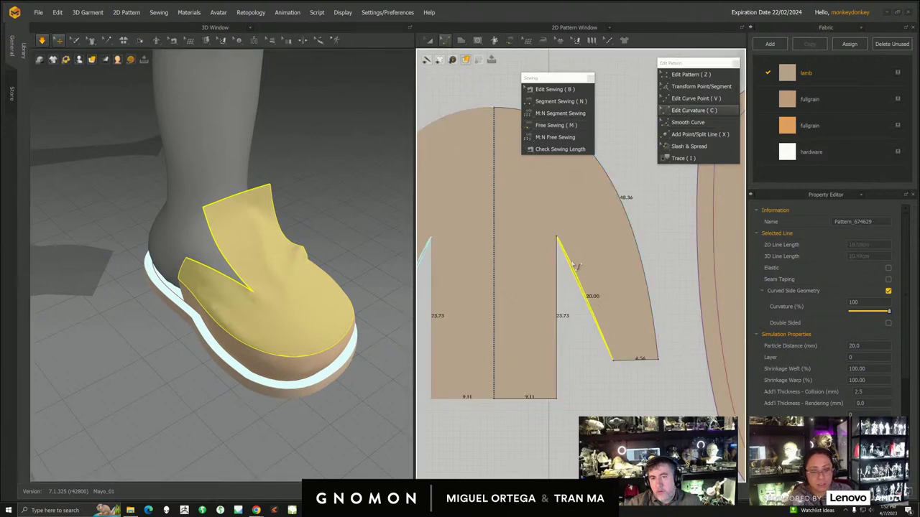
drag(557, 265, 554, 272)
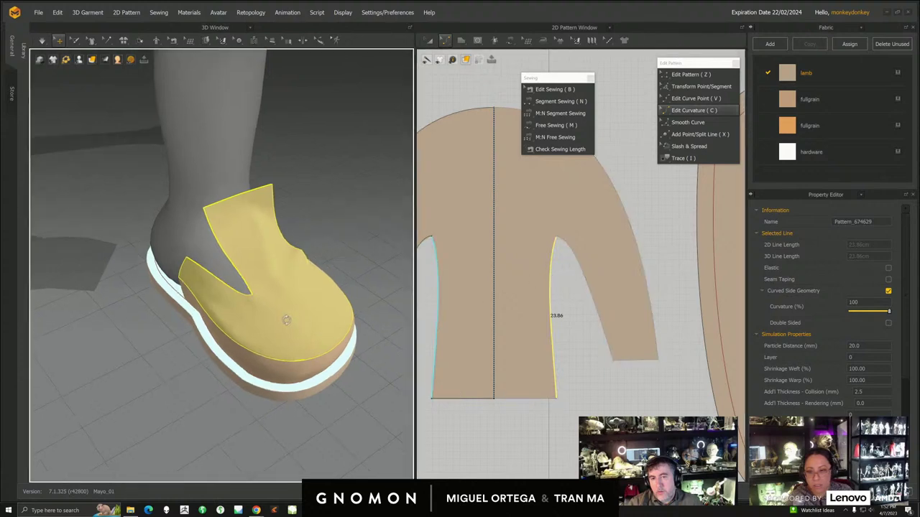
- Adjust the curve handles at the inner tip of the notch between the vamp's tongue and wing to round it
scroll(568, 267, up, 2)
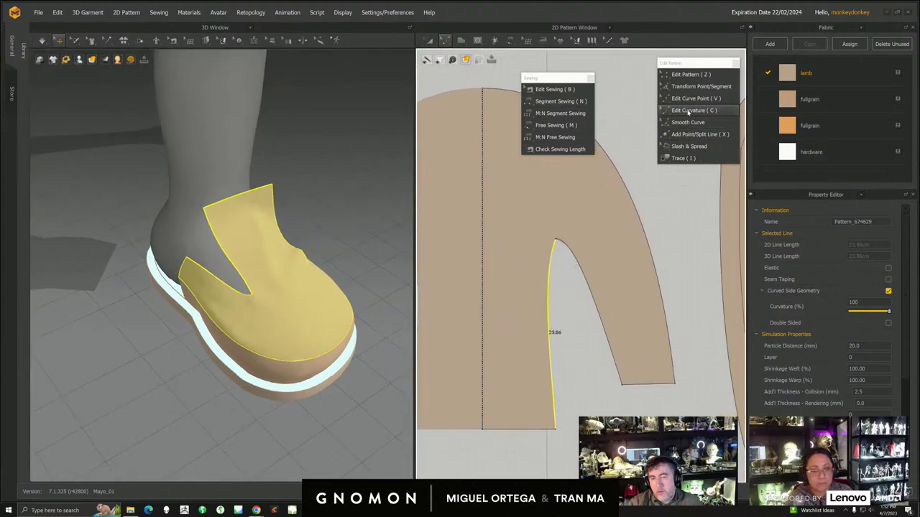
key(z)
click(541, 272)
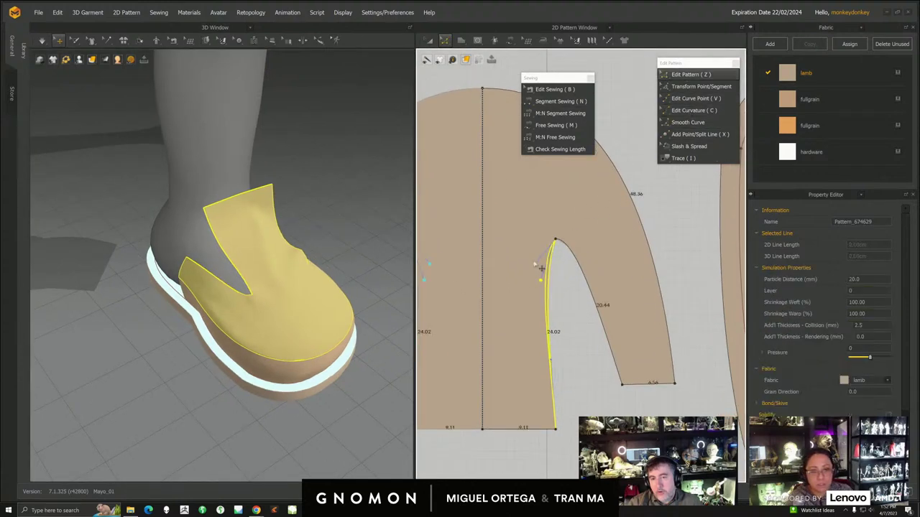
click(575, 250)
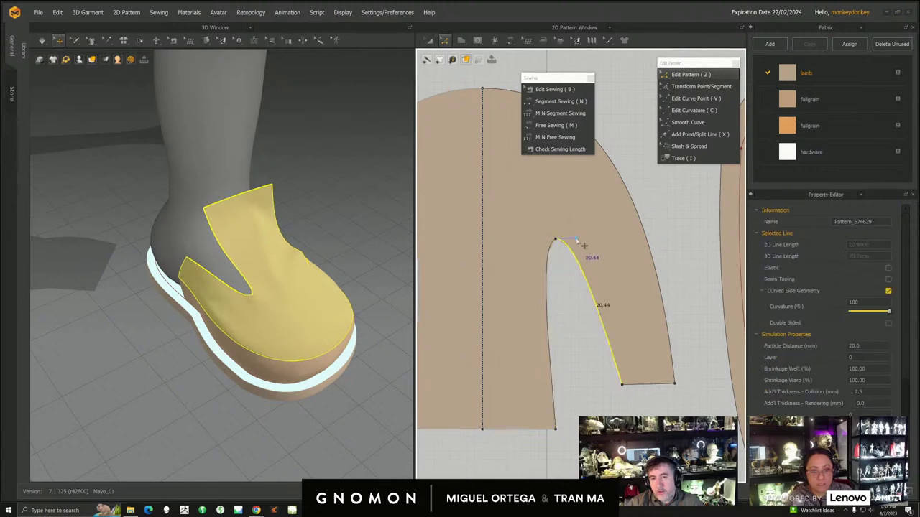
drag(576, 239, 577, 236)
- Shorten the vamp's tongue by moving its straight end edge toward the toe
scroll(330, 350, down, 3)
right_drag(331, 350, 267, 329)
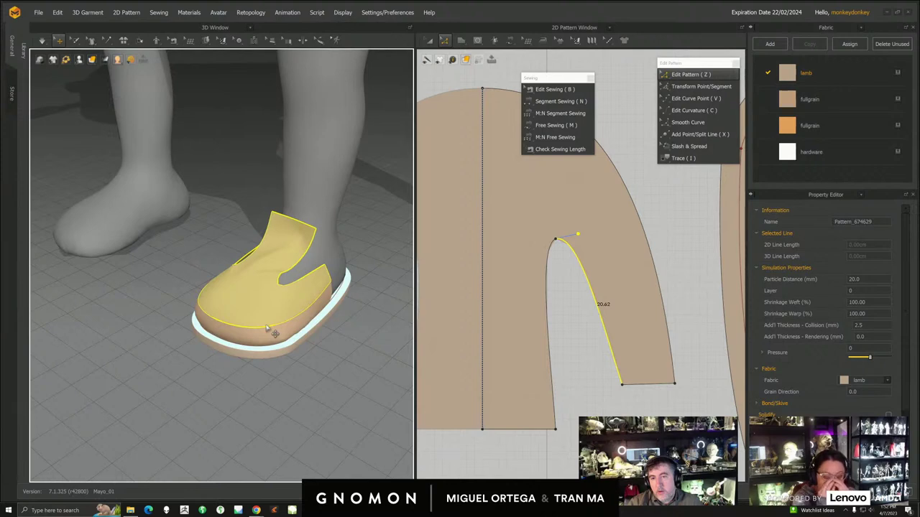
right_drag(229, 350, 262, 349)
scroll(557, 353, down, 3)
scroll(581, 273, up, 1)
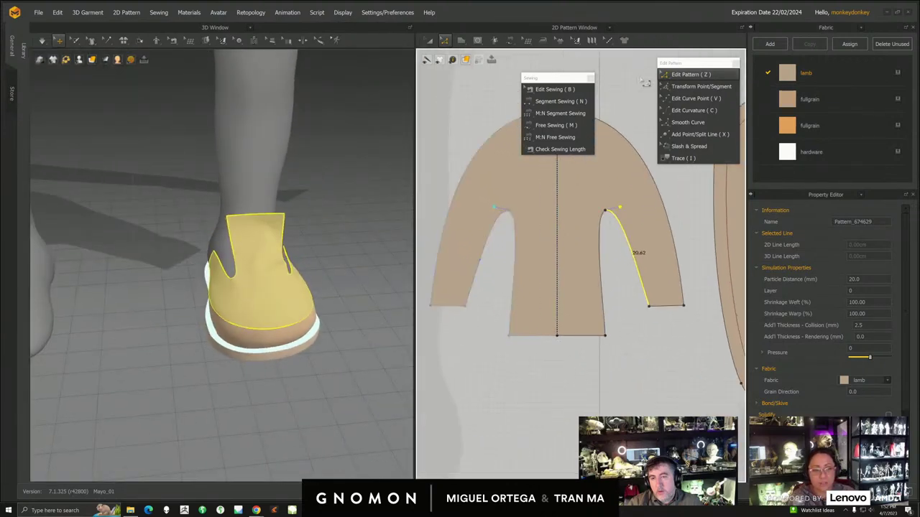
click(587, 367)
drag(584, 343, 585, 327)
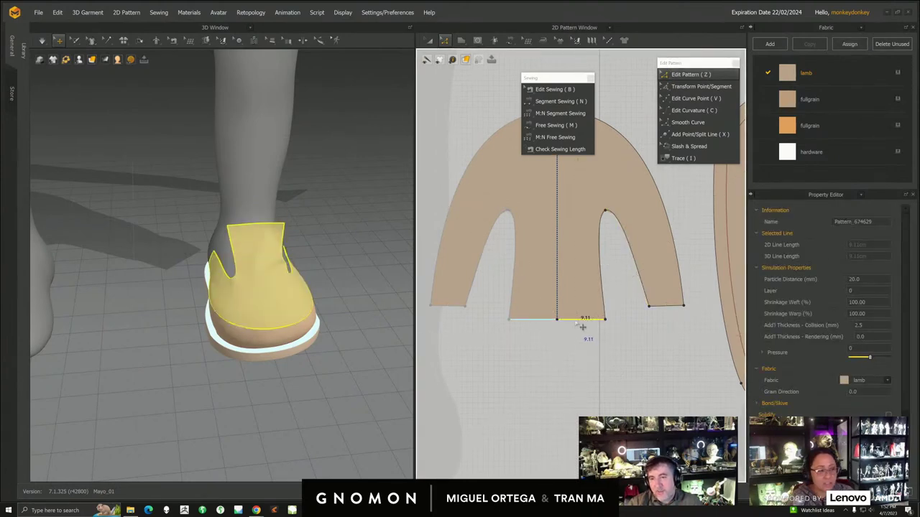
click(577, 320)
- Simulate the garment and pull the shortened tongue flat and centred over the instep
right_drag(327, 323, 269, 254)
click(42, 41)
drag(268, 255, 263, 236)
right_drag(263, 260, 281, 272)
drag(240, 271, 251, 258)
right_drag(270, 268, 309, 285)
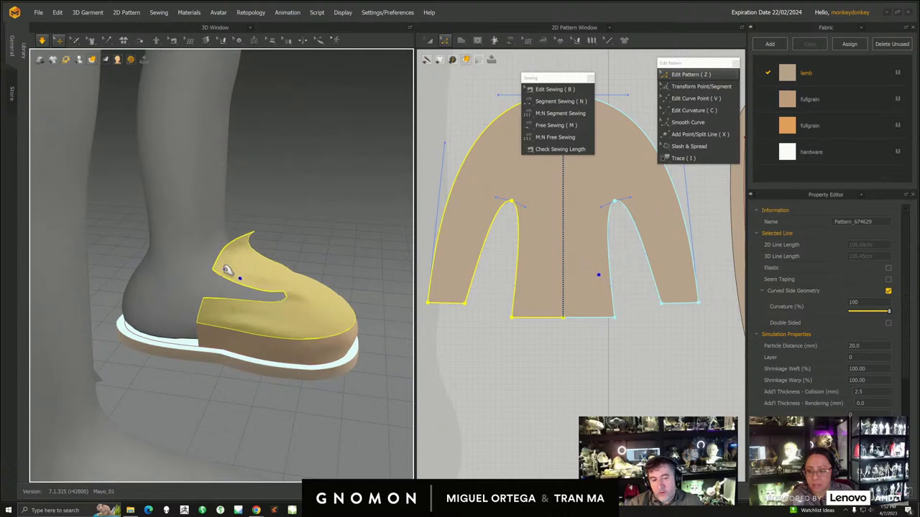
right_drag(236, 297, 286, 253)
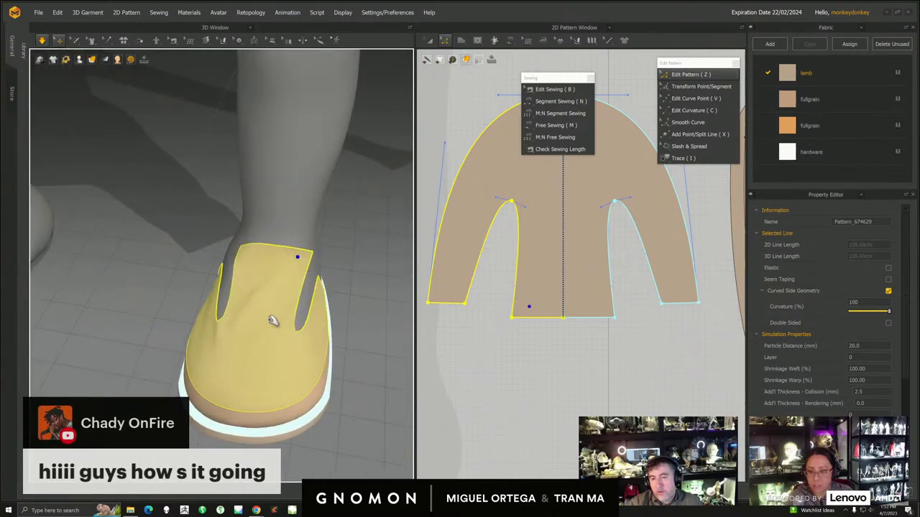
right_drag(232, 330, 281, 310)
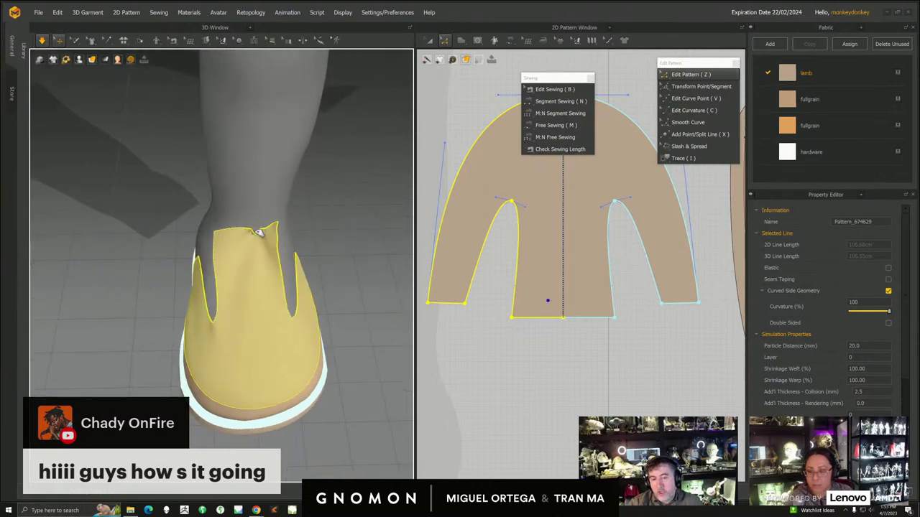
mouse_move(273, 245)
mouse_down()
mouse_move(283, 248)
mouse_move(267, 255)
mouse_up()
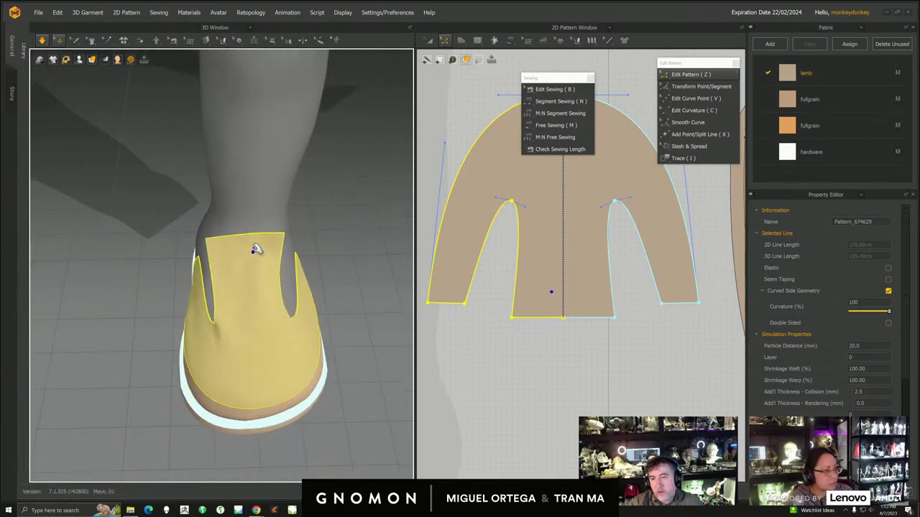
right_drag(274, 328, 261, 279)
- Widen the tongue by moving its end corners outward, and shift the notch tips slightly toward the wings
middle_drag(541, 339, 505, 353)
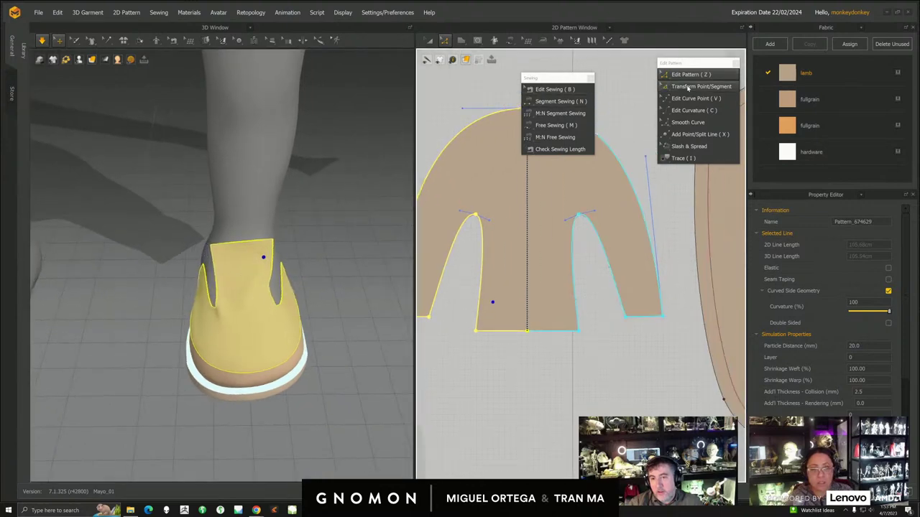
click(588, 346)
click(587, 335)
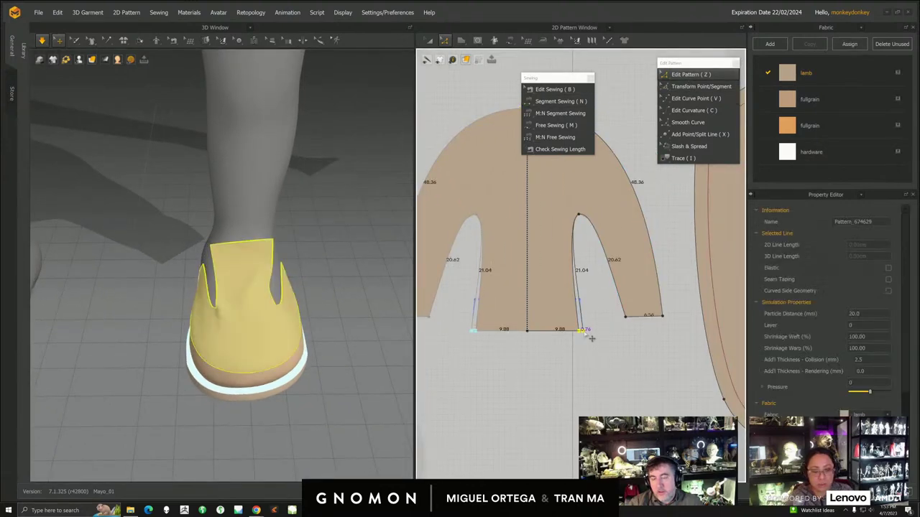
drag(585, 332, 586, 332)
drag(586, 331, 588, 331)
drag(579, 214, 595, 225)
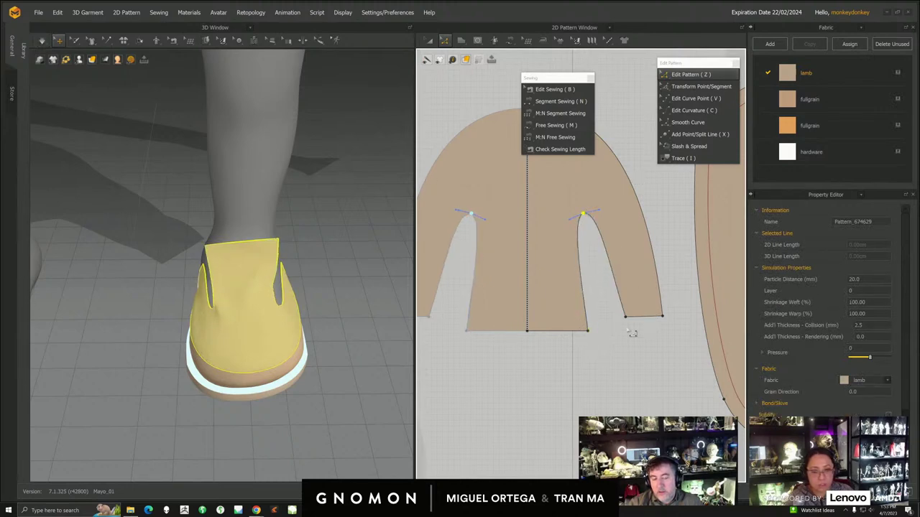
- Narrow the end of the vamp's wings and bow their end edges outward with Edit Curvature
drag(625, 318, 630, 317)
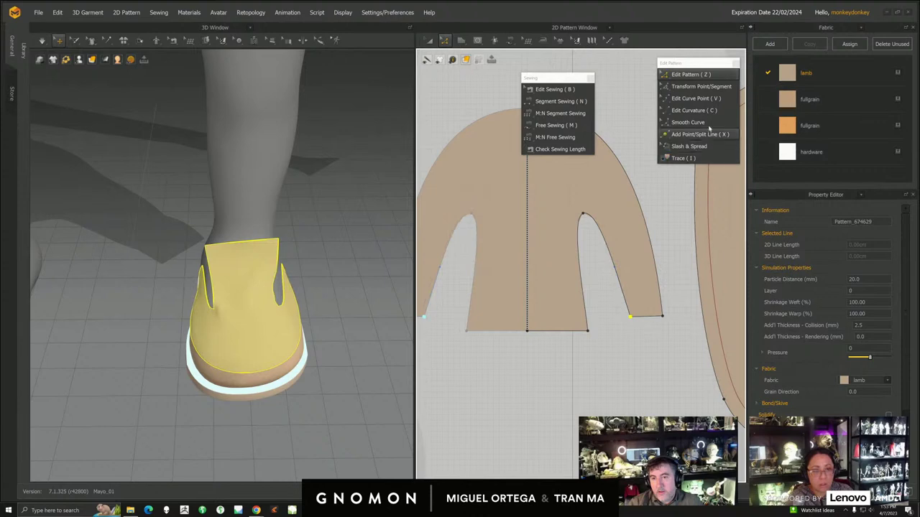
click(694, 110)
click(647, 318)
drag(648, 324, 648, 323)
- Simulate the garment and pull the widened tongue and curved wings into place around the foot
click(46, 43)
click(41, 40)
drag(227, 291, 219, 302)
right_drag(219, 302, 237, 294)
drag(237, 293, 243, 295)
right_drag(243, 294, 227, 279)
drag(209, 244, 223, 234)
right_drag(243, 241, 228, 254)
drag(237, 248, 262, 272)
mouse_move(262, 272)
right_down()
mouse_move(248, 259)
mouse_move(256, 252)
mouse_move(204, 273)
mouse_move(206, 265)
right_up()
- Move the wings' inner end corners toward the notch and adjust the adjoining curve handle for a smoother rounded wing tip
middle_drag(483, 306, 484, 296)
click(691, 75)
click(634, 337)
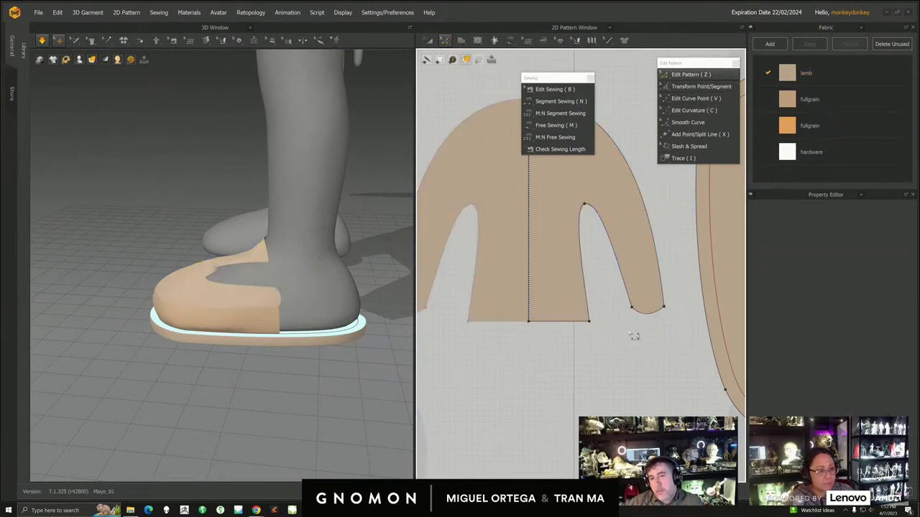
click(636, 303)
drag(629, 294, 629, 295)
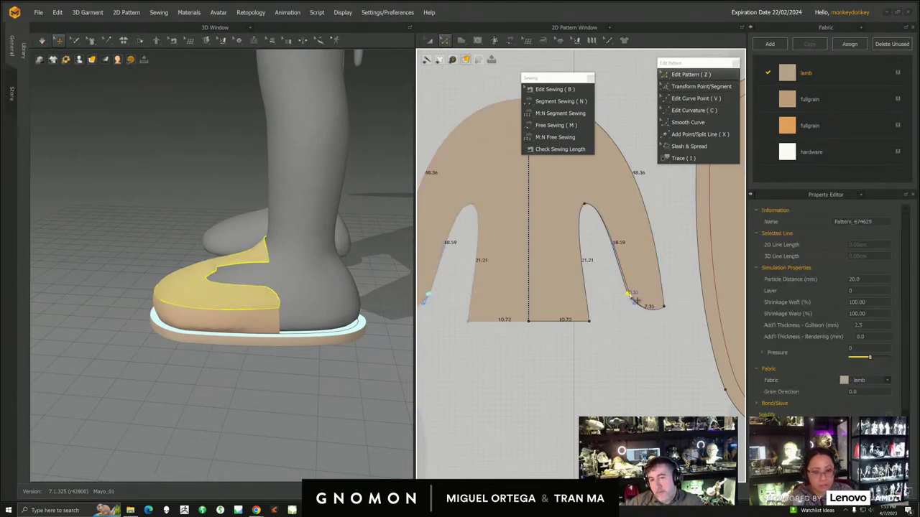
click(622, 251)
click(616, 254)
drag(612, 253, 612, 251)
click(42, 39)
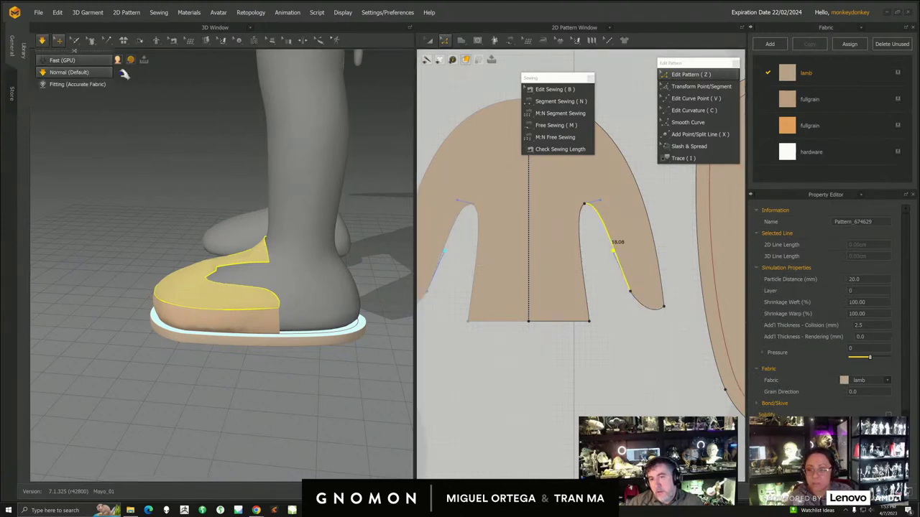
click(630, 324)
drag(630, 291, 628, 287)
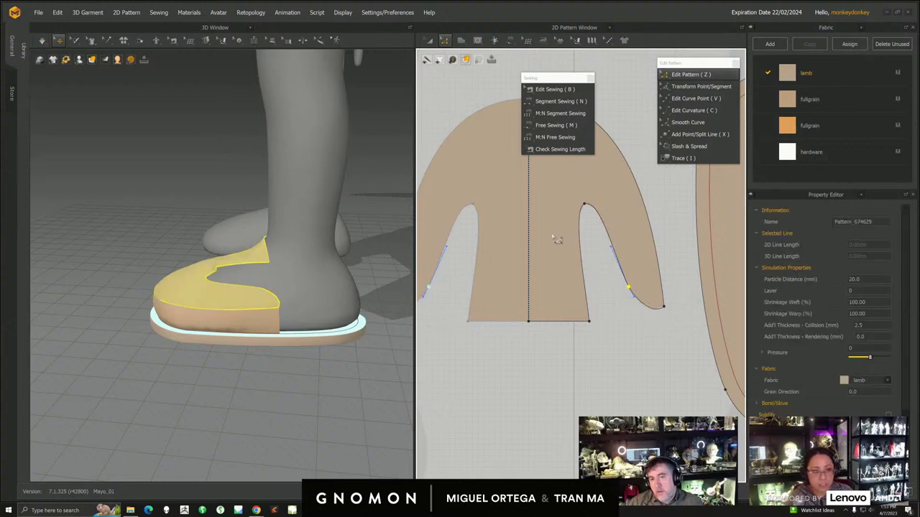
- Simulate the reshaped vamp and pull the tongue's corner and surface into position against the ankle
right_drag(199, 231, 236, 236)
click(41, 40)
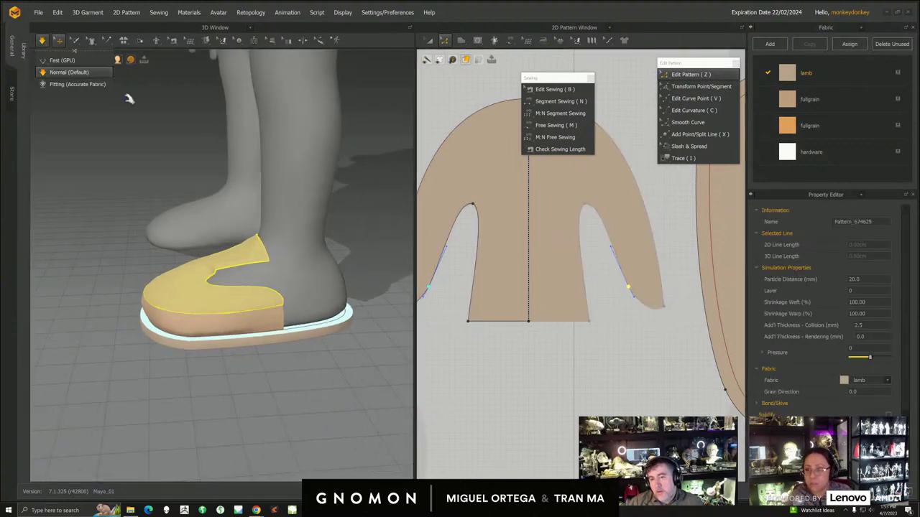
right_drag(160, 171, 216, 209)
drag(248, 248, 224, 283)
right_drag(224, 282, 252, 267)
drag(265, 256, 266, 252)
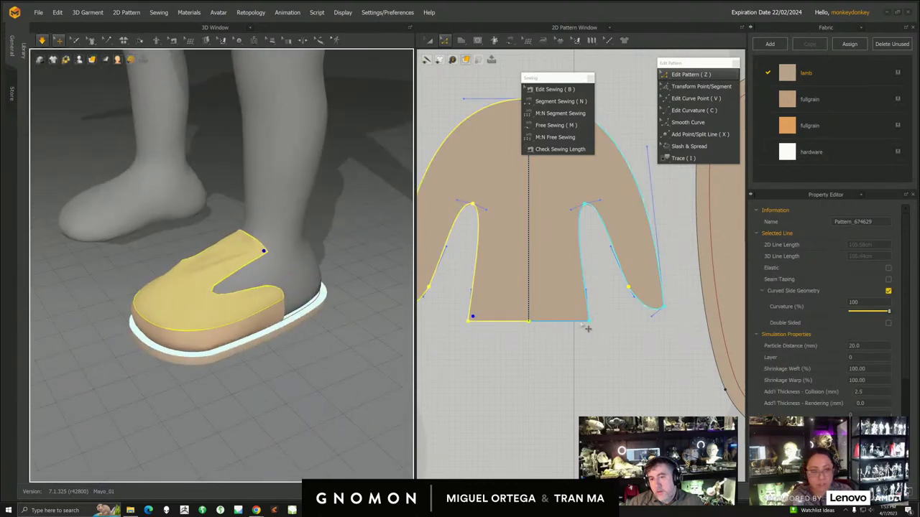
right_drag(230, 246, 223, 258)
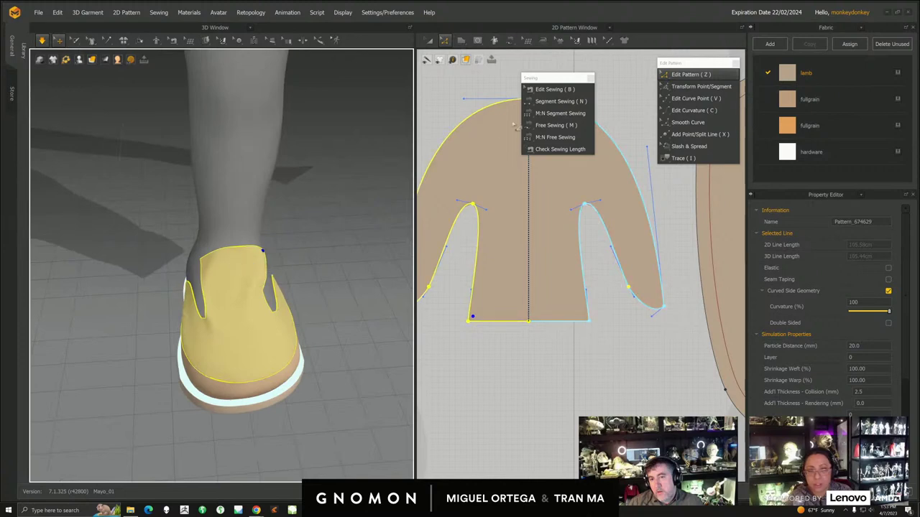
- Try rounding the tongue's end corners with Smooth Curve and extending its centre end point outward
click(686, 122)
drag(588, 320, 559, 320)
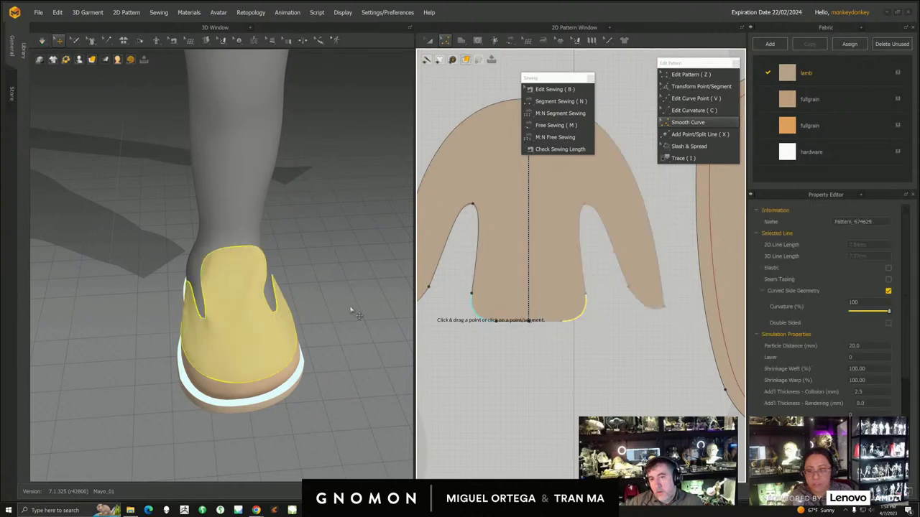
click(690, 74)
click(565, 309)
drag(528, 322, 563, 329)
- Undo the centre point extension and the rounding of the tongue's end corners
key(ctrl+z)
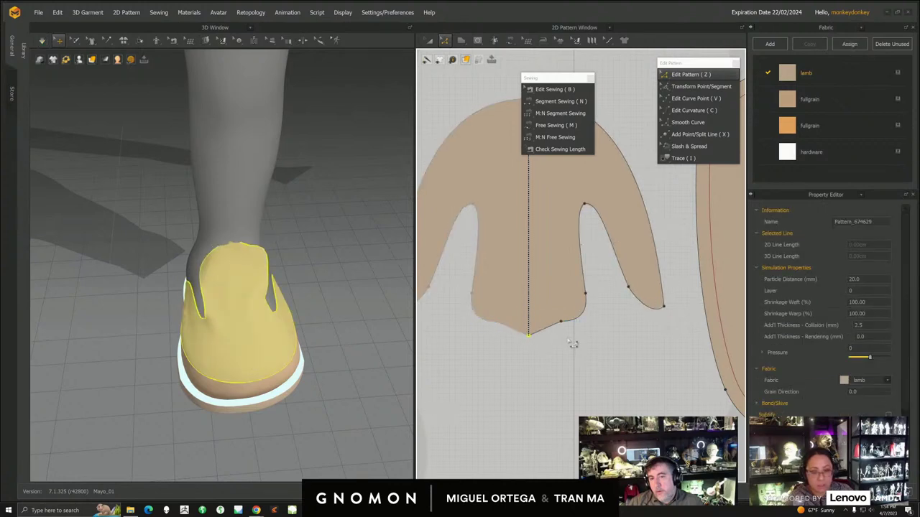
key(ctrl+z)
key(ctrl+z)
key(ctrl+z)
key(ctrl+z)
key(ctrl+z)
- Move the tongue's outer end corners toward the notch so its end tapers to the centre point
click(596, 327)
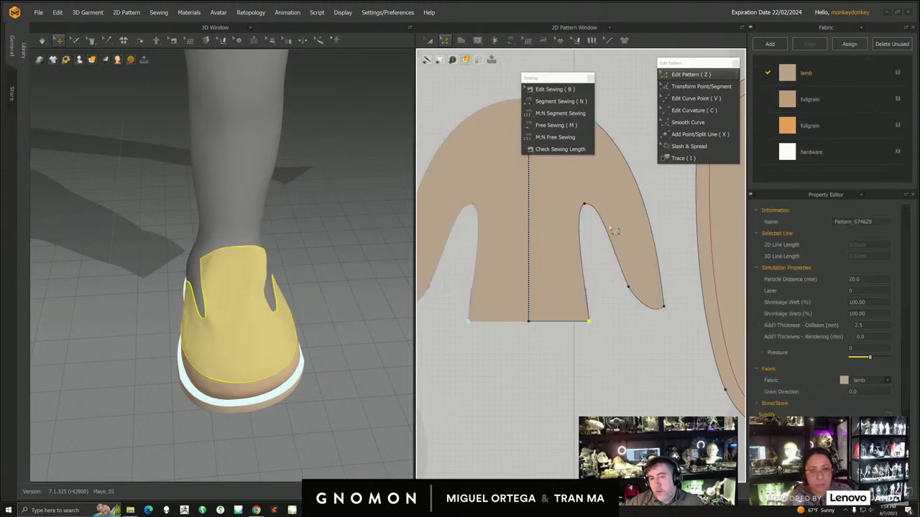
drag(596, 330, 586, 298)
key(ctrl+z)
key(ctrl+z)
click(592, 335)
- Bow the tongue's slanted end edges outward with Edit Curvature and extend the centre end point slightly
key(c)
click(562, 316)
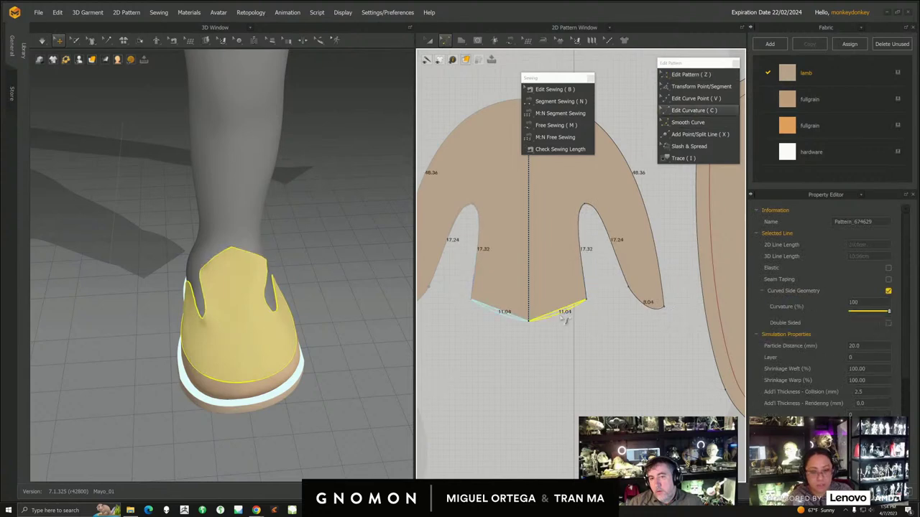
key(z)
click(537, 353)
click(532, 329)
- Adjust the curve handles at the tongue's centre point and outer corners to form a smooth rounded end
click(555, 335)
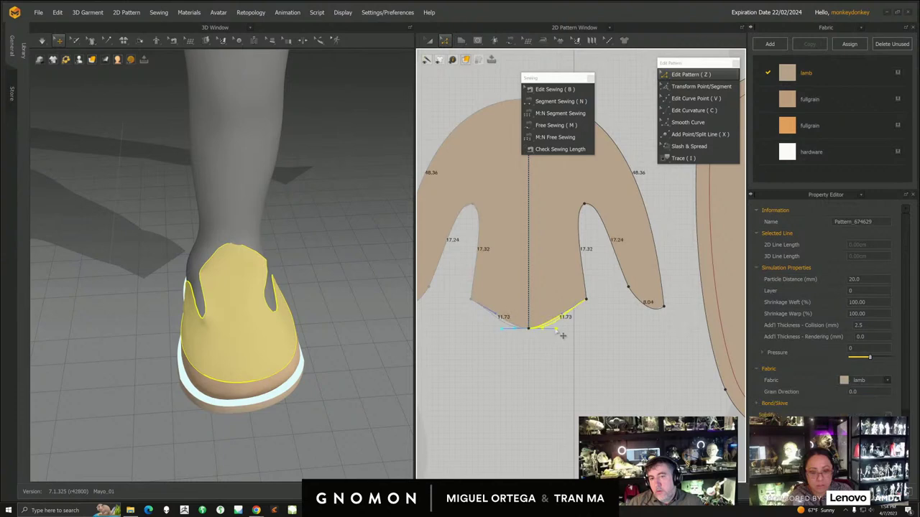
drag(564, 330, 567, 329)
click(570, 319)
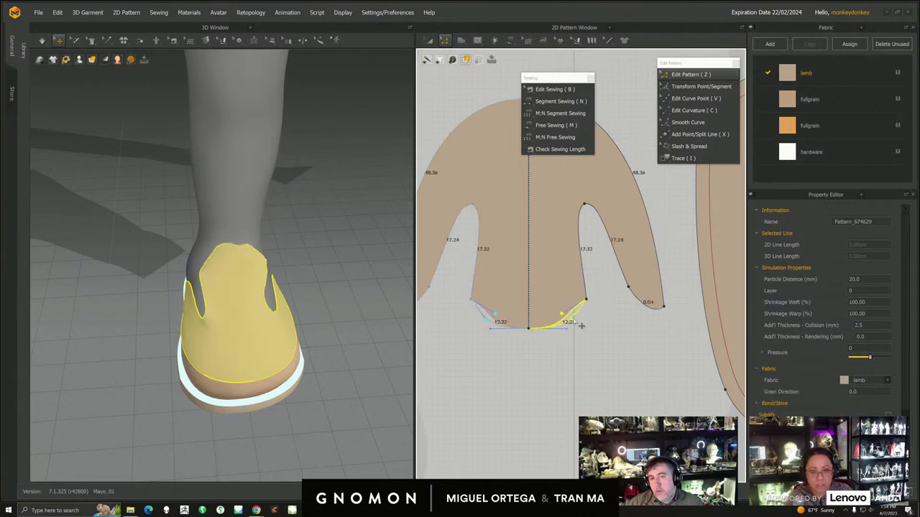
click(590, 272)
drag(585, 270, 577, 313)
key(v)
middle_drag(679, 239, 511, 328)
middle_drag(595, 316, 496, 335)
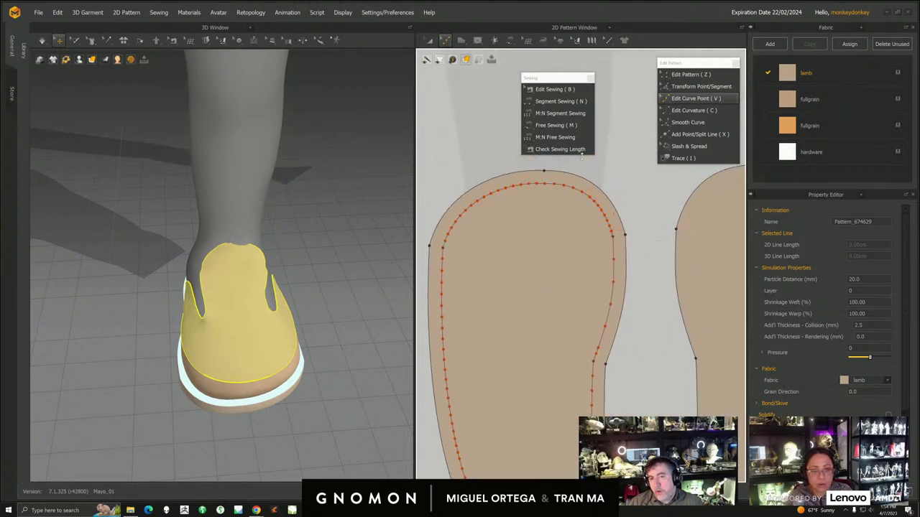
middle_drag(446, 274, 505, 250)
drag(501, 247, 487, 247)
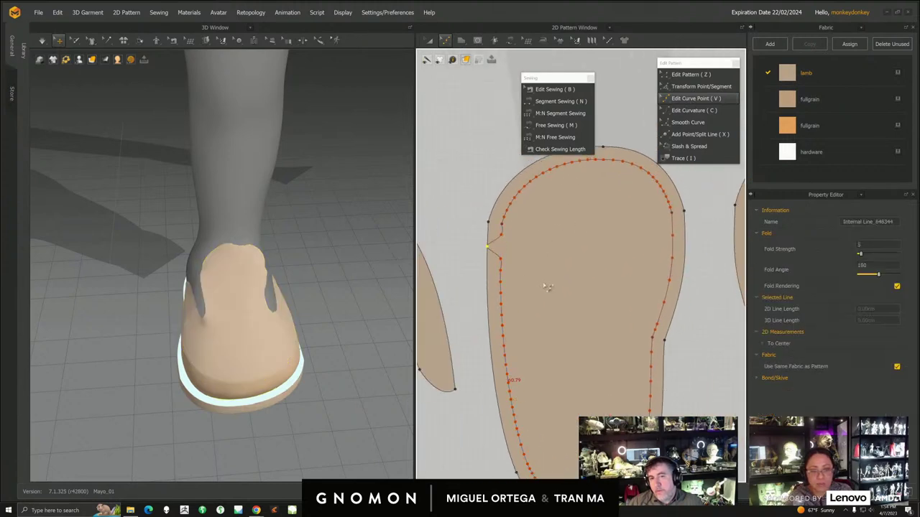
middle_drag(528, 281, 690, 233)
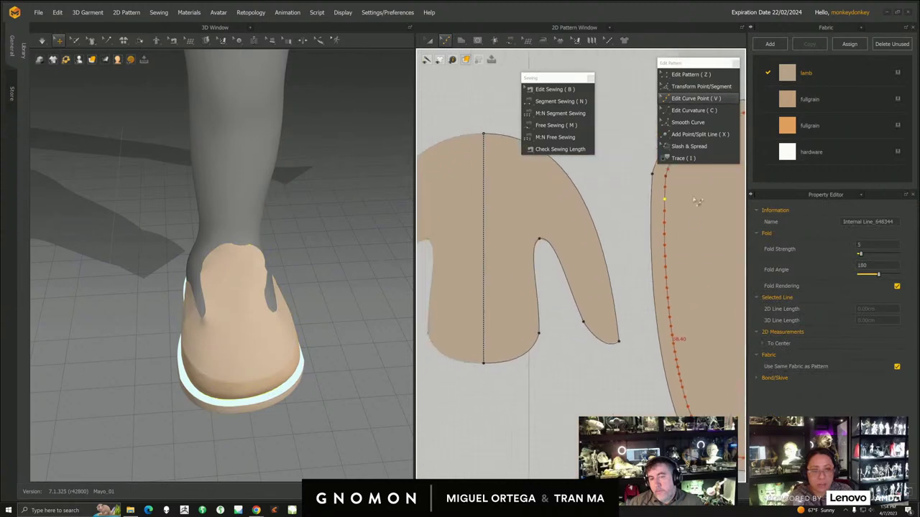
- Refine the rounded tongue by moving its corner points and centre end point toward the toe and adjusting the end curve's handles
click(684, 76)
middle_drag(545, 324, 596, 290)
click(596, 291)
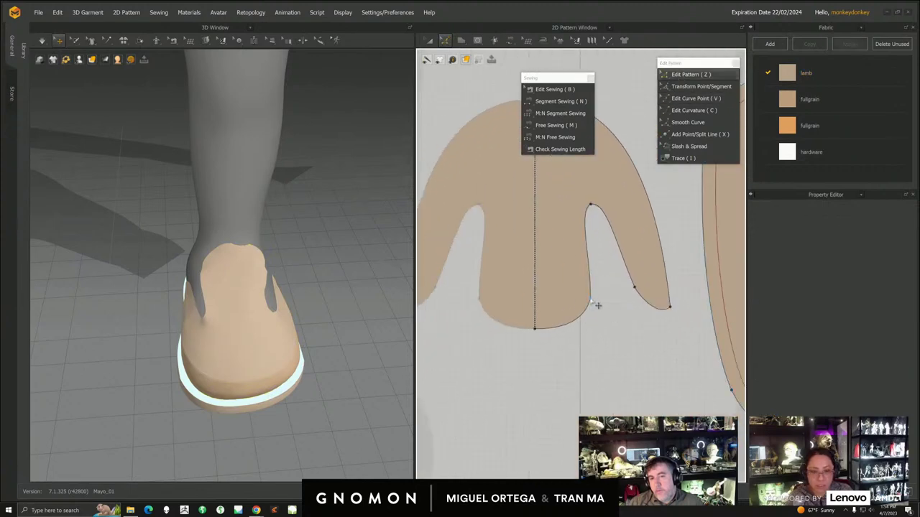
click(597, 305)
drag(587, 311, 588, 291)
click(534, 329)
drag(543, 336, 578, 327)
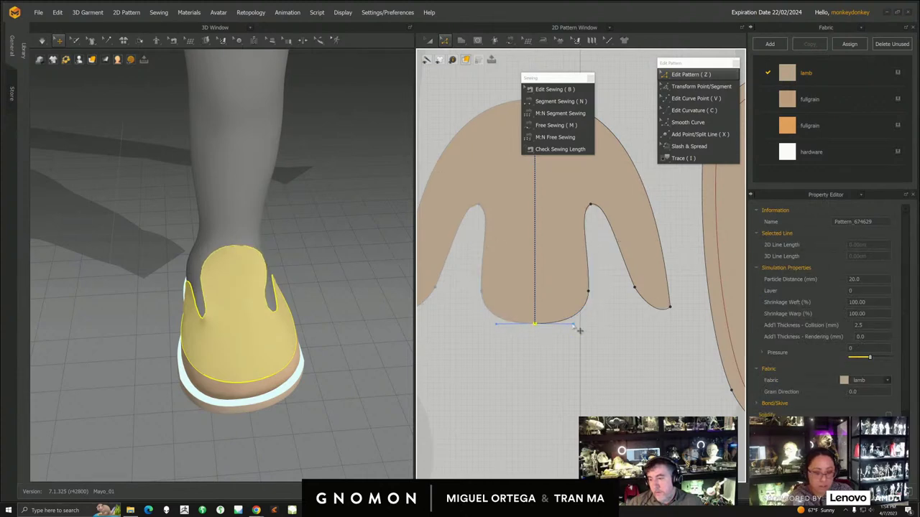
click(588, 296)
drag(587, 291, 588, 285)
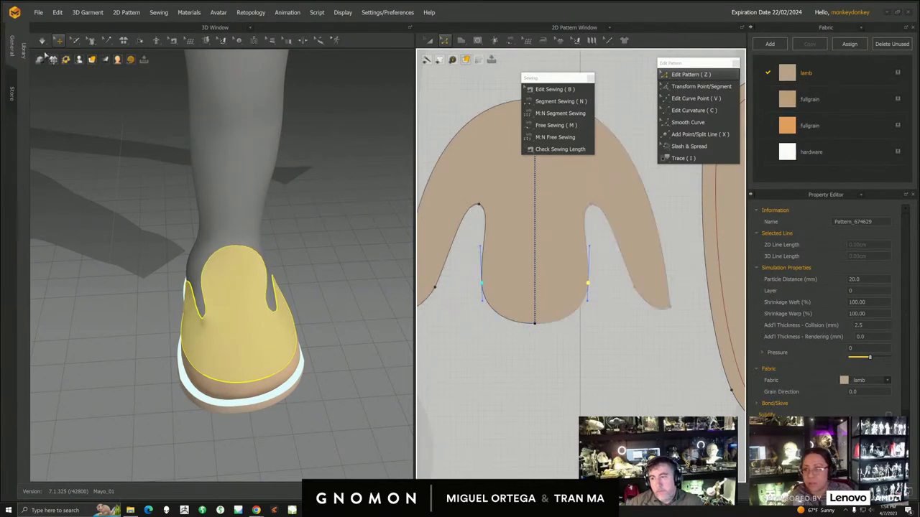
- Simulate the reshaped vamp while tugging its tongue into place over the instep, and save the project
right_drag(359, 302, 245, 287)
key(space)
drag(276, 283, 302, 272)
right_drag(302, 272, 278, 267)
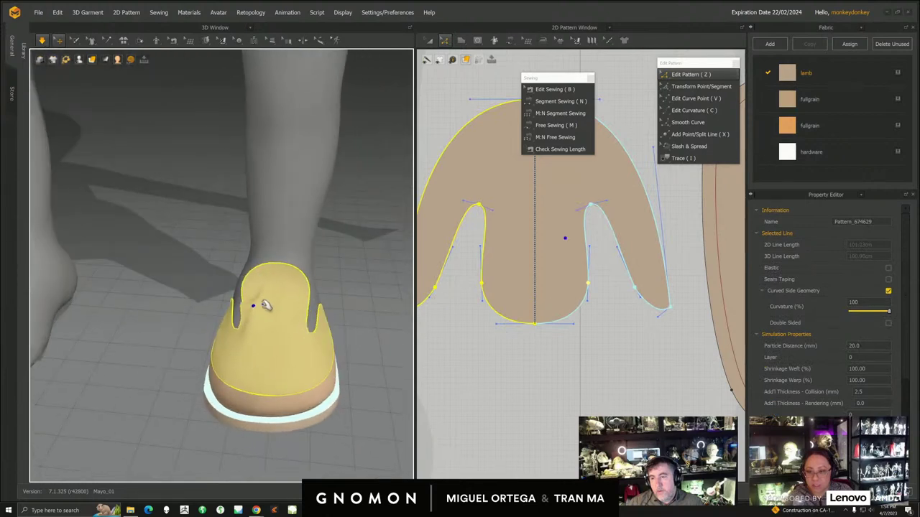
right_drag(266, 301, 248, 306)
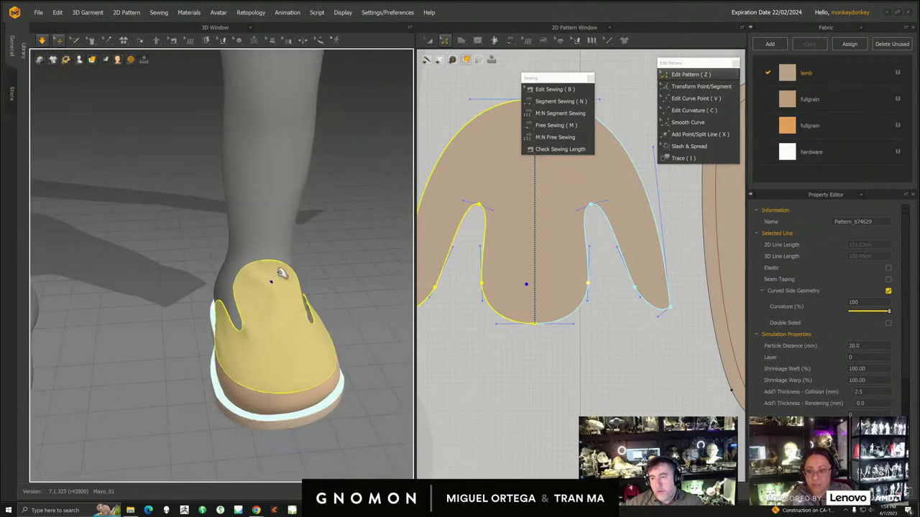
mouse_move(288, 272)
right_down()
mouse_move(302, 335)
mouse_move(273, 287)
mouse_move(259, 325)
mouse_move(268, 302)
mouse_move(246, 267)
mouse_move(220, 273)
mouse_move(279, 332)
mouse_move(212, 373)
mouse_move(203, 329)
mouse_move(212, 332)
mouse_move(215, 321)
mouse_move(269, 332)
mouse_move(267, 345)
mouse_move(238, 314)
right_up()
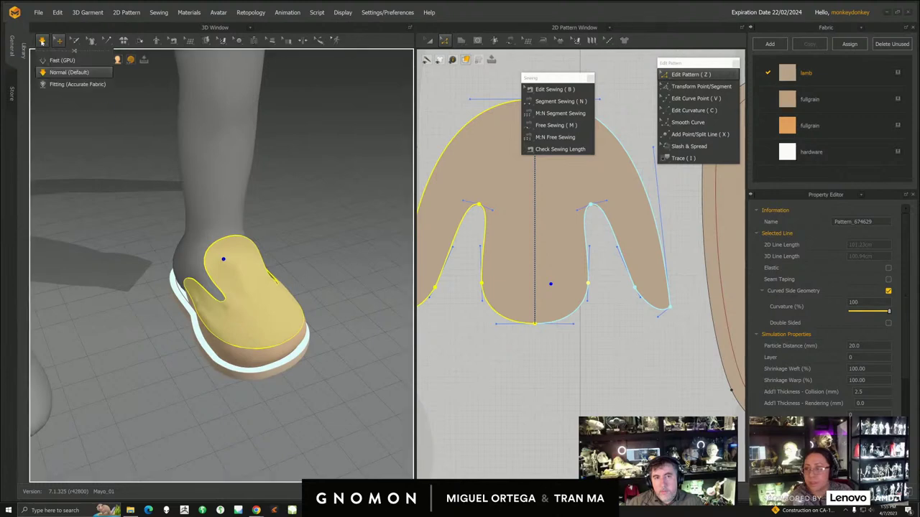
click(39, 13)
click(45, 57)
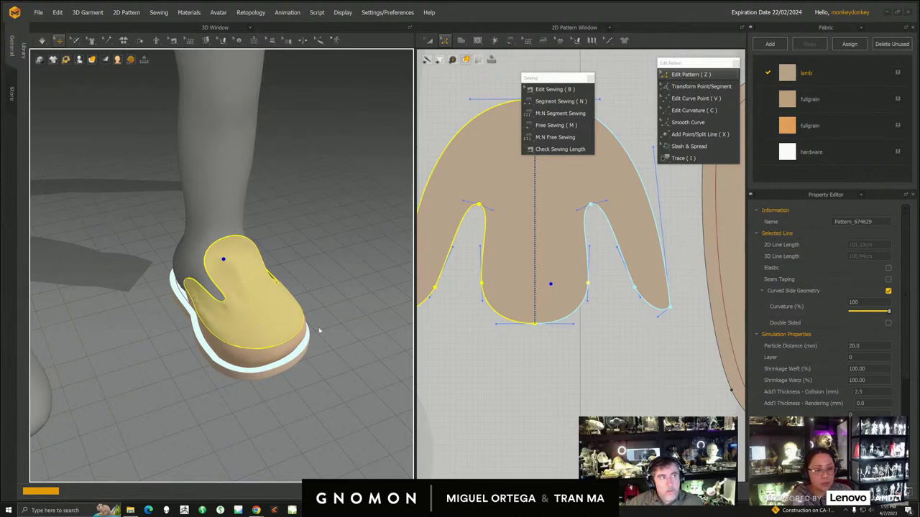
- Switch to the reference board and examine the yellow-and-brown lace-up boots, especially the seam around the toe
scroll(320, 332, down, 4)
key(alt+Tab)
middle_drag(654, 280, 728, 200)
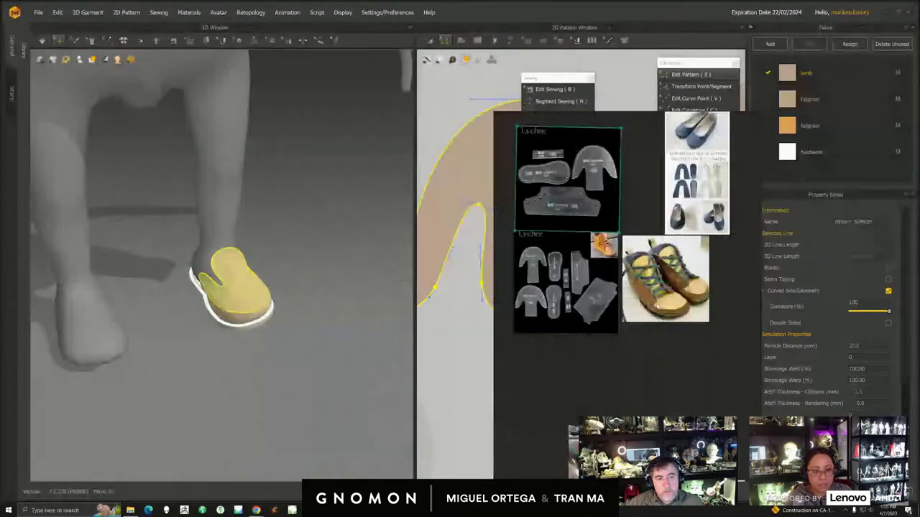
scroll(728, 200, up, 4)
middle_drag(642, 434, 669, 312)
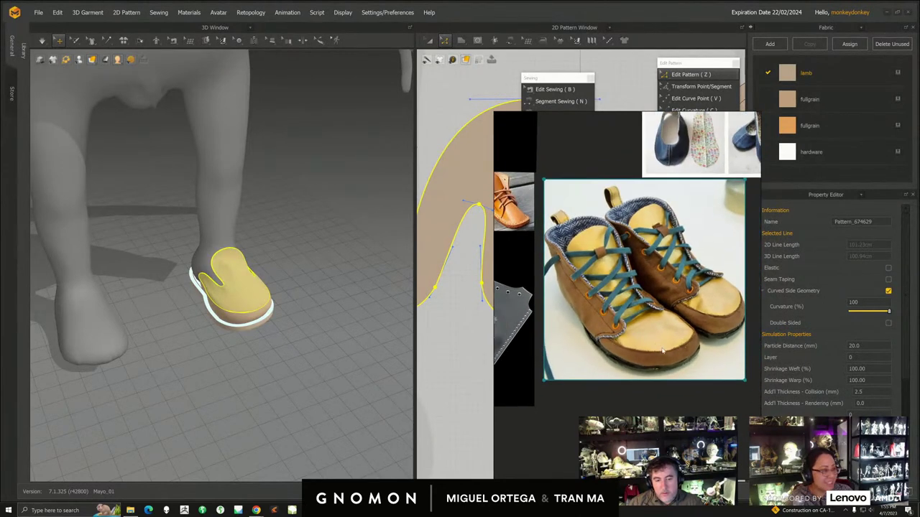
scroll(281, 335, up, 5)
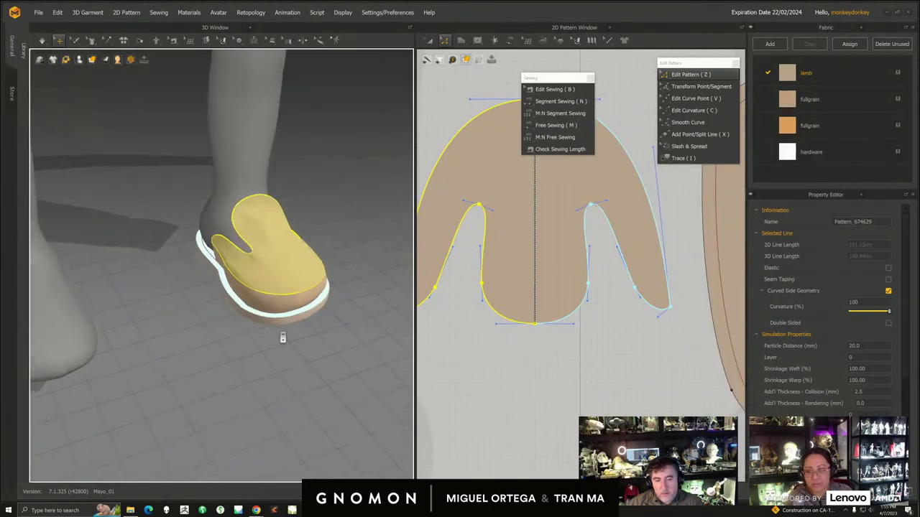
scroll(538, 363, down, 3)
scroll(534, 328, up, 3)
middle_drag(425, 363, 445, 422)
- Select the toe band below the vamp and detach the Piping tools as a floating palette
right_drag(314, 329, 230, 265)
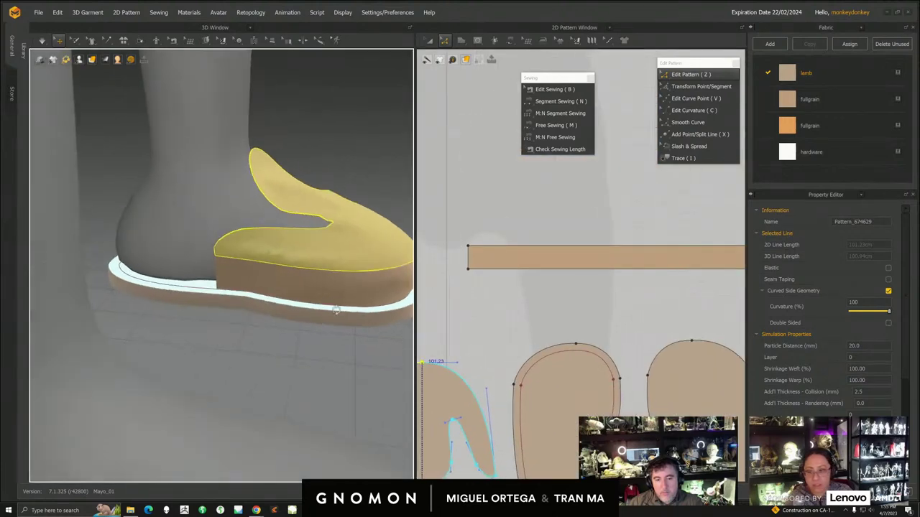
click(224, 262)
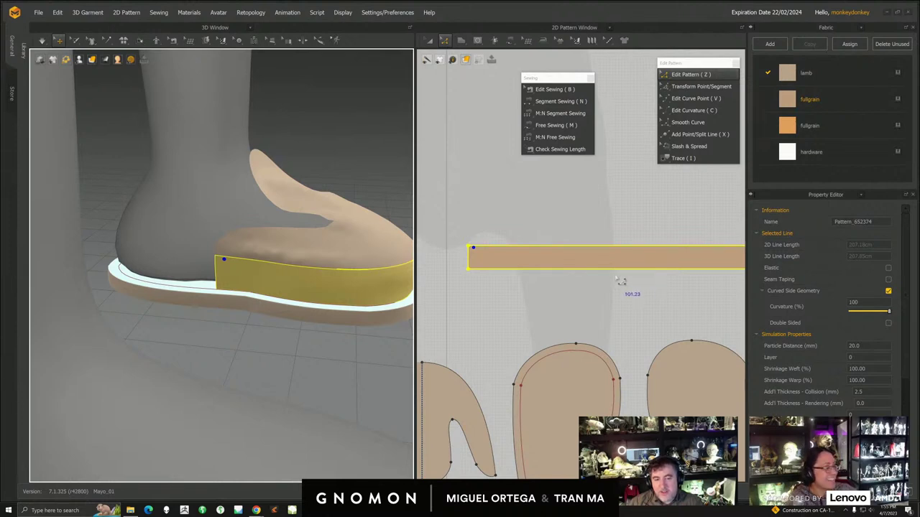
middle_drag(189, 287, 180, 292)
middle_drag(534, 254, 511, 266)
scroll(516, 268, up, 2)
mouse_move(271, 43)
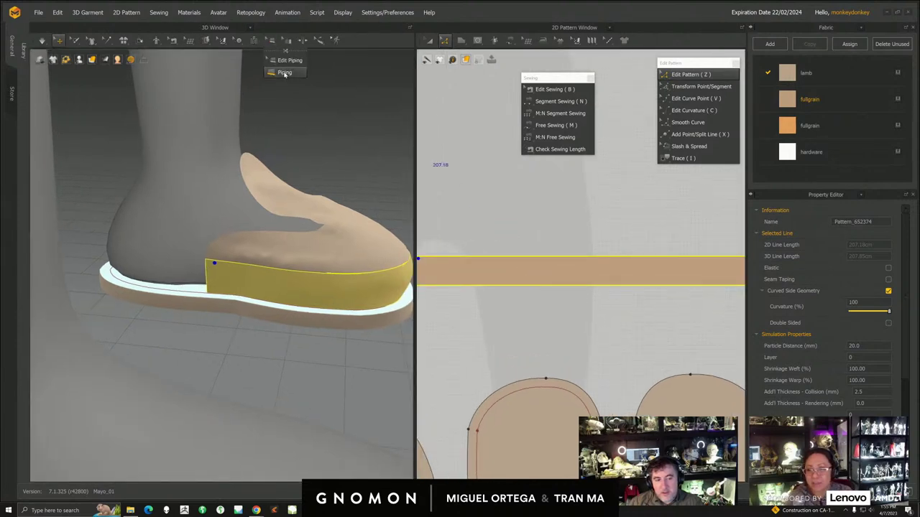
click(284, 72)
mouse_move(282, 43)
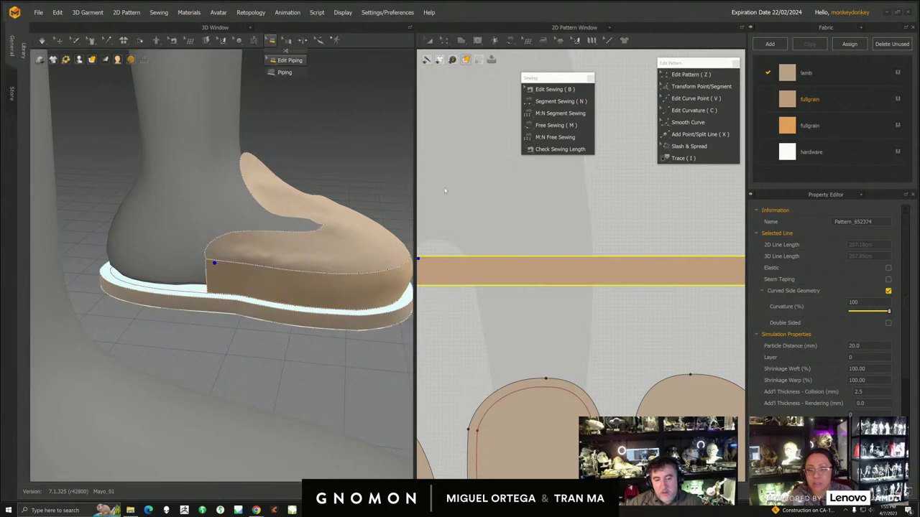
middle_drag(467, 241, 542, 225)
mouse_move(269, 45)
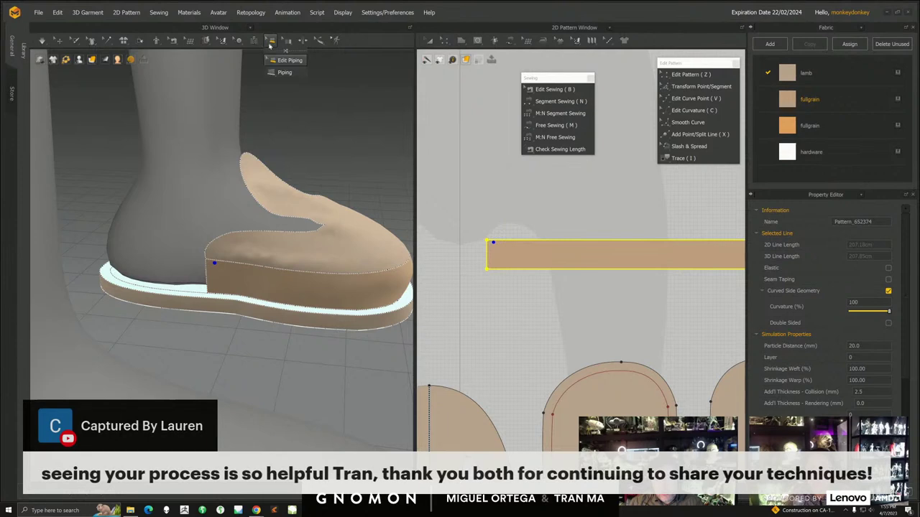
drag(276, 55, 320, 95)
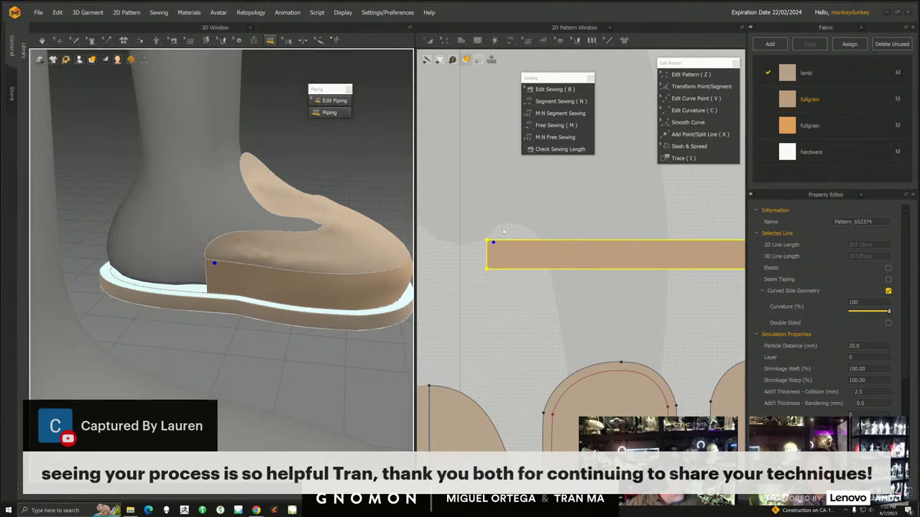
- Add piping along the toe band's upper edge, from its starting corner to a point short of the opposite end
click(488, 242)
middle_drag(628, 240, 445, 243)
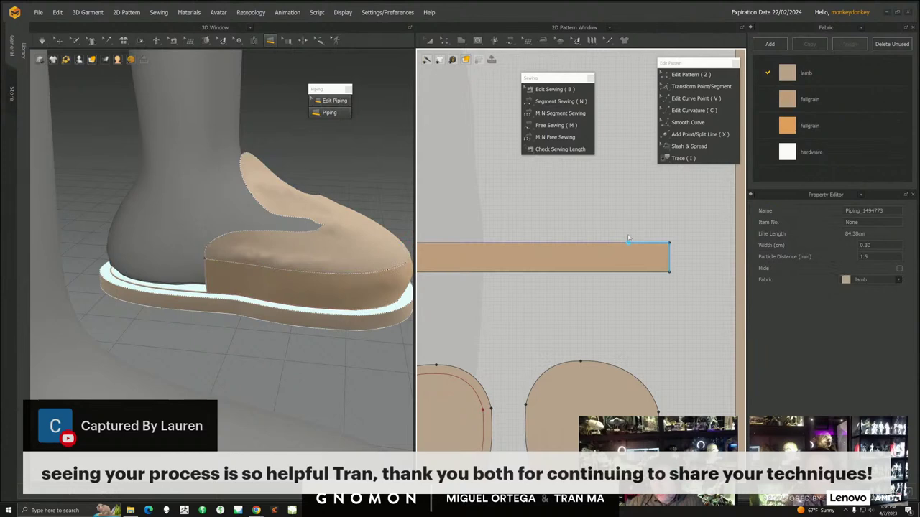
scroll(549, 228, down, 4)
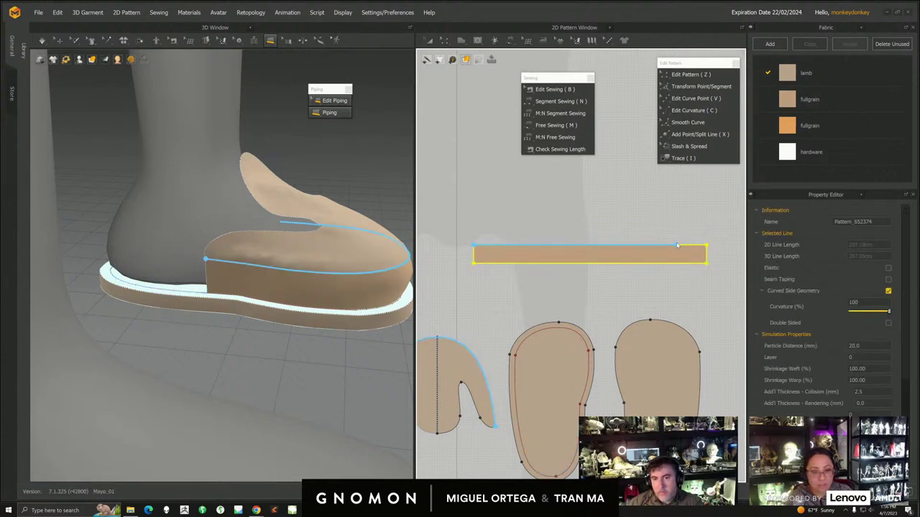
click(676, 245)
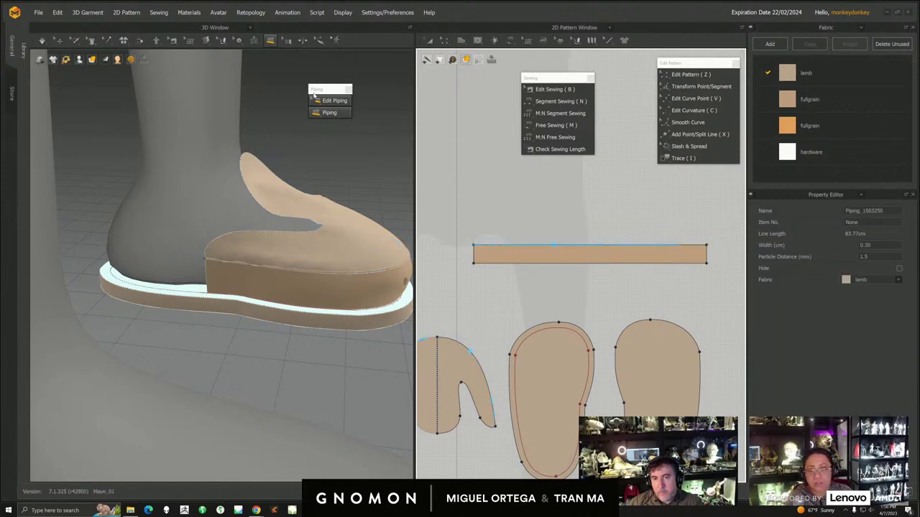
- Extend the piping's end with Edit Piping to the toe band's far corner so it spans the whole upper edge
click(327, 101)
scroll(504, 251, up, 8)
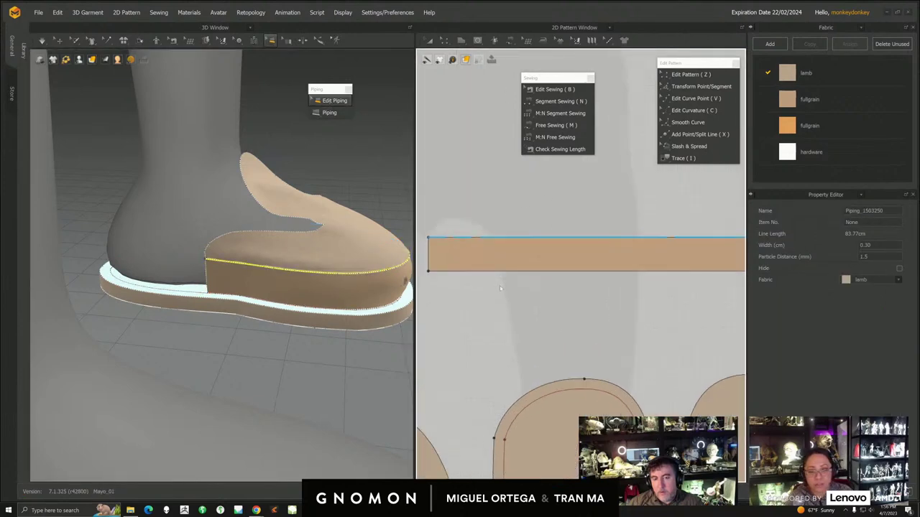
scroll(504, 252, down, 4)
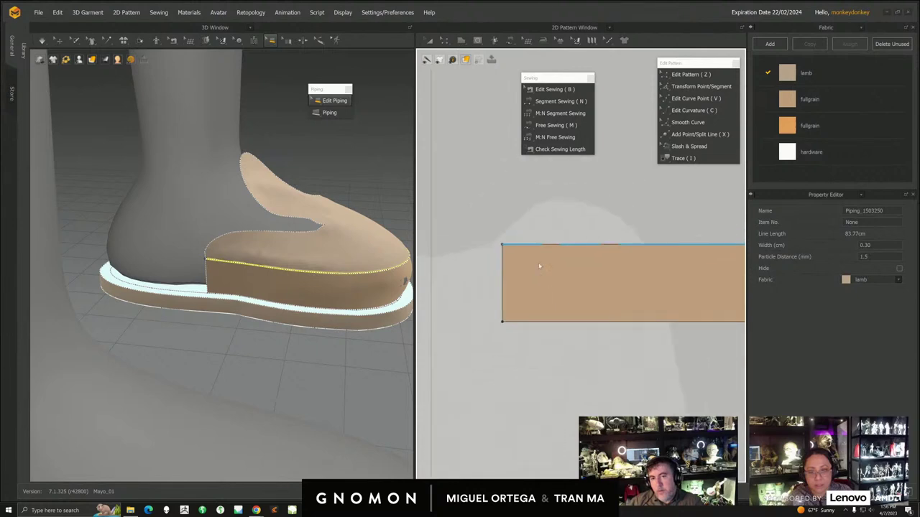
middle_drag(537, 283, 438, 295)
middle_drag(627, 289, 522, 301)
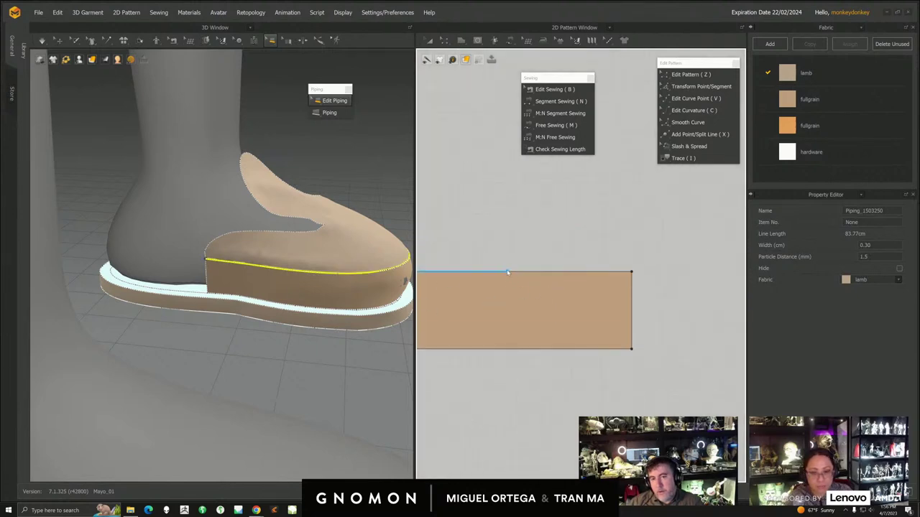
drag(632, 271, 634, 271)
scroll(525, 304, down, 5)
middle_drag(460, 307, 566, 225)
middle_drag(511, 277, 558, 249)
- Select the piping on the seam between vamp and toe band and set its width to 1 cm
right_drag(333, 267, 294, 281)
click(294, 280)
scroll(324, 291, up, 5)
scroll(347, 317, up, 5)
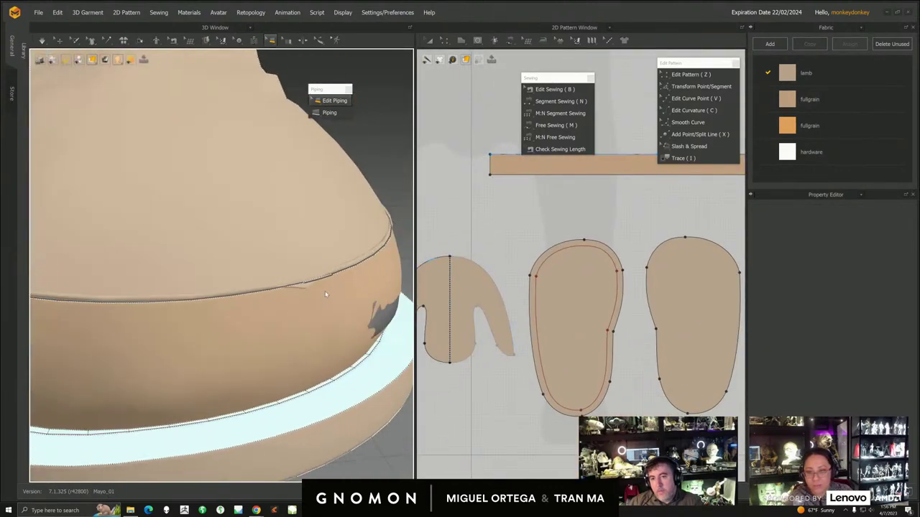
click(341, 298)
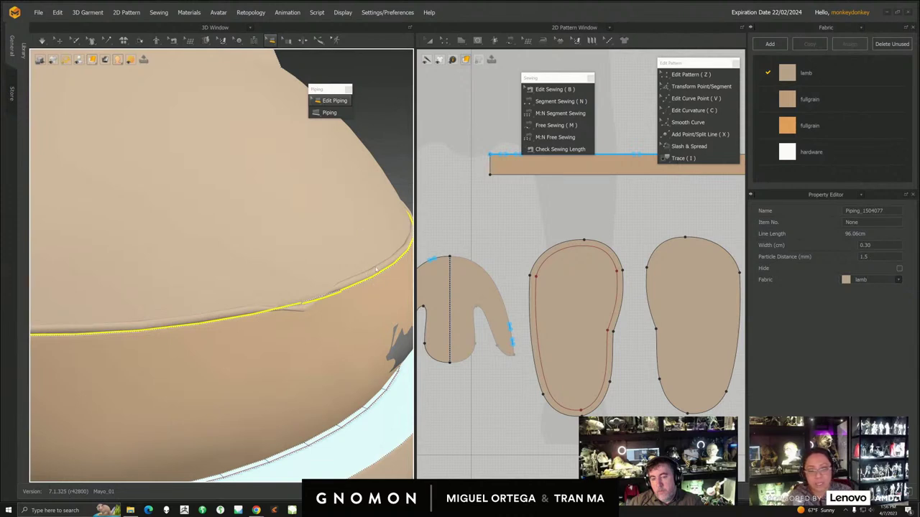
click(880, 245)
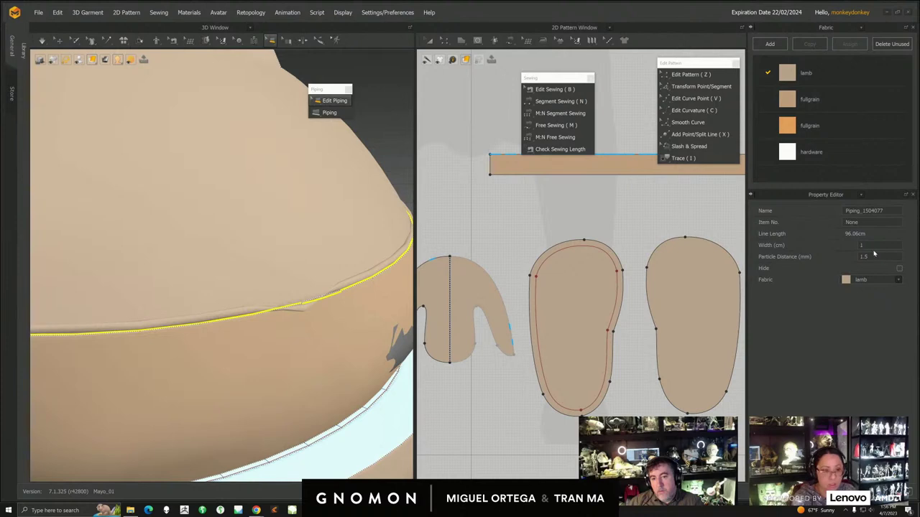
key(Return)
- Simulate the shoe with the thicker piping, tugging the vamp so it settles over the foot
scroll(213, 206, down, 5)
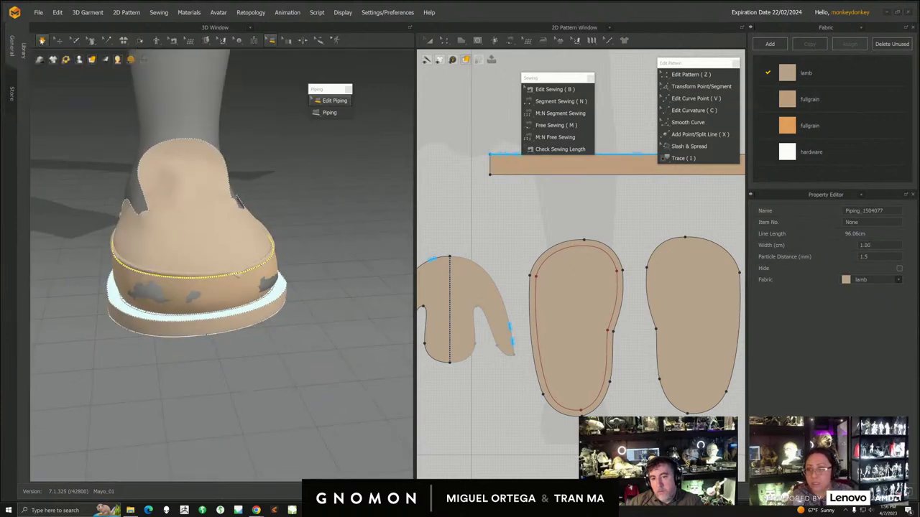
click(42, 40)
right_drag(302, 273, 229, 276)
click(190, 222)
right_drag(199, 233, 224, 257)
drag(223, 268, 230, 256)
right_drag(231, 260, 243, 283)
click(369, 232)
right_drag(369, 232, 343, 236)
scroll(325, 263, down, 2)
click(288, 249)
click(342, 237)
right_drag(277, 229, 290, 245)
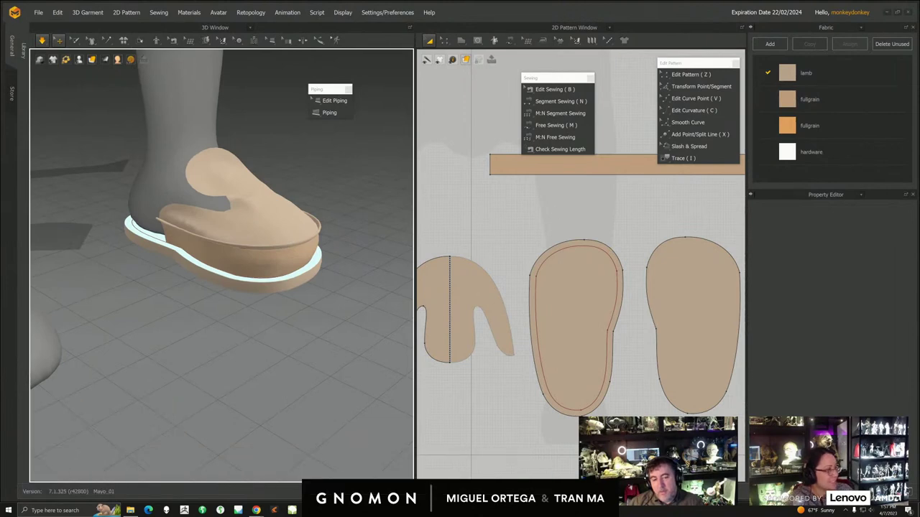
- Keep pulling the tongue and vamp toward the instep during simulation to reduce their folds, and save the project
right_drag(220, 240, 171, 233)
drag(252, 195, 241, 230)
click(234, 230)
drag(281, 191, 281, 194)
right_drag(209, 231, 194, 253)
click(306, 223)
right_drag(307, 226, 293, 251)
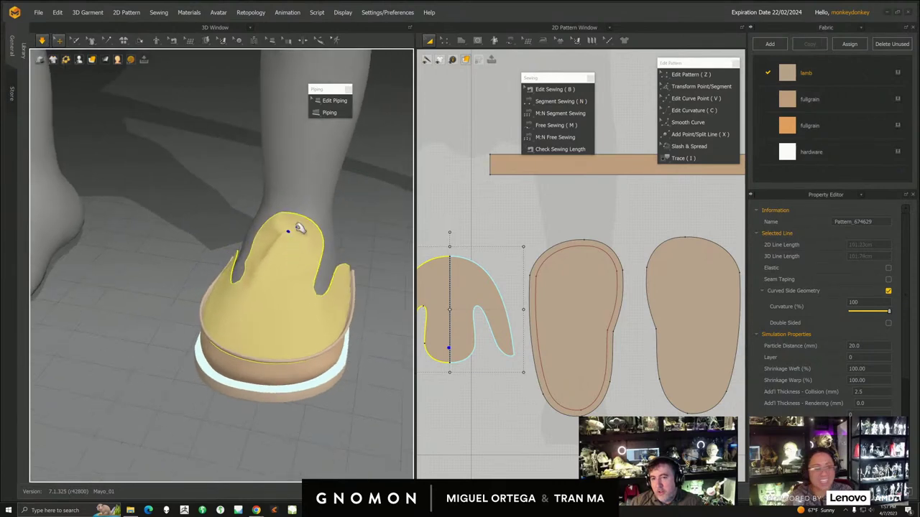
click(38, 13)
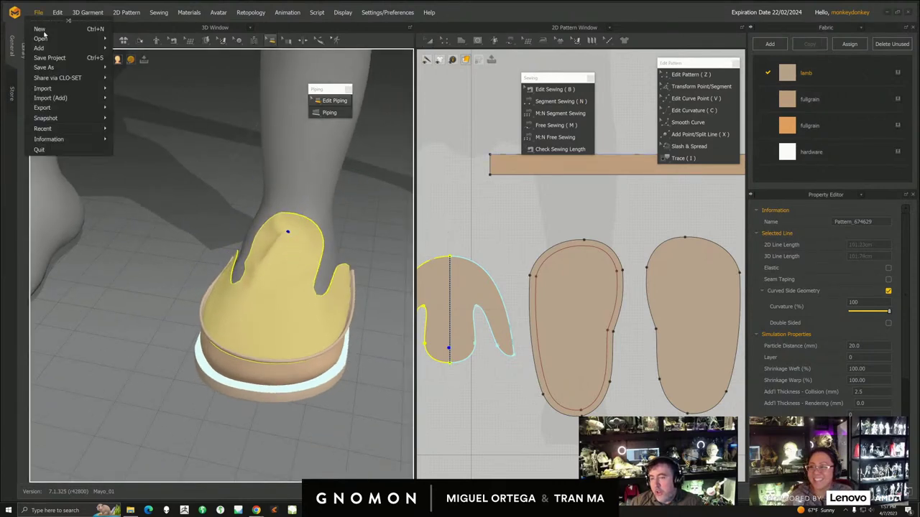
click(49, 58)
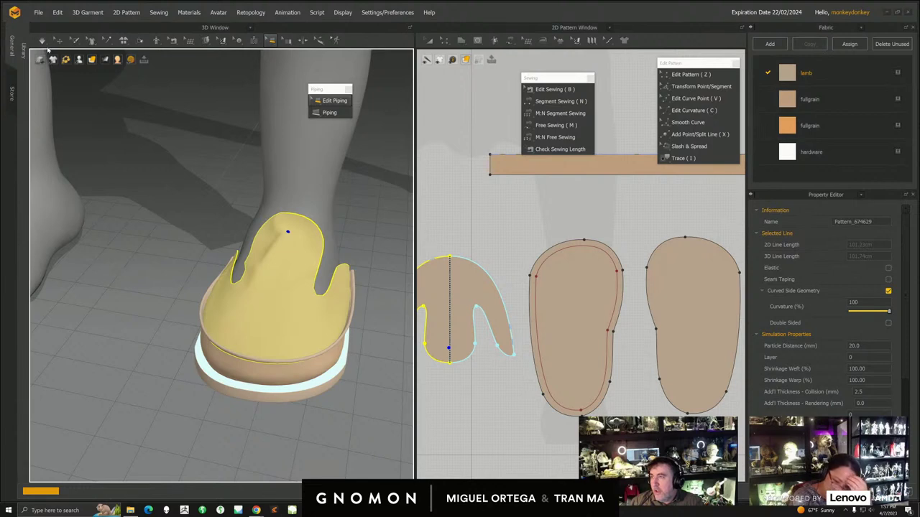
- Run the simulation again, nudge the tongue over the instep, stop simulating and return to Edit Piping
mouse_move(228, 333)
right_down()
mouse_move(261, 331)
mouse_move(176, 332)
mouse_move(237, 344)
right_up()
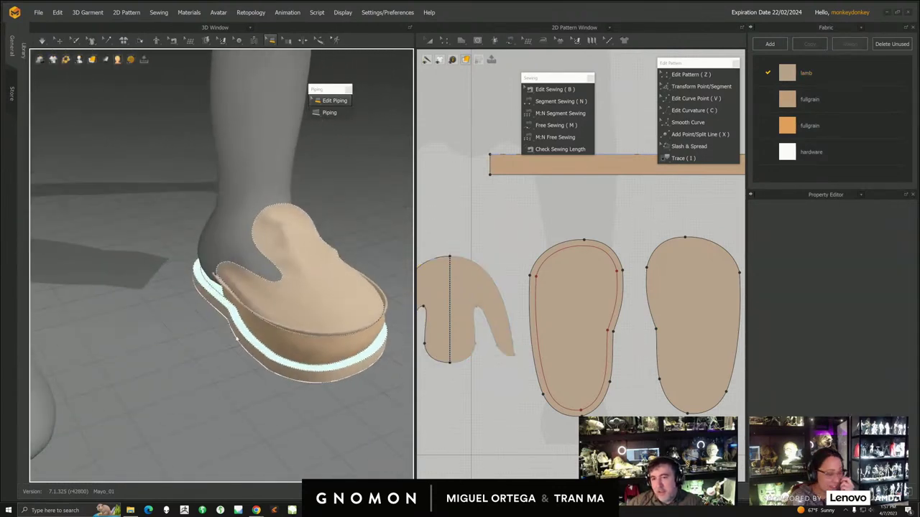
click(42, 40)
right_drag(314, 224, 254, 212)
click(279, 221)
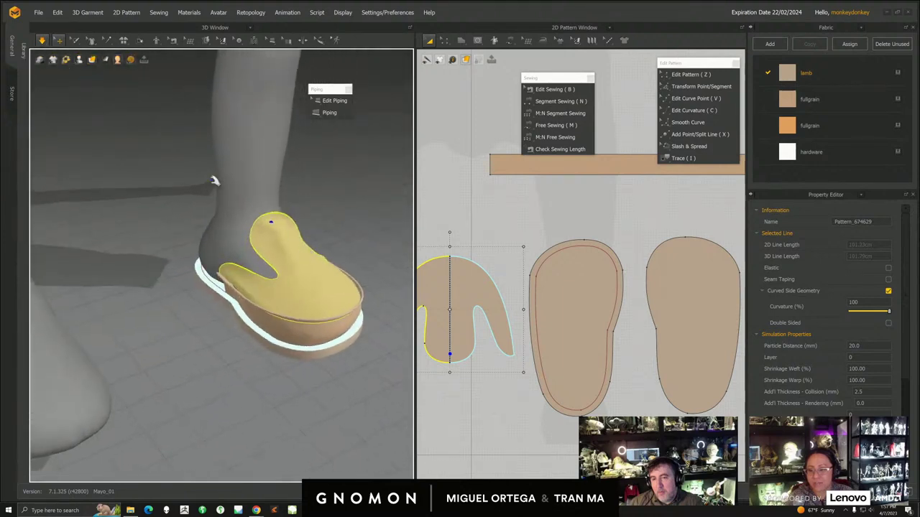
click(42, 41)
click(334, 100)
- Examine the reference boot's ankle upper and the Lychee template's A02 piece, including its outline and eyelet holes
scroll(237, 252, down, 3)
right_drag(237, 251, 279, 278)
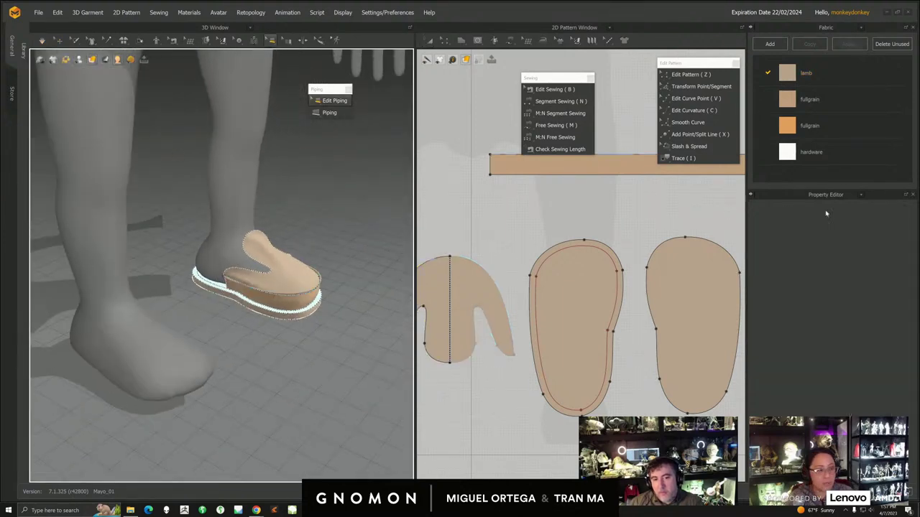
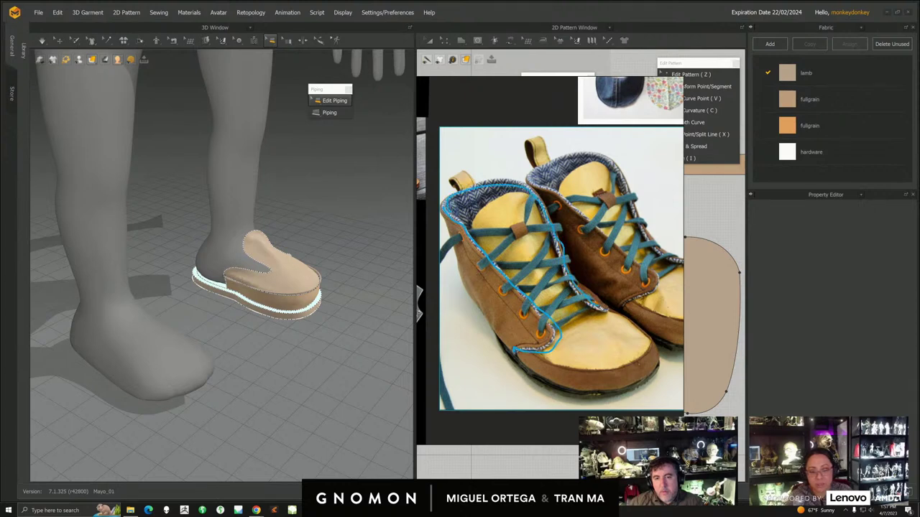
key(Escape)
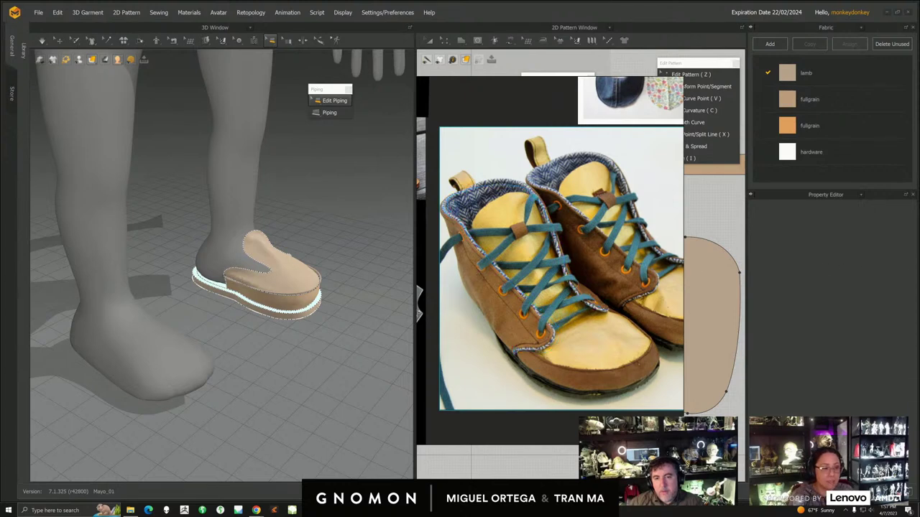
middle_drag(496, 172, 593, 334)
scroll(593, 336, down, 5)
middle_drag(517, 294, 554, 300)
scroll(556, 299, up, 4)
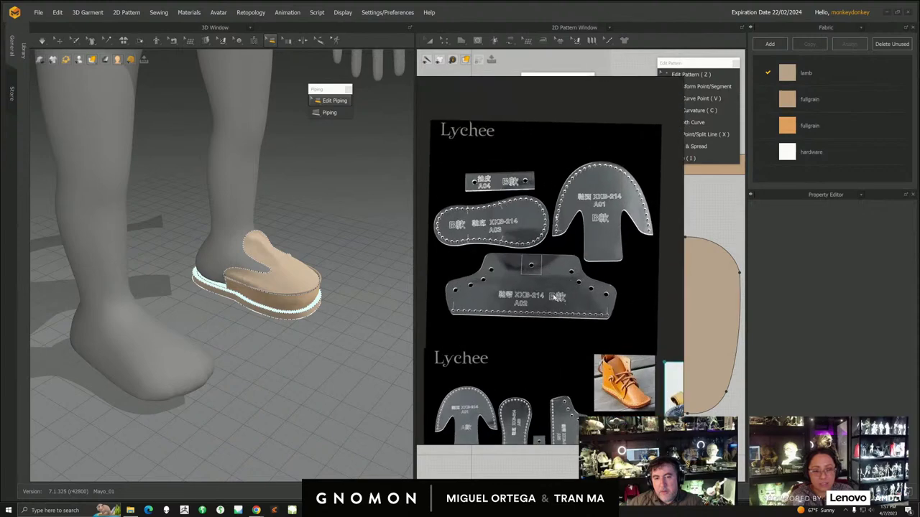
drag(556, 296, 552, 284)
scroll(552, 285, up, 2)
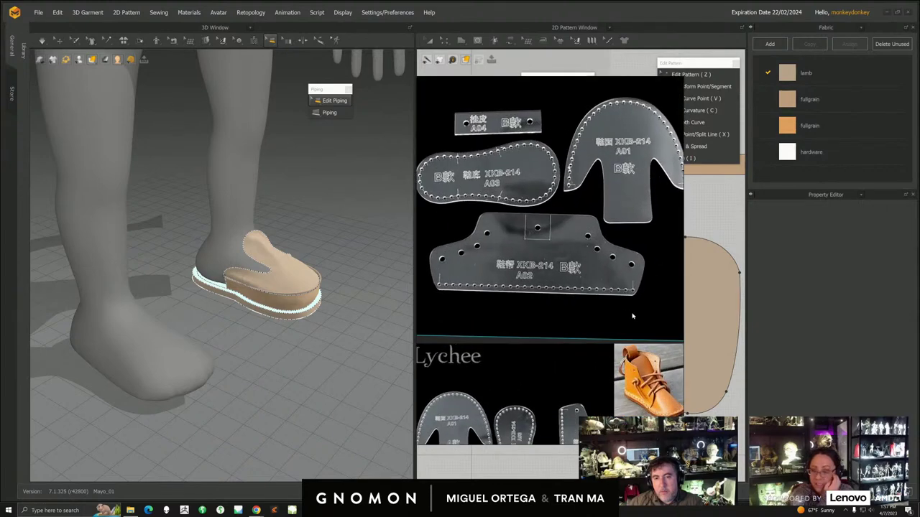
middle_drag(612, 341, 513, 285)
scroll(594, 334, down, 2)
ctrl+drag(561, 229, 561, 231)
right_drag(593, 297, 918, 291)
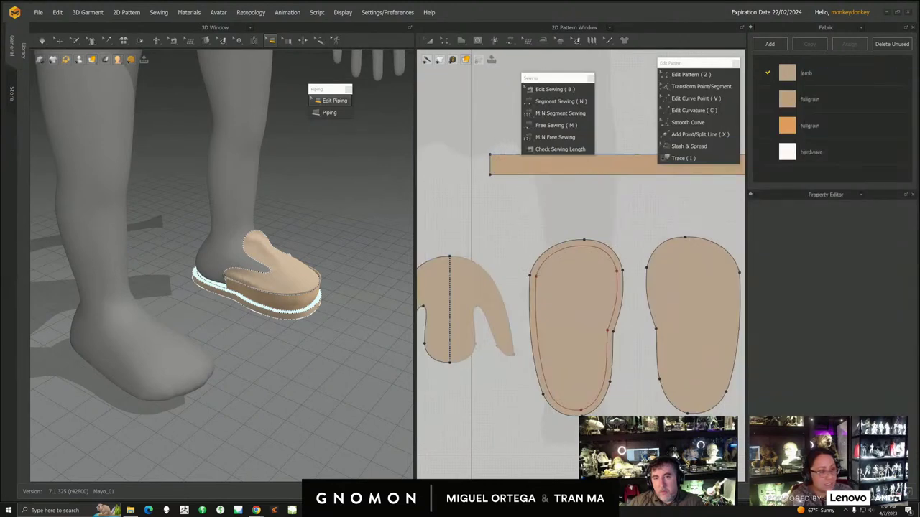
- Select all the shoe patterns and move them together up the 2D workspace to clear room for a new piece
scroll(559, 339, down, 4)
mouse_move(559, 339)
middle_down()
mouse_move(571, 298)
mouse_move(561, 354)
middle_up()
scroll(568, 355, down, 5)
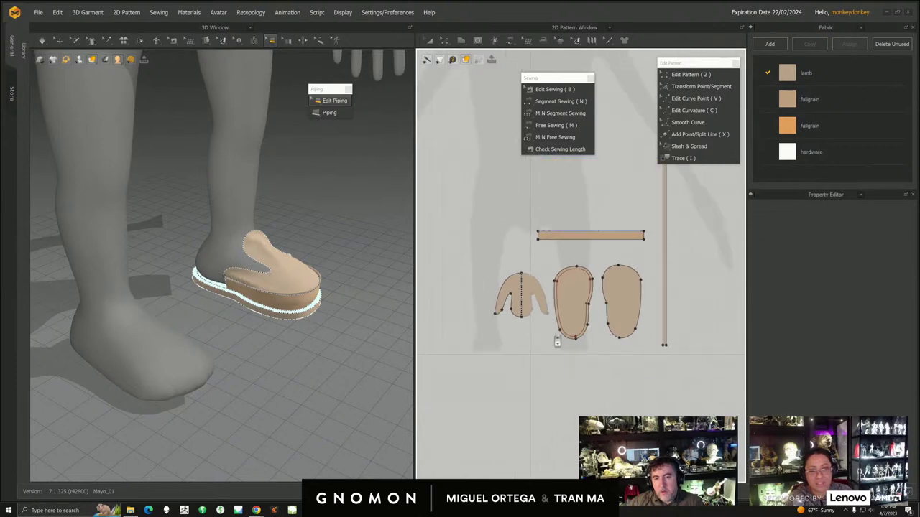
click(429, 40)
drag(506, 193, 632, 273)
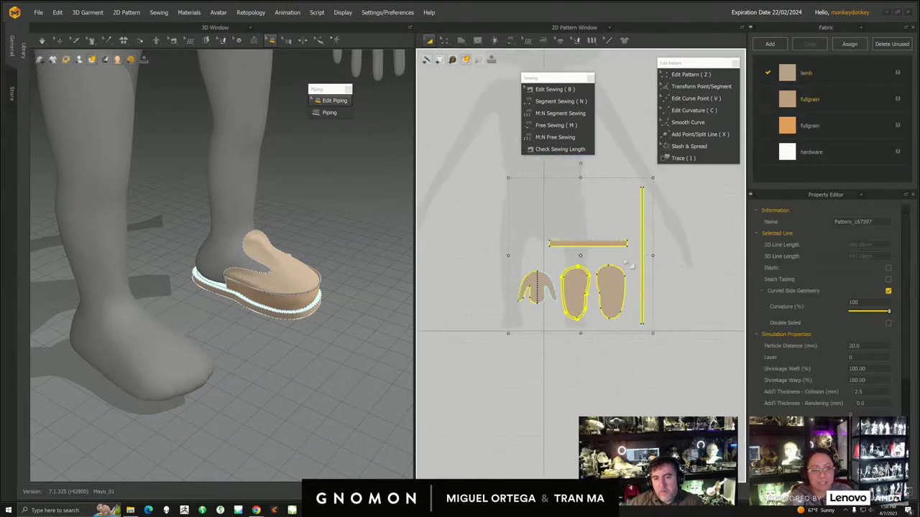
drag(608, 243, 626, 184)
middle_drag(609, 218, 599, 271)
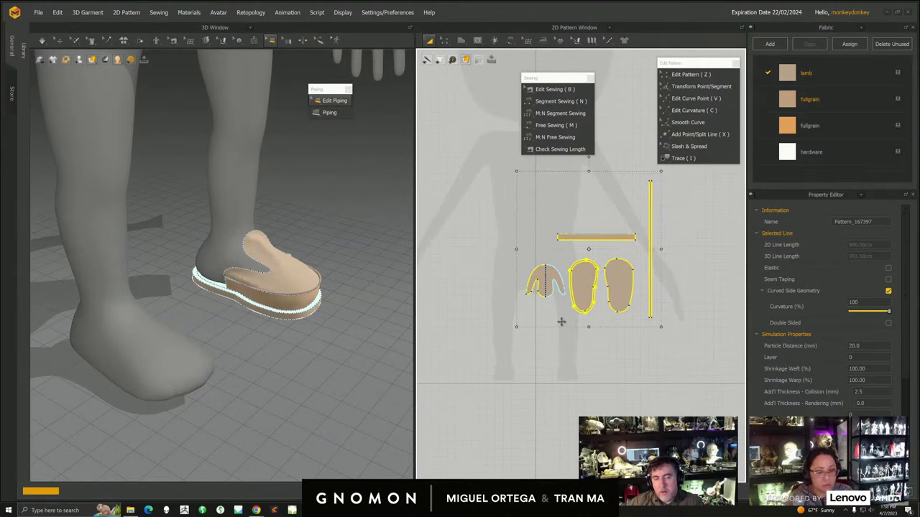
scroll(574, 325, up, 4)
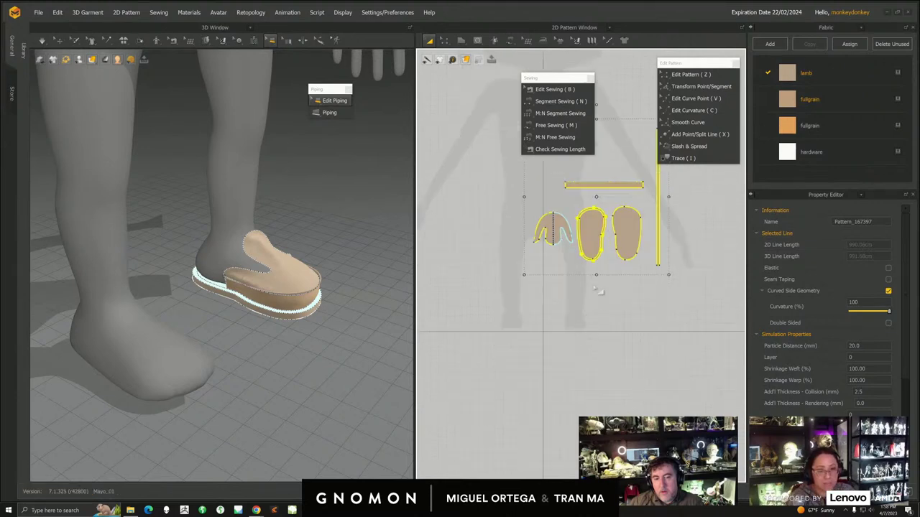
scroll(578, 323, down, 3)
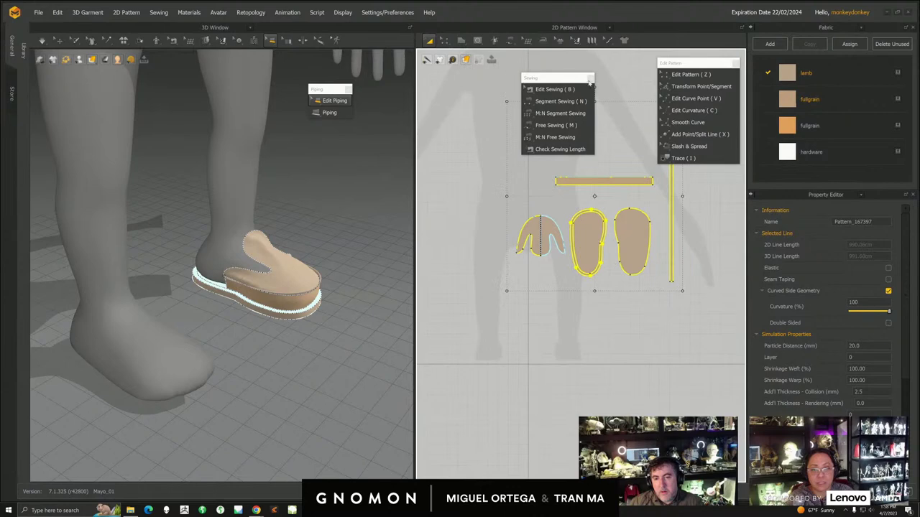
- Try drawing a five-sided half pattern for the ankle upper below the shoe pieces, and undo it
mouse_move(460, 41)
click(473, 63)
middle_drag(566, 323, 582, 289)
scroll(584, 293, up, 3)
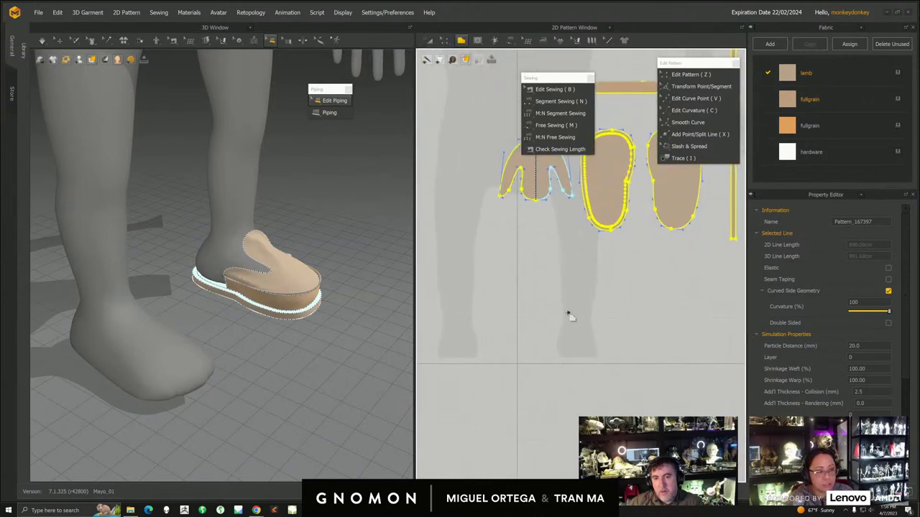
click(516, 318)
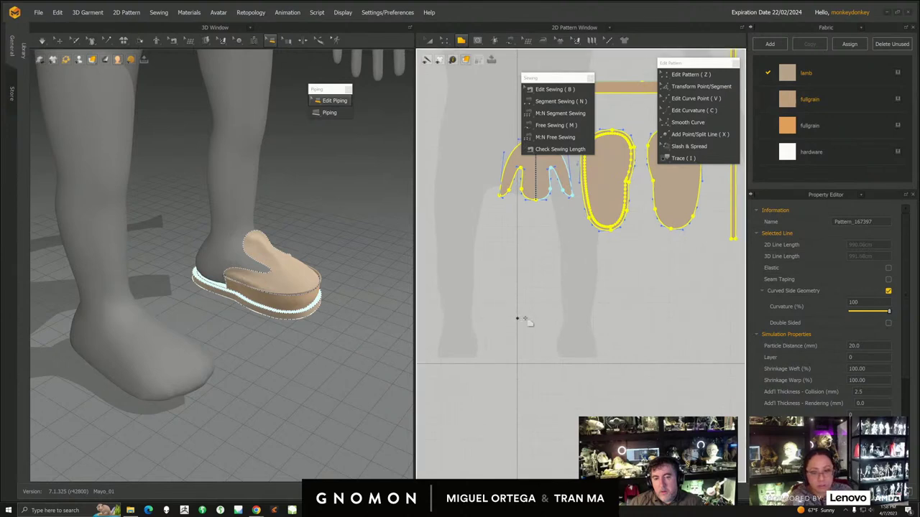
click(626, 319)
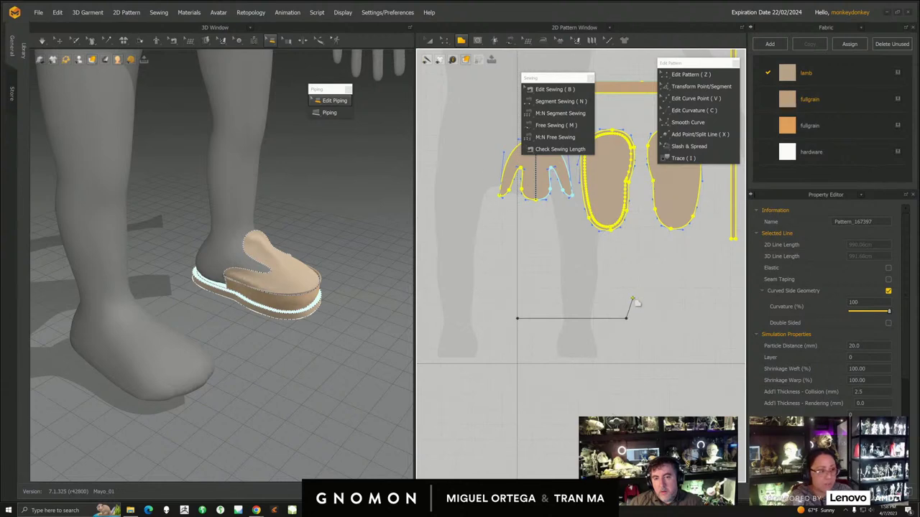
click(632, 298)
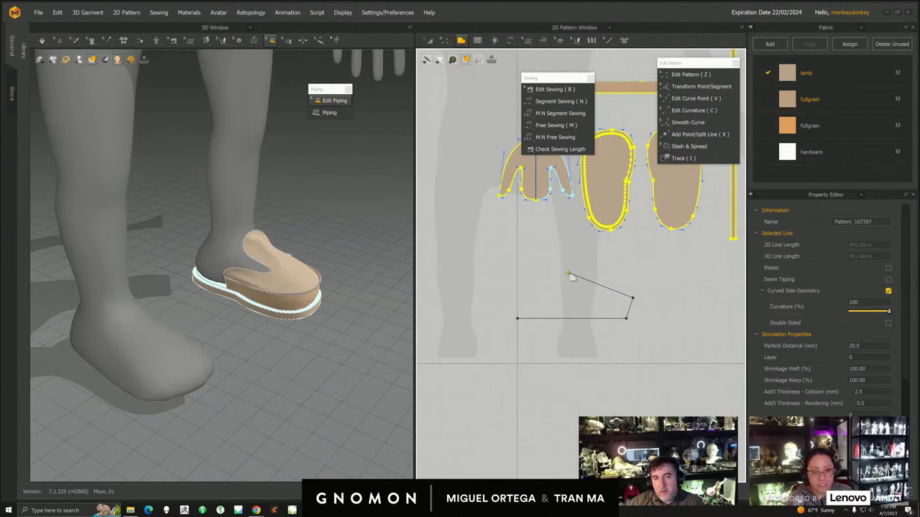
click(517, 274)
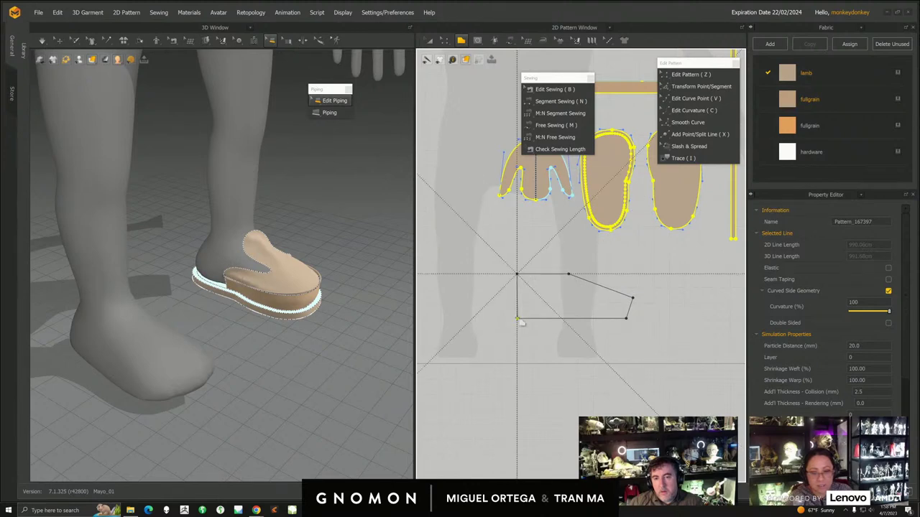
click(517, 318)
right_click(520, 352)
click(488, 298)
right_click(576, 357)
click(494, 301)
key(ctrl+z)
key(ctrl+z)
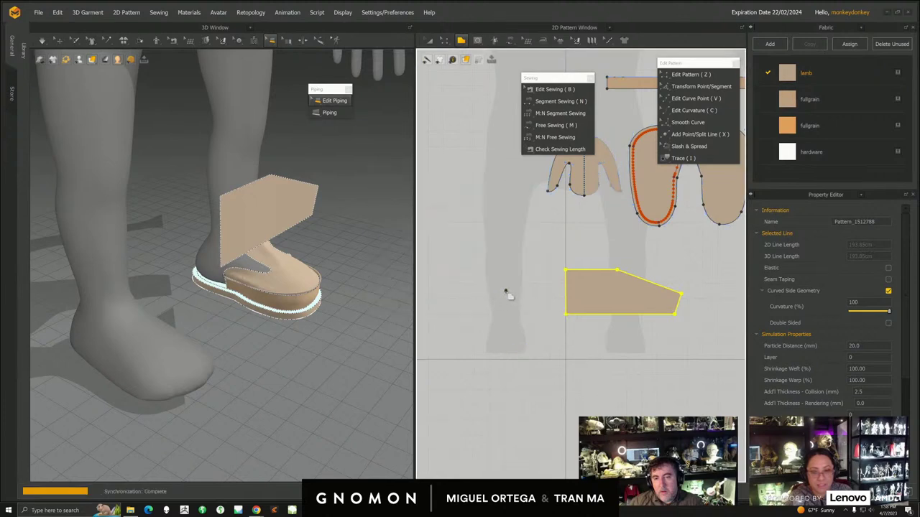
- Draw a longer five-sided ankle upper half with the Polygon tool, with a straight back edge and a sloping, pointed front end
middle_drag(549, 305, 524, 312)
scroll(536, 269, up, 1)
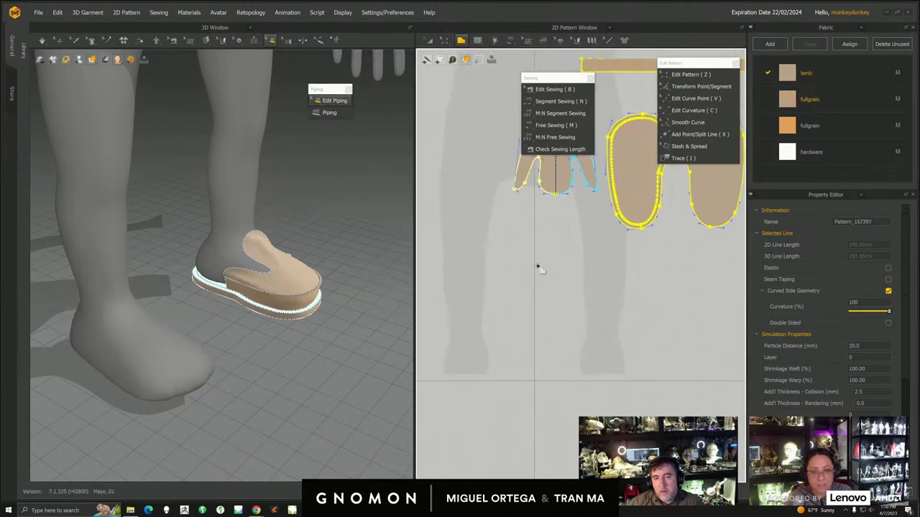
click(535, 323)
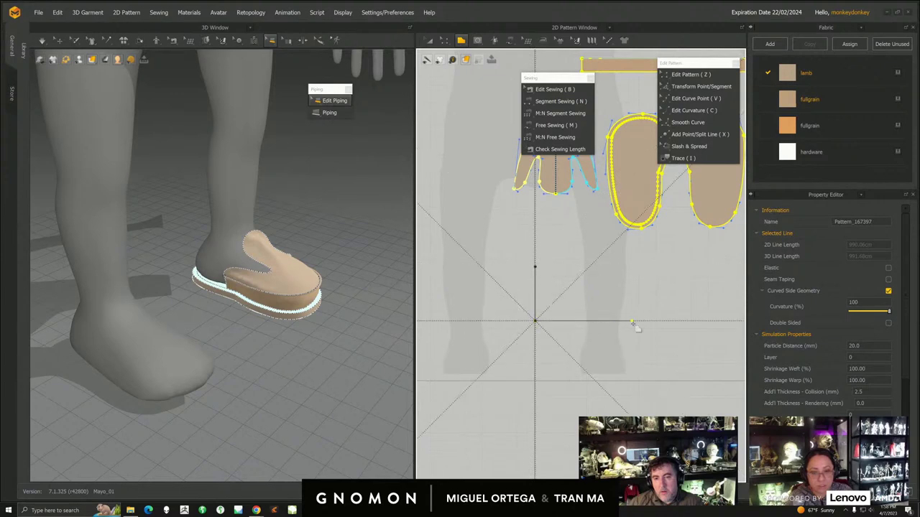
click(667, 323)
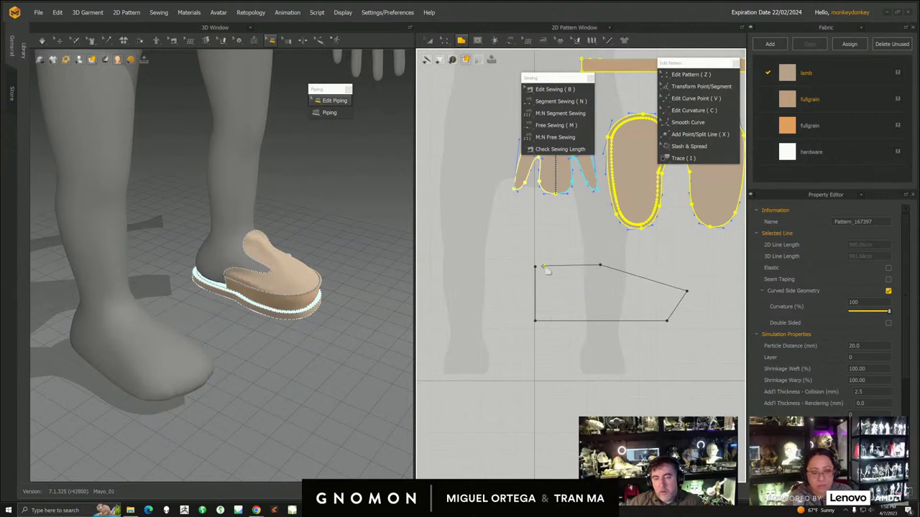
click(535, 269)
- Scale the ankle upper half down until its straight back edge is about 20 cm long
click(445, 41)
right_drag(367, 314, 215, 263)
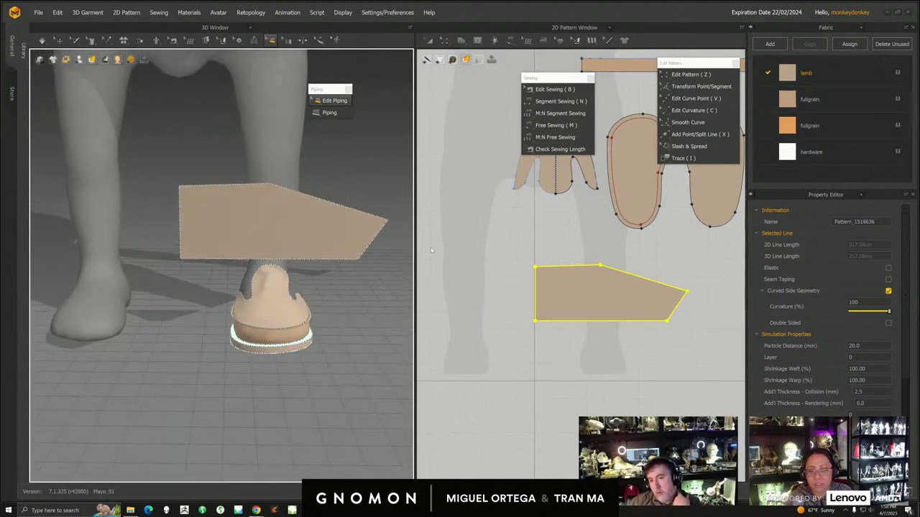
middle_drag(528, 237, 508, 236)
click(430, 41)
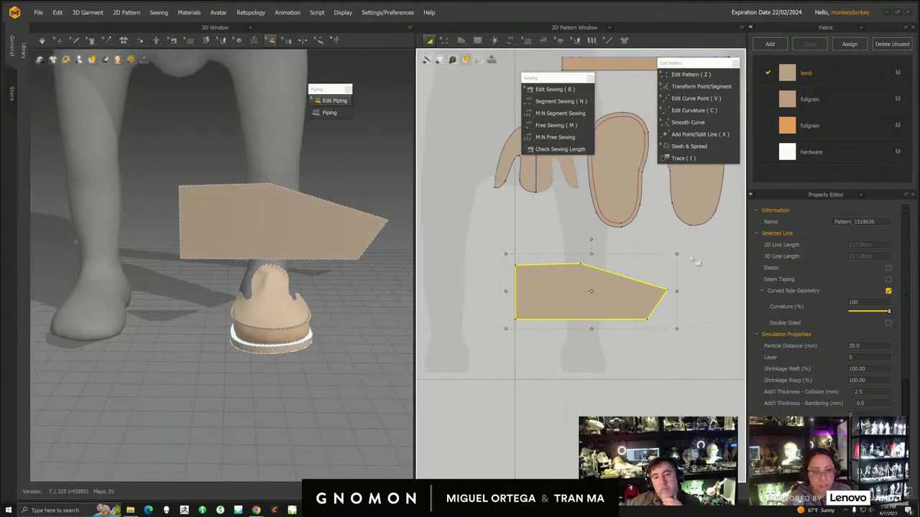
drag(676, 253, 638, 280)
middle_drag(567, 309, 597, 293)
scroll(588, 286, up, 3)
drag(590, 265, 597, 265)
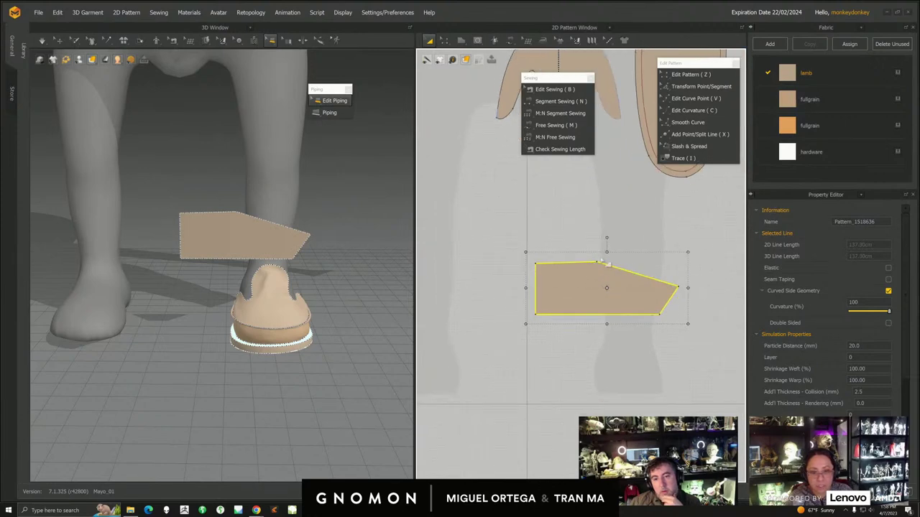
- Unfold the ankle upper half symmetrically across its straight back edge to make a full piece
key(z)
click(535, 287)
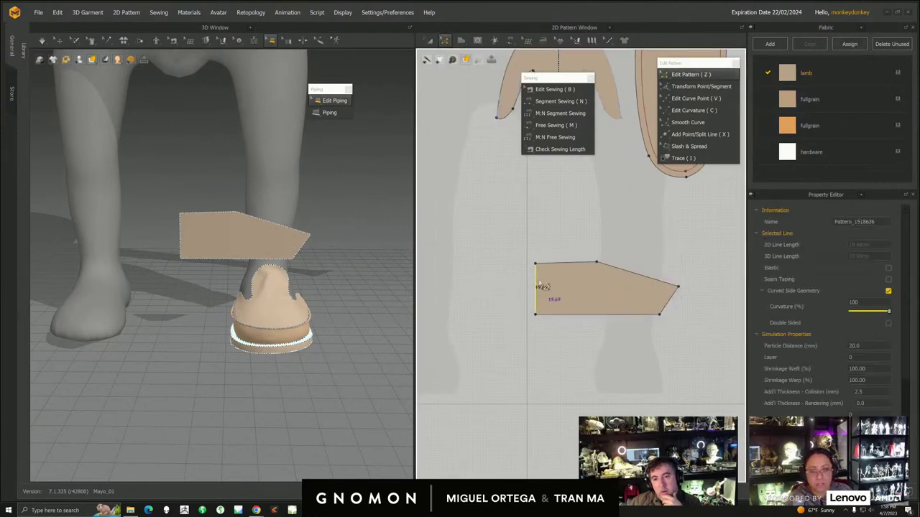
right_click(536, 286)
click(556, 386)
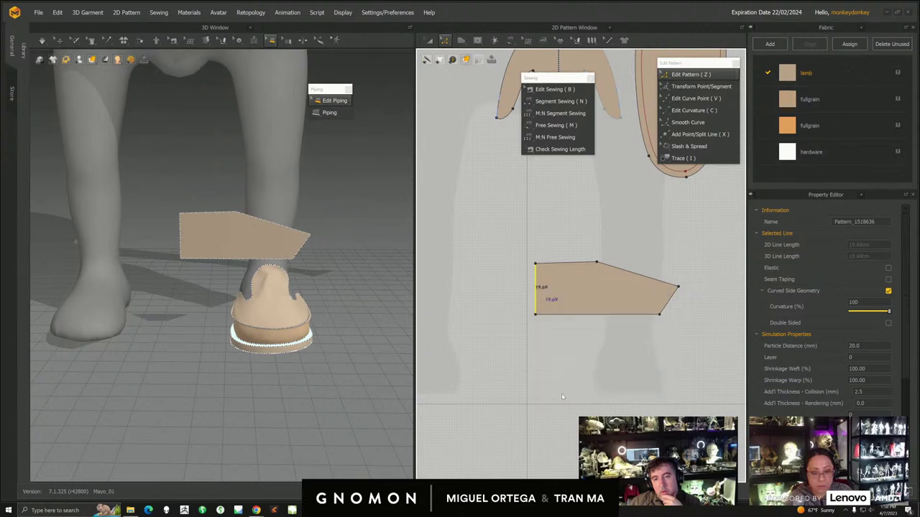
right_drag(215, 273, 233, 253)
click(233, 254)
right_drag(270, 307, 241, 296)
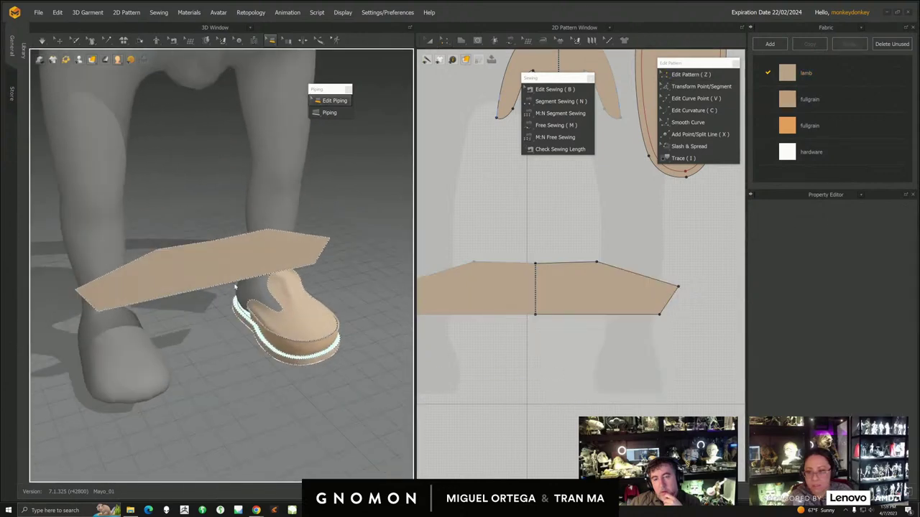
- Select the unfolded ankle upper in 3D and assign the first fullgrain fabric to it
click(58, 41)
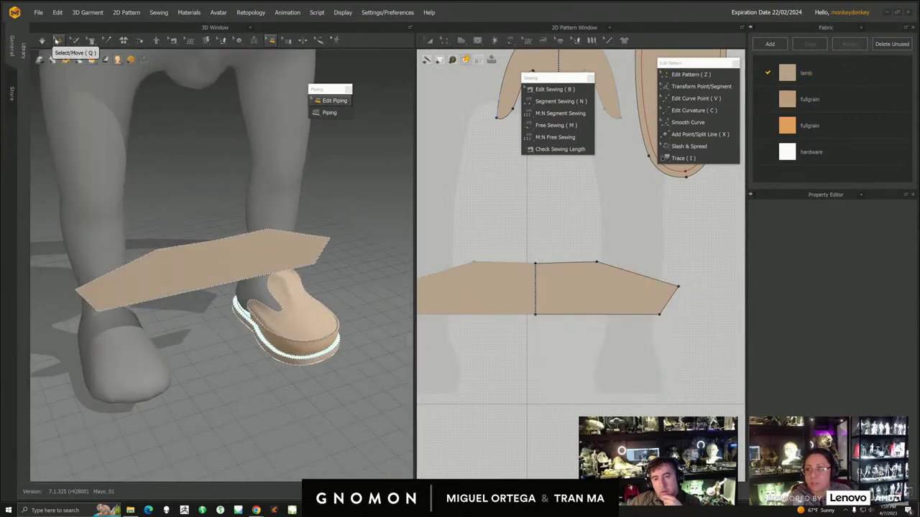
click(233, 264)
right_drag(234, 265, 212, 275)
drag(212, 276, 468, 228)
click(899, 101)
- Move the ankle upper in 3D so it sits behind the booted leg, centred on it
middle_drag(291, 300, 283, 302)
right_drag(284, 302, 305, 306)
drag(207, 280, 235, 282)
right_drag(267, 290, 193, 288)
drag(254, 274, 348, 276)
right_drag(348, 276, 150, 282)
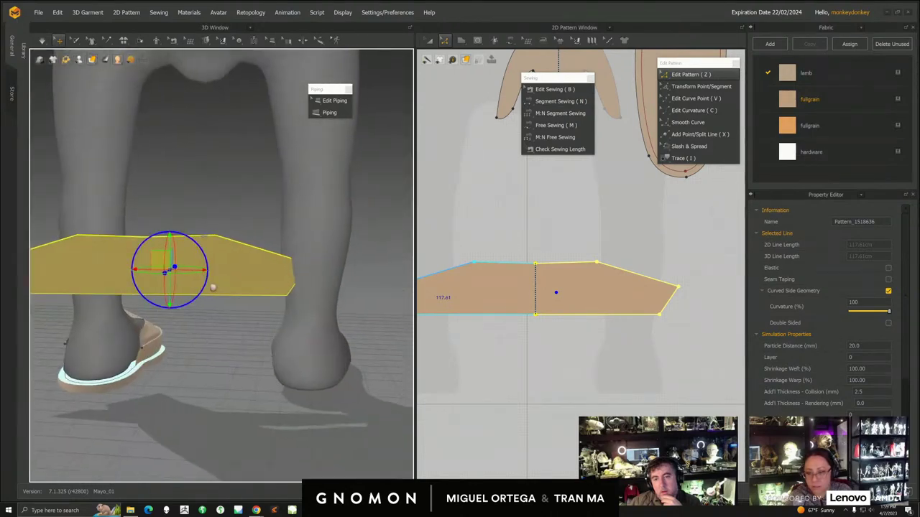
middle_drag(150, 282, 277, 289)
drag(320, 276, 242, 276)
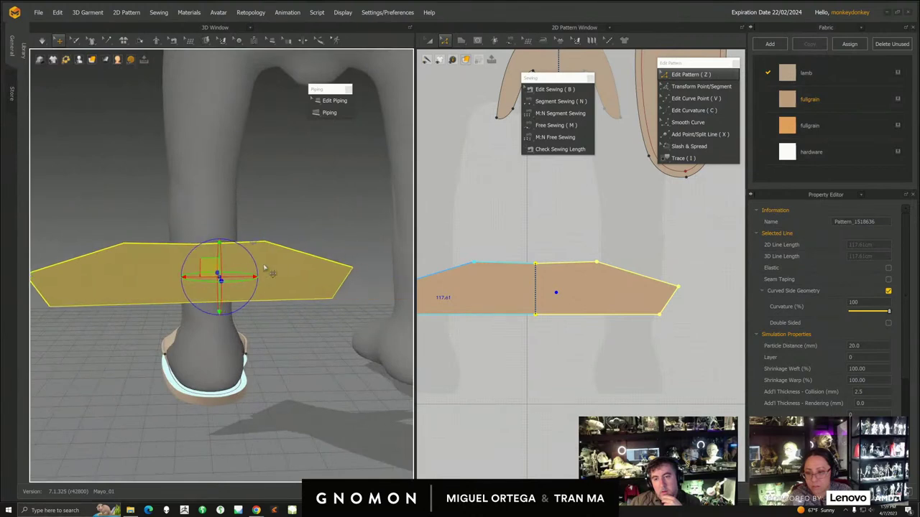
- Lower the ankle upper to heel height and nudge it into place behind the shoe
right_drag(252, 274, 213, 265)
drag(224, 241, 224, 326)
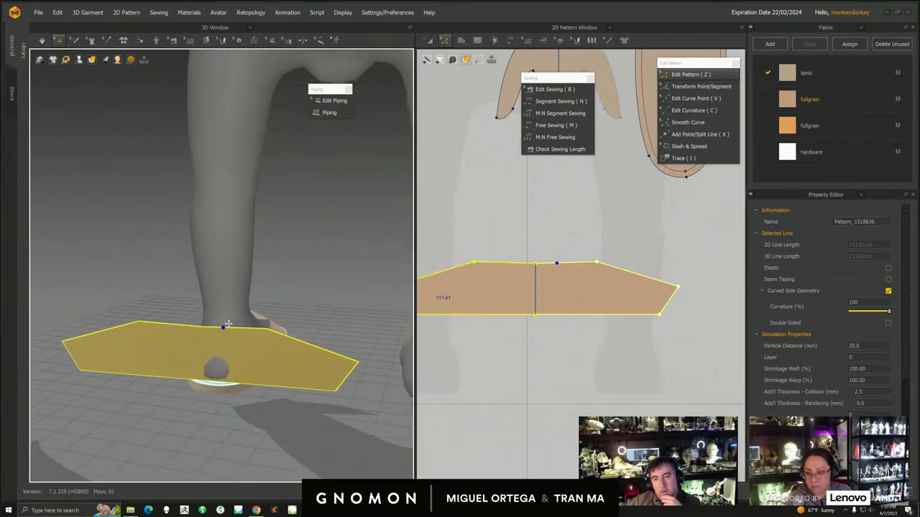
right_drag(224, 327, 275, 323)
drag(269, 343, 280, 344)
right_drag(302, 340, 212, 343)
middle_drag(212, 344, 195, 306)
- Check the ankle upper's shape and its placement from both sides of the foot, and save the project
middle_drag(530, 317, 524, 331)
scroll(524, 330, down, 2)
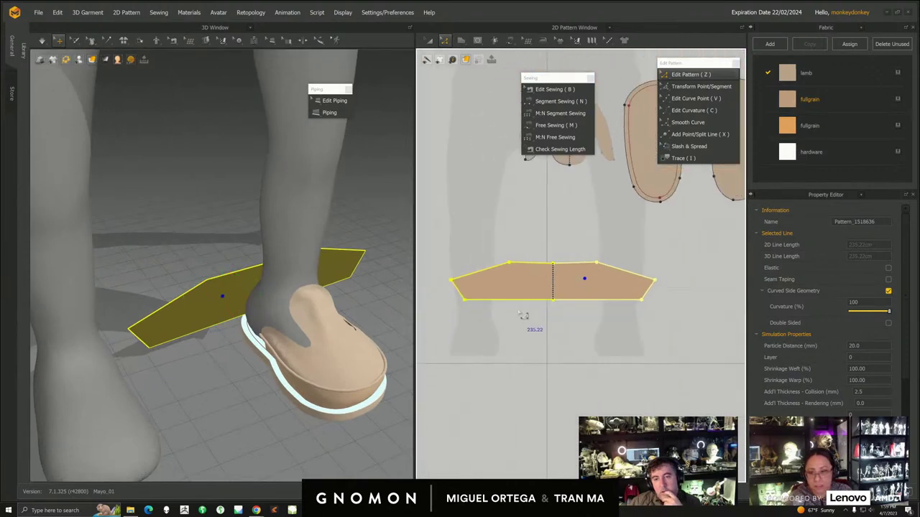
scroll(626, 304, up, 2)
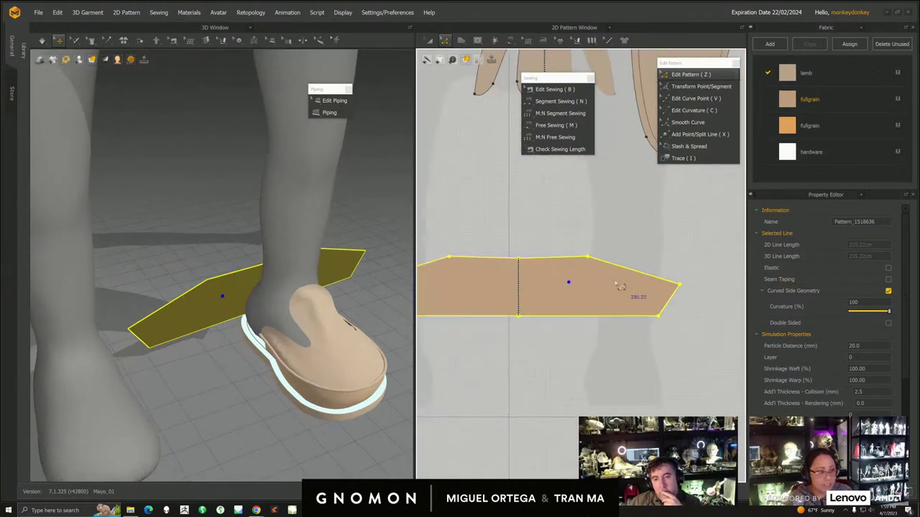
right_drag(230, 330, 167, 357)
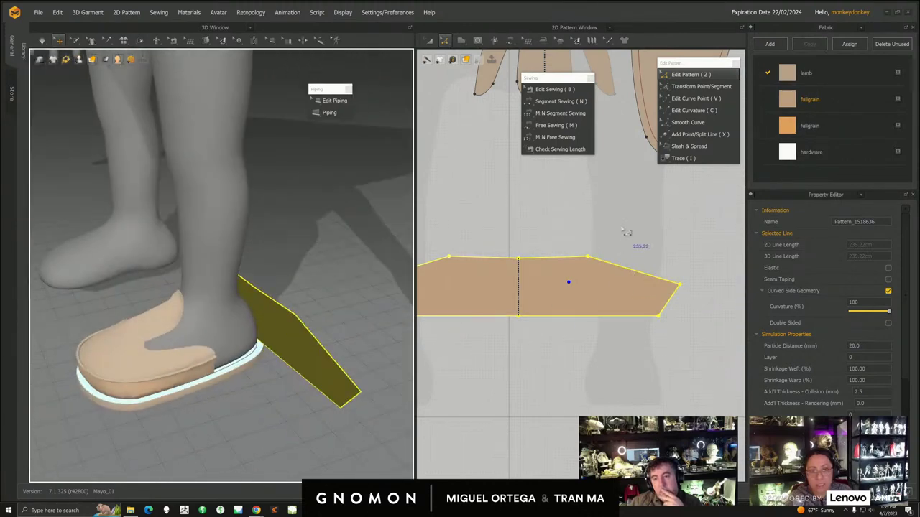
right_drag(240, 358, 274, 324)
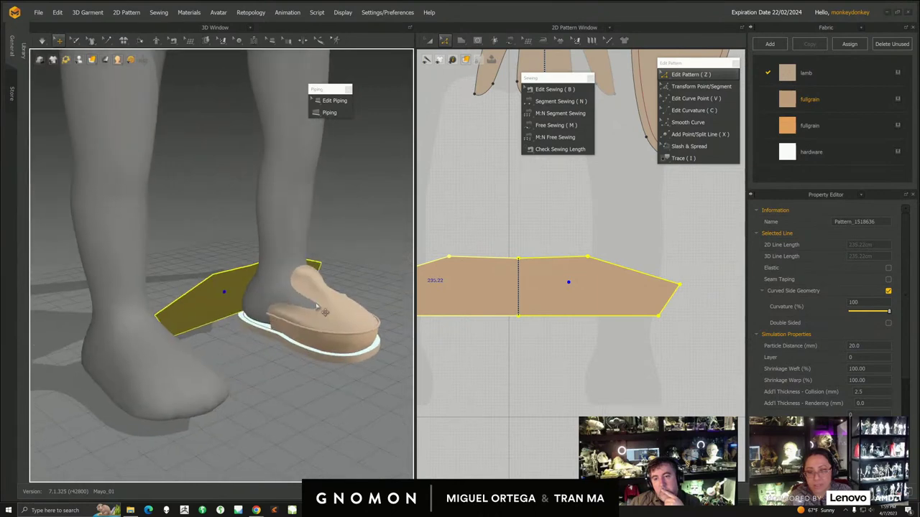
key(ctrl+s)
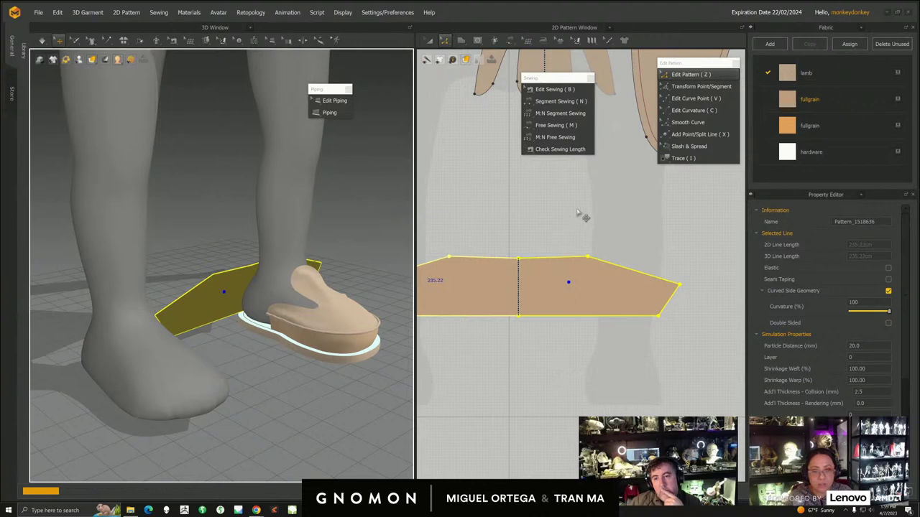
- Try to freeze all the existing shoe patterns, leaving out the new ankle upper
scroll(577, 213, down, 4)
click(430, 41)
middle_drag(554, 207, 492, 362)
scroll(457, 276, down, 5)
drag(459, 175, 644, 328)
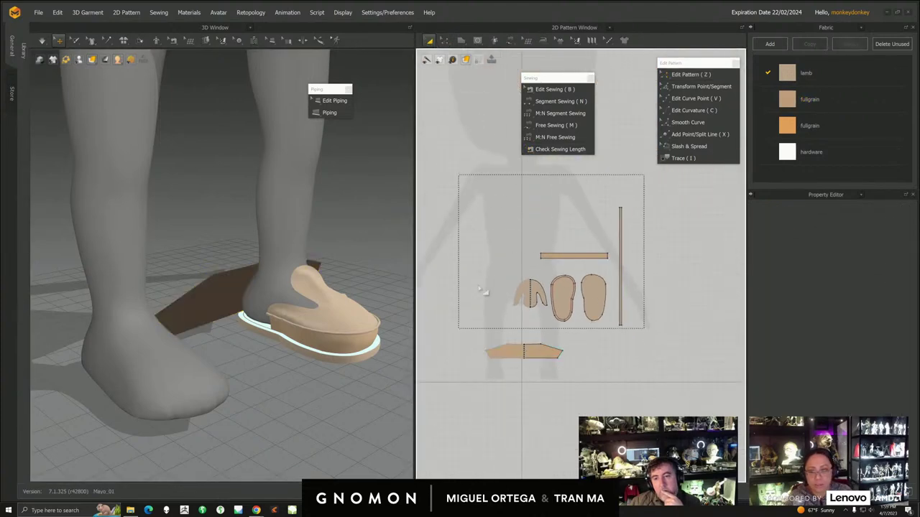
right_click(321, 325)
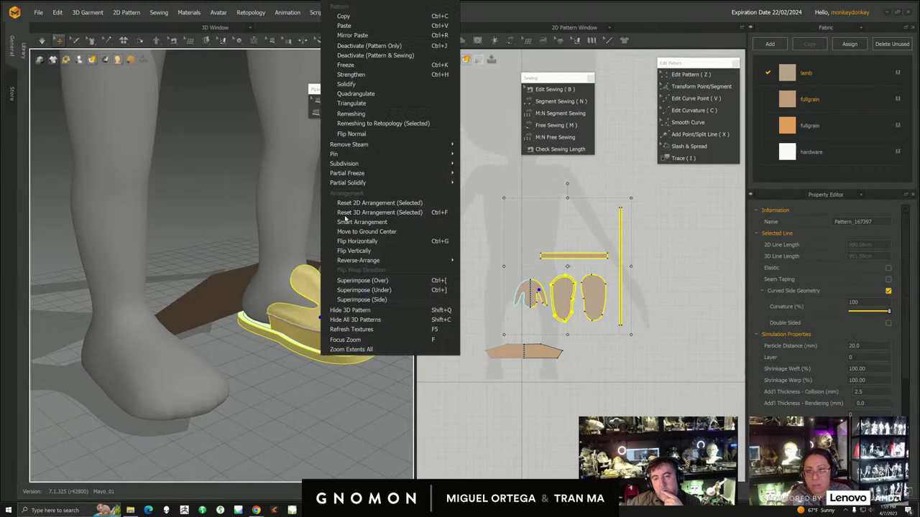
click(346, 66)
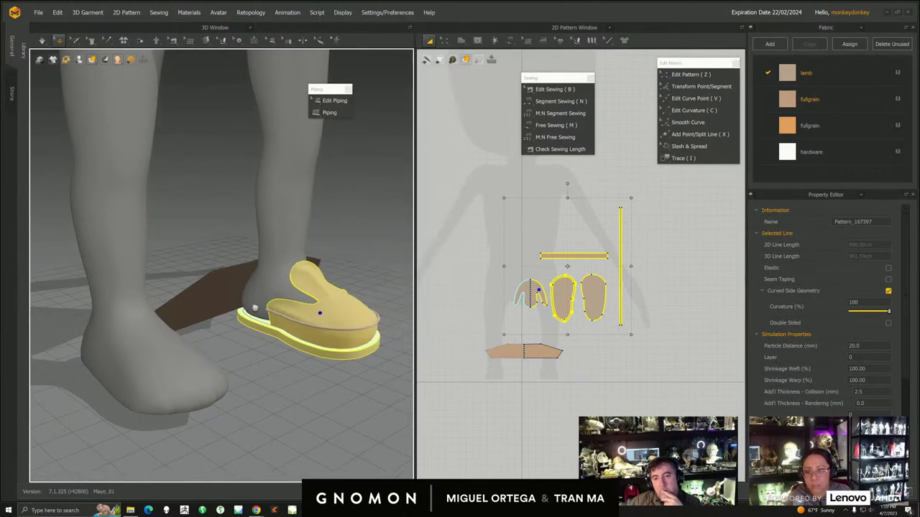
- Freeze the shoe's toe upper together with the horizontal side band, leaving the soles and the ankle upper unfrozen
drag(479, 272, 615, 332)
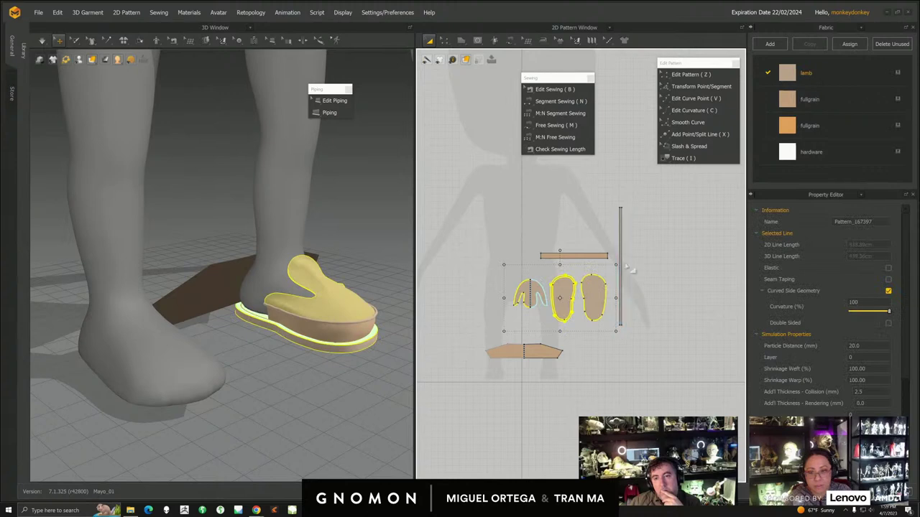
click(462, 254)
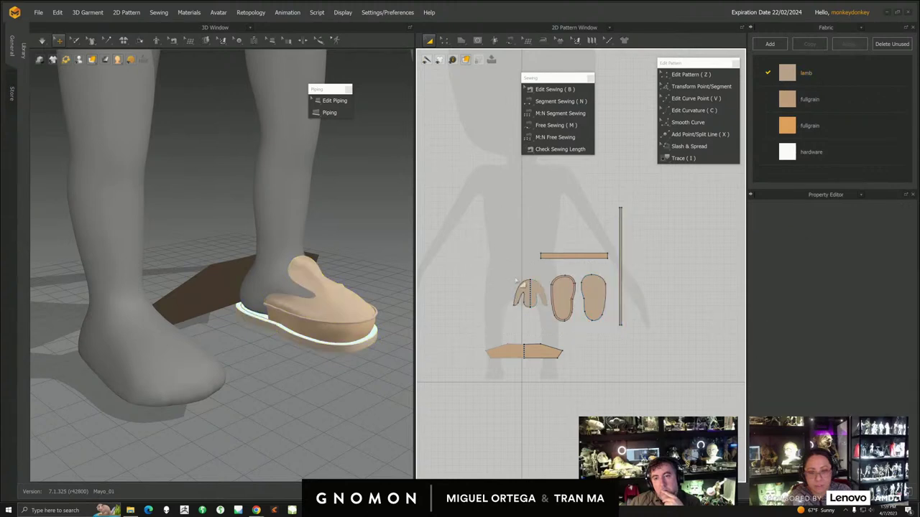
drag(492, 269, 559, 324)
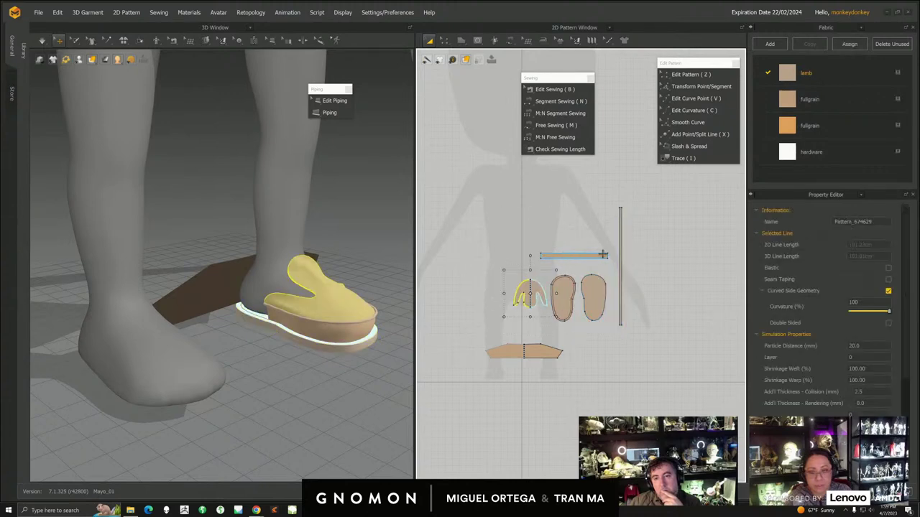
drag(512, 234, 610, 262)
right_click(335, 304)
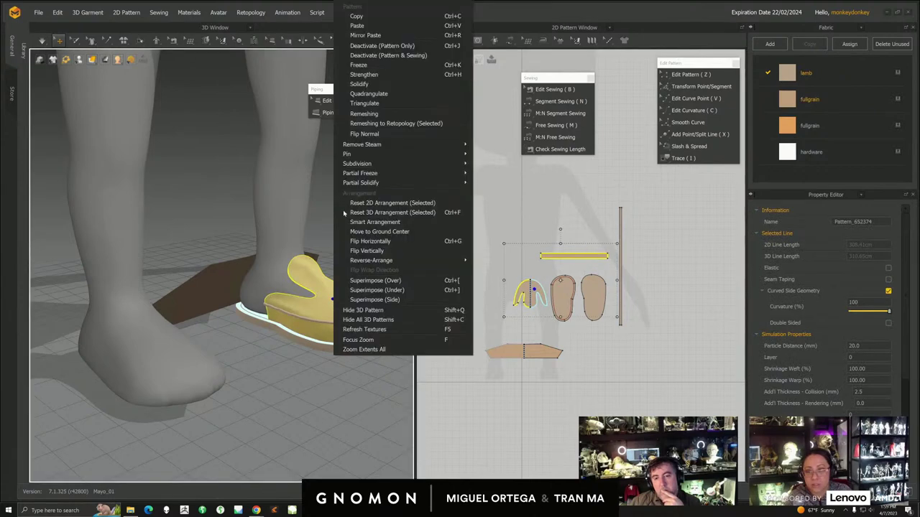
click(365, 69)
- Examine the ankle upper's position behind the shoe and identify the sole pattern whose heel edge will receive it
right_drag(287, 155, 225, 258)
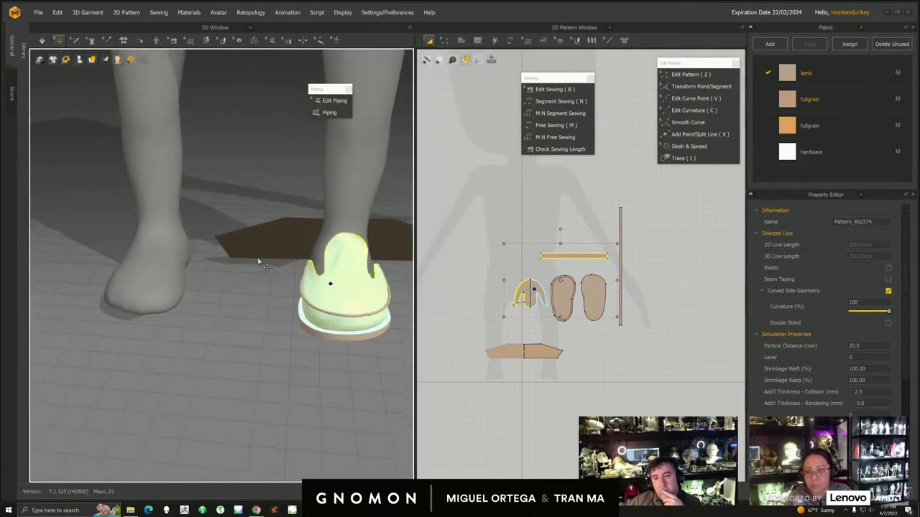
middle_drag(352, 268, 267, 267)
scroll(532, 321, up, 5)
drag(534, 380, 632, 340)
middle_drag(632, 340, 575, 330)
scroll(578, 338, up, 3)
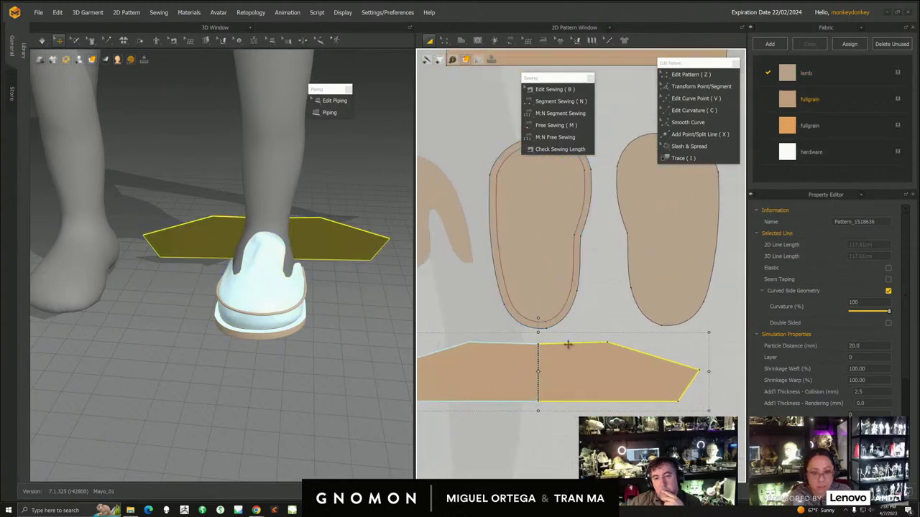
scroll(474, 352, down, 1)
right_drag(237, 304, 316, 332)
click(297, 338)
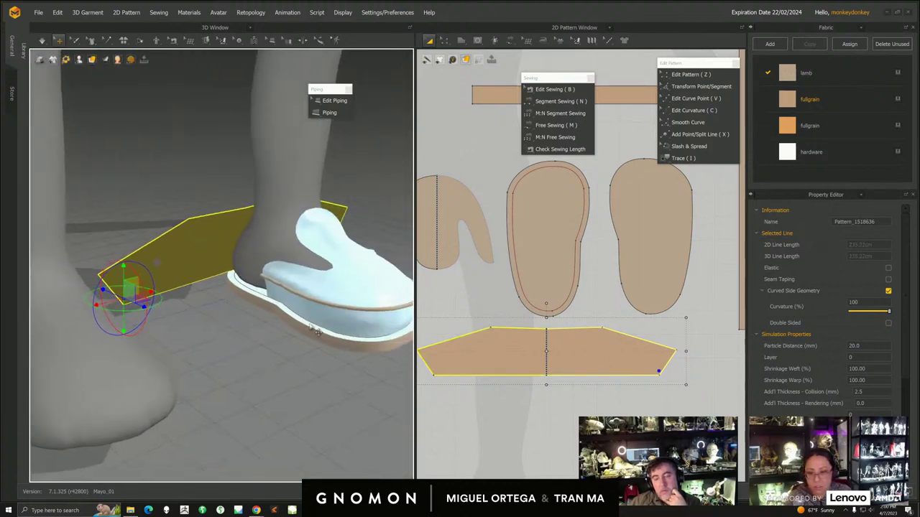
click(311, 329)
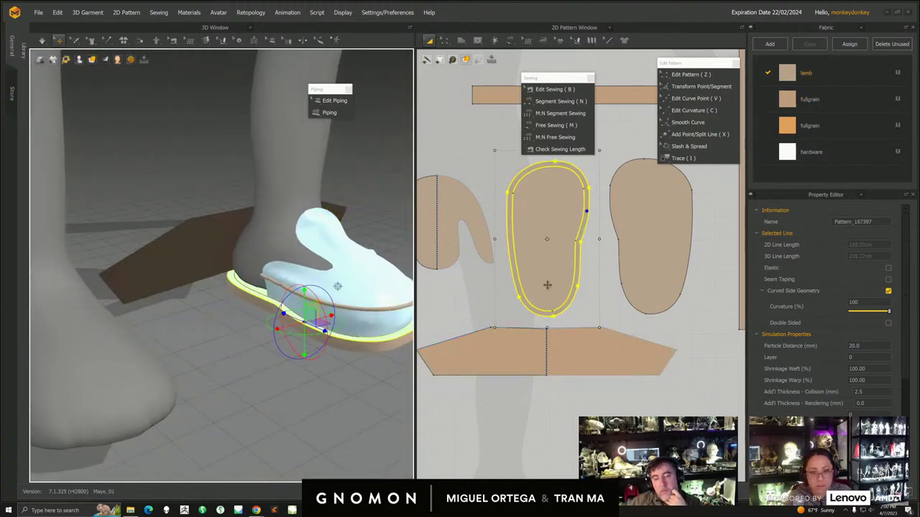
- Free-sew the ankle upper's entire bottom edge to the outer edge of the inner-lined sole pattern, running around the heel
middle_drag(550, 288, 534, 306)
click(558, 125)
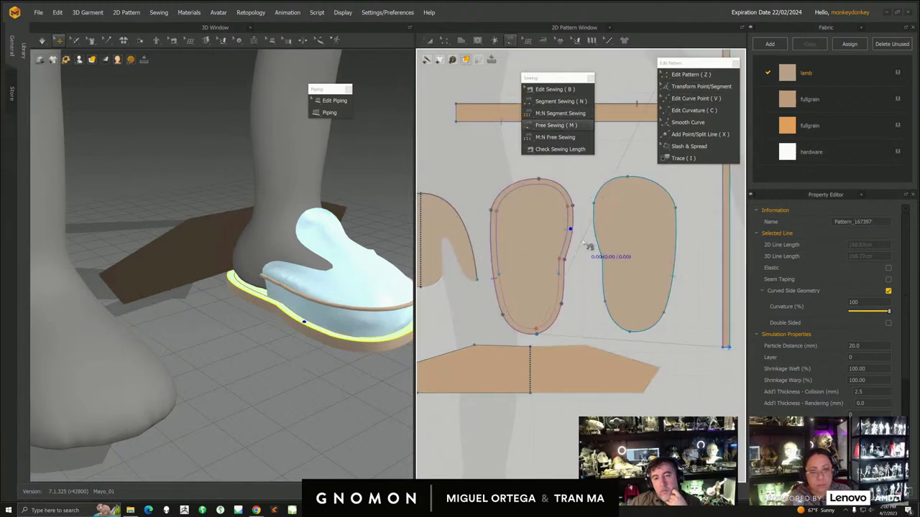
click(572, 229)
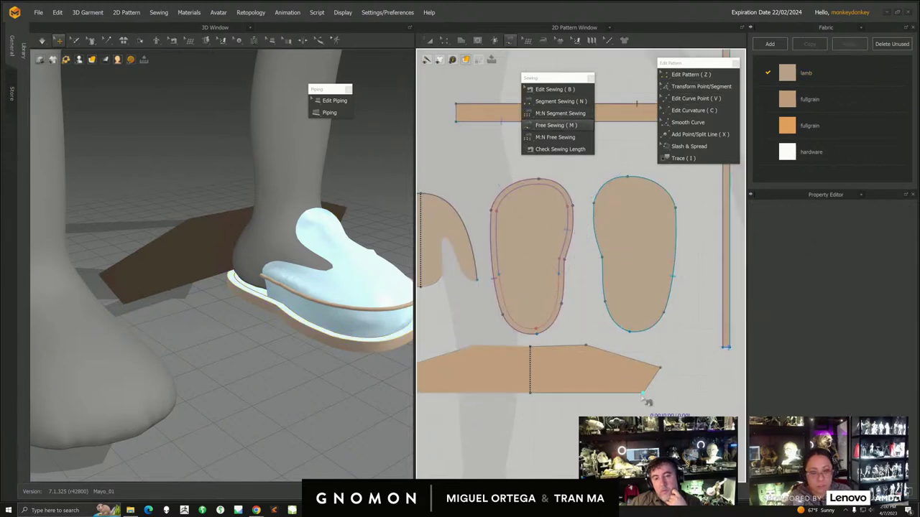
click(643, 393)
middle_drag(505, 397, 615, 378)
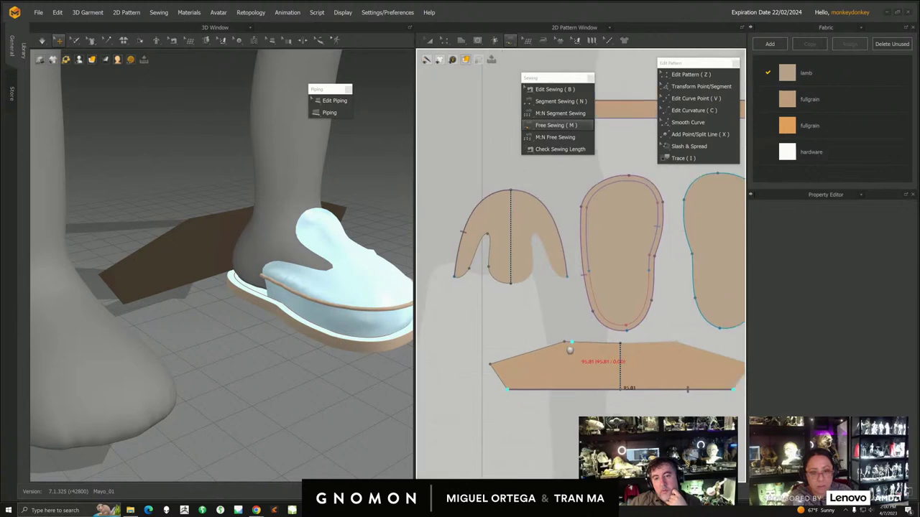
click(631, 254)
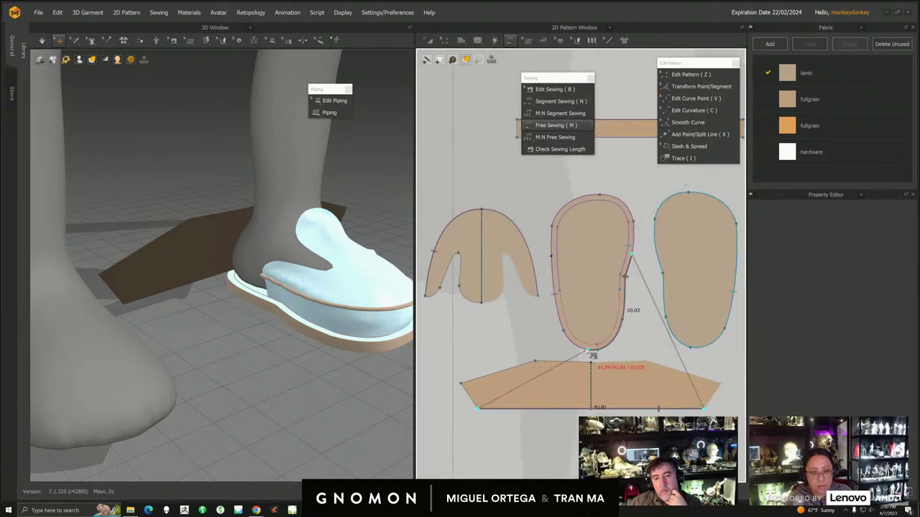
click(551, 256)
- Adjust the heel seam's end points on both sides of the sole to match the length of the ankle upper's bottom edge
scroll(581, 337, up, 2)
middle_drag(586, 339, 539, 351)
click(691, 75)
middle_drag(575, 246, 593, 235)
click(560, 93)
click(559, 90)
scroll(638, 252, up, 2)
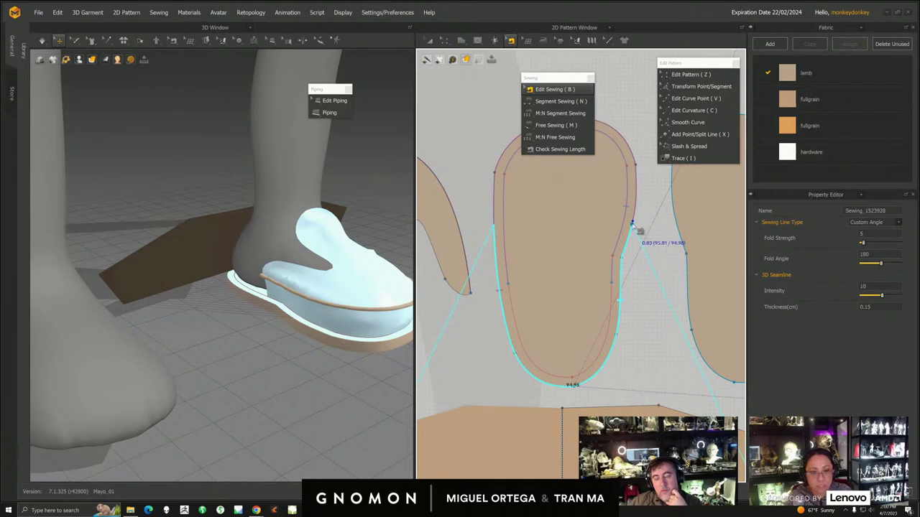
scroll(575, 234, up, 2)
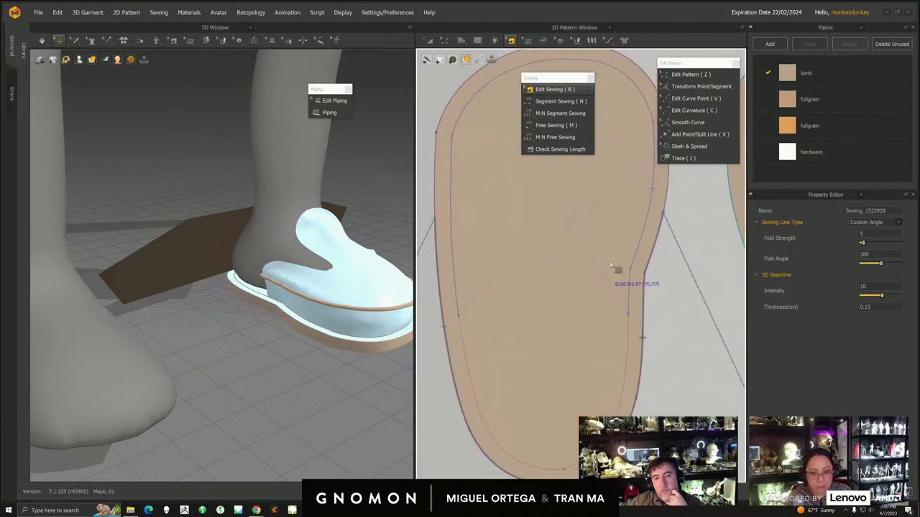
middle_drag(477, 232, 516, 235)
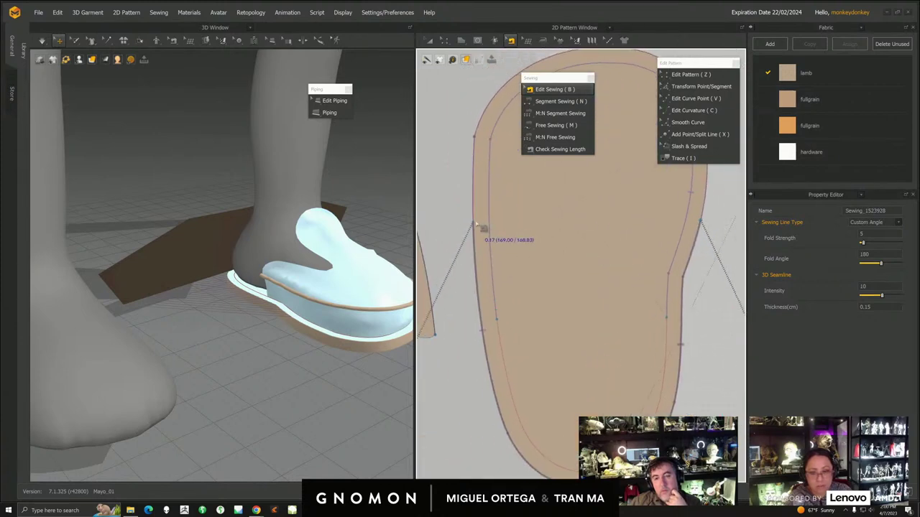
- Simulate the garment and pull the ankle upper's folded front end out and around the side of the shoe
right_drag(338, 320, 159, 305)
click(43, 41)
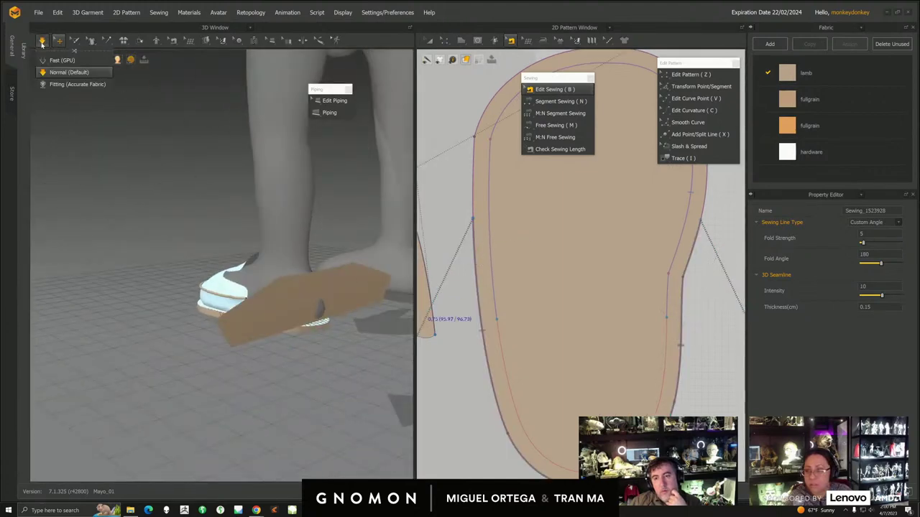
right_drag(225, 293, 273, 312)
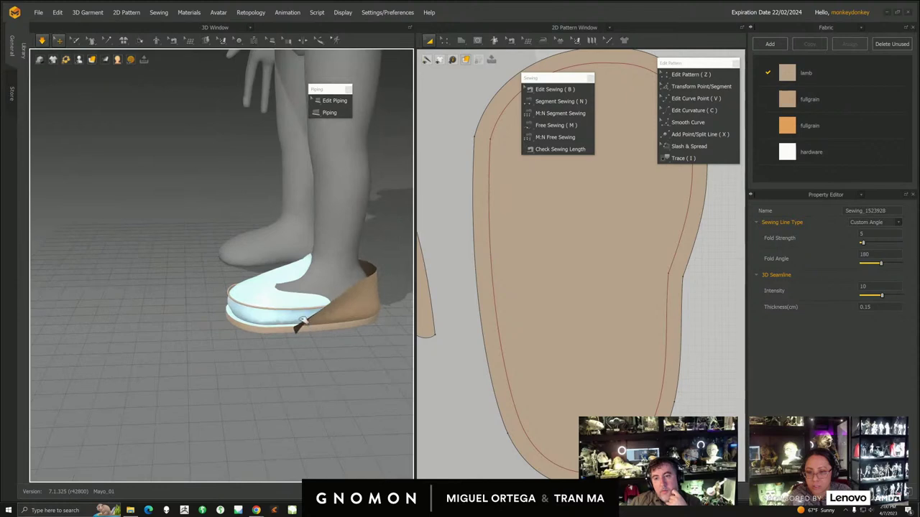
click(309, 323)
click(254, 285)
right_drag(208, 314, 282, 317)
right_drag(290, 281, 334, 282)
click(268, 279)
- Pull the ankle upper's front corner on the opposite side up over the toe upper while the simulation runs
key(alt+Tab)
right_drag(778, 305, 556, 285)
scroll(556, 286, up, 2)
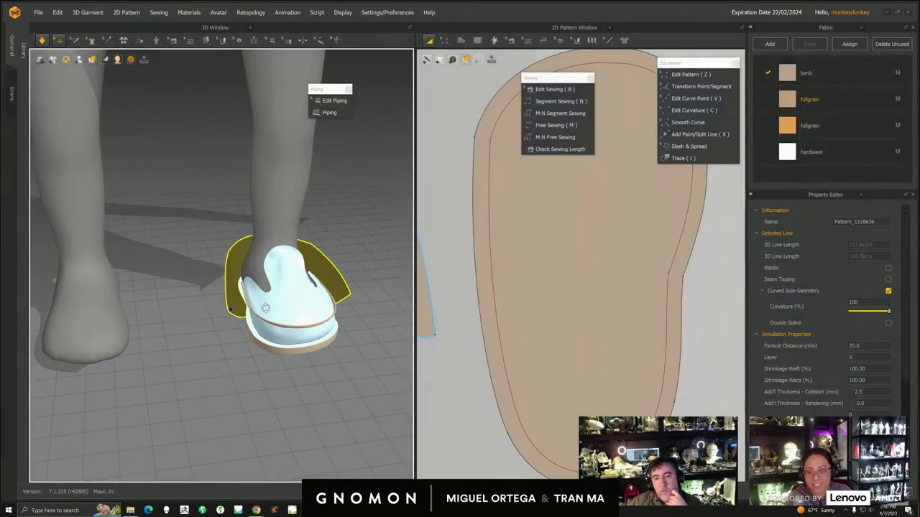
right_drag(265, 308, 279, 340)
click(262, 276)
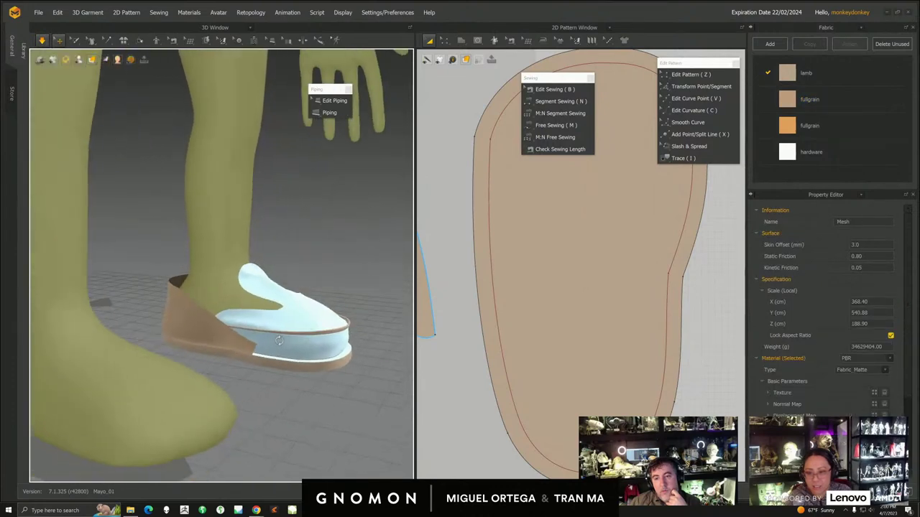
click(297, 305)
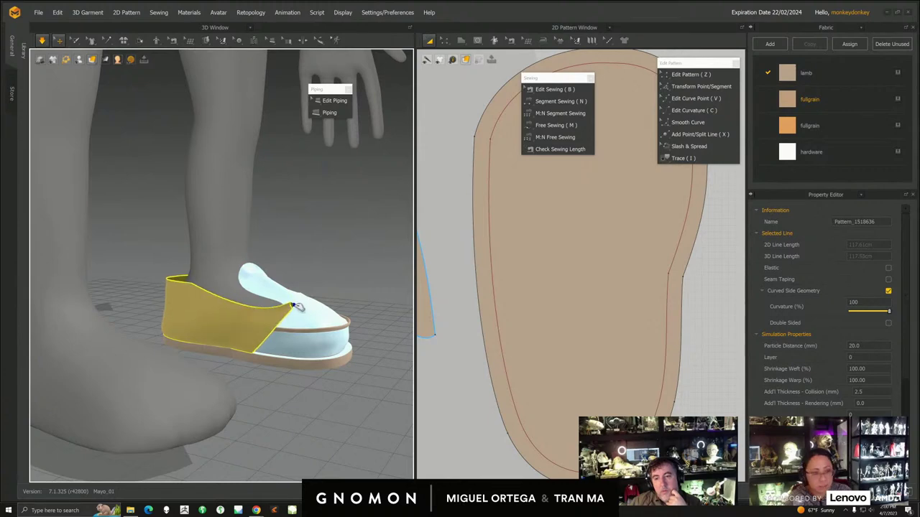
right_drag(302, 309, 274, 345)
- Move the ankle upper pattern down in 2D, clear of the sole patterns
scroll(509, 312, down, 5)
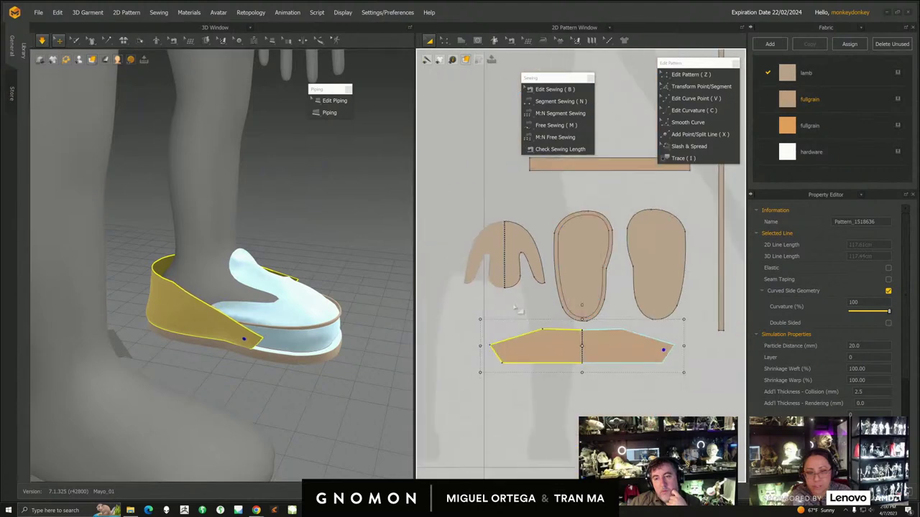
middle_drag(563, 325, 541, 266)
drag(582, 288, 568, 370)
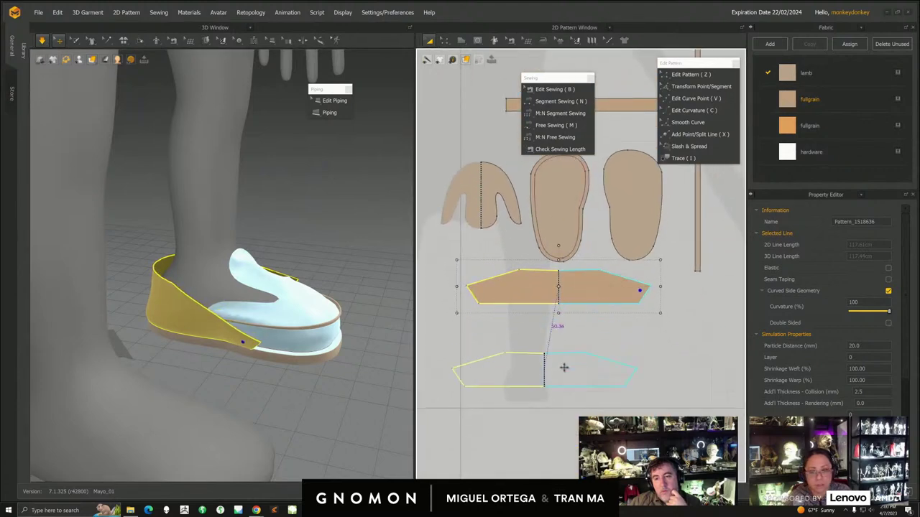
middle_drag(568, 369, 568, 323)
- Move the ankle upper's sloping segment between its top peak and front corner upward and outward, mirrored on both halves
scroll(573, 297, up, 3)
click(444, 41)
middle_drag(651, 292, 651, 284)
click(651, 285)
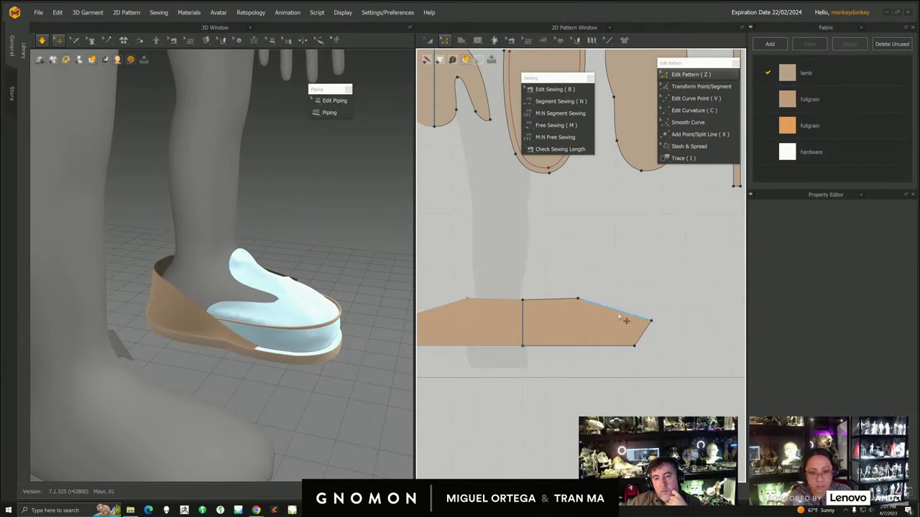
mouse_move(626, 317)
mouse_down()
mouse_move(636, 304)
mouse_move(622, 328)
mouse_up()
- Simulate the reshaped ankle upper and pull its front end up over the side of the shoe
click(41, 41)
right_drag(276, 293, 225, 336)
click(299, 315)
right_drag(299, 314, 257, 319)
click(288, 316)
click(898, 73)
drag(256, 318, 239, 259)
- Pin the ankle upper's front corner on one side and position the pin on top of the toe upper
right_drag(222, 312, 237, 333)
scroll(265, 331, up, 5)
middle_drag(171, 405, 243, 357)
drag(242, 357, 204, 343)
right_drag(205, 343, 247, 266)
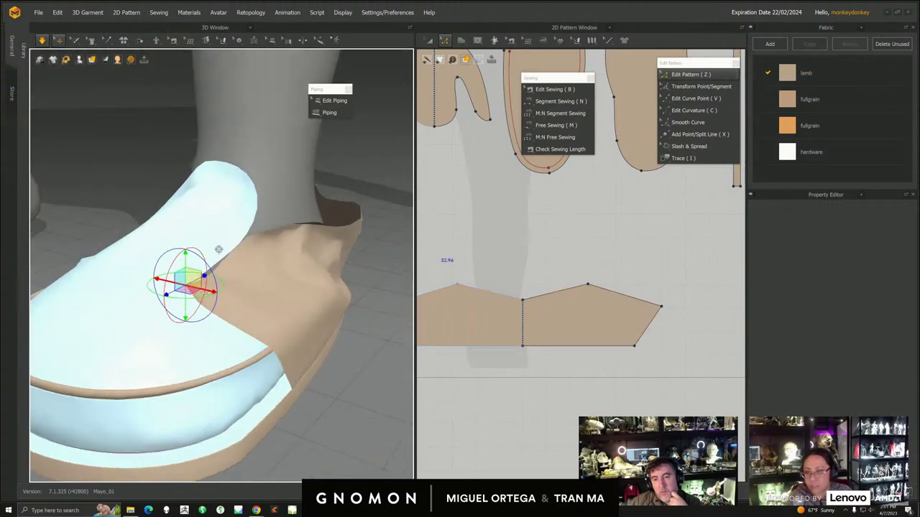
right_drag(214, 304, 195, 257)
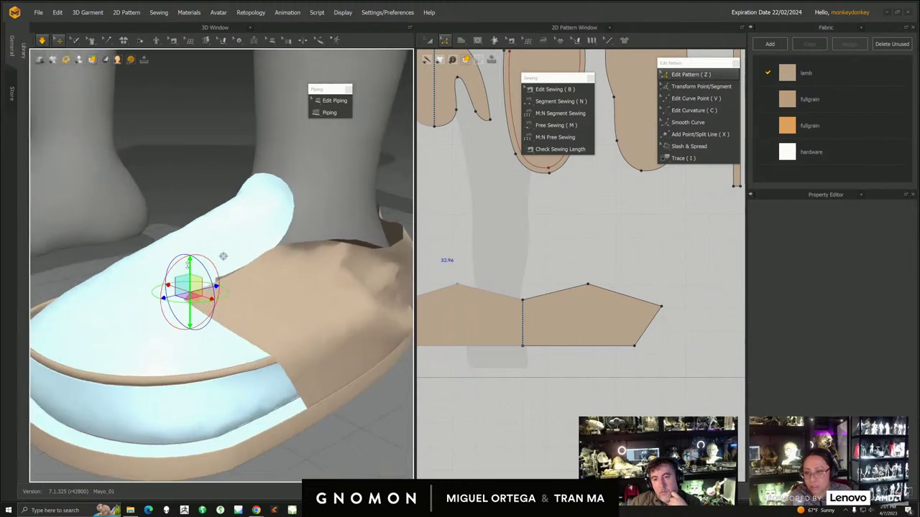
right_drag(286, 324, 365, 288)
- Pull the unpinned side of the ankle upper up and over the shoe during simulation
click(382, 281)
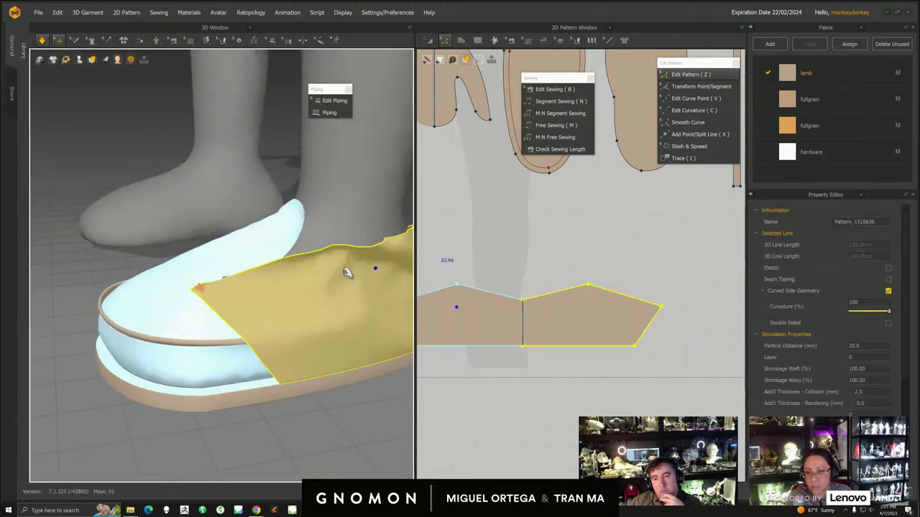
right_drag(352, 256, 260, 276)
drag(215, 323, 252, 171)
right_drag(308, 329, 251, 220)
- Pin the ankle upper's remaining front corner where it rests on the toe upper
drag(327, 306, 330, 309)
click(295, 408)
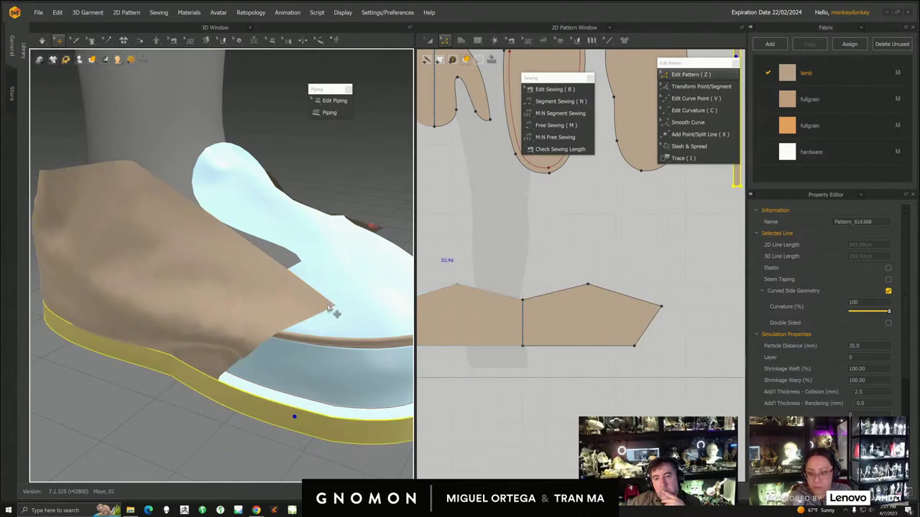
key(Escape)
click(333, 307)
right_drag(183, 169, 245, 278)
click(75, 41)
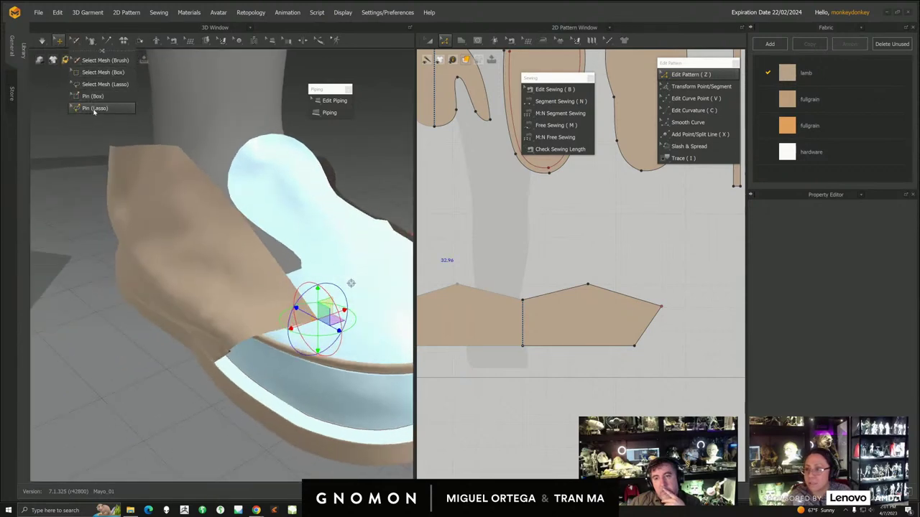
right_drag(367, 313, 357, 316)
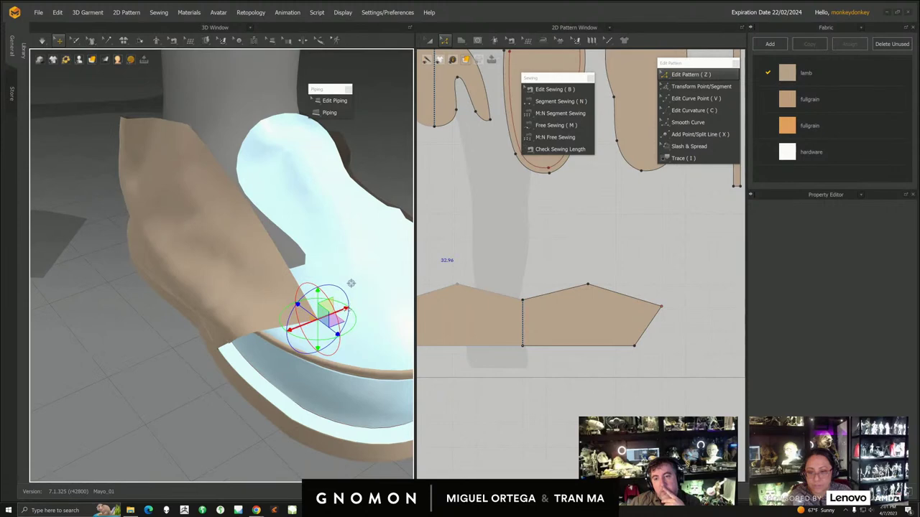
right_drag(369, 275, 349, 287)
- Resume the simulation and raise the newly pinned front corner above the toe upper
click(42, 41)
drag(319, 290, 323, 254)
right_drag(351, 250, 330, 256)
- Examine how both pinned sides of the ankle upper drape over the shoe, from above and from the side
right_drag(219, 335, 201, 292)
scroll(217, 310, down, 3)
click(201, 291)
right_drag(203, 337, 157, 331)
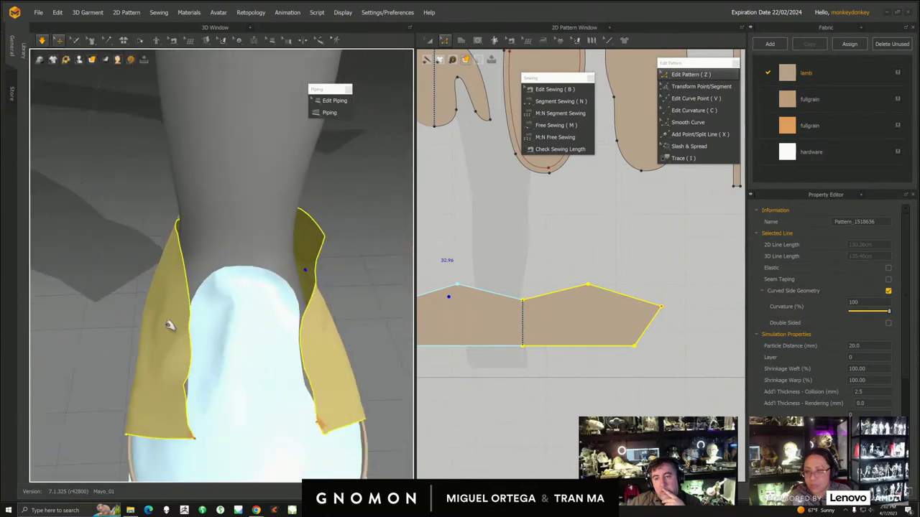
middle_drag(171, 361, 182, 302)
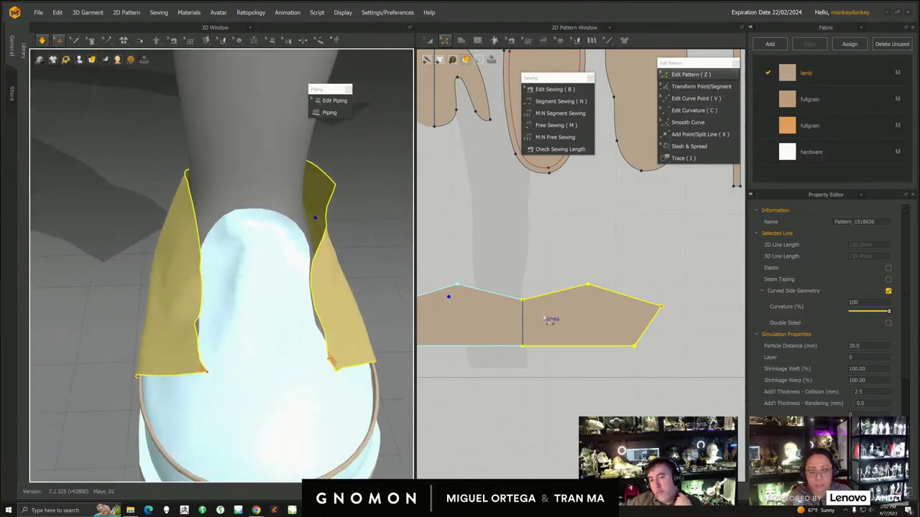
middle_drag(545, 340, 512, 299)
right_drag(269, 323, 237, 284)
scroll(179, 316, down, 3)
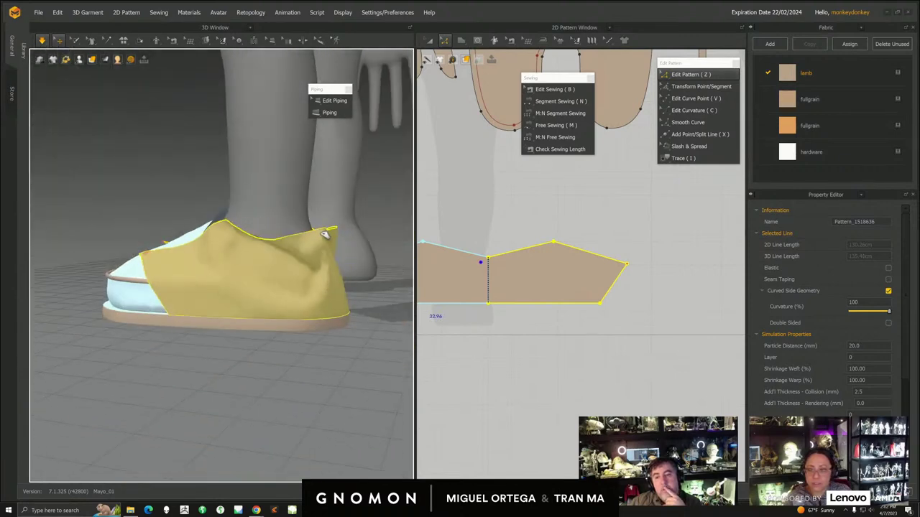
- Pull the ankle upper's top edge toward the heel while simulating to settle the leather around the ankle
right_drag(336, 244, 317, 228)
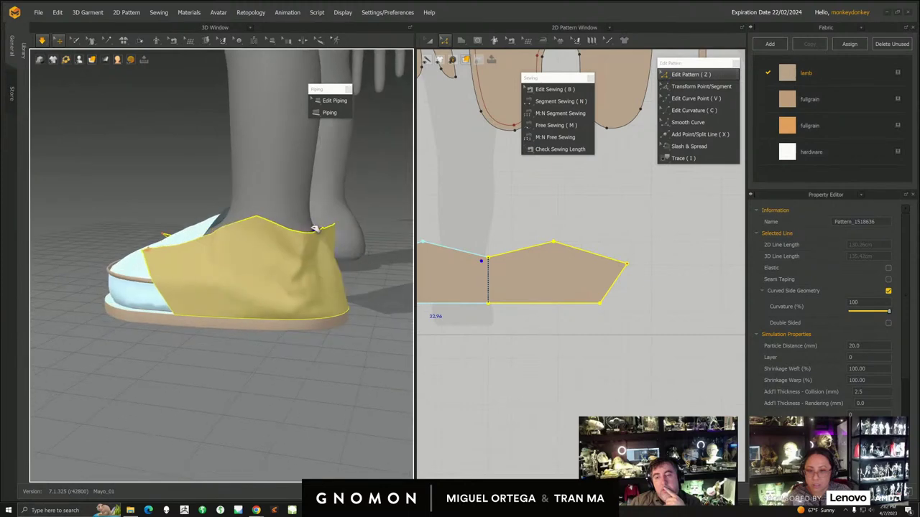
drag(307, 227, 336, 234)
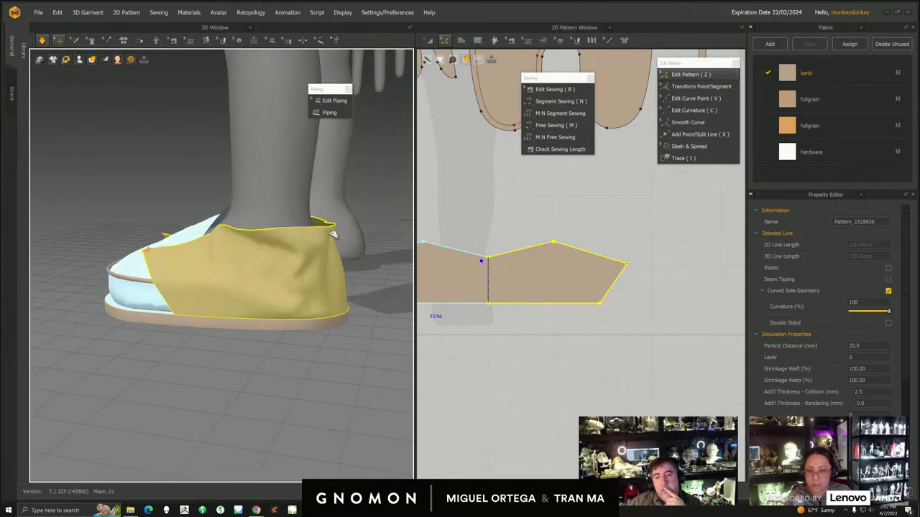
right_drag(300, 227, 308, 266)
right_drag(362, 252, 319, 260)
click(429, 40)
middle_drag(552, 202, 573, 222)
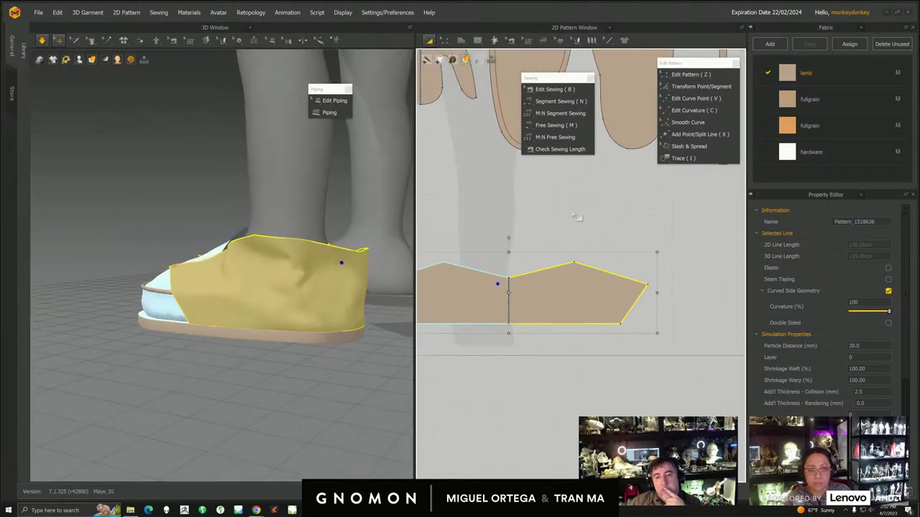
- Try adjusting the top edge of the ankle upper's right half with Edit Pattern, and undo the change
click(573, 222)
key(z)
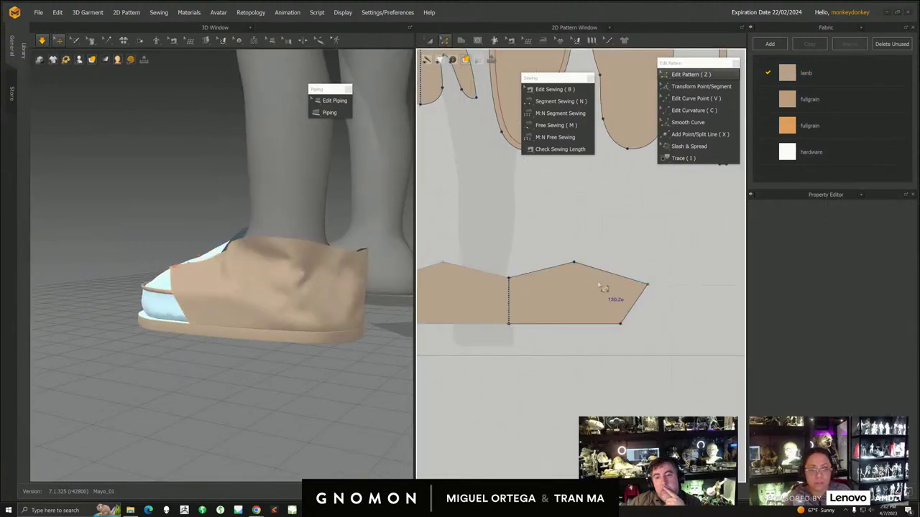
click(604, 276)
drag(588, 273, 578, 287)
key(ctrl+z)
- Cut the ankle upper pattern along its vertical center line into two separate halves
right_drag(394, 267, 369, 272)
click(363, 259)
right_drag(358, 305, 344, 325)
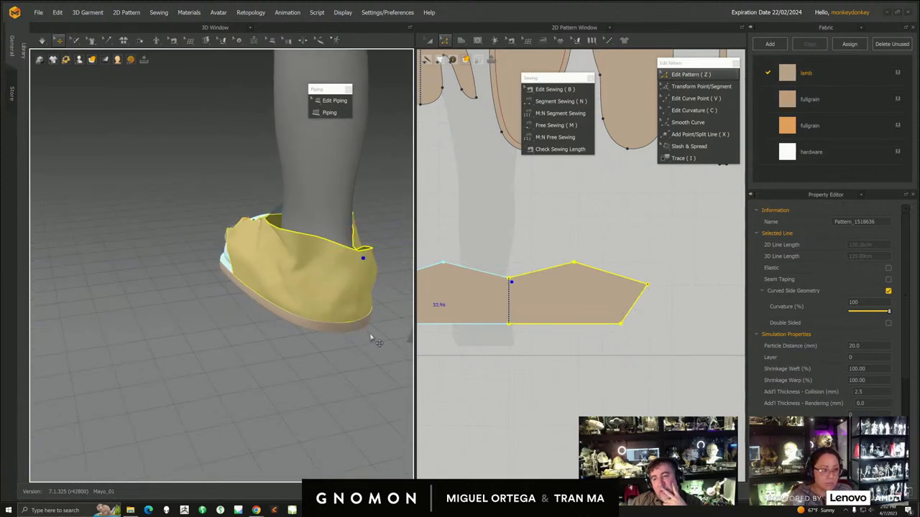
middle_drag(368, 320, 372, 340)
right_drag(369, 281, 402, 263)
middle_drag(529, 293, 568, 273)
scroll(580, 273, up, 3)
middle_drag(524, 198, 566, 201)
click(566, 204)
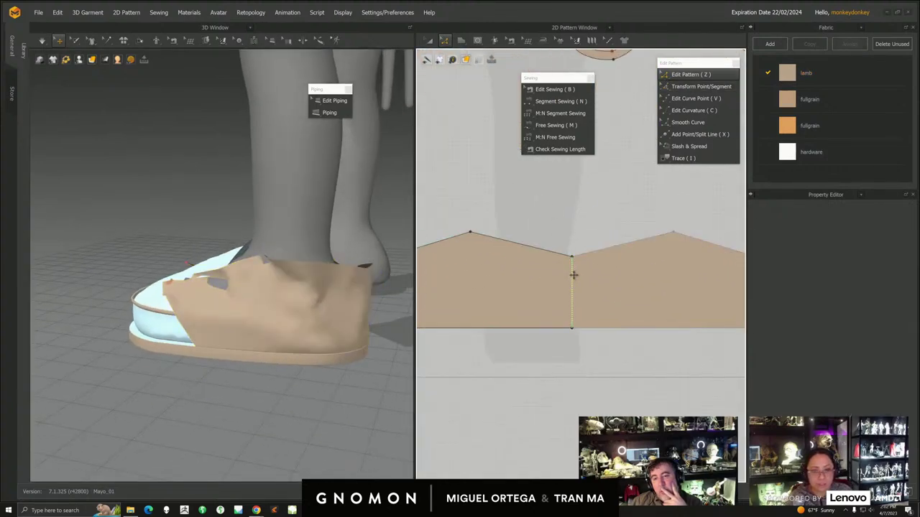
right_click(573, 273)
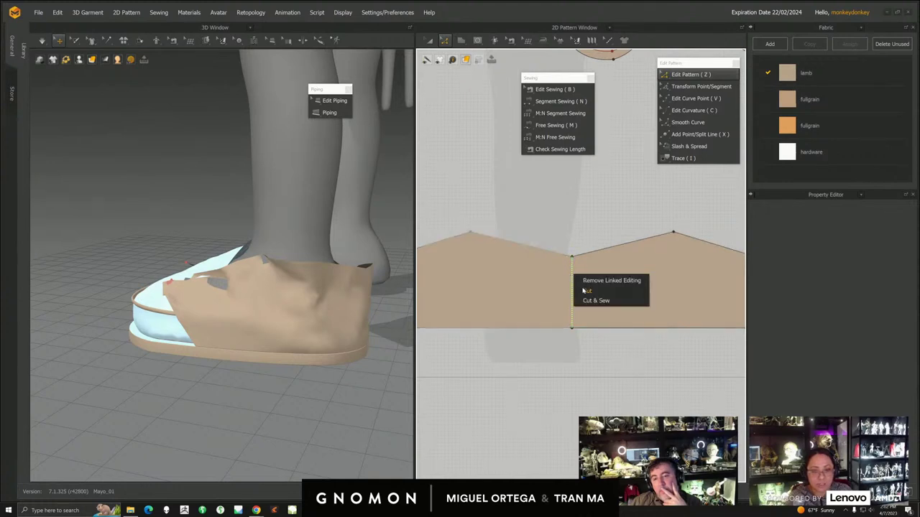
click(586, 292)
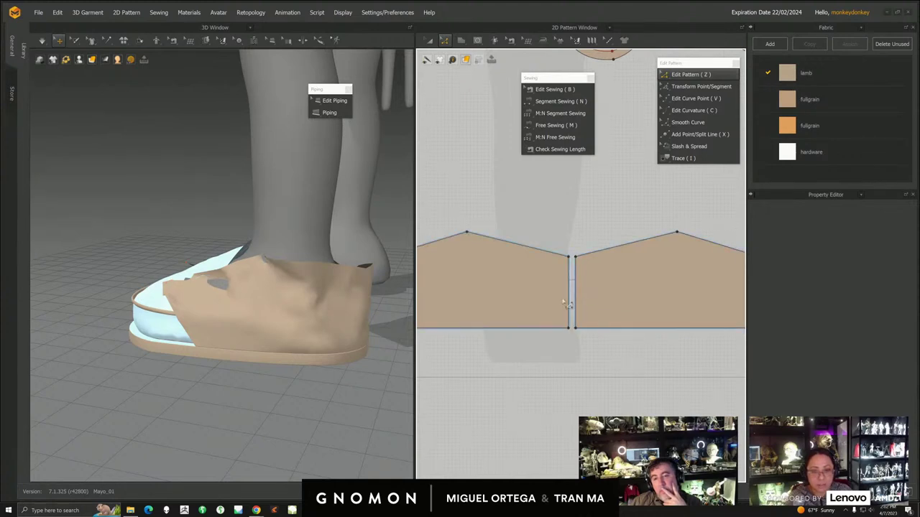
- Move the right half of the ankle upper away from the left half to open a gap between them
right_drag(538, 297, 469, 293)
click(552, 317)
scroll(554, 315, down, 3)
drag(570, 288, 622, 288)
click(477, 288)
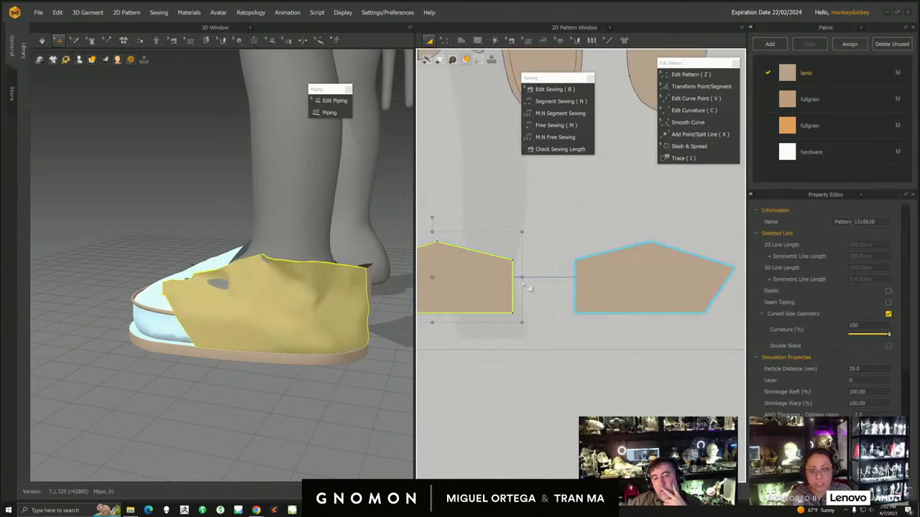
- Try slanting the heel edges of both linked halves by moving the top inner corner straight inward, and undo it
scroll(560, 284, up, 3)
click(613, 300)
drag(616, 291, 609, 301)
middle_drag(547, 282, 554, 271)
click(533, 245)
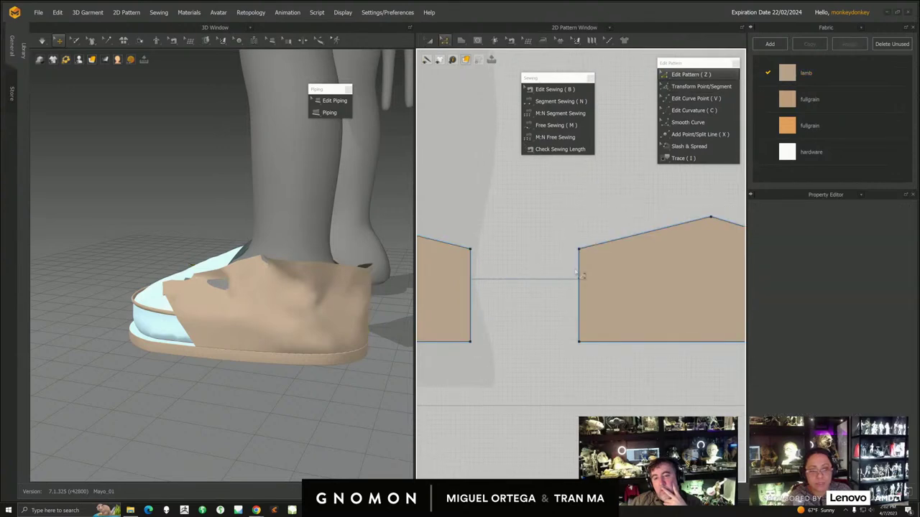
scroll(579, 266, down, 1)
drag(580, 252, 612, 257)
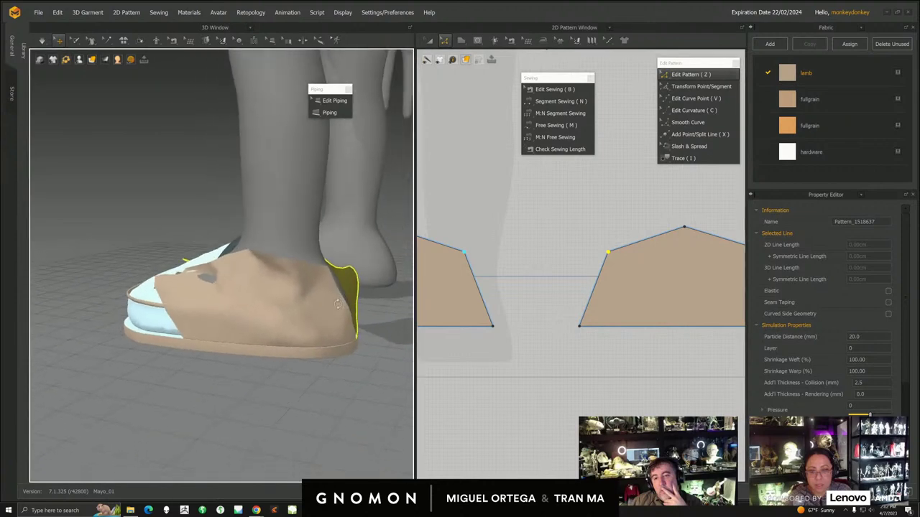
right_drag(313, 309, 329, 309)
right_drag(310, 277, 354, 270)
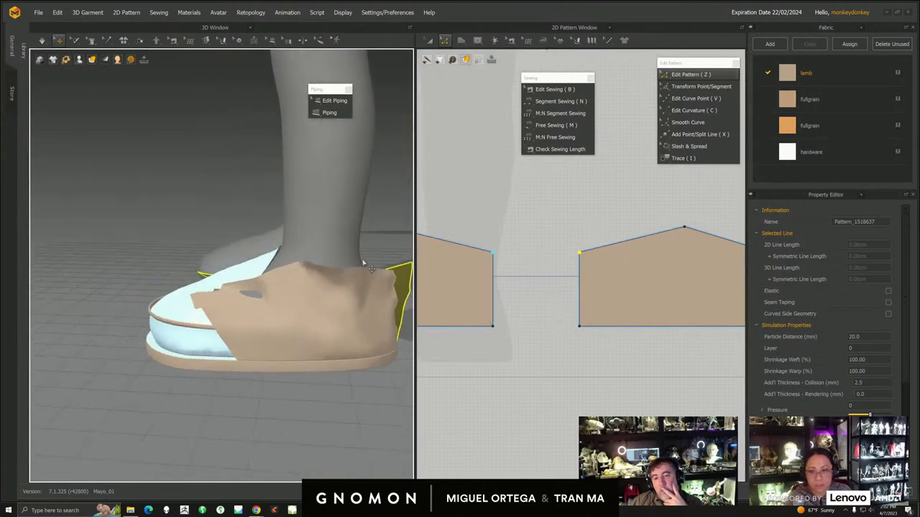
middle_drag(352, 273, 321, 286)
right_drag(321, 285, 325, 287)
- Slant the heel edges of both linked halves by moving the top inner corner inward and slightly upward
click(564, 253)
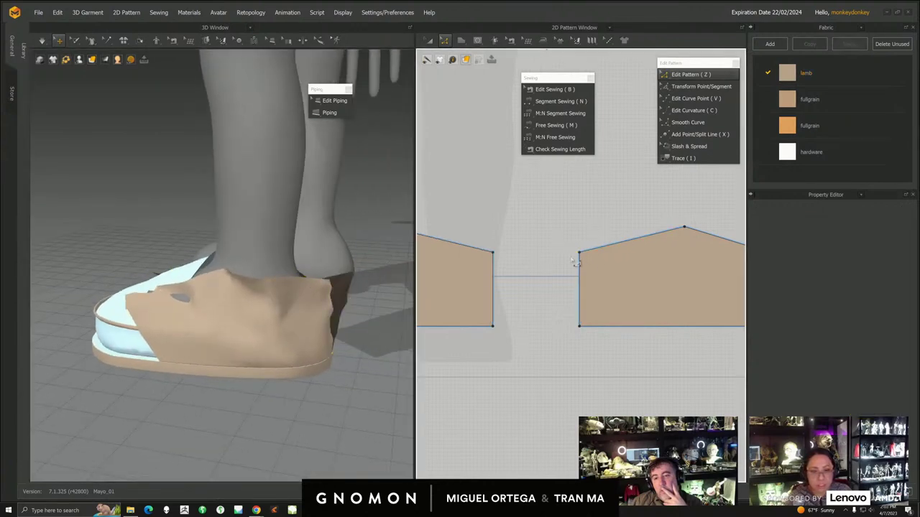
click(602, 251)
drag(607, 250, 608, 248)
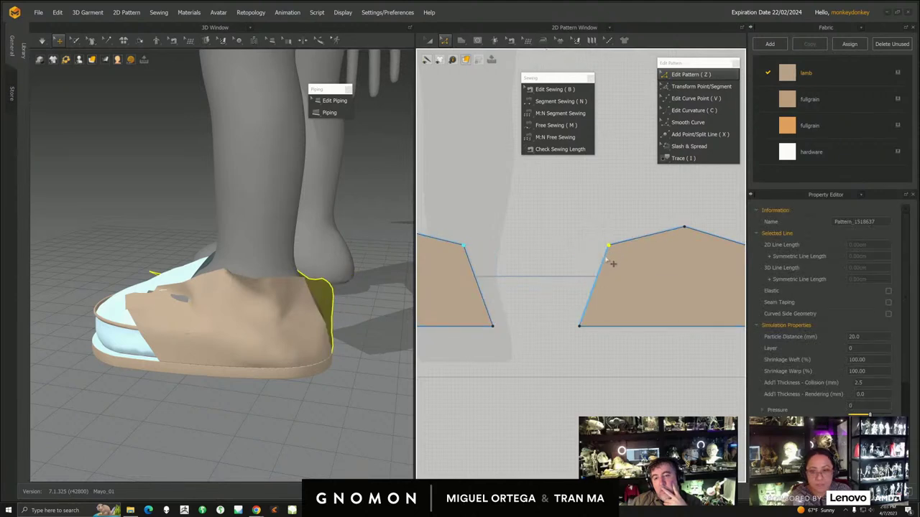
right_drag(367, 316, 265, 338)
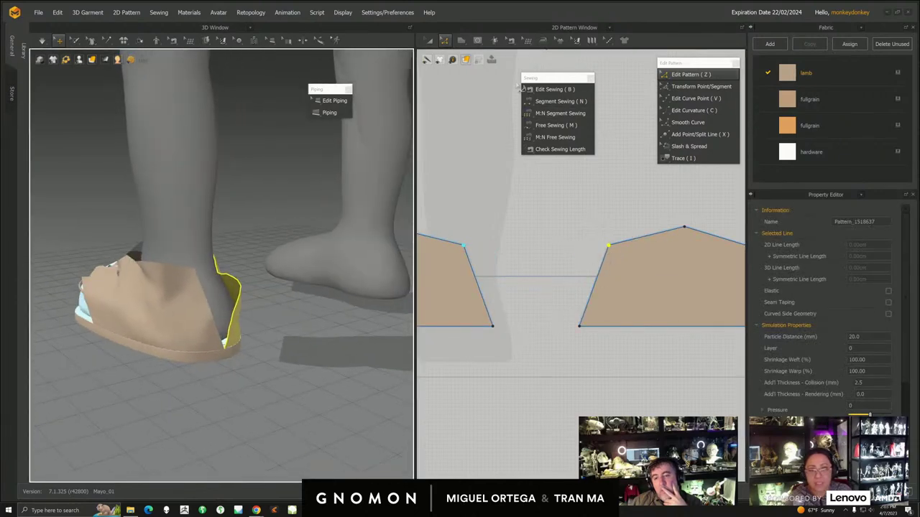
- Sew the slanted heel edges of the two ankle upper halves together with Segment Sewing
click(511, 40)
click(535, 59)
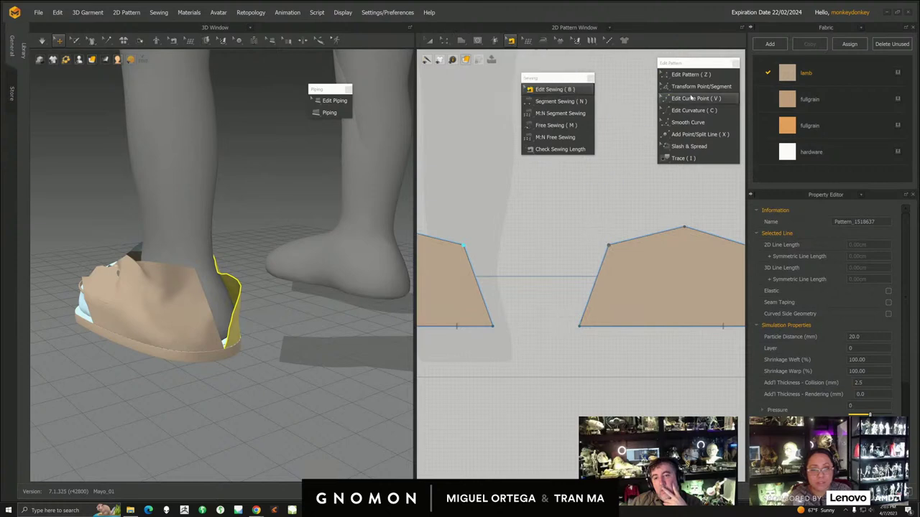
click(572, 102)
click(605, 275)
click(468, 271)
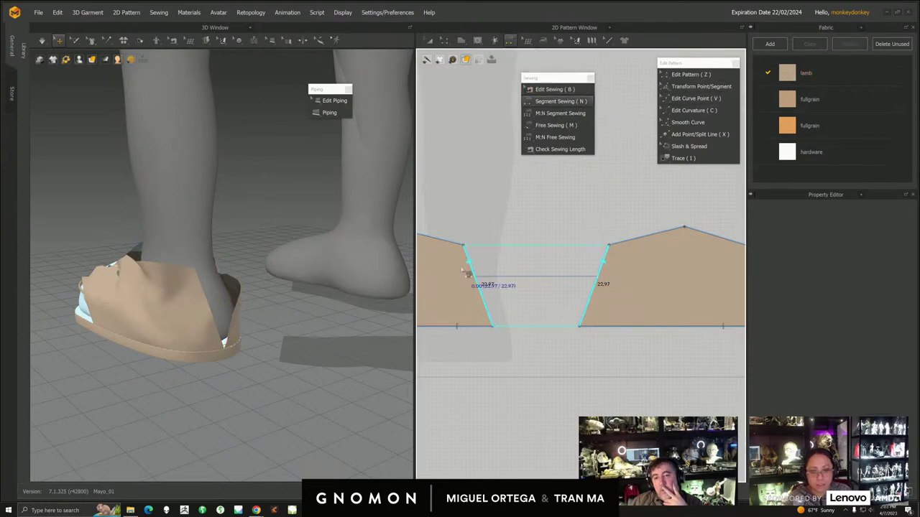
click(471, 270)
- Simulate to close the new heel seam, pulling the ankle upper into shape around the shoe
click(42, 42)
right_drag(147, 237, 233, 315)
drag(233, 315, 200, 290)
right_drag(199, 290, 229, 317)
mouse_move(174, 302)
right_down()
mouse_move(240, 283)
mouse_move(179, 316)
right_up()
click(180, 316)
drag(180, 316, 182, 321)
right_drag(248, 307, 188, 302)
mouse_move(266, 363)
mouse_down()
mouse_move(244, 344)
mouse_move(235, 361)
mouse_move(222, 331)
mouse_move(260, 368)
mouse_up()
scroll(313, 370, down, 5)
right_drag(314, 370, 254, 312)
scroll(269, 338, up, 5)
- Reposition the ankle upper's pinned front corner beside the toe upper and check the drape
click(250, 343)
mouse_move(253, 310)
mouse_down()
mouse_move(254, 291)
mouse_move(268, 313)
mouse_up()
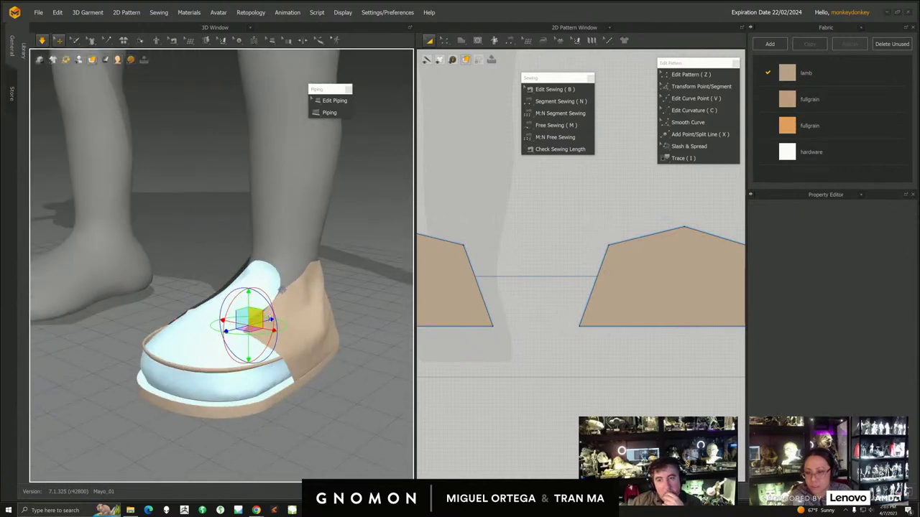
right_drag(281, 289, 277, 332)
mouse_move(281, 289)
right_down()
mouse_move(300, 292)
mouse_move(289, 273)
mouse_move(299, 316)
mouse_move(326, 304)
mouse_move(329, 336)
right_up()
click(301, 292)
click(330, 337)
- Delete the existing seams joining the bottom edges of the ankle upper halves to the sole
key(n)
right_drag(158, 270, 282, 288)
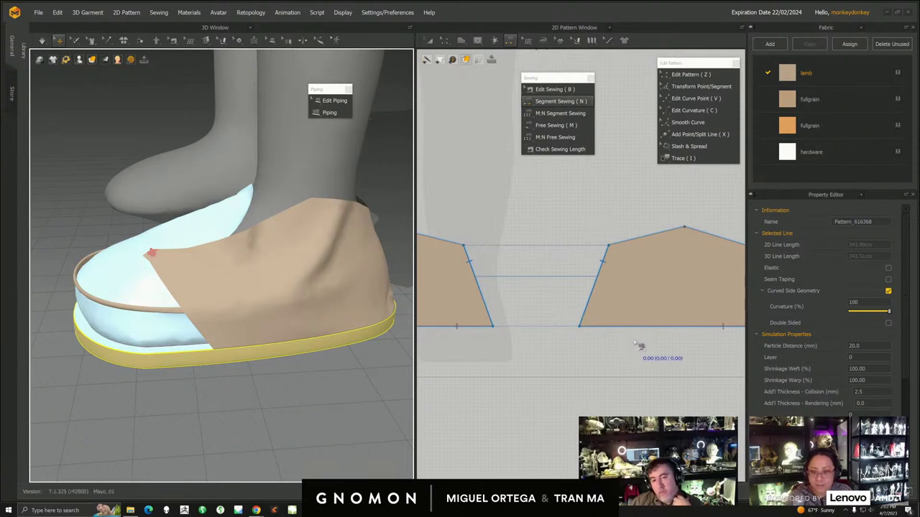
scroll(639, 356, down, 6)
scroll(564, 349, up, 2)
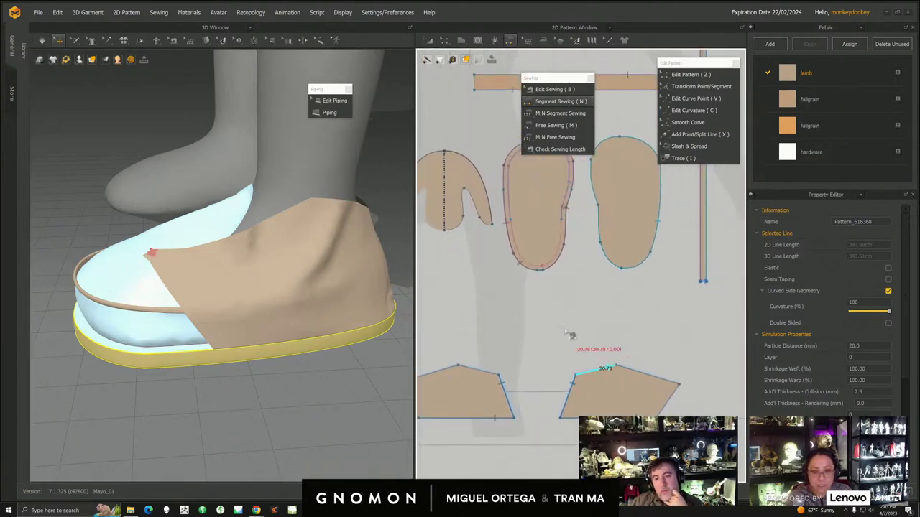
key(b)
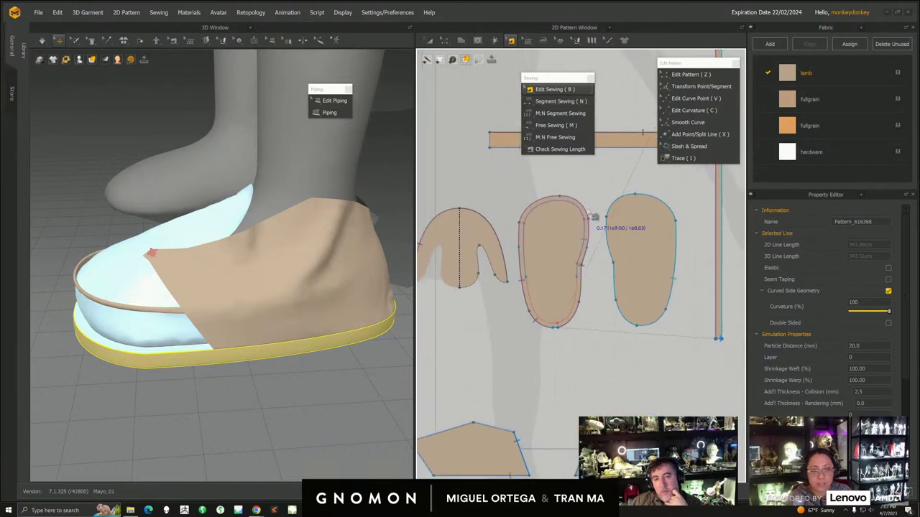
click(594, 219)
middle_drag(569, 462, 557, 373)
click(624, 368)
scroll(580, 340, down, 1)
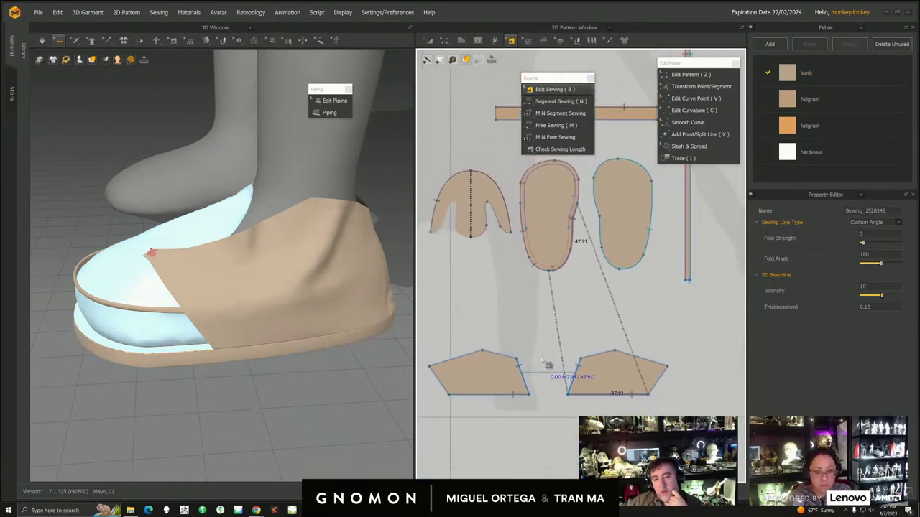
click(581, 311)
scroll(595, 312, up, 1)
scroll(596, 287, up, 1)
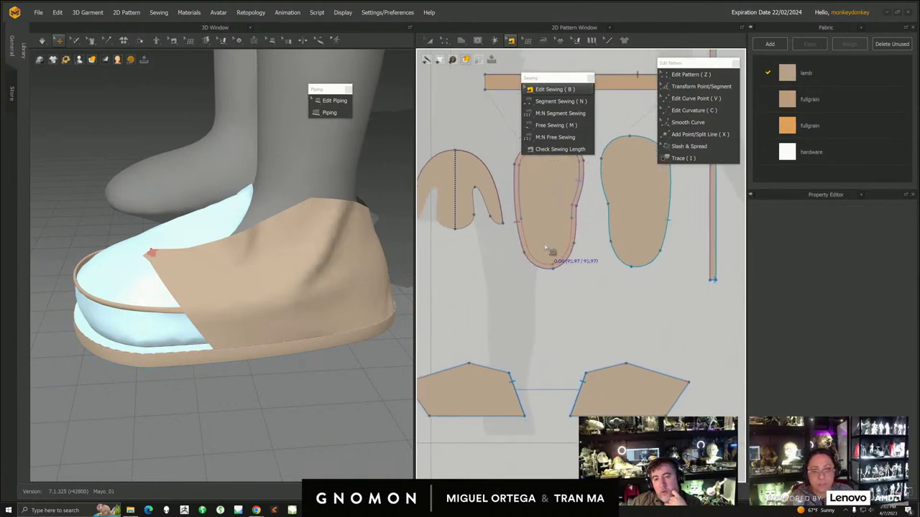
middle_drag(566, 241, 552, 240)
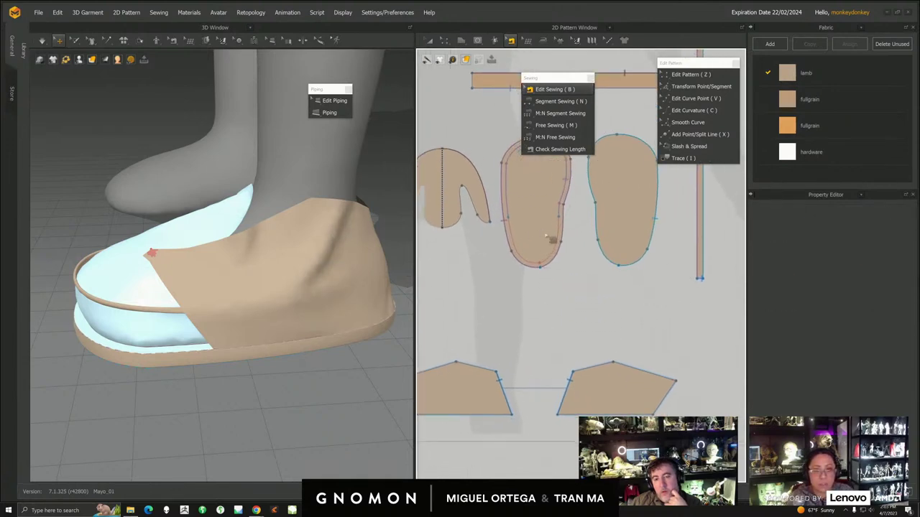
- Free-sew the right half's full bottom edge to the right side of the sole's inner line, ending at the heel
click(547, 125)
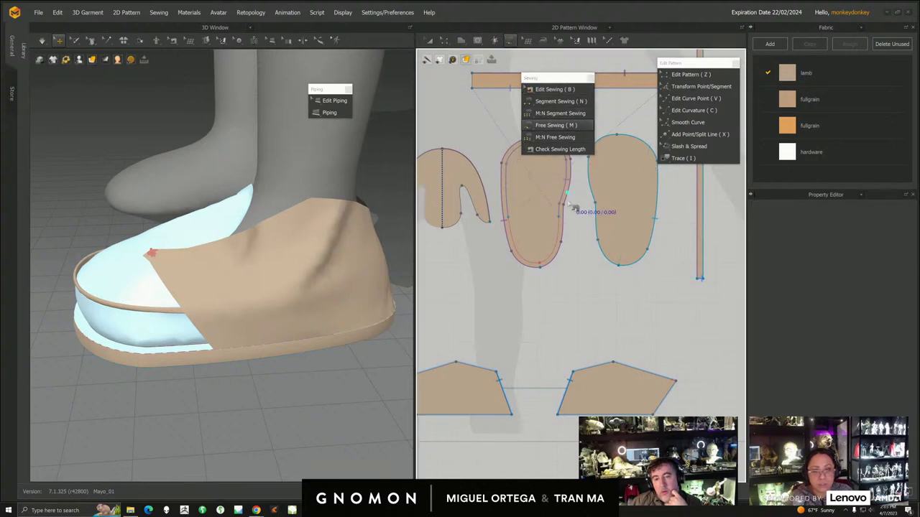
click(652, 416)
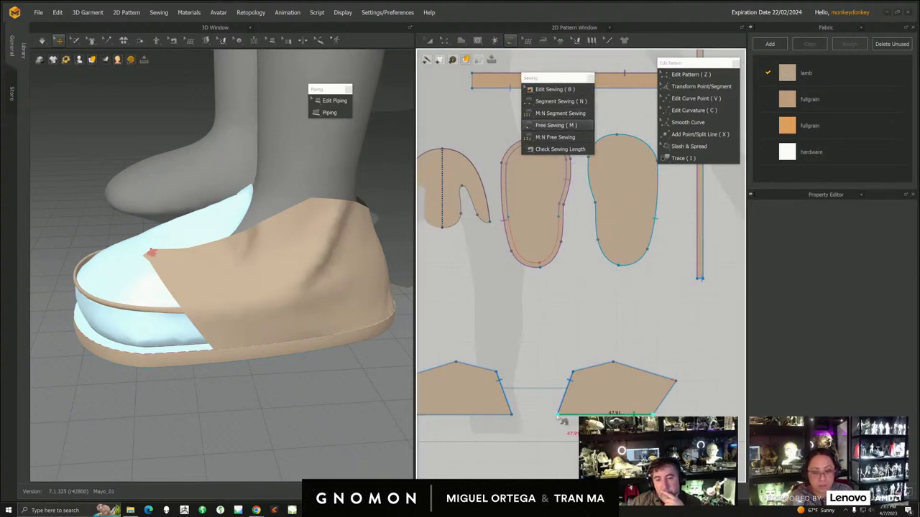
click(559, 416)
middle_drag(575, 308, 577, 372)
click(567, 248)
click(540, 331)
- Free-sew the left half's full bottom edge to the left side of the sole's inner line, ending near the heel
middle_drag(487, 408, 535, 337)
click(467, 406)
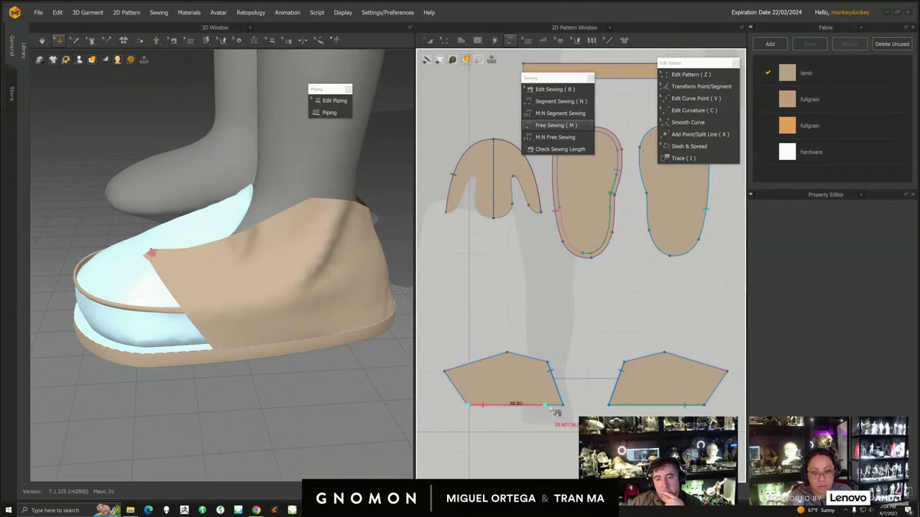
click(564, 406)
middle_drag(556, 252, 549, 348)
click(550, 269)
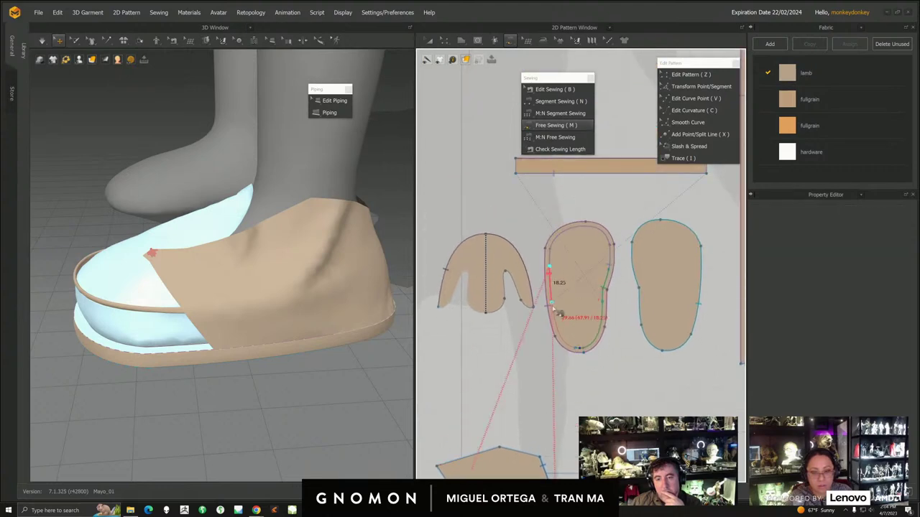
click(572, 351)
- Adjust the two sole seams with Edit Sewing so they meet at the heel, each with a length of 47.91
scroll(575, 359, up, 2)
click(545, 89)
mouse_move(552, 272)
middle_down()
mouse_move(560, 292)
mouse_move(560, 278)
middle_up()
click(601, 268)
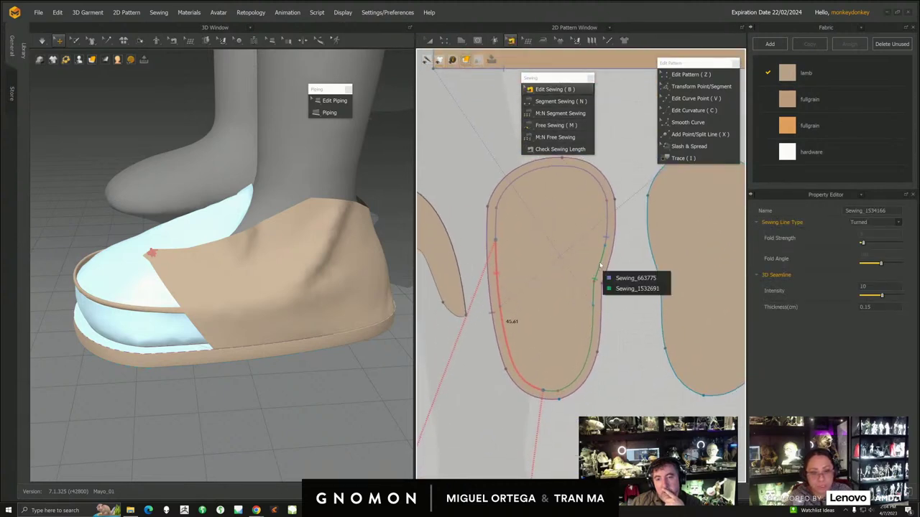
click(632, 288)
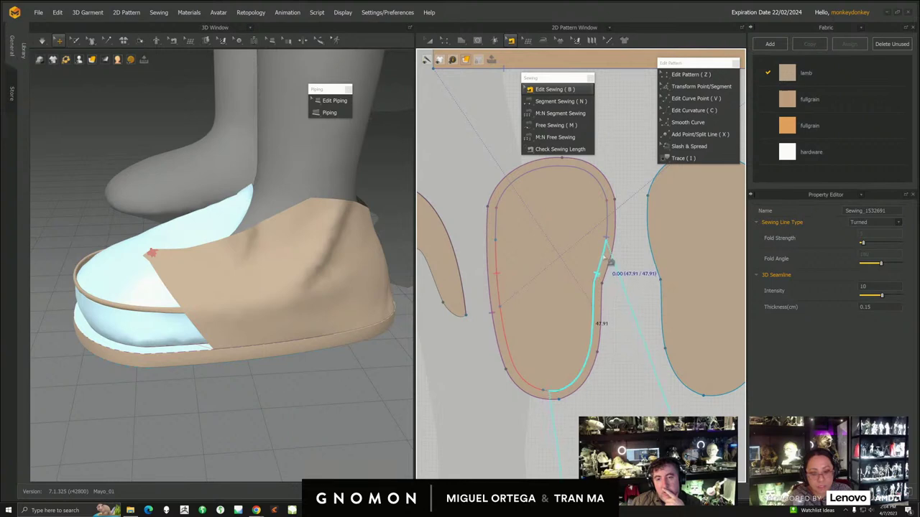
click(543, 393)
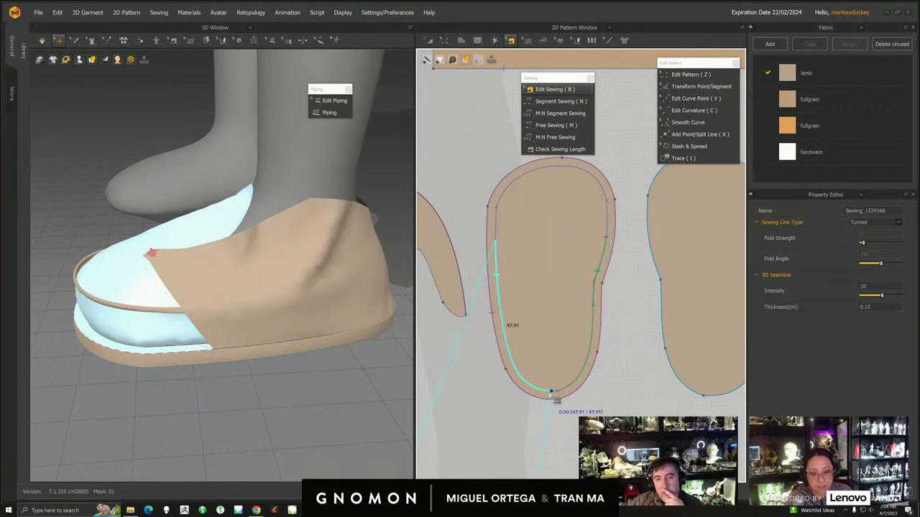
alt+right_drag(574, 357, 540, 334)
scroll(541, 335, down, 2)
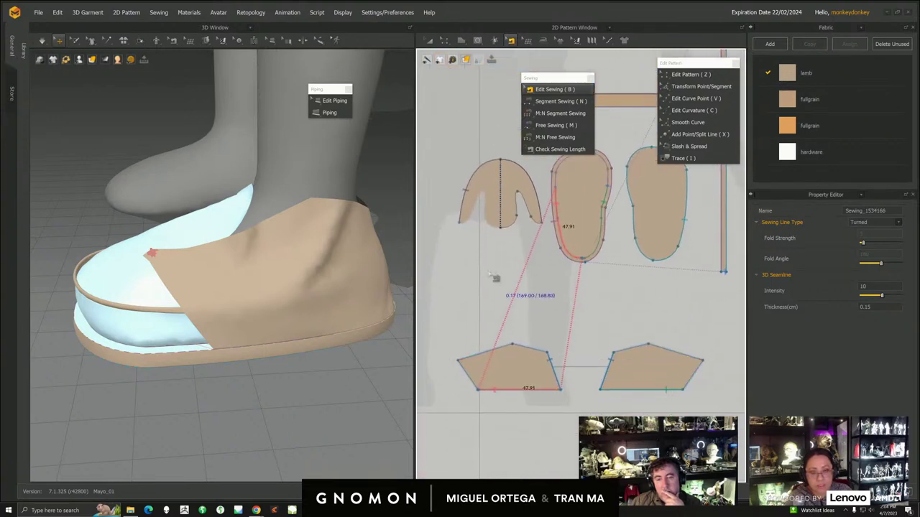
- Simulate the resewn boot and pull the sides of the ankle upper around the shoe
key(space)
mouse_move(330, 247)
alt+mouse_down()
mouse_move(290, 294)
mouse_move(316, 240)
alt+mouse_up()
drag(347, 306, 317, 211)
alt+drag(224, 289, 278, 287)
drag(328, 312, 343, 308)
alt+drag(183, 270, 240, 296)
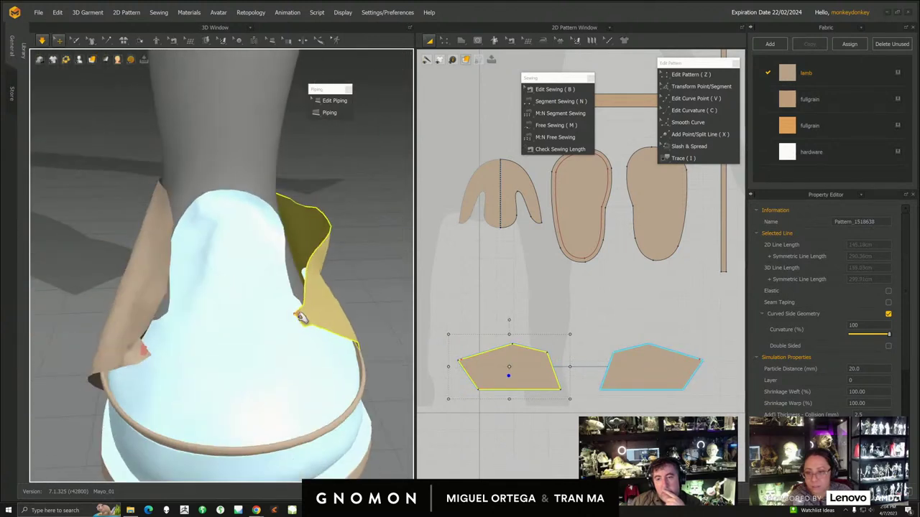
click(305, 317)
- Pull the ankle upper's lower front edge and side outward while simulating to settle them against the sole
alt+drag(281, 320, 260, 316)
right_drag(320, 308, 269, 379)
click(270, 379)
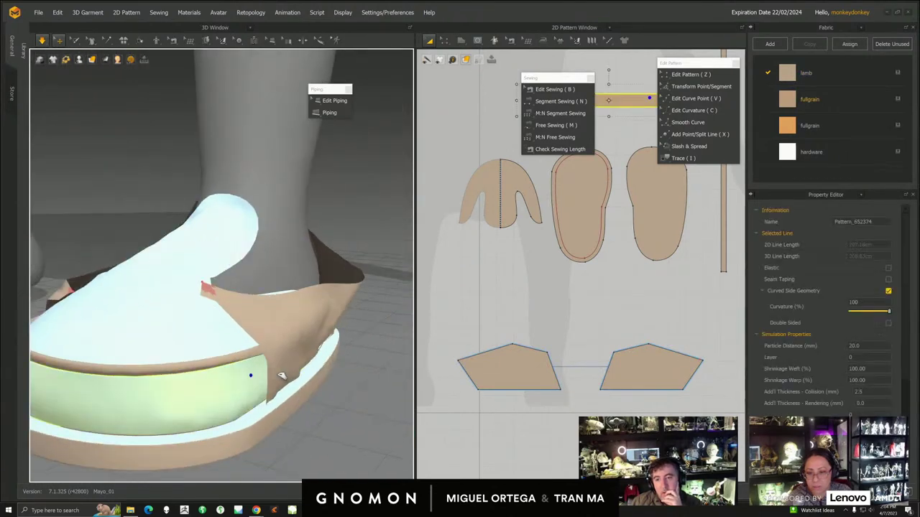
right_drag(334, 324, 302, 321)
drag(353, 347, 400, 344)
right_drag(359, 342, 263, 335)
drag(242, 328, 225, 232)
right_drag(209, 287, 263, 332)
drag(214, 353, 180, 287)
right_drag(238, 343, 253, 354)
right_drag(354, 305, 219, 323)
- Stop the simulation and remove the pin from the ankle upper's near-side front corner
key(space)
click(185, 272)
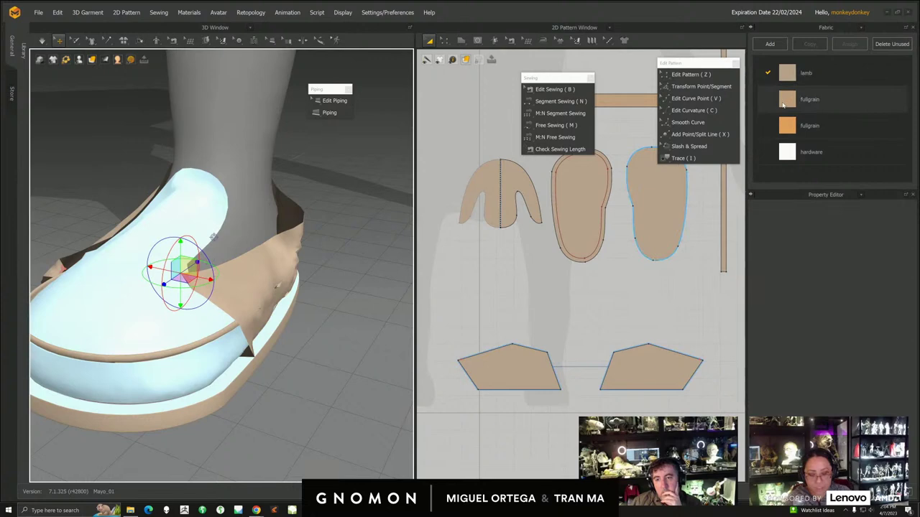
key(b)
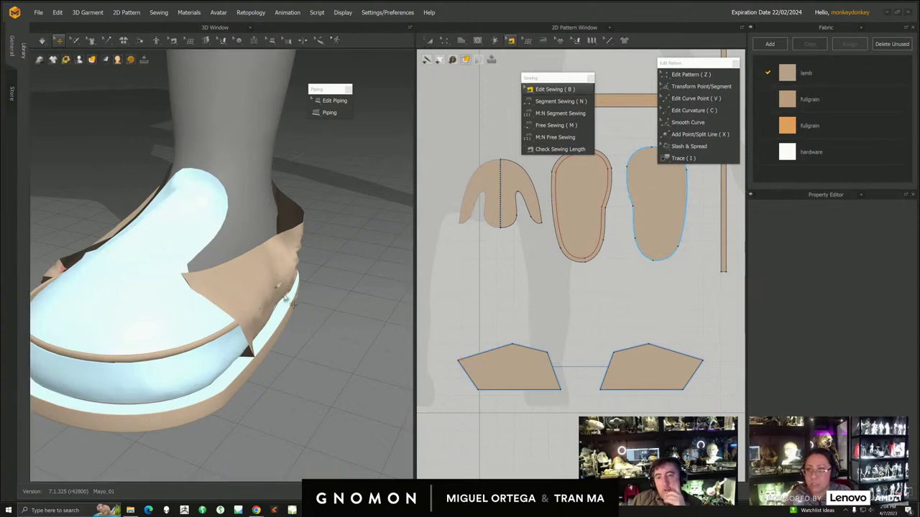
scroll(117, 140, down, 6)
scroll(196, 242, up, 3)
- Resume simulating and pull the unpinned front corner of the ankle upper forward over the toe section
click(41, 42)
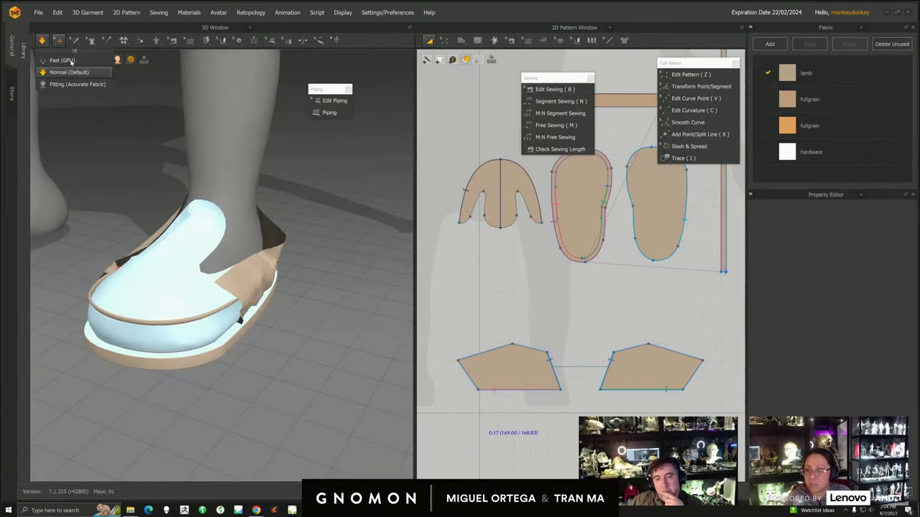
right_drag(288, 289, 259, 291)
drag(250, 286, 546, 288)
right_drag(286, 276, 226, 240)
key(space)
right_drag(204, 286, 177, 291)
scroll(177, 292, up, 2)
middle_drag(176, 291, 212, 323)
key(space)
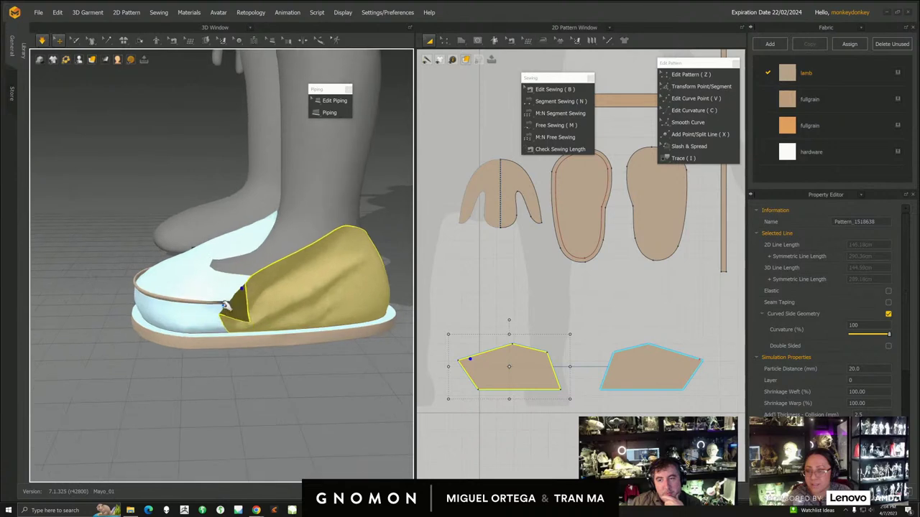
- Examine the piping along the toe seam and where its end meets the side panel
drag(222, 308, 270, 328)
right_drag(223, 310, 180, 313)
middle_drag(332, 306, 290, 312)
scroll(290, 321, up, 5)
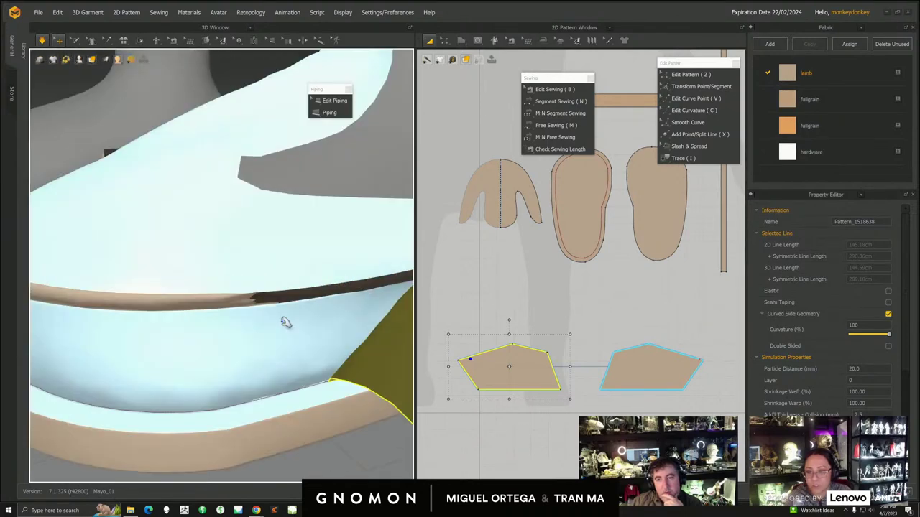
right_drag(290, 324, 254, 306)
click(309, 290)
mouse_move(309, 284)
right_down()
mouse_move(322, 264)
mouse_move(315, 294)
right_up()
scroll(236, 329, down, 3)
right_drag(248, 318, 259, 299)
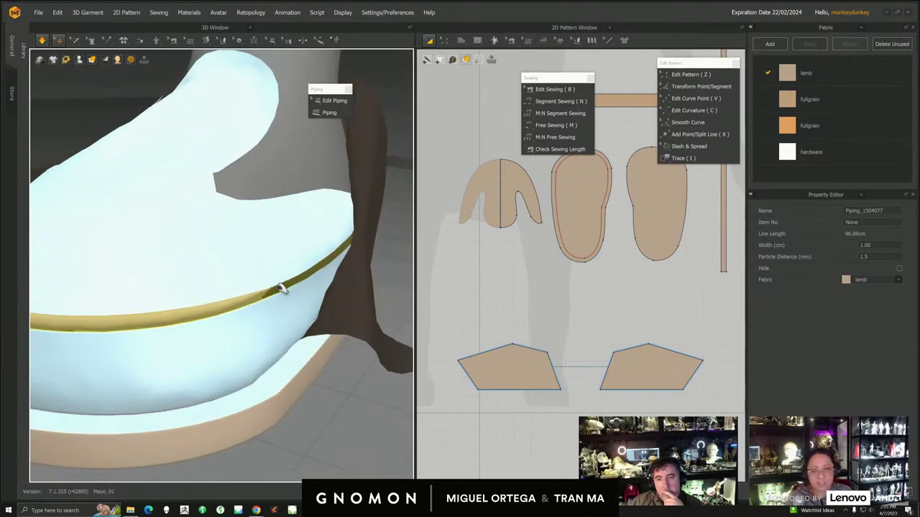
click(309, 276)
mouse_move(309, 279)
right_down()
mouse_move(297, 304)
mouse_move(287, 267)
mouse_move(307, 279)
right_up()
click(281, 254)
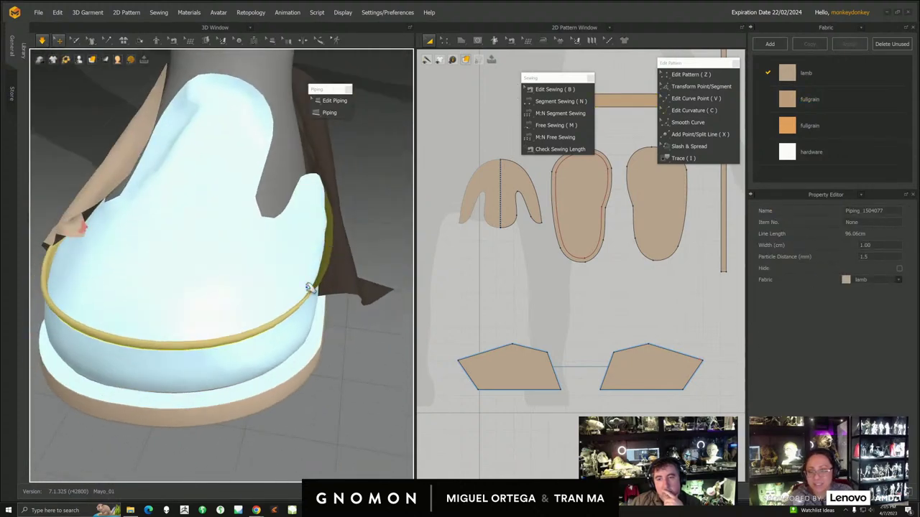
right_drag(350, 307, 333, 264)
- Set the toe piping's width to 1.50 cm and run the simulation
click(271, 41)
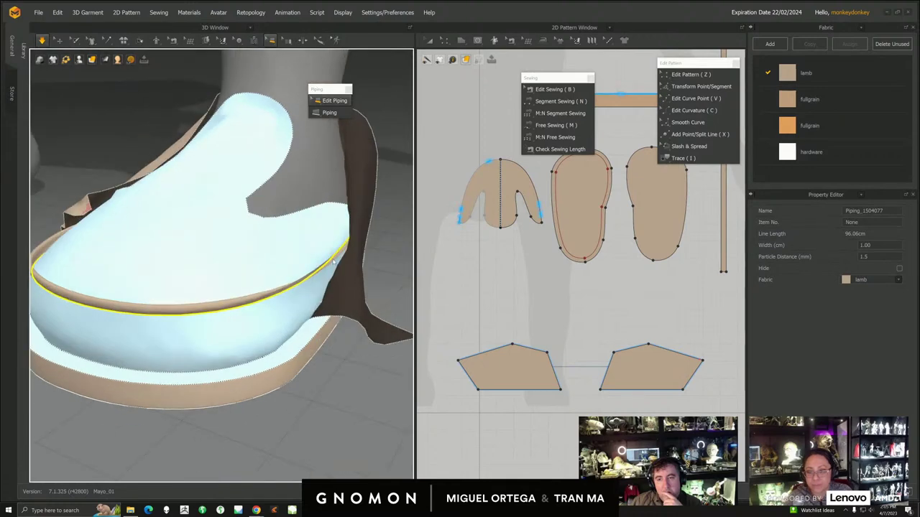
right_drag(271, 66, 298, 247)
right_drag(255, 74, 288, 260)
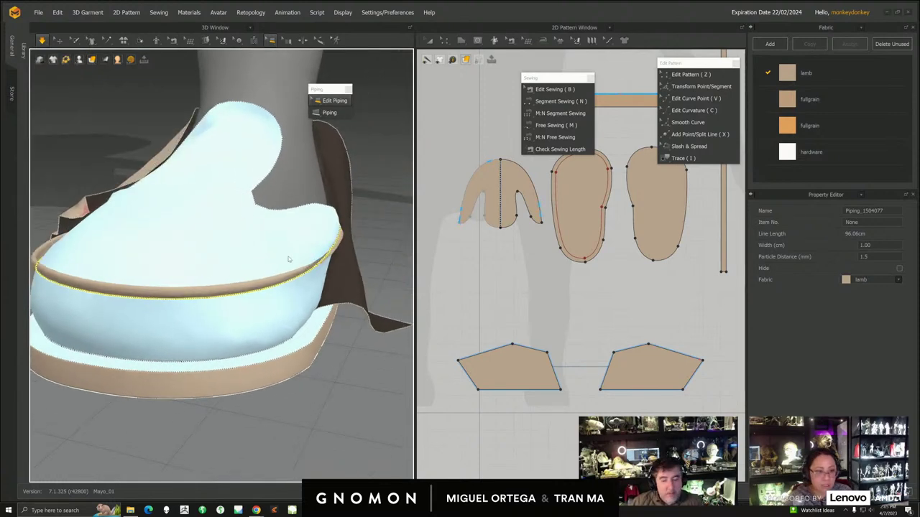
click(883, 246)
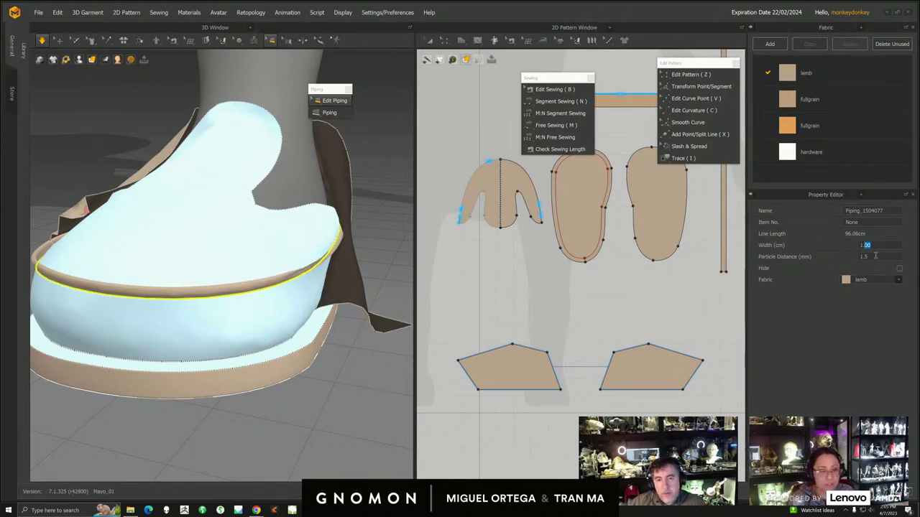
key(Return)
click(42, 40)
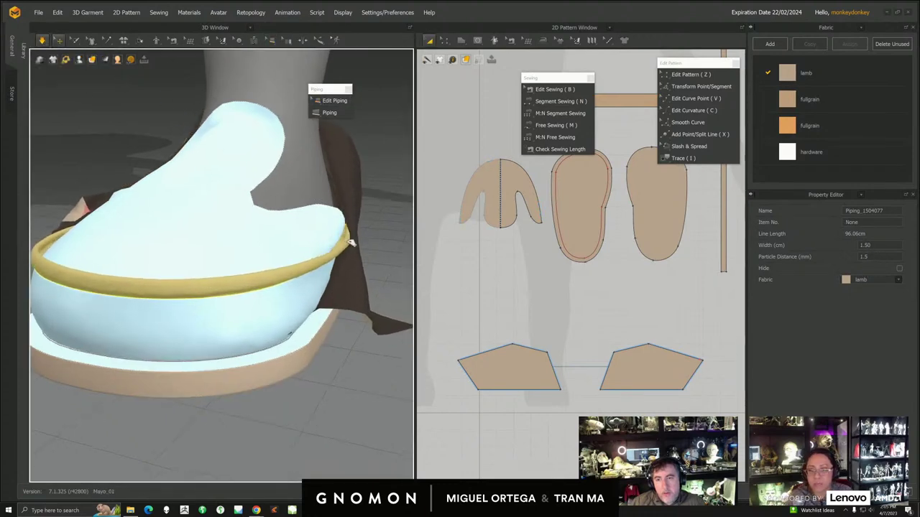
- Set the toe piping's width back to 1.00 cm and simulate the shoe again
right_drag(359, 229, 214, 300)
double_click(865, 245)
text(1)
key(Return)
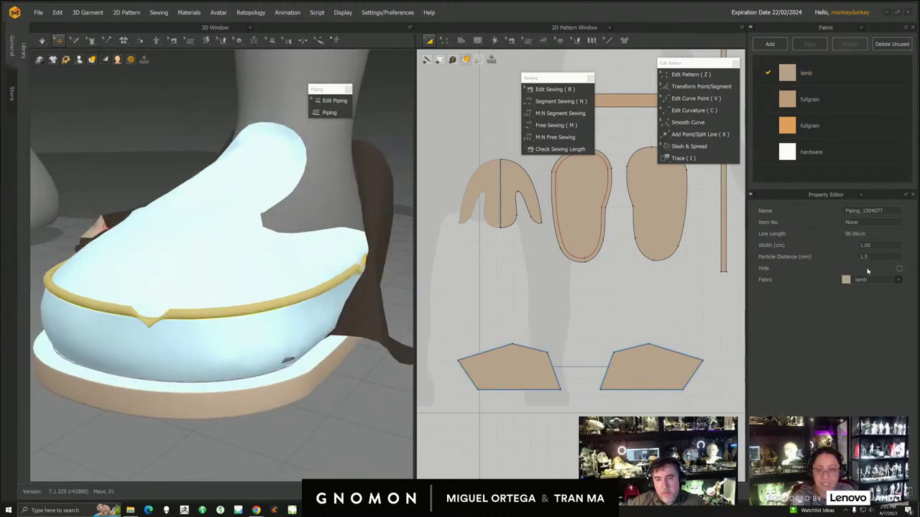
click(41, 39)
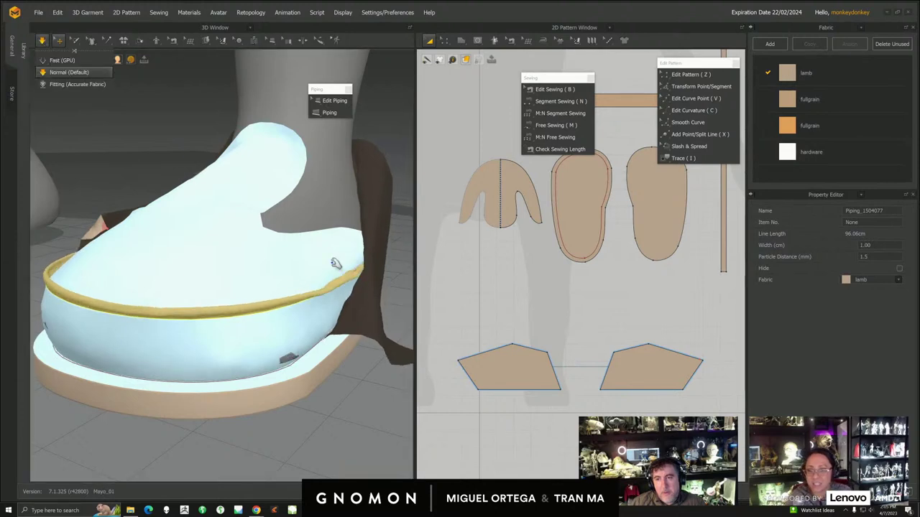
- Select the toe band in the 3D view and save the project
mouse_move(359, 277)
right_down()
mouse_move(324, 277)
mouse_move(352, 284)
right_up()
click(285, 354)
scroll(223, 269, down, 3)
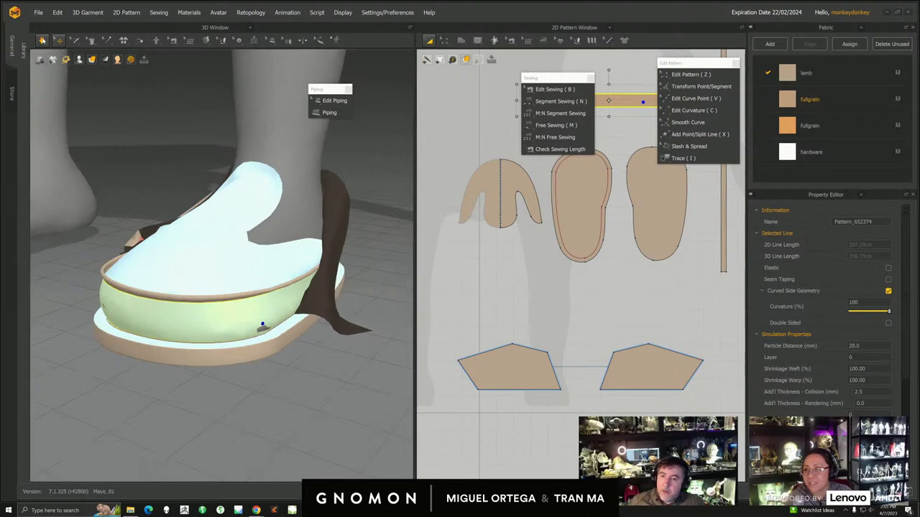
click(38, 12)
click(45, 57)
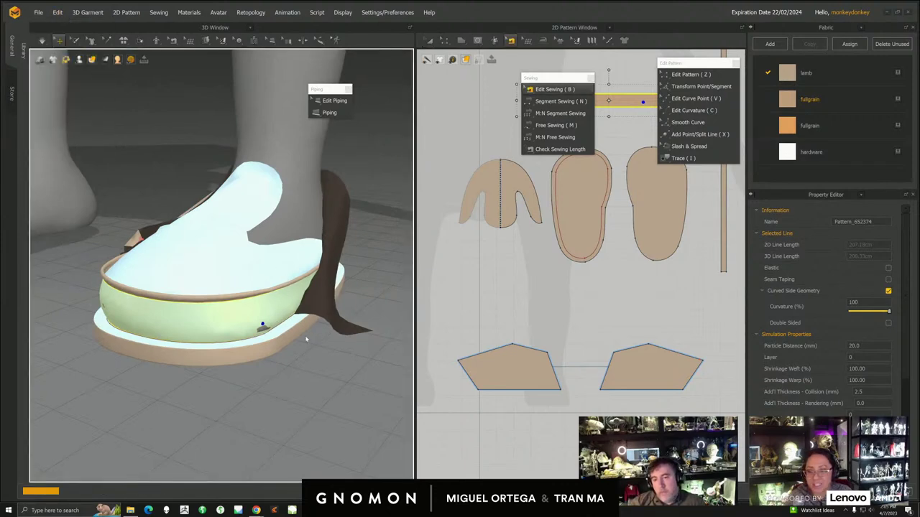
- Run the simulation and pin the loose side panel's front corner, pulling it up and forward against the shoe upper
right_drag(272, 289, 252, 278)
click(42, 41)
right_drag(357, 324, 338, 317)
click(391, 372)
click(381, 369)
right_drag(380, 368, 361, 371)
drag(377, 335, 338, 197)
right_drag(337, 196, 314, 272)
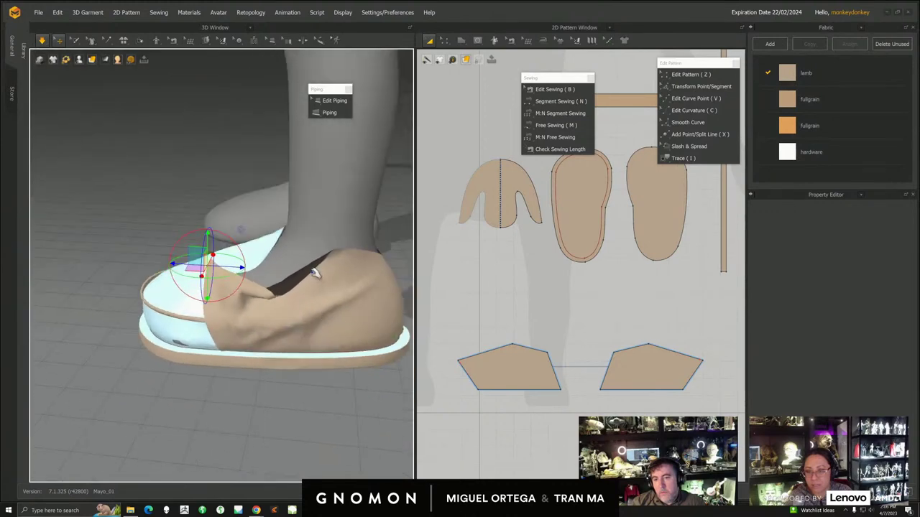
- Move the pinned front corner of that side panel forward over the toe to stretch out its folds
click(315, 271)
right_drag(273, 293, 253, 296)
right_drag(204, 275, 193, 327)
drag(205, 276, 209, 278)
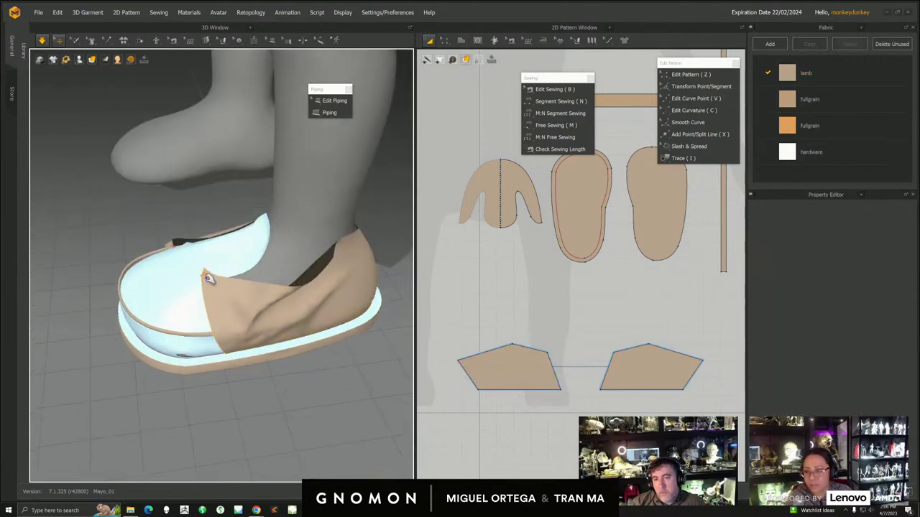
right_drag(215, 242, 185, 245)
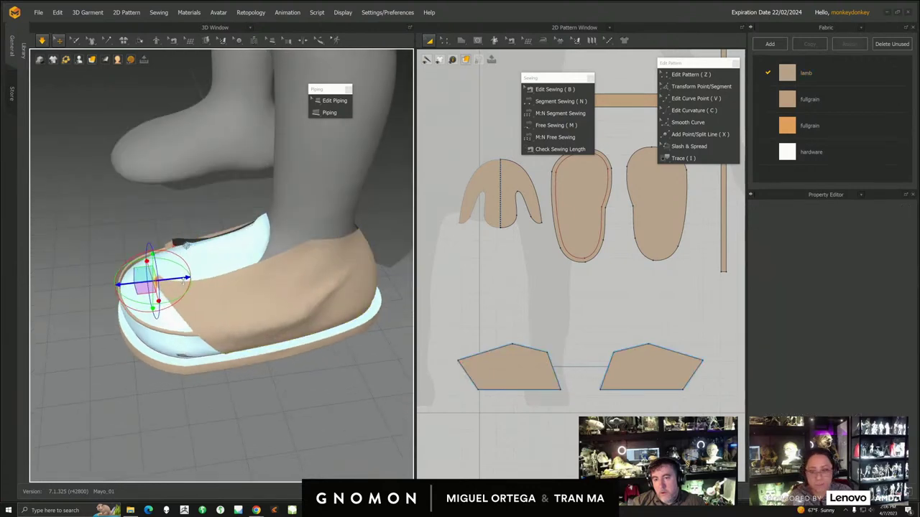
- Reposition the pinned front corner of the opposite side panel so it lies smoothly over the vamp
right_drag(237, 314, 305, 299)
click(199, 309)
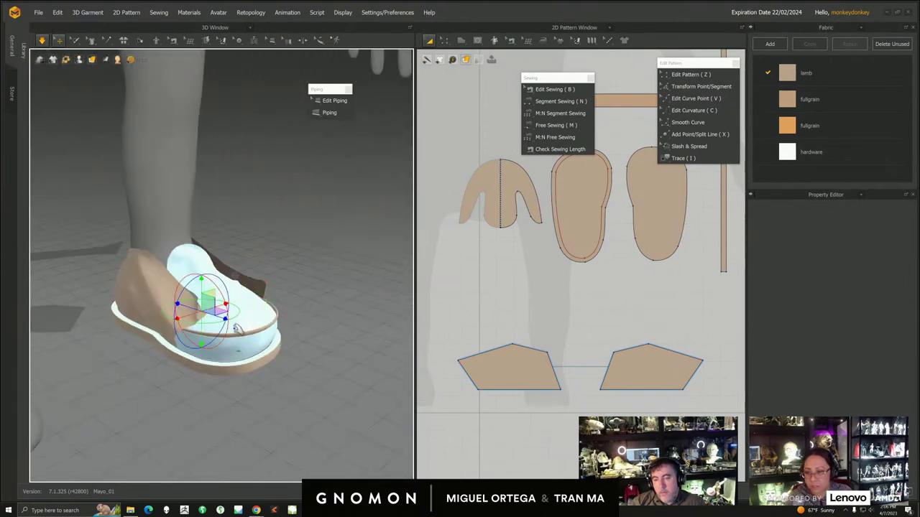
scroll(200, 306, up, 2)
right_drag(201, 306, 211, 304)
mouse_move(196, 294)
mouse_down()
mouse_move(196, 270)
mouse_move(196, 278)
mouse_up()
drag(218, 312, 219, 312)
right_drag(250, 371, 227, 351)
- Measure the short end of the toe band strip in the 2D pattern
click(232, 350)
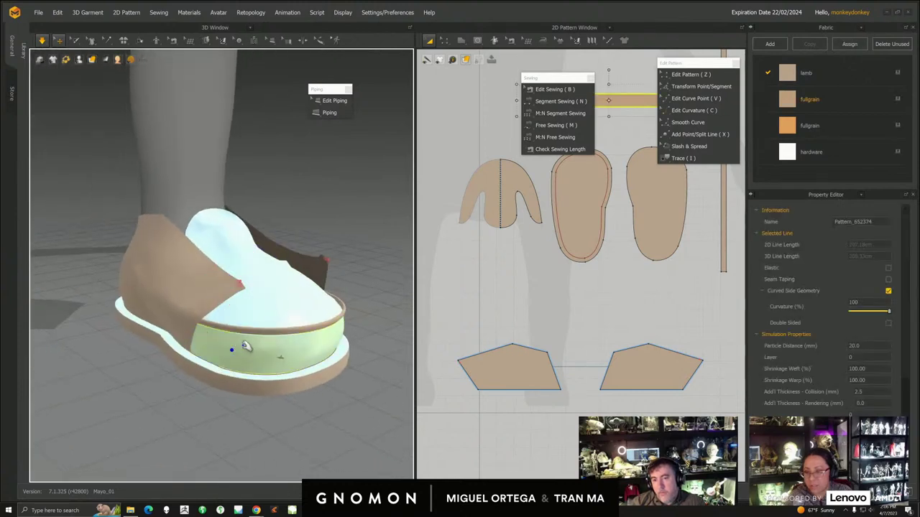
key(b)
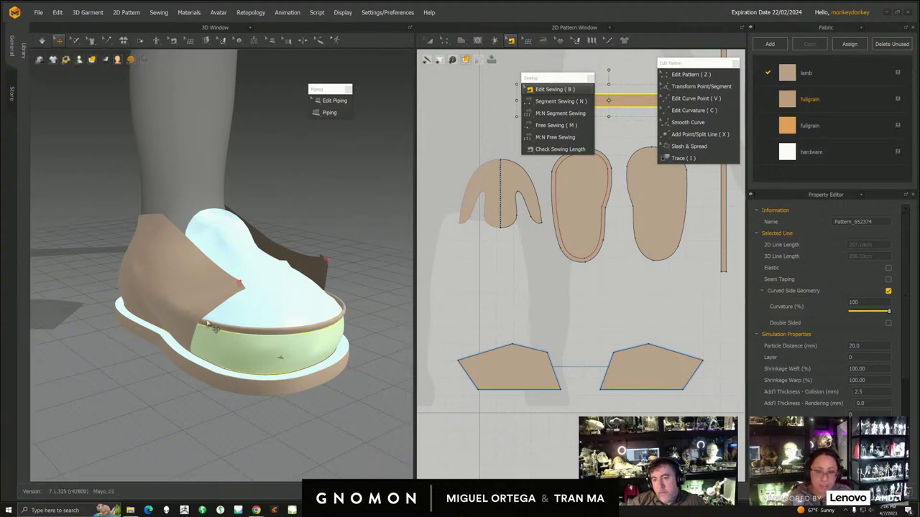
middle_drag(605, 470, 537, 373)
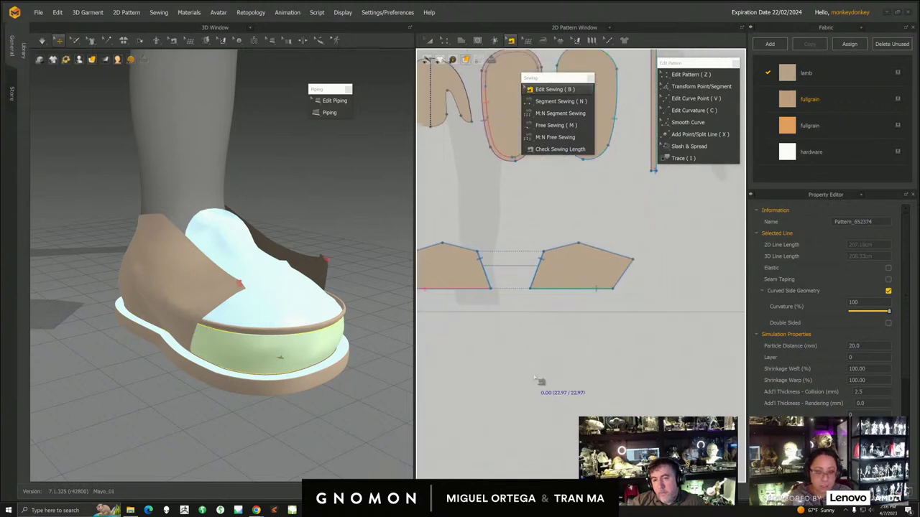
scroll(550, 366, up, 4)
click(445, 41)
middle_drag(374, 315, 367, 350)
middle_drag(517, 140, 532, 281)
middle_drag(512, 340, 598, 386)
scroll(537, 357, up, 3)
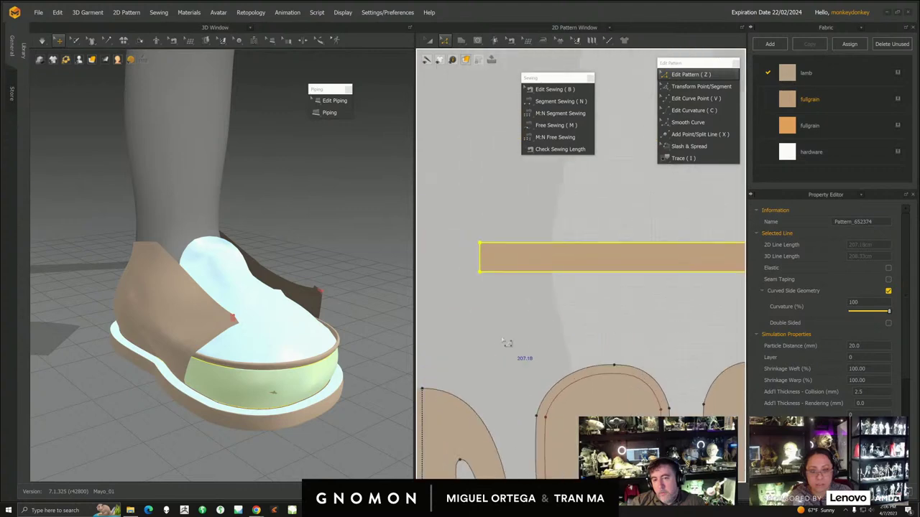
middle_drag(537, 357, 565, 372)
click(512, 290)
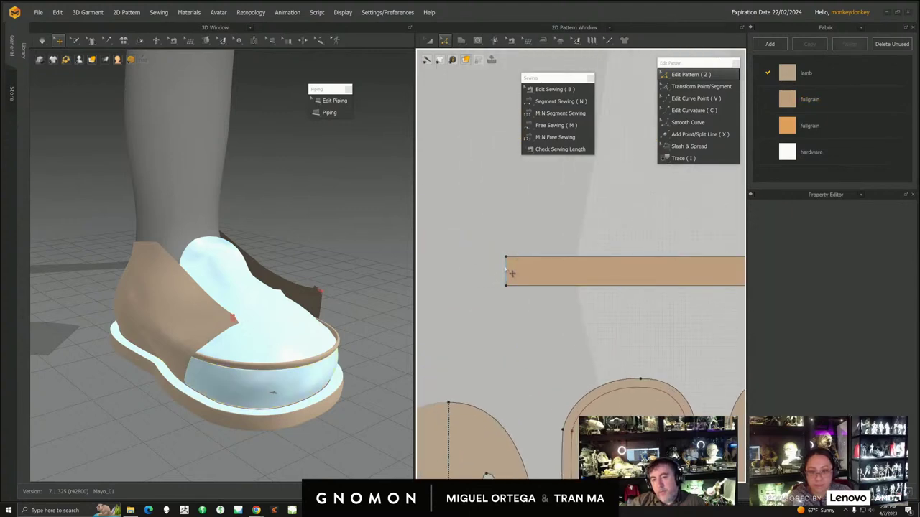
click(507, 271)
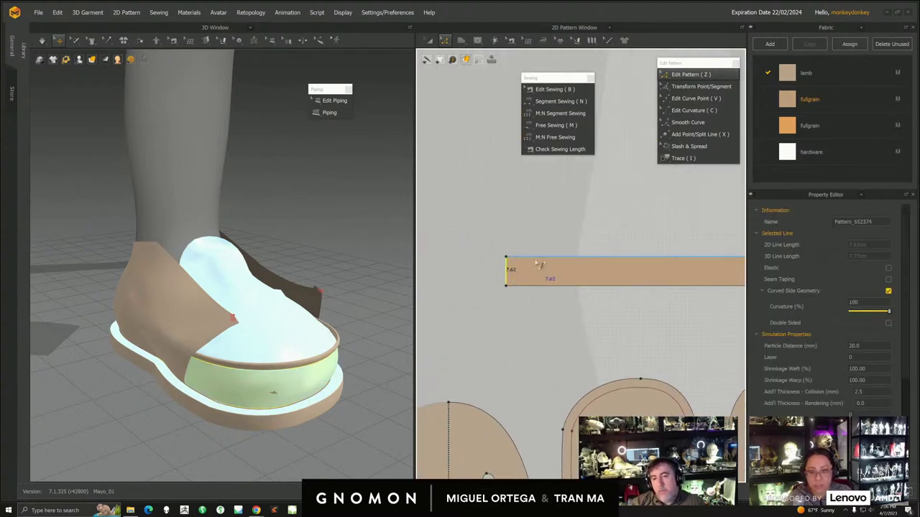
scroll(496, 273, up, 2)
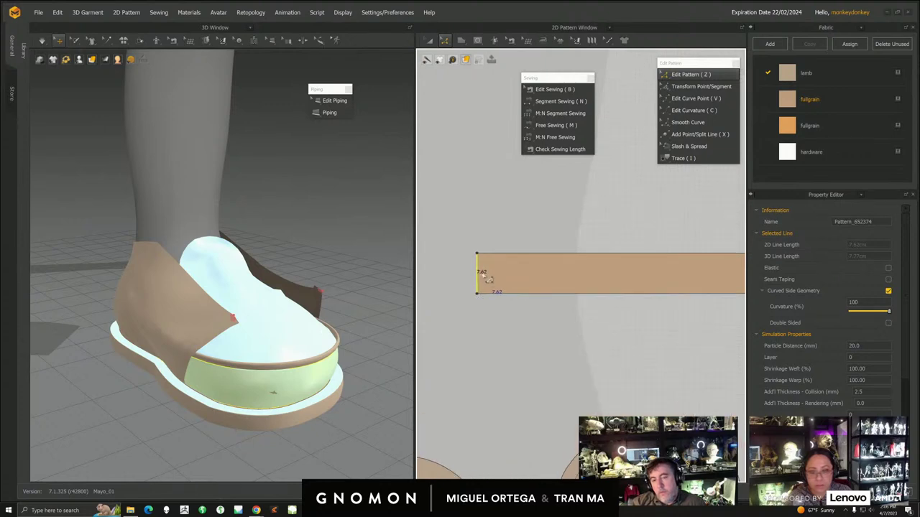
scroll(488, 279, down, 5)
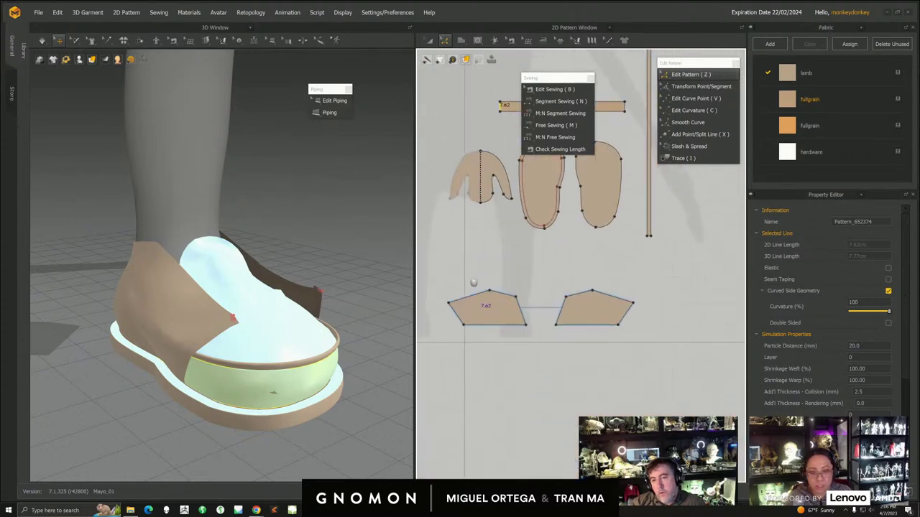
- Offset the side panel's bottom edge as one internal line at a distance of 7.65 cm
scroll(570, 322, up, 5)
click(573, 307)
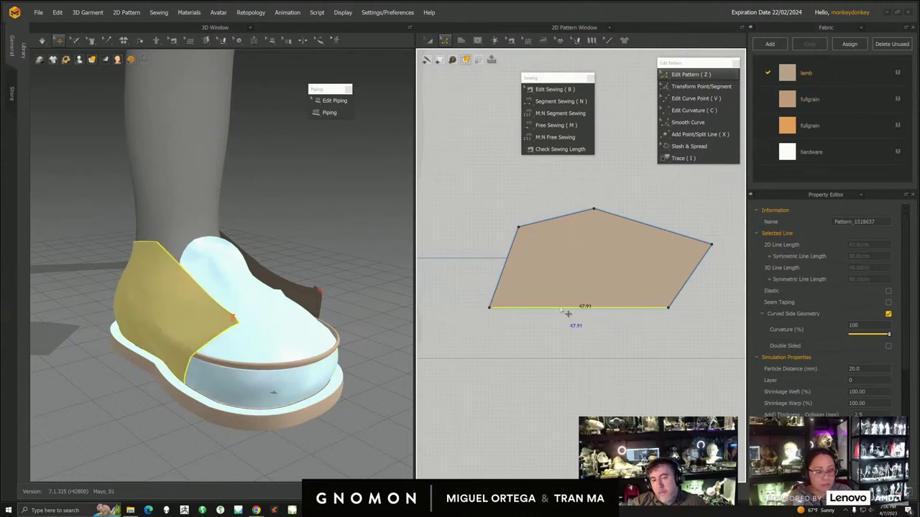
right_click(562, 311)
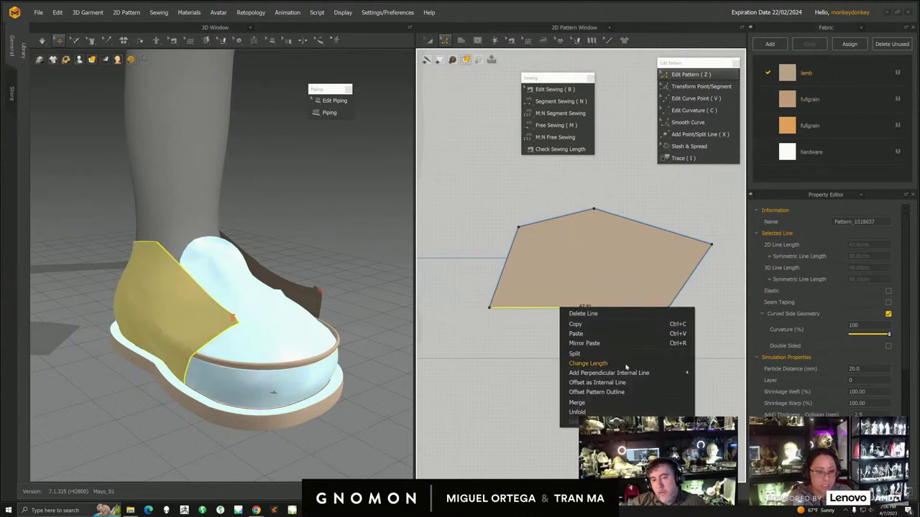
click(597, 382)
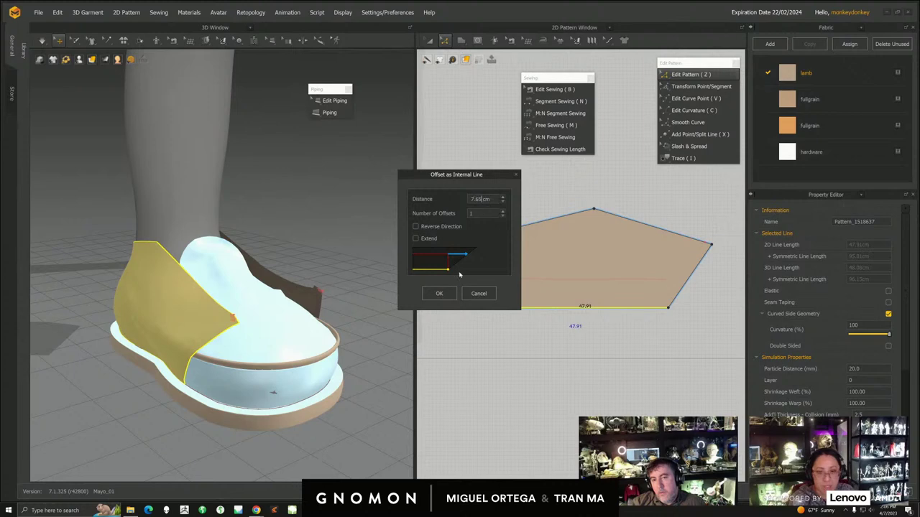
click(438, 294)
- Extend the side panel's new internal line so both ends meet the pattern outline
middle_drag(503, 311, 480, 319)
click(522, 331)
click(551, 290)
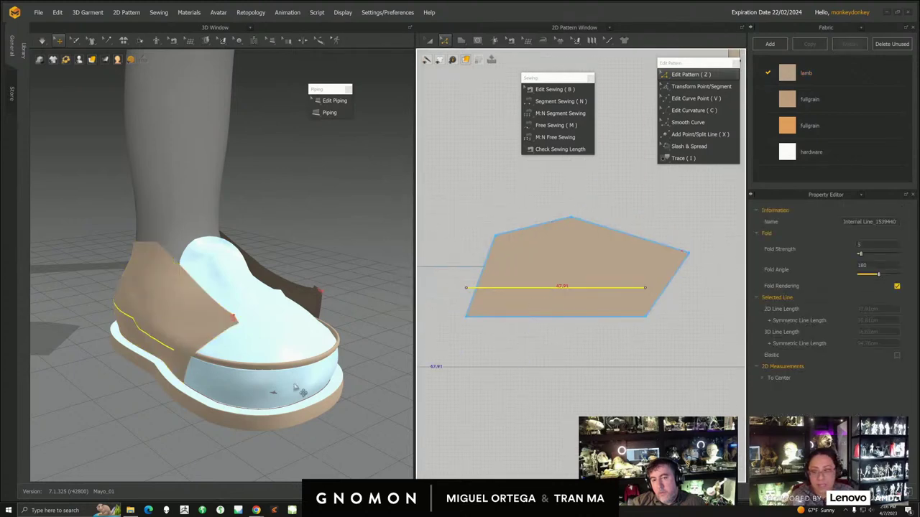
right_drag(310, 388, 281, 390)
scroll(607, 310, up, 1)
right_click(585, 290)
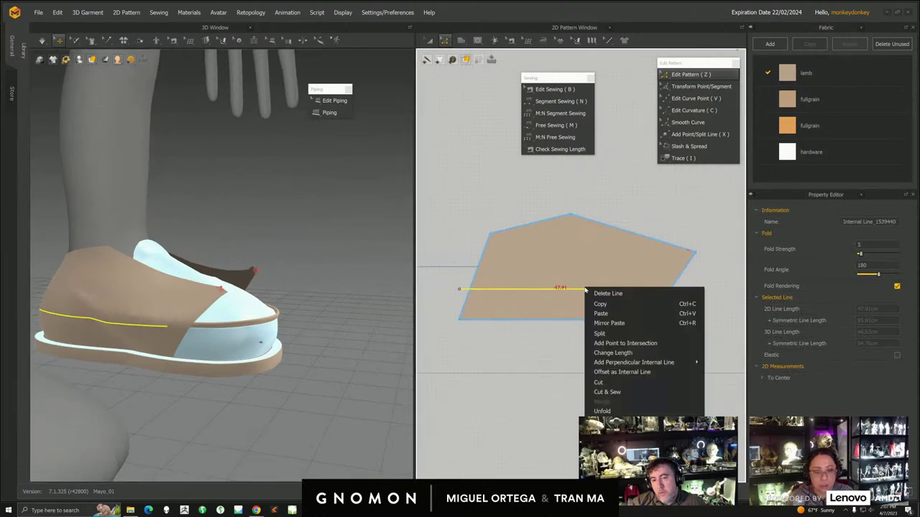
click(607, 392)
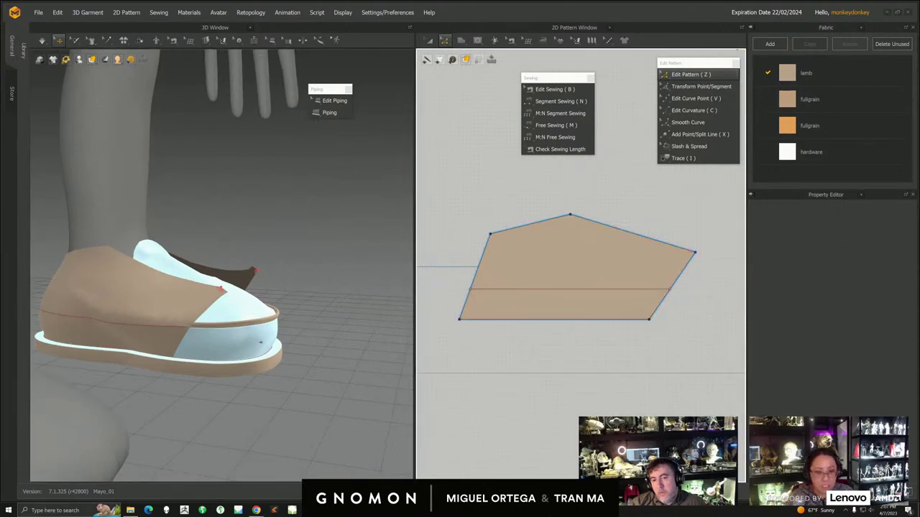
- Cut and sew the side panels along the extended internal line
right_drag(359, 393, 346, 377)
scroll(245, 360, up, 3)
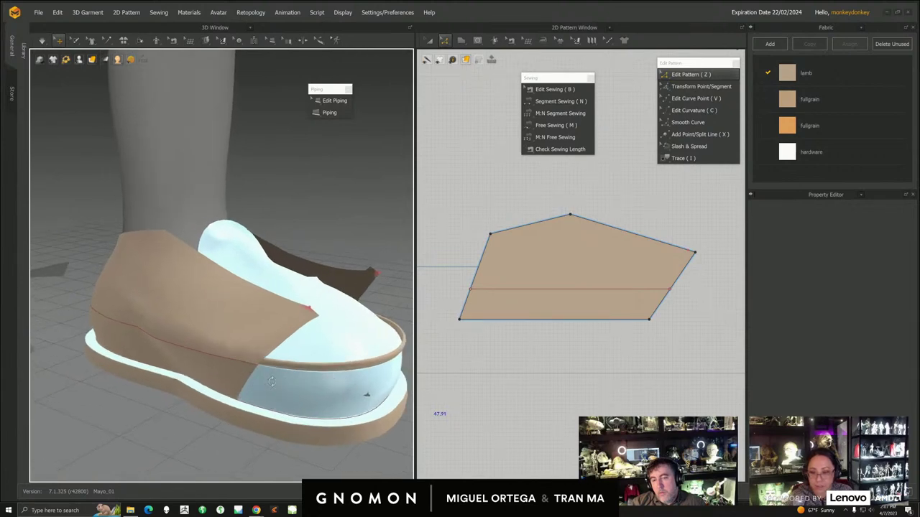
click(575, 290)
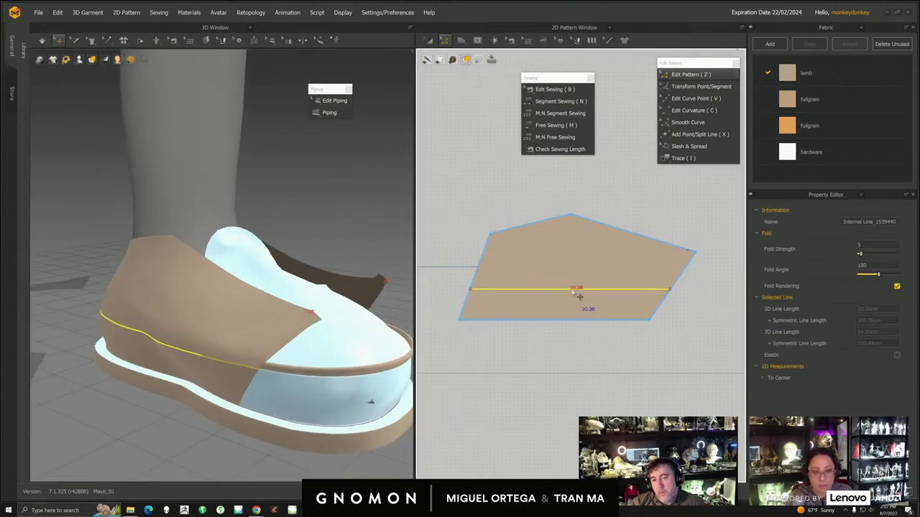
right_click(573, 291)
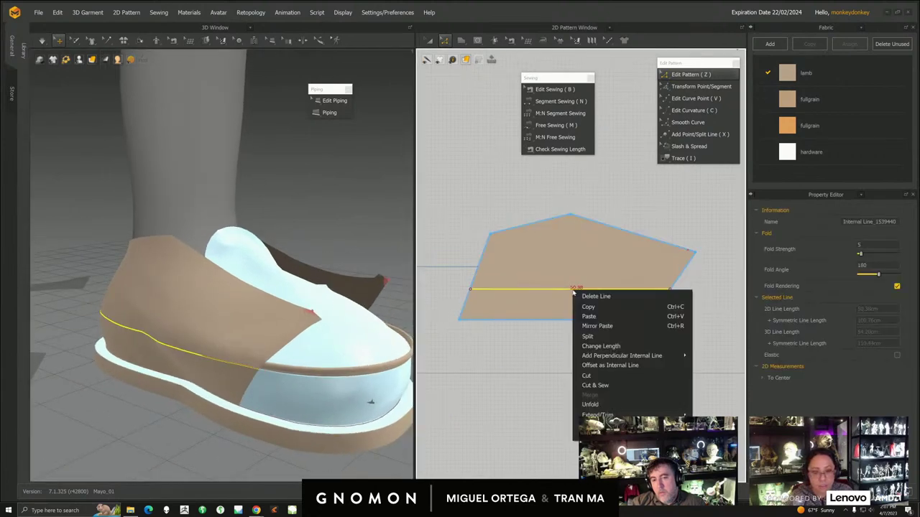
click(595, 386)
scroll(556, 352, down, 4)
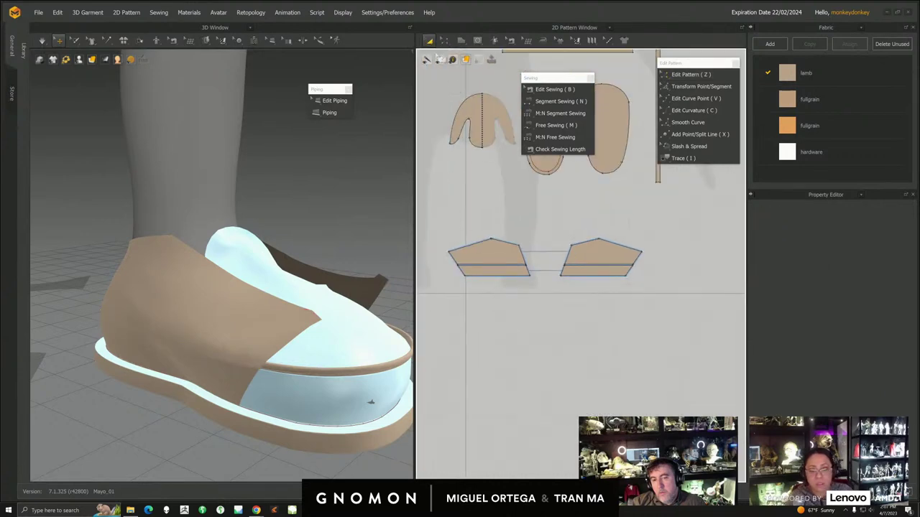
- Move the two cut lower strips down away from the side panels in the 2D pattern
scroll(587, 300, up, 3)
click(576, 274)
shift+click(508, 273)
drag(578, 277, 578, 296)
scroll(575, 287, up, 2)
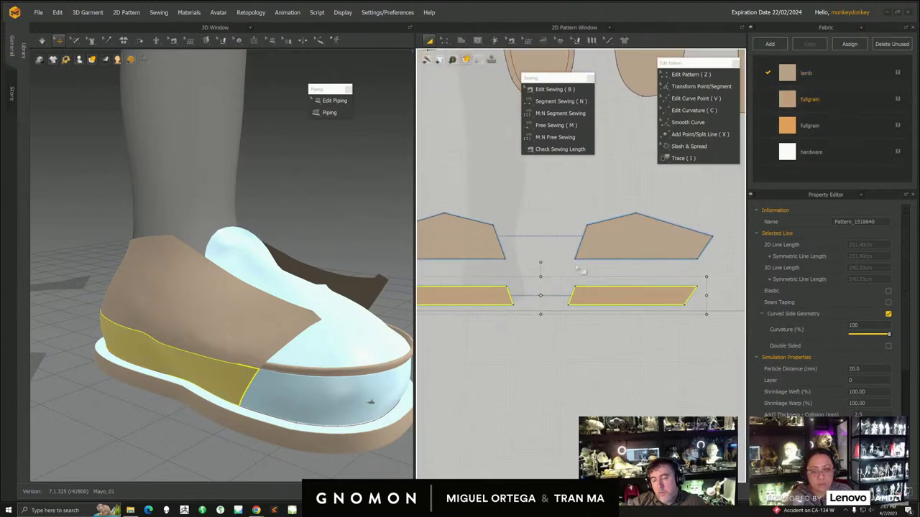
right_drag(371, 403, 331, 359)
scroll(267, 375, up, 3)
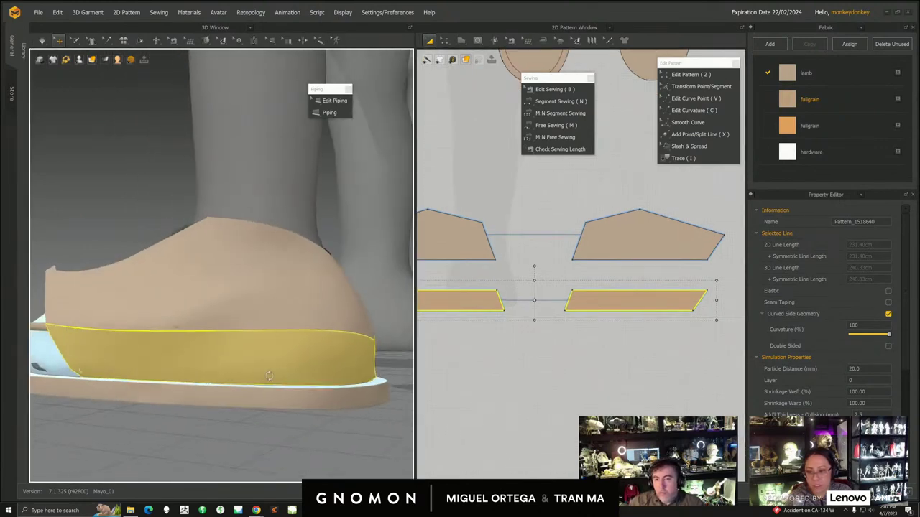
- Run the normal simulation to settle the cut lower strips and side panels around the shoe
click(41, 40)
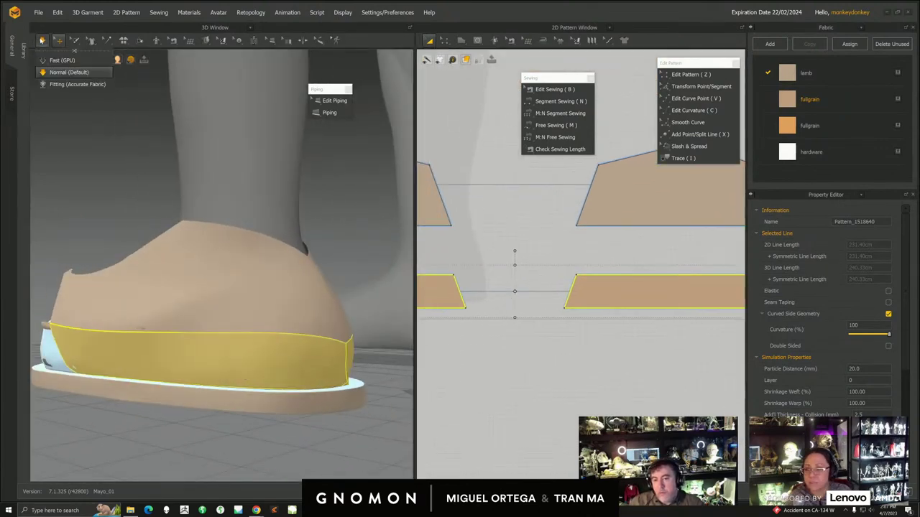
click(41, 41)
right_drag(337, 329, 384, 334)
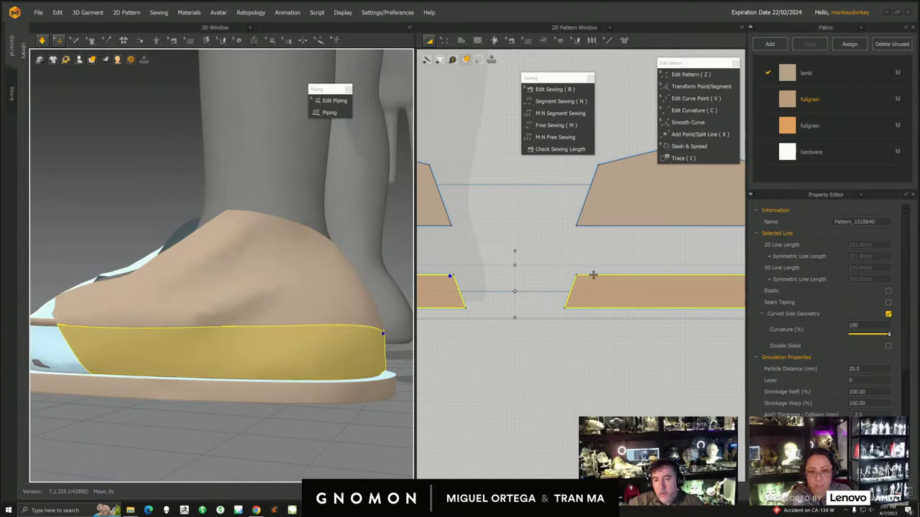
scroll(546, 279, down, 3)
right_drag(263, 373, 197, 374)
right_drag(304, 407, 286, 416)
scroll(241, 396, down, 5)
scroll(297, 344, up, 3)
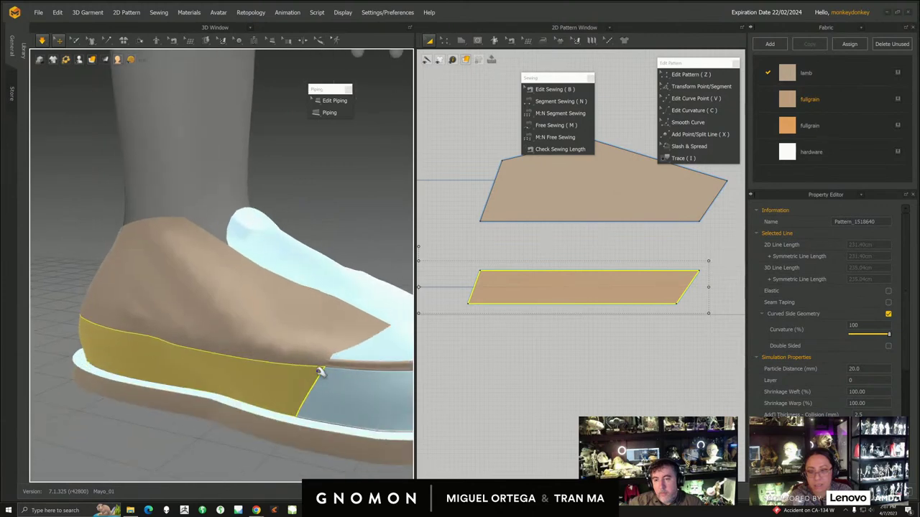
- Move the lower strip's upper front corner back in the 2D pattern to make its slanted front end nearly vertical
scroll(634, 368, up, 3)
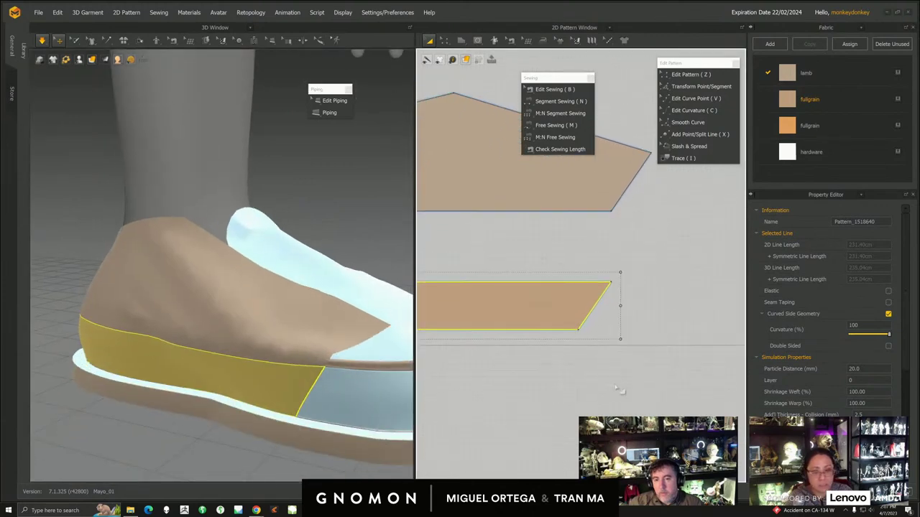
click(649, 364)
key(z)
click(605, 285)
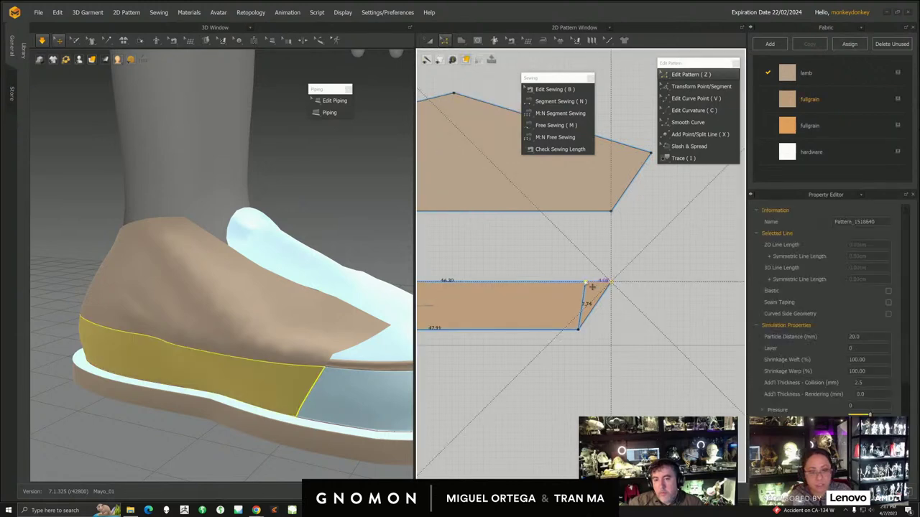
drag(583, 288, 587, 290)
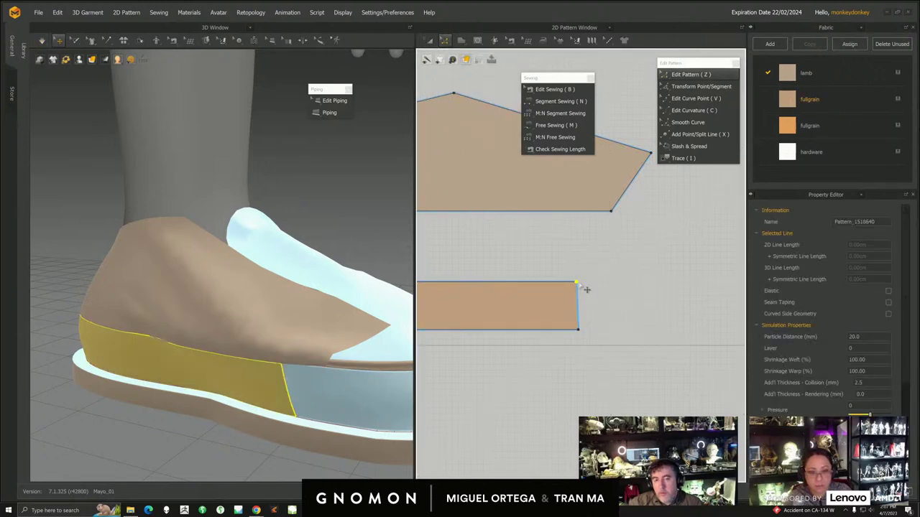
- Align the lower strip's upper front corner directly above its lower corner, making the front end vertical
scroll(586, 287, up, 5)
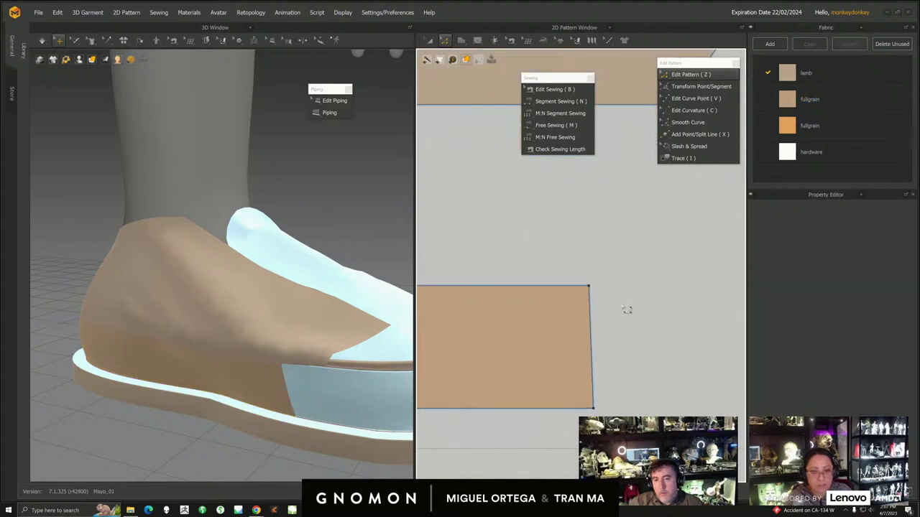
drag(596, 293, 597, 292)
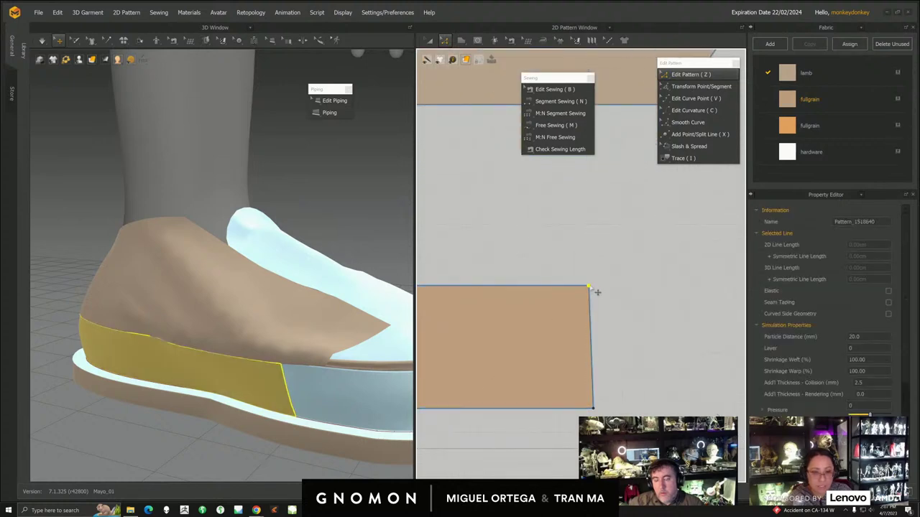
click(597, 292)
click(589, 288)
click(591, 286)
drag(589, 287, 598, 294)
click(601, 292)
click(599, 294)
click(559, 281)
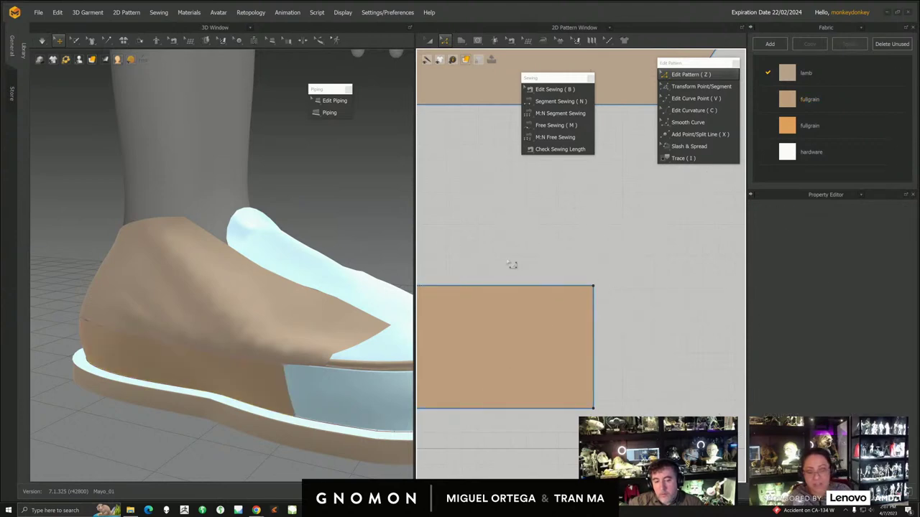
- Start the simulation and pull the side panel's front tip into place over the toe area
click(42, 41)
scroll(345, 381, down, 3)
right_drag(345, 382, 284, 299)
drag(242, 311, 295, 300)
scroll(287, 319, up, 5)
drag(271, 374, 320, 447)
click(332, 461)
click(318, 435)
right_drag(334, 424, 291, 413)
drag(311, 392, 313, 350)
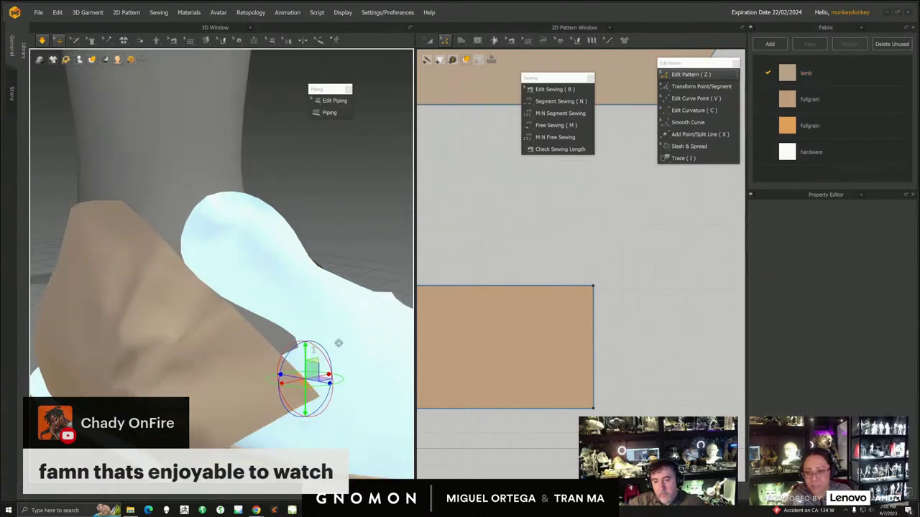
- Pull the simulated side panel's front tip inward across the toe area toward the shoe's centre
scroll(315, 351, down, 4)
right_drag(335, 323, 300, 338)
drag(300, 337, 331, 333)
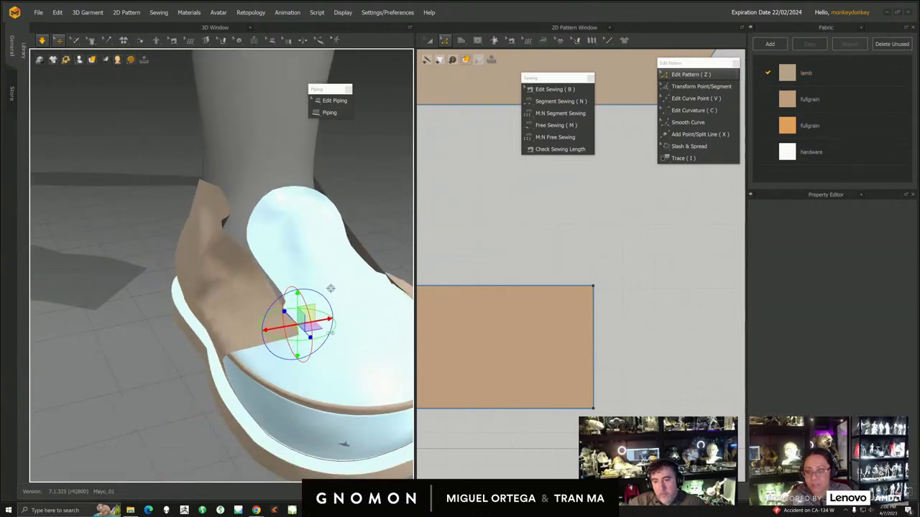
scroll(331, 288, down, 4)
right_drag(302, 266, 331, 282)
right_drag(185, 330, 210, 306)
click(339, 342)
click(186, 344)
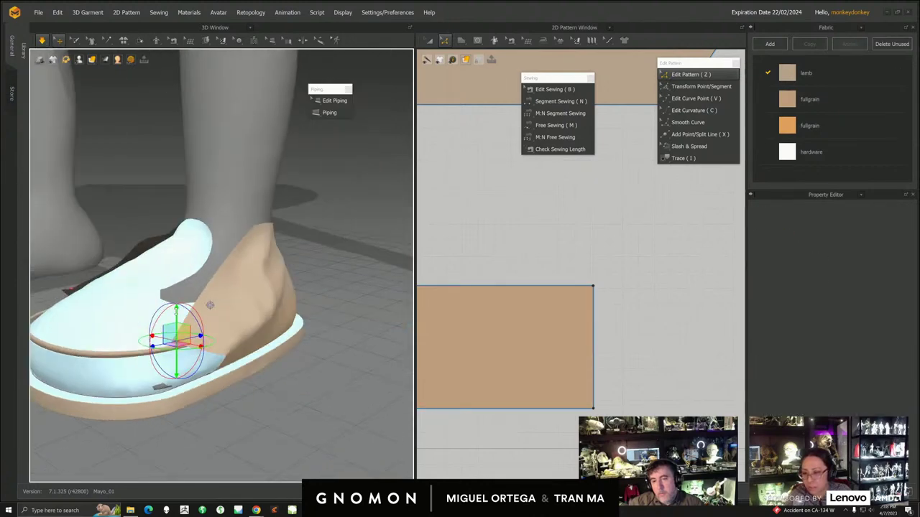
- Pull the opposite side panel's front tip down onto the toe area and stop the simulation
right_drag(168, 270, 202, 321)
right_drag(212, 237, 178, 311)
click(342, 287)
click(170, 335)
drag(169, 310, 169, 334)
right_drag(169, 335, 172, 367)
middle_drag(172, 368, 196, 368)
right_drag(155, 347, 214, 315)
click(173, 326)
right_drag(237, 274, 138, 202)
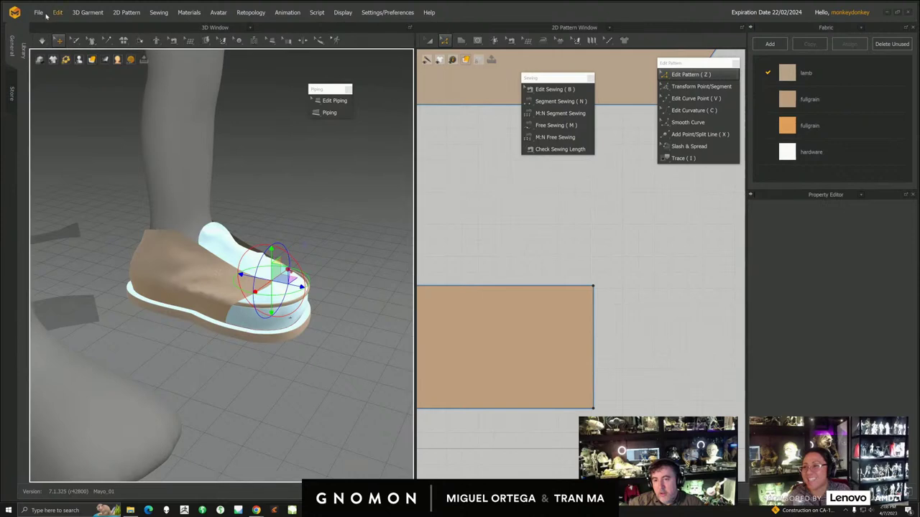
- Save the shoe project
click(38, 12)
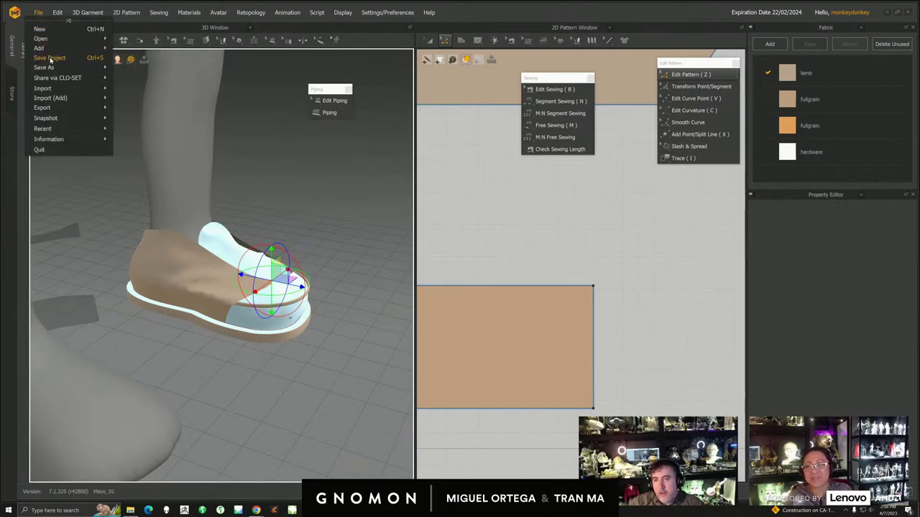
click(50, 58)
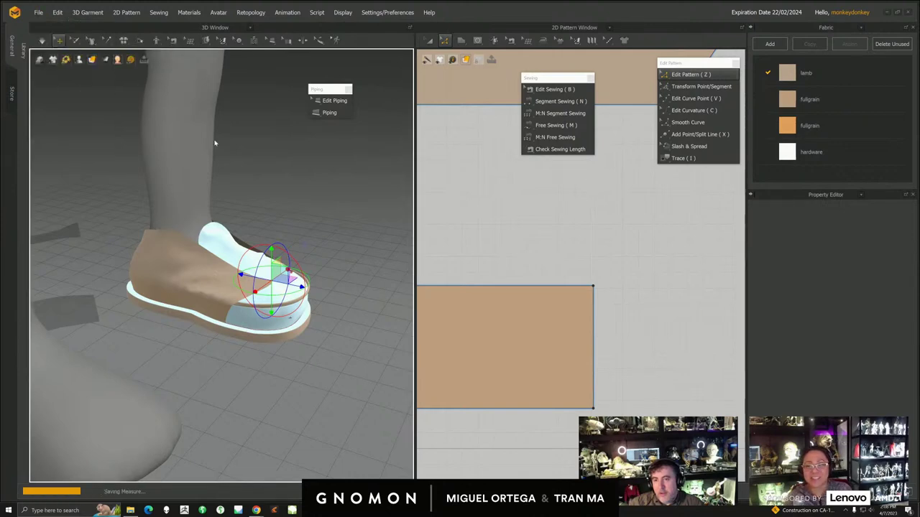
click(328, 282)
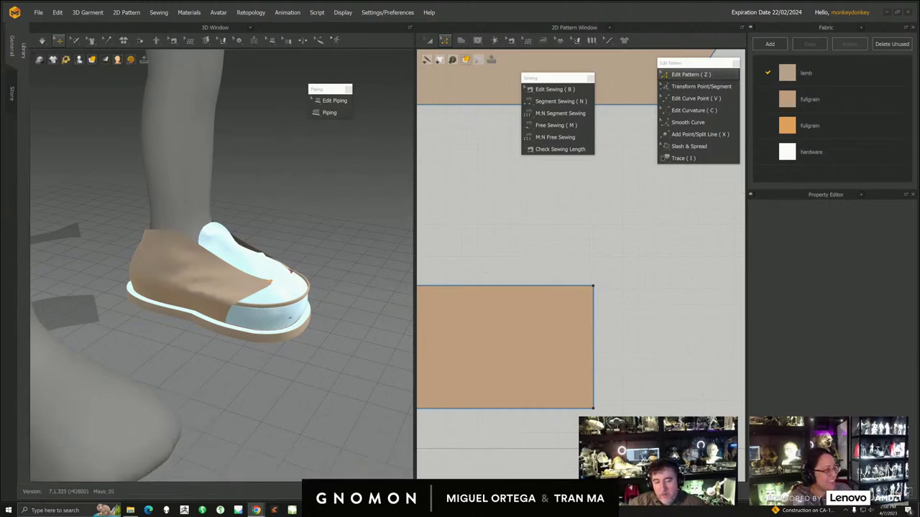
- Move the side panel's front upper edge forward and slightly up in the 2D pattern, extending the front tip
right_drag(267, 346, 180, 290)
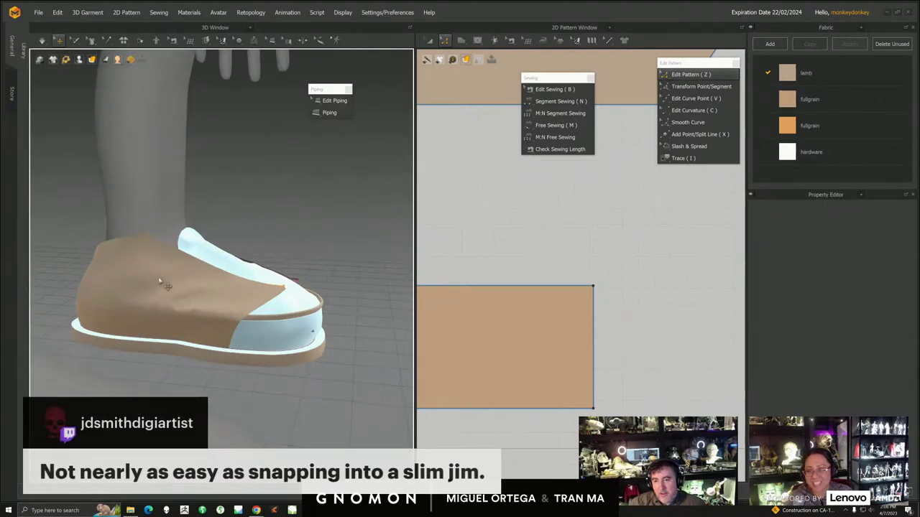
middle_drag(180, 290, 219, 292)
click(216, 273)
scroll(576, 275, down, 5)
middle_drag(565, 218, 628, 345)
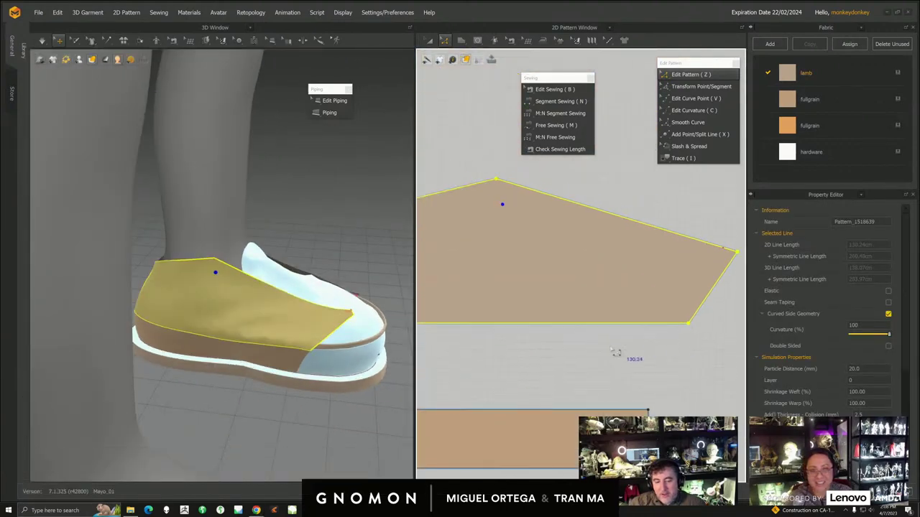
scroll(623, 260, down, 5)
right_drag(288, 324, 229, 365)
middle_drag(540, 250, 498, 288)
click(446, 41)
click(463, 61)
scroll(583, 273, up, 1)
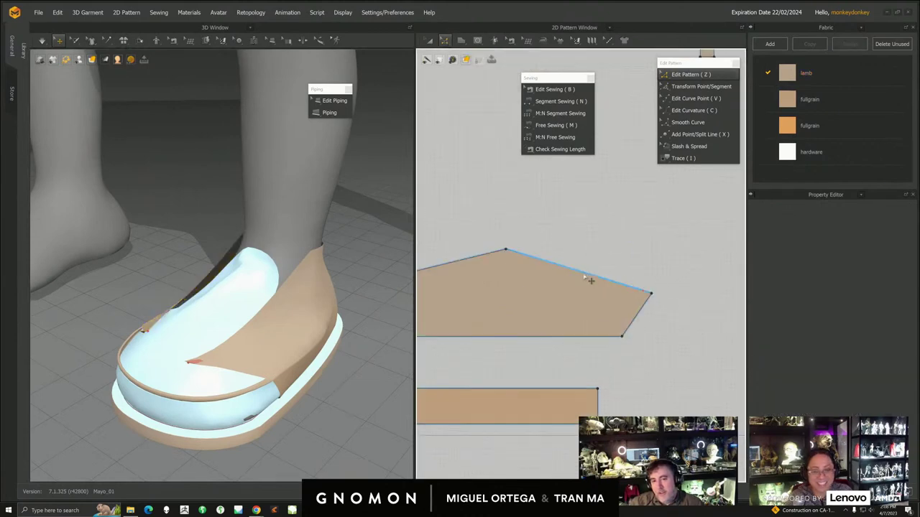
drag(590, 279, 606, 272)
right_drag(309, 325, 305, 298)
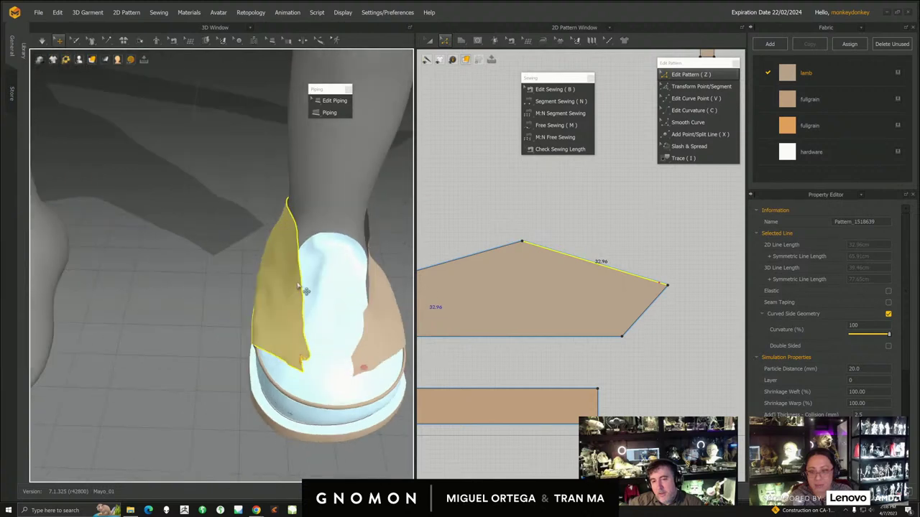
- Shift the side panel's front upper edge slightly further forward and up in the 2D pattern
click(623, 239)
drag(614, 269, 620, 265)
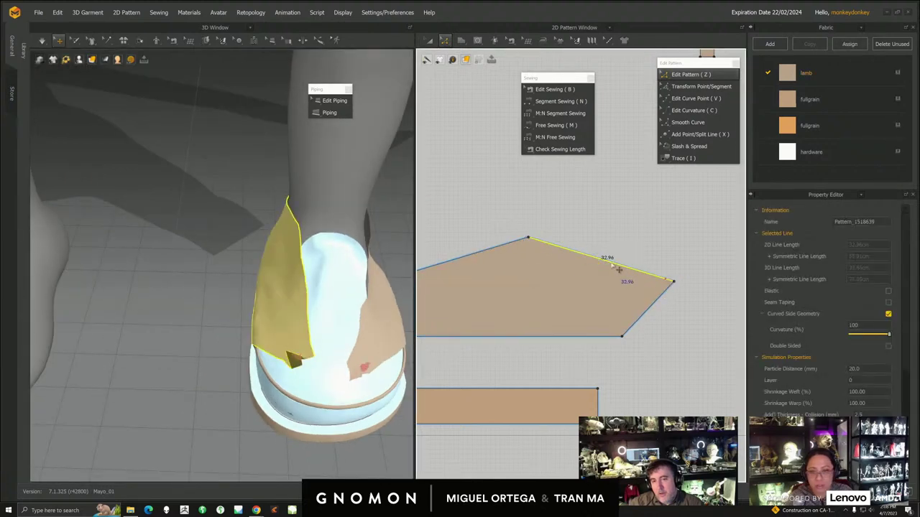
right_drag(365, 314, 359, 306)
click(560, 217)
- Move the side panel's top peak point forward in the 2D pattern, shortening the slope toward the front tip
right_drag(273, 230, 280, 272)
click(295, 217)
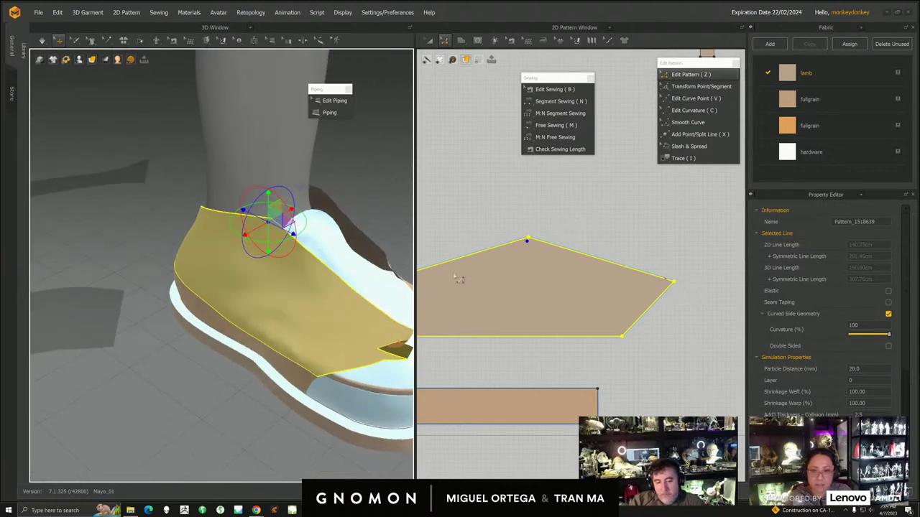
click(563, 222)
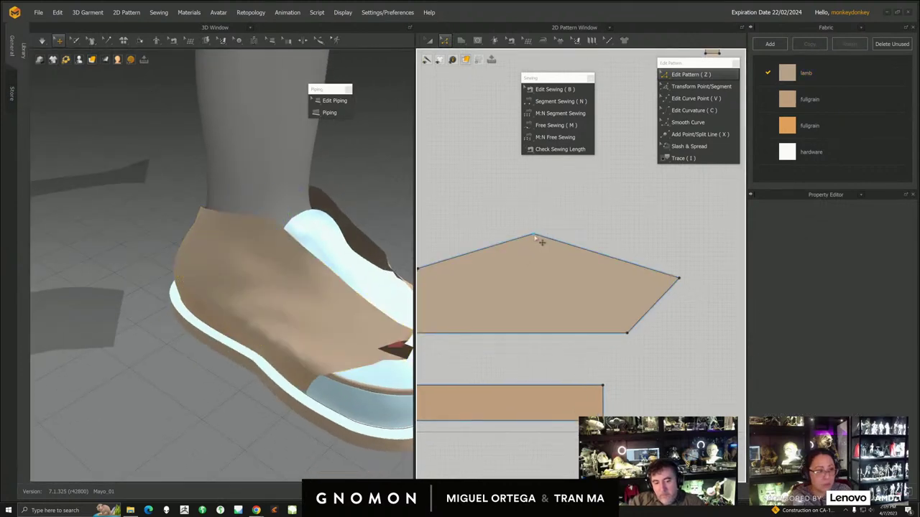
drag(541, 241, 562, 238)
scroll(263, 342, down, 4)
right_drag(265, 343, 208, 351)
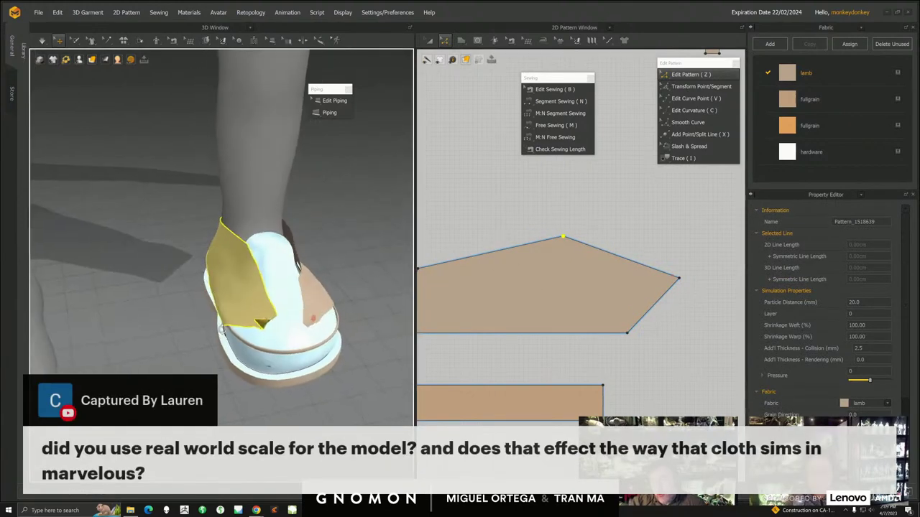
- Run the simulation on the reshaped side panels and pull their front area forward over the toe
click(41, 41)
right_drag(226, 229, 273, 263)
click(250, 303)
drag(252, 318, 256, 325)
drag(279, 296, 292, 292)
right_drag(304, 310, 278, 244)
right_drag(289, 299, 319, 317)
scroll(323, 270, up, 1)
- Toggle the simulation and pull the side panel's folded front tip flat against the toe area
key(space)
drag(343, 268, 291, 292)
click(275, 303)
right_drag(333, 312, 302, 327)
key(space)
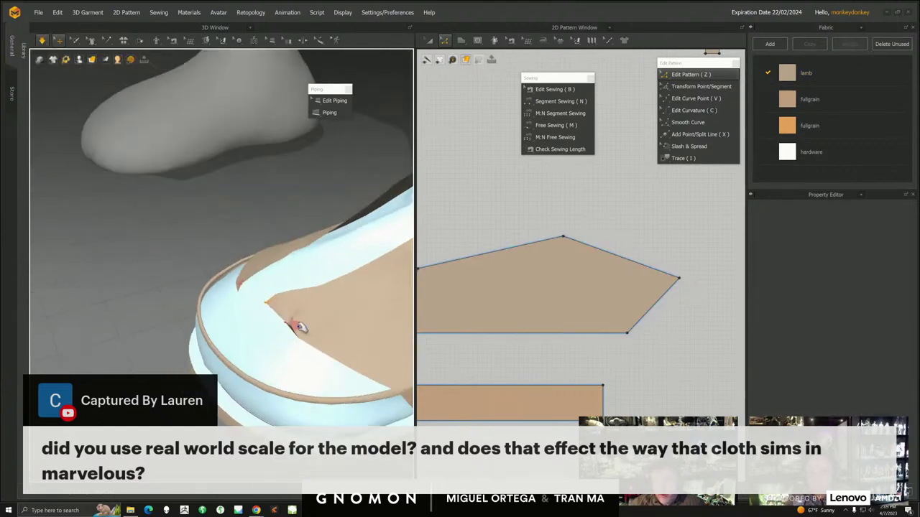
drag(319, 285, 275, 313)
scroll(275, 313, down, 2)
right_drag(278, 327, 257, 267)
drag(284, 260, 283, 280)
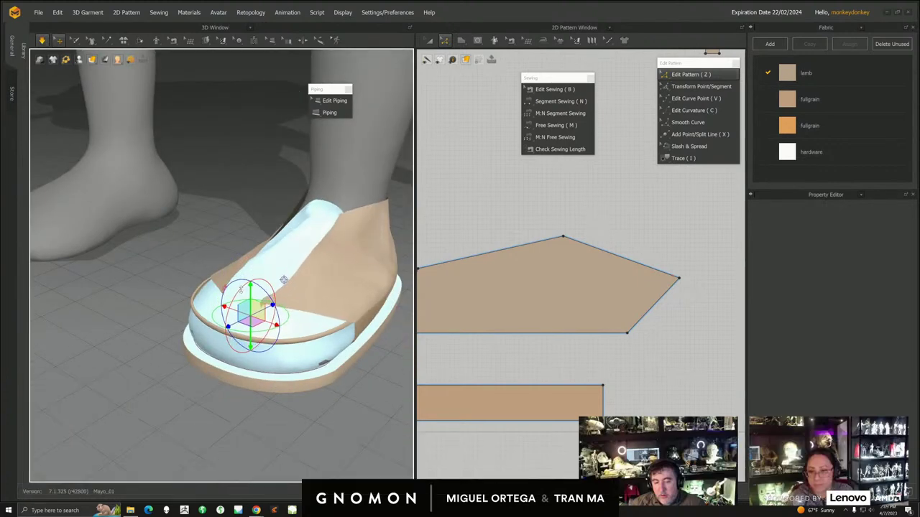
- Pull the side panels' front tips into place beside the centre of the toe while simulating
right_drag(239, 285, 339, 304)
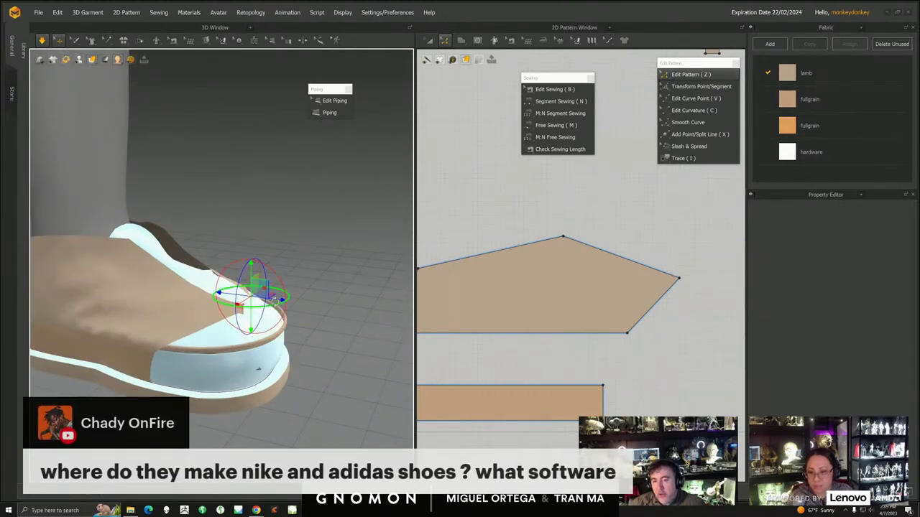
drag(283, 303, 290, 303)
right_drag(285, 304, 206, 330)
click(280, 307)
click(253, 302)
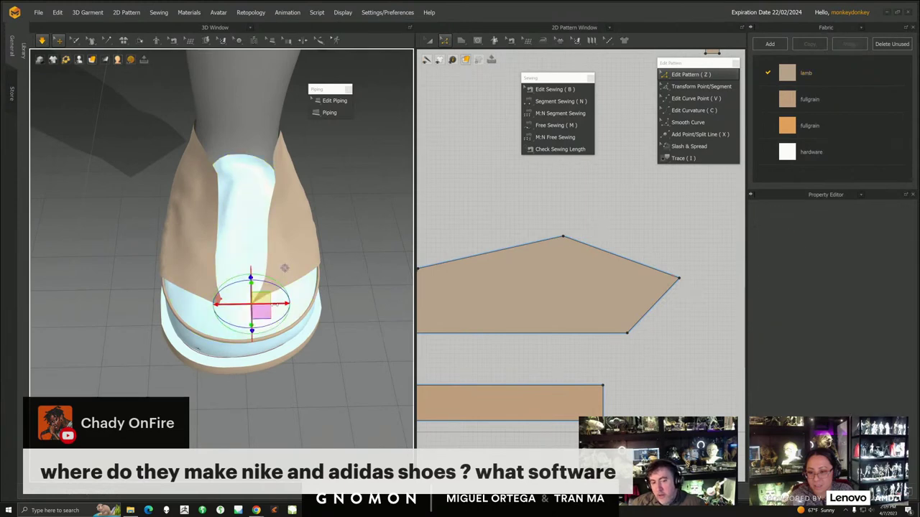
right_drag(286, 270, 288, 277)
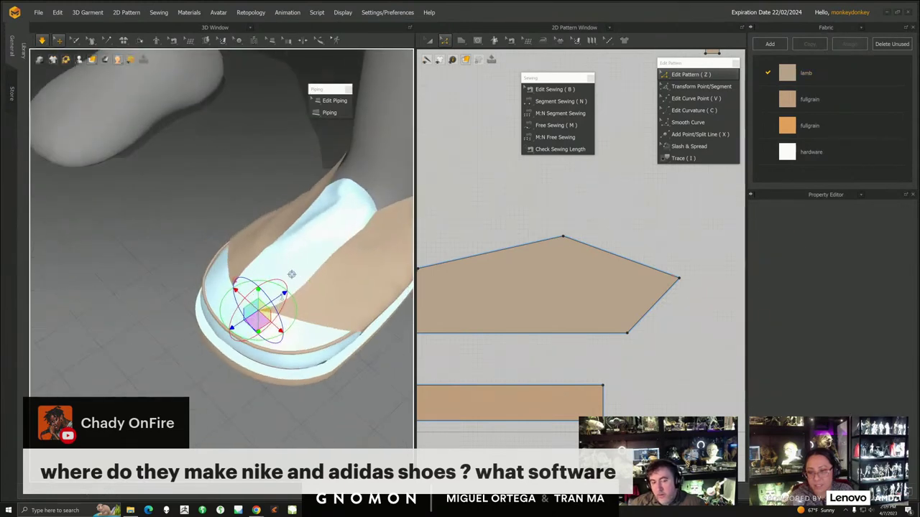
drag(277, 298, 273, 302)
right_drag(275, 302, 328, 283)
scroll(328, 283, down, 1)
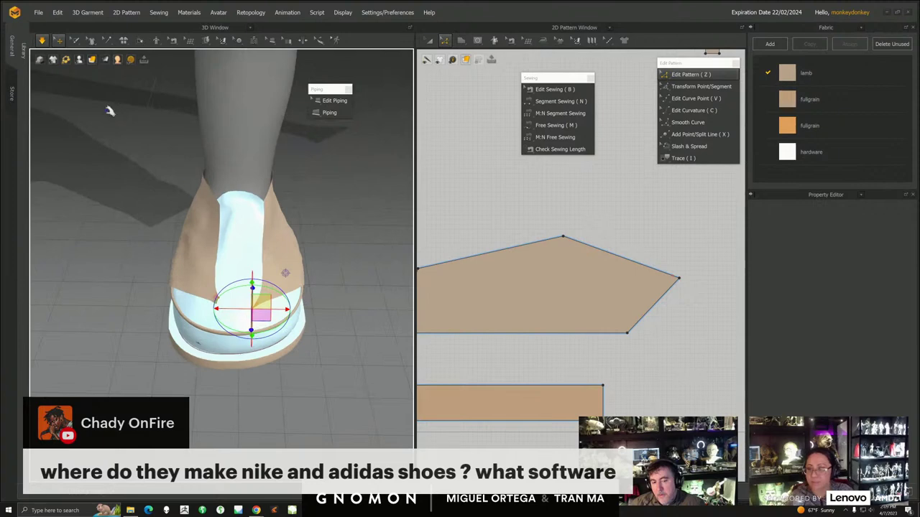
- Stop the simulation and save the project
click(43, 42)
click(39, 12)
click(52, 60)
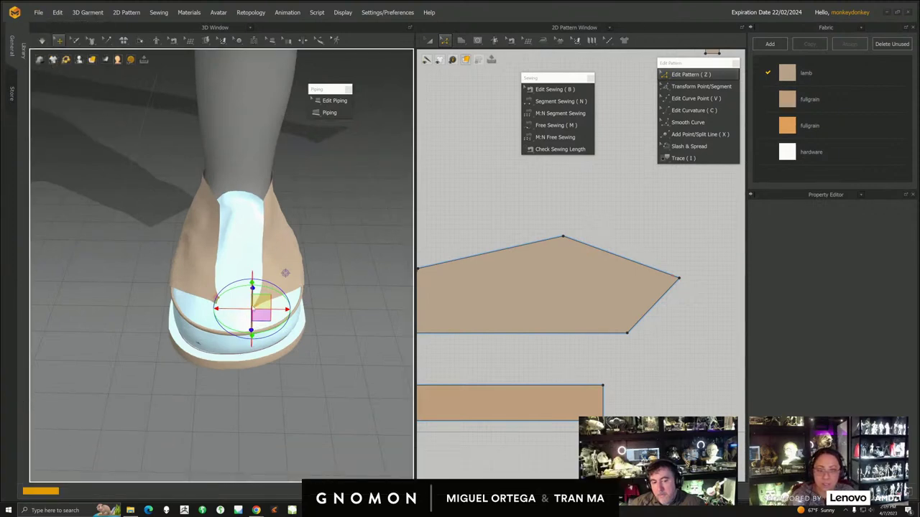
- Save the project again with the settled side panels
right_drag(214, 325, 217, 324)
middle_drag(235, 318, 264, 306)
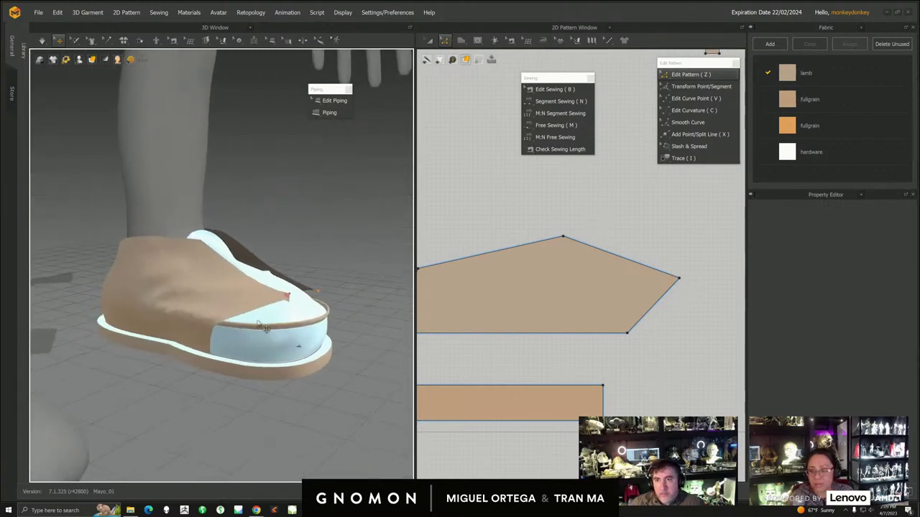
scroll(253, 317, down, 1)
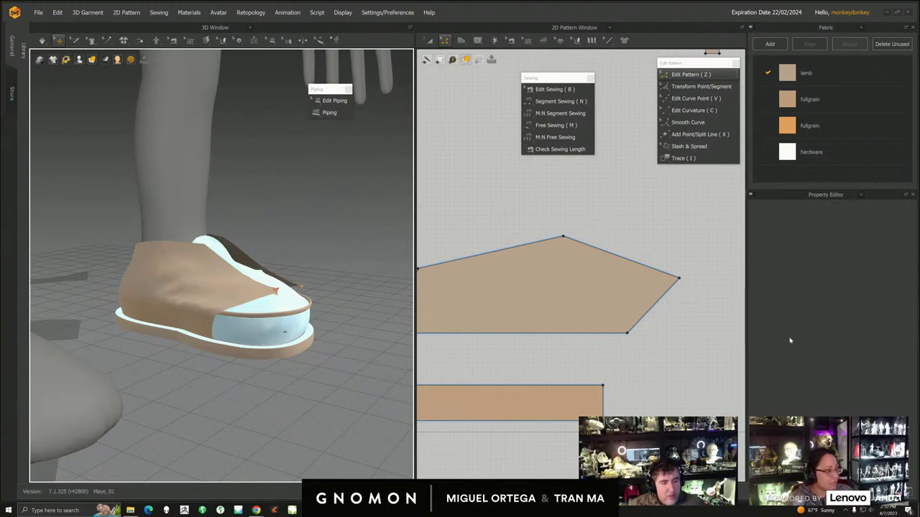
right_drag(301, 319, 211, 207)
click(38, 12)
click(46, 57)
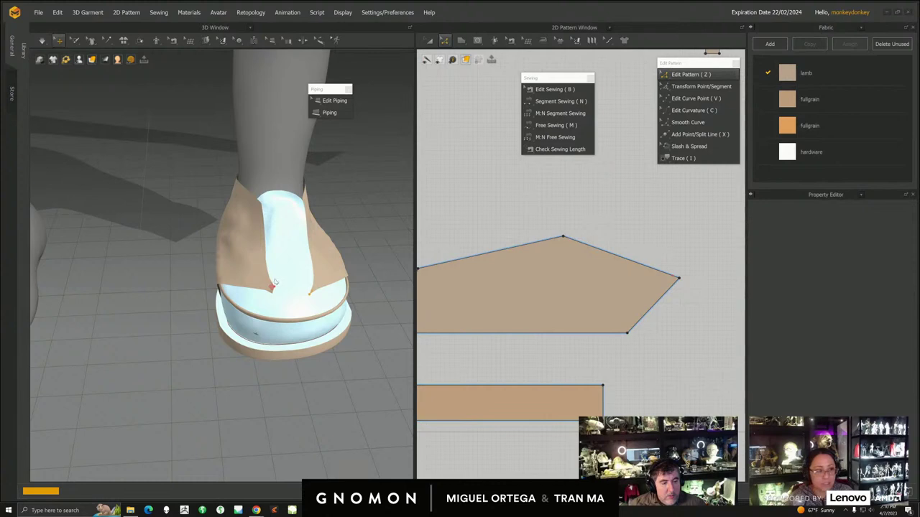
- Select the side panel and examine its ankle opening edge from the heel to the top peak
right_drag(302, 237, 249, 291)
click(281, 259)
right_drag(281, 260, 335, 278)
click(326, 278)
middle_drag(425, 306, 509, 296)
right_drag(402, 296, 223, 266)
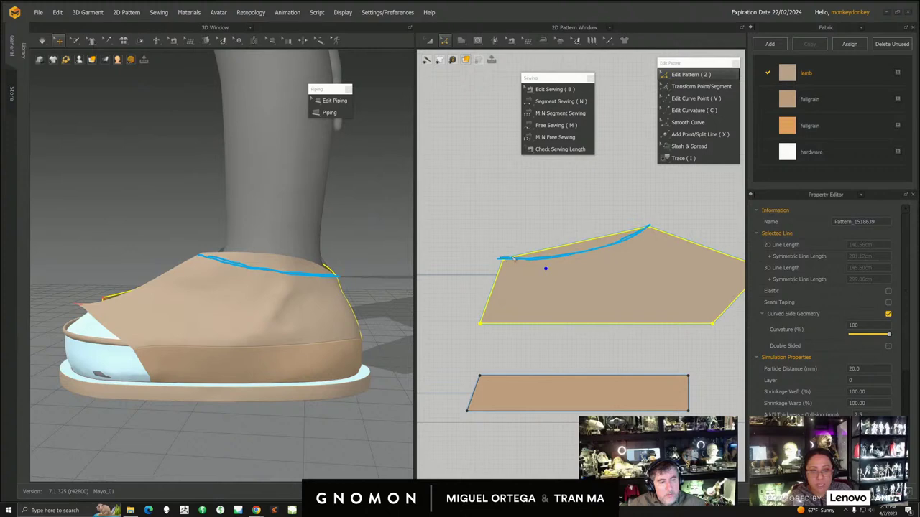
- Curve the side panel's ankle opening edge inward between the heel corner and the top peak
key(Escape)
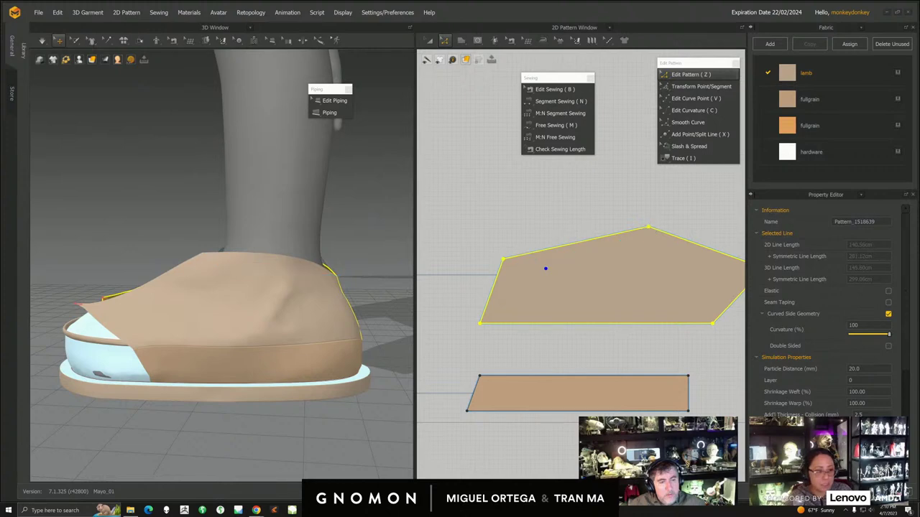
key(c)
drag(582, 246, 585, 257)
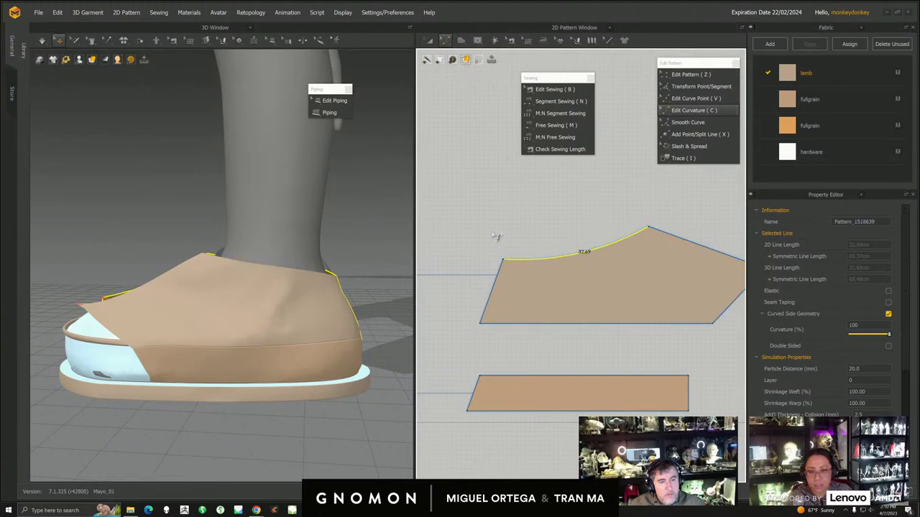
- Raise the side panel's upper heel corner, shift it slightly forward, and simulate the new ankle opening
key(Escape)
key(z)
drag(510, 265, 516, 250)
click(43, 44)
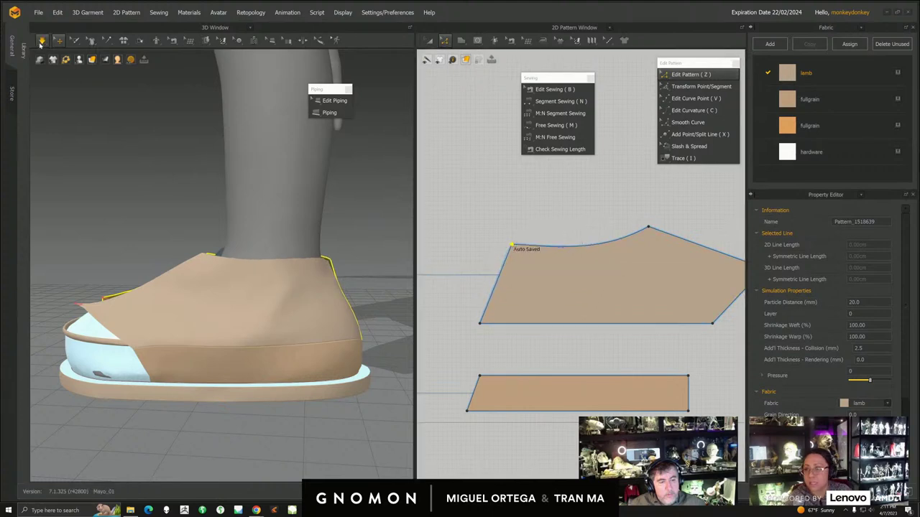
right_drag(294, 287, 287, 222)
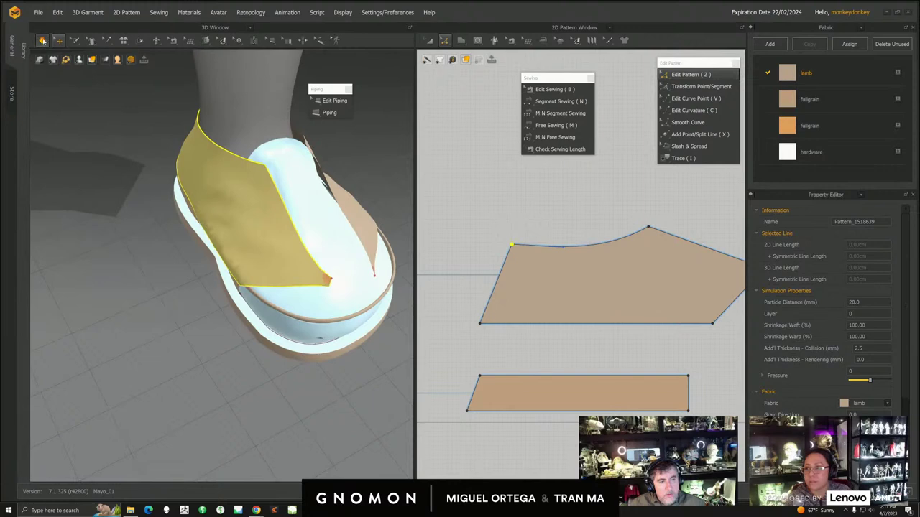
- Save the project with the reshaped ankle opening
click(37, 12)
click(50, 57)
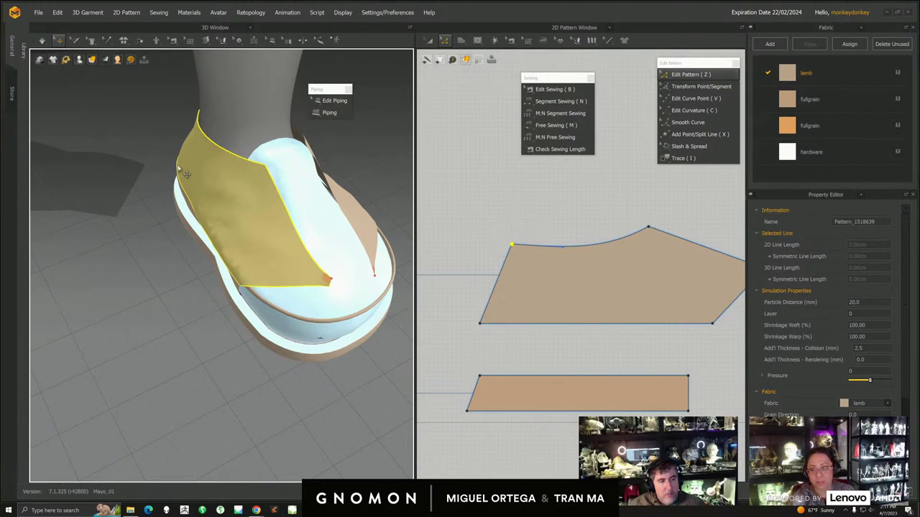
- Compare the front tips with the reference shoe photo and round the side panel's front tip with Smooth Curve
middle_drag(207, 288, 216, 329)
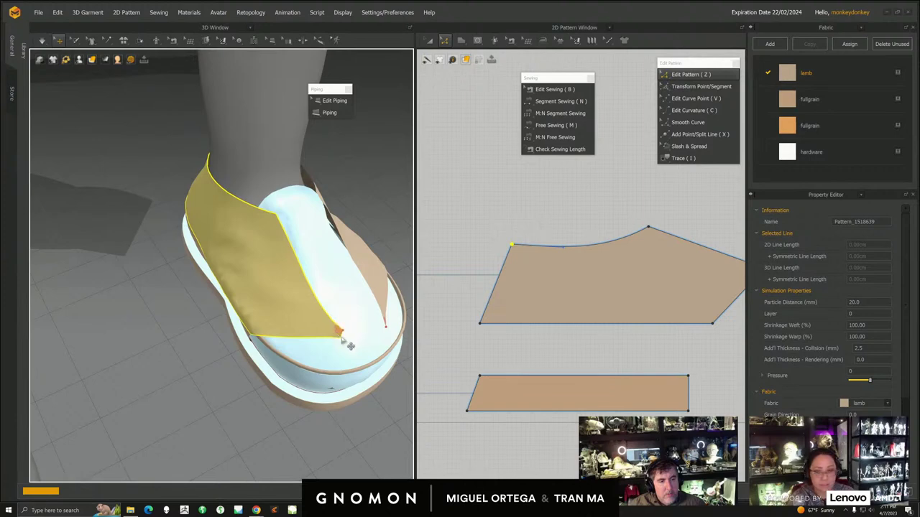
right_drag(349, 334, 253, 358)
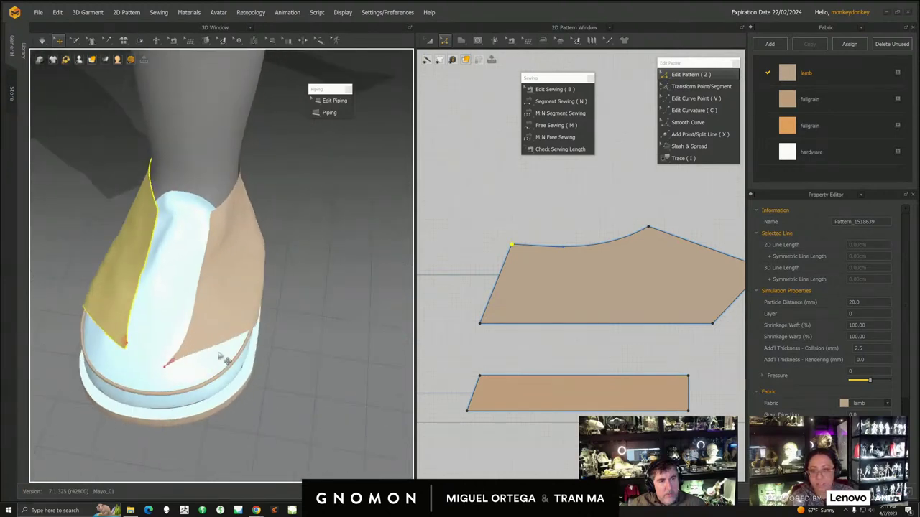
middle_drag(187, 355, 237, 340)
right_drag(919, 313, 660, 318)
scroll(661, 318, up, 2)
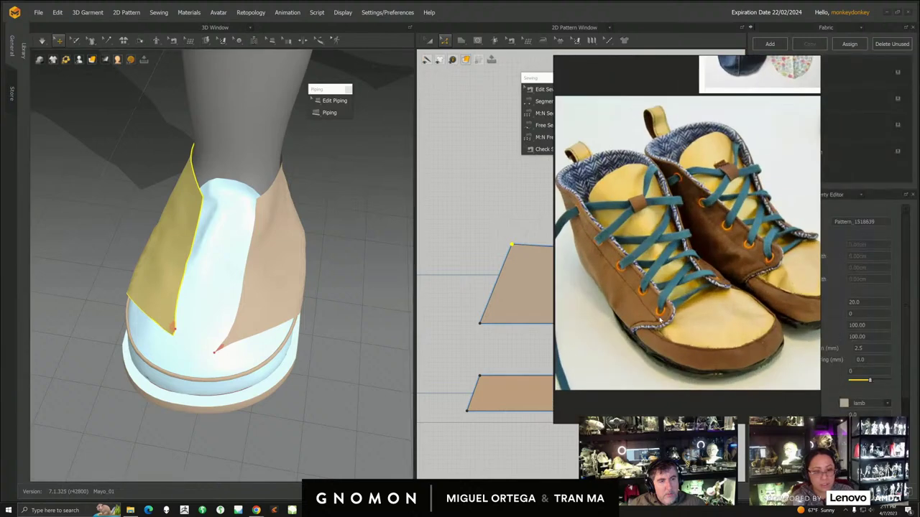
scroll(594, 352, up, 6)
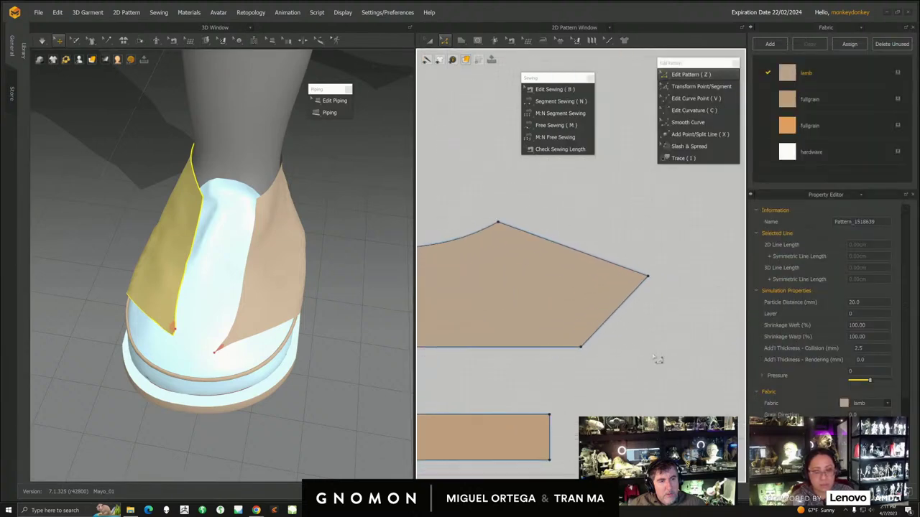
click(688, 122)
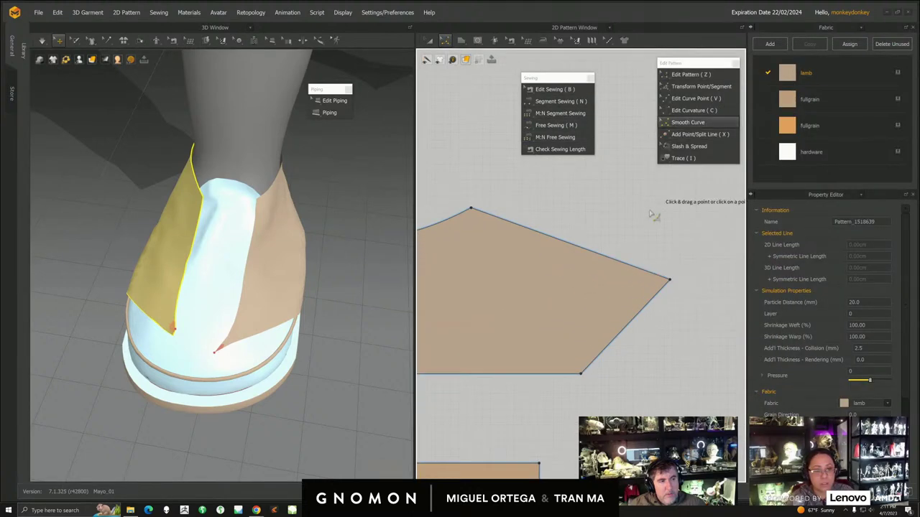
drag(669, 282, 638, 309)
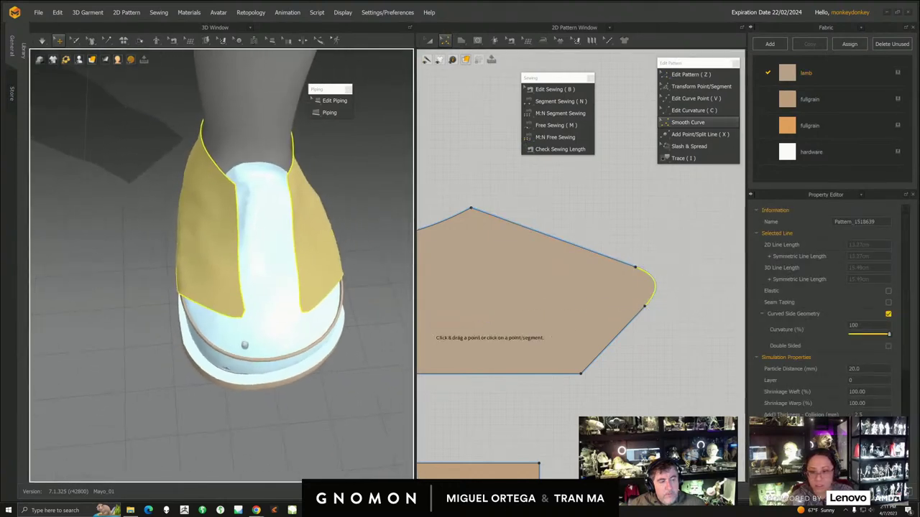
- Select the side panel and display the garment's wireframe on its surface around the rounded front tip
click(429, 40)
middle_drag(541, 237, 564, 205)
right_drag(285, 323, 291, 302)
scroll(291, 303, down, 2)
click(541, 232)
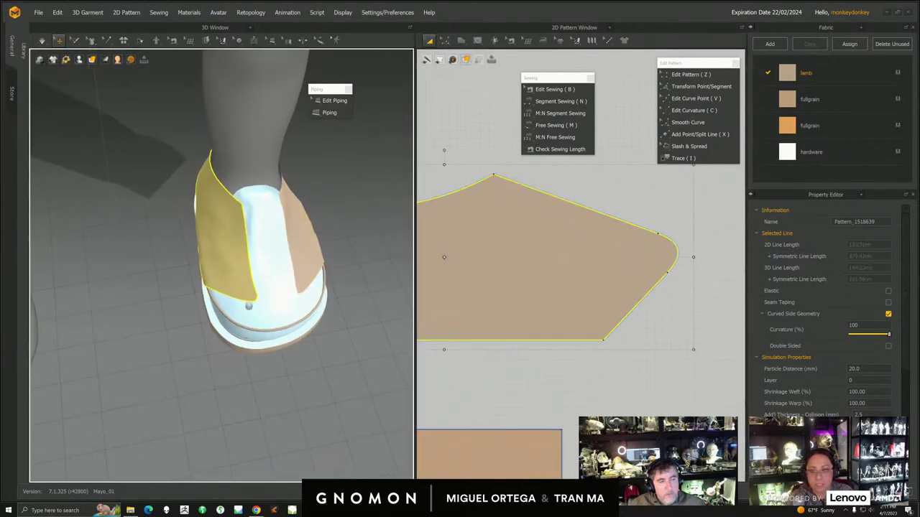
scroll(331, 361, up, 4)
scroll(364, 386, down, 1)
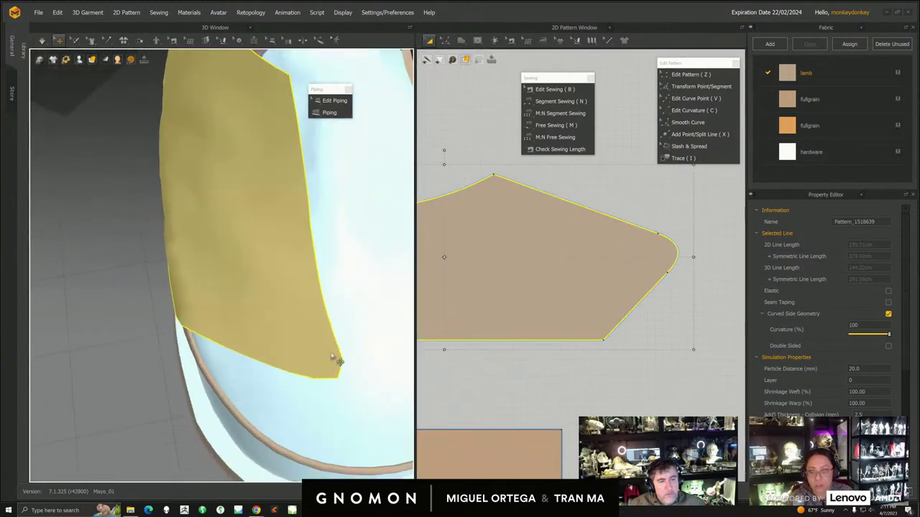
mouse_move(92, 64)
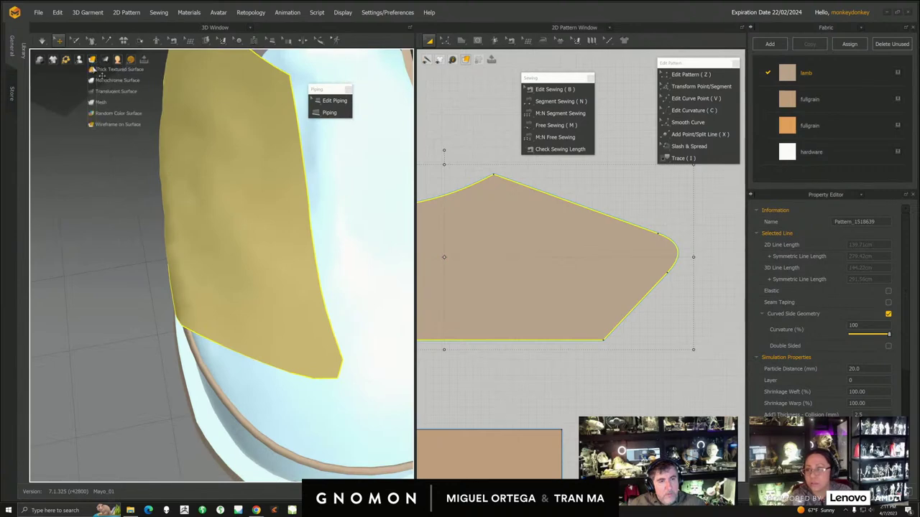
click(107, 125)
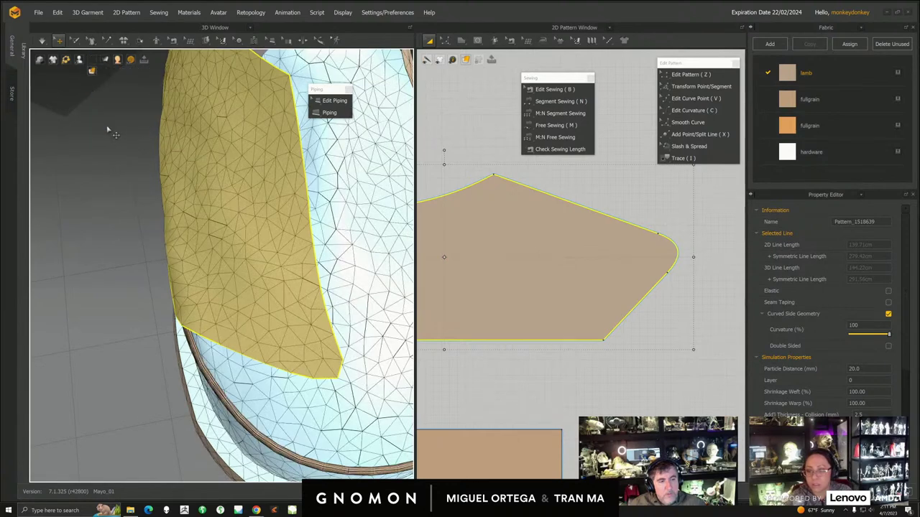
- Set the side panel's particle distance to 10 mm and return the garment to the Textured Surface display
double_click(870, 369)
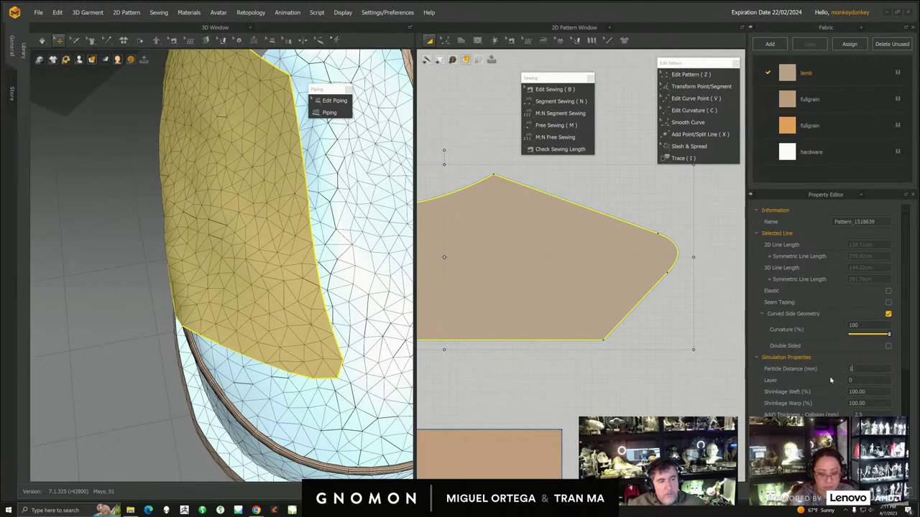
text(10)
key(Return)
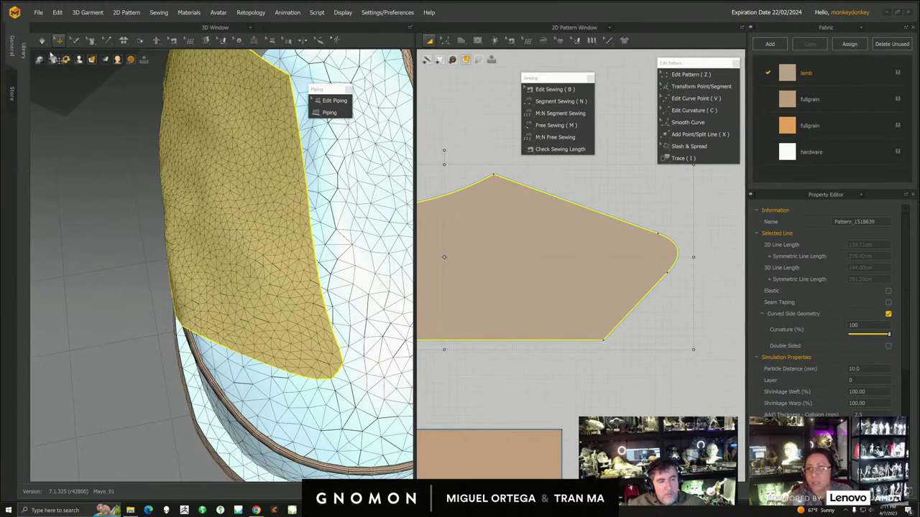
click(92, 59)
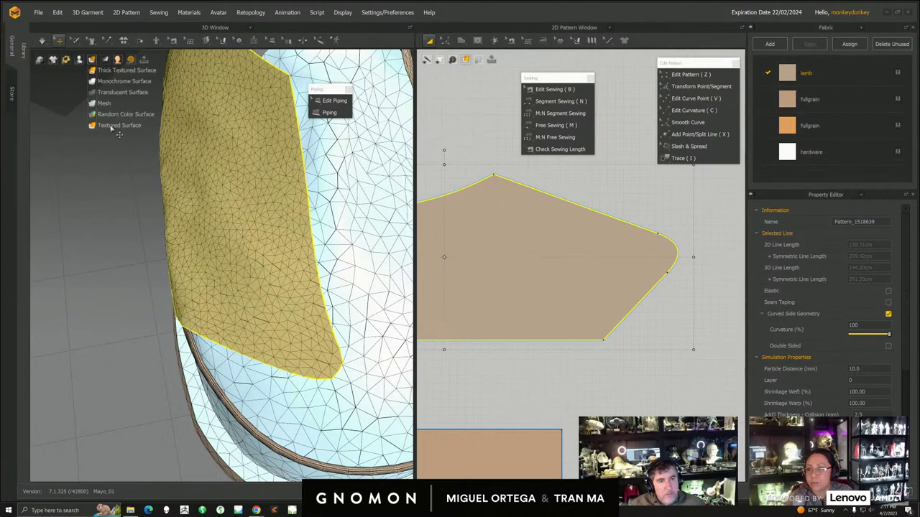
click(111, 126)
- Start the simulation and pull the side panel's rounded front tip over the toe
click(42, 41)
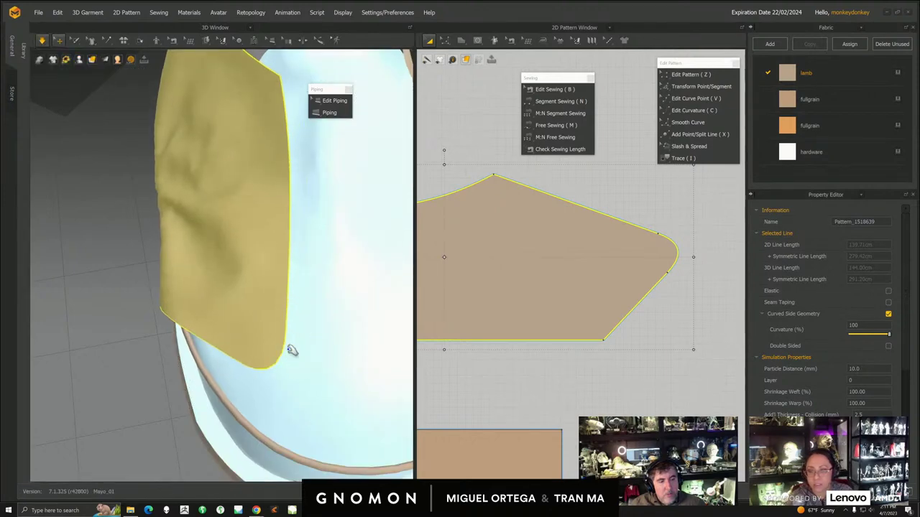
right_drag(342, 350, 250, 348)
mouse_move(260, 354)
mouse_down()
mouse_move(273, 324)
mouse_move(252, 352)
mouse_up()
key(w)
middle_drag(324, 315, 280, 345)
right_drag(281, 343, 290, 421)
- Reposition the side panel's front tip on the toe and pin it in place
click(246, 368)
drag(247, 368, 280, 384)
click(236, 404)
mouse_move(268, 421)
mouse_down()
mouse_move(236, 396)
mouse_move(252, 432)
mouse_up()
click(233, 396)
key(w)
click(252, 432)
right_drag(252, 433, 316, 402)
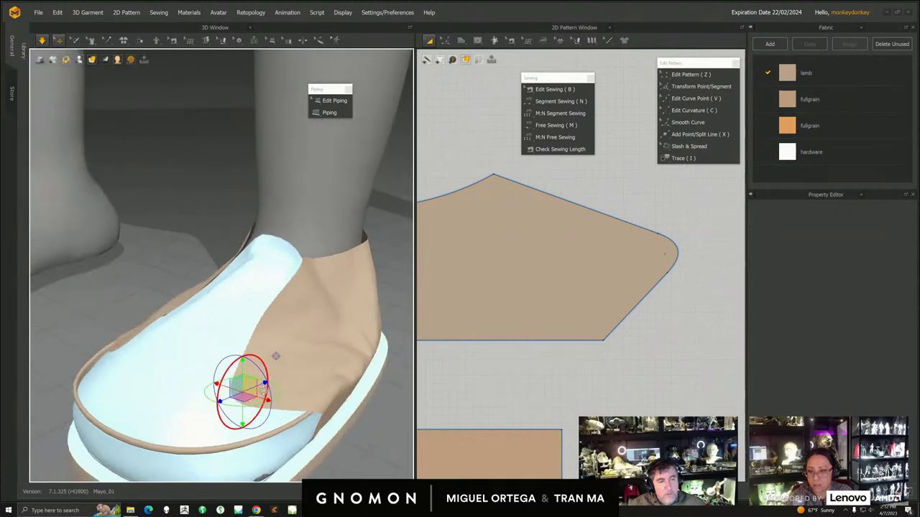
- Move the pinned front tip forward along the toe while simulating
drag(275, 356, 243, 340)
right_drag(244, 340, 261, 327)
drag(227, 329, 227, 315)
right_drag(223, 327, 260, 322)
right_drag(283, 367, 297, 368)
click(298, 368)
- Reselect the front tip's pin and raise it slightly above the toe surface
click(224, 354)
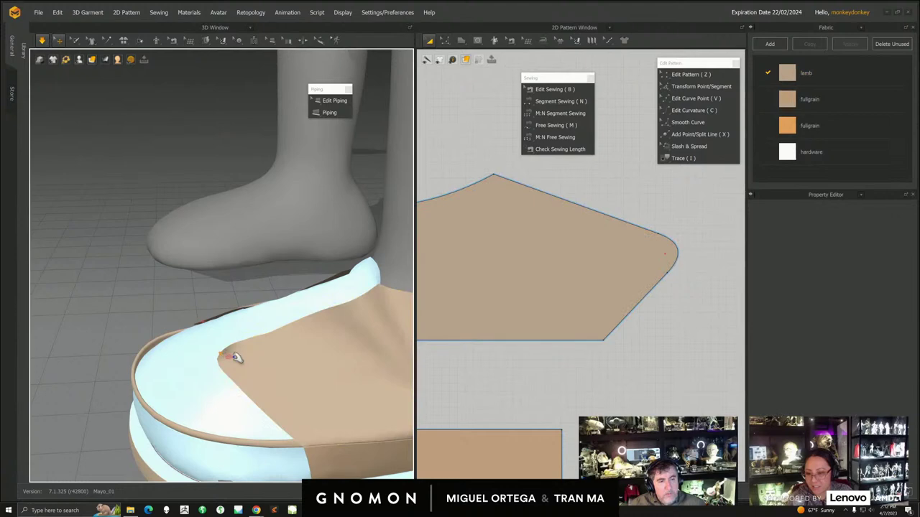
click(232, 358)
click(225, 355)
click(264, 361)
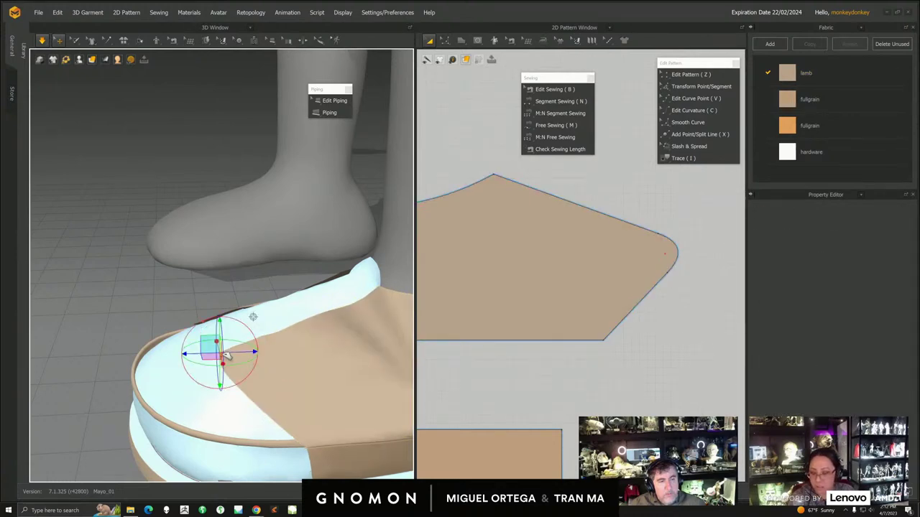
right_drag(225, 356, 261, 384)
click(222, 354)
right_drag(230, 347, 231, 314)
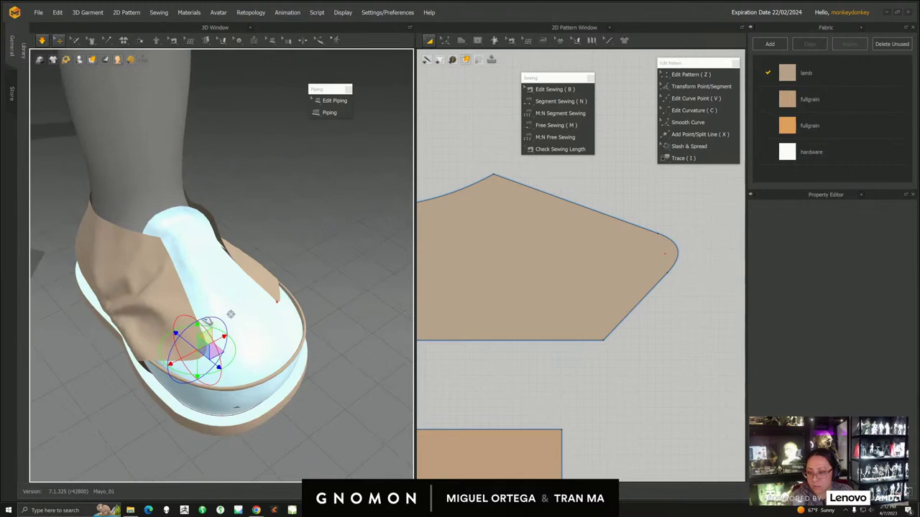
click(206, 329)
click(199, 350)
drag(231, 314, 230, 301)
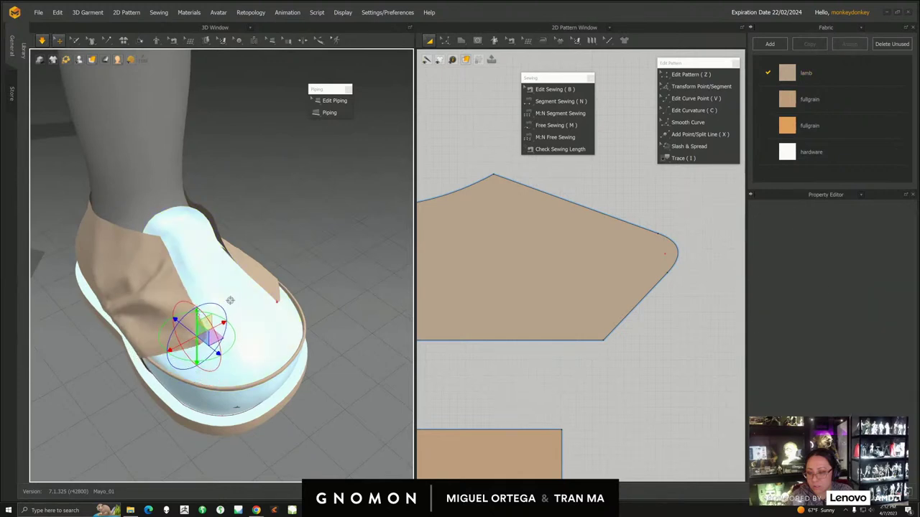
right_drag(230, 299, 242, 288)
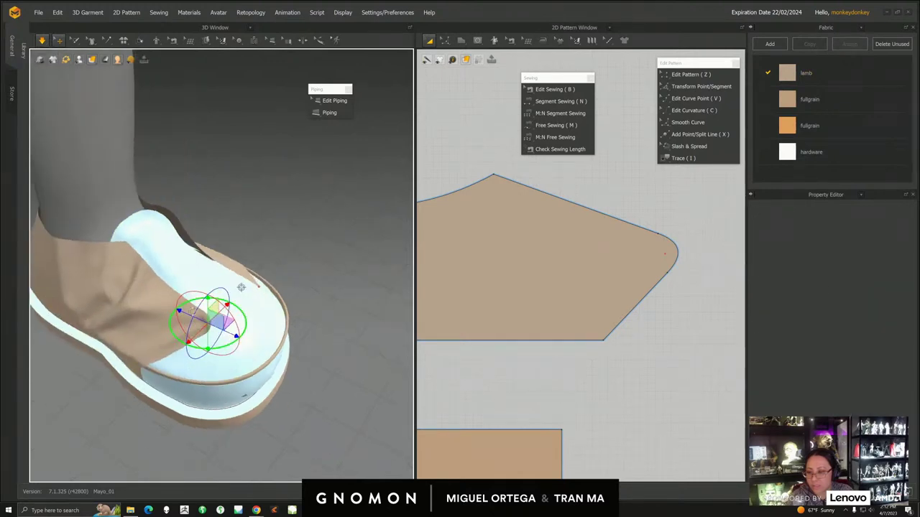
- Pull the side panel around the ankle to smooth out its wrinkles while simulating
click(143, 289)
right_drag(143, 290, 176, 261)
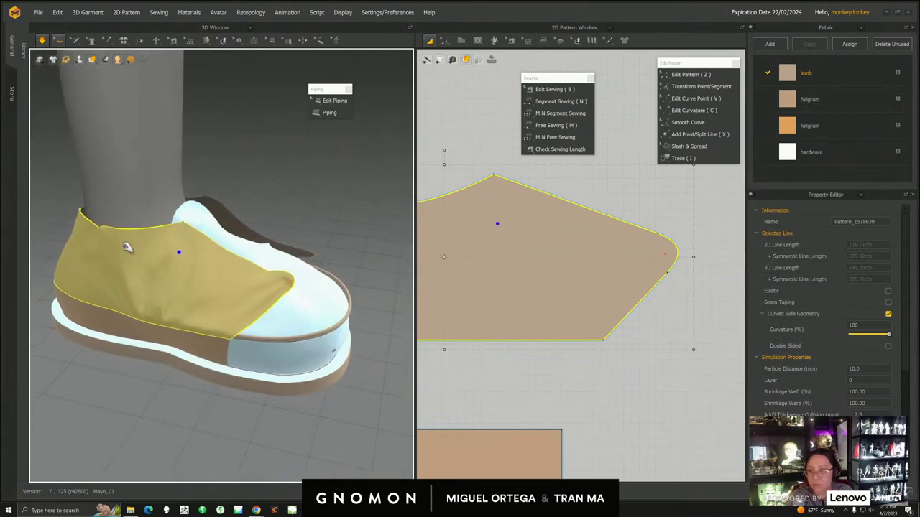
scroll(160, 288, up, 5)
scroll(184, 297, down, 3)
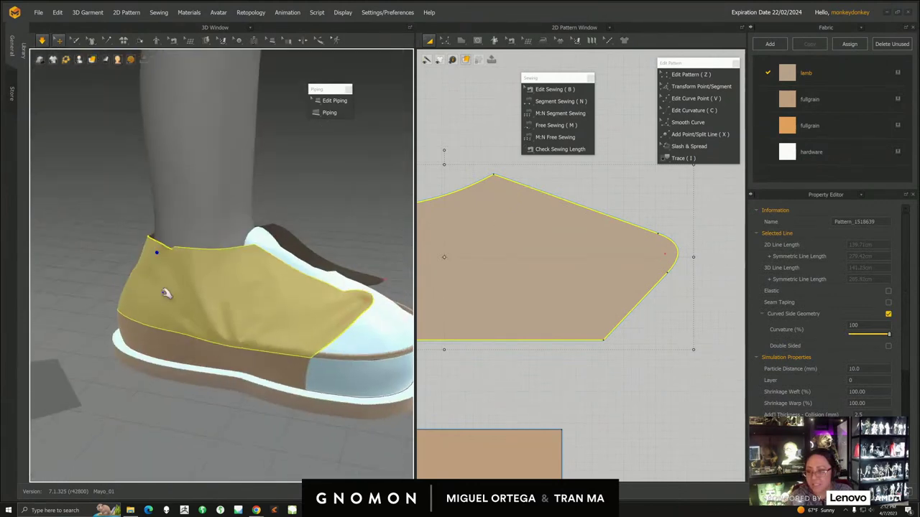
right_drag(202, 271, 240, 256)
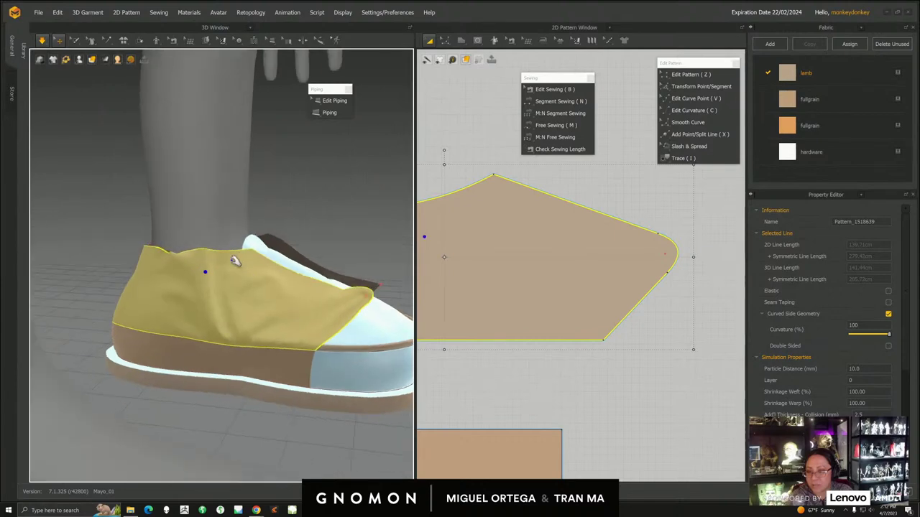
drag(243, 255, 257, 243)
right_drag(255, 243, 280, 333)
click(244, 286)
middle_drag(280, 332, 242, 275)
right_drag(242, 274, 280, 327)
- Shift the pinned front tip farther inward toward the centre of the toe
click(299, 318)
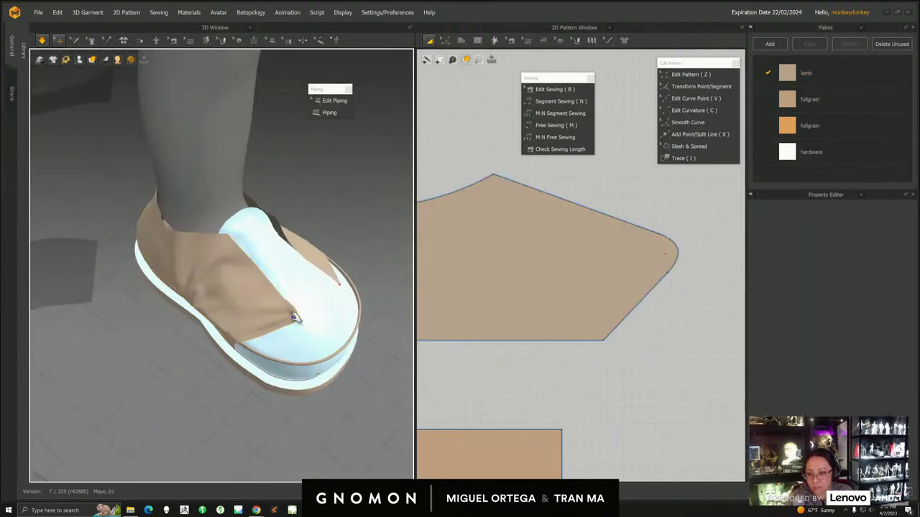
scroll(305, 324, up, 2)
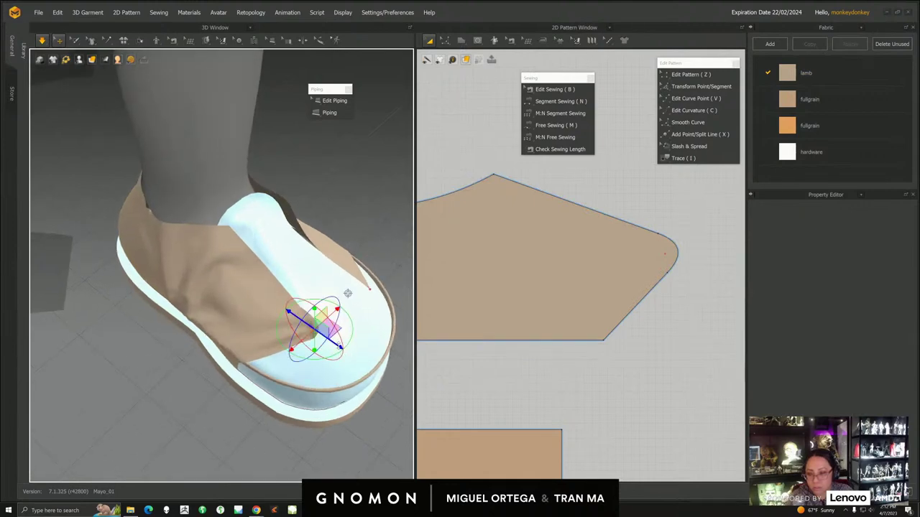
drag(346, 320, 352, 313)
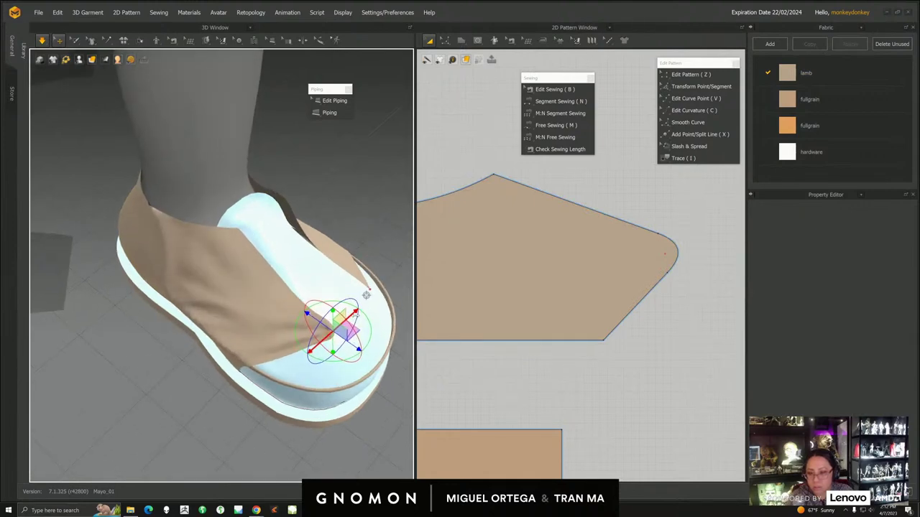
- Pull the side panel's upper edge toward the instep to even out the remaining folds
right_drag(209, 259, 211, 255)
drag(209, 251, 228, 240)
right_drag(126, 239, 266, 315)
scroll(264, 316, down, 2)
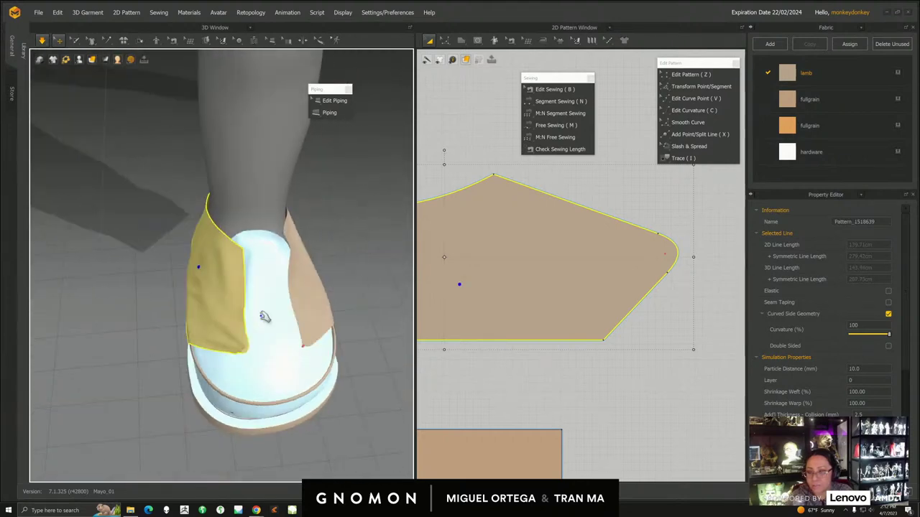
- Stop the simulation, clear the selection, and save the project with the repositioned front tips
click(295, 255)
mouse_move(287, 267)
right_down()
mouse_move(245, 268)
mouse_move(297, 265)
mouse_move(286, 271)
right_up()
key(space)
click(302, 239)
click(41, 13)
click(51, 57)
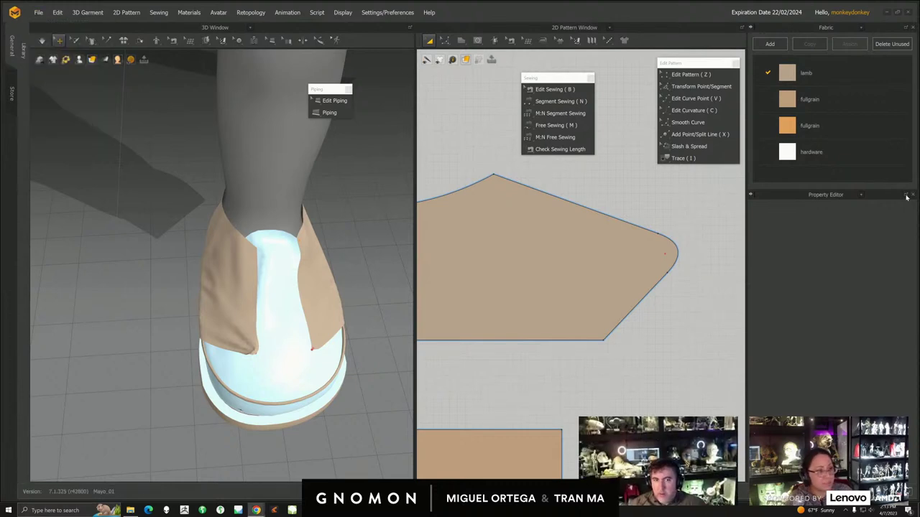
- Run the simulation again to settle both side panels around the foot and stop it
middle_drag(284, 269, 255, 267)
key(space)
right_drag(303, 307, 238, 284)
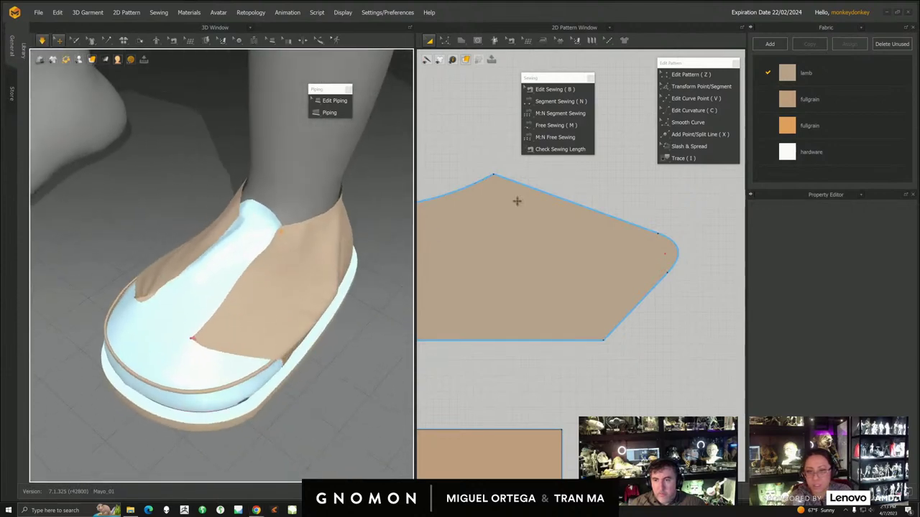
middle_drag(554, 216, 612, 245)
scroll(611, 244, down, 2)
right_drag(233, 279, 281, 268)
click(44, 41)
middle_drag(547, 249, 617, 275)
scroll(576, 265, up, 1)
middle_drag(546, 266, 582, 266)
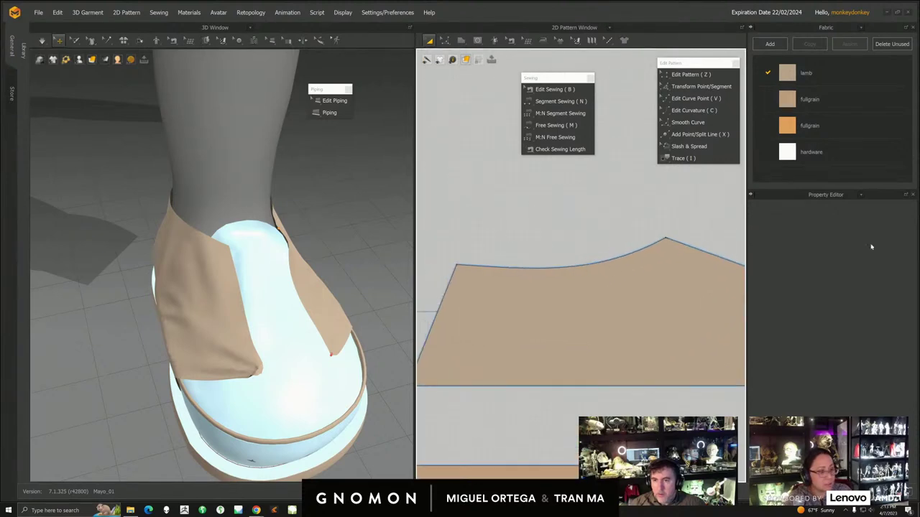
- Round the peak of the side panel pattern's upper edge at the front of the ankle opening with Smooth Curve
middle_drag(652, 293, 529, 308)
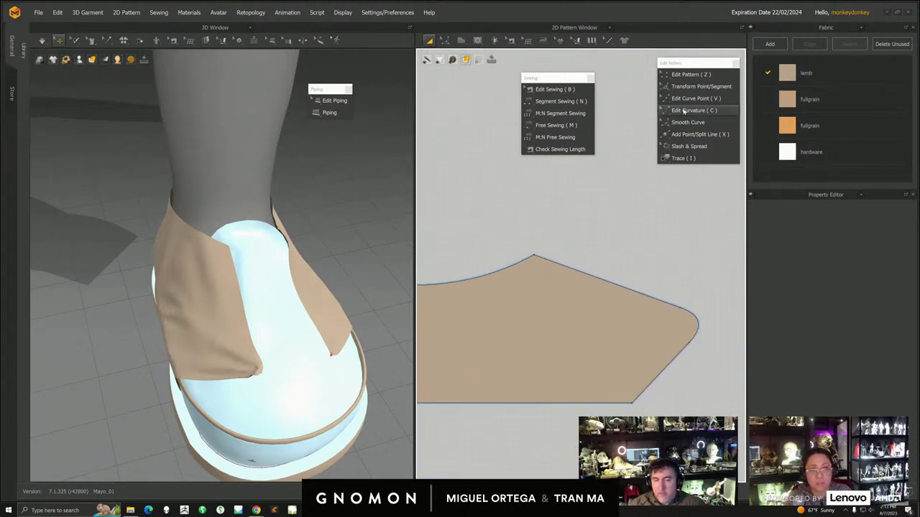
click(688, 122)
click(534, 256)
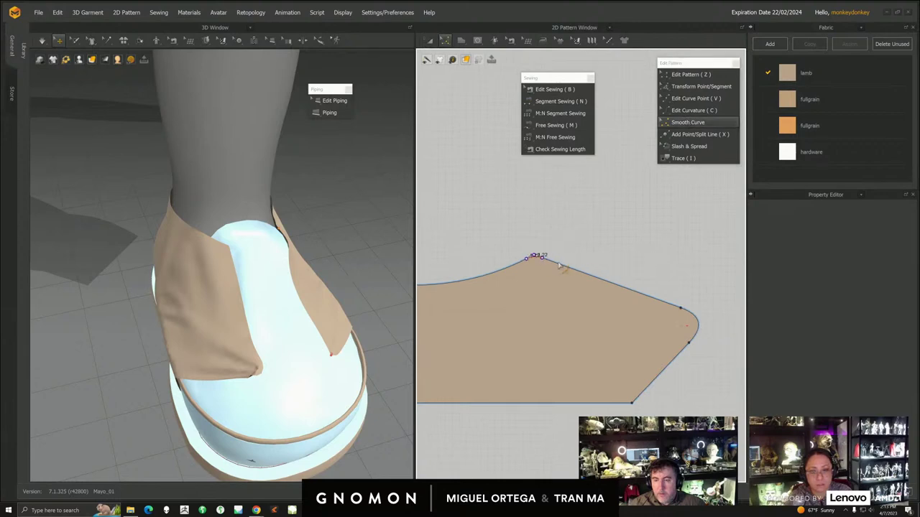
drag(620, 280, 630, 283)
- Pin the front corner of the ankle opening on one side panel
right_drag(323, 284, 213, 291)
right_drag(217, 230, 248, 243)
click(291, 247)
right_drag(307, 237, 292, 242)
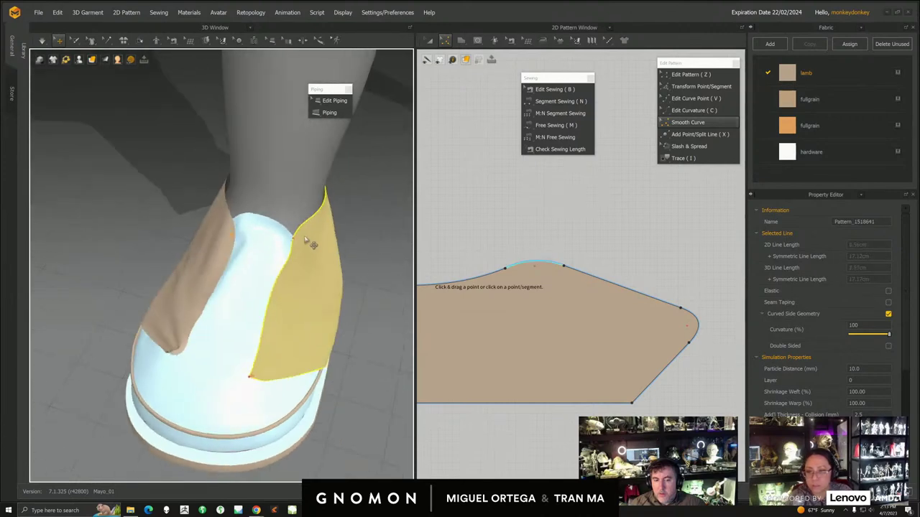
click(294, 247)
click(294, 241)
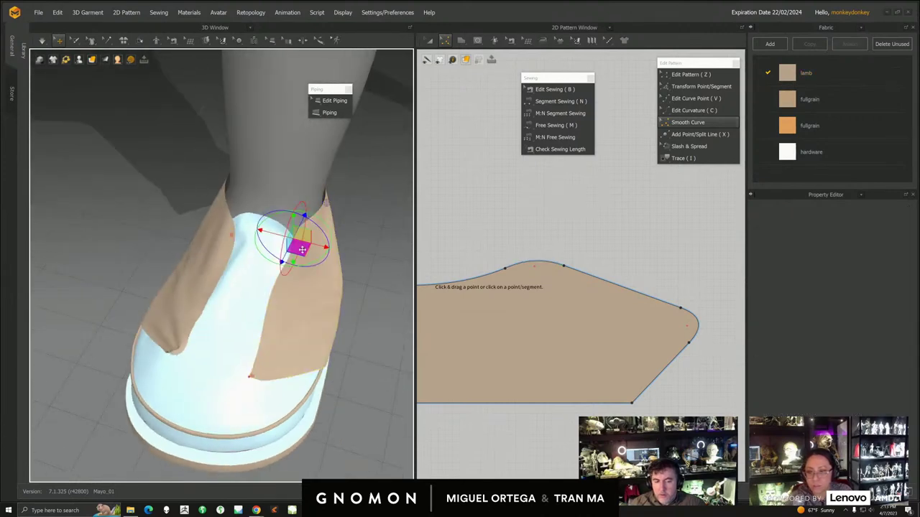
click(305, 255)
click(293, 241)
click(309, 246)
click(293, 240)
- Run the simulation and pull the pinned front corner of the ankle opening inward over the instep
click(42, 41)
right_drag(246, 316, 209, 307)
click(288, 225)
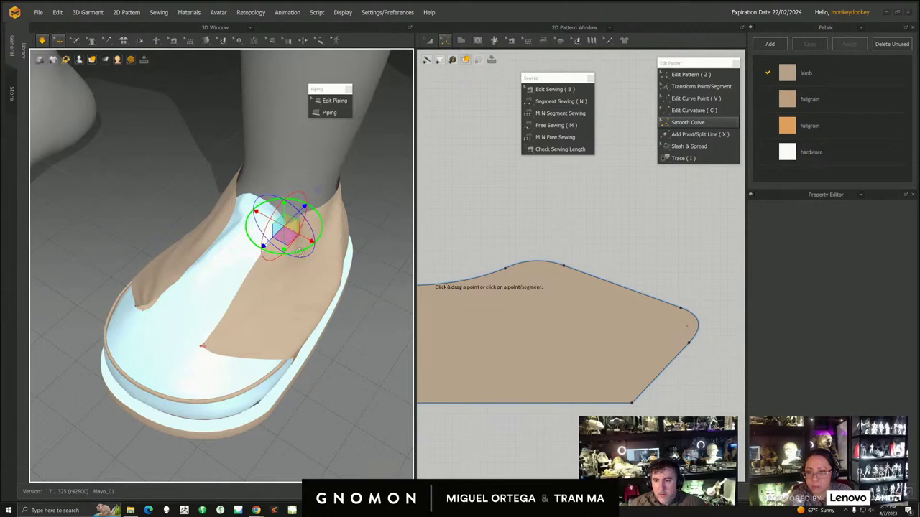
right_drag(284, 237, 313, 240)
drag(314, 240, 295, 236)
right_drag(278, 272, 313, 301)
scroll(285, 320, up, 3)
click(314, 323)
mouse_move(312, 298)
mouse_down()
mouse_move(311, 288)
mouse_move(300, 306)
mouse_up()
right_drag(301, 306, 303, 327)
right_drag(349, 285, 251, 309)
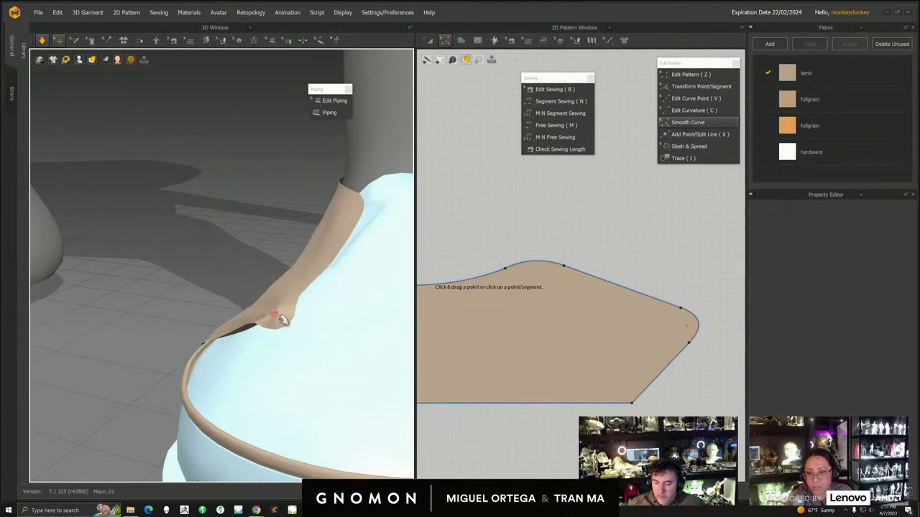
- Replace the pin near the folded front tip with one at its very edge and draw the tip out over the toe
click(276, 315)
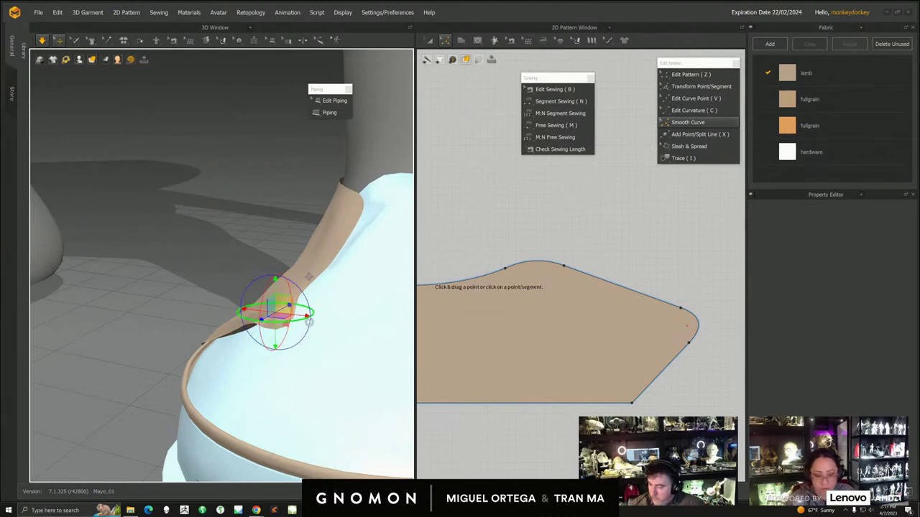
key(Delete)
click(285, 328)
right_drag(285, 328, 316, 329)
drag(296, 304, 305, 302)
right_drag(308, 267, 301, 267)
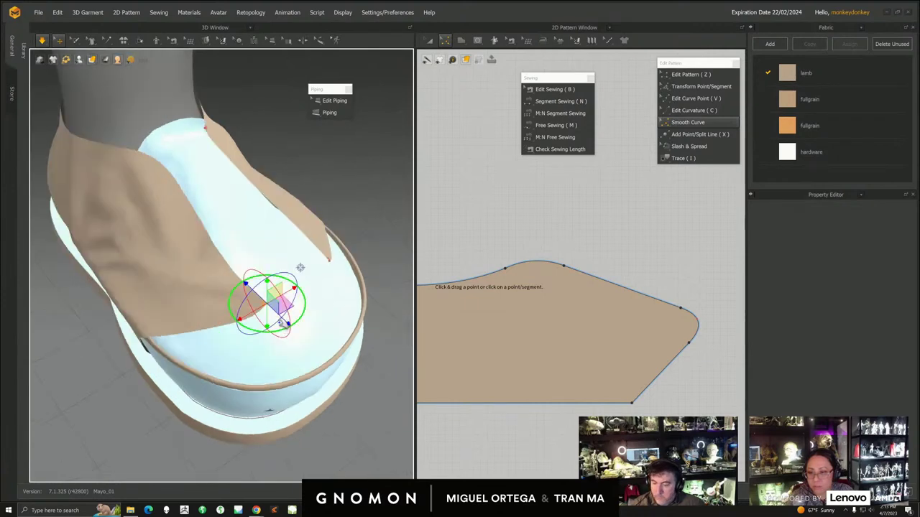
drag(284, 321, 289, 326)
- Stop the simulation and save the project with the adjusted side panels
scroll(306, 273, down, 3)
right_drag(306, 273, 284, 256)
click(38, 12)
click(50, 58)
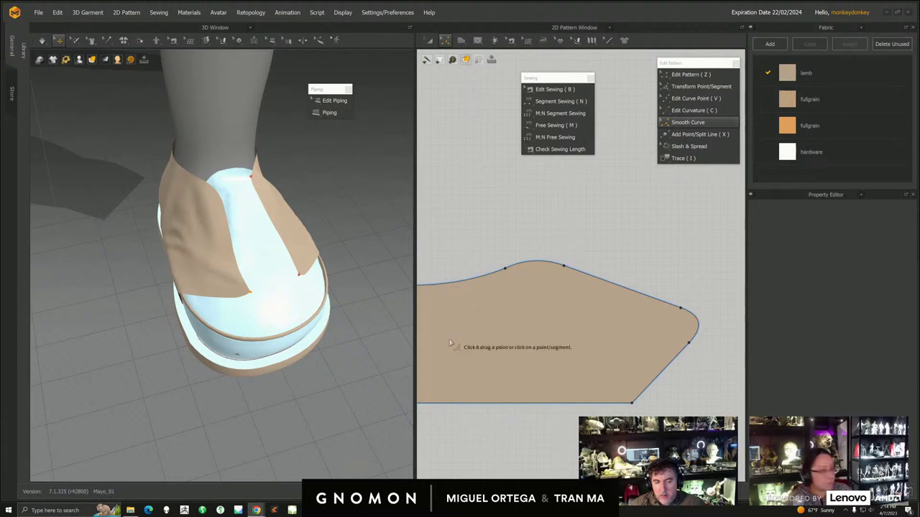
scroll(304, 290, down, 2)
right_drag(304, 290, 295, 280)
key(ctrl+s)
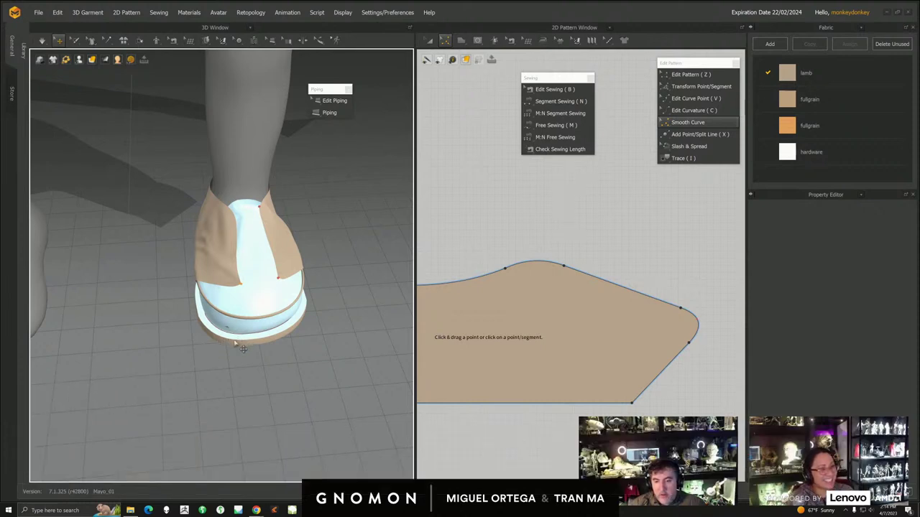
- Lower the pinned front tip slightly onto the toe while simulating, and stop the simulation
right_drag(224, 350, 325, 332)
click(329, 281)
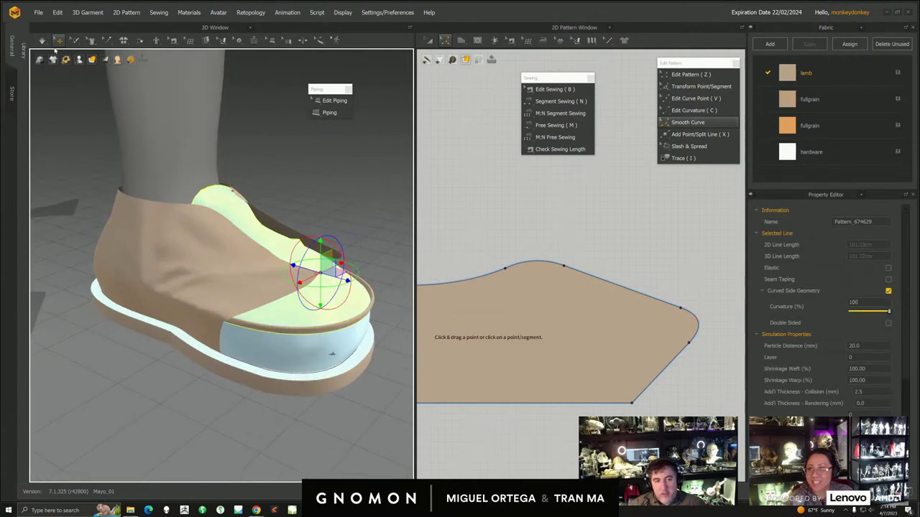
scroll(332, 280, up, 4)
click(347, 283)
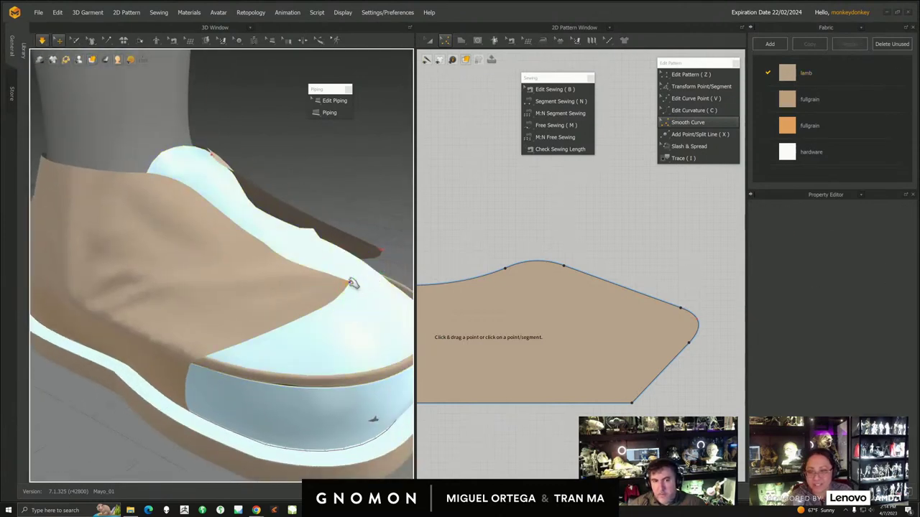
click(349, 284)
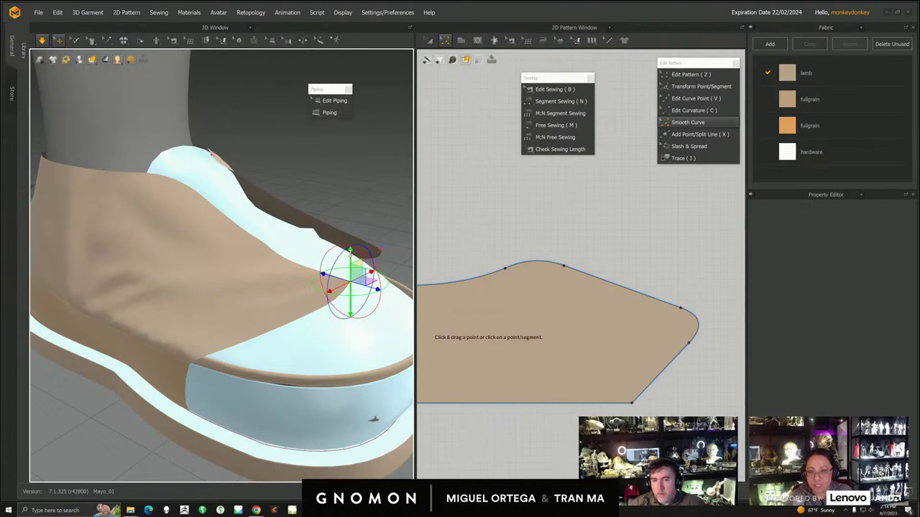
drag(347, 273, 347, 277)
scroll(338, 286, down, 4)
right_drag(324, 291, 254, 330)
scroll(254, 331, up, 2)
click(42, 41)
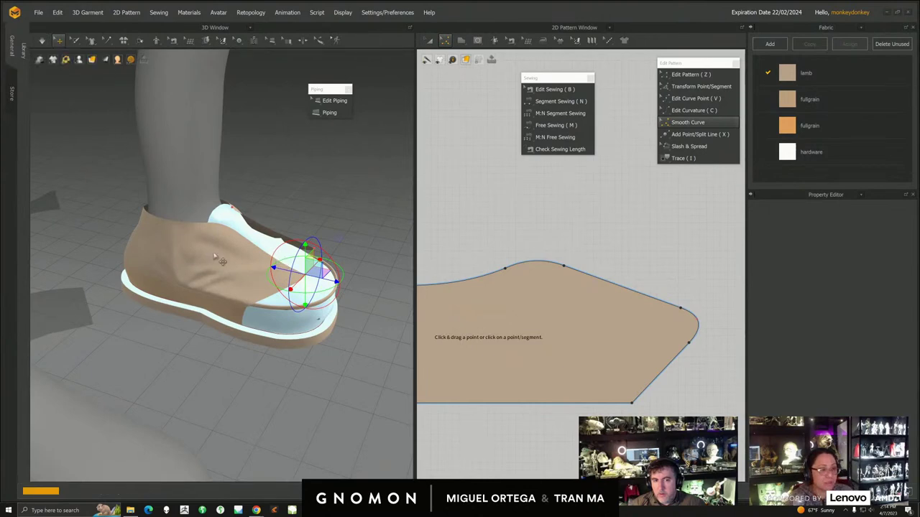
- Examine the stitching and edge binding around the front lace flap in the boot reference photo
right_drag(919, 151, 612, 297)
scroll(613, 297, up, 5)
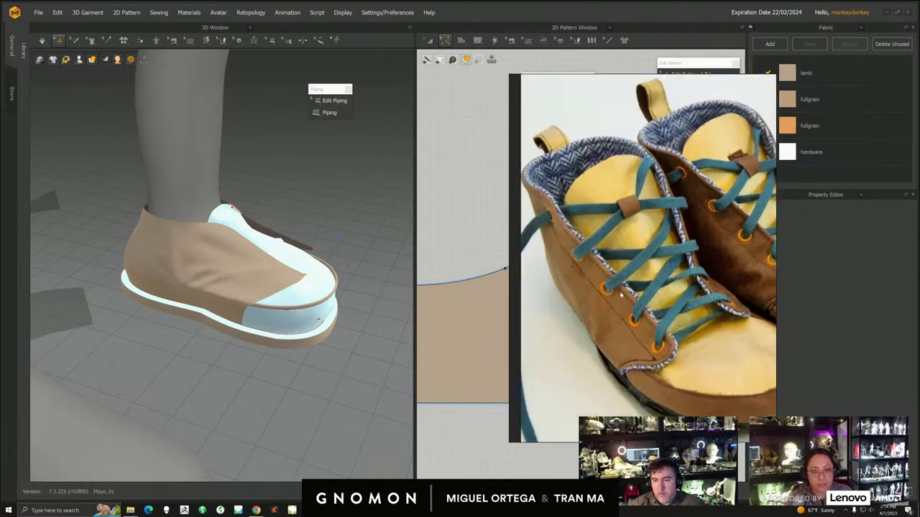
scroll(612, 297, up, 3)
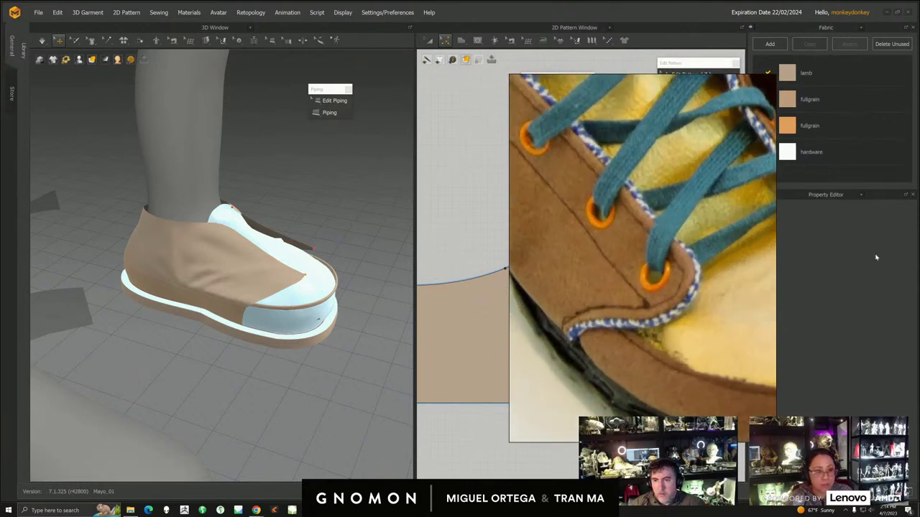
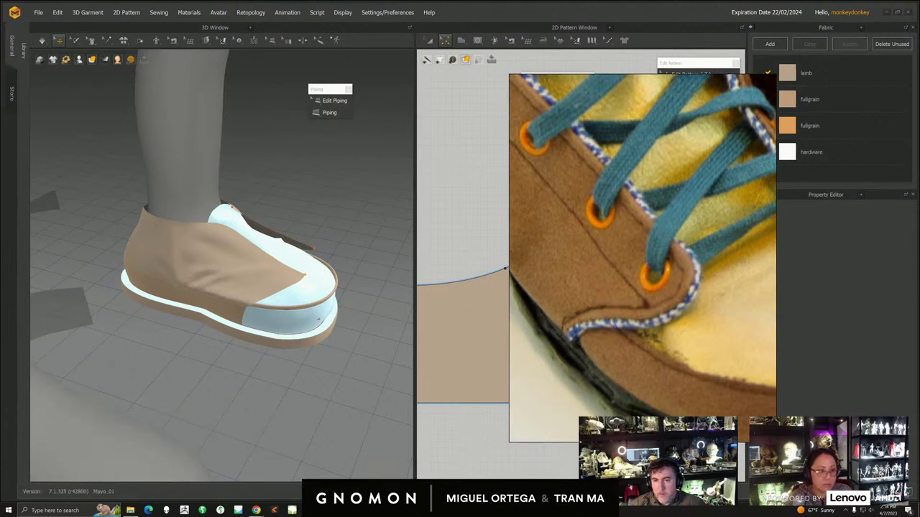
right_drag(630, 244, 919, 223)
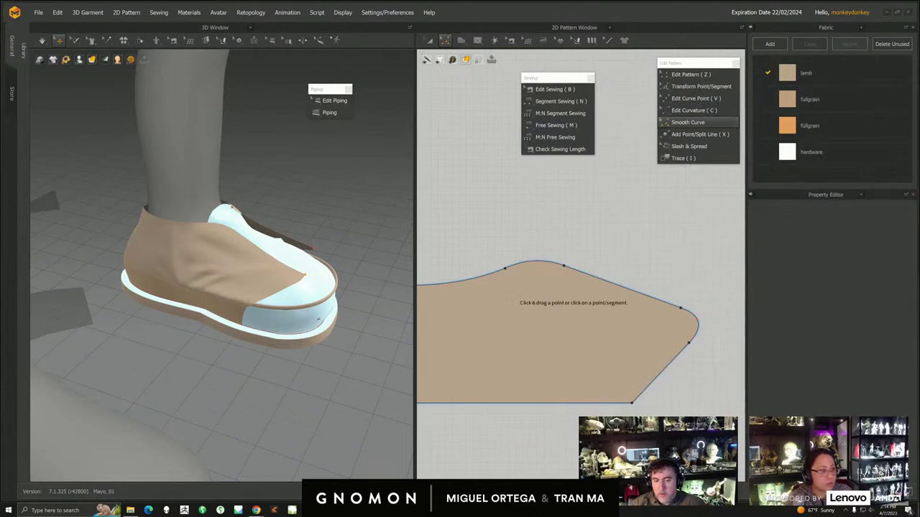
- Save the project again with the settled side panels
scroll(583, 331, down, 5)
middle_drag(583, 330, 529, 345)
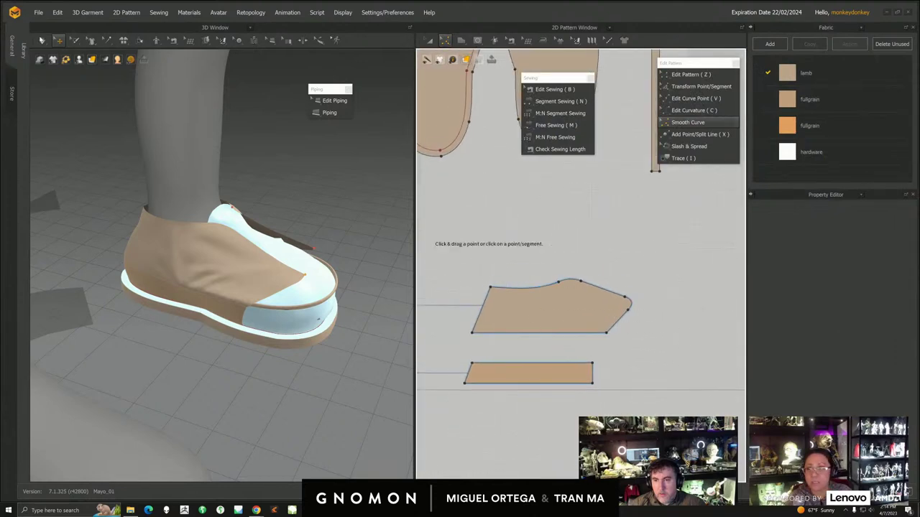
click(38, 12)
click(58, 58)
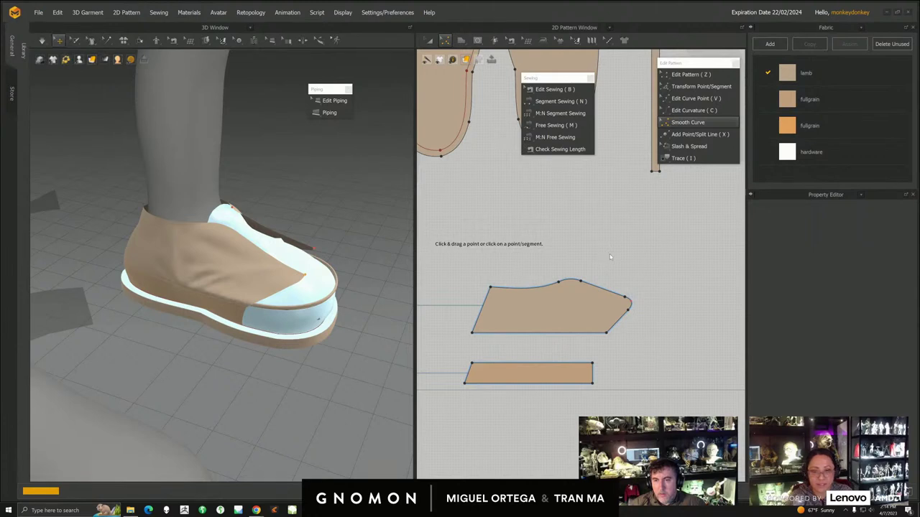
- Offset the whole side panel outline inward as one internal line at a distance of 2.00 cm, and clear the selection
right_drag(158, 254, 323, 295)
scroll(518, 316, up, 4)
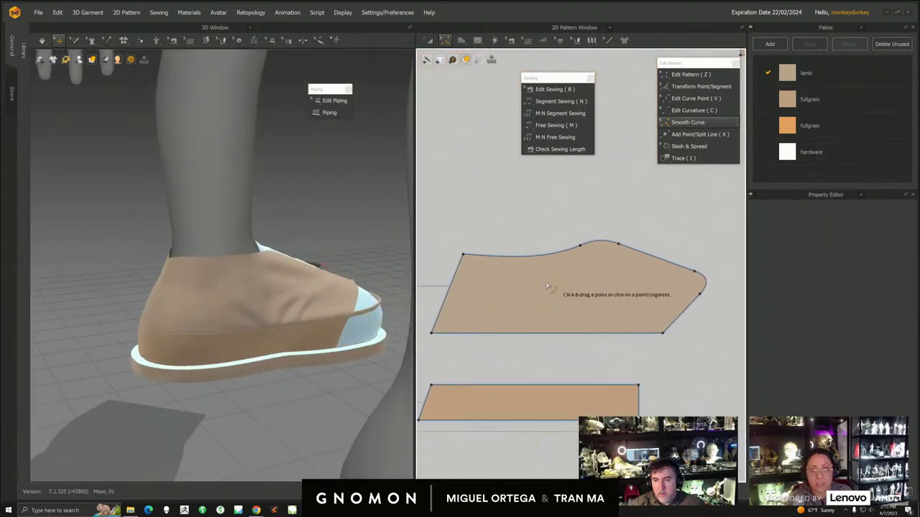
click(444, 42)
click(471, 62)
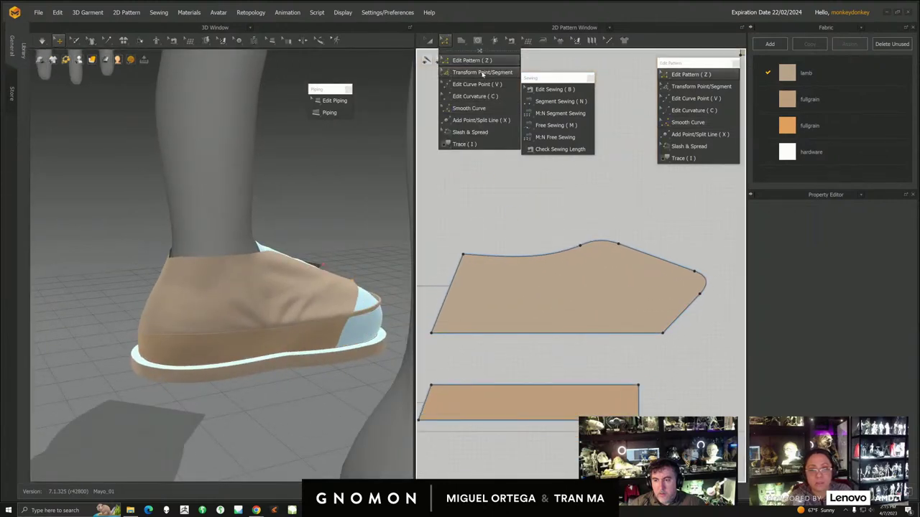
click(568, 260)
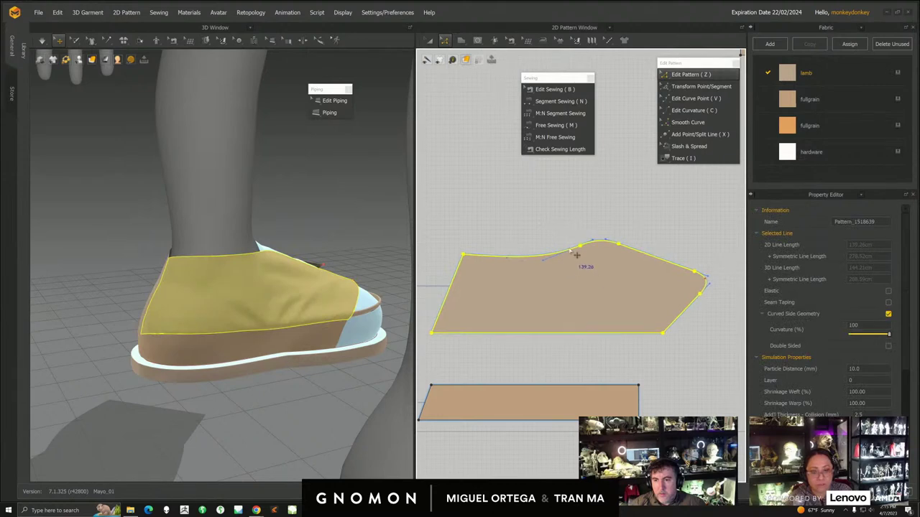
right_click(571, 251)
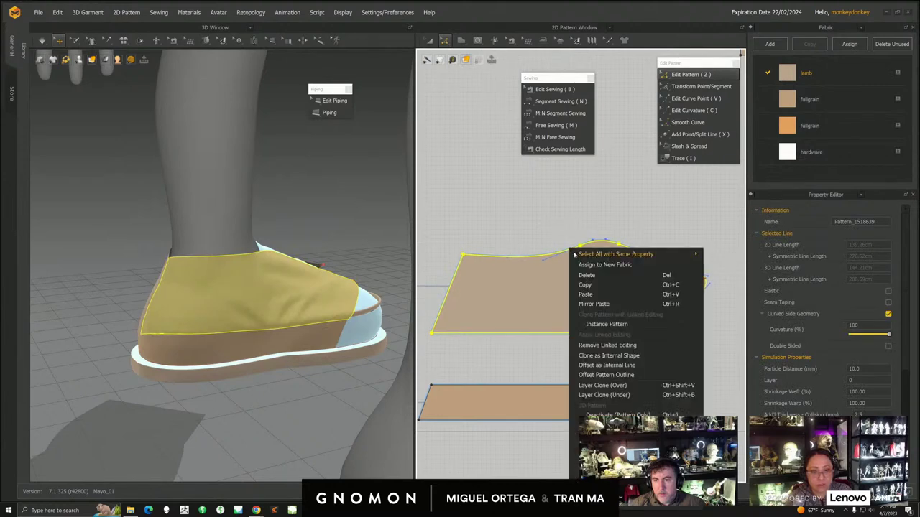
click(609, 365)
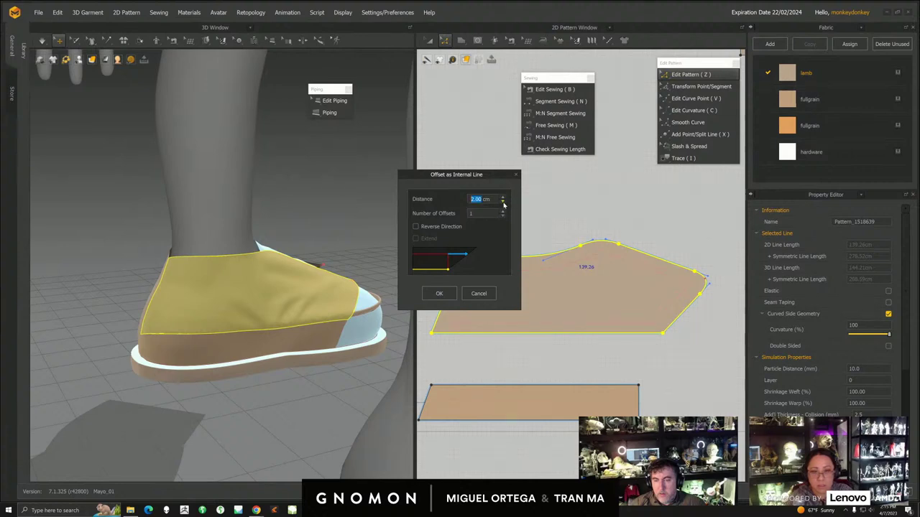
click(435, 293)
right_drag(405, 294, 308, 327)
scroll(322, 342, up, 3)
scroll(591, 329, up, 3)
middle_drag(564, 291, 435, 324)
scroll(552, 316, up, 5)
middle_drag(593, 276, 602, 250)
click(692, 283)
click(668, 79)
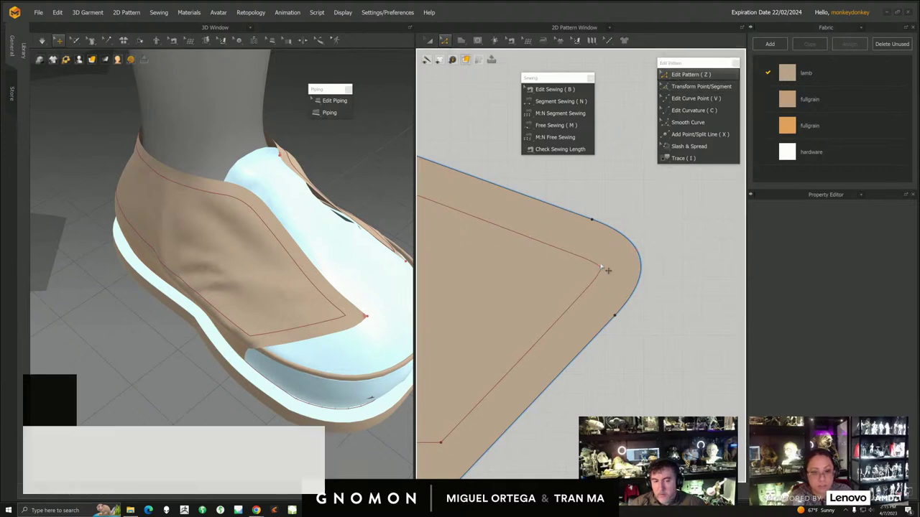
key(v)
scroll(531, 296, down, 3)
middle_drag(528, 296, 585, 292)
scroll(581, 281, down, 1)
click(685, 87)
mouse_move(593, 230)
middle_down()
mouse_move(625, 231)
mouse_move(612, 219)
mouse_move(623, 238)
mouse_move(600, 252)
middle_up()
click(701, 112)
click(693, 76)
scroll(626, 256, down, 1)
scroll(600, 252, up, 1)
middle_drag(637, 164, 642, 185)
click(697, 135)
- Delete the extra curve points around the internal line's front tip to leave a single sharp corner
click(695, 99)
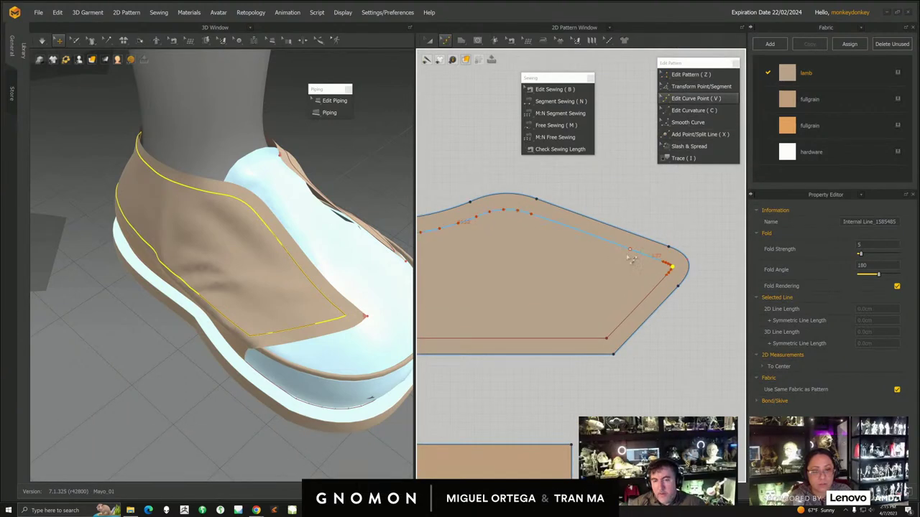
scroll(611, 269, up, 3)
scroll(563, 286, down, 3)
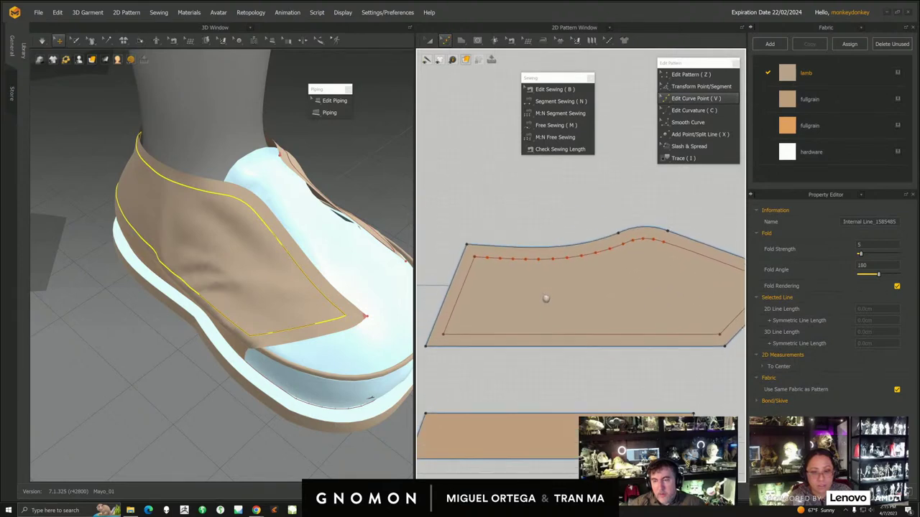
scroll(546, 305, up, 3)
scroll(520, 313, up, 2)
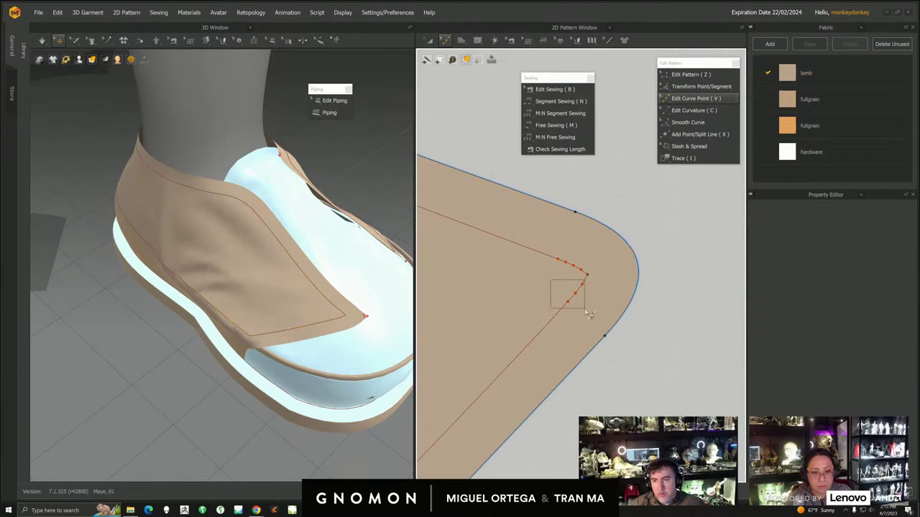
key(Delete)
drag(544, 248, 583, 273)
key(Delete)
scroll(611, 325, down, 3)
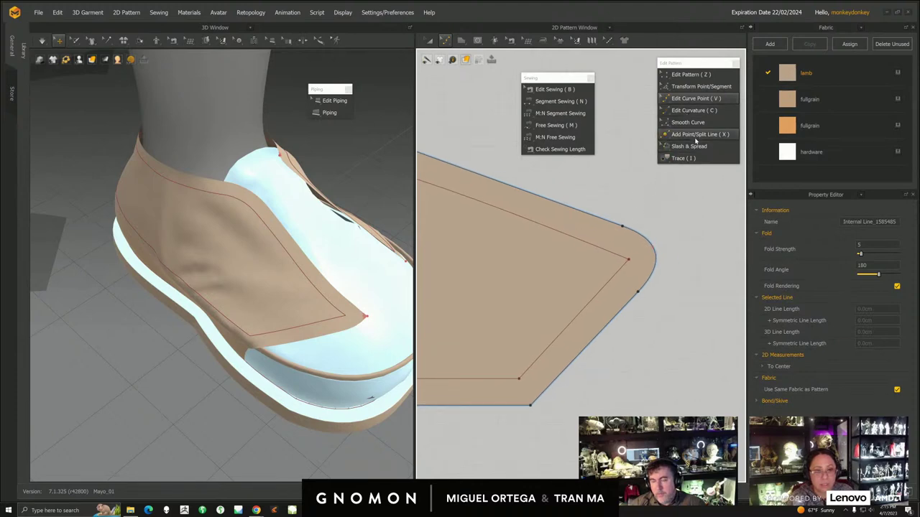
- Round the internal line's front tip by about 2.5 cm per side and nudge the curved segment slightly outward
click(688, 122)
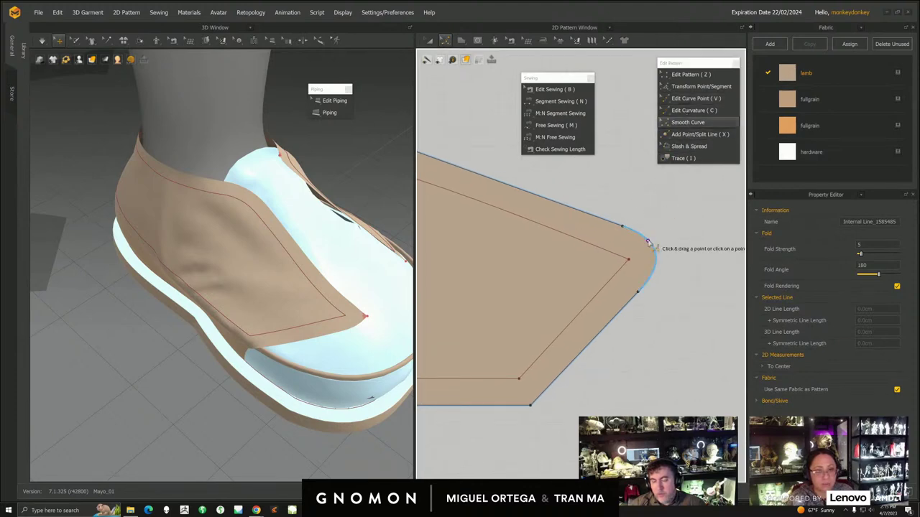
drag(628, 259, 608, 283)
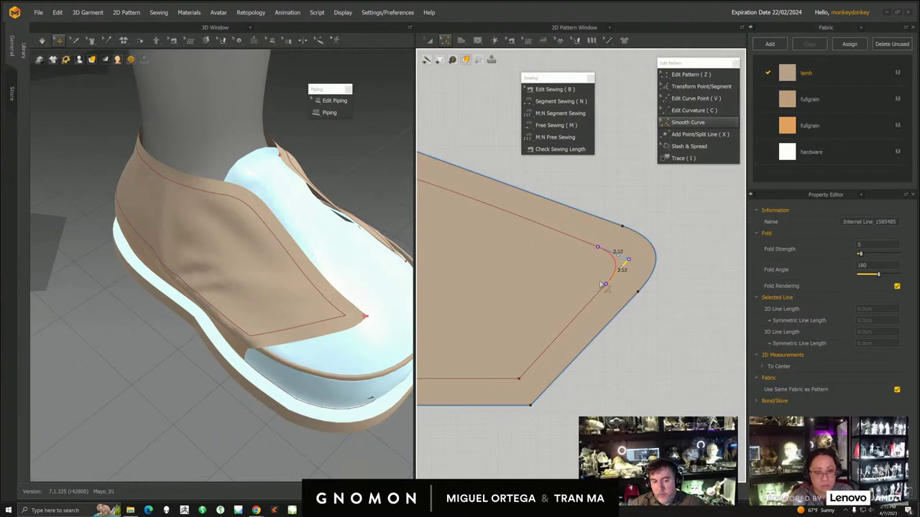
click(683, 74)
click(618, 271)
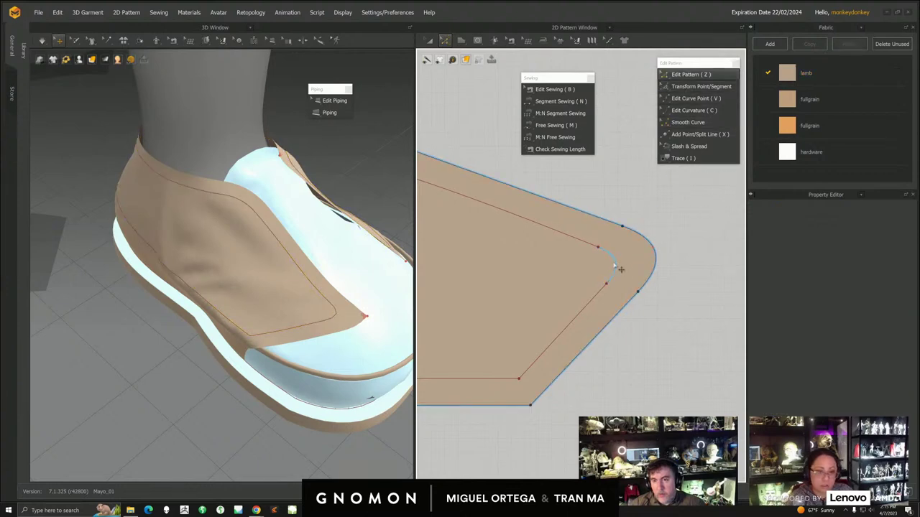
click(618, 265)
drag(626, 266, 627, 266)
- Inspect the rounded front tip of the side panel's internal line and compare its shape with the 3D shoe
middle_drag(593, 295, 639, 273)
scroll(610, 278, down, 2)
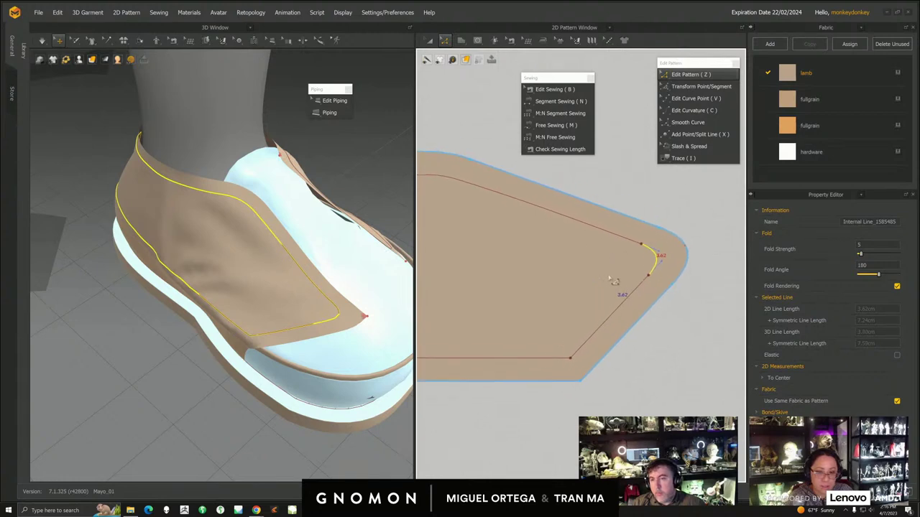
click(660, 258)
click(643, 247)
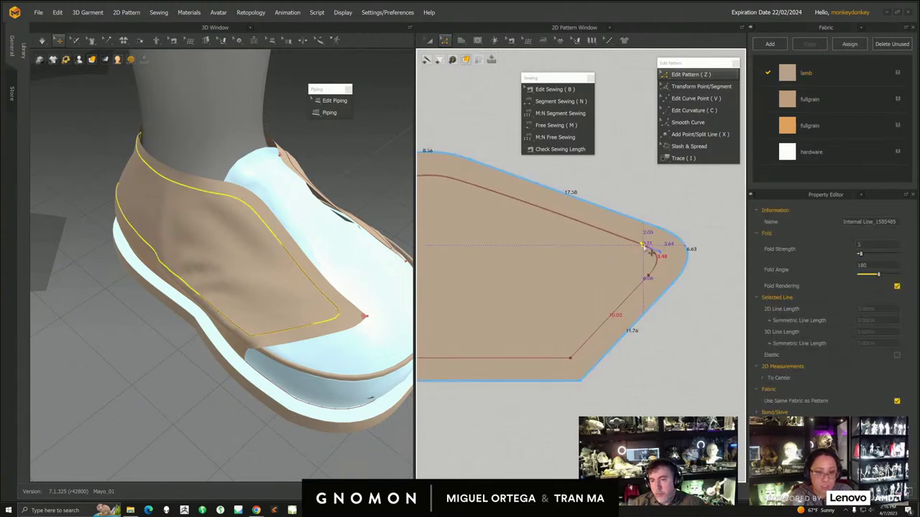
scroll(618, 275, down, 2)
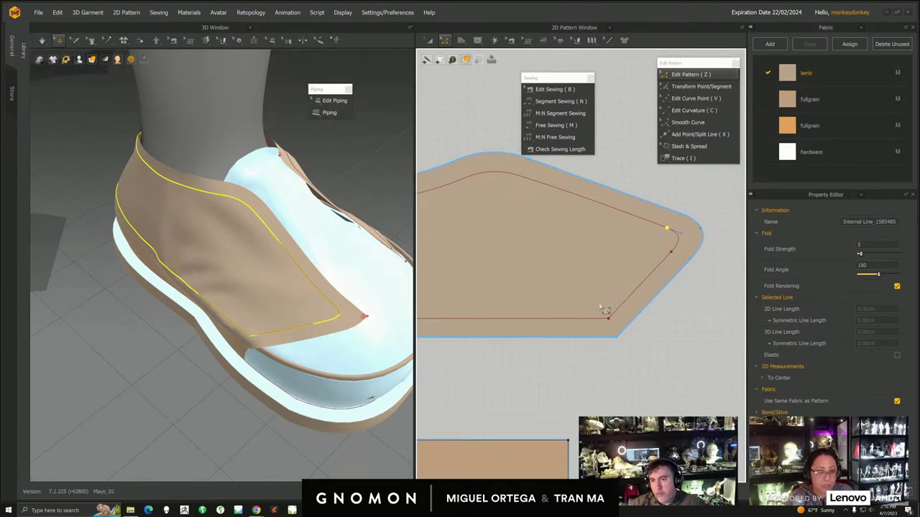
middle_drag(600, 312, 608, 293)
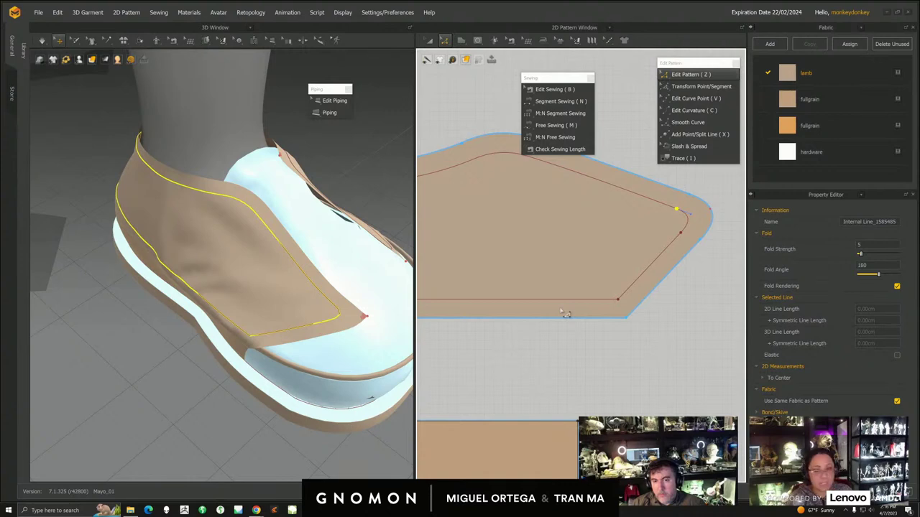
right_drag(301, 311, 265, 293)
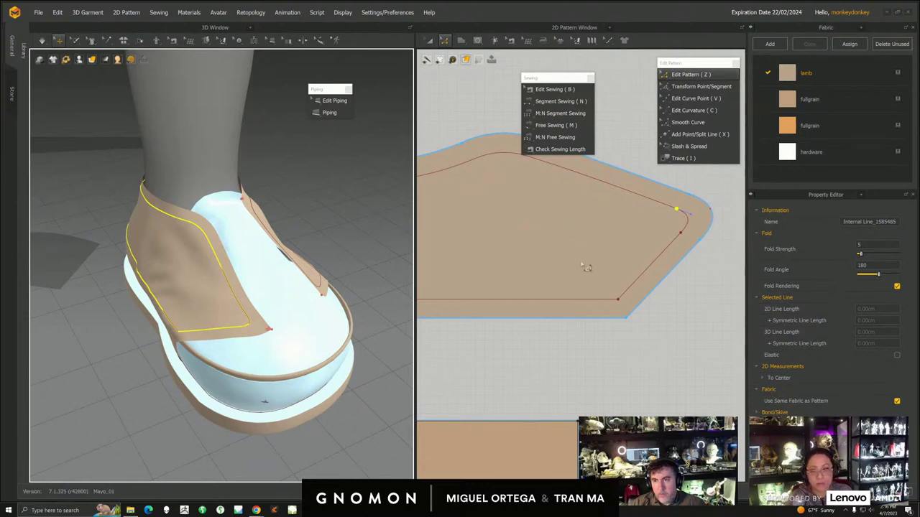
- Select the side panel's whole internal line and apply Cut & Sew to separate the inner piece from its border
scroll(561, 253, down, 4)
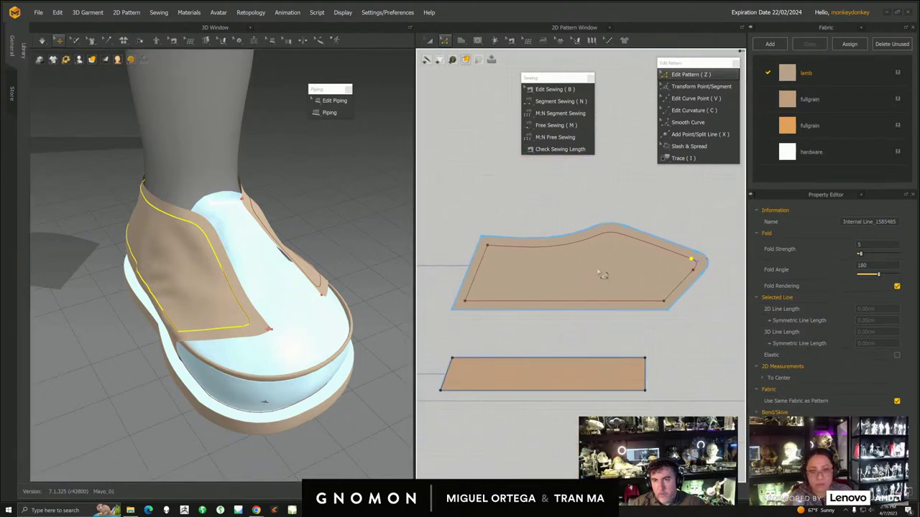
scroll(575, 273, up, 1)
click(430, 40)
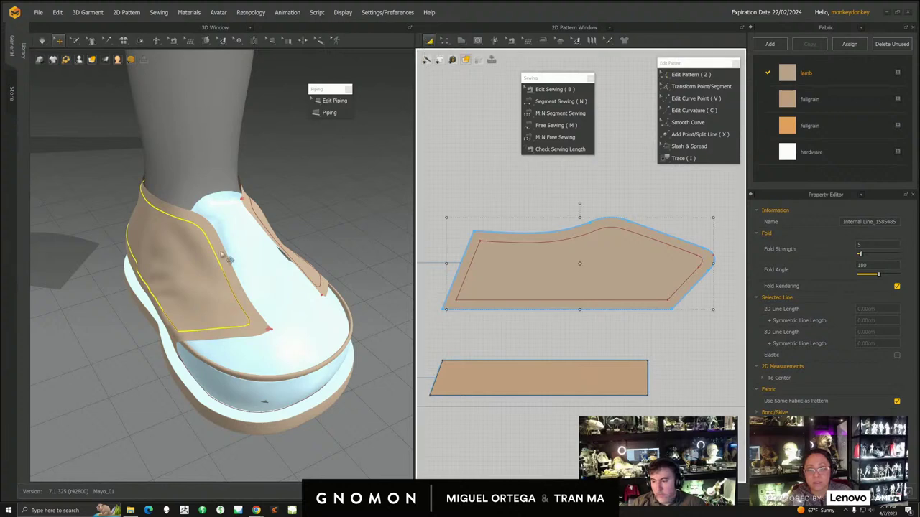
right_drag(251, 242, 294, 222)
scroll(594, 225, up, 1)
click(607, 228)
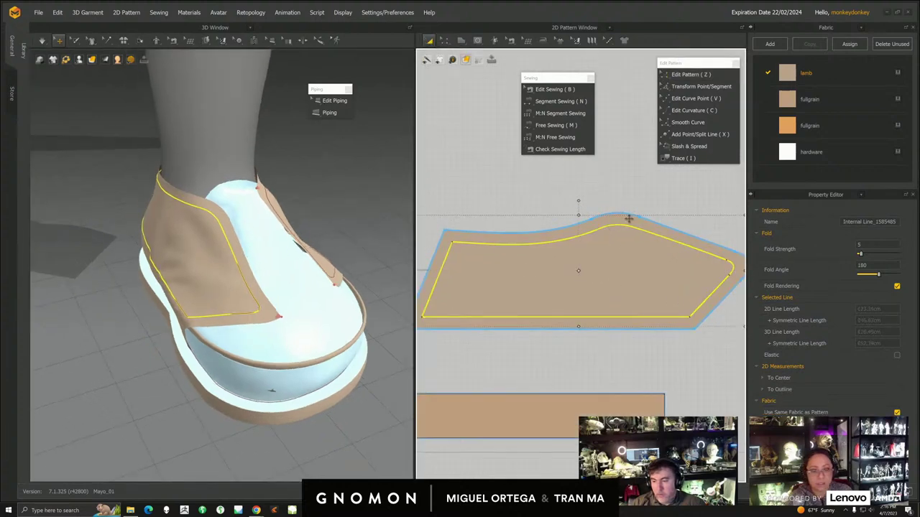
scroll(546, 281, down, 2)
scroll(577, 253, down, 2)
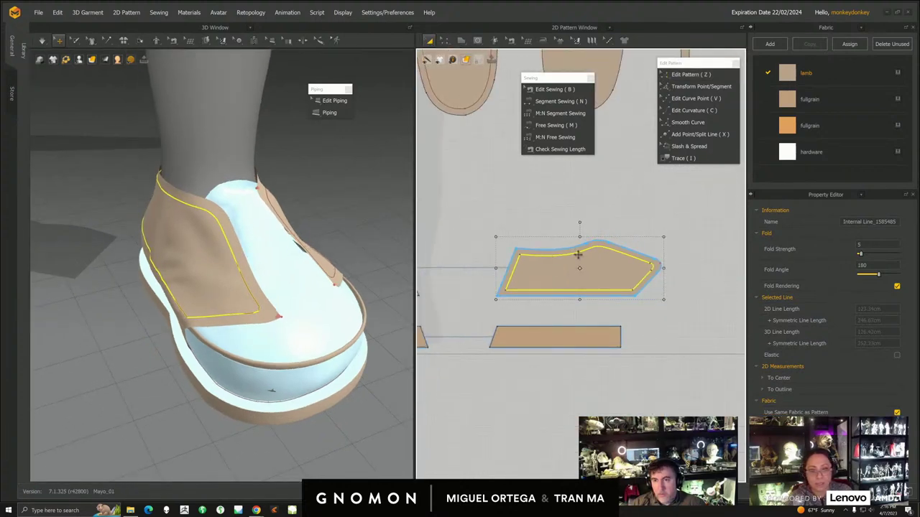
right_click(577, 253)
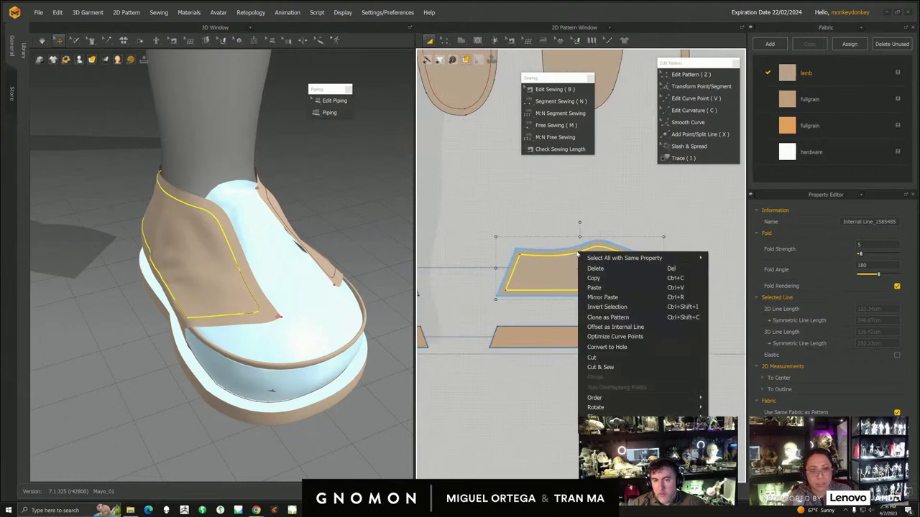
click(601, 368)
- Move the inner pieces cut from both side panels below the rectangular strips in the 2D layout
scroll(579, 258, down, 2)
drag(582, 256, 573, 321)
drag(499, 257, 506, 325)
- Select both side panel border pieces, start the simulation, and pull at the near panel's front tip
click(592, 247)
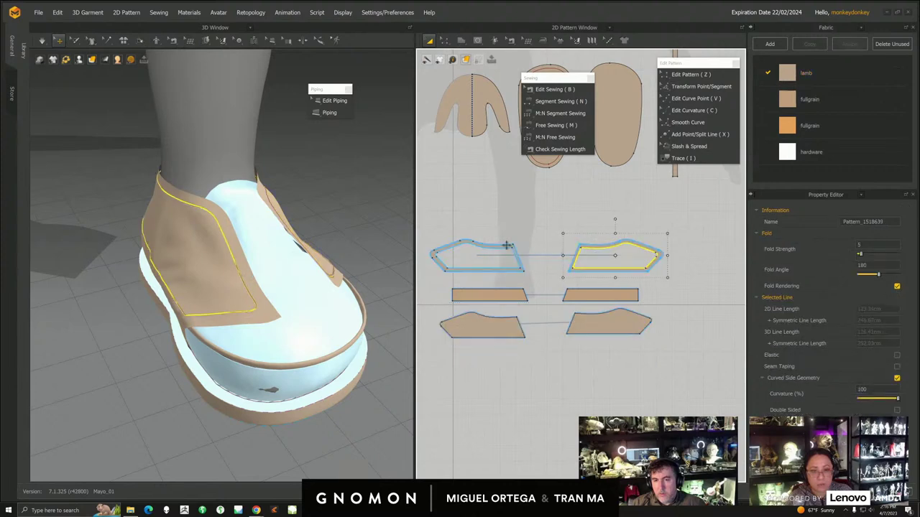
scroll(553, 278, up, 2)
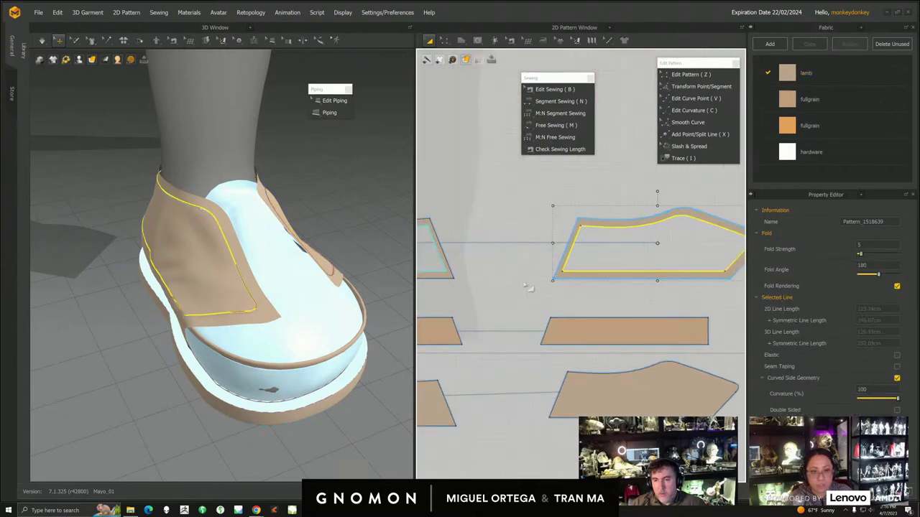
scroll(546, 305, down, 3)
drag(444, 229, 679, 283)
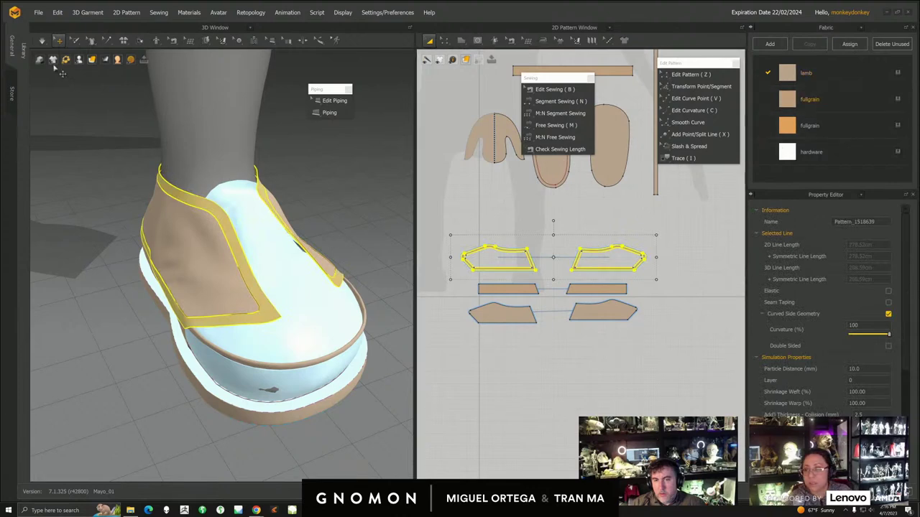
click(42, 41)
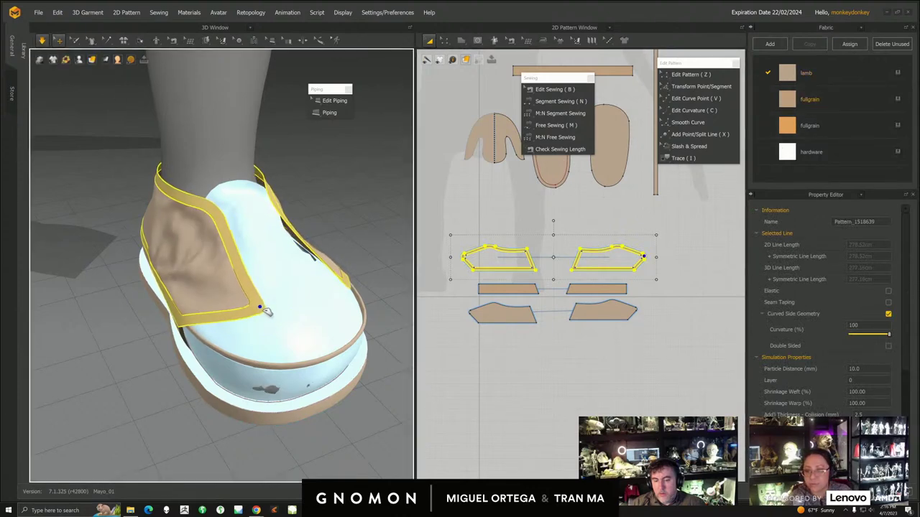
click(247, 321)
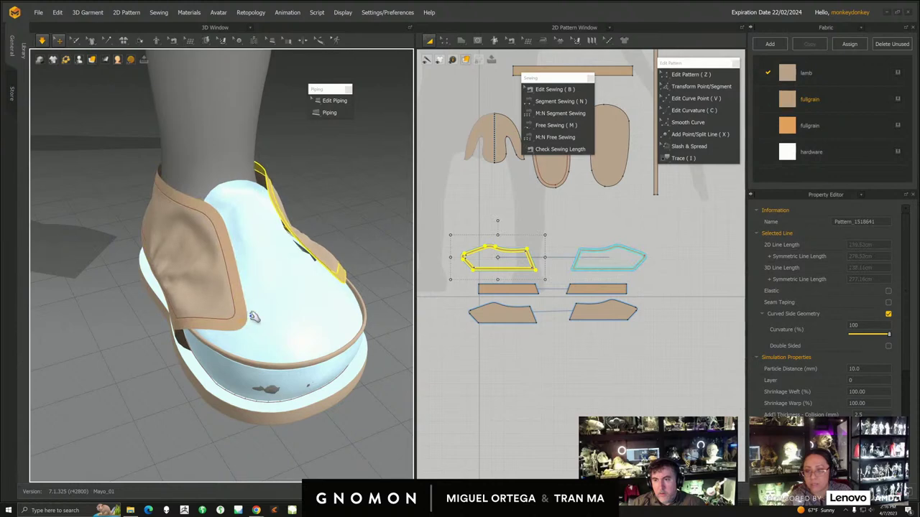
- Adjust the opposite side panel's front tip on the toe while the simulation runs
right_drag(298, 319, 262, 316)
middle_drag(263, 316, 177, 285)
click(276, 320)
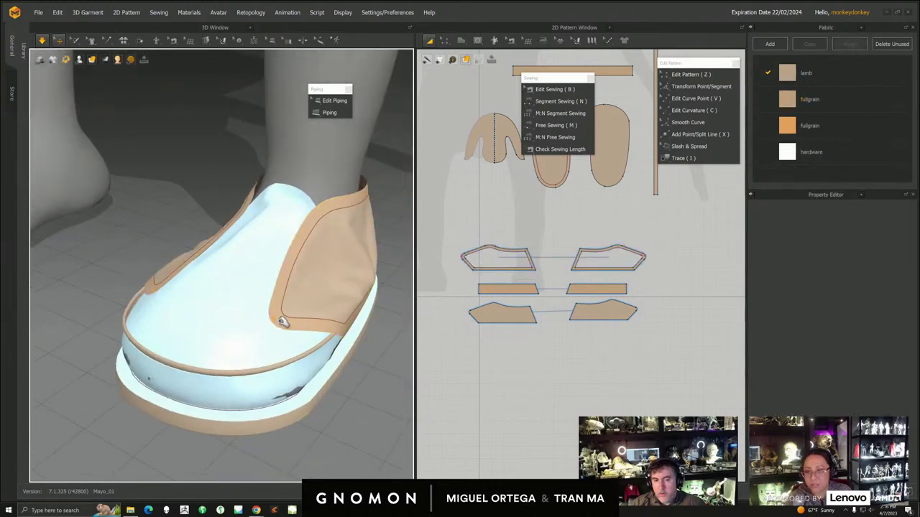
mouse_move(308, 283)
mouse_down()
mouse_move(284, 273)
mouse_move(306, 282)
mouse_up()
click(183, 368)
click(280, 318)
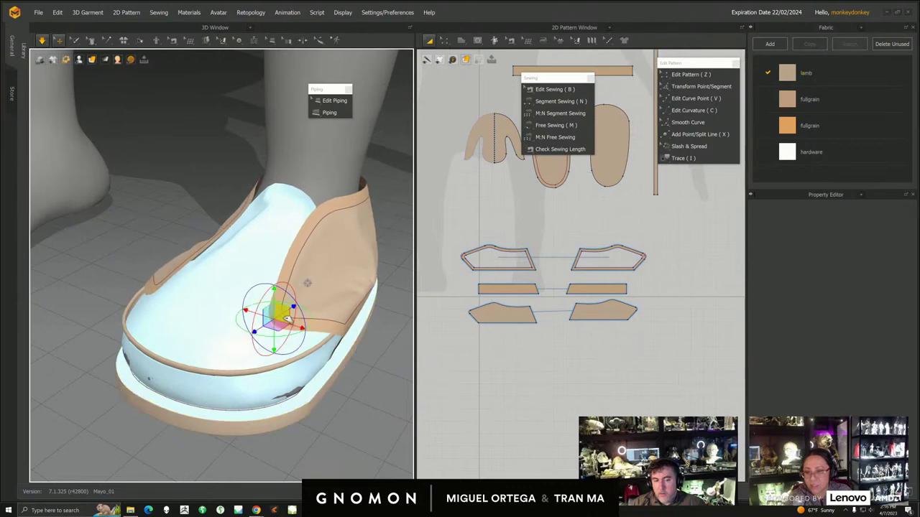
mouse_move(297, 326)
mouse_down()
mouse_move(277, 319)
mouse_move(288, 323)
mouse_up()
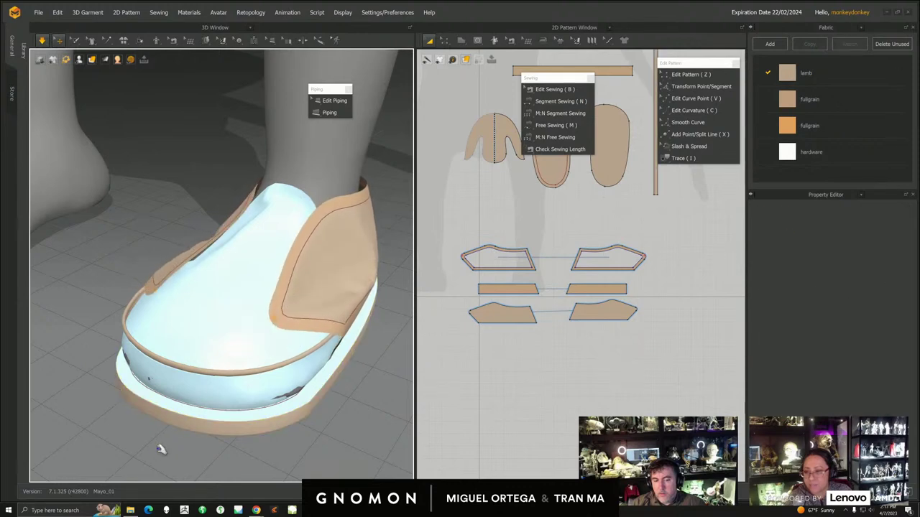
- Adjust the front tips of both side panels over the toe and stop the simulation
click(285, 321)
right_drag(194, 416, 272, 365)
click(171, 341)
right_drag(204, 303, 139, 280)
click(41, 41)
- Redo the pins at the side panels' front tips on the toe
click(376, 340)
click(295, 295)
click(352, 365)
click(295, 296)
key(Delete)
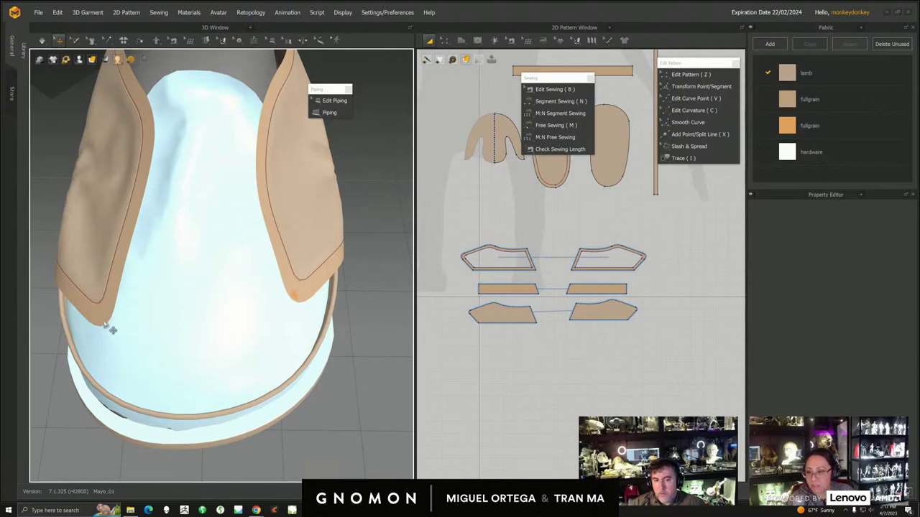
- Run the simulation while moving both pinned front tips inward over the toe, then stop it and clear the selection
click(42, 40)
click(294, 296)
drag(322, 296, 296, 296)
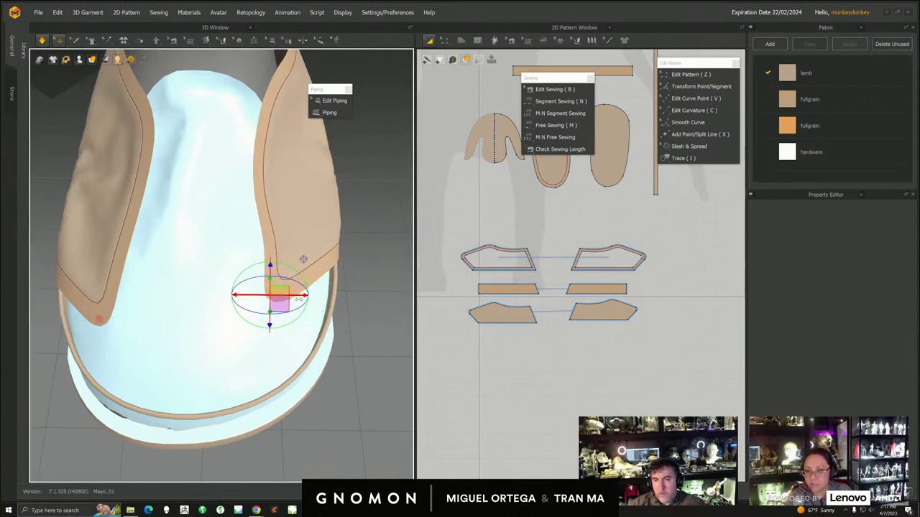
click(100, 320)
drag(129, 322, 163, 322)
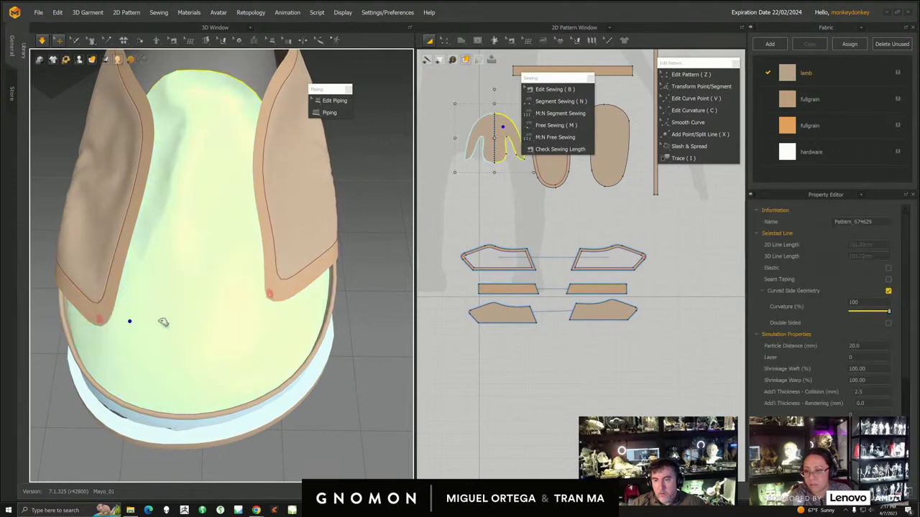
click(103, 321)
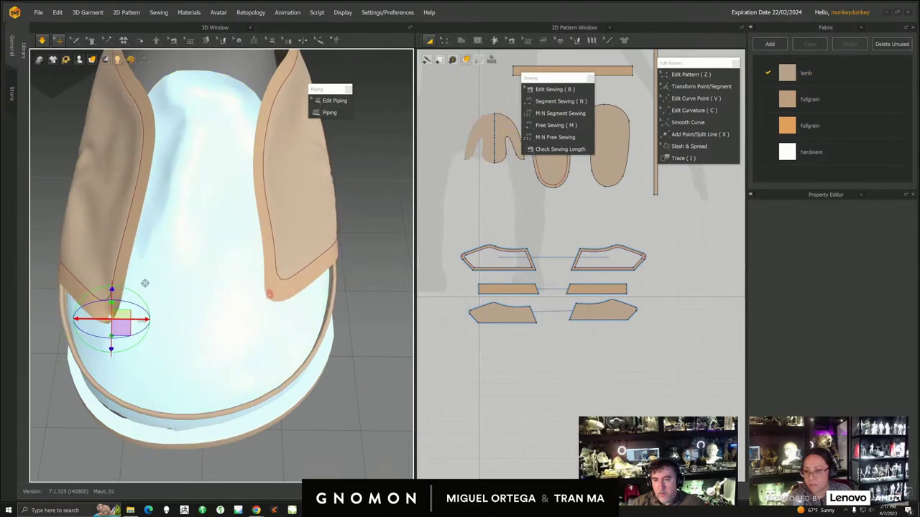
right_drag(141, 284, 290, 228)
scroll(285, 307, down, 5)
right_drag(285, 307, 330, 233)
click(41, 41)
middle_drag(246, 247, 254, 229)
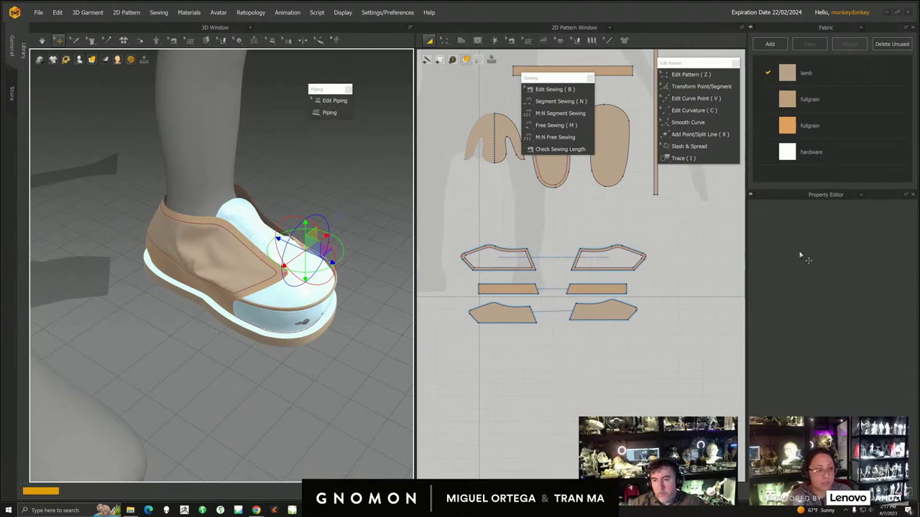
click(326, 181)
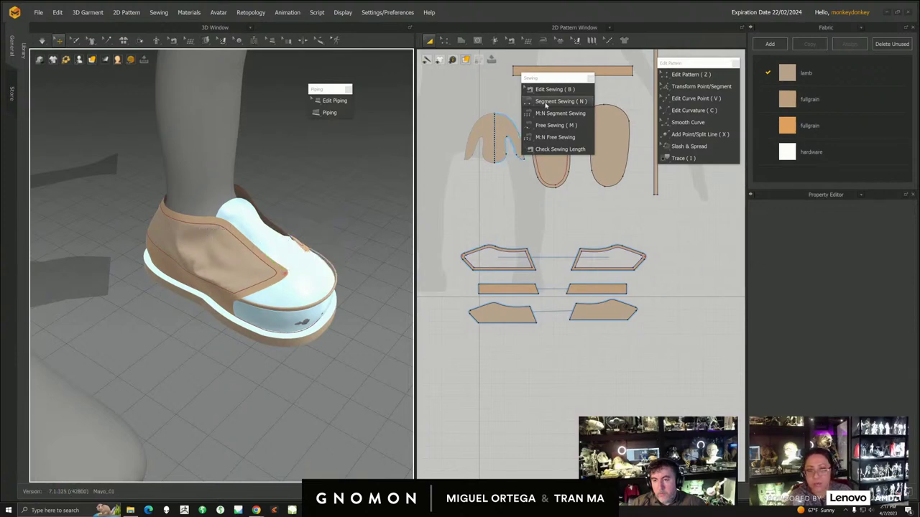
- Examine the near inner panel and locate its upper-edge and front-edge points on the 2D pattern for a diagonal line
middle_drag(294, 262, 328, 269)
scroll(328, 269, up, 3)
middle_drag(510, 291, 490, 310)
scroll(489, 310, up, 2)
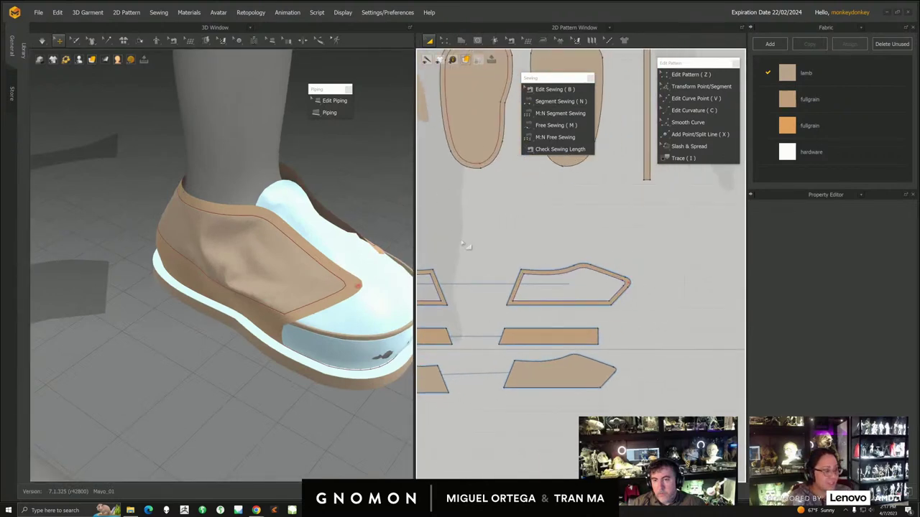
scroll(549, 296, down, 2)
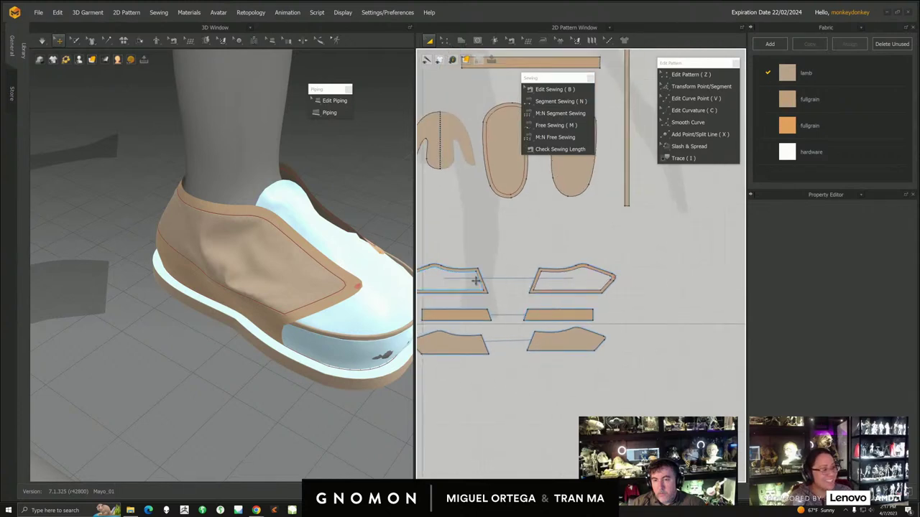
scroll(505, 276, up, 2)
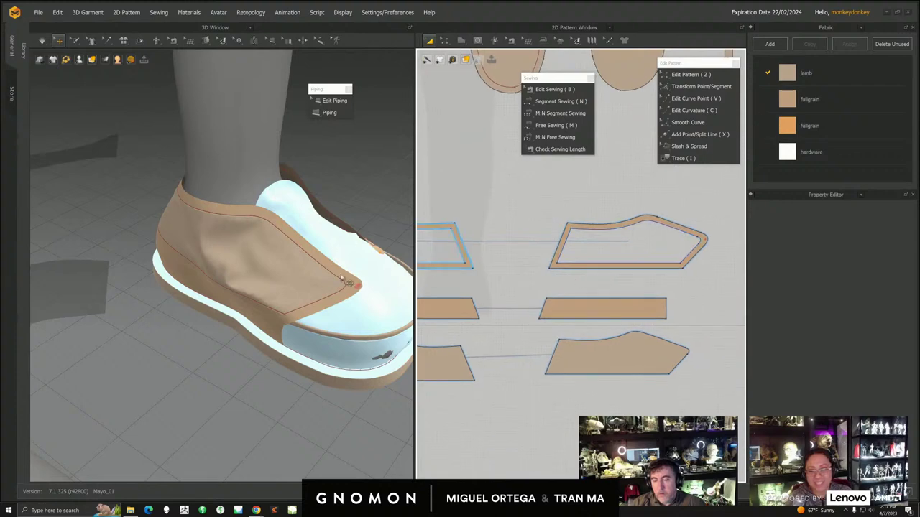
scroll(237, 230, up, 3)
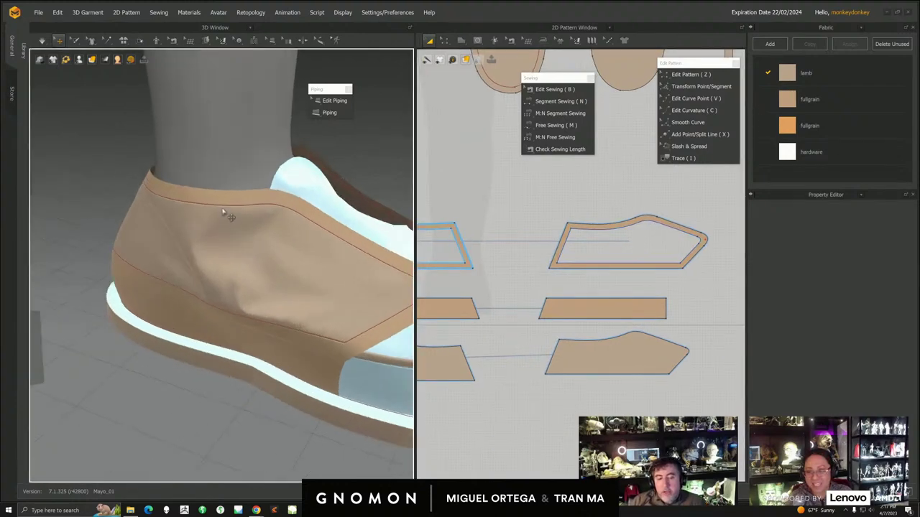
click(220, 208)
right_drag(293, 277, 346, 301)
click(341, 298)
click(193, 198)
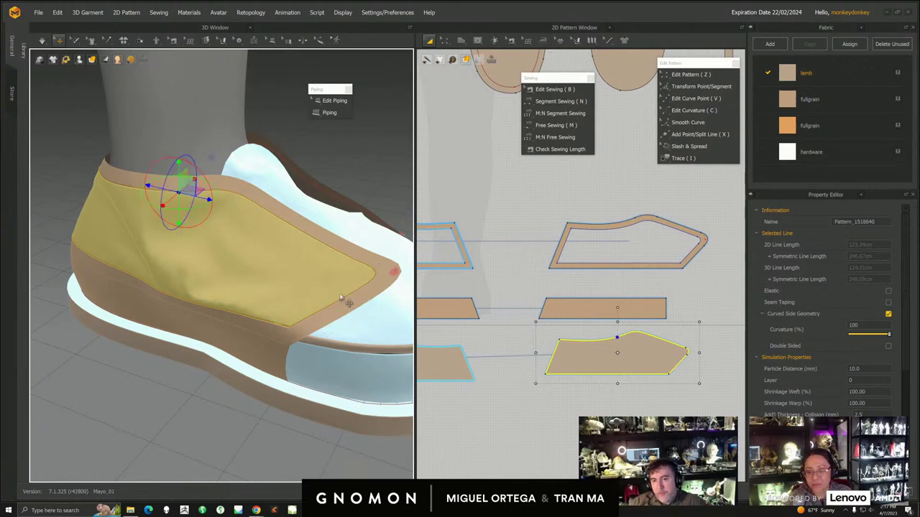
key(ctrl+z)
click(342, 300)
click(185, 196)
click(181, 196)
click(339, 300)
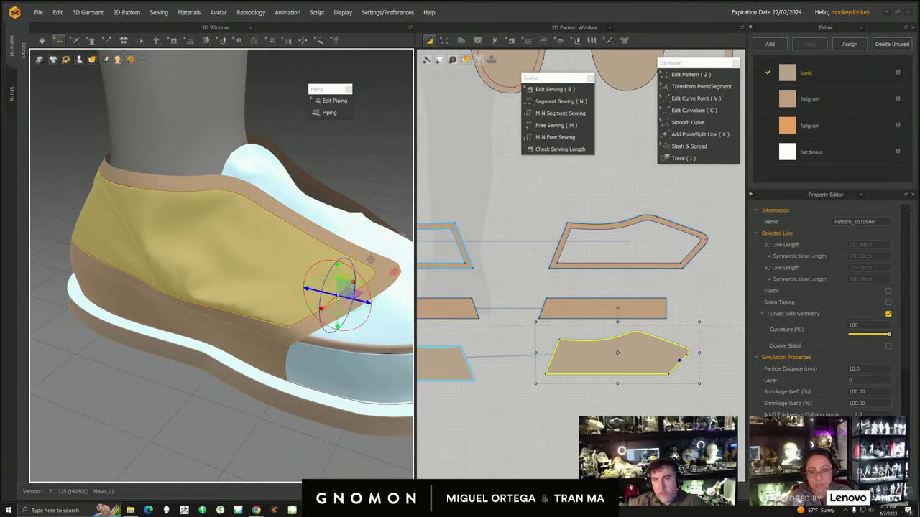
- Try a straight diagonal internal line across the inner panel from its curved upper edge to its slanted front edge
scroll(695, 368, up, 6)
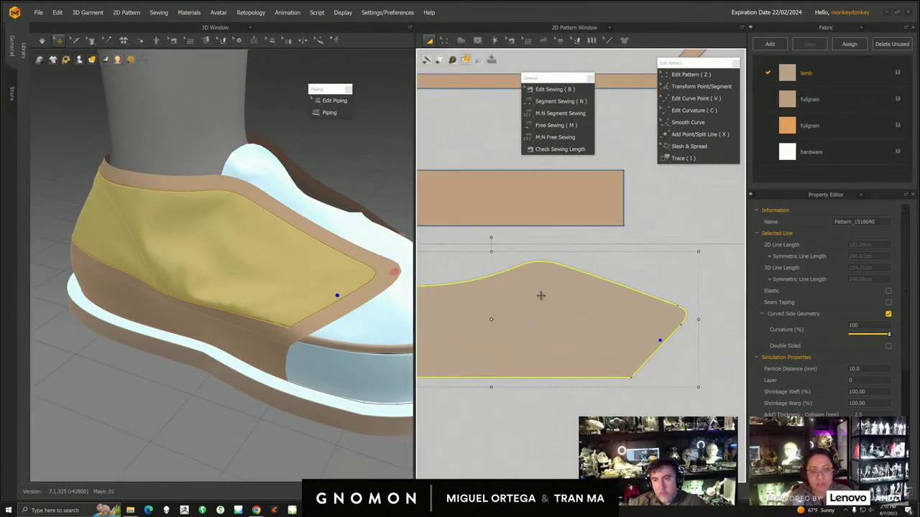
middle_drag(470, 249, 473, 230)
click(480, 43)
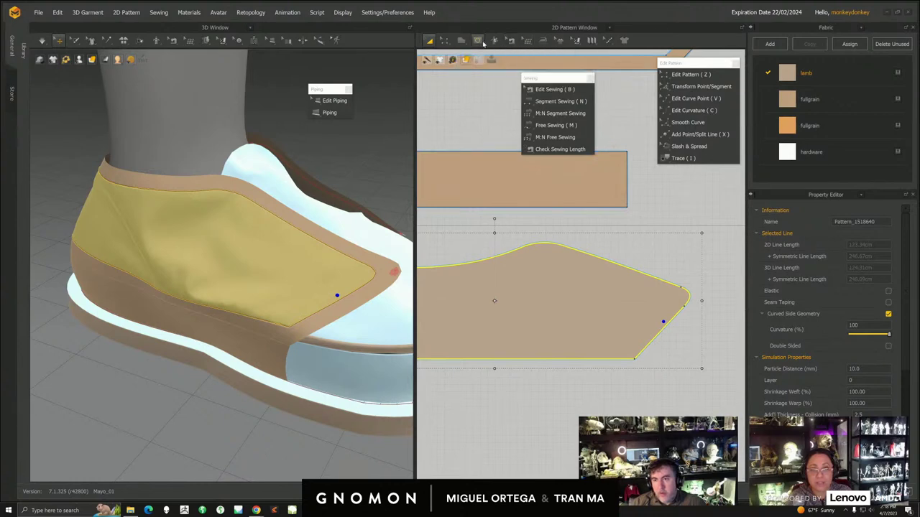
mouse_move(480, 45)
click(507, 61)
click(500, 255)
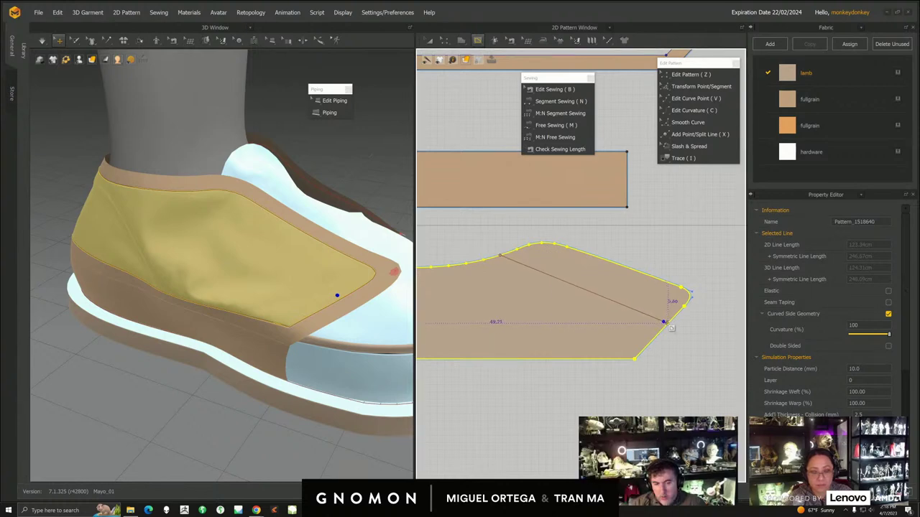
double_click(667, 322)
right_drag(284, 338, 323, 338)
- Undo the trial diagonal and redraw a straight internal line about 26 cm long from the inner panel's curved upper edge to its slanted front edge
key(ctrl+z)
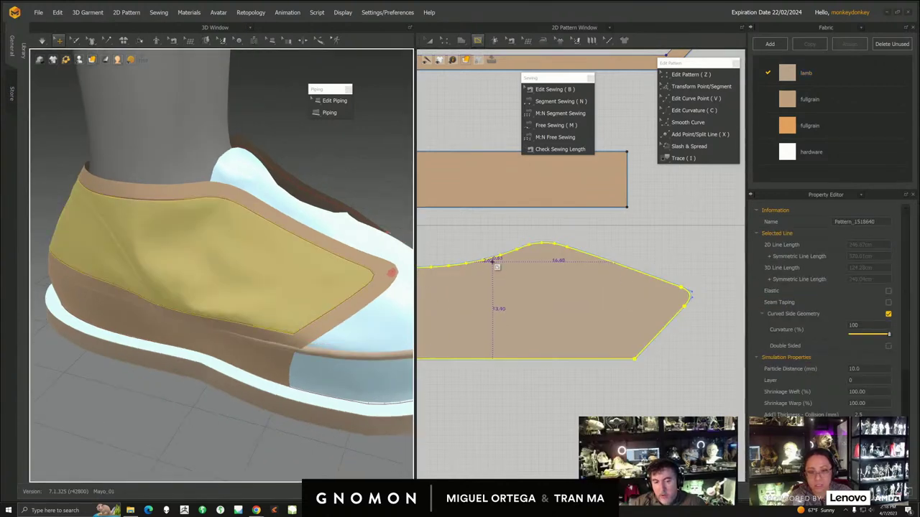
click(493, 259)
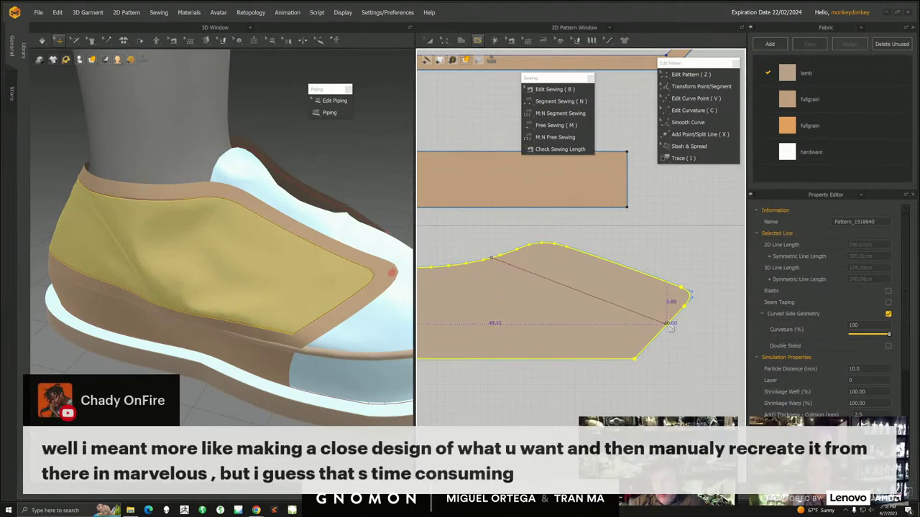
double_click(666, 324)
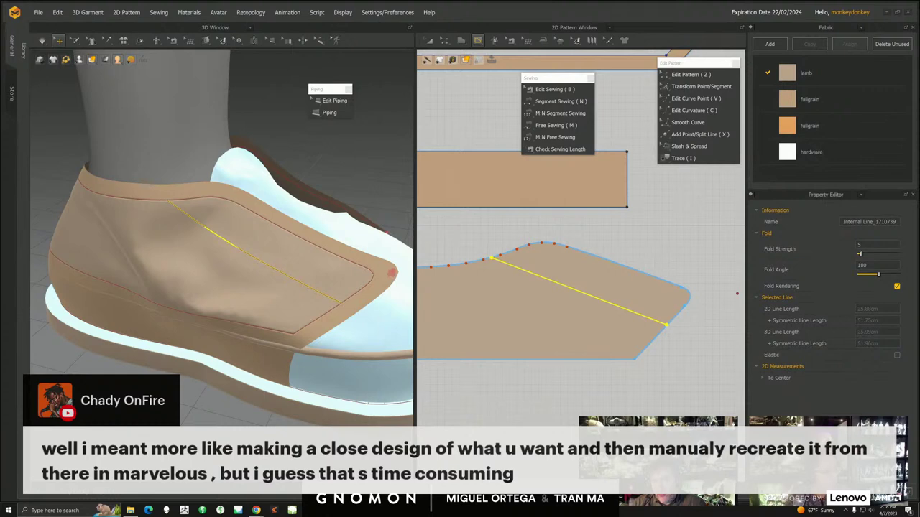
- Adjust the diagonal line's front end point so it sits on the panel's slanted front edge
scroll(611, 417, up, 4)
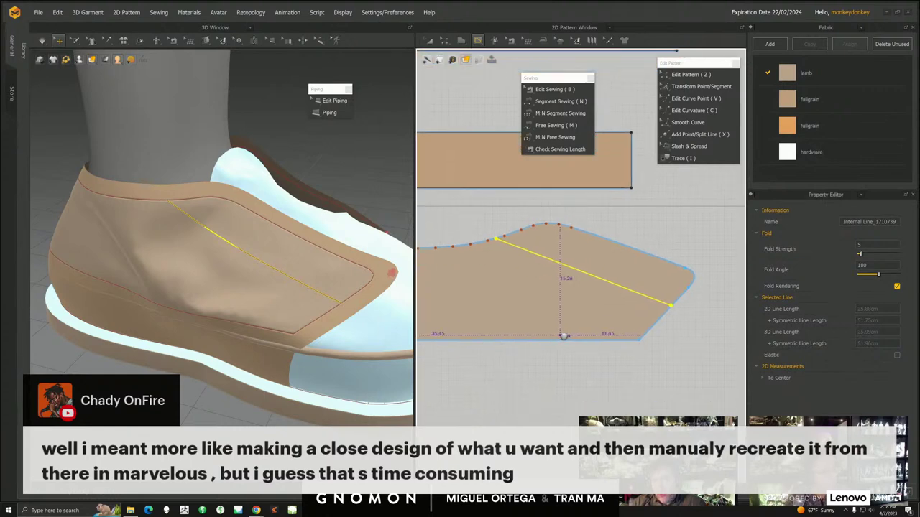
scroll(618, 374, up, 3)
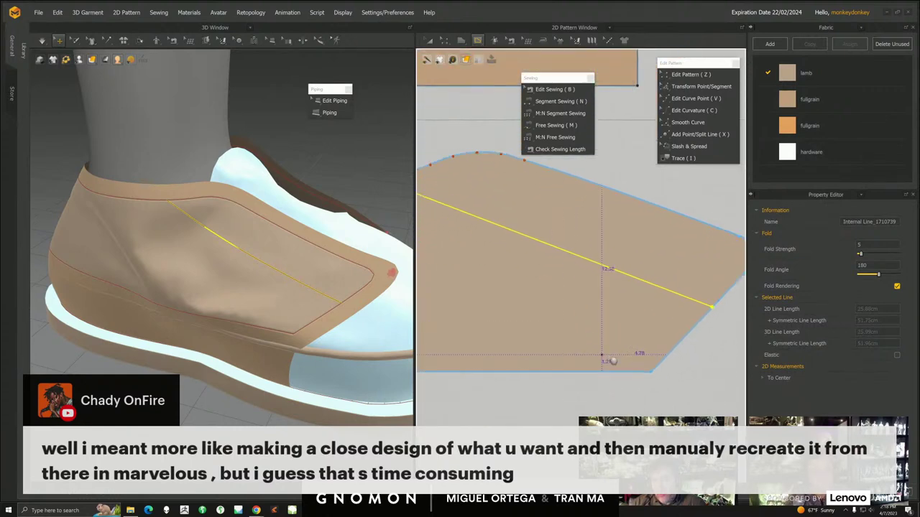
click(444, 42)
middle_drag(621, 373, 415, 302)
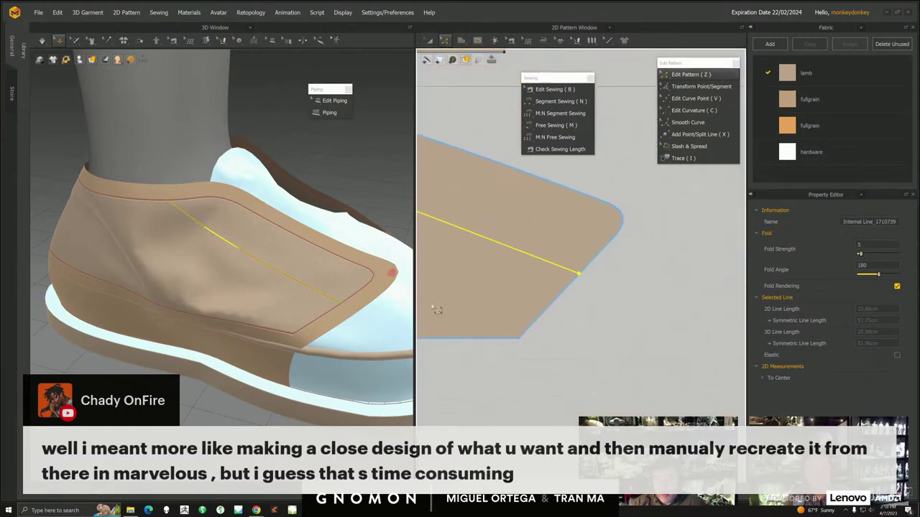
scroll(621, 374, up, 3)
click(579, 294)
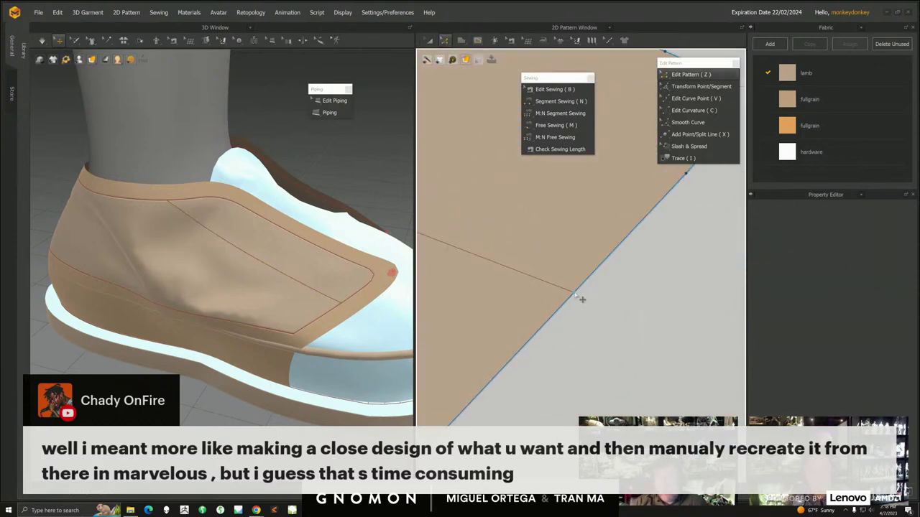
click(574, 295)
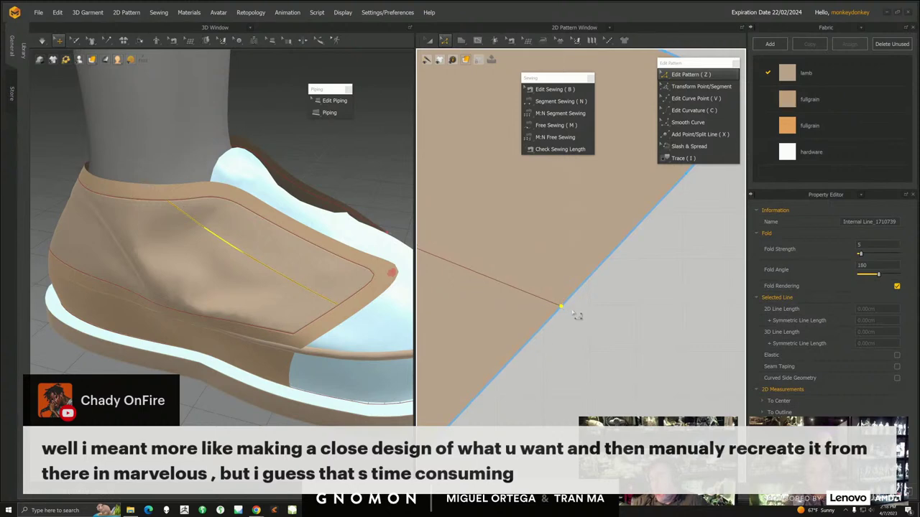
- Shift the diagonal line's upper end point slightly toward the heel, keeping it on the panel's curved upper edge
scroll(526, 292, down, 2)
scroll(526, 293, down, 3)
middle_drag(524, 317, 566, 308)
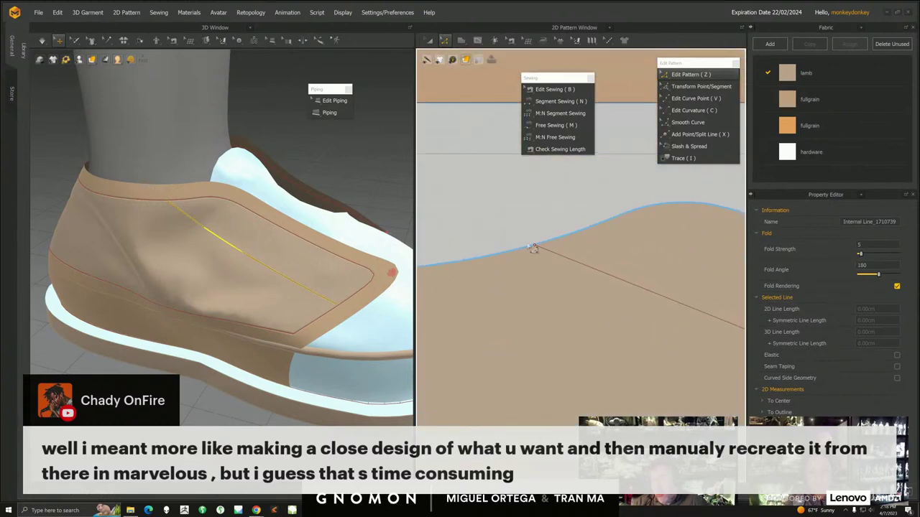
drag(535, 246, 522, 249)
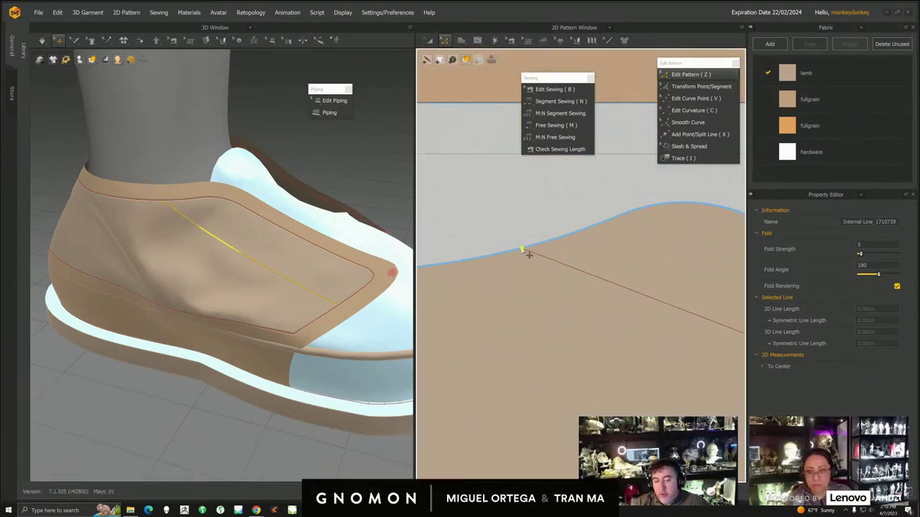
scroll(503, 280, down, 3)
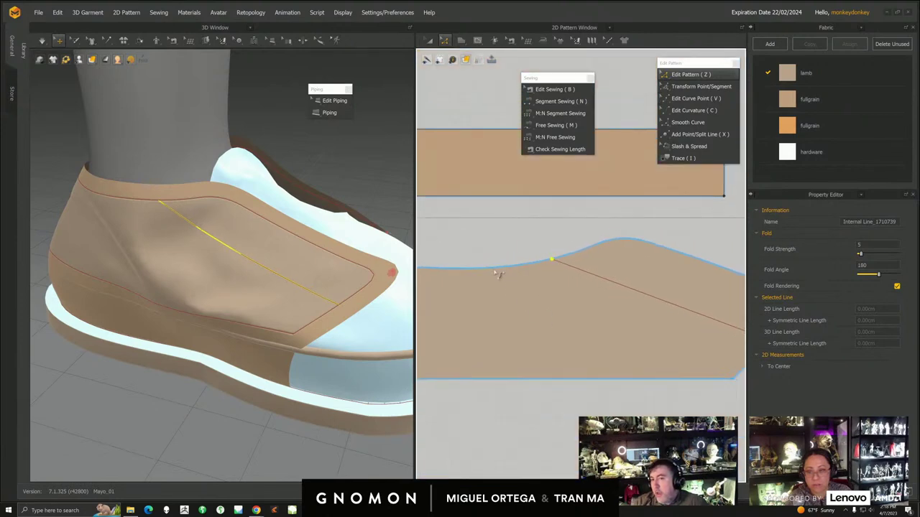
middle_drag(503, 290, 435, 273)
scroll(554, 263, up, 4)
middle_drag(553, 309, 647, 313)
scroll(520, 245, up, 1)
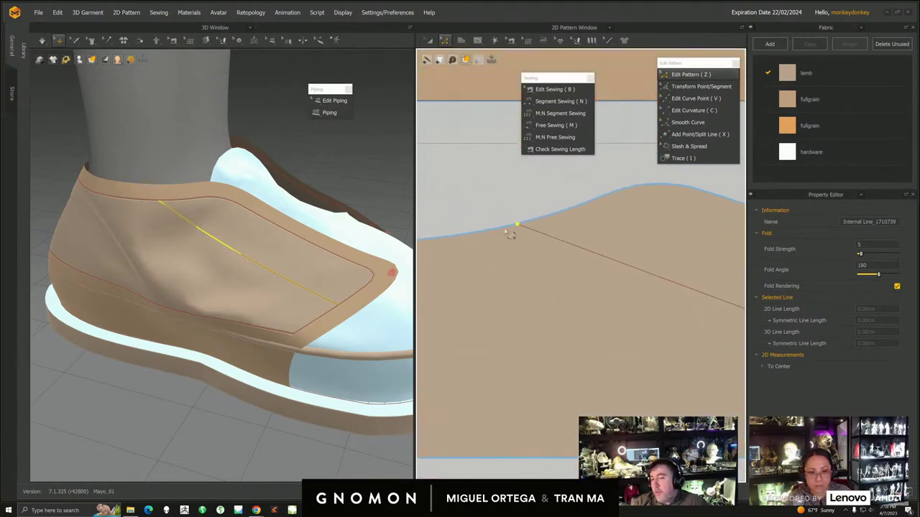
scroll(558, 285, down, 3)
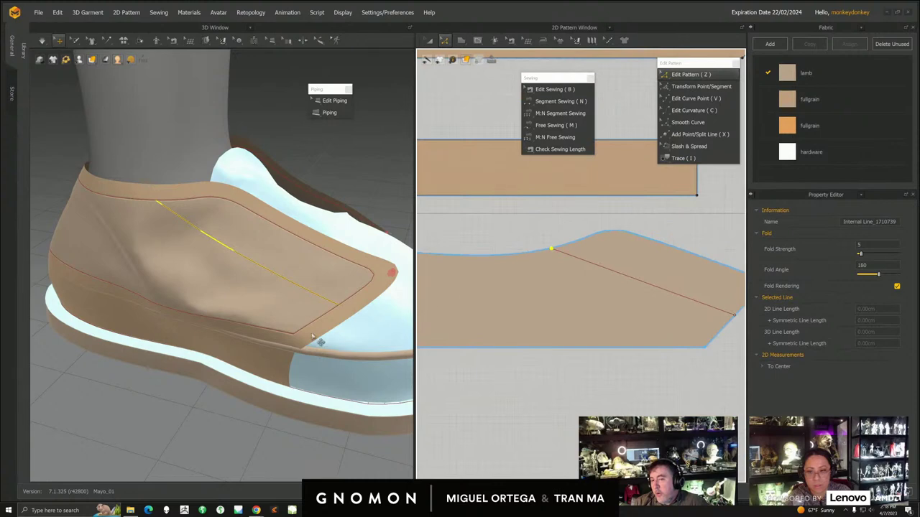
- Examine the diagonal line on the 3D shoe and compare it with the eyelet strip in the reference photo
scroll(337, 339, down, 2)
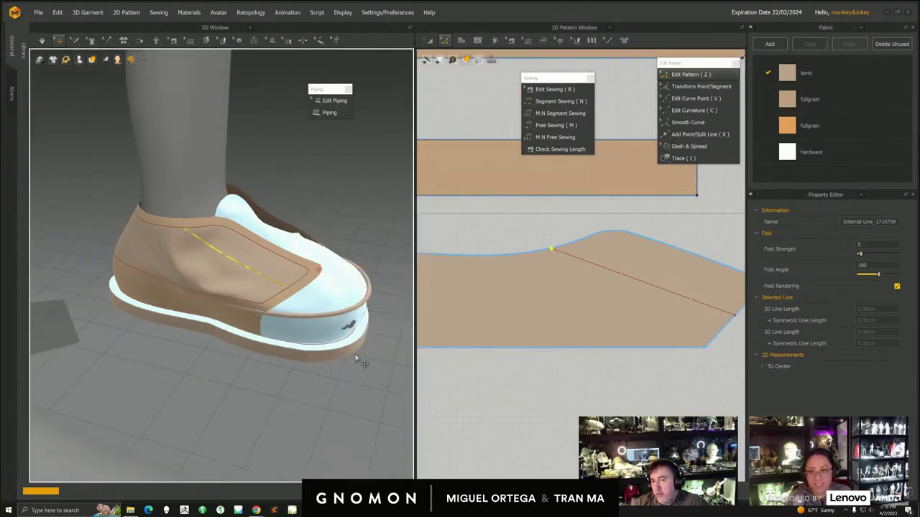
right_drag(350, 372, 332, 296)
scroll(325, 355, up, 2)
scroll(335, 301, up, 3)
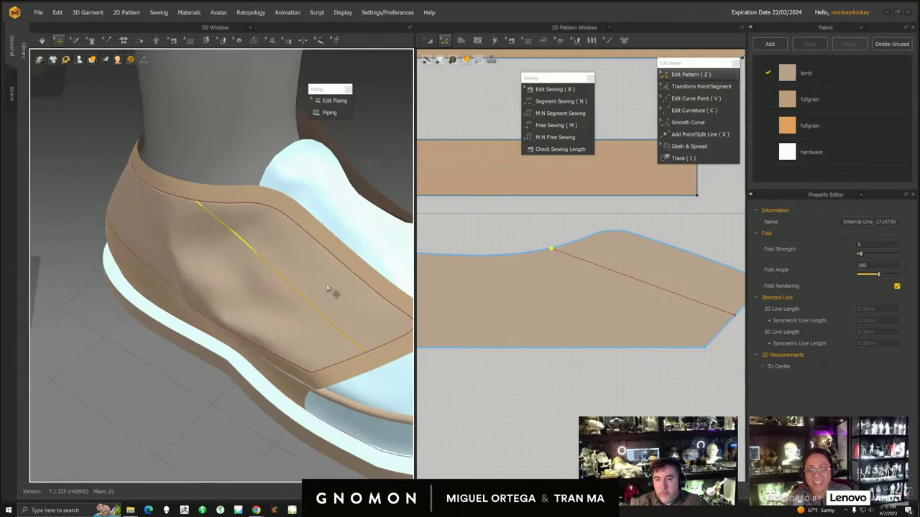
middle_drag(650, 315, 548, 303)
key(alt+Tab)
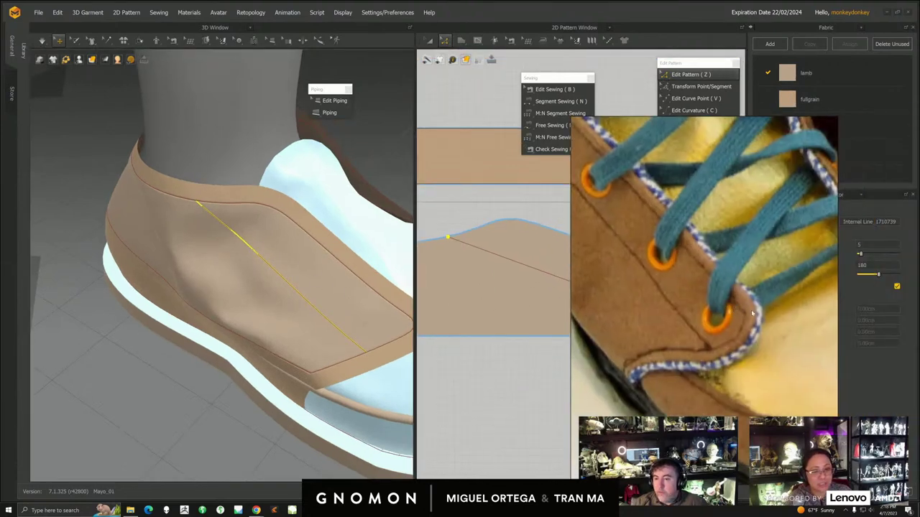
scroll(600, 305, up, 2)
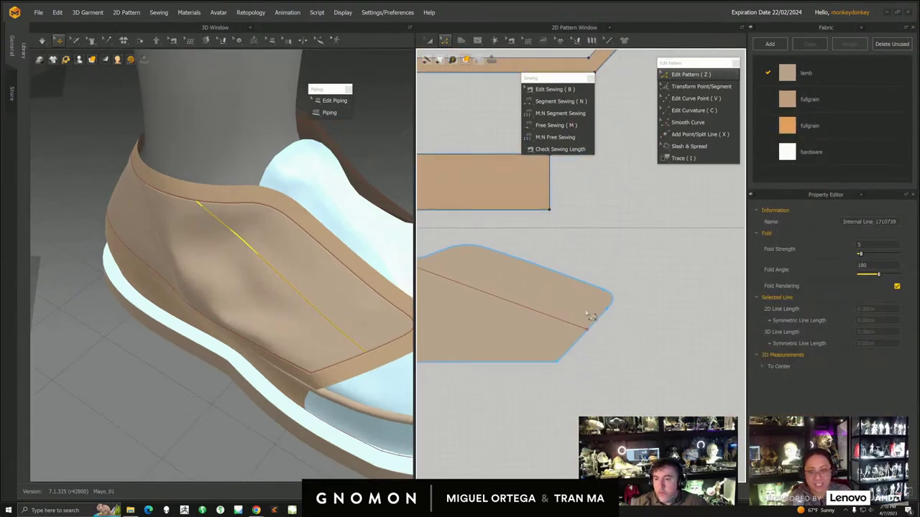
scroll(600, 309, up, 3)
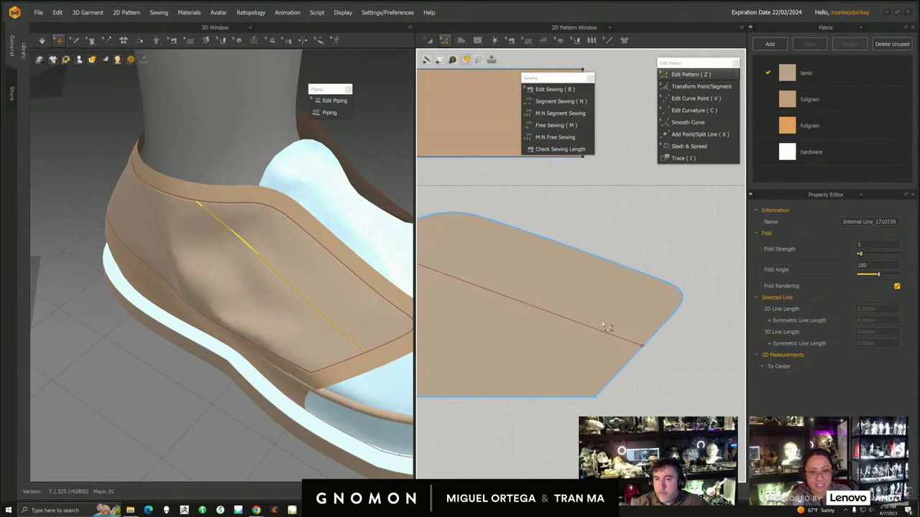
- Draw an internal circle about 11 cm in circumference near the panel's front tip, between the diagonal line and the upper edge
click(478, 41)
click(502, 84)
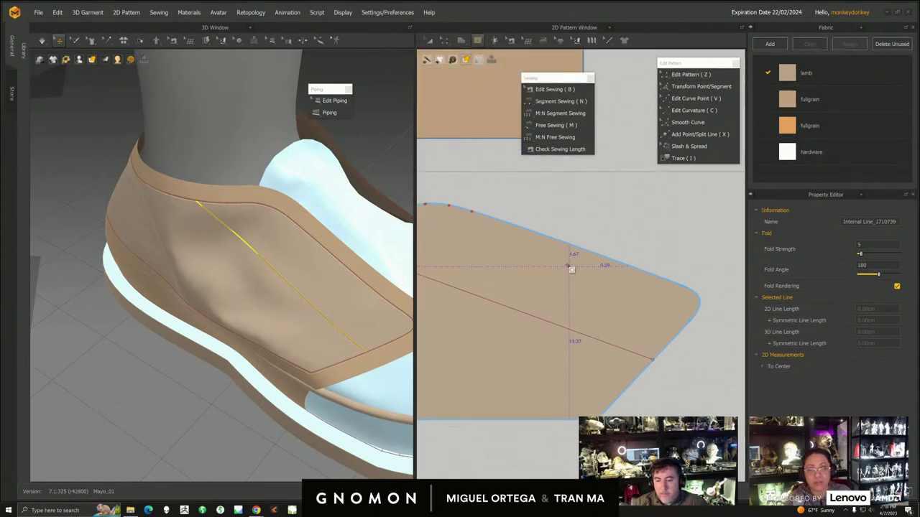
scroll(568, 259, up, 3)
scroll(543, 256, down, 3)
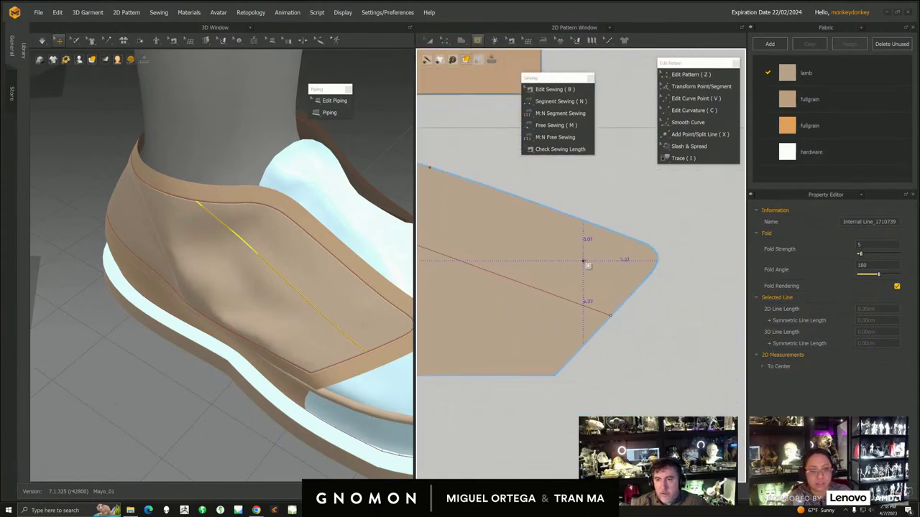
shift+drag(573, 253, 625, 290)
- Reposition the circle at the front of the strip above the diagonal line as the first eyelet
key(z)
drag(594, 261, 584, 248)
middle_drag(568, 248, 597, 251)
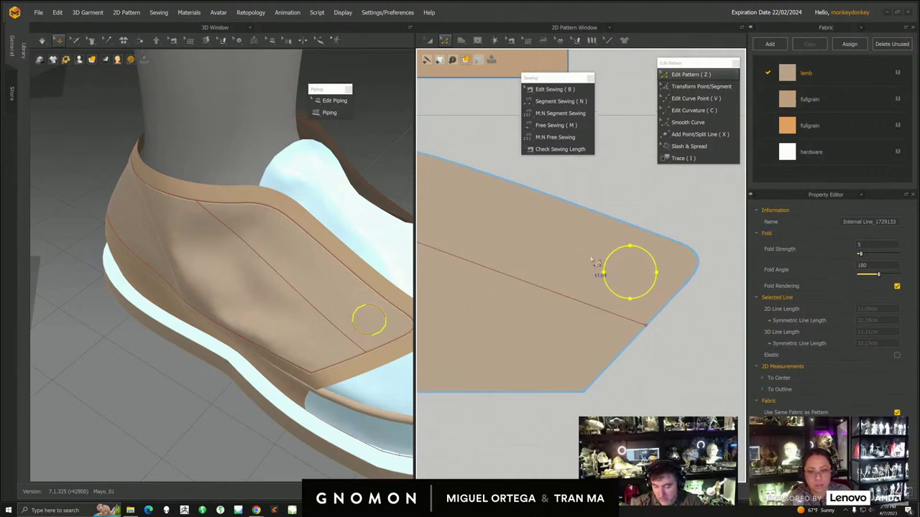
drag(620, 256, 602, 252)
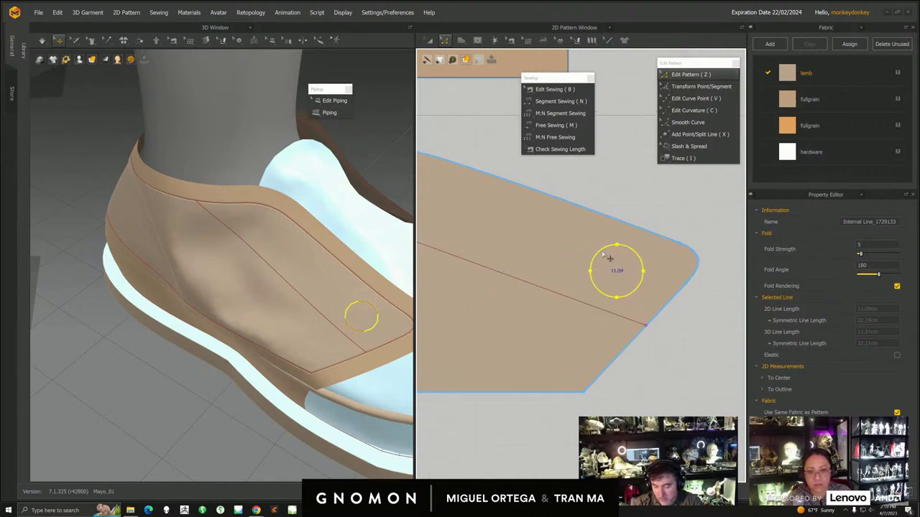
scroll(602, 253, down, 2)
middle_drag(593, 256, 617, 260)
- Place two copies of the eyelet circle toward the heel to make a row of three along the strip
drag(636, 273, 562, 252)
click(555, 247)
middle_drag(554, 247, 569, 264)
drag(578, 246, 578, 244)
key(ctrl+c)
key(ctrl+v)
click(493, 242)
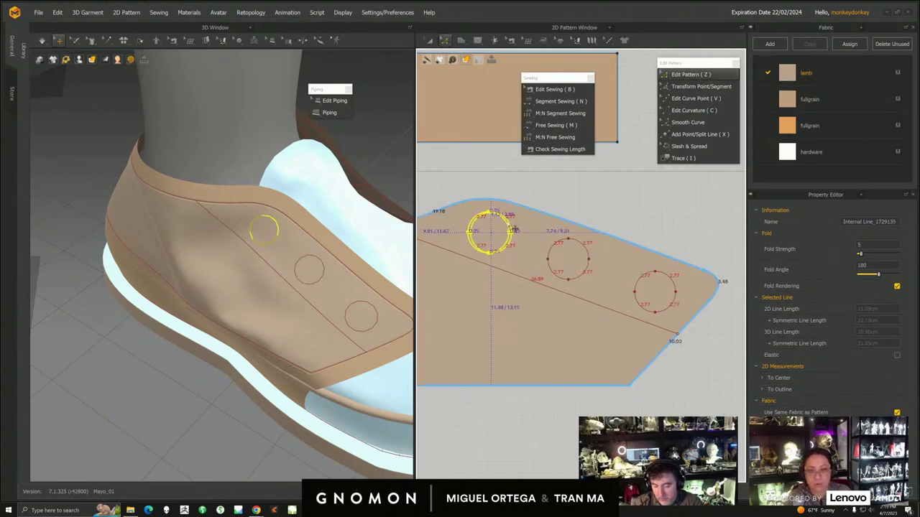
- Move the middle and front eyelet circles slightly forward to even out the spacing of the row
click(588, 253)
drag(583, 249, 587, 250)
click(676, 286)
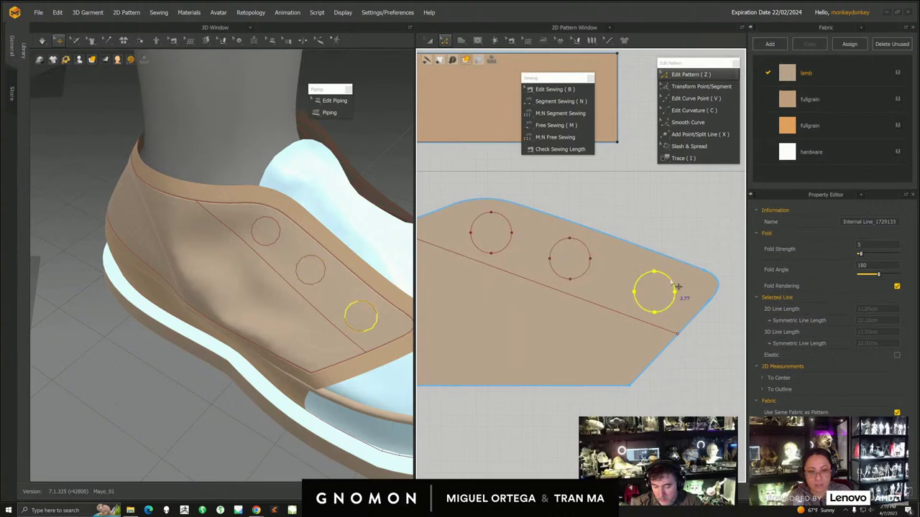
drag(672, 286, 677, 285)
click(586, 249)
click(589, 250)
drag(589, 250, 595, 255)
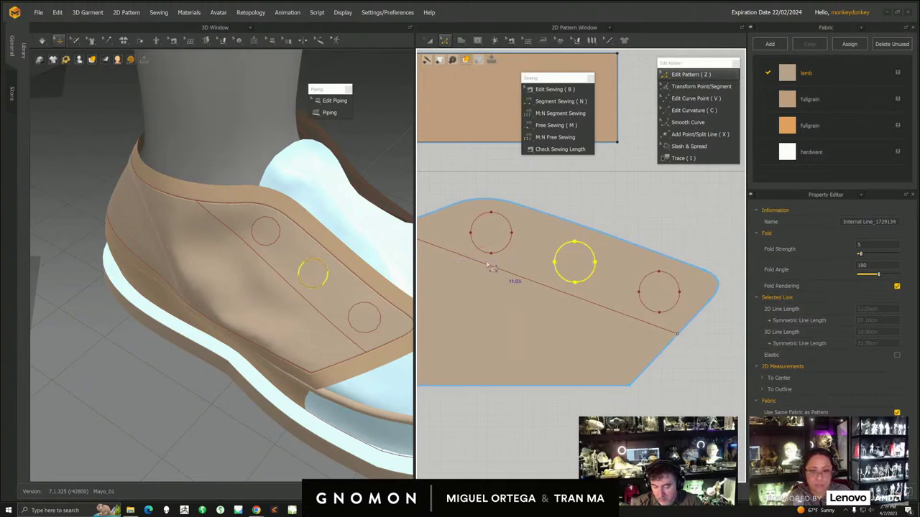
- Examine the eyelet circles on both side panels of the 3D shoe from the side and the front
right_drag(282, 294, 273, 290)
scroll(281, 315, down, 8)
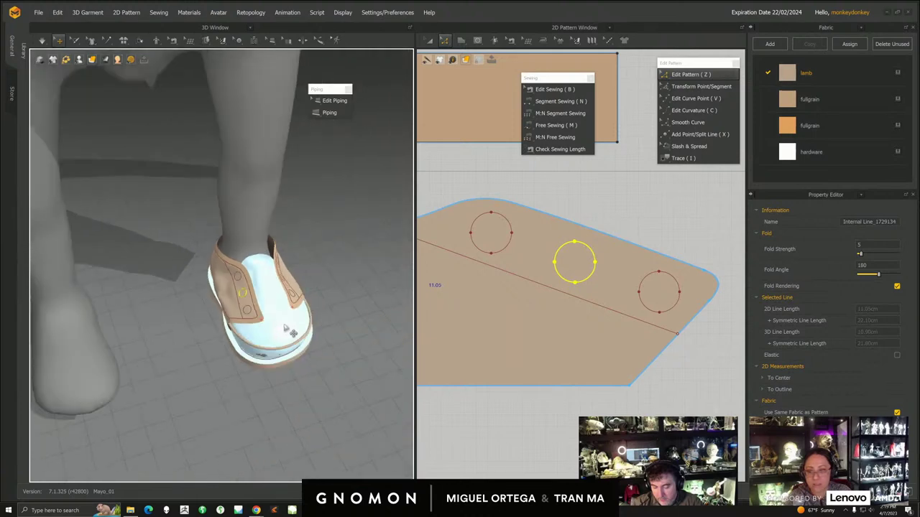
right_drag(286, 329, 306, 331)
scroll(305, 331, up, 4)
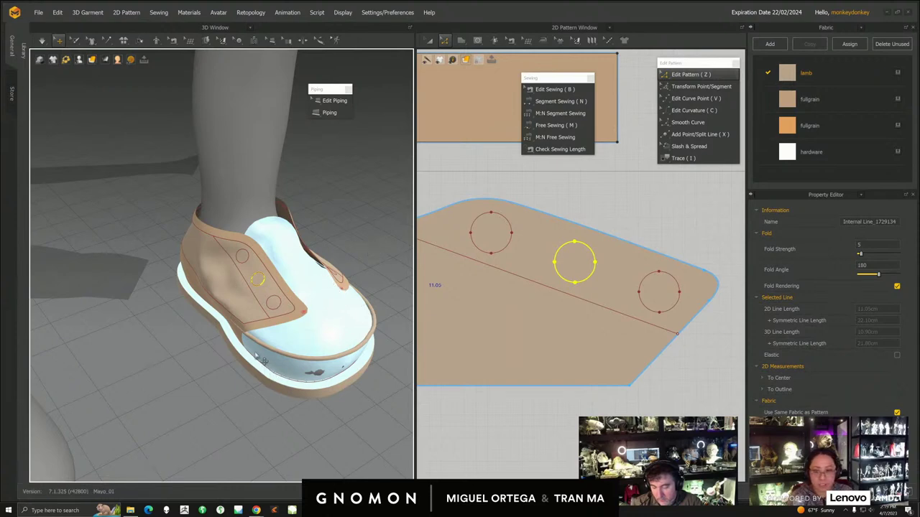
right_drag(305, 331, 278, 328)
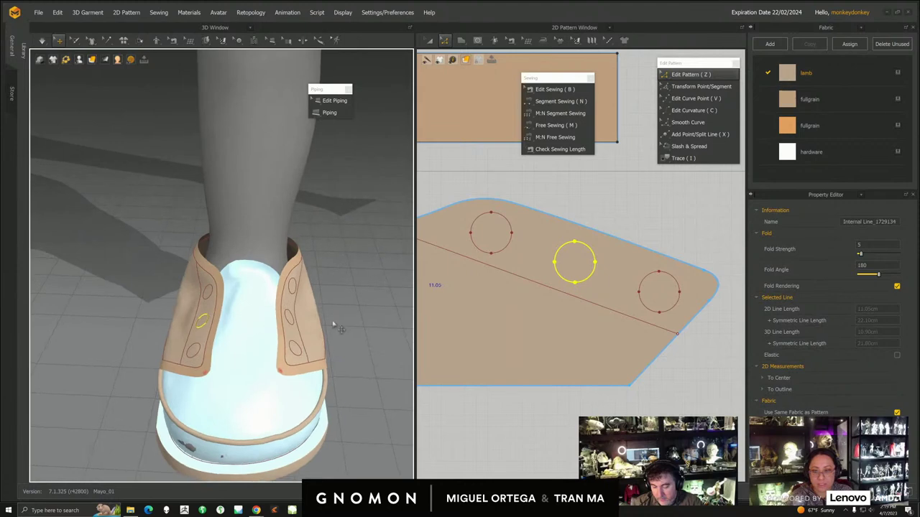
scroll(528, 303, down, 2)
- Nudge the eyelet circle nearest the heel to line it up with the other two along the strip
scroll(528, 302, up, 3)
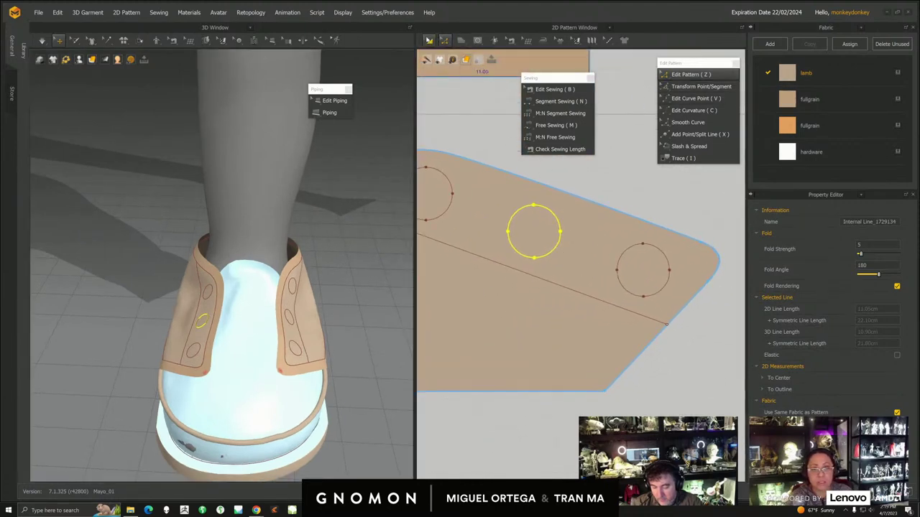
click(429, 41)
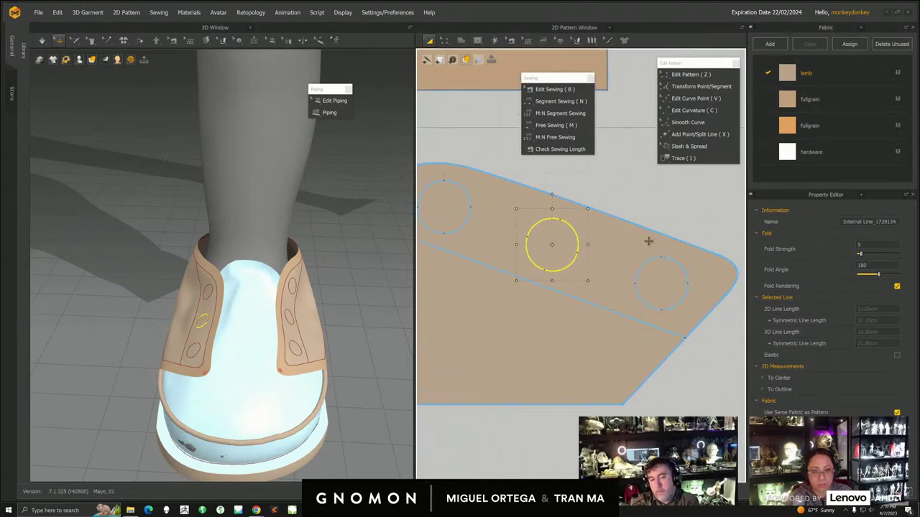
click(677, 261)
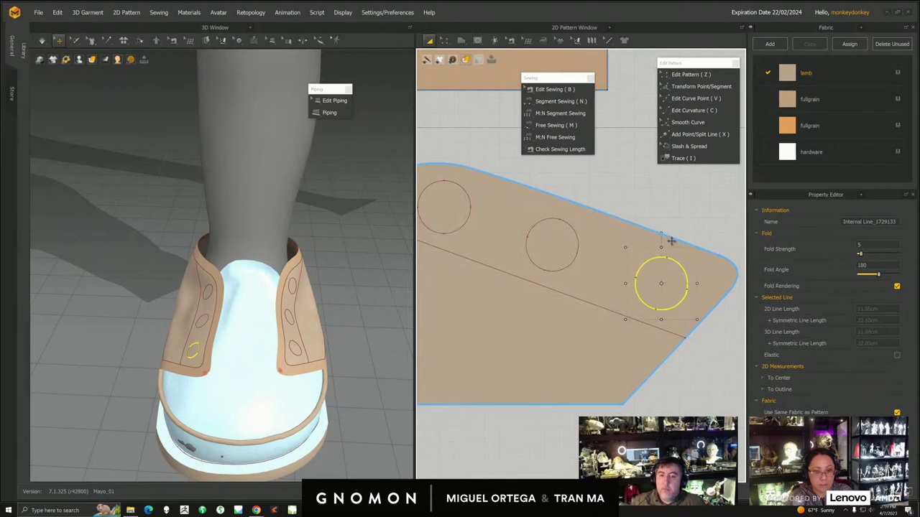
middle_drag(578, 259, 623, 273)
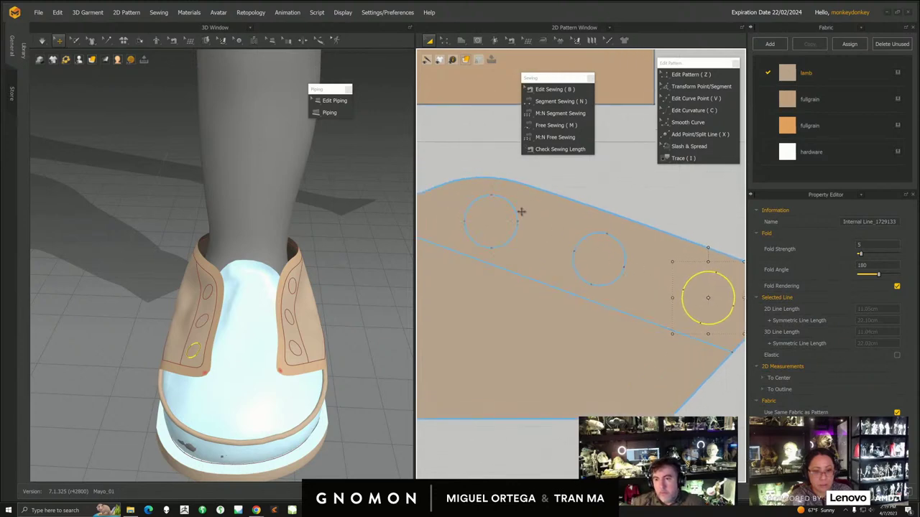
click(511, 204)
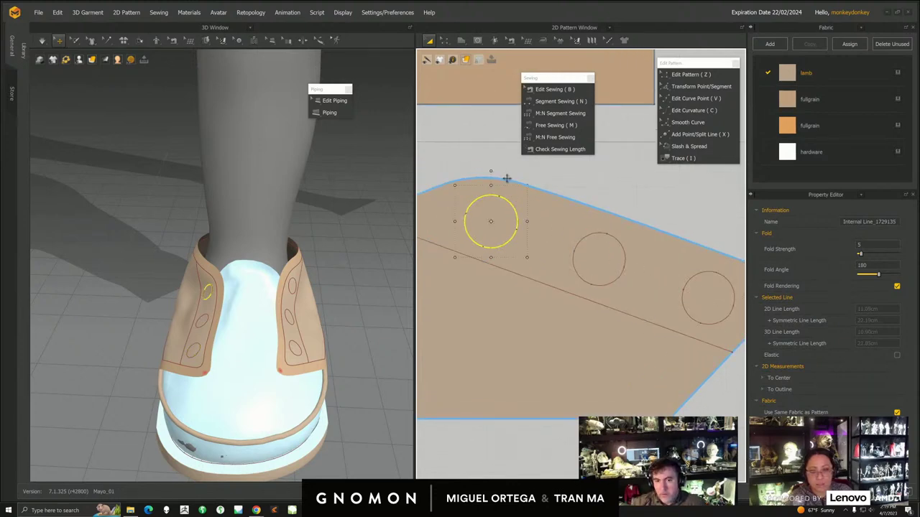
drag(502, 211, 504, 209)
middle_drag(574, 263, 546, 251)
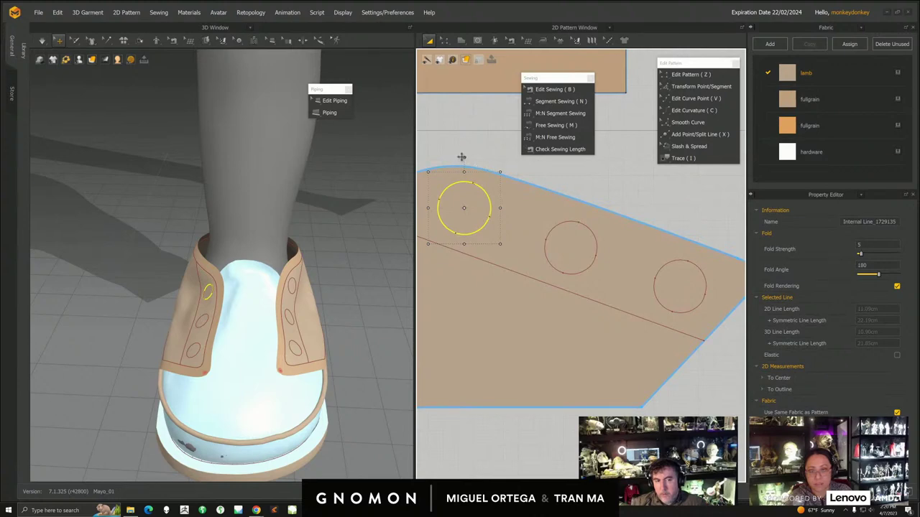
scroll(525, 263, down, 2)
middle_drag(525, 262, 554, 252)
right_drag(240, 330, 291, 307)
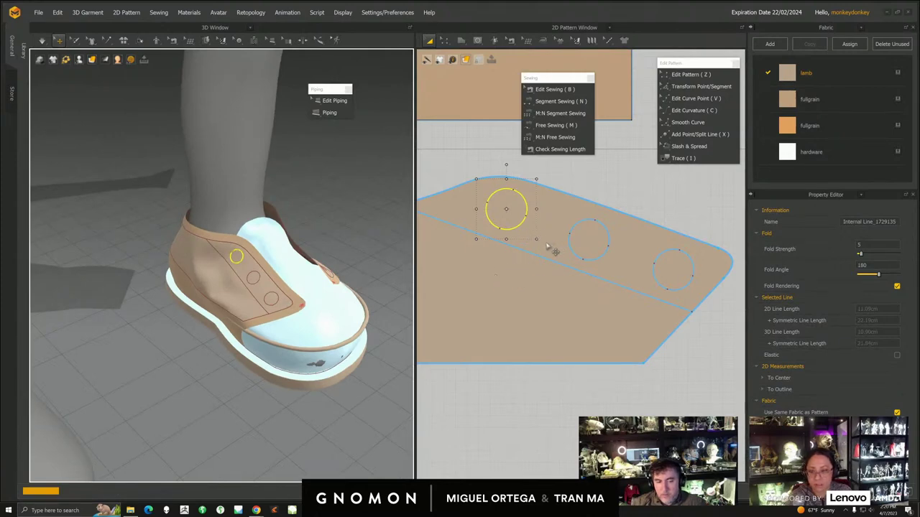
- Cut the three eyelet circles out of the side panel as separate disc pieces
middle_drag(676, 169, 585, 243)
shift+click(510, 297)
shift+click(581, 323)
right_drag(557, 327, 589, 277)
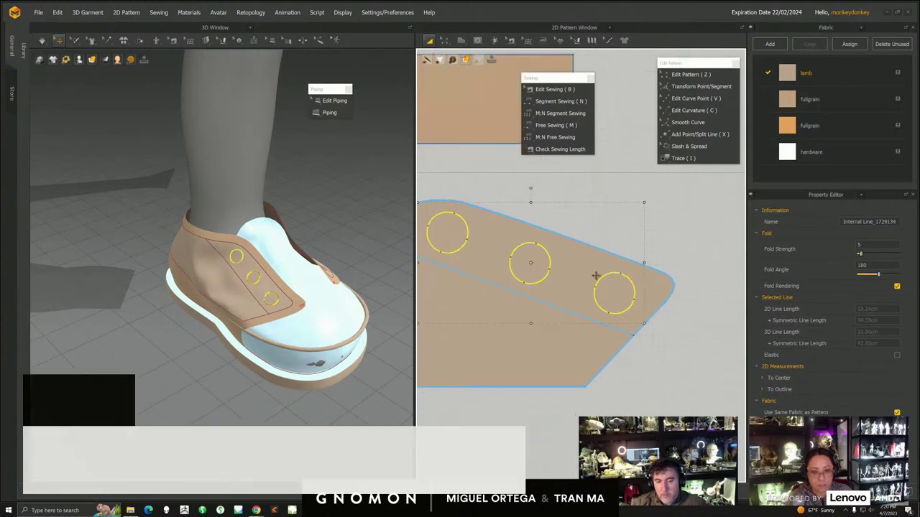
right_click(611, 278)
click(632, 392)
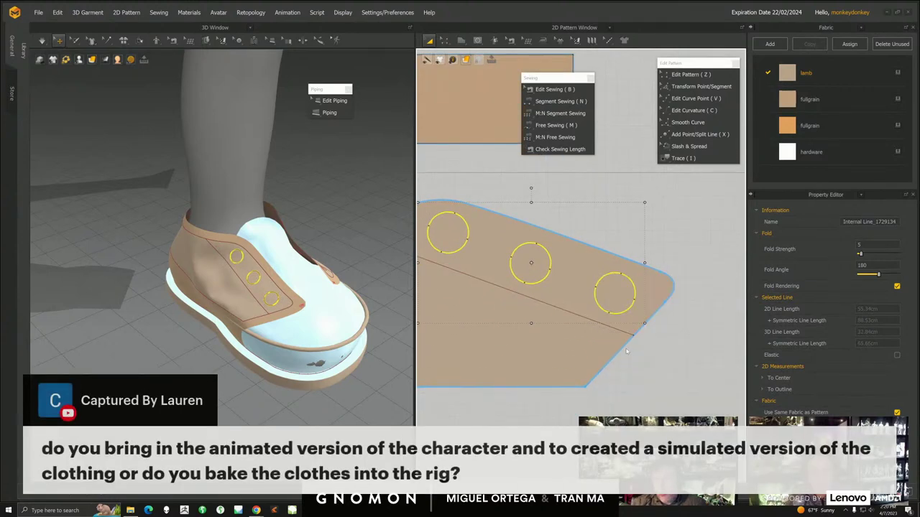
- Move the three cut discs out of their holes to a row below the side panel
scroll(626, 371, down, 5)
drag(597, 278, 592, 352)
drag(559, 265, 546, 351)
drag(520, 250, 503, 339)
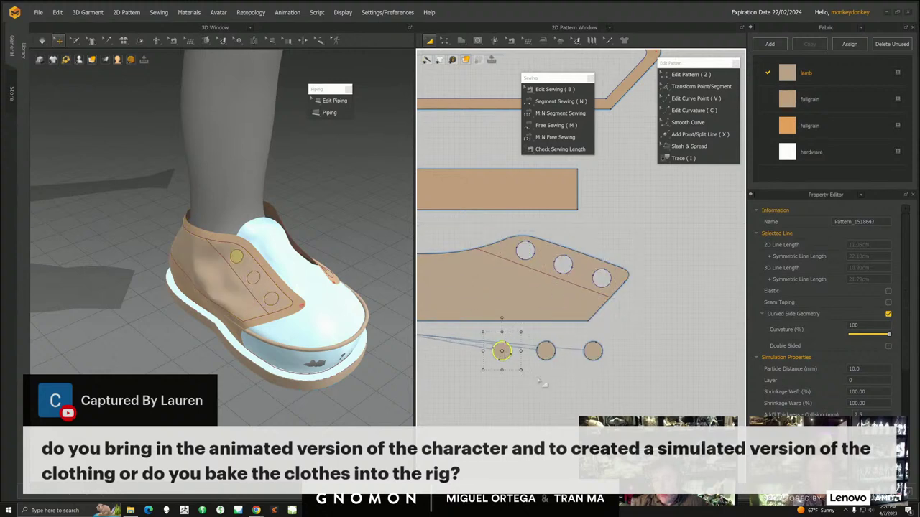
- Stack the three discs in a compact column beneath the heel end of the side panel
scroll(559, 296, down, 4)
drag(558, 296, 557, 322)
drag(479, 267, 557, 362)
drag(577, 321, 574, 292)
middle_drag(575, 291, 560, 277)
drag(480, 322, 545, 304)
middle_drag(636, 331, 595, 315)
click(591, 316)
drag(487, 295, 506, 315)
middle_drag(665, 322, 564, 324)
drag(622, 290, 554, 304)
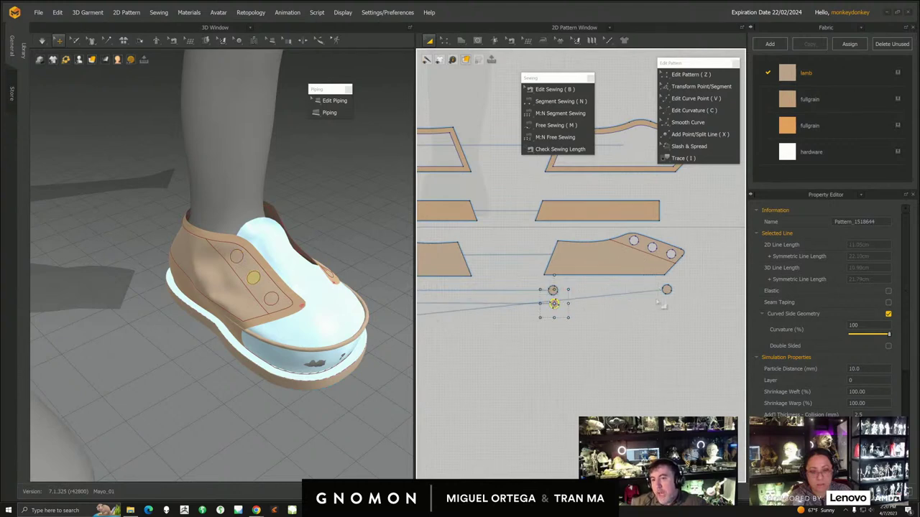
drag(667, 291, 552, 317)
- Shift the mirrored disc columns into line beneath the facing heel ends of the two side panels
middle_drag(552, 317, 637, 321)
drag(471, 288, 504, 339)
drag(524, 295, 553, 292)
drag(663, 341, 628, 289)
drag(639, 294, 635, 291)
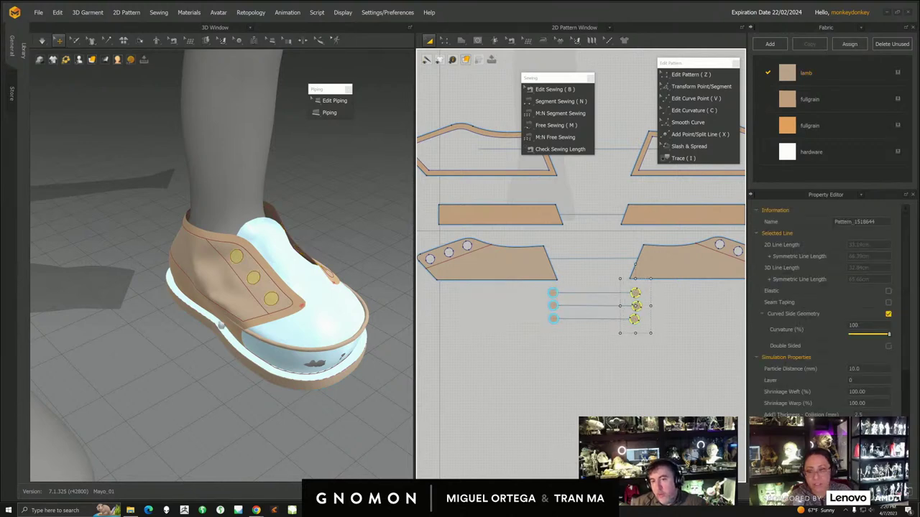
- Examine the cut eyelet discs and the edge trim on the 3D shoe, and review the pattern layout
scroll(277, 327, up, 3)
right_drag(294, 329, 279, 348)
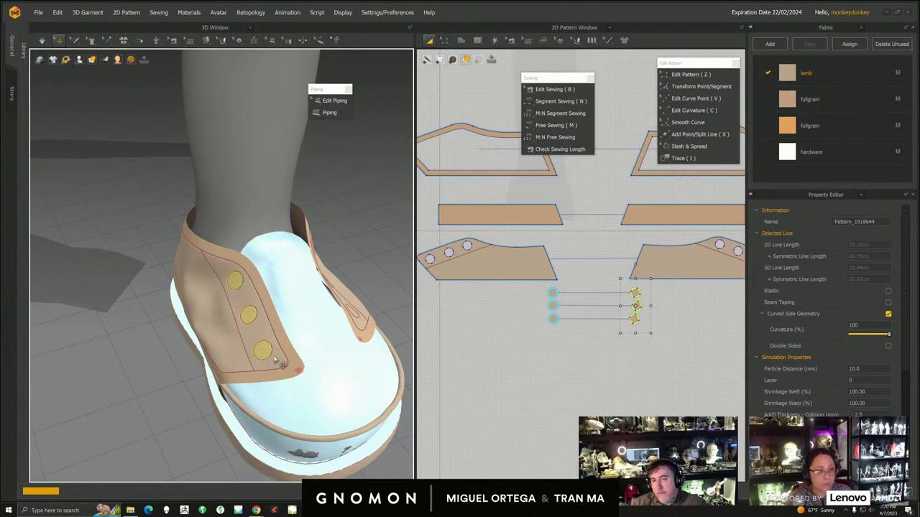
right_drag(270, 382, 348, 388)
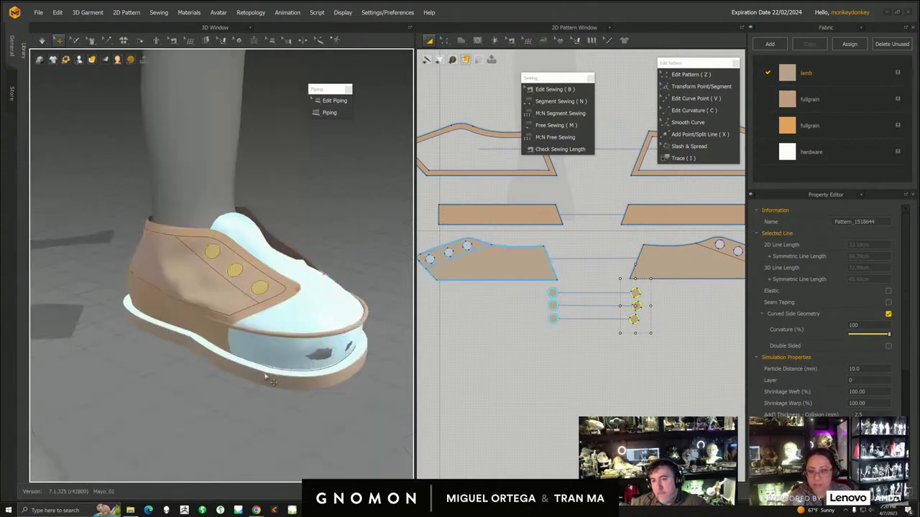
scroll(550, 342, down, 5)
scroll(541, 269, up, 2)
middle_drag(566, 280, 512, 374)
scroll(540, 337, down, 1)
middle_drag(255, 274, 264, 282)
click(278, 279)
middle_drag(499, 391, 538, 257)
scroll(537, 292, up, 2)
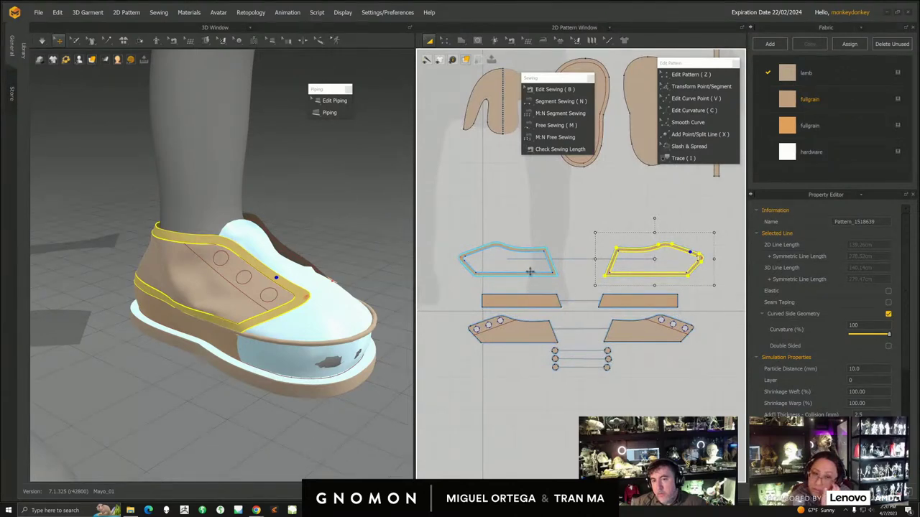
right_drag(281, 349, 305, 339)
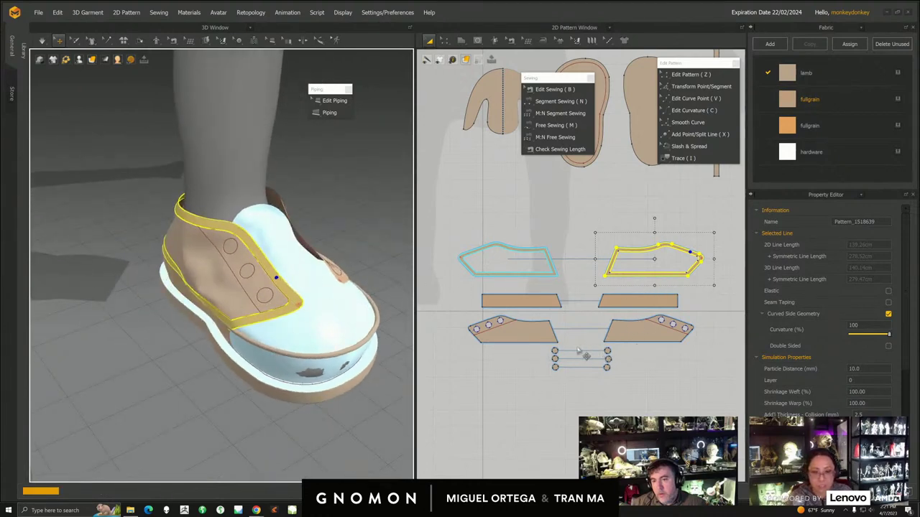
- Draw a straight internal line across the diameter of each of the three discs
scroll(587, 351, up, 3)
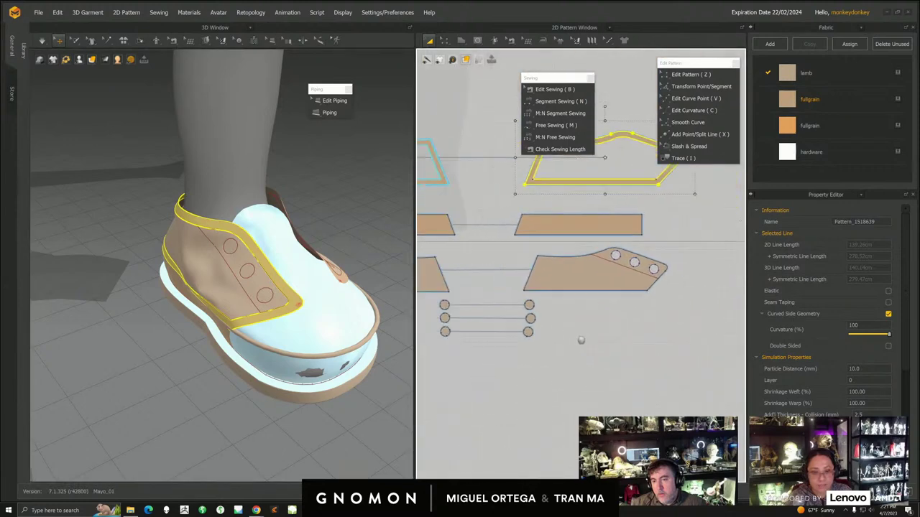
scroll(551, 345, up, 5)
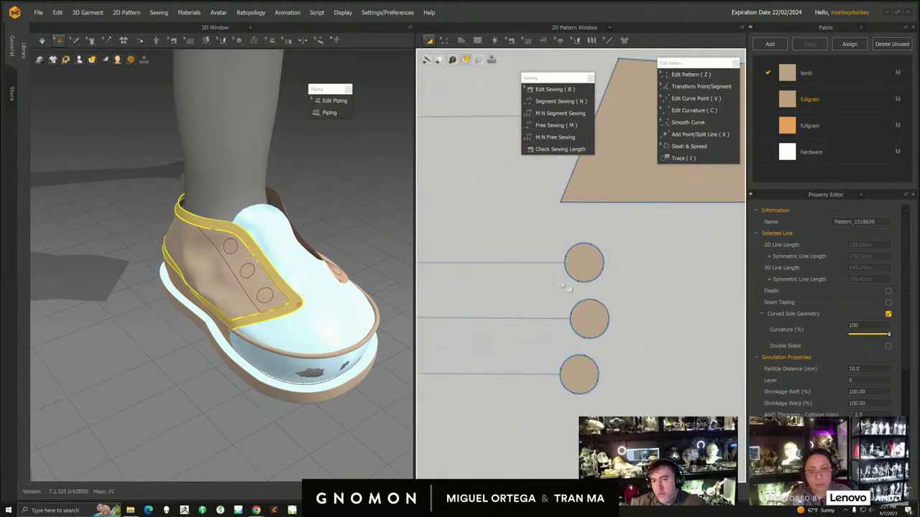
right_drag(286, 279, 310, 279)
scroll(311, 279, up, 5)
click(478, 41)
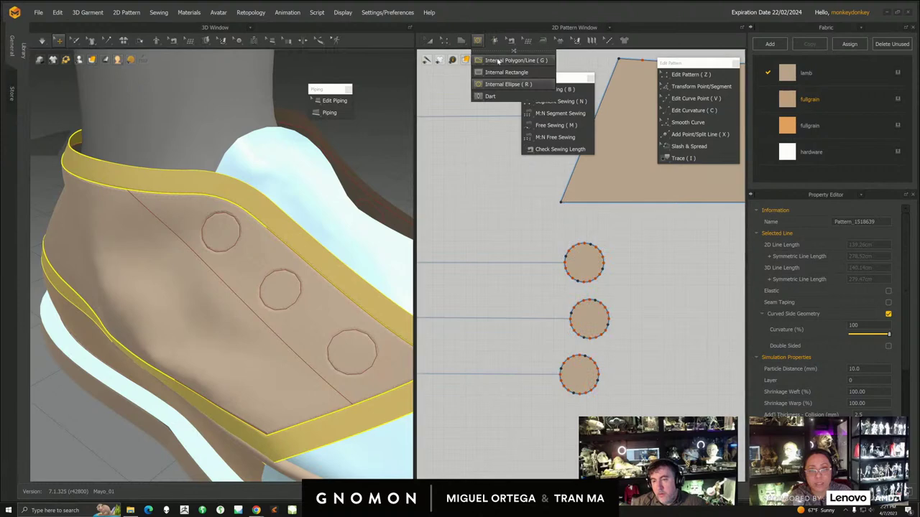
click(566, 258)
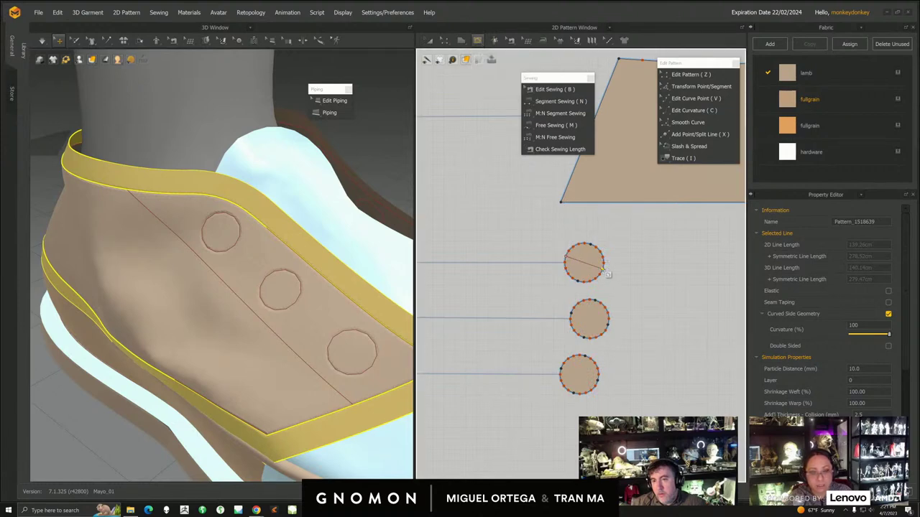
double_click(602, 267)
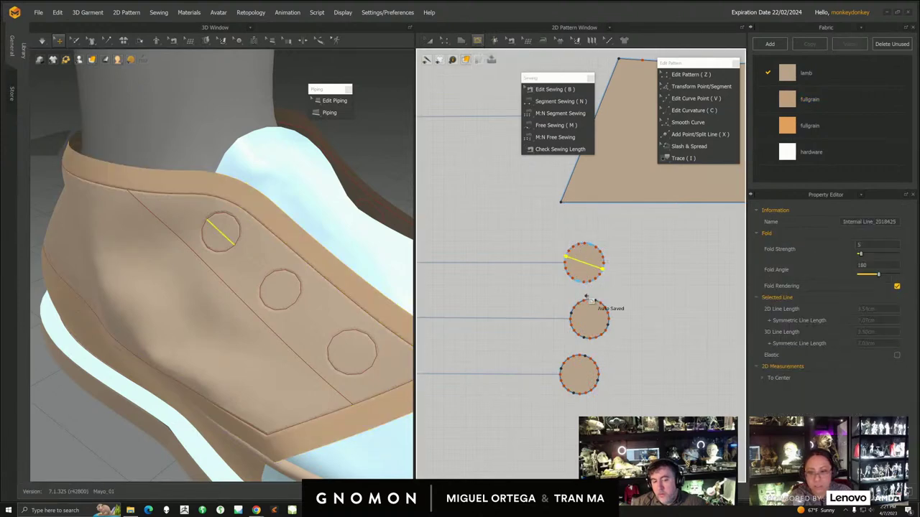
double_click(605, 288)
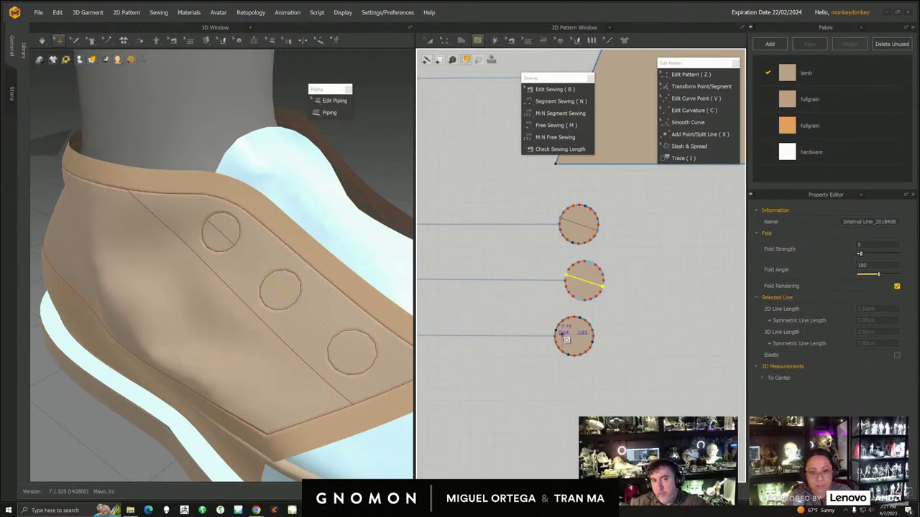
double_click(593, 343)
- Measure the lengths of the internal diameter lines on the three discs
scroll(644, 309, up, 2)
click(444, 41)
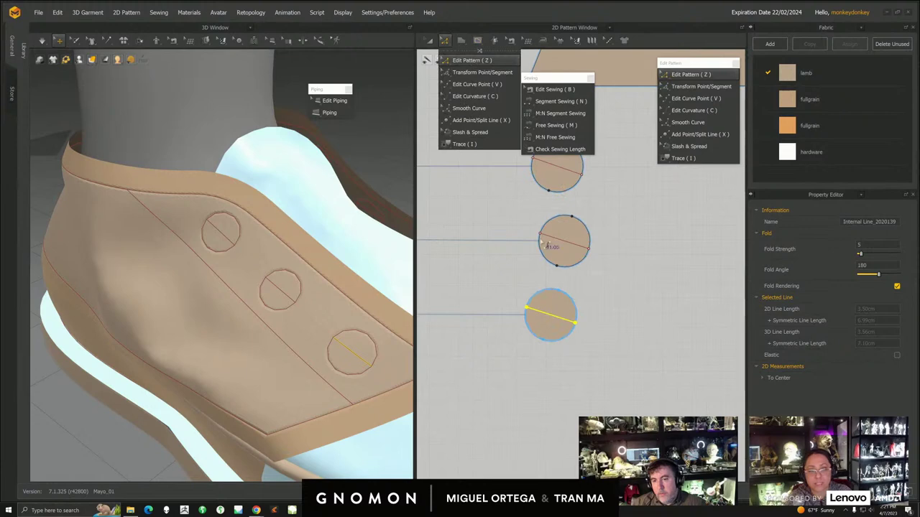
scroll(535, 220, up, 2)
click(567, 244)
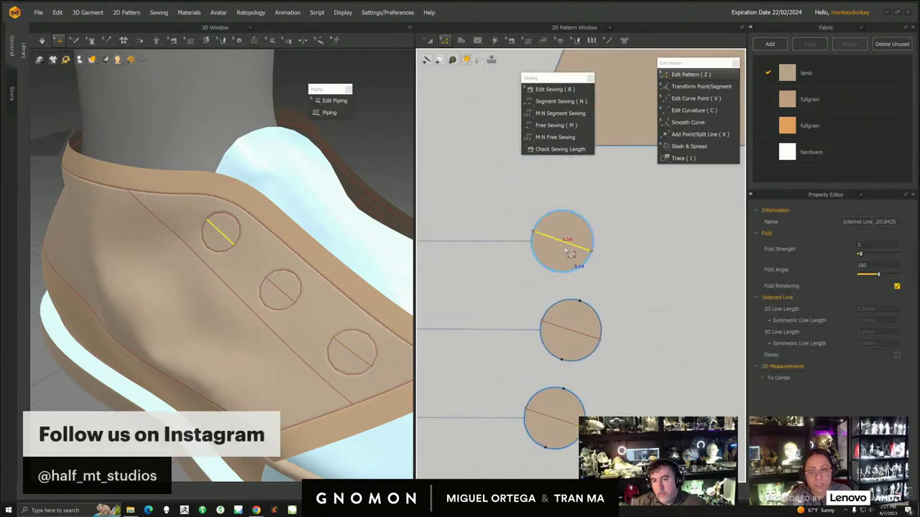
middle_drag(574, 326, 581, 293)
click(578, 299)
middle_drag(577, 208, 581, 240)
shift+click(577, 250)
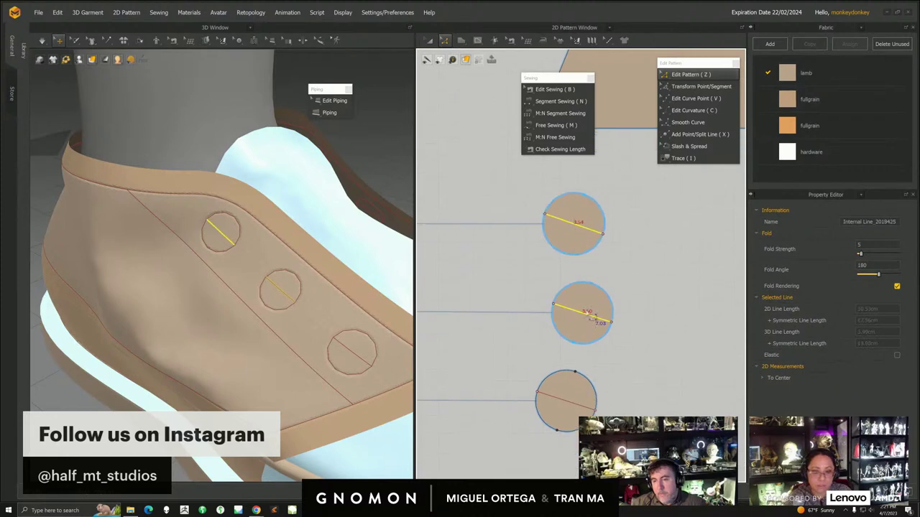
shift+click(567, 406)
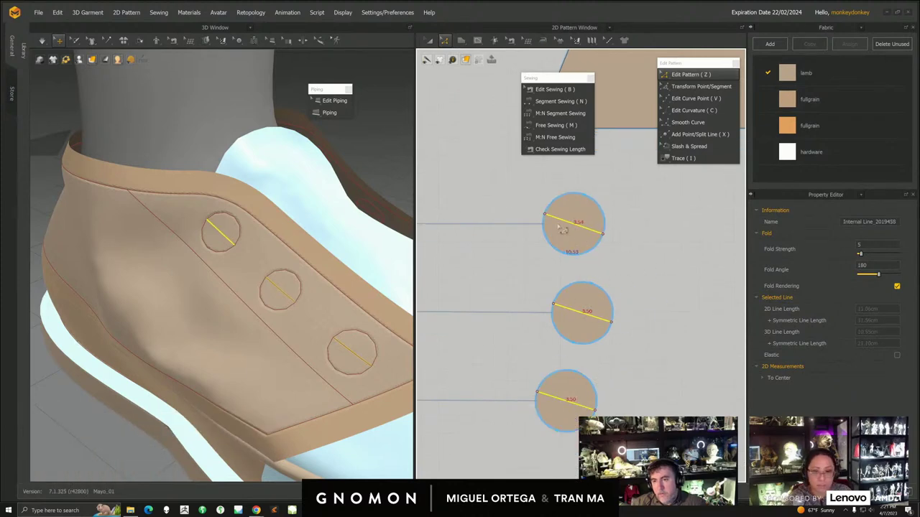
- Nudge the toe-side end point of the top disc's diameter line slightly inward
click(624, 298)
scroll(604, 295, up, 2)
click(604, 274)
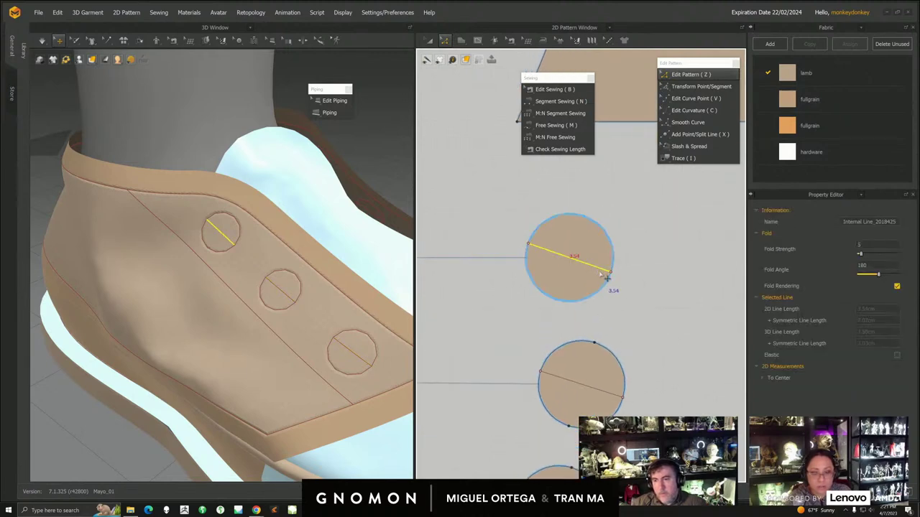
scroll(610, 280, up, 3)
click(643, 316)
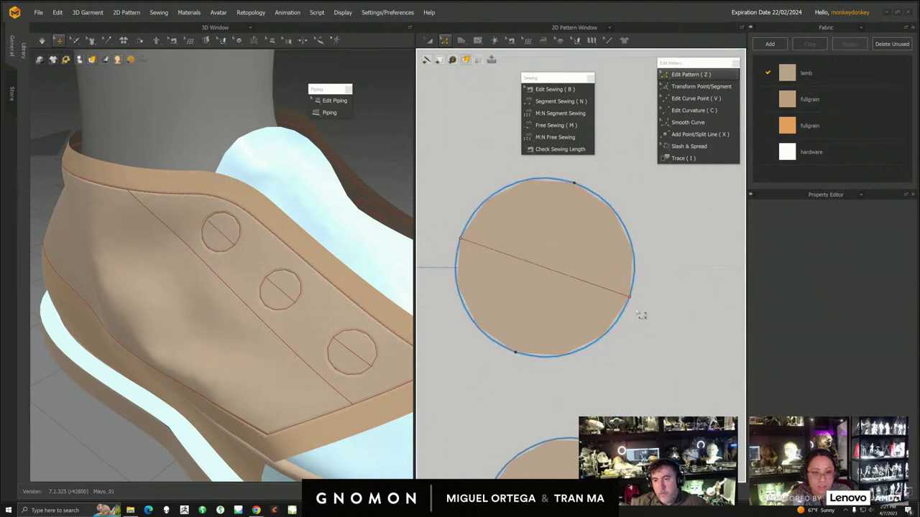
click(636, 304)
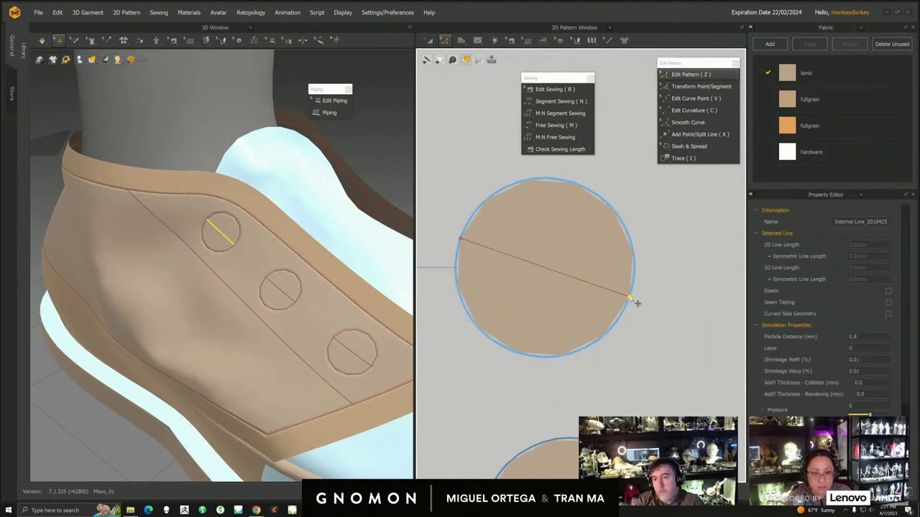
drag(629, 297, 628, 296)
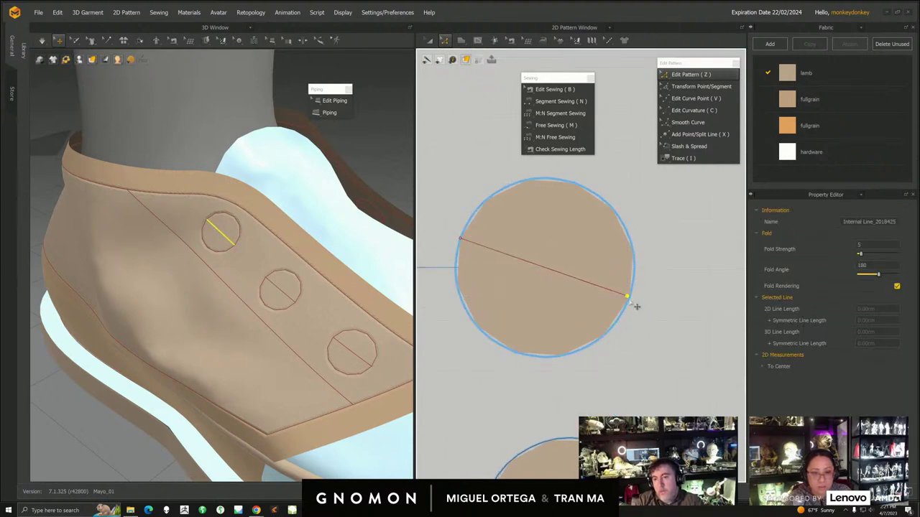
- Inspect the line's end point against the top disc's outline and measure the line's length again
scroll(632, 306, up, 2)
click(657, 335)
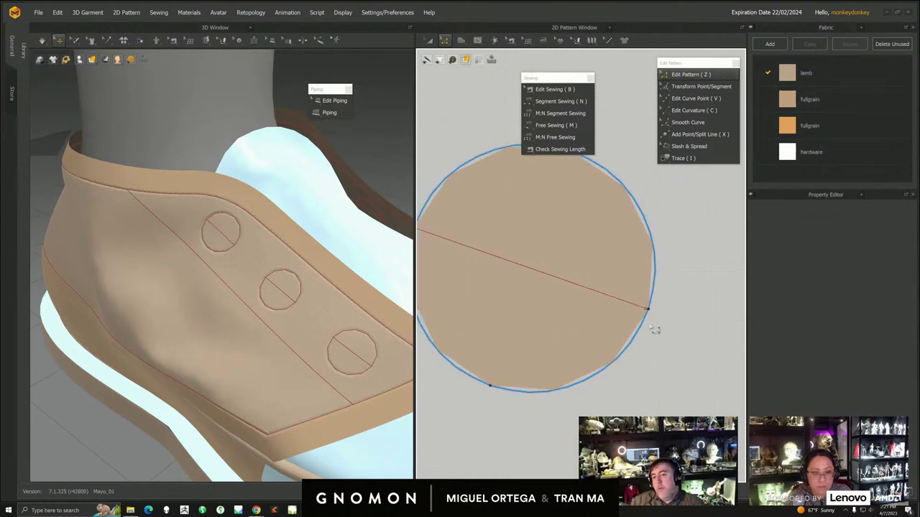
click(658, 327)
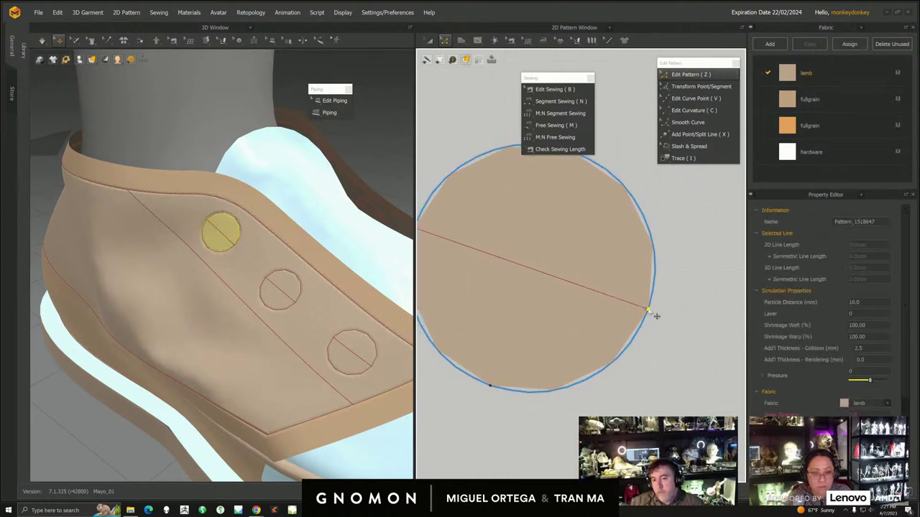
scroll(624, 330, down, 5)
middle_drag(572, 306, 571, 271)
scroll(578, 280, down, 5)
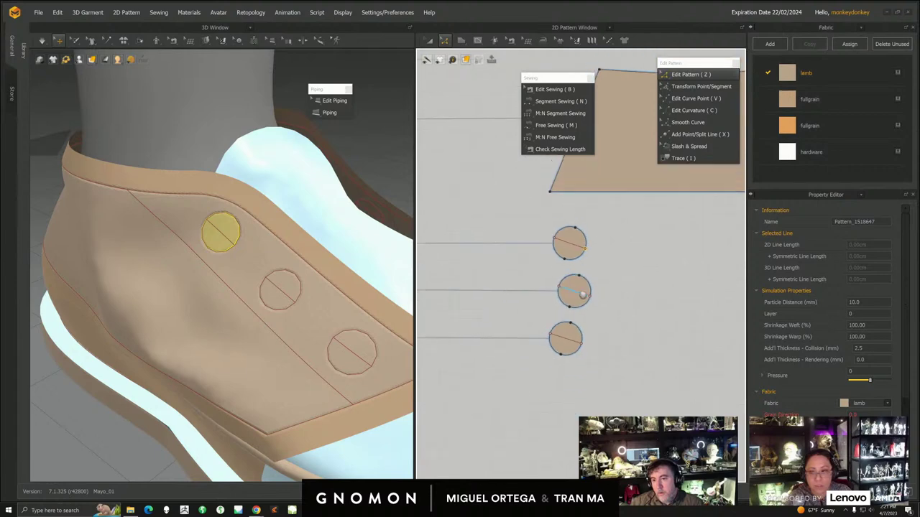
scroll(581, 267, up, 4)
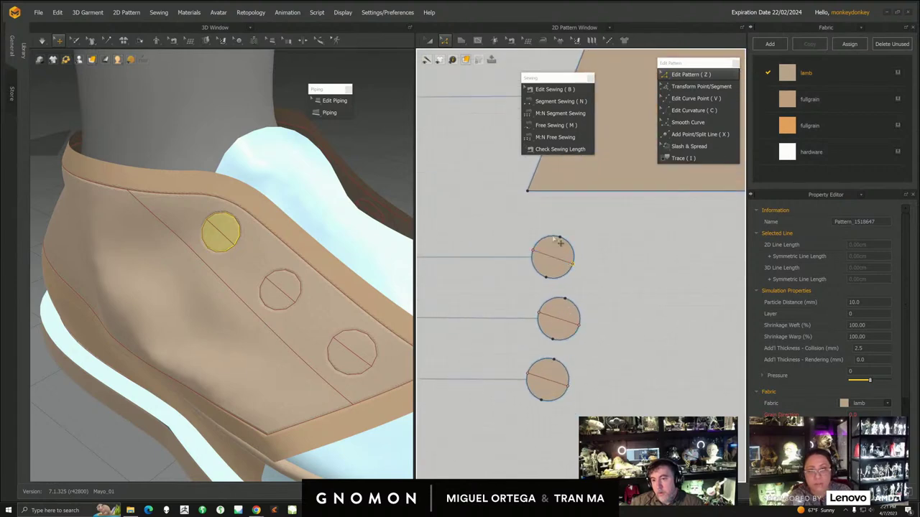
click(559, 263)
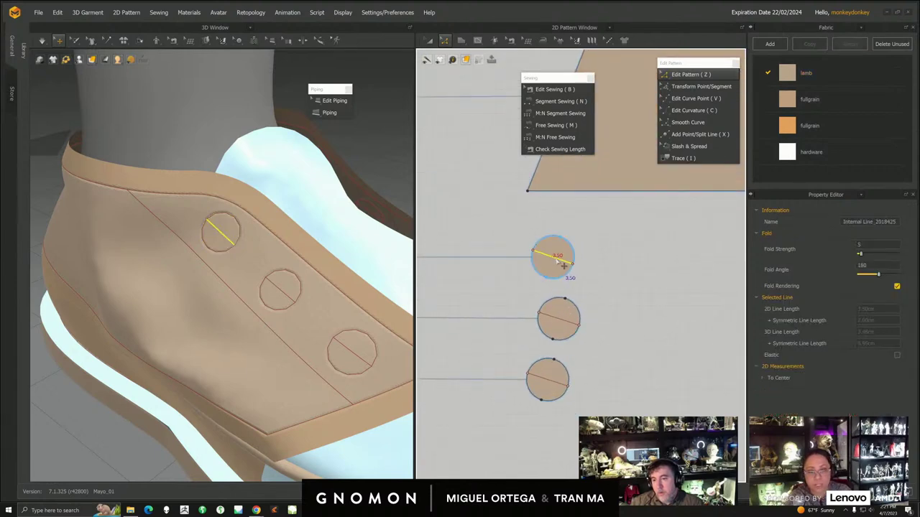
- Create a rectangular pattern 15 cm wide and 3.5 cm high and place it beside the top disc
middle_drag(537, 227, 511, 214)
click(461, 41)
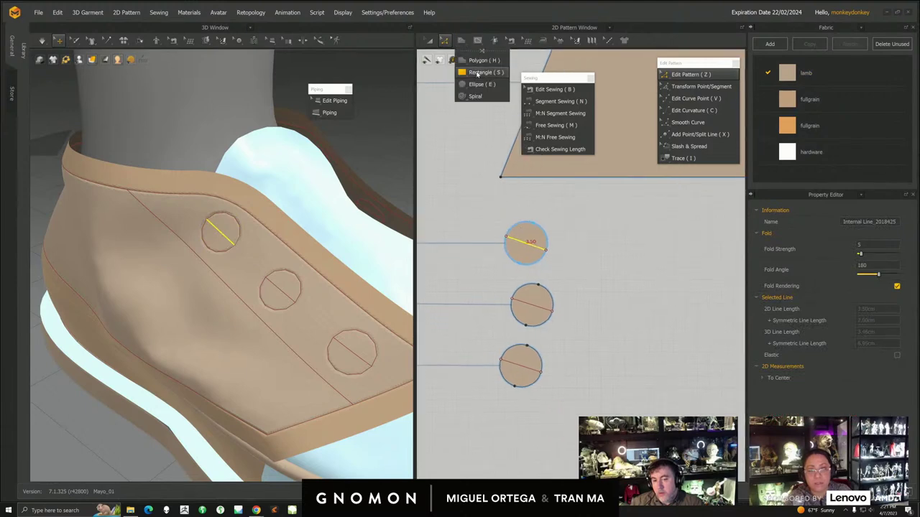
click(478, 73)
click(586, 232)
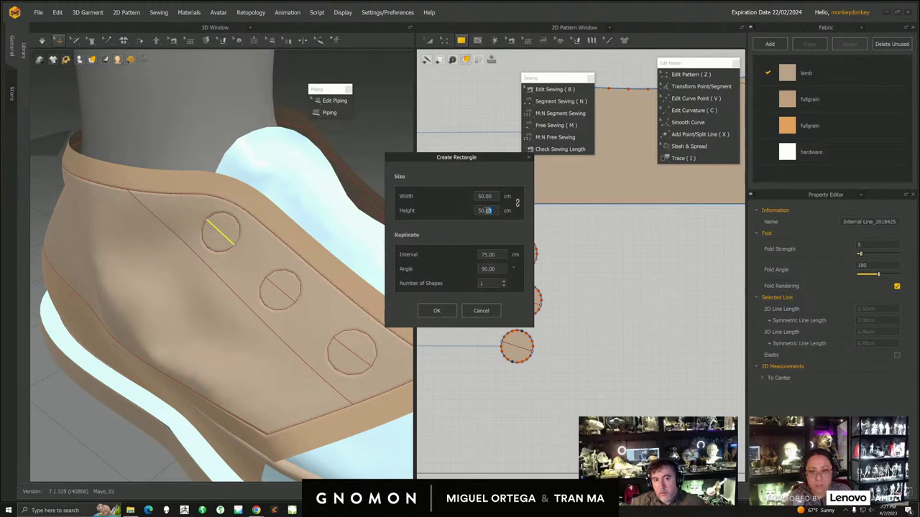
text(3)
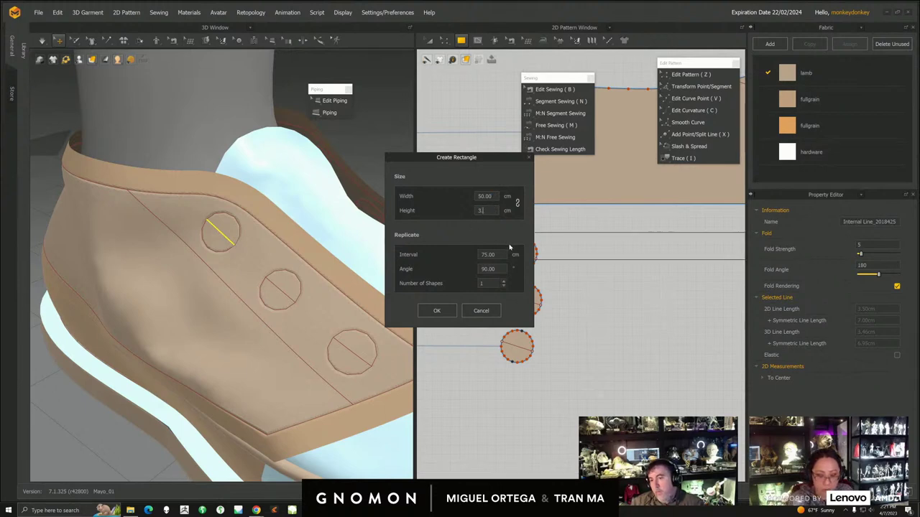
text(.5)
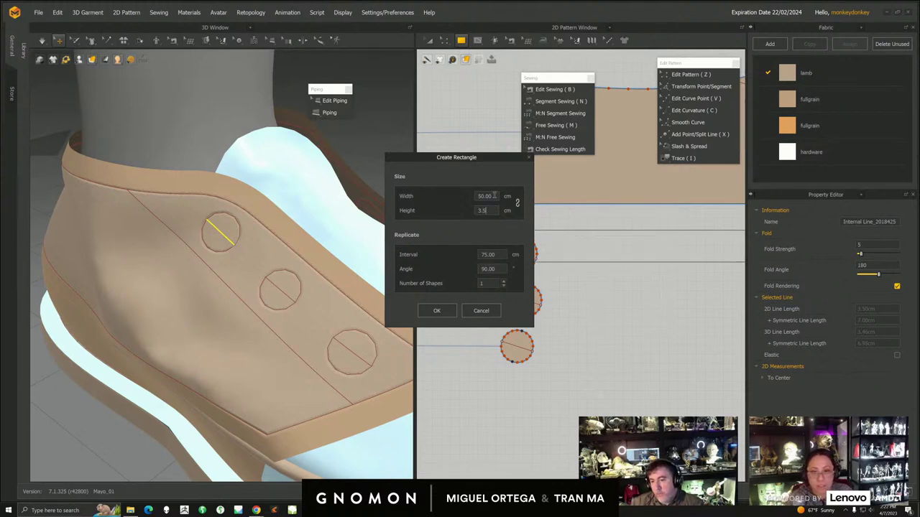
text(5)
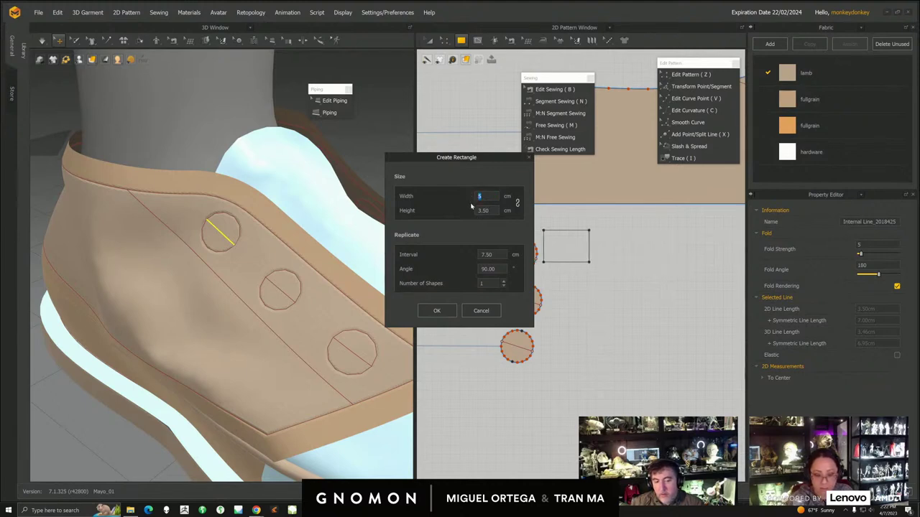
text(15)
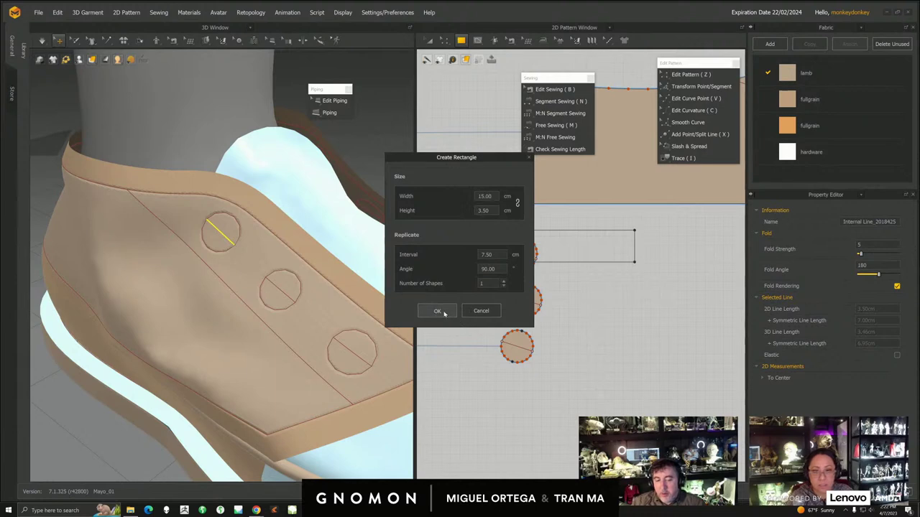
click(436, 311)
click(429, 40)
drag(583, 248, 628, 251)
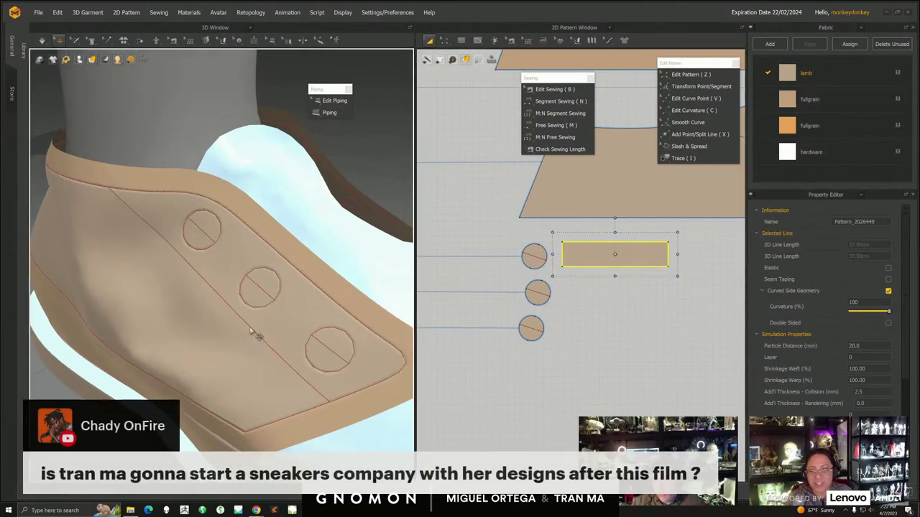
- Move the rectangular strip in 3D from beside the foot to the front of the shoe, across the tongue near the lace eyelets
scroll(249, 336, down, 8)
right_drag(249, 336, 188, 332)
click(299, 336)
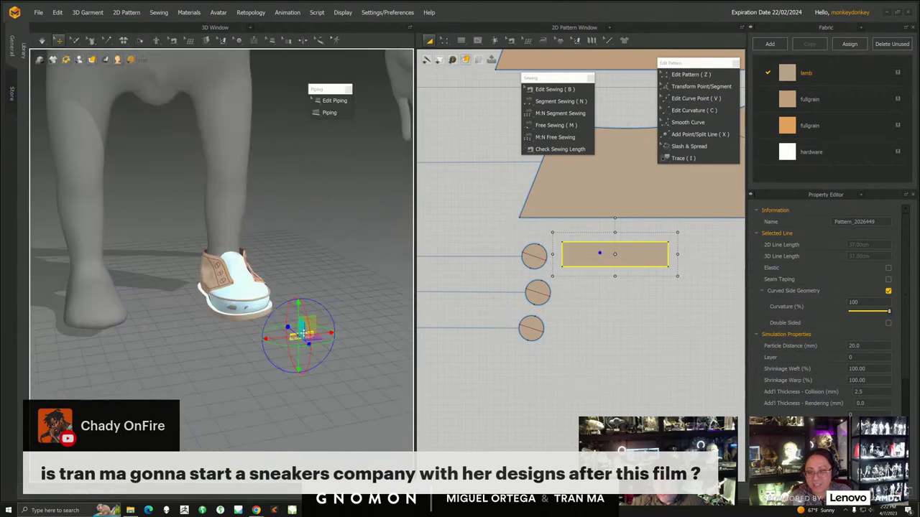
drag(298, 309, 298, 234)
right_drag(282, 271, 304, 285)
drag(348, 269, 262, 272)
scroll(262, 274, up, 6)
right_drag(262, 275, 291, 309)
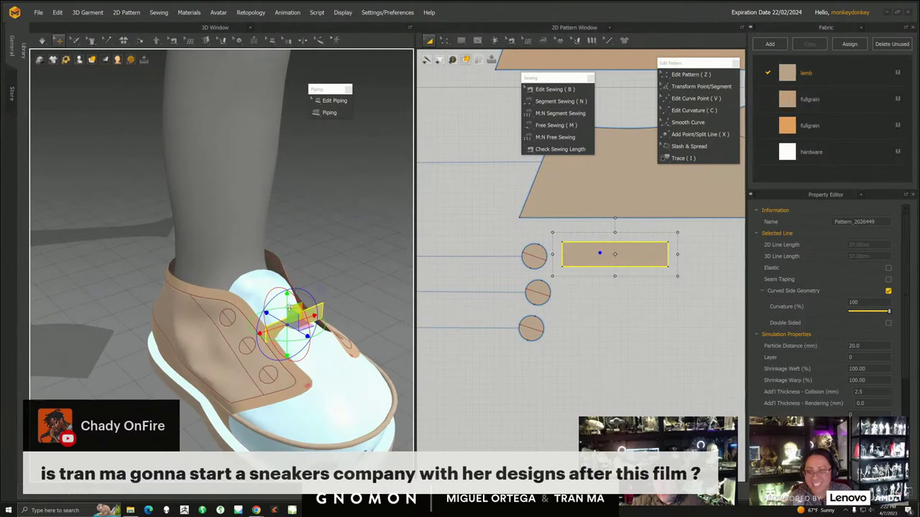
right_drag(262, 274, 244, 280)
drag(273, 284, 274, 267)
right_drag(268, 275, 270, 306)
drag(306, 283, 296, 286)
- Lengthen the rectangular strip pattern slightly by moving its outer end edge away from the top disc
middle_drag(598, 281, 519, 297)
key(z)
scroll(589, 287, up, 3)
mouse_move(603, 284)
mouse_down()
mouse_move(618, 283)
mouse_move(613, 278)
mouse_up()
- Adjust the lengthened strip's 3D position across the tongue beside the upper eyelet and save the project
right_drag(248, 358, 287, 351)
click(280, 293)
right_drag(333, 296, 310, 289)
drag(311, 284, 306, 286)
right_drag(293, 297, 216, 234)
click(39, 13)
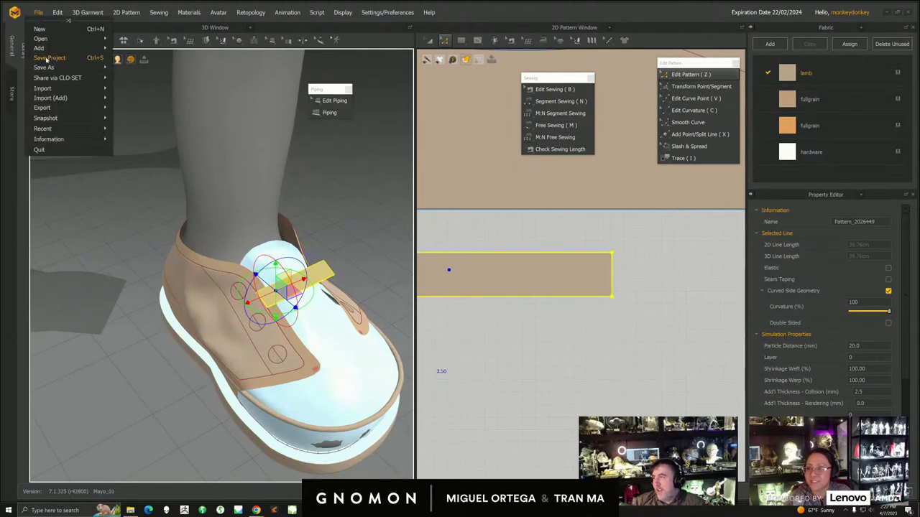
click(48, 58)
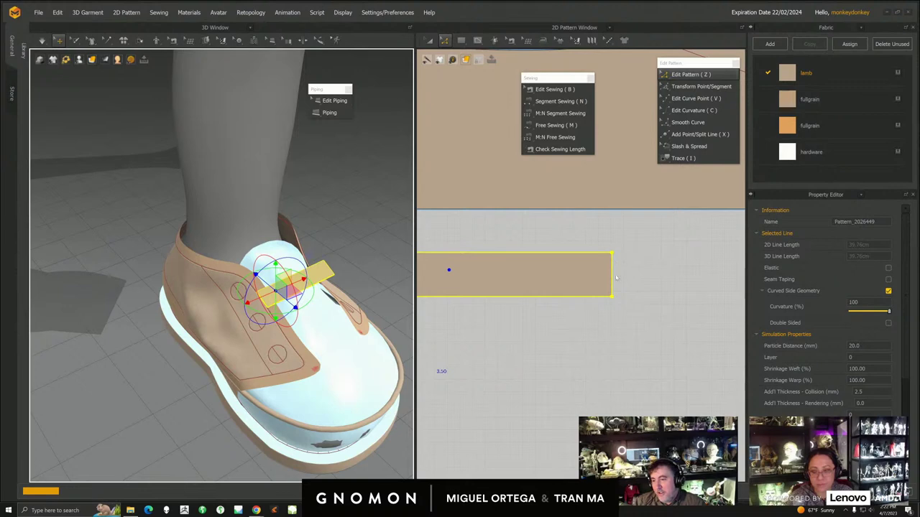
- Duplicate the strip pattern twice, placing the copies below it beside the middle and bottom discs
scroll(618, 275, down, 3)
right_drag(551, 323, 609, 270)
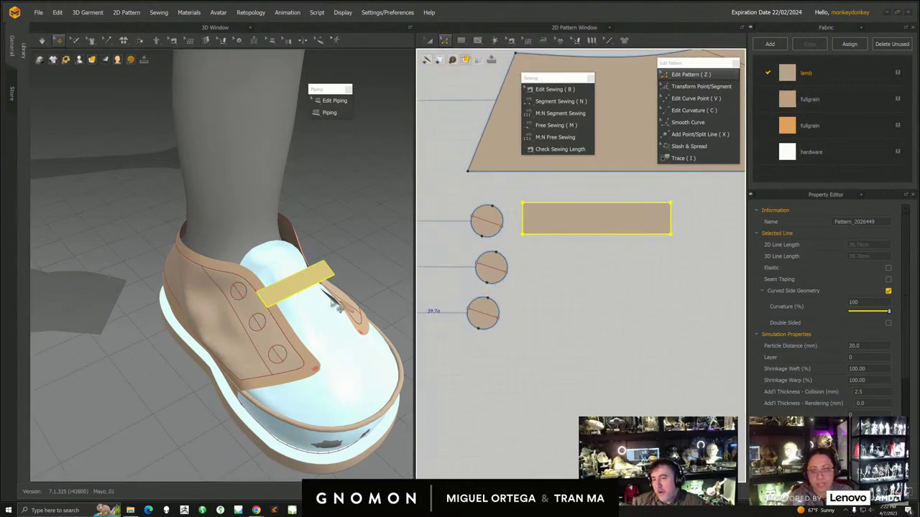
scroll(275, 320, up, 6)
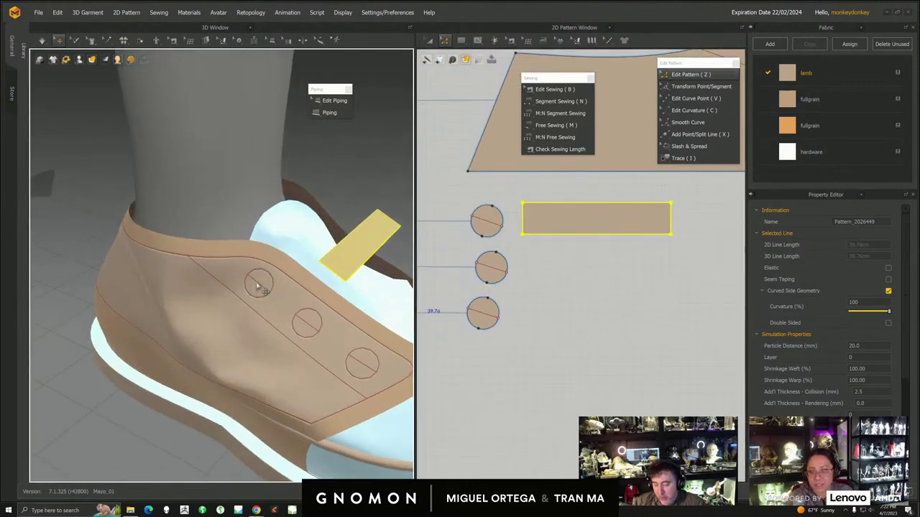
middle_drag(279, 296, 267, 278)
right_drag(267, 278, 251, 265)
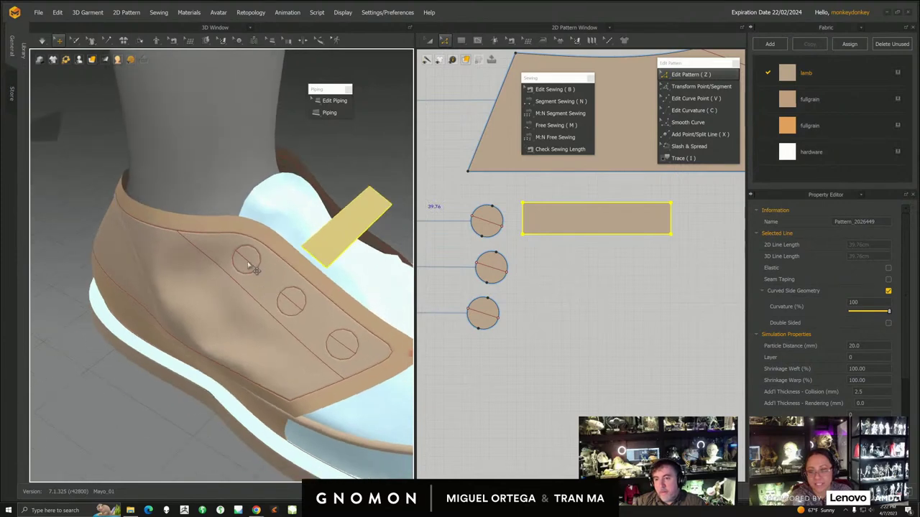
scroll(489, 268, down, 3)
click(429, 41)
mouse_move(561, 244)
middle_down()
mouse_move(562, 253)
mouse_move(552, 250)
middle_up()
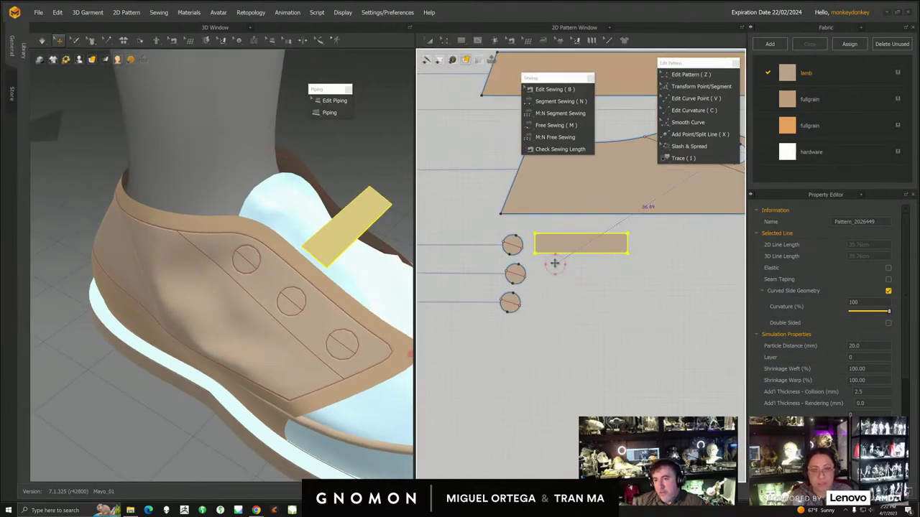
click(565, 300)
click(553, 241)
key(ctrl+c)
key(ctrl+v)
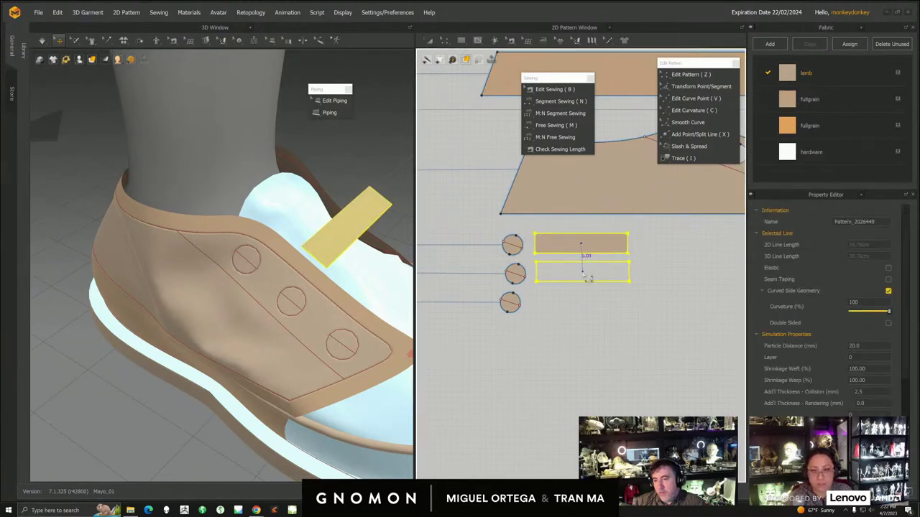
click(581, 268)
key(ctrl+v)
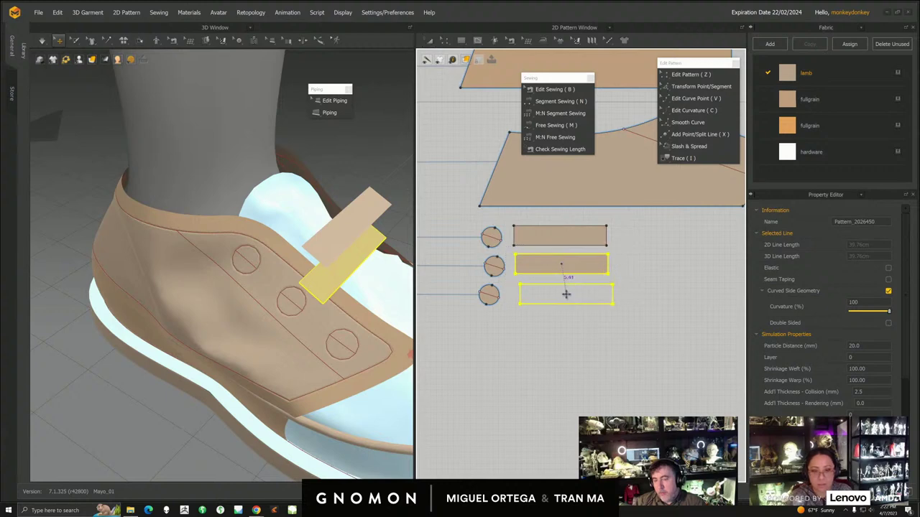
click(565, 293)
- Arrange the duplicated strips in 3D across the tongue, one below the other, in line with the eyelets
scroll(345, 322, down, 5)
click(268, 302)
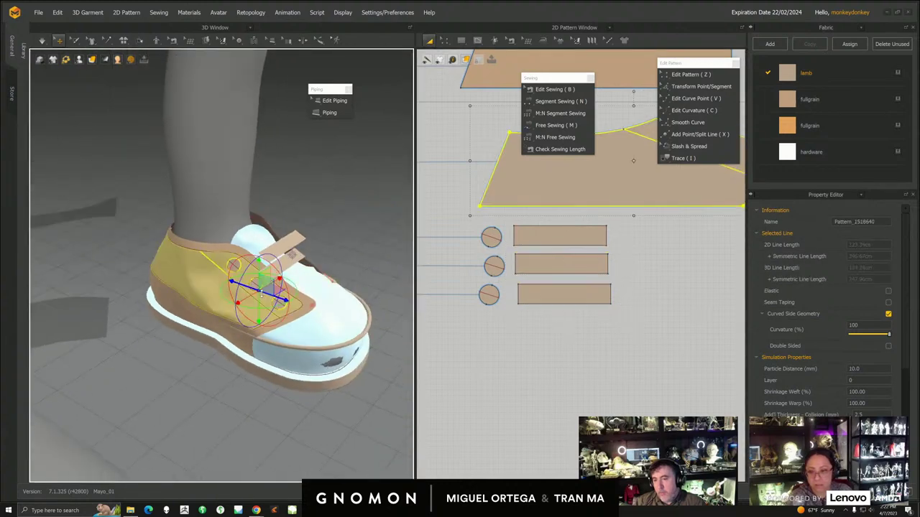
scroll(331, 288, up, 5)
click(556, 296)
scroll(360, 350, down, 3)
right_drag(361, 350, 325, 336)
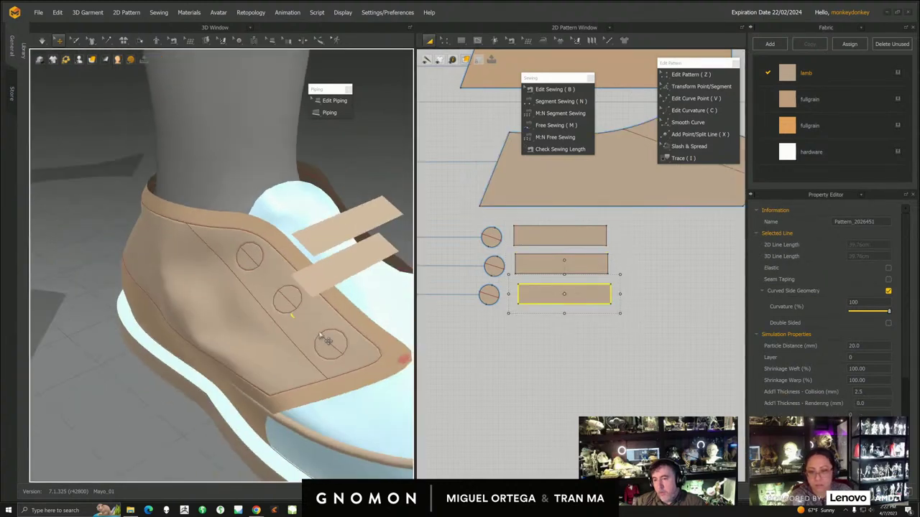
scroll(305, 327, up, 2)
click(321, 335)
scroll(327, 330, down, 3)
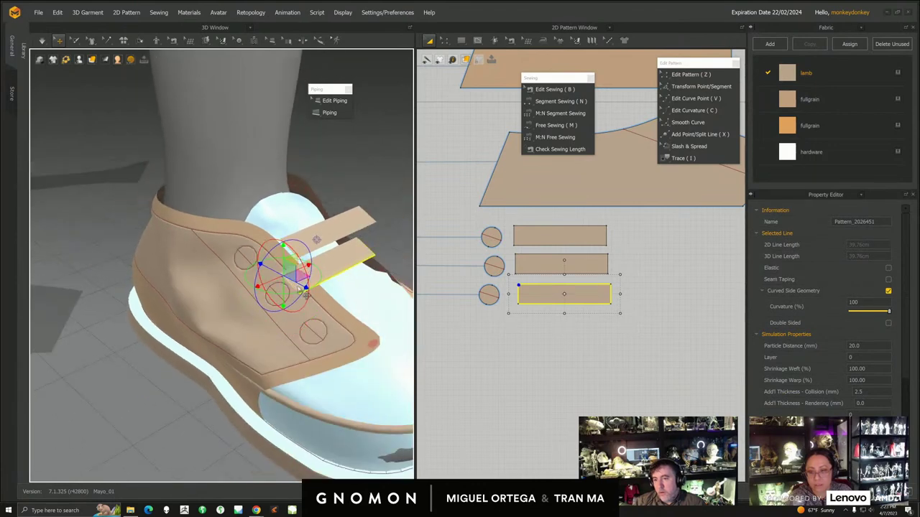
click(328, 310)
drag(329, 310, 330, 304)
right_drag(331, 306, 346, 243)
click(348, 278)
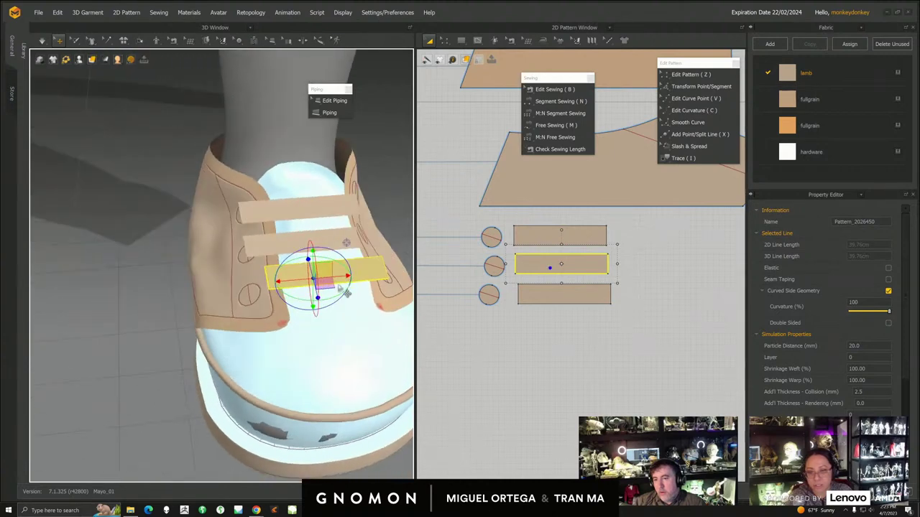
drag(347, 276, 339, 277)
- Align the three strip patterns, copy them together and place the copies beside the three discs of the opposite side panel
scroll(468, 290, down, 2)
middle_drag(469, 290, 560, 292)
drag(630, 268, 636, 267)
click(625, 253)
click(623, 293)
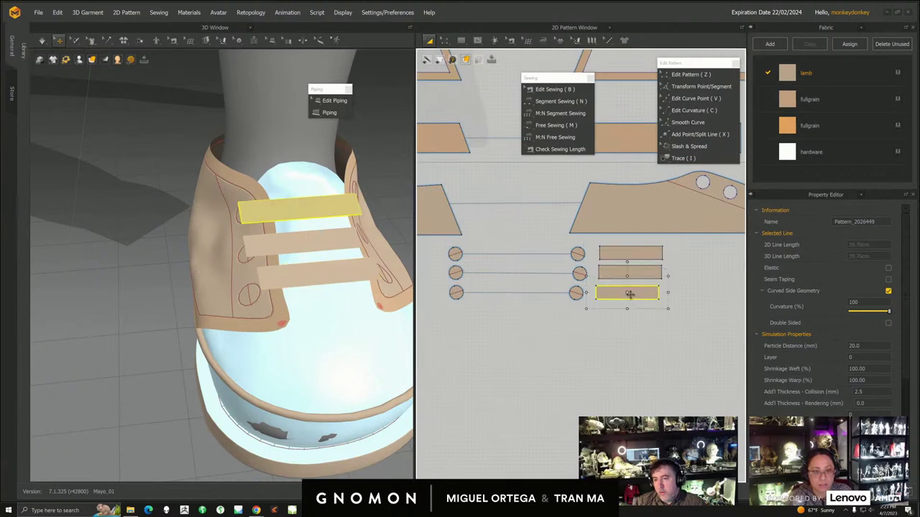
scroll(632, 293, down, 1)
drag(696, 321, 600, 247)
scroll(596, 263, up, 2)
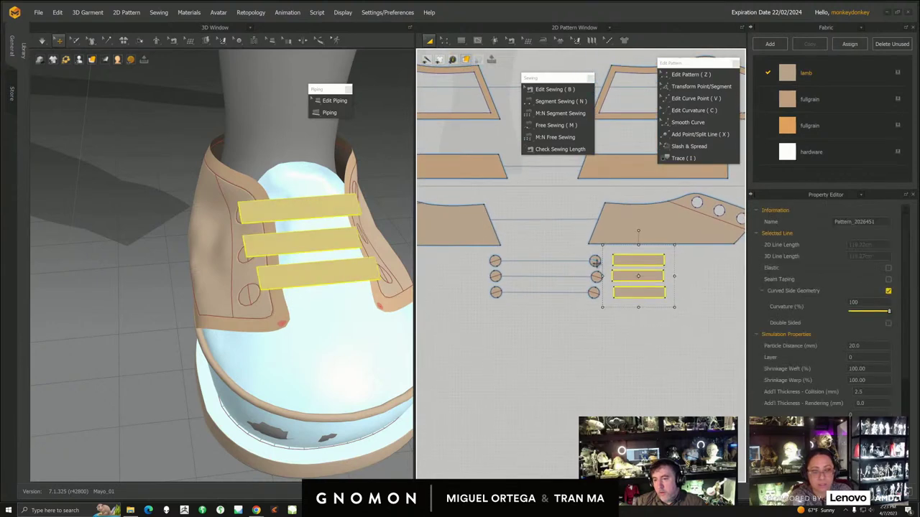
key(ctrl+v)
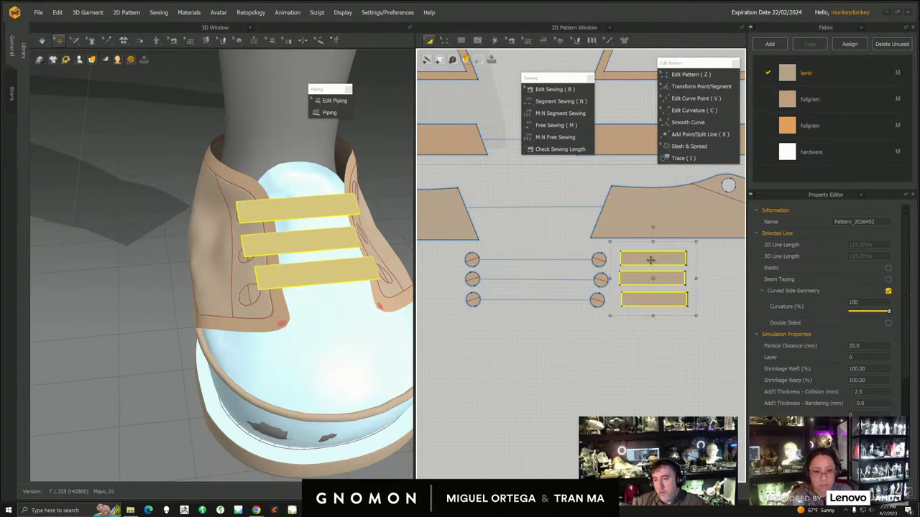
click(427, 262)
- Shift the three copied strips in 3D over the tongue so they are offset from the original strips
right_drag(296, 316, 279, 331)
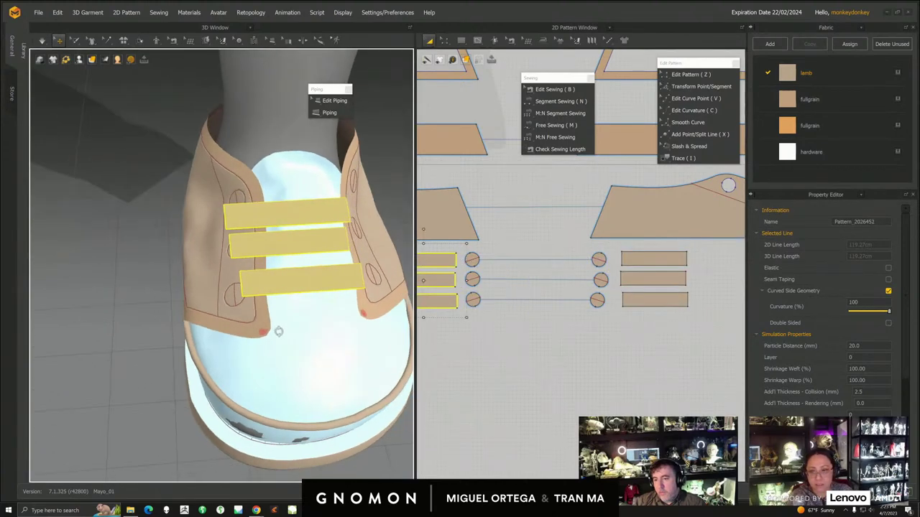
middle_drag(427, 260, 486, 259)
right_drag(298, 276, 332, 284)
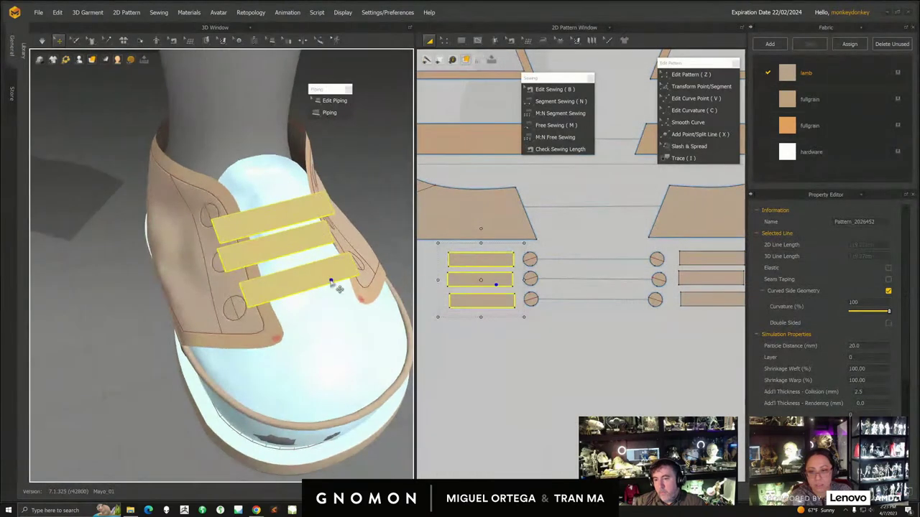
right_drag(365, 244, 319, 284)
click(319, 284)
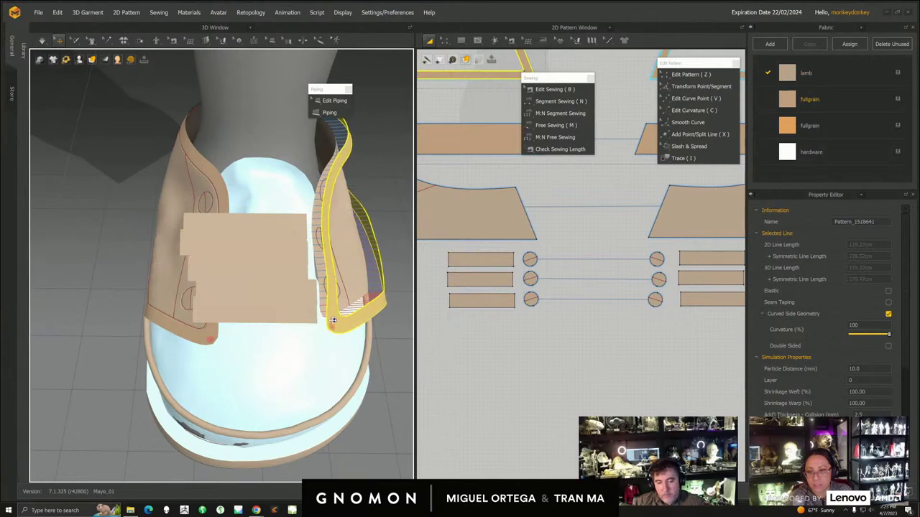
right_drag(436, 260, 476, 265)
drag(467, 251, 558, 321)
mouse_move(363, 315)
right_down()
mouse_move(307, 296)
mouse_move(368, 308)
right_up()
- Segment-sew the inner ends of the three original strips to the diameter lines of their adjacent discs
middle_drag(620, 281, 470, 280)
scroll(470, 281, up, 1)
right_drag(223, 312, 303, 309)
scroll(310, 288, up, 2)
click(314, 280)
scroll(580, 278, up, 4)
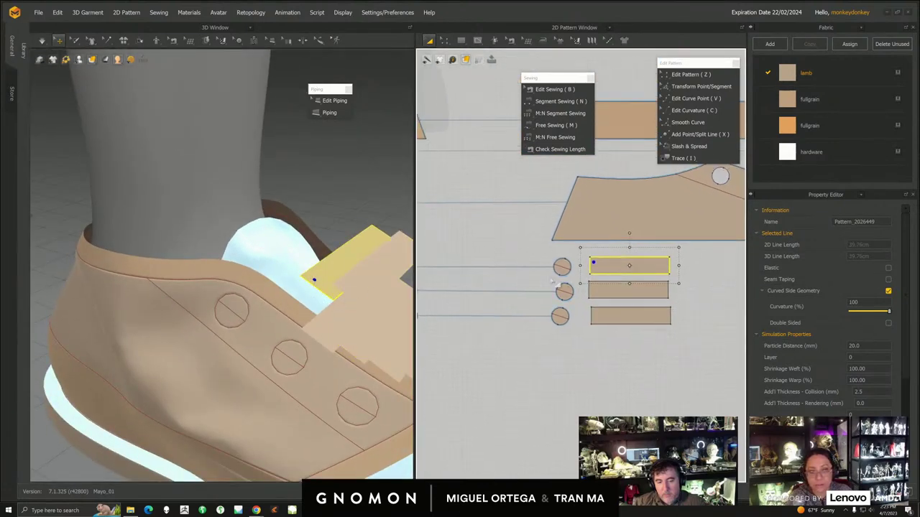
click(552, 101)
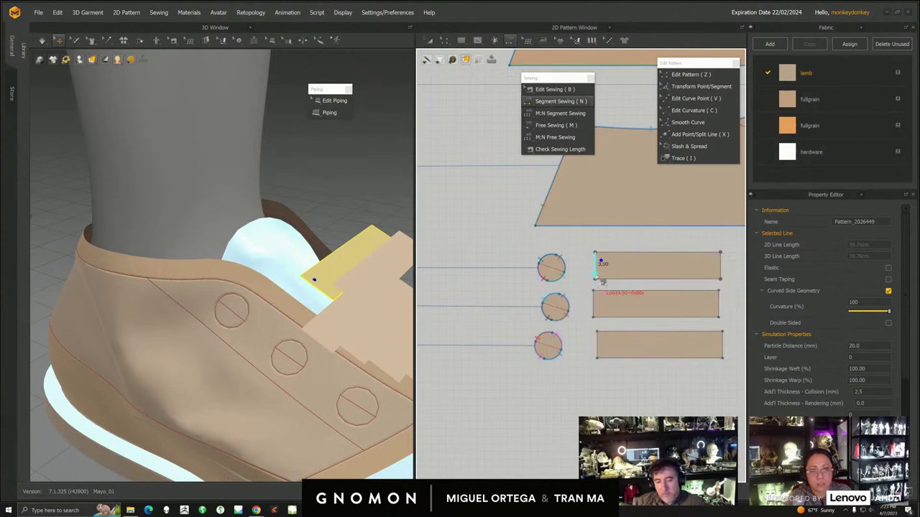
click(598, 265)
middle_drag(565, 307, 630, 279)
click(599, 266)
click(561, 269)
click(599, 264)
click(552, 265)
- Segment-sew the ends of the three copied strips to the diameter lines of the discs on the opposite side
middle_drag(338, 417, 275, 395)
right_drag(280, 398, 329, 305)
click(332, 278)
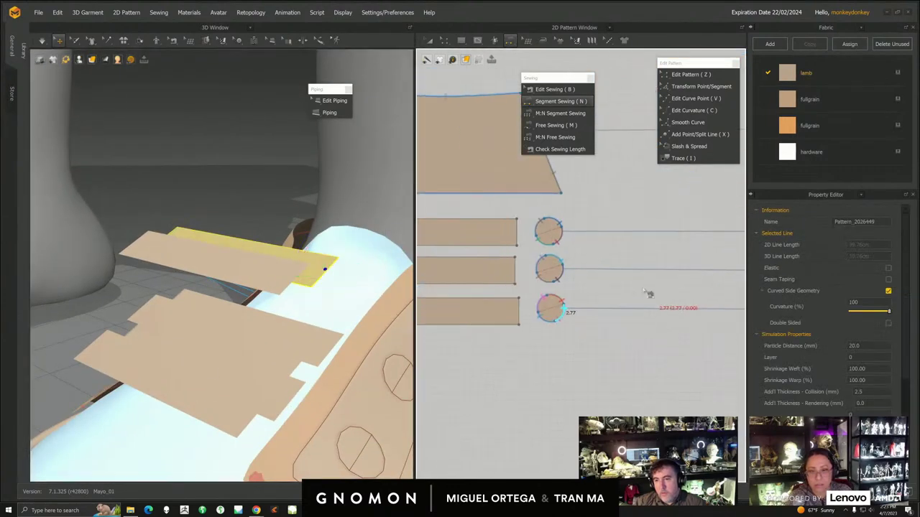
scroll(525, 293, down, 2)
middle_drag(580, 329, 441, 327)
scroll(441, 328, down, 1)
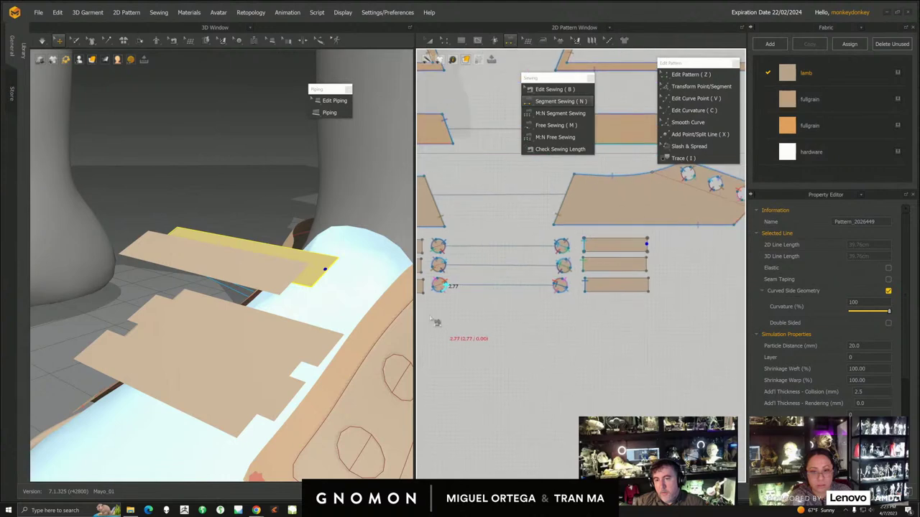
click(288, 272)
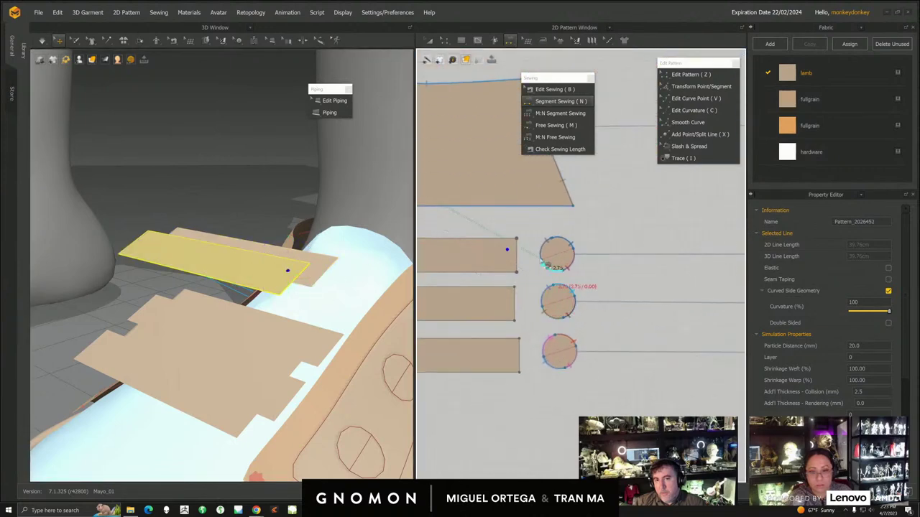
click(519, 253)
click(550, 256)
click(529, 267)
click(569, 275)
click(547, 291)
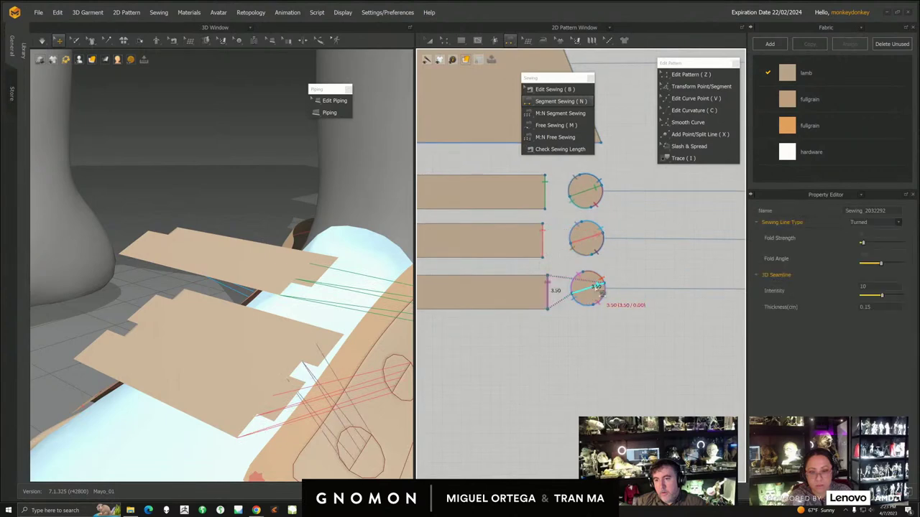
click(600, 288)
- Start the simulation and pull the original strips out of their eyelets so they drape over the tongue
scroll(349, 394, down, 3)
right_drag(348, 395, 318, 378)
click(42, 42)
right_drag(286, 302, 325, 352)
right_drag(196, 345, 237, 338)
drag(258, 304, 254, 334)
drag(248, 375, 277, 372)
right_drag(248, 337, 280, 353)
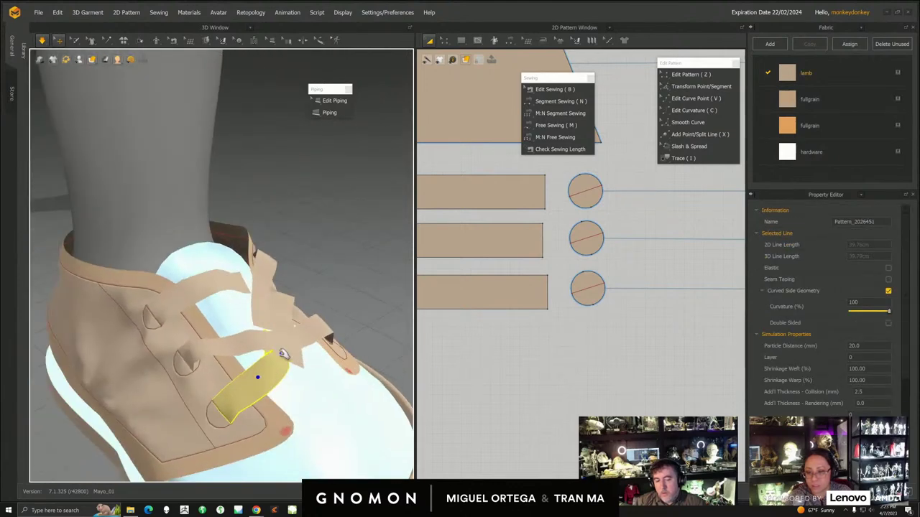
- Pull the opposite side's strips out over the tongue during simulation, crossing them like laces, and stop the simulation
right_drag(325, 375, 224, 347)
click(224, 347)
drag(224, 347, 254, 346)
drag(302, 319, 313, 293)
drag(327, 263, 298, 263)
drag(381, 365, 345, 334)
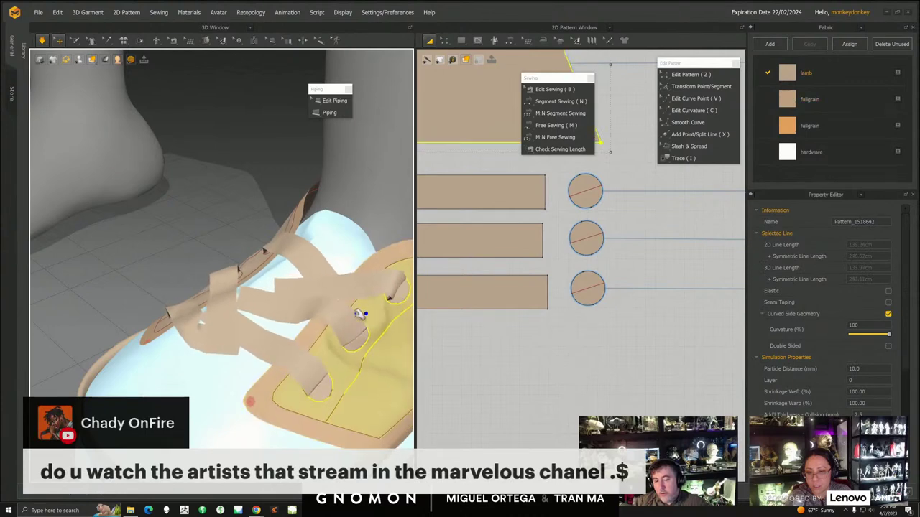
click(280, 272)
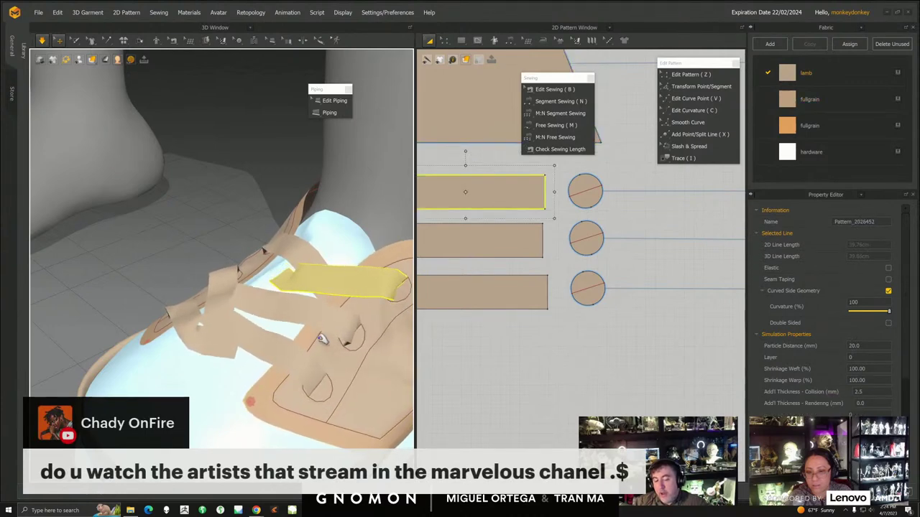
scroll(273, 273, down, 5)
right_drag(272, 273, 381, 305)
scroll(513, 306, down, 3)
middle_drag(513, 305, 495, 330)
click(43, 41)
click(561, 102)
scroll(598, 252, down, 3)
key(a)
scroll(573, 270, down, 2)
click(470, 254)
drag(492, 237, 567, 309)
click(564, 336)
middle_drag(618, 258, 496, 278)
shift+drag(552, 257, 606, 309)
key(ctrl+z)
- Select all six strip patterns on both sides and assign them the tan fullgrain fabric
middle_drag(559, 322, 629, 334)
drag(708, 352, 648, 286)
drag(556, 300, 553, 301)
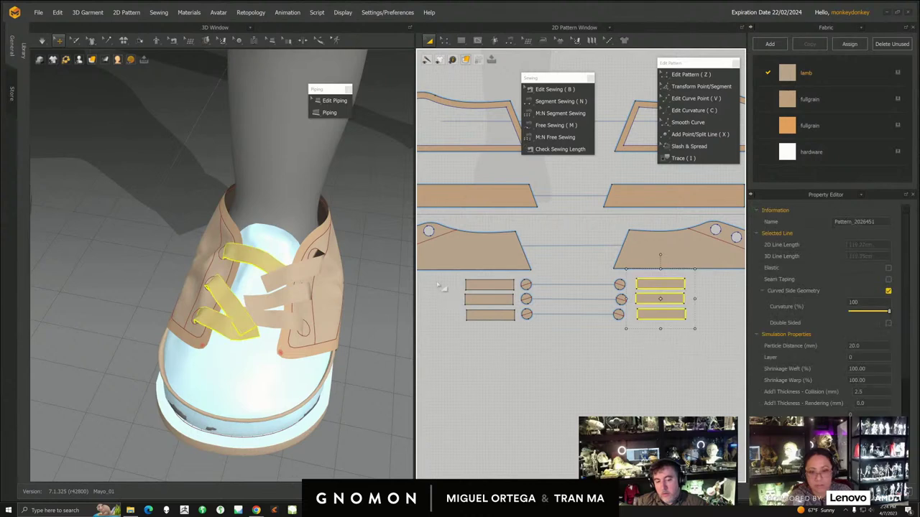
shift+drag(522, 341, 542, 342)
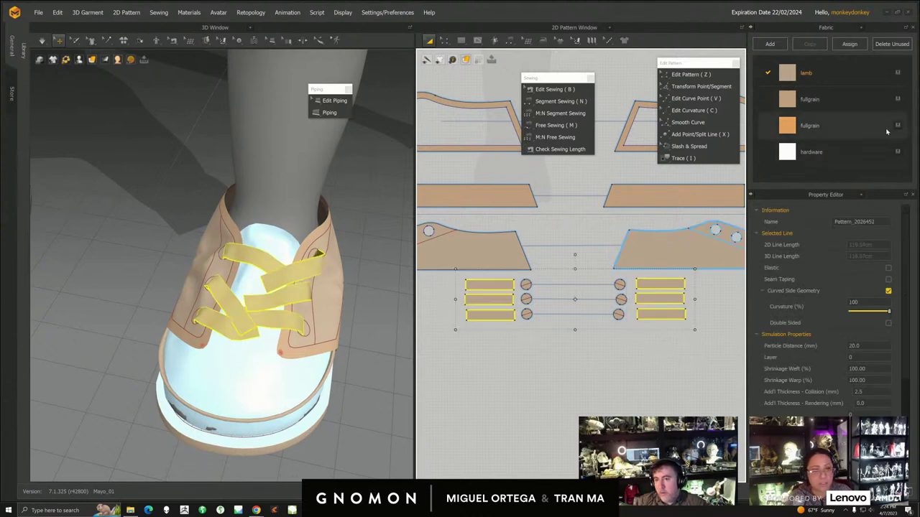
click(898, 100)
right_drag(204, 277, 259, 248)
click(67, 62)
click(85, 84)
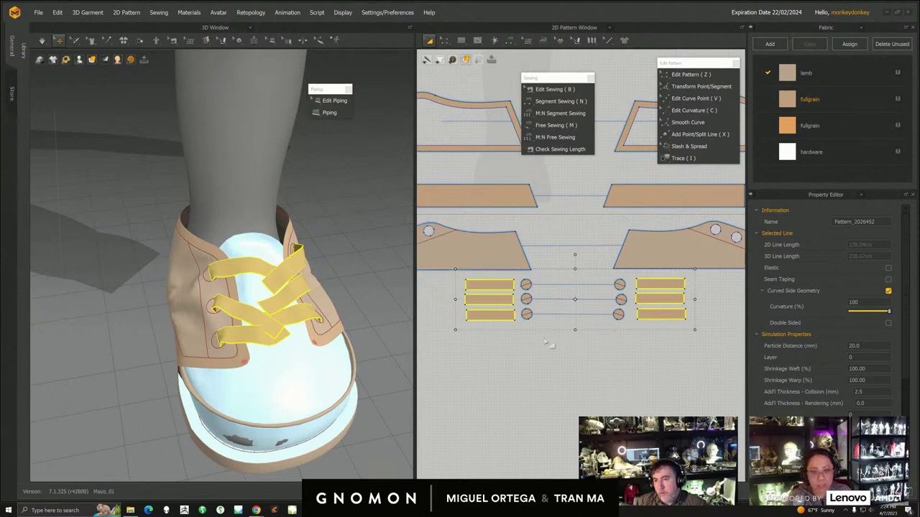
- Select all six eyelet discs on both sides and assign them the transparent orange fullgrain fabric
right_drag(301, 366, 338, 291)
right_drag(304, 238, 193, 267)
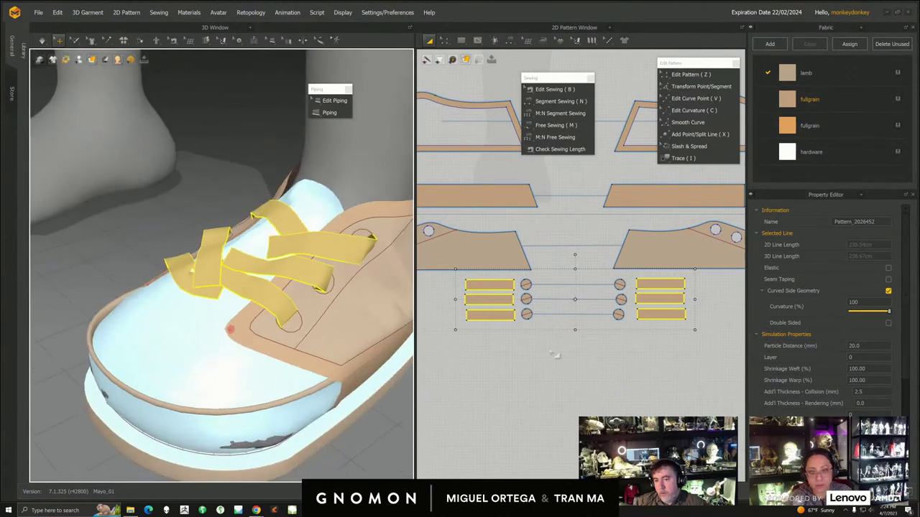
scroll(581, 339, up, 3)
click(524, 380)
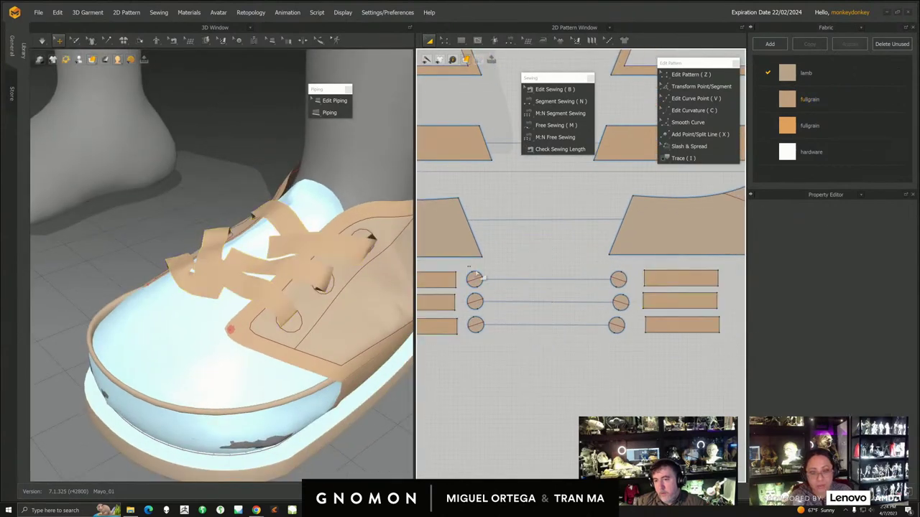
drag(636, 365, 637, 365)
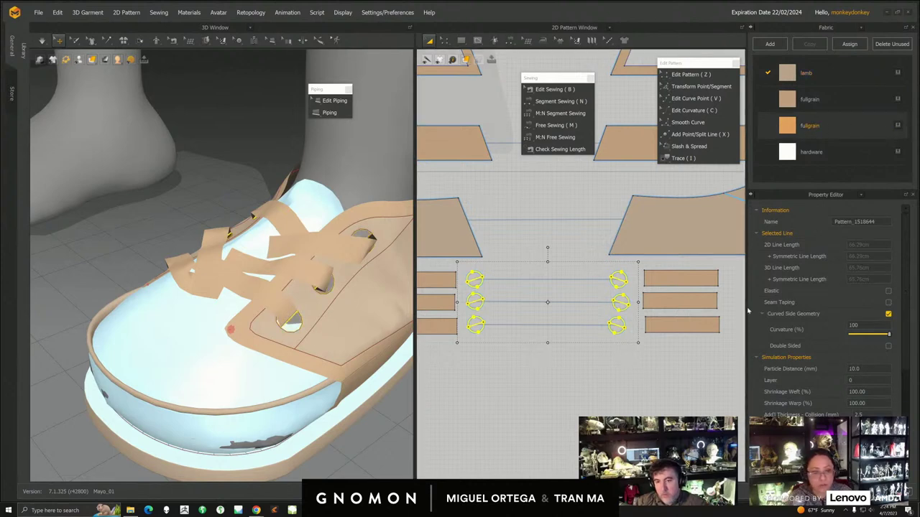
click(846, 181)
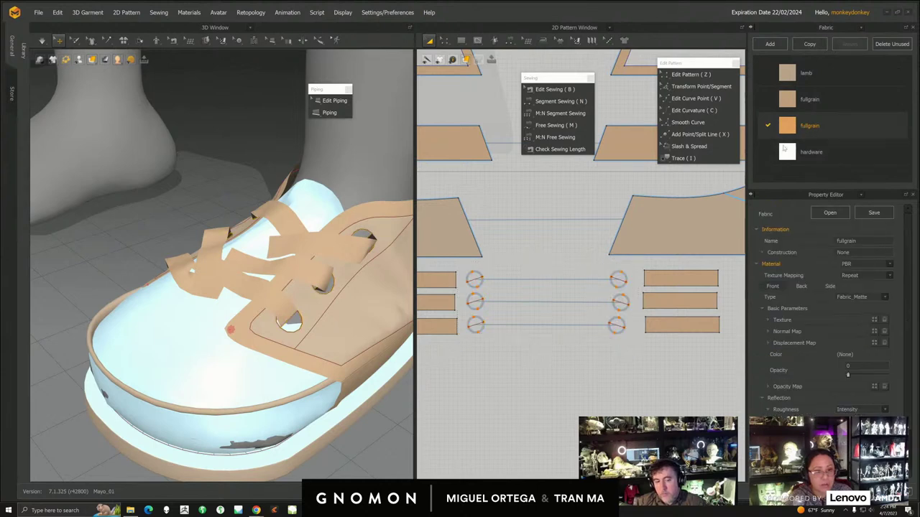
drag(464, 265, 603, 351)
drag(658, 343, 660, 344)
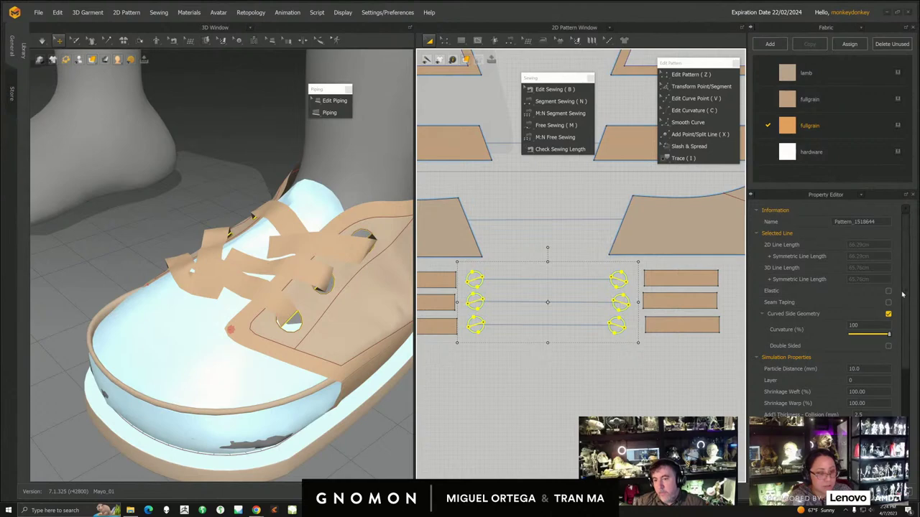
- Run the simulation, pull the uppermost crossing strip's loose end up and away from its neighbours, and stop the simulation
right_drag(234, 349, 222, 349)
right_drag(276, 326, 395, 302)
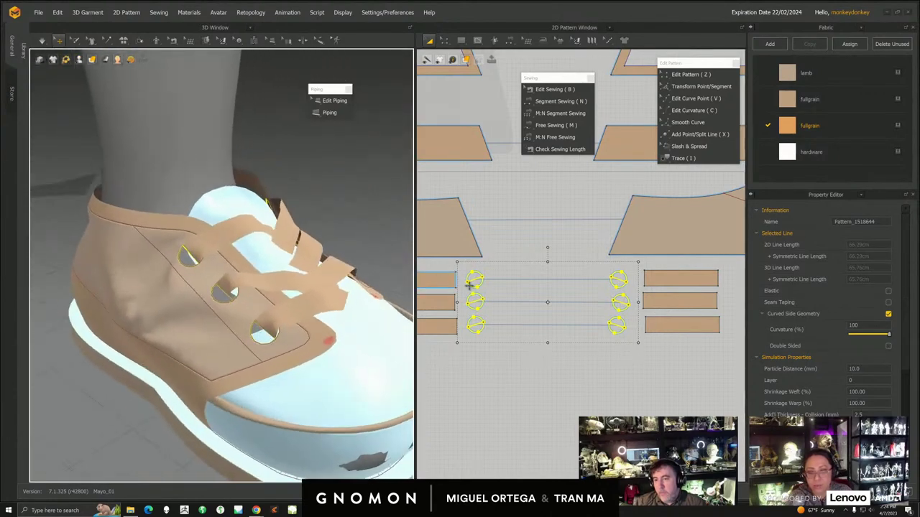
scroll(577, 335, up, 3)
scroll(577, 335, up, 2)
middle_drag(671, 279, 588, 260)
right_drag(349, 298, 325, 275)
click(280, 251)
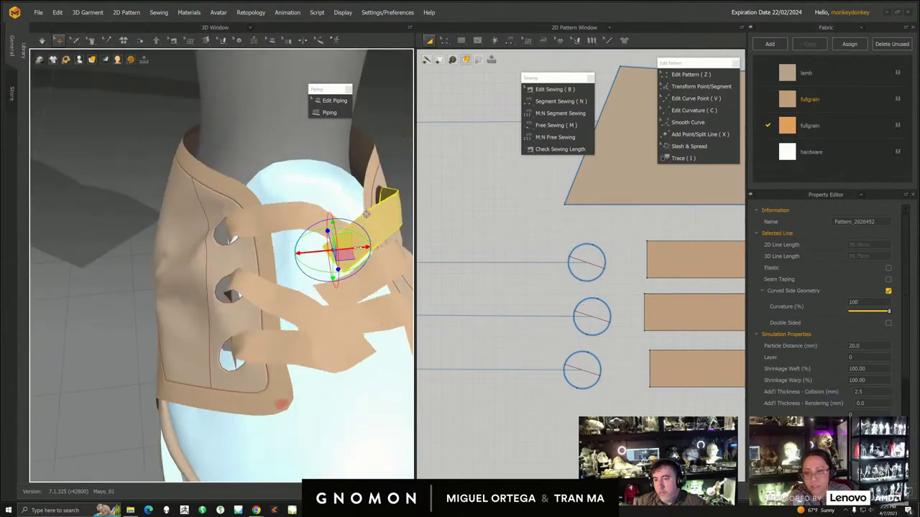
key(space)
drag(365, 214, 302, 151)
click(233, 288)
click(42, 41)
scroll(540, 274, down, 4)
- Segment-sew the pulled uppermost strip's free end to the diameter line of the middle disc on the opposite side
click(316, 148)
mouse_move(565, 309)
middle_down()
mouse_move(517, 314)
mouse_move(542, 292)
mouse_move(574, 300)
middle_up()
scroll(545, 290, down, 1)
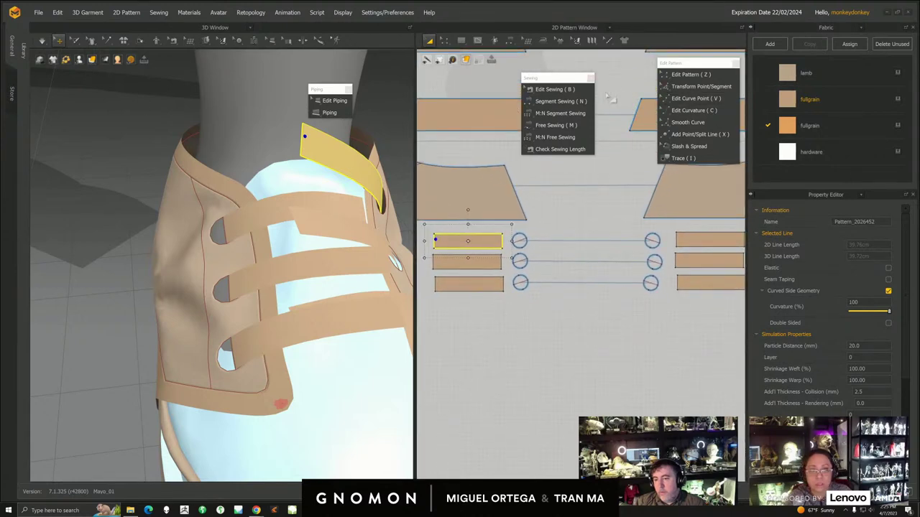
click(545, 105)
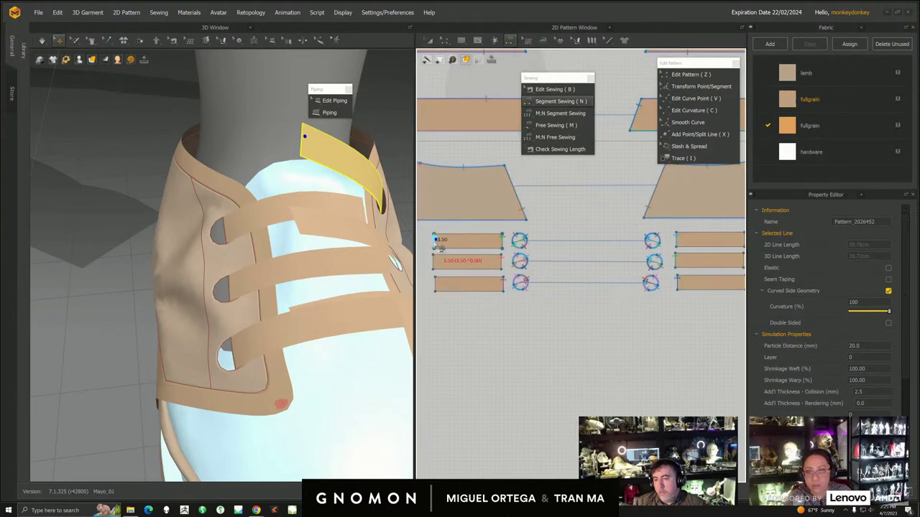
click(440, 249)
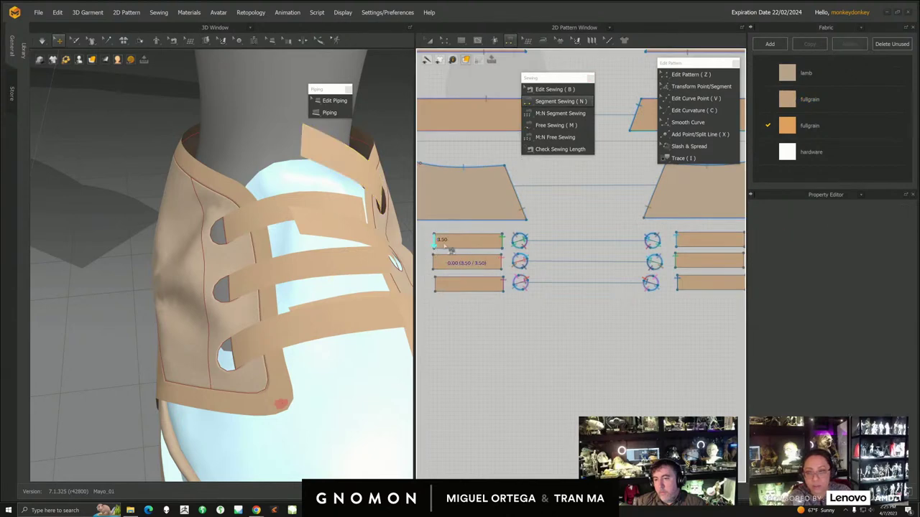
click(660, 265)
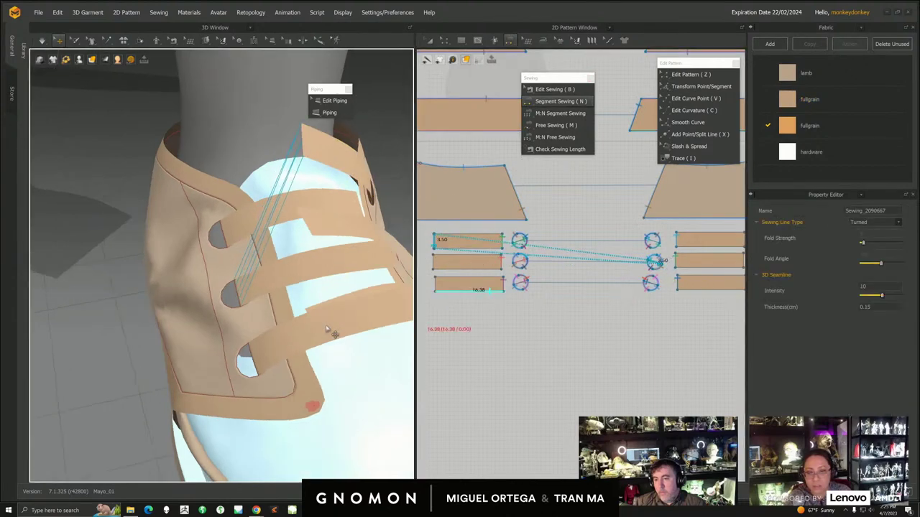
- Segment-sew the same side's middle strip by its free end to the lowest opposite disc's diameter, replacing the first seam with a correctly oriented one
middle_drag(511, 280, 506, 278)
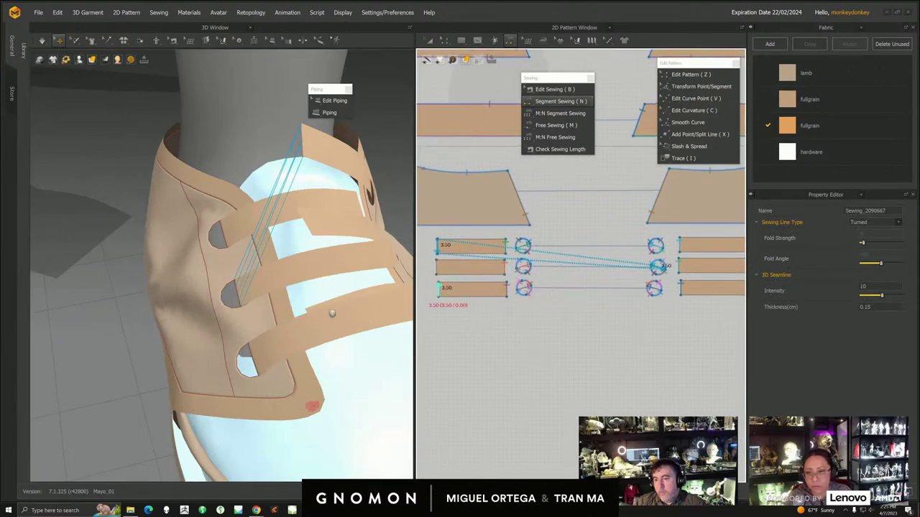
right_drag(337, 317, 324, 310)
click(298, 222)
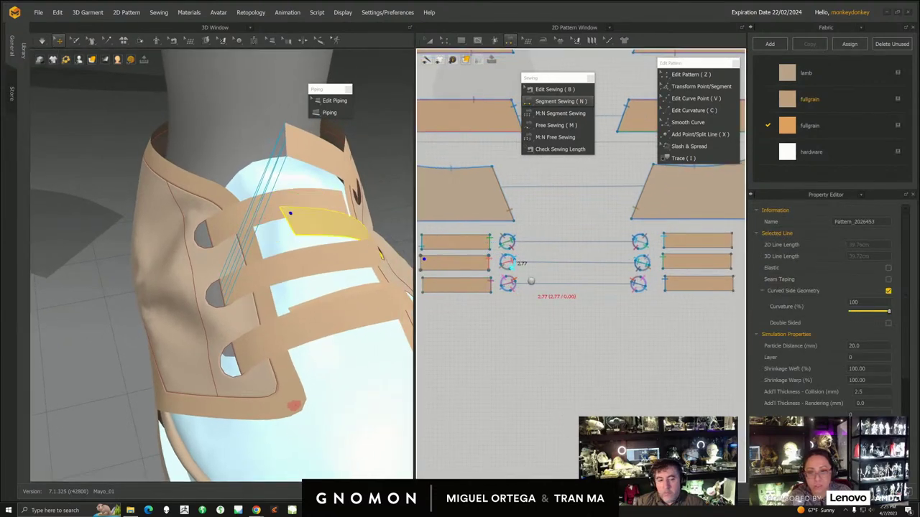
click(424, 263)
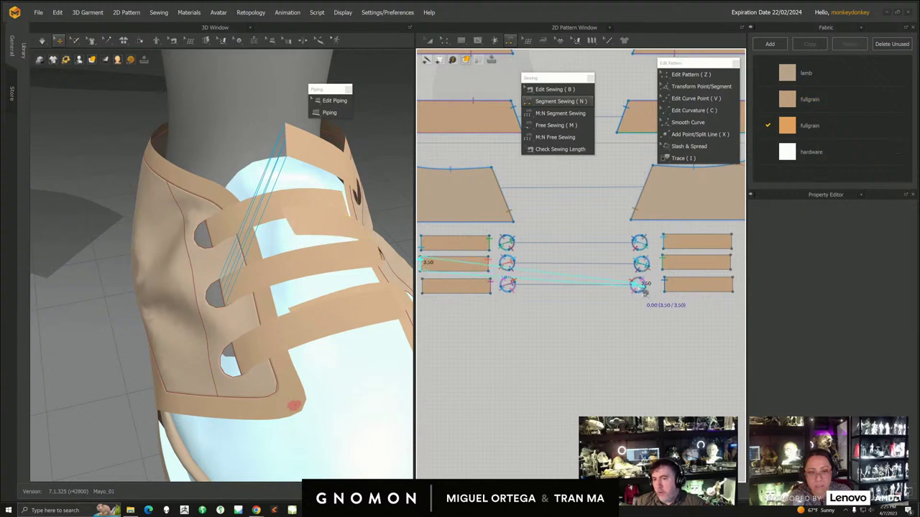
click(638, 284)
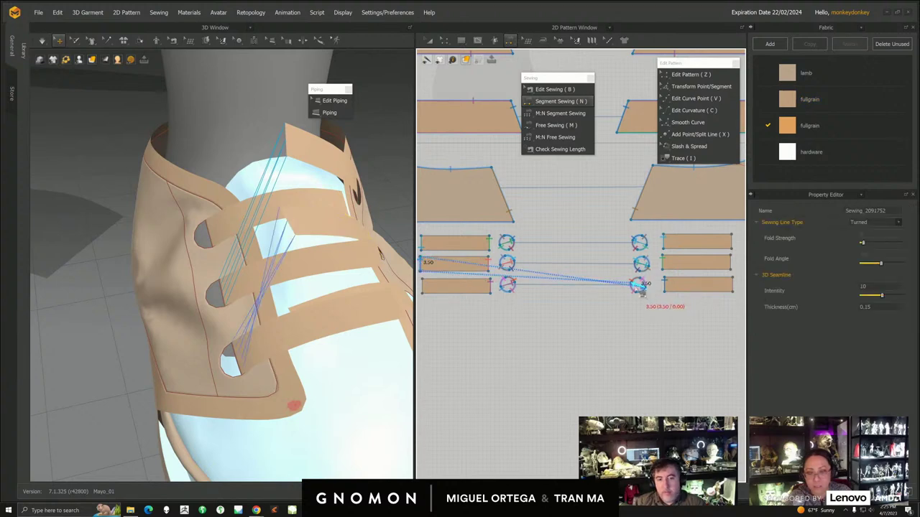
click(437, 273)
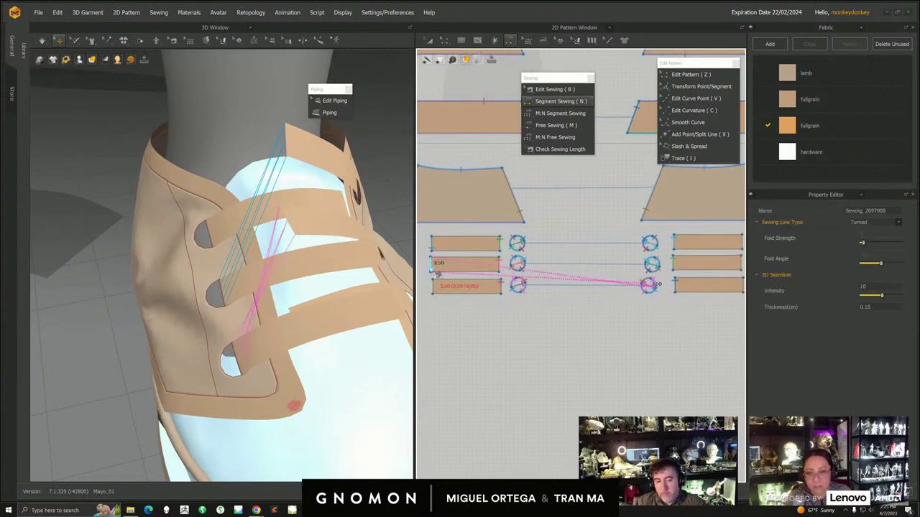
key(Delete)
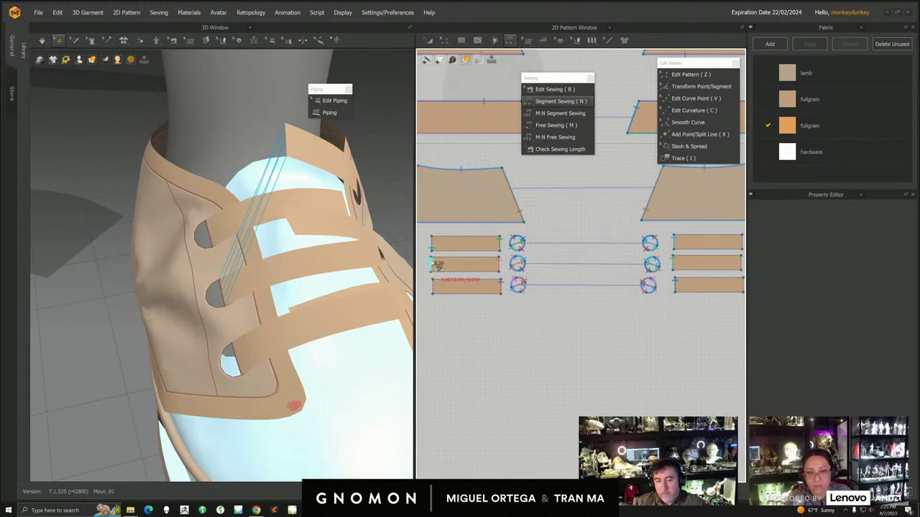
click(651, 288)
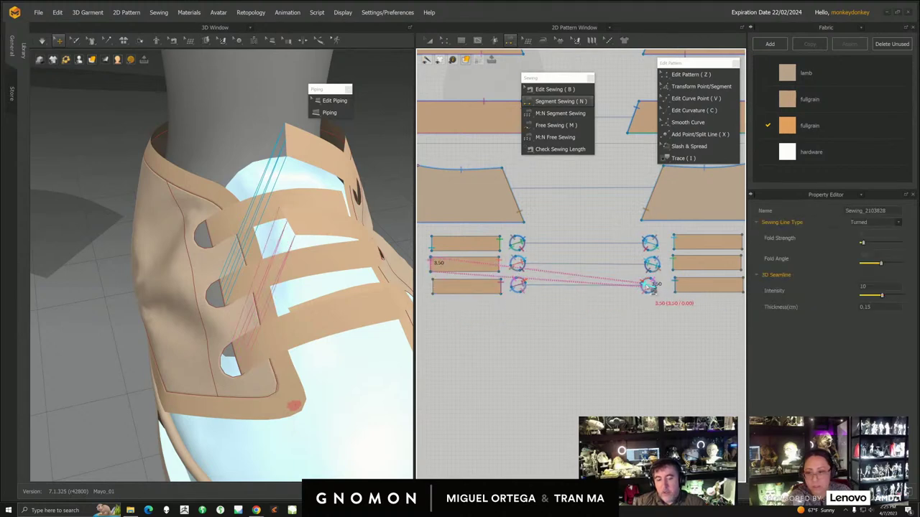
- Segment-sew the free ends of the other side's uppermost and middle strips to the diameters of the opposite middle and lowest discs
middle_drag(552, 273, 568, 282)
right_drag(329, 389, 267, 367)
click(336, 249)
middle_drag(555, 306, 520, 309)
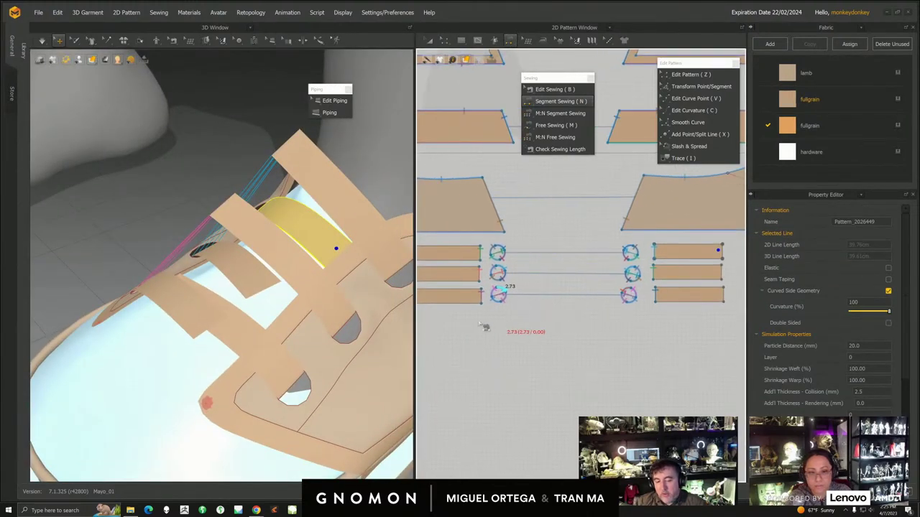
click(724, 260)
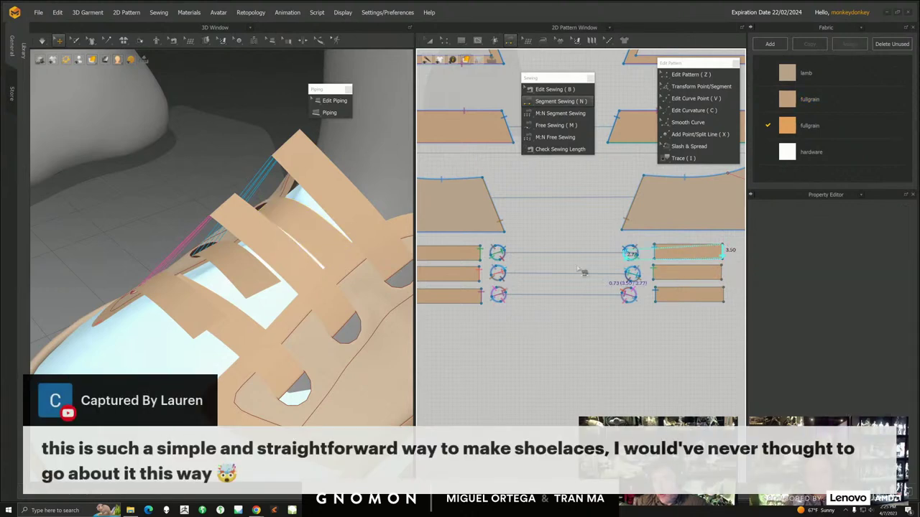
click(500, 282)
right_drag(361, 347, 360, 327)
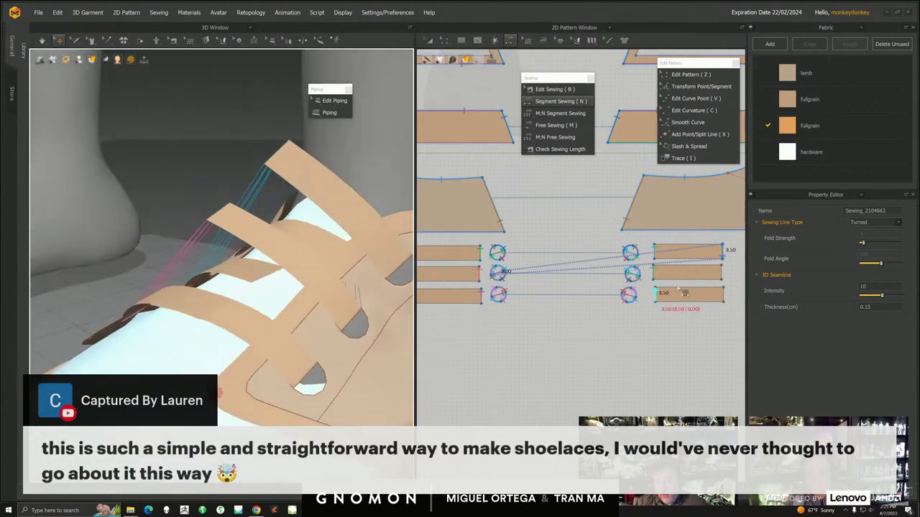
click(727, 274)
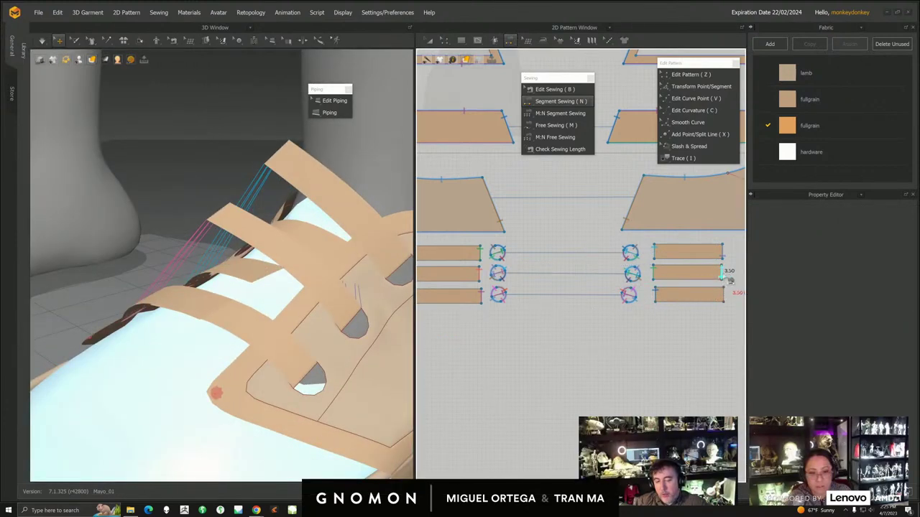
click(501, 296)
- Simulate the newly sewn strips so they tighten across the tongue between the eyelets, and stop the simulation
mouse_move(346, 354)
right_down()
mouse_move(366, 374)
mouse_move(346, 359)
right_up()
scroll(346, 361, down, 2)
right_drag(267, 332, 239, 337)
click(281, 309)
click(43, 41)
click(239, 336)
click(43, 40)
- Delete one of the two lowest strips so that a single strip spans the lowest eyelets
click(268, 311)
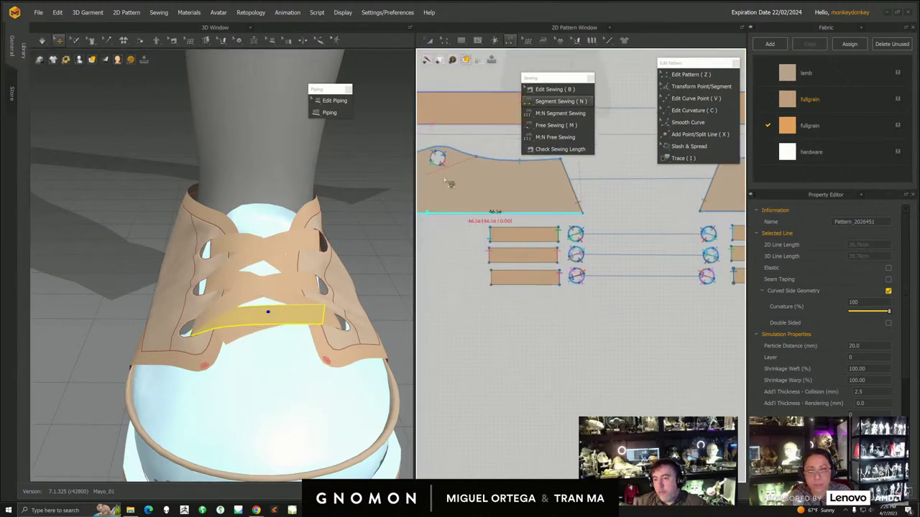
click(502, 274)
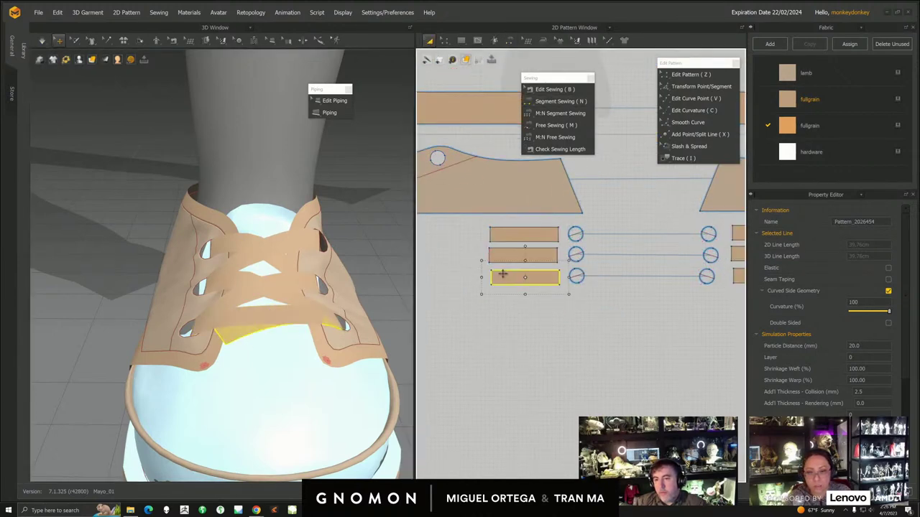
key(Delete)
- Segment-sew the free end of the remaining lowest strip to the diameter line of the lowest disc on the opposite side
right_drag(293, 227, 276, 259)
click(264, 317)
right_drag(265, 325, 250, 317)
middle_drag(585, 315, 503, 296)
click(314, 349)
click(313, 343)
click(310, 357)
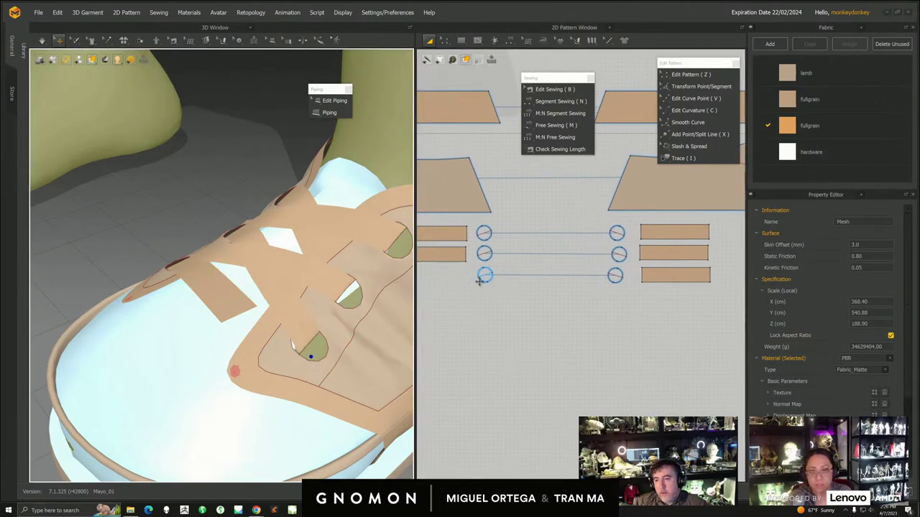
click(567, 103)
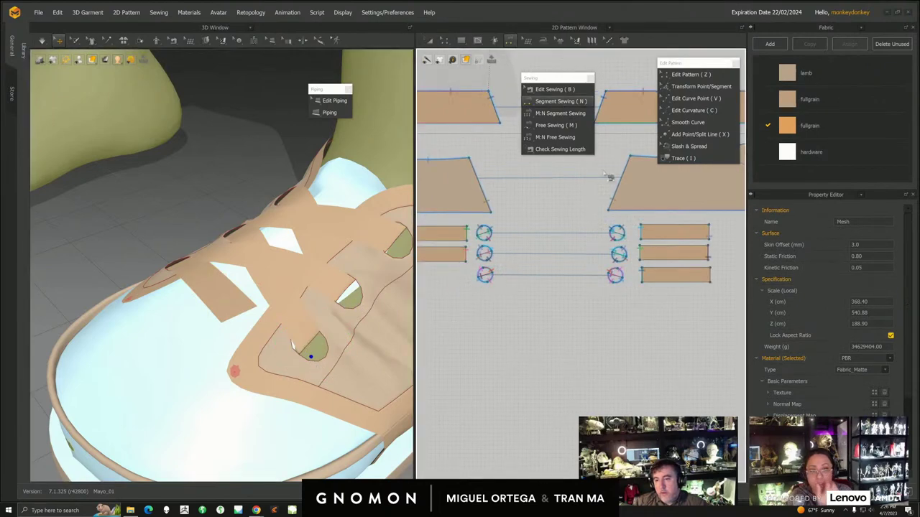
click(712, 276)
click(492, 276)
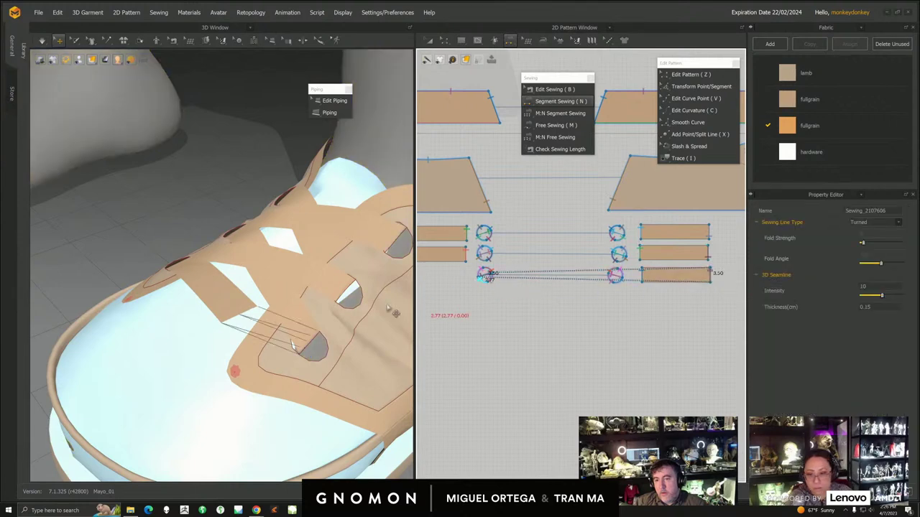
- Start the simulation and pull the lowest and middle laces into place over the tongue and eyelet edges
key(space)
right_drag(280, 273, 263, 302)
scroll(265, 314, down, 3)
scroll(262, 303, up, 3)
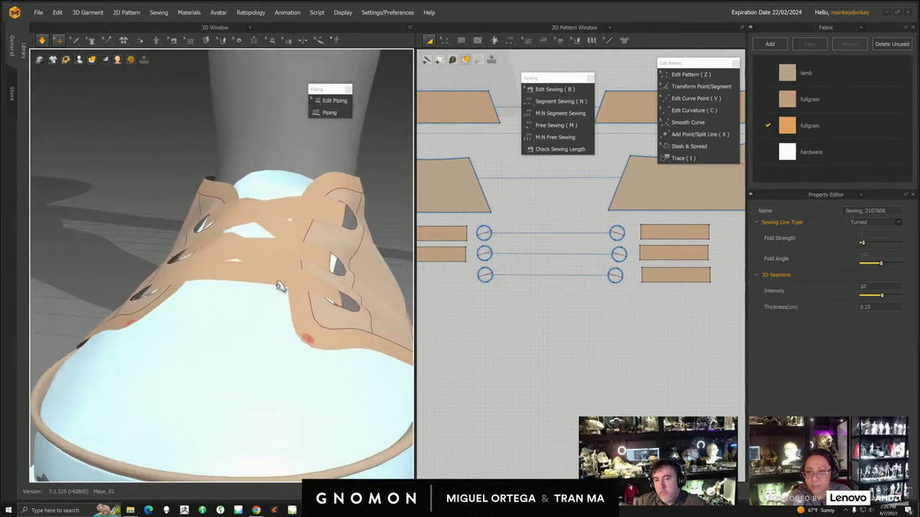
drag(275, 280, 287, 329)
right_drag(323, 292, 286, 291)
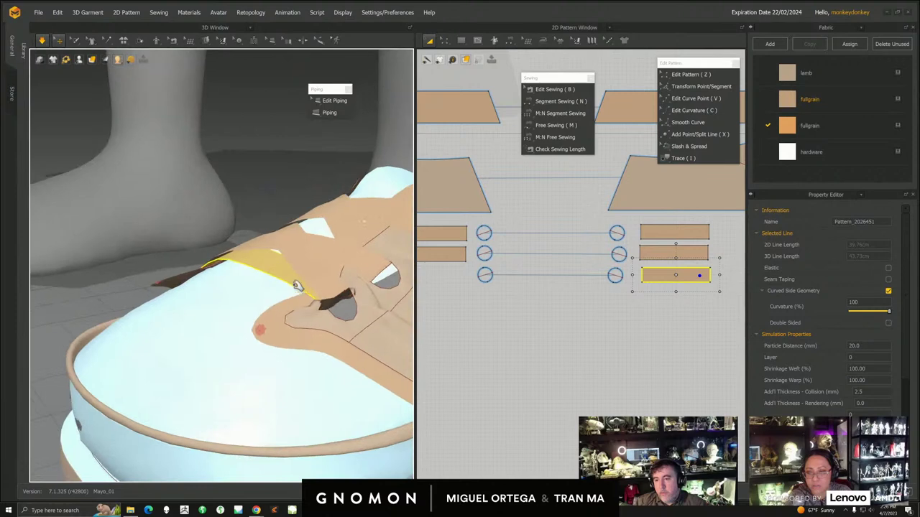
drag(350, 308, 177, 217)
right_drag(215, 224, 267, 248)
drag(330, 288, 254, 226)
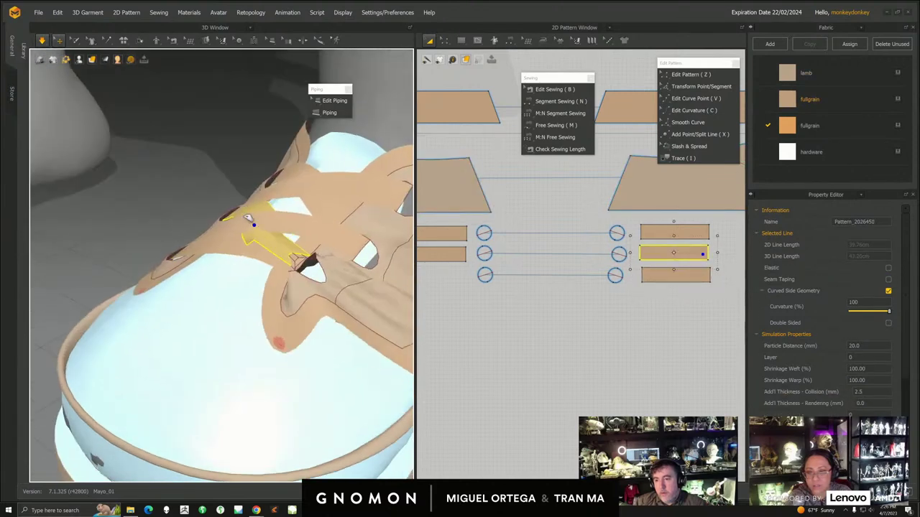
right_drag(259, 300, 220, 321)
scroll(235, 350, down, 3)
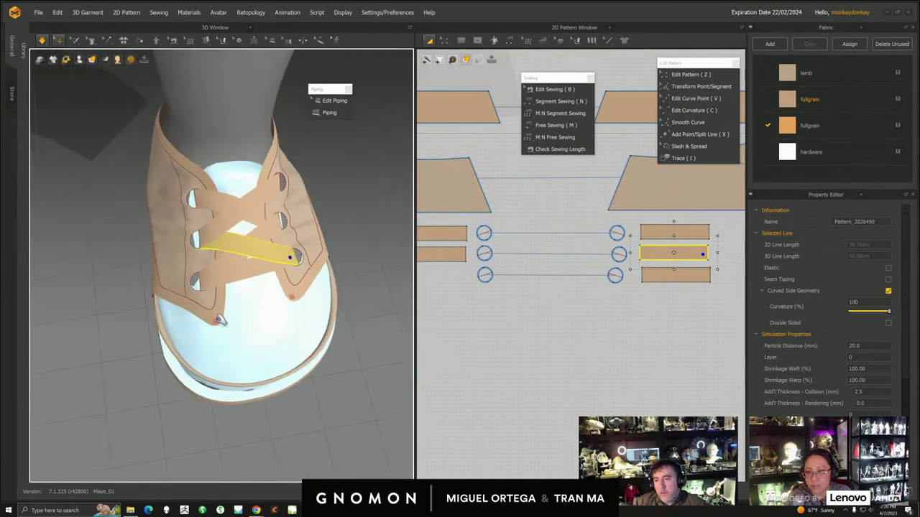
- Pull the front corners of both side panels' trim into position over the toe during simulation
click(218, 321)
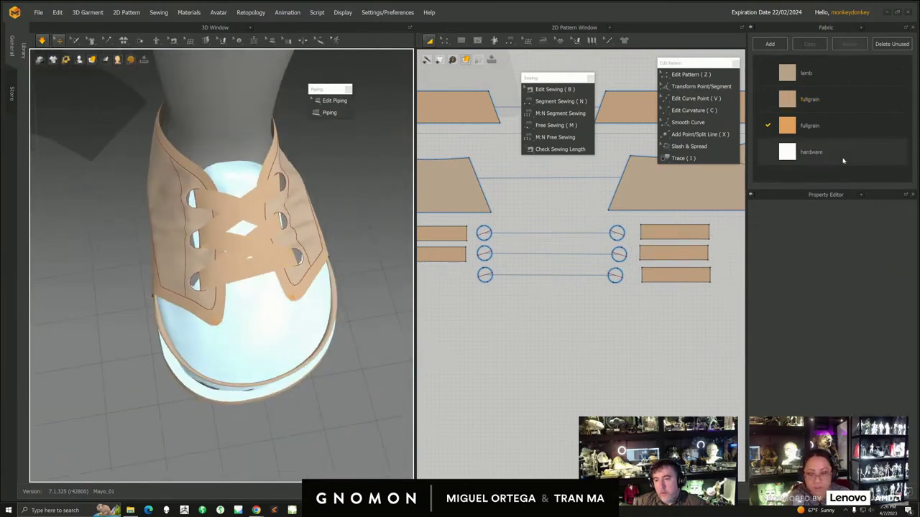
right_drag(263, 176, 298, 185)
drag(219, 329, 257, 336)
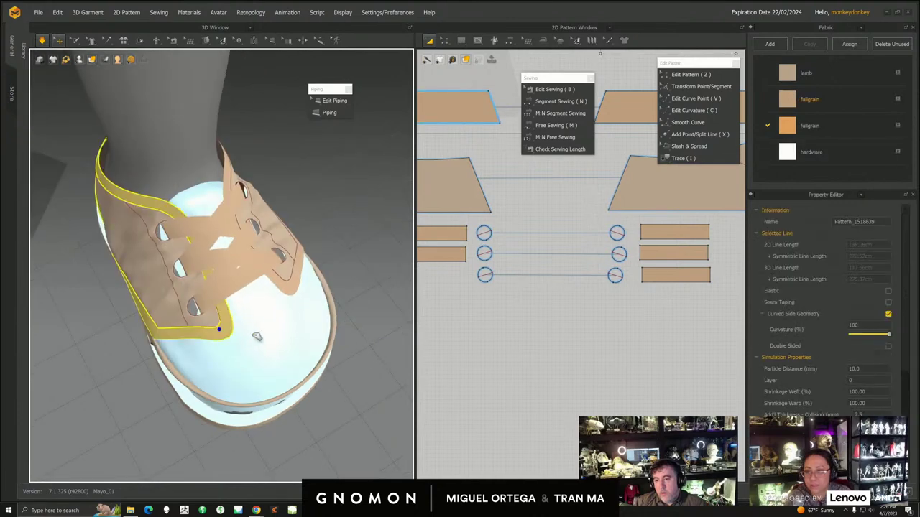
click(288, 303)
right_drag(302, 297, 212, 262)
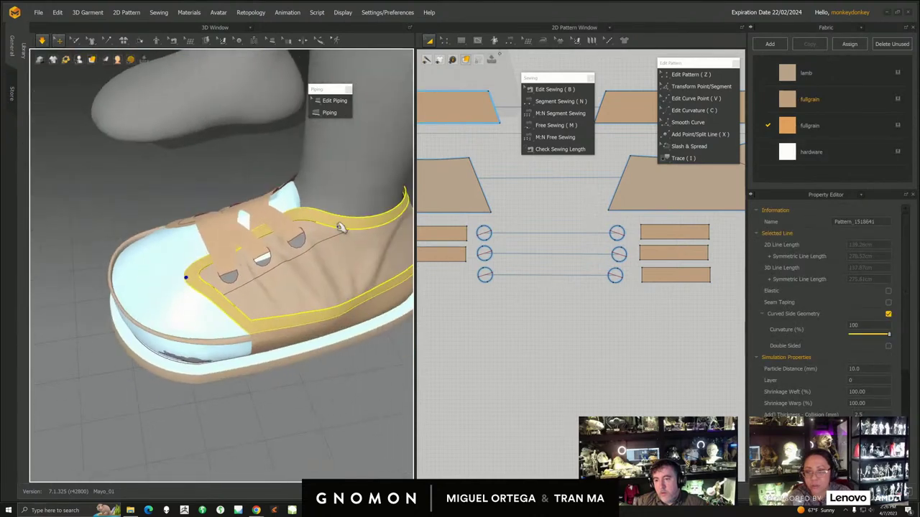
- Stop the cloth simulation on the shoe once its side panels and trim have settled, and save the project
right_drag(332, 219, 249, 329)
click(237, 260)
click(260, 278)
click(249, 327)
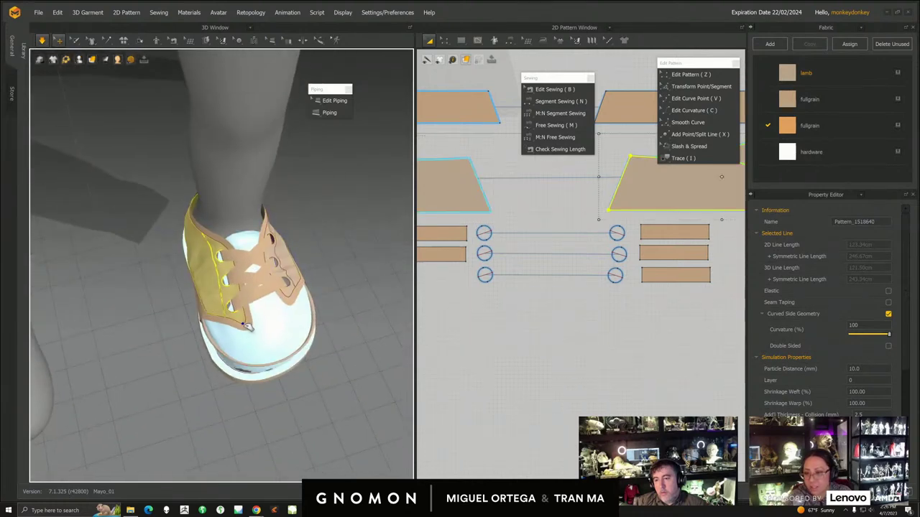
right_drag(288, 302, 291, 317)
click(291, 318)
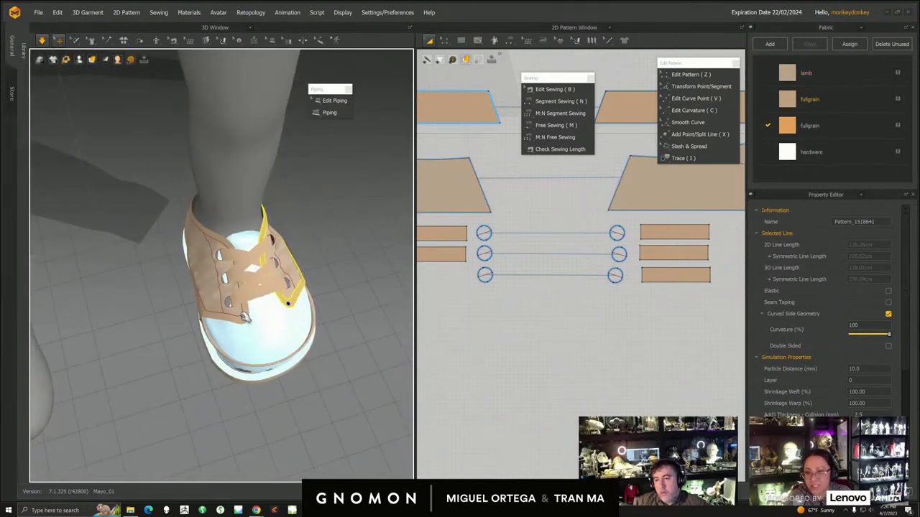
click(42, 41)
key(n)
right_drag(284, 316, 287, 293)
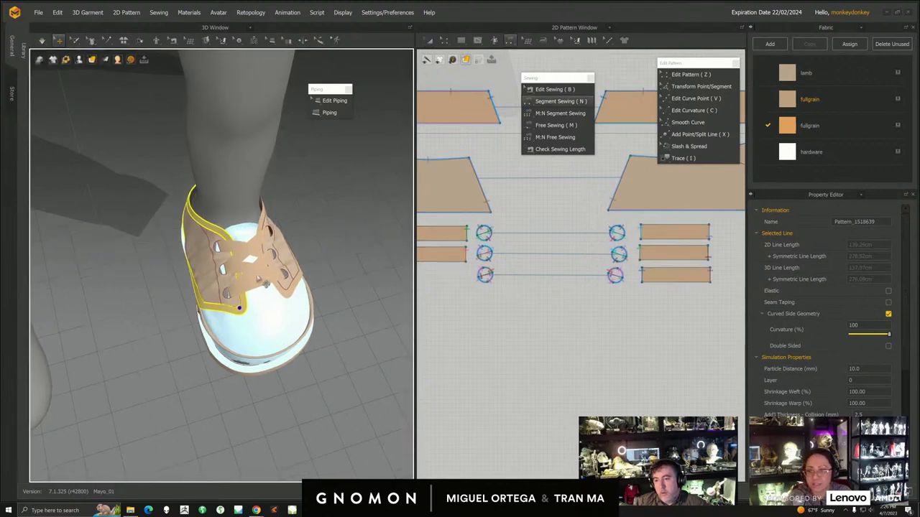
scroll(288, 292, up, 2)
key(ctrl+s)
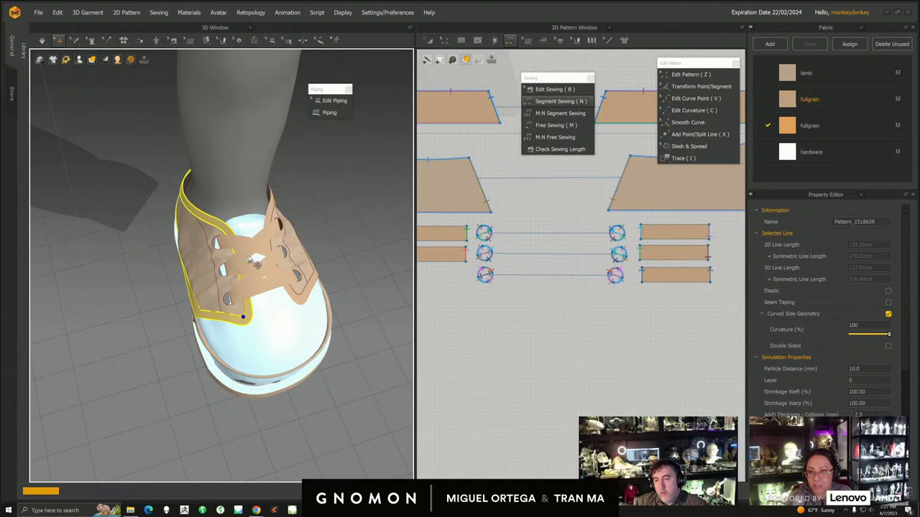
- Examine how the shoe's side panel and lower side strip sit against the sole and toe
right_drag(273, 265, 314, 288)
click(291, 290)
click(253, 291)
scroll(607, 328, down, 5)
middle_drag(530, 307, 528, 328)
right_drag(361, 314, 392, 288)
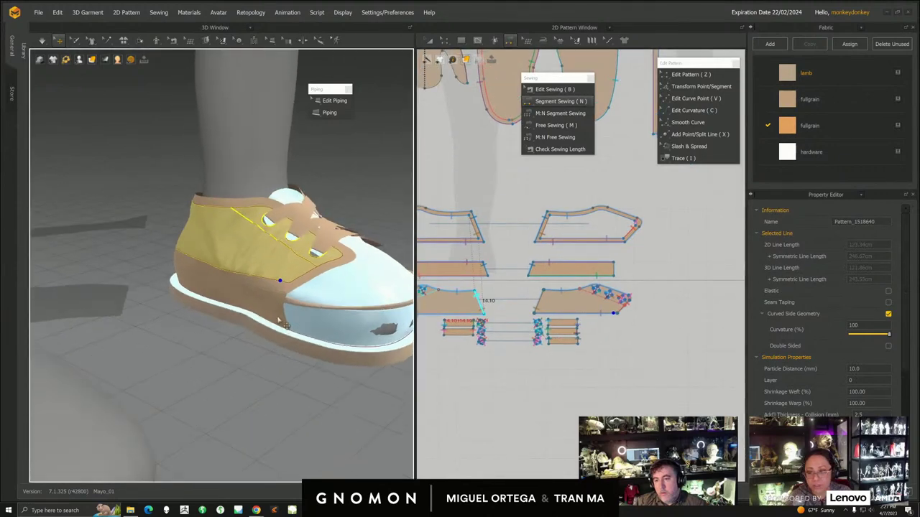
click(277, 317)
right_drag(334, 330, 315, 336)
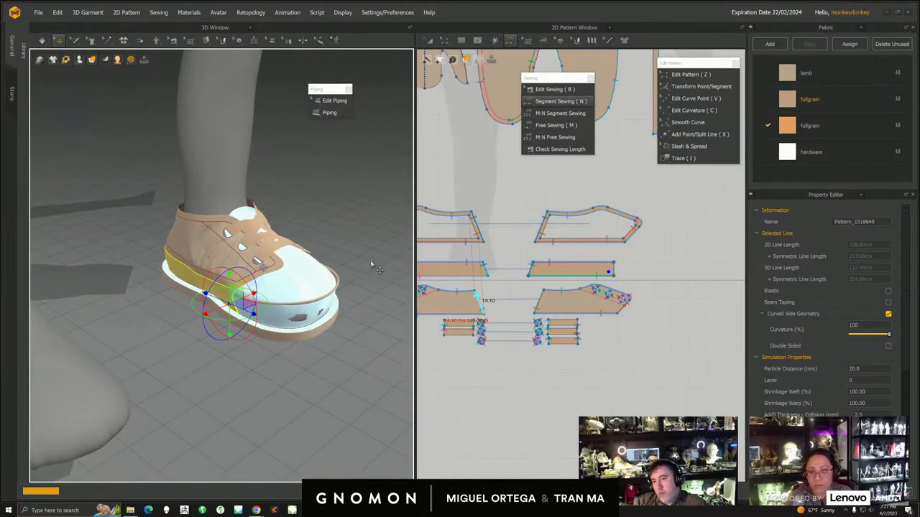
scroll(314, 318, up, 5)
right_drag(314, 318, 284, 335)
- Select the crossing lace straps on the front of the shoe and inspect how they pass through the eyelets
scroll(316, 328, up, 3)
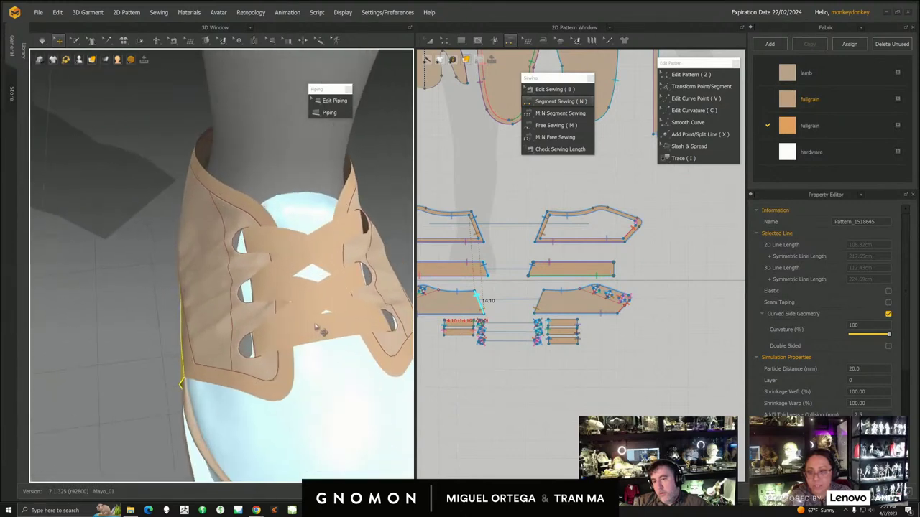
click(309, 328)
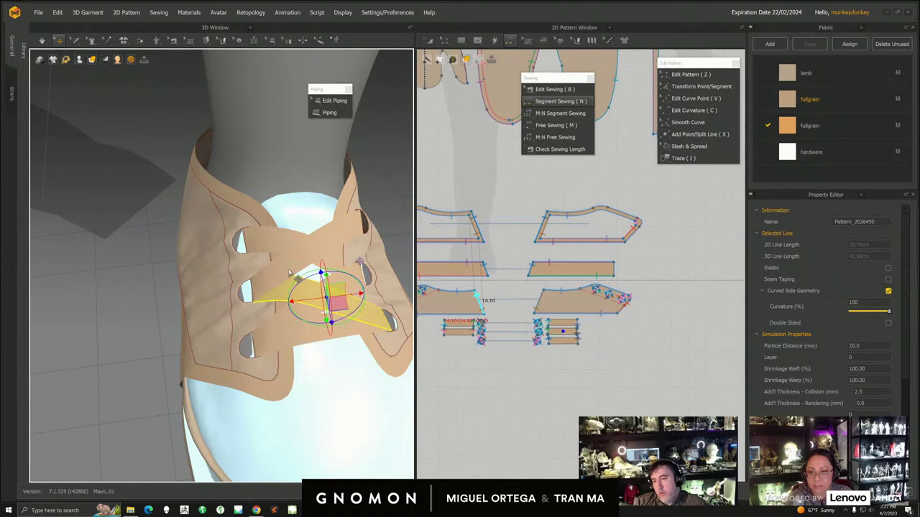
click(290, 239)
right_drag(318, 330, 298, 343)
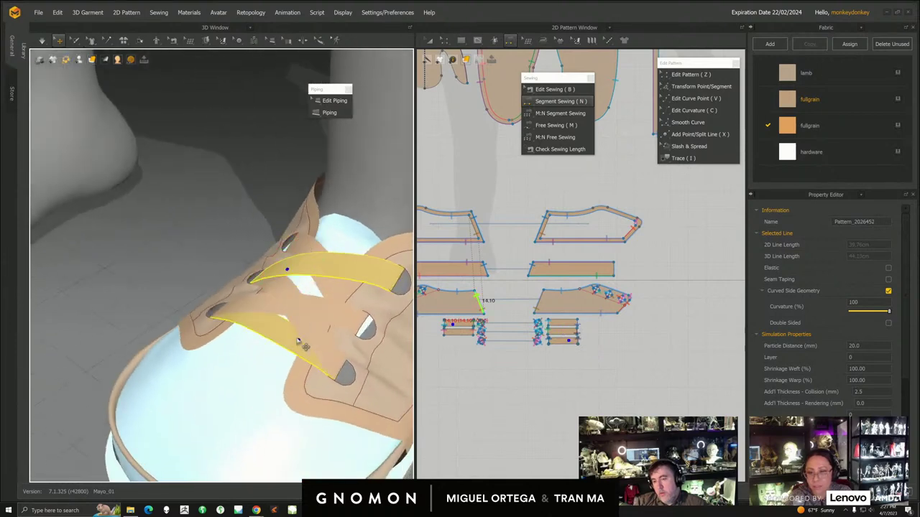
right_drag(333, 310, 336, 346)
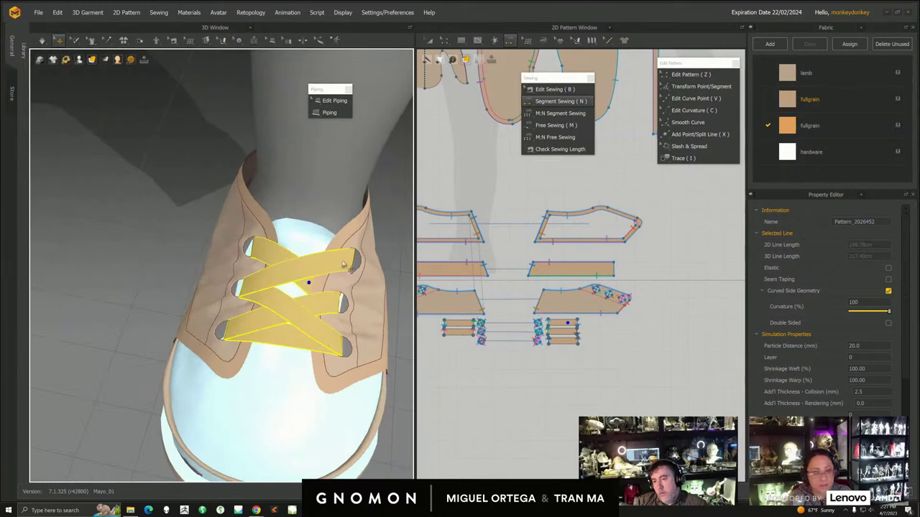
right_drag(291, 324, 307, 306)
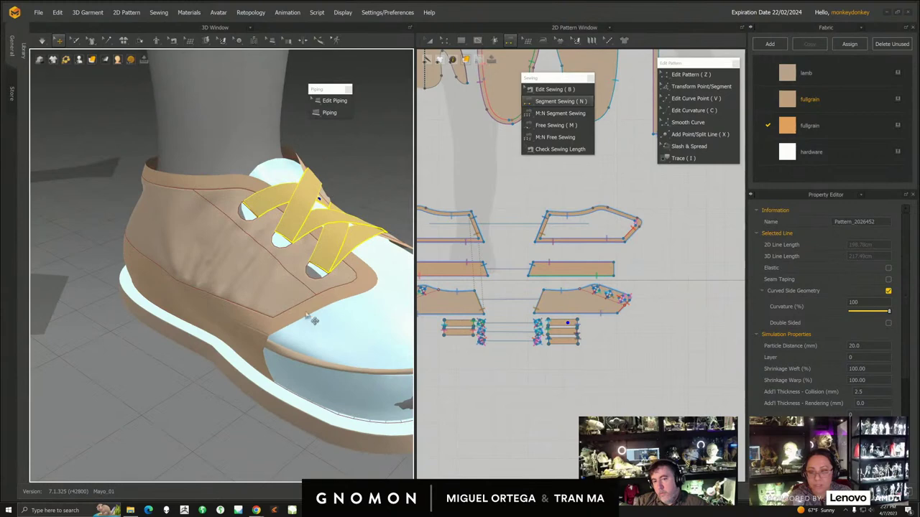
- Select the edge-trim patterns of both side panels in the 2D pattern layout
click(308, 306)
middle_drag(496, 233, 557, 215)
scroll(568, 219, down, 3)
middle_drag(575, 179, 520, 250)
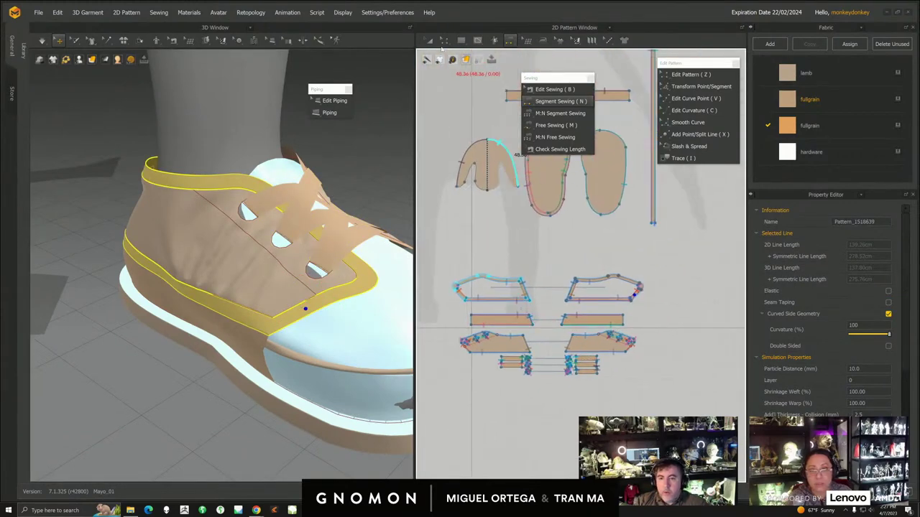
click(431, 42)
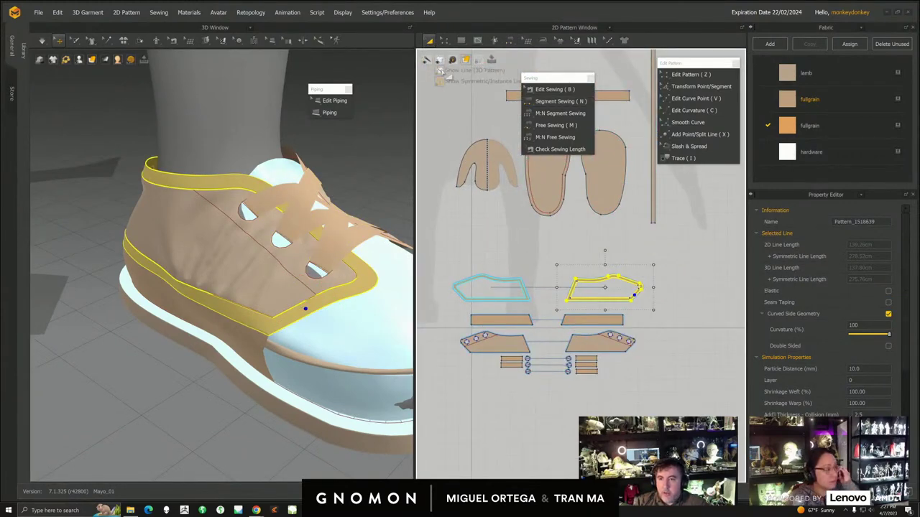
middle_drag(321, 335, 294, 324)
right_drag(294, 324, 296, 323)
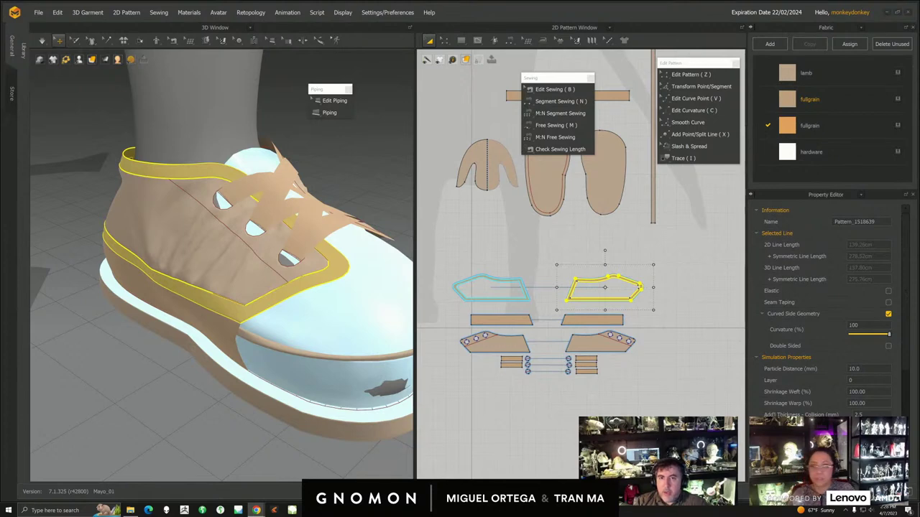
scroll(332, 321, up, 2)
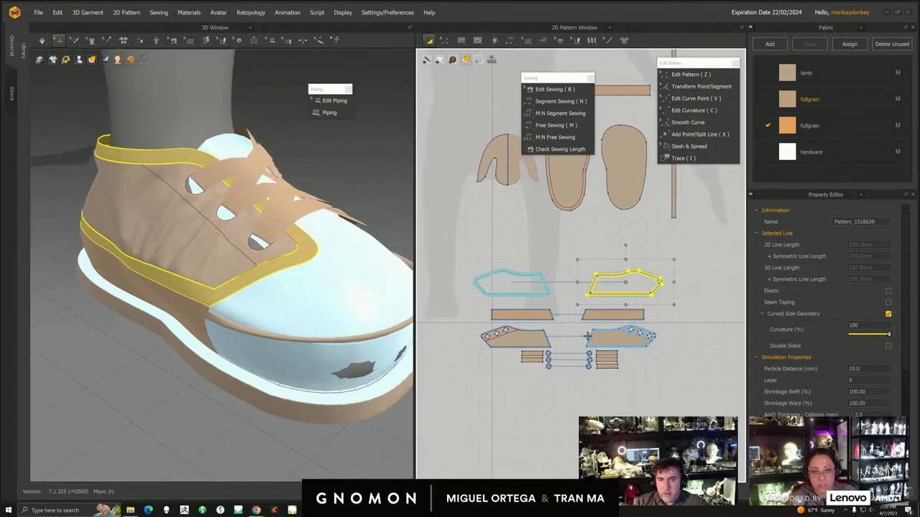
scroll(455, 261, up, 3)
drag(455, 247, 734, 317)
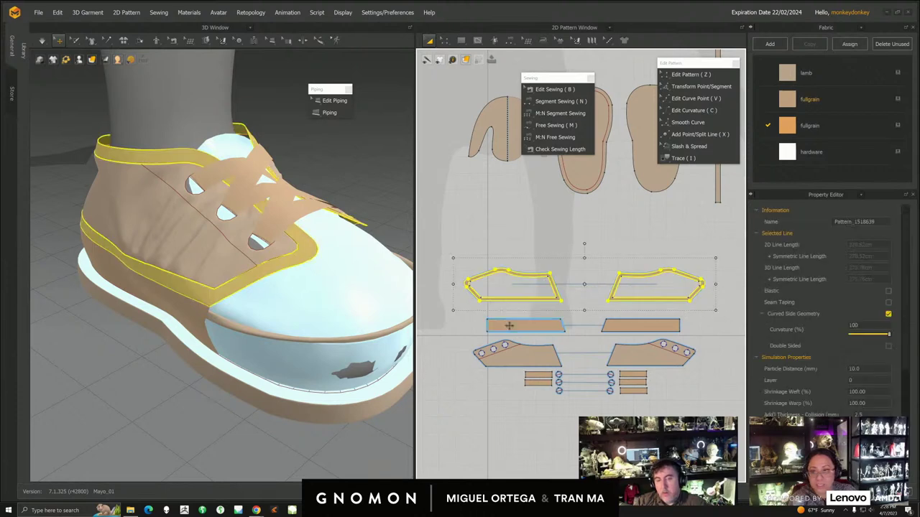
- Create an over layer clone of both edge trims and place the copies below the lace strap patterns
scroll(318, 365, down, 5)
right_drag(318, 366, 309, 376)
middle_drag(628, 346, 610, 310)
scroll(262, 333, up, 4)
right_drag(262, 332, 286, 345)
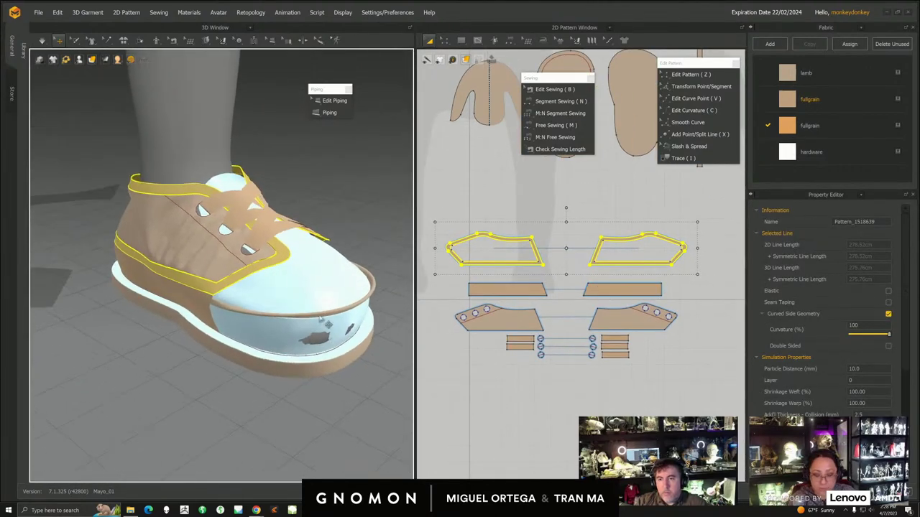
key(space)
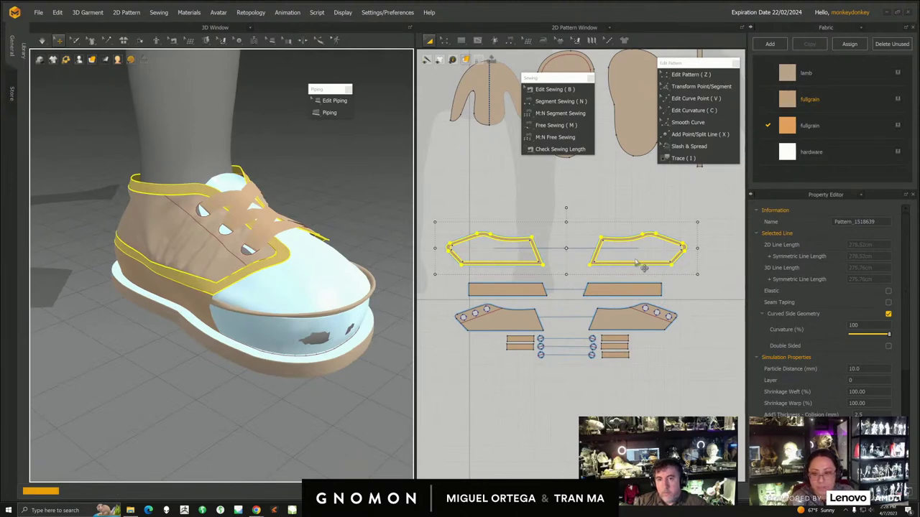
right_drag(253, 347, 323, 334)
scroll(620, 275, up, 1)
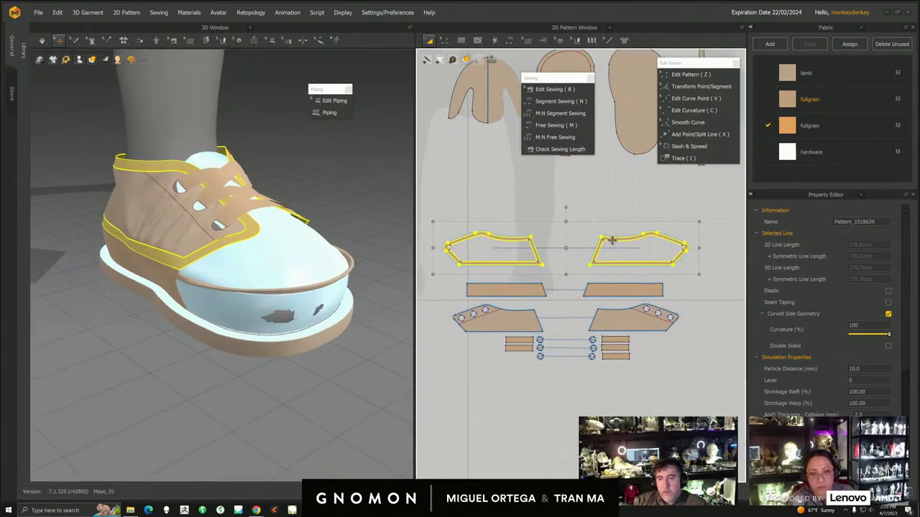
right_click(612, 243)
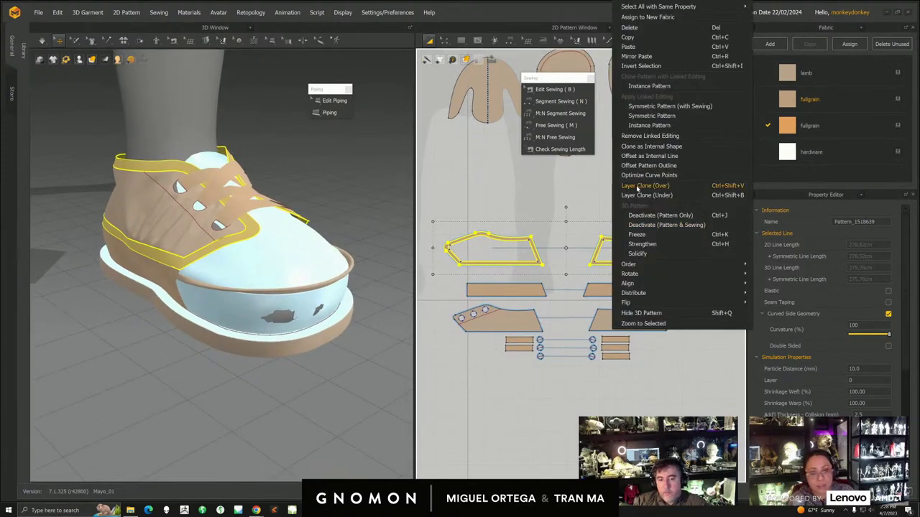
click(638, 187)
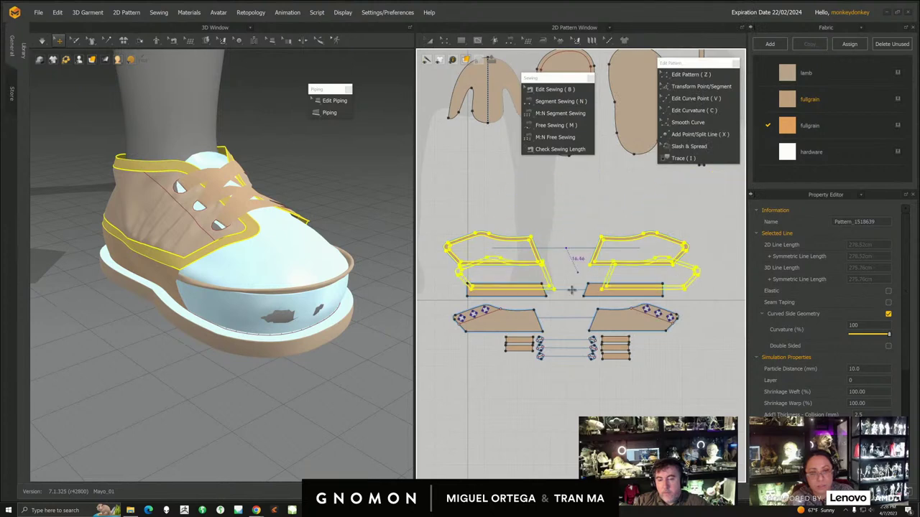
click(566, 396)
- Assign the lamb fabric to the cloned edge trims
scroll(244, 282, up, 10)
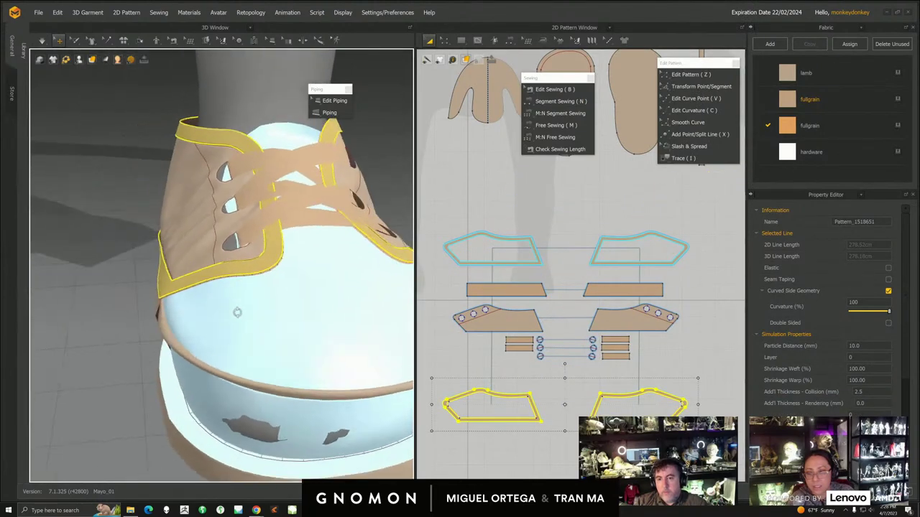
right_drag(235, 322, 267, 325)
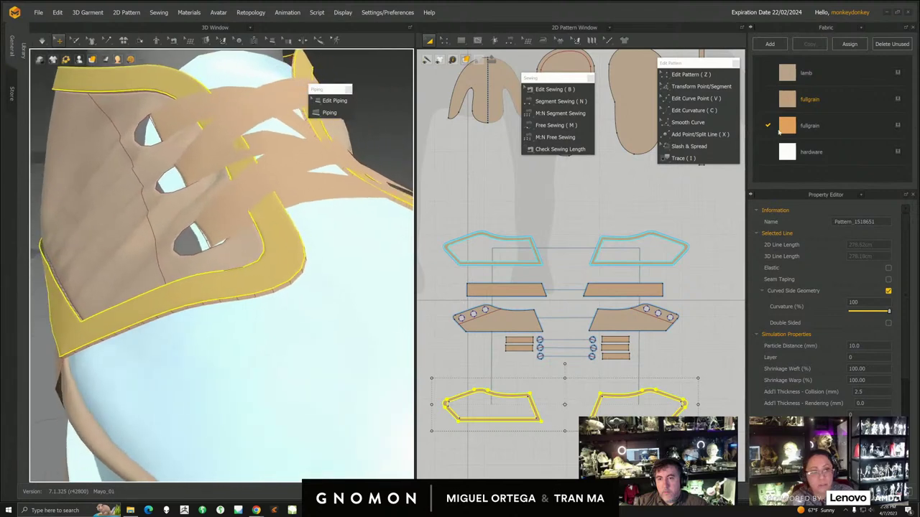
click(898, 74)
- Simulate the shoe with the cloned trim layer on top of the original edge trims
right_drag(260, 385, 252, 268)
click(41, 43)
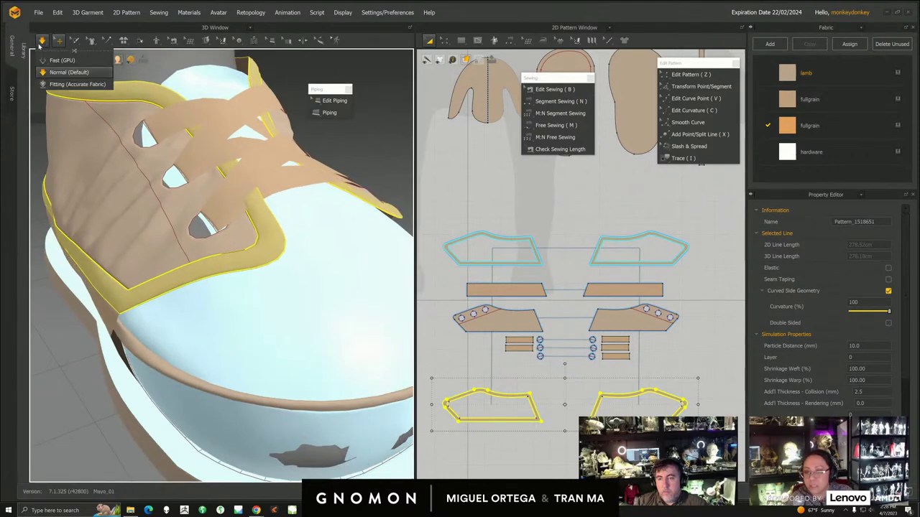
scroll(248, 299, down, 3)
right_drag(234, 287, 243, 286)
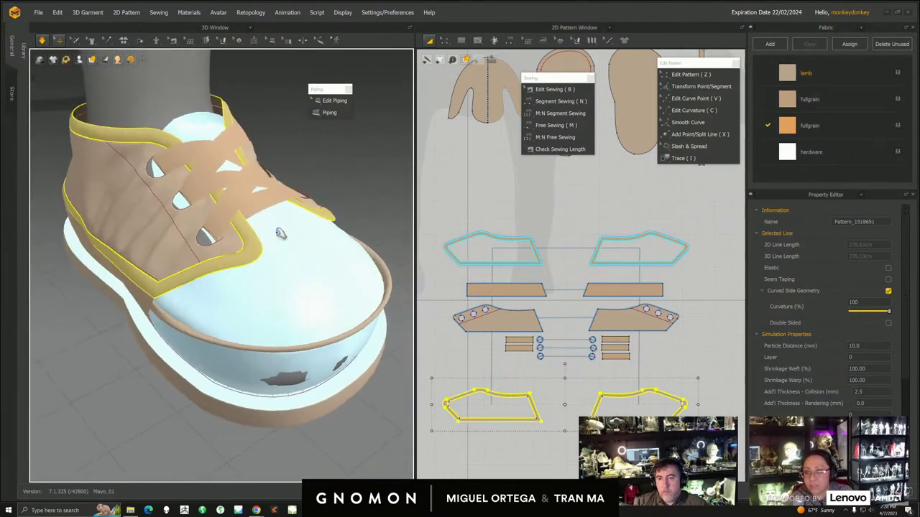
click(305, 237)
- Set both cloned trims to 110% weft shrinkage, 110% warp shrinkage and a particle distance of 7 mm
middle_drag(675, 445, 686, 400)
drag(716, 403, 440, 335)
middle_drag(259, 301, 281, 320)
scroll(283, 320, up, 2)
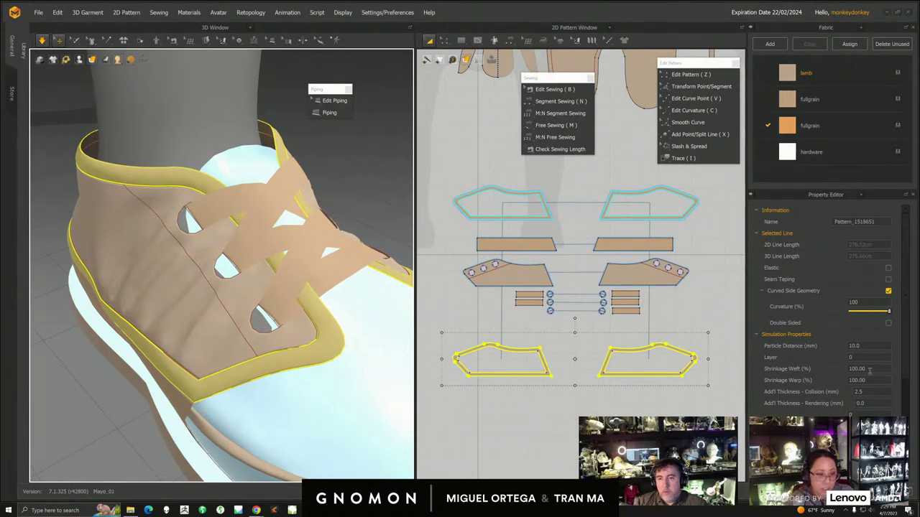
drag(871, 369, 841, 369)
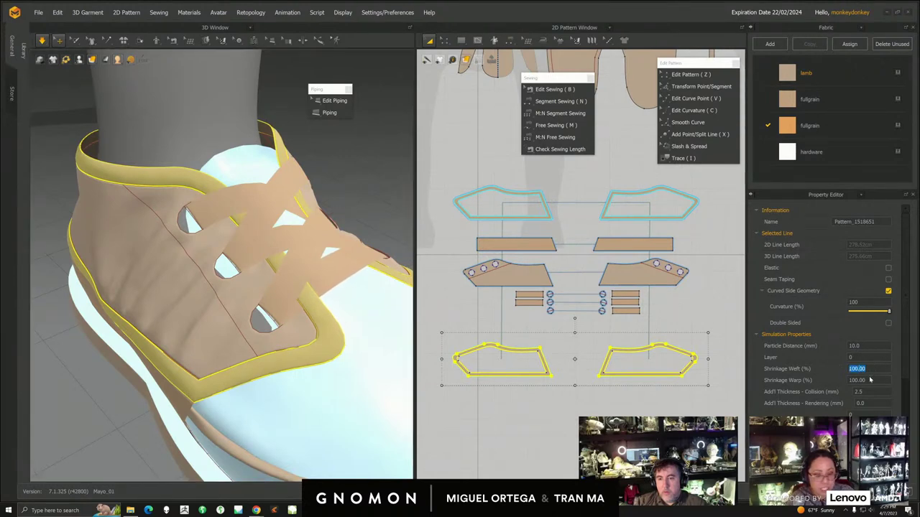
key(Tab)
drag(878, 368, 835, 369)
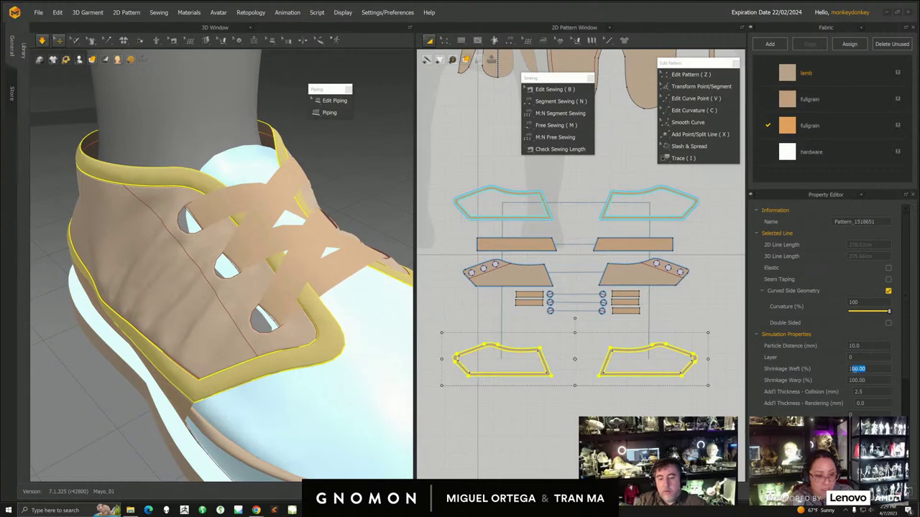
text(110)
key(Tab)
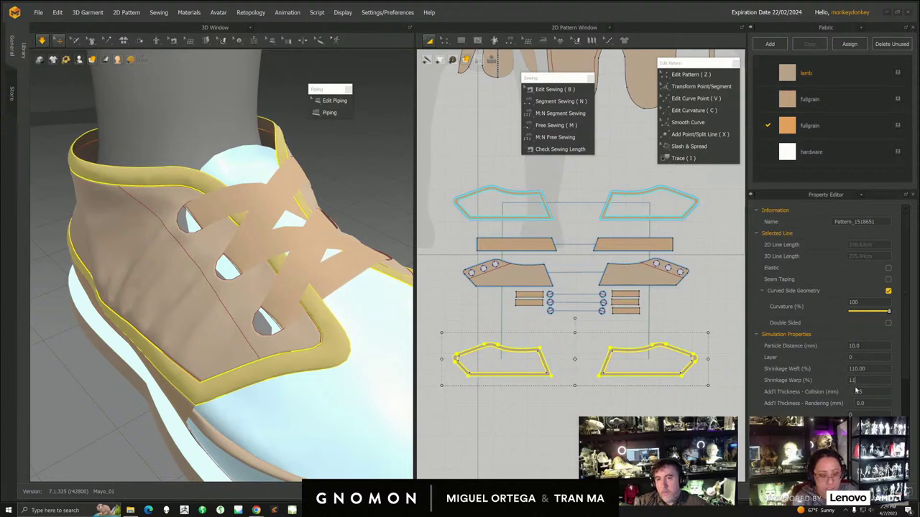
text(110)
key(Return)
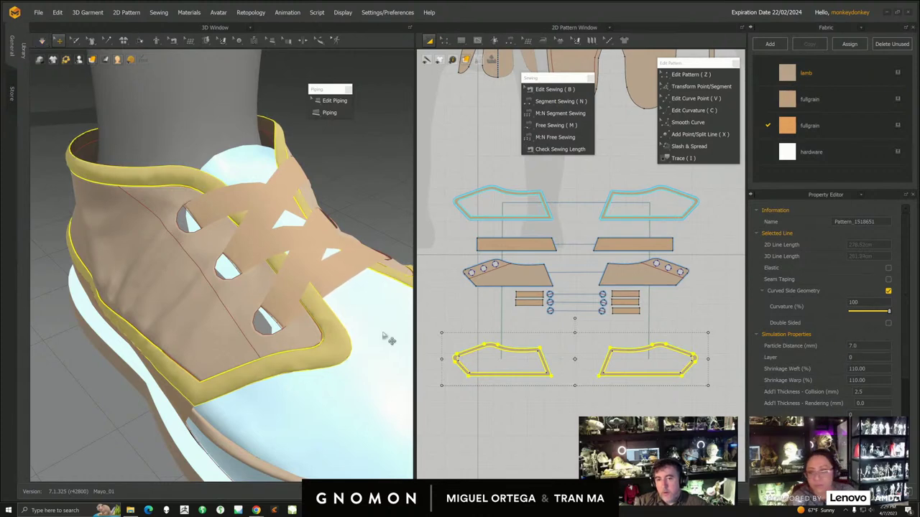
- Simulate the enlarged trims and check their padded shape around the collar and front edges
click(41, 41)
scroll(345, 273, down, 5)
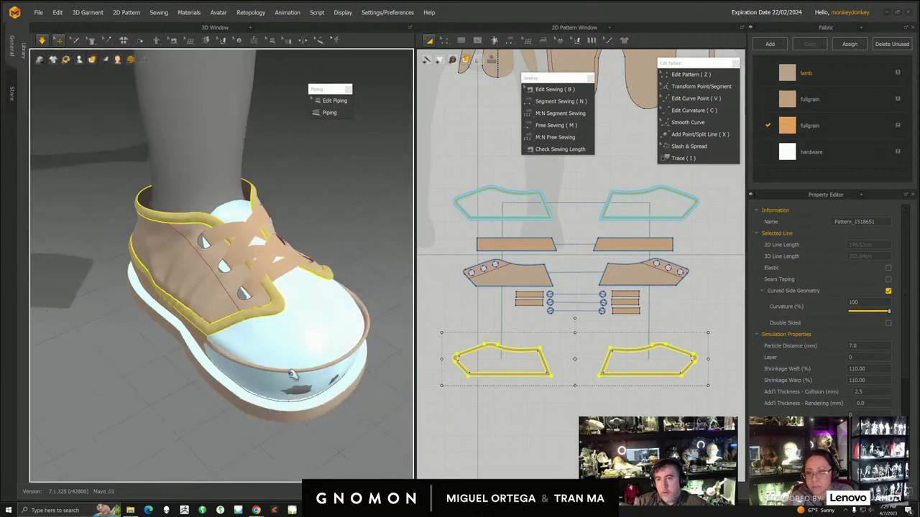
scroll(230, 166, up, 10)
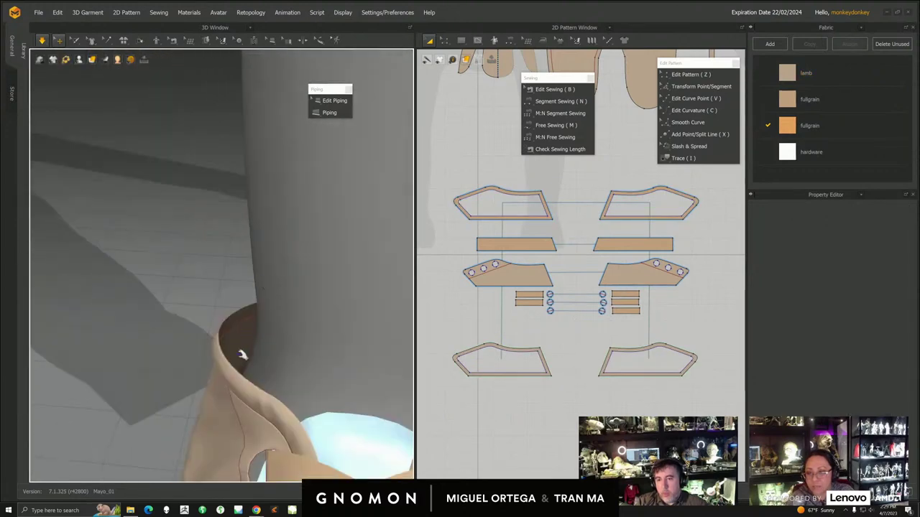
click(228, 370)
scroll(229, 370, down, 10)
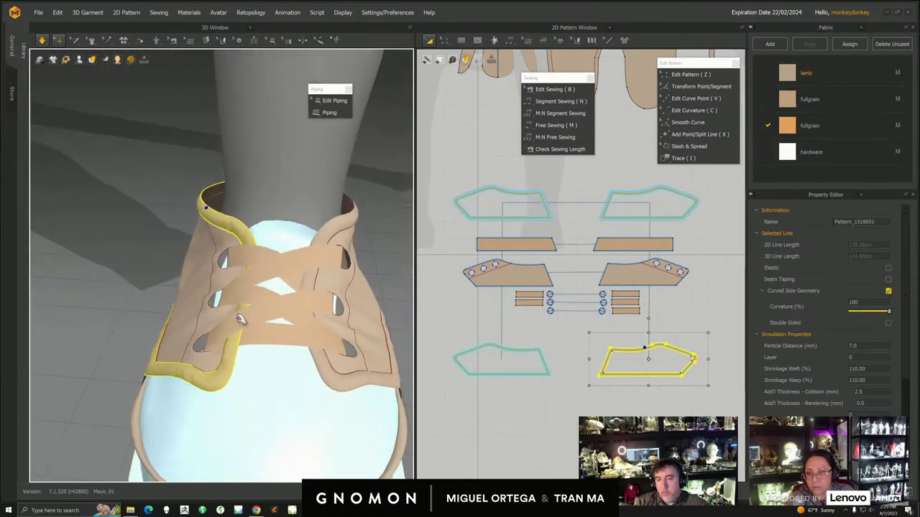
- Cut both side panels along the diagonal internal line below the lace holes to separate the eyelet strips
click(267, 320)
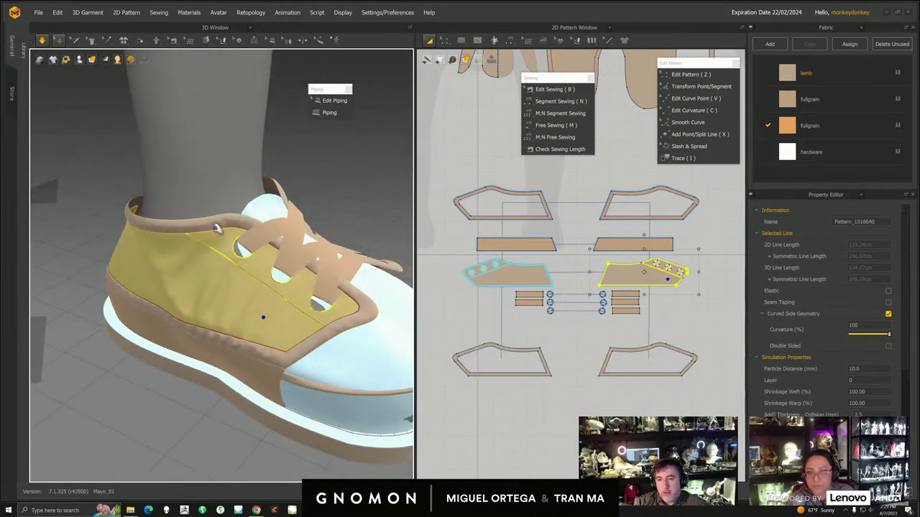
scroll(545, 300, up, 5)
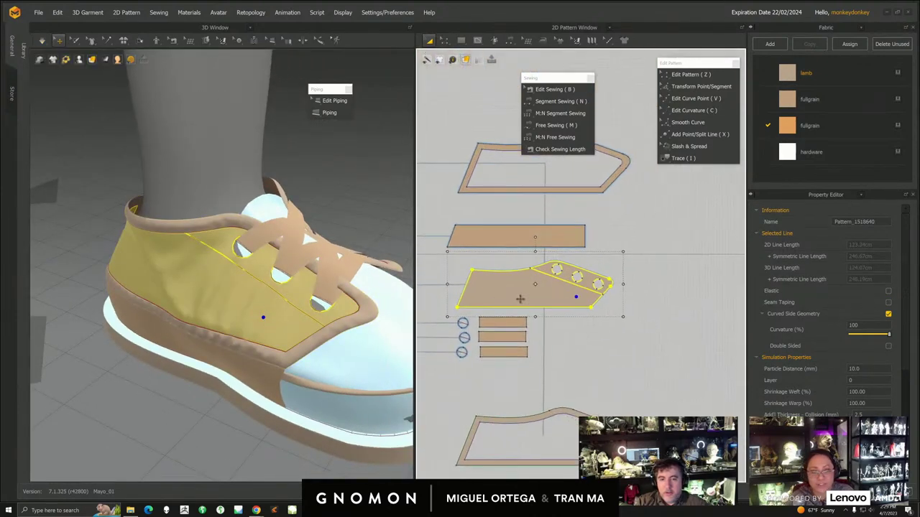
scroll(546, 300, up, 4)
click(610, 386)
click(445, 41)
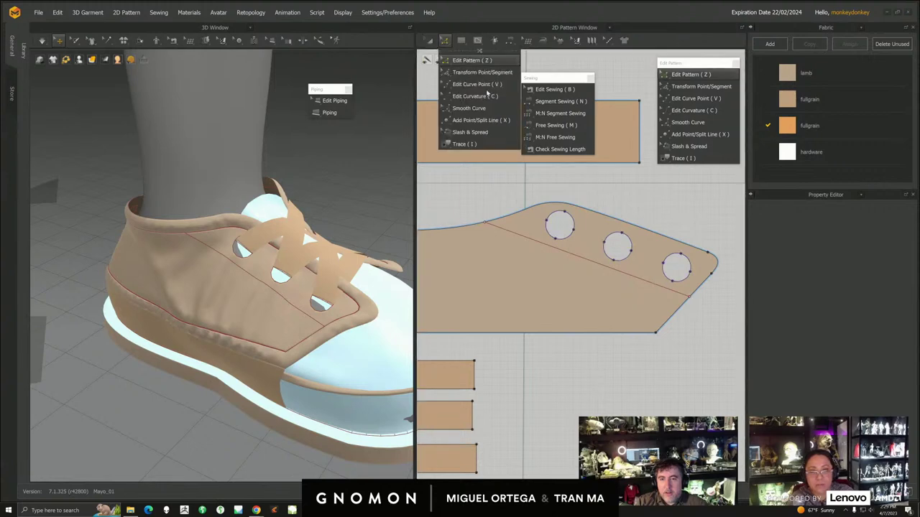
click(572, 256)
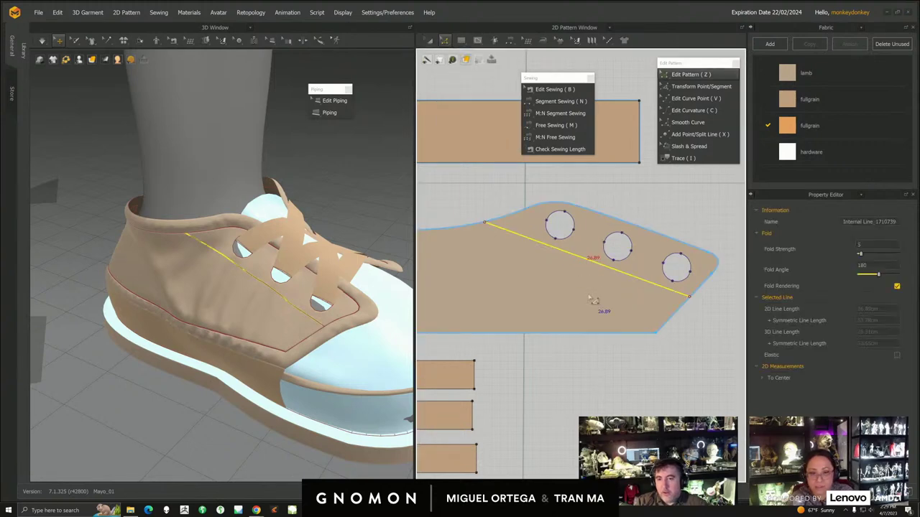
scroll(593, 290, down, 6)
middle_drag(595, 238, 577, 236)
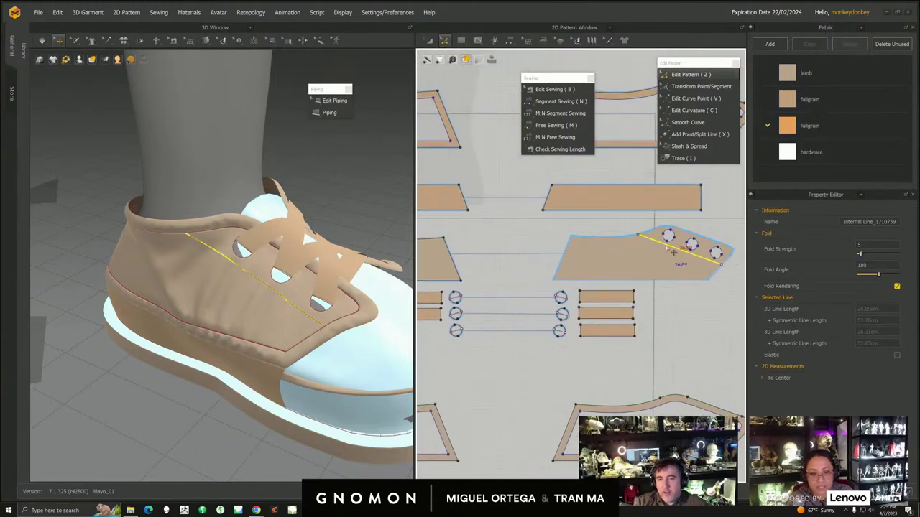
right_click(669, 245)
click(685, 321)
middle_drag(635, 297, 575, 323)
- Move the eyelet strips slightly away from the cut edges of the side panels in the 2D layout
click(429, 41)
scroll(592, 264, up, 2)
click(649, 270)
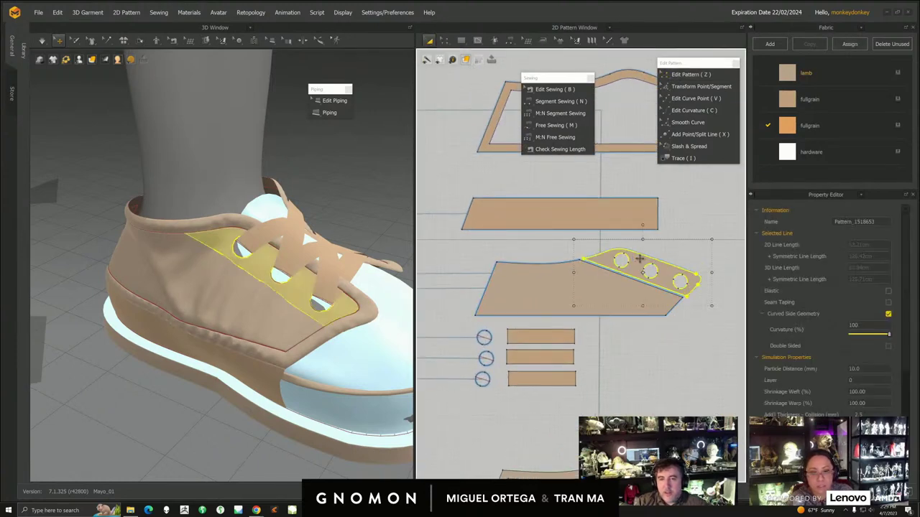
scroll(564, 268, down, 4)
middle_drag(564, 268, 474, 275)
click(492, 257)
scroll(557, 290, down, 3)
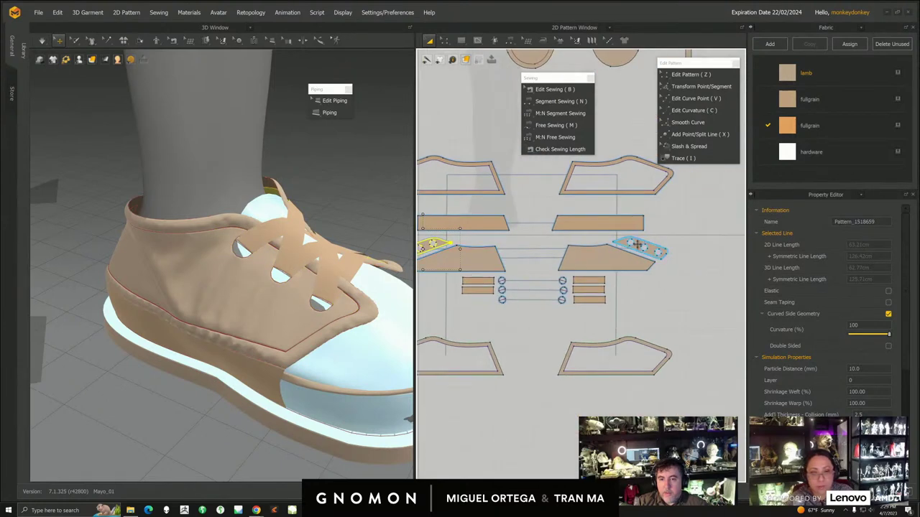
- Layer-clone both eyelet strips, set the copies to 106% weft and warp shrinkage, and try simulating them
shift+click(649, 249)
scroll(645, 244, up, 2)
right_click(637, 234)
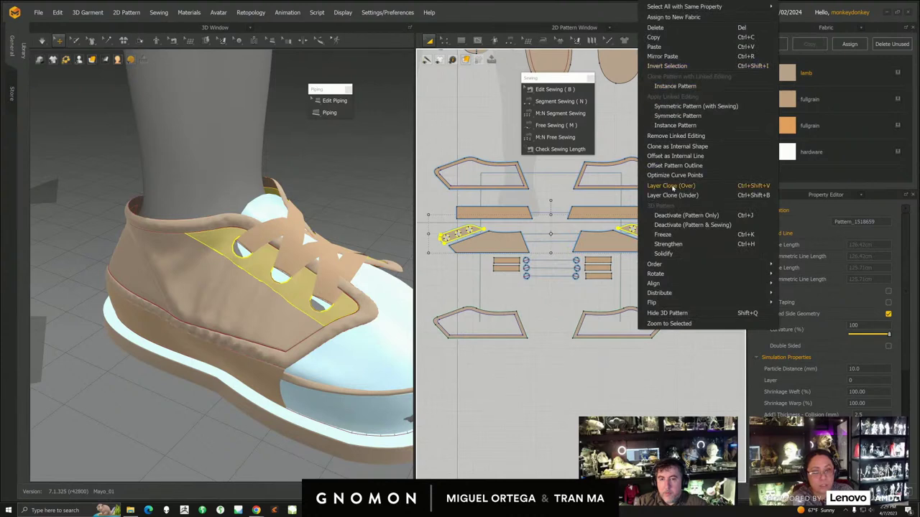
click(676, 195)
click(554, 356)
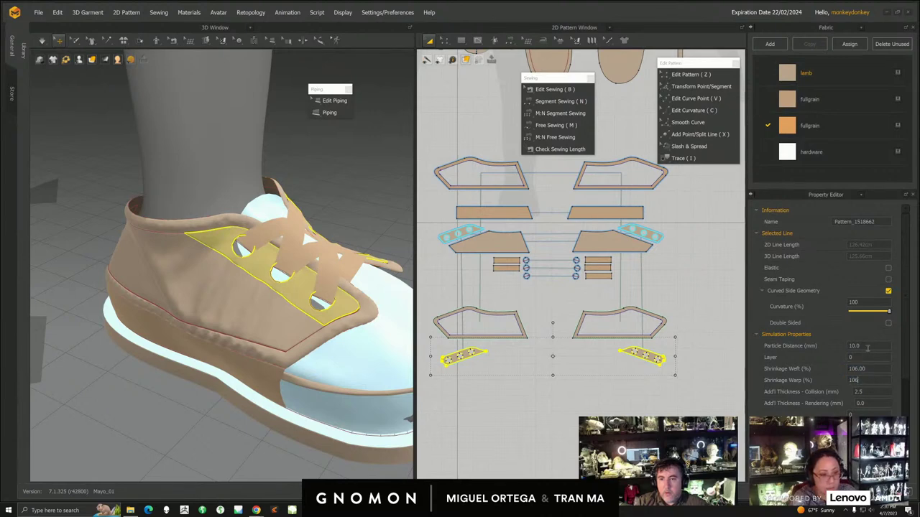
click(42, 41)
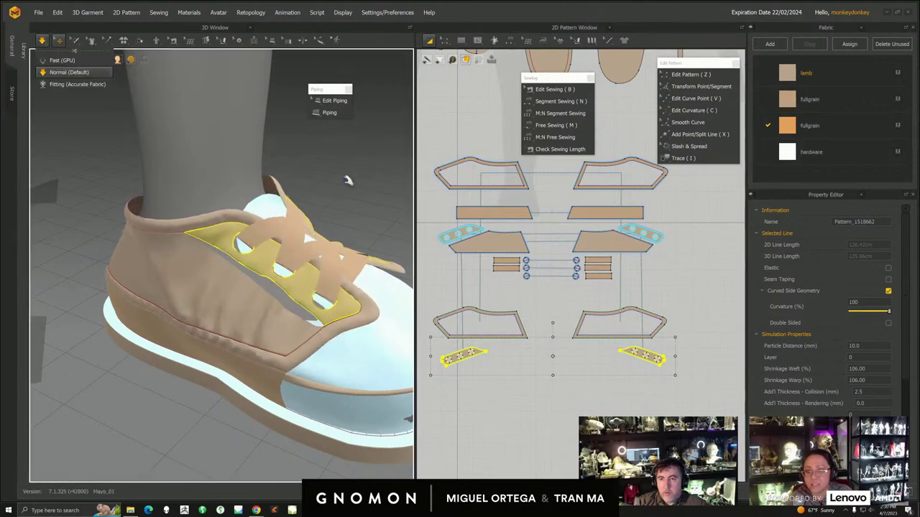
middle_drag(542, 263, 559, 273)
scroll(559, 273, up, 3)
key(space)
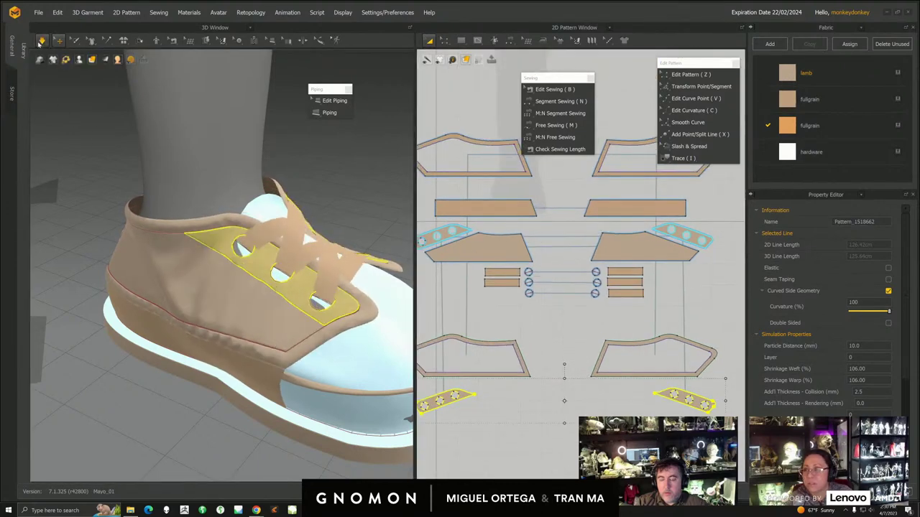
- Sew the eyelet strips to the cut edges of the side panels with Segment Sewing
scroll(649, 283, up, 3)
key(n)
click(631, 263)
middle_drag(464, 281, 589, 269)
middle_drag(616, 366, 486, 297)
- Delete both cloned eyelet strips below the cloned edge trims
click(430, 41)
scroll(580, 353, down, 1)
scroll(581, 353, down, 4)
drag(725, 376, 424, 320)
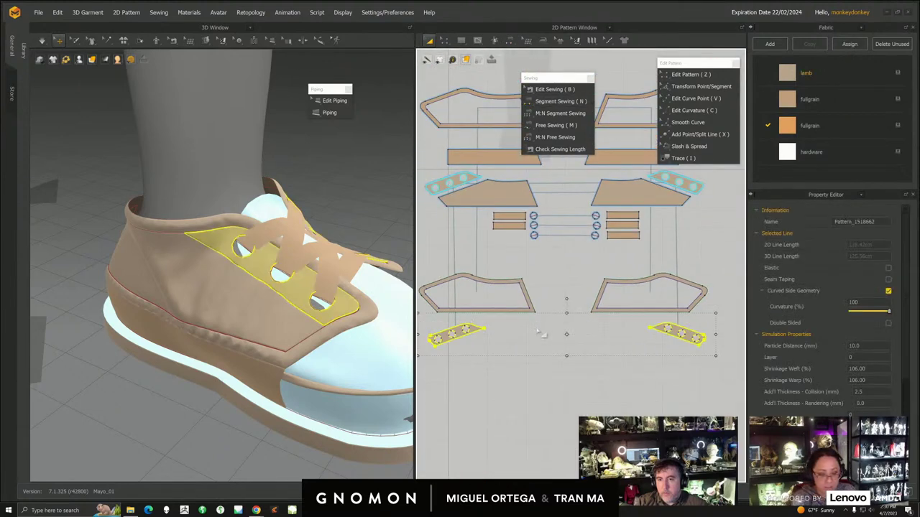
key(Delete)
- Layer-clone the two original eyelet strips over themselves and place the copies below the cloned edge trims
middle_drag(642, 202, 651, 278)
click(674, 254)
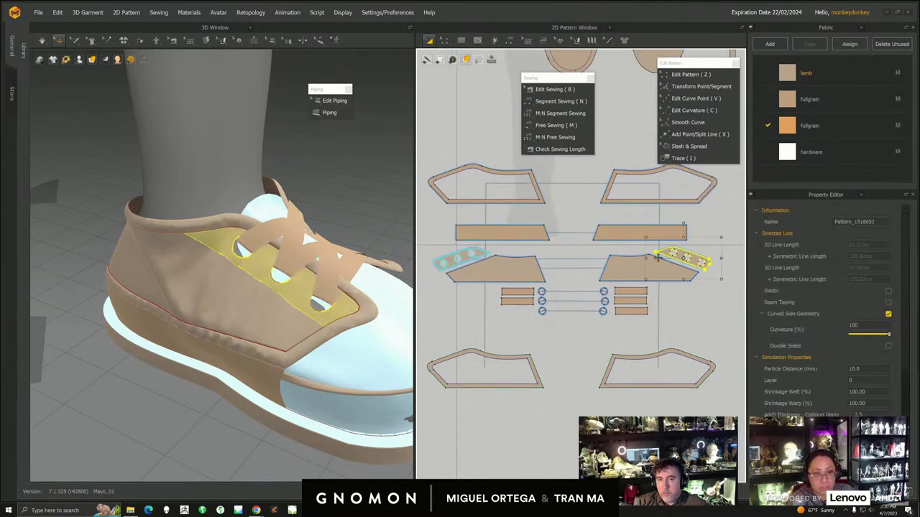
shift+click(480, 254)
middle_drag(513, 291, 508, 258)
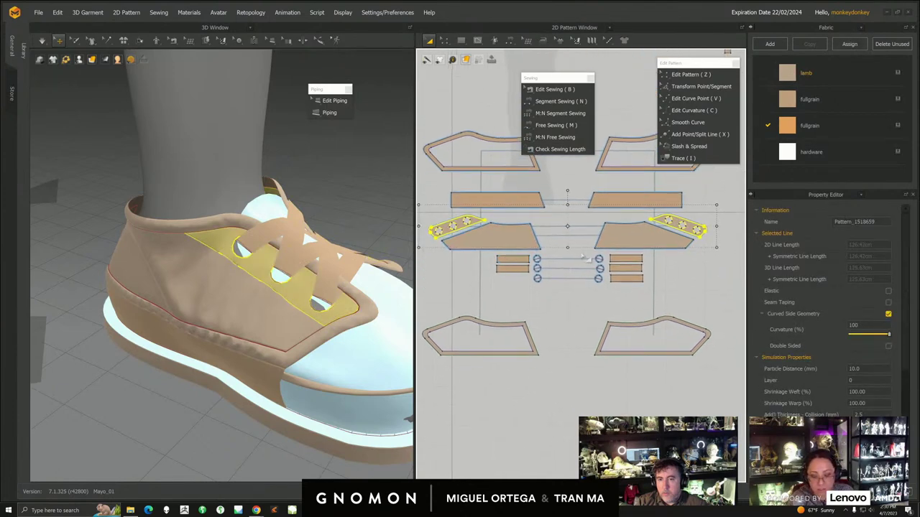
right_click(691, 226)
click(722, 185)
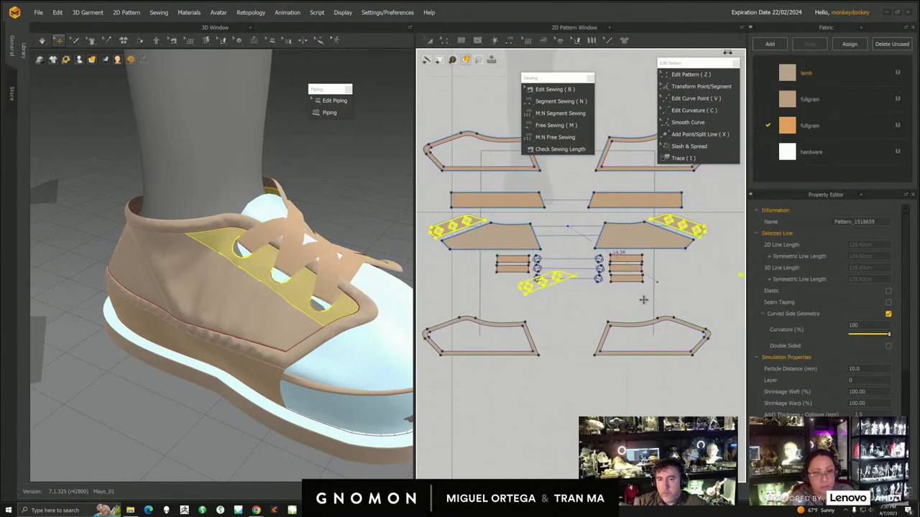
click(525, 355)
- Set the cloned eyelet strips to 106% weft and warp shrinkage and a particle distance of 7 mm
scroll(364, 377, up, 5)
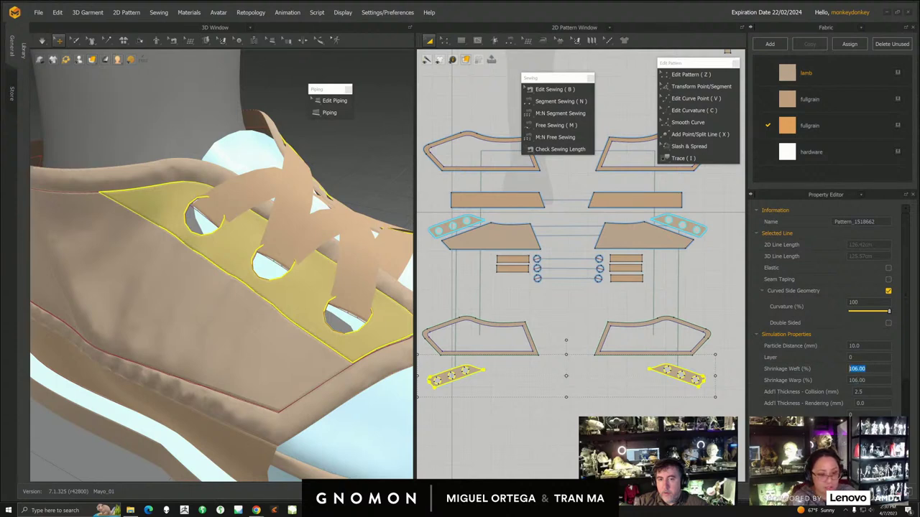
middle_drag(654, 410, 658, 379)
drag(864, 346, 837, 346)
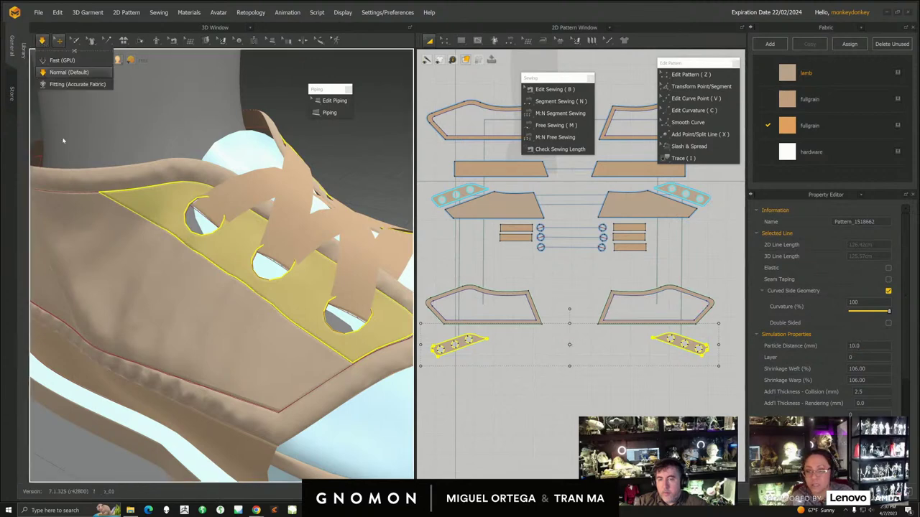
scroll(335, 365, down, 2)
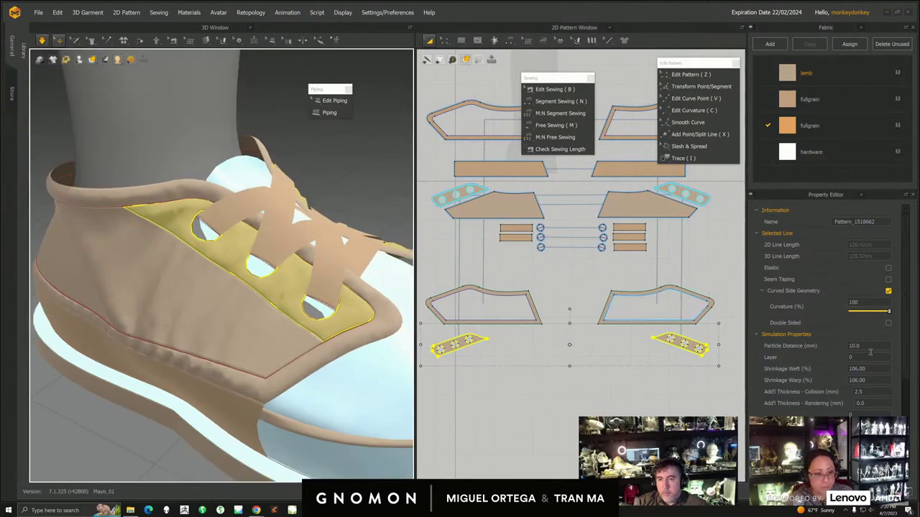
drag(865, 346, 841, 349)
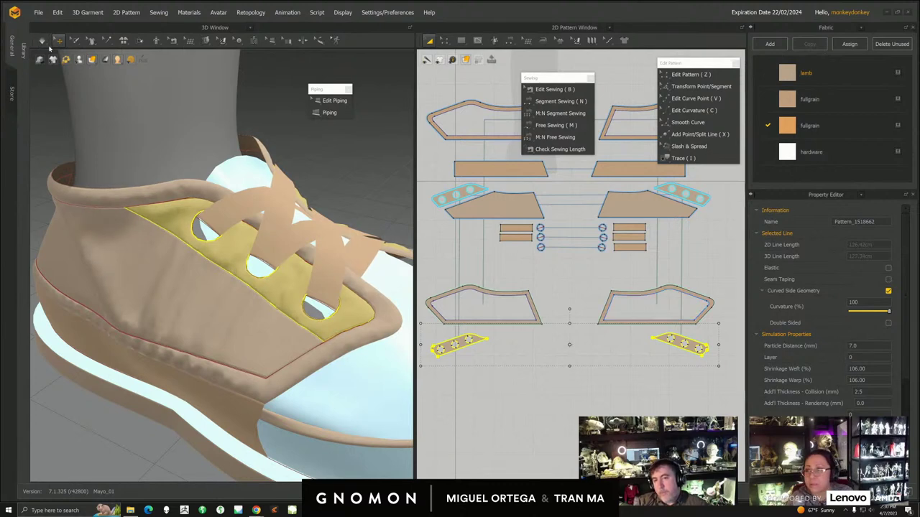
- Simulate the shoe with the cloned eyelet strips and check their padding around the lace holes
click(41, 40)
scroll(274, 350, down, 3)
right_drag(352, 287, 318, 262)
click(371, 221)
right_drag(369, 237, 252, 294)
click(249, 293)
click(46, 41)
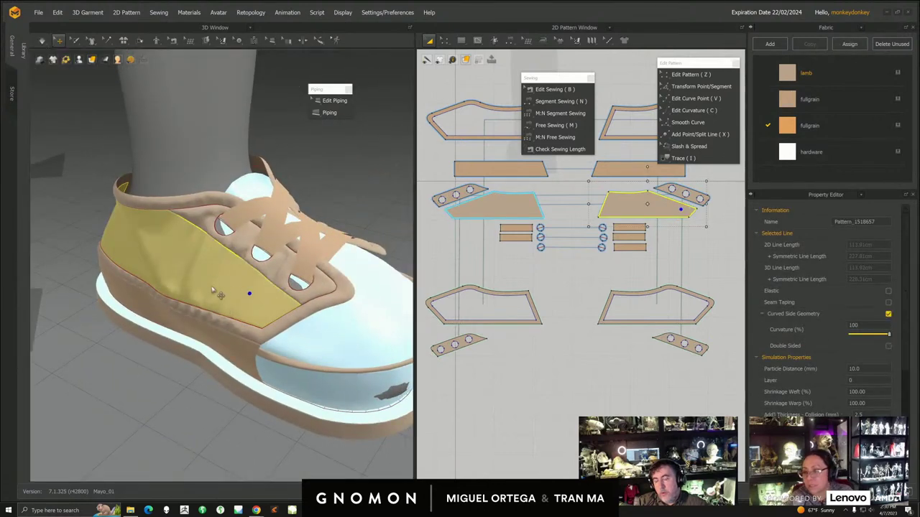
- Examine the drape and wrinkles of the side panels from both sides of the shoe
right_drag(194, 309, 181, 281)
click(149, 341)
scroll(149, 341, down, 3)
scroll(181, 280, up, 3)
click(181, 282)
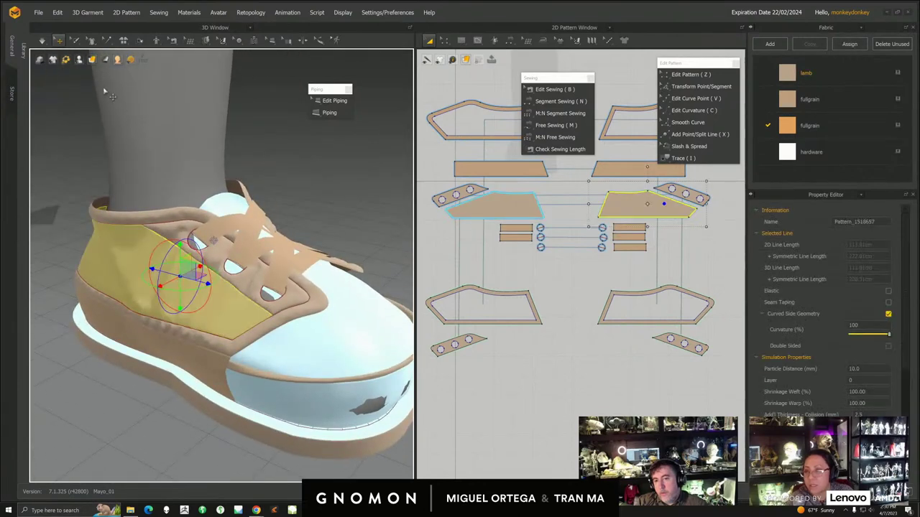
scroll(618, 342, down, 4)
right_drag(305, 342, 309, 323)
- Assign the tan fullgrain fabric to both side panels and simulate the shoe
shift+click(544, 262)
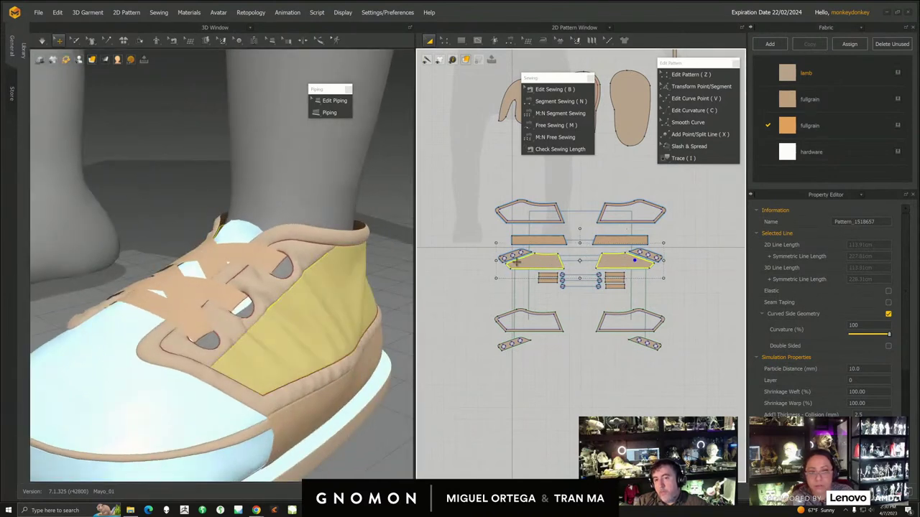
click(42, 40)
middle_drag(308, 324, 242, 288)
right_drag(243, 288, 267, 262)
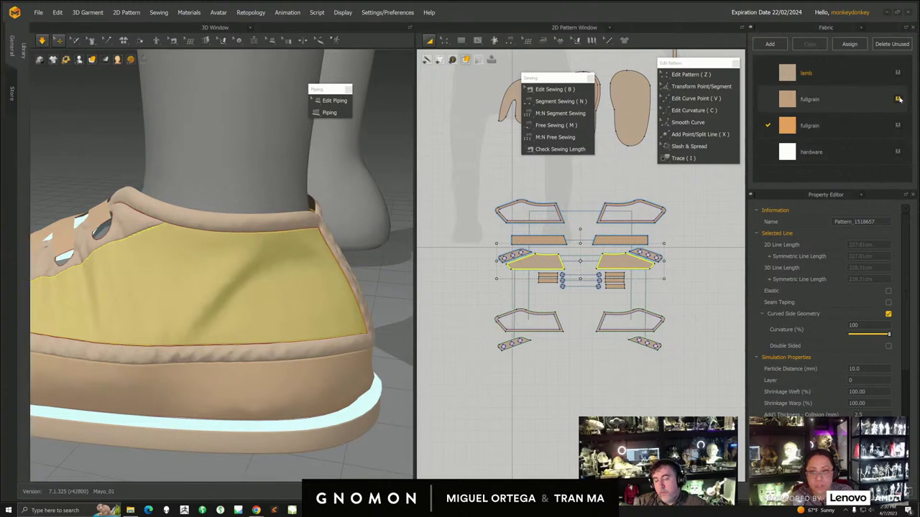
right_drag(202, 370, 191, 327)
right_drag(189, 256, 112, 264)
click(44, 41)
scroll(244, 291, down, 5)
right_drag(225, 284, 274, 286)
scroll(610, 314, up, 4)
- Layer-clone both side panels over, placing lamb copies below the cloned eyelet strips with 106% weft and warp shrinkage and 7 mm particle distance
middle_drag(610, 314, 595, 285)
scroll(578, 282, down, 3)
right_click(549, 258)
click(613, 239)
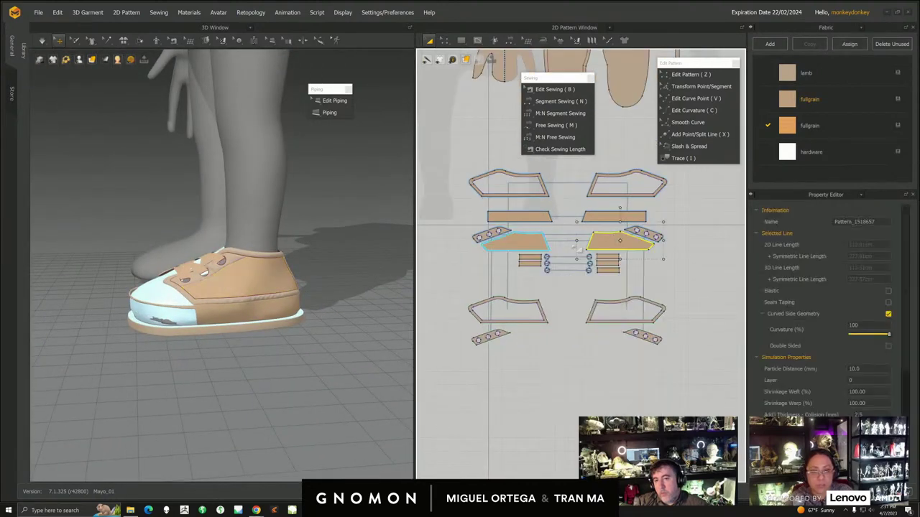
shift+click(535, 244)
right_click(606, 243)
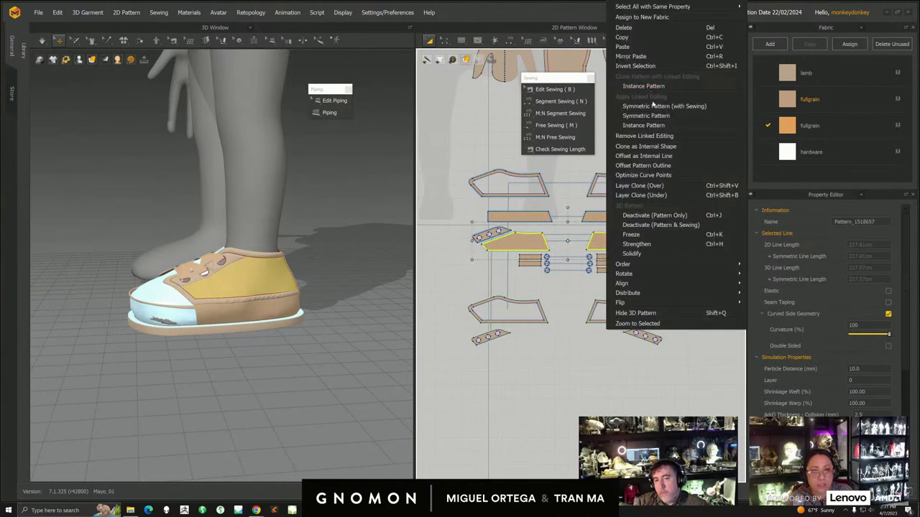
click(645, 187)
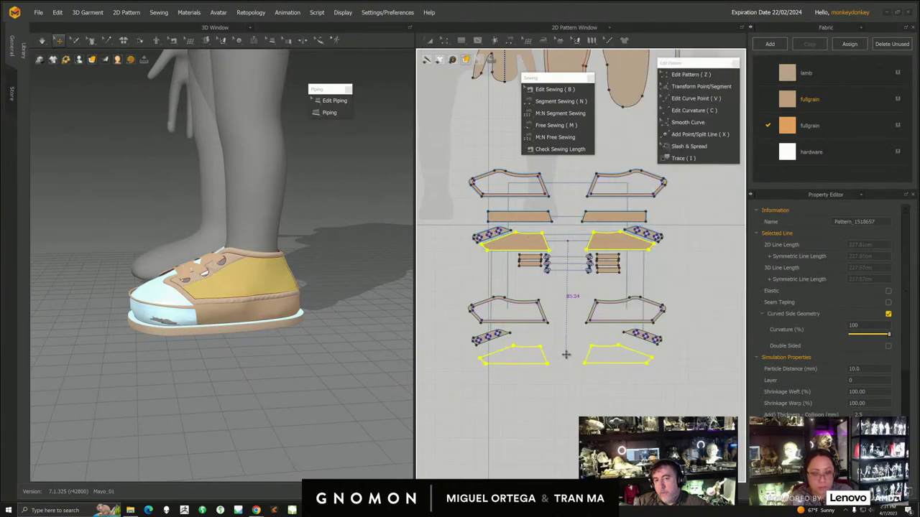
click(598, 289)
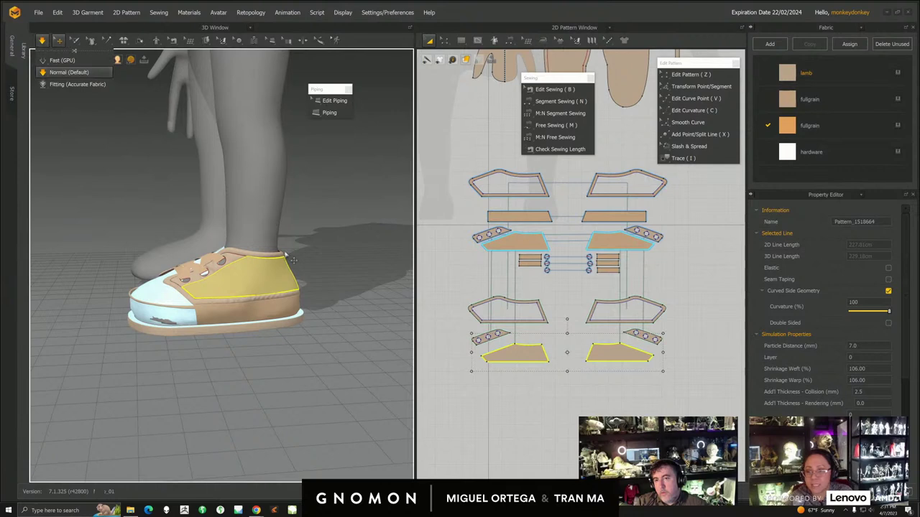
- Simulate the shoe with the cloned side panels, check their padded surface, and save the project
right_drag(279, 320, 261, 312)
click(327, 253)
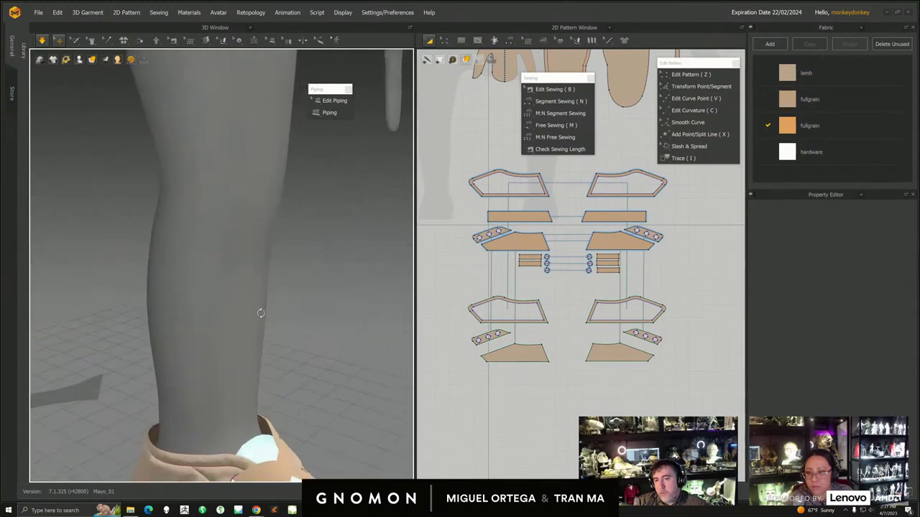
middle_drag(259, 377, 277, 244)
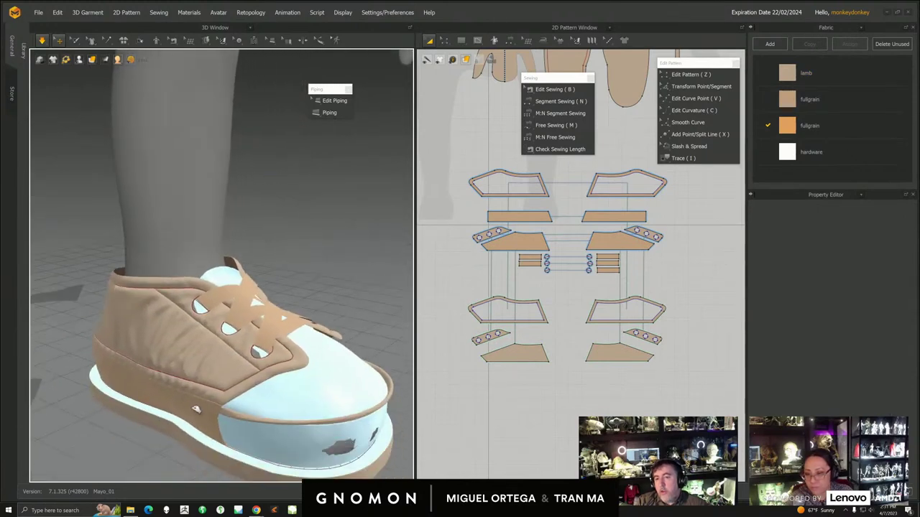
click(190, 410)
middle_drag(192, 365, 176, 290)
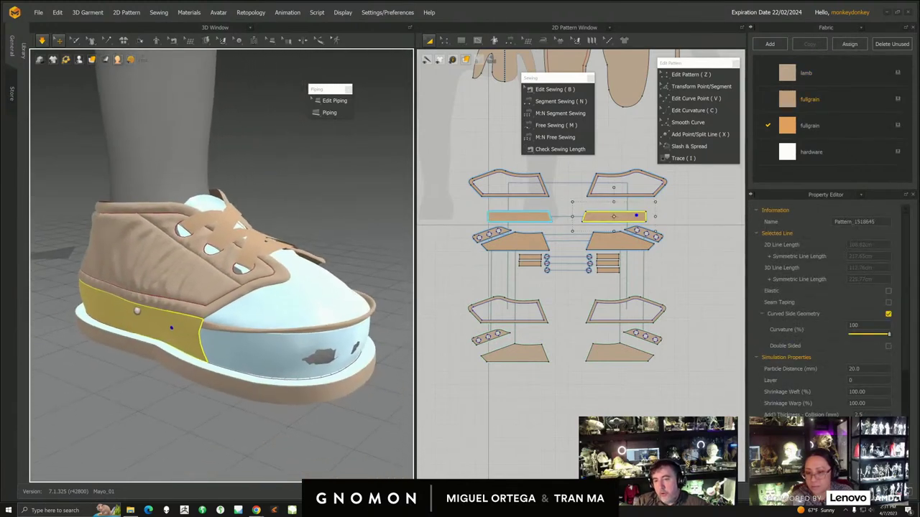
click(38, 12)
click(52, 60)
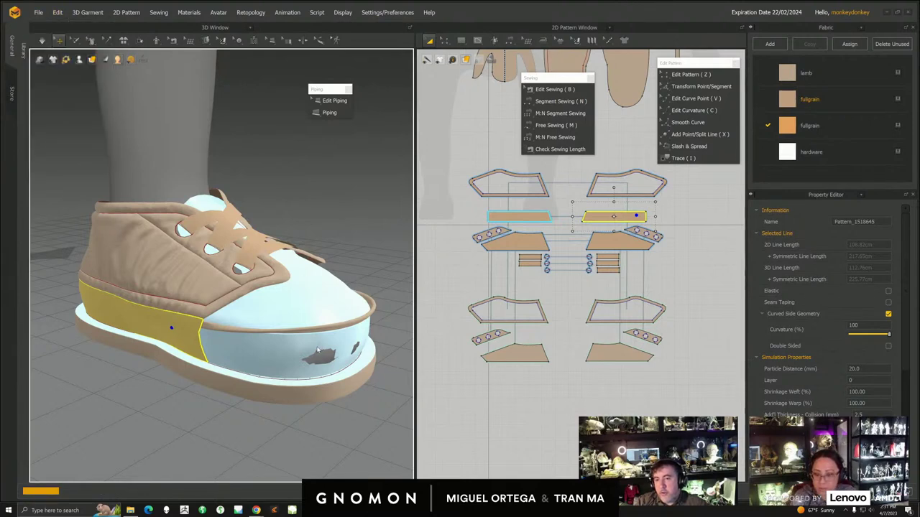
- Layer-clone both lower side bands, placing lamb copies below the cloned side panels with 104% weft and warp shrinkage
scroll(307, 401, down, 2)
right_drag(307, 401, 213, 381)
shift+click(252, 339)
middle_drag(602, 239, 603, 263)
scroll(360, 373, up, 3)
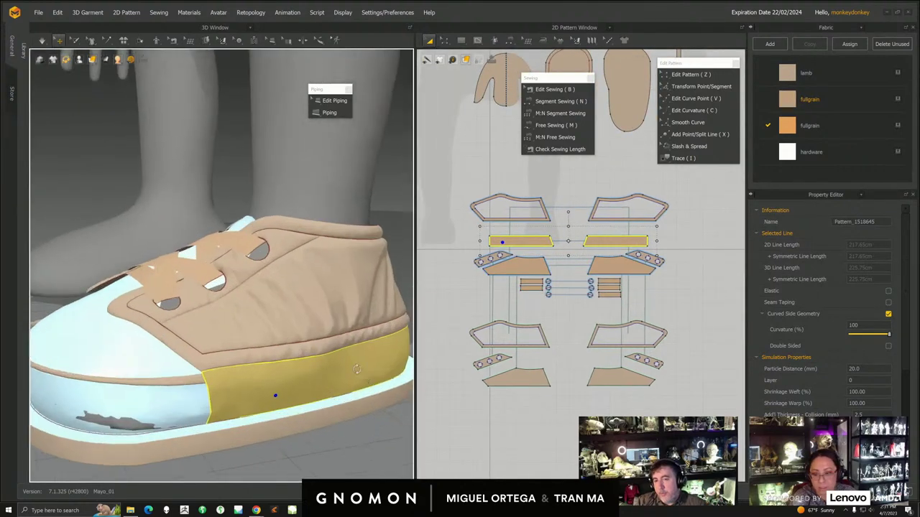
right_drag(360, 373, 325, 358)
right_click(606, 241)
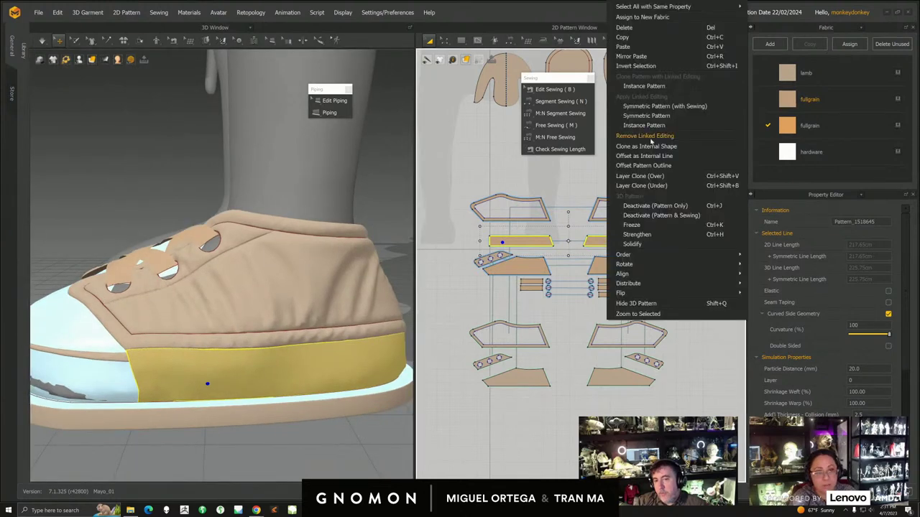
click(641, 185)
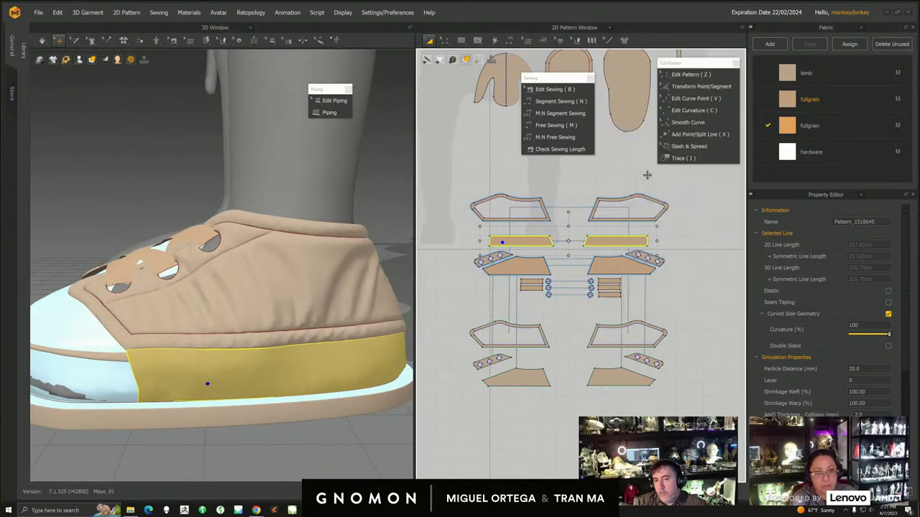
click(568, 400)
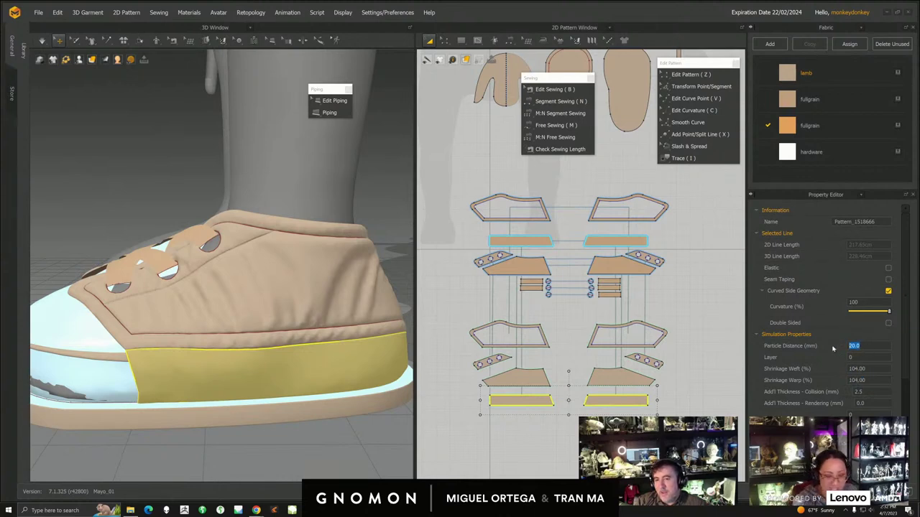
- Set the cloned lower side bands' particle distance to 7 mm and simulate the shoe
click(42, 40)
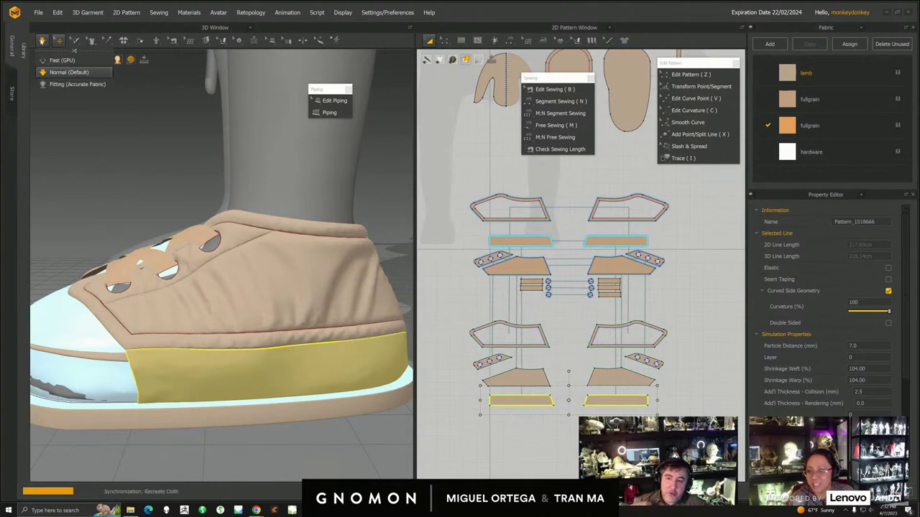
scroll(220, 369, down, 4)
right_drag(219, 368, 161, 351)
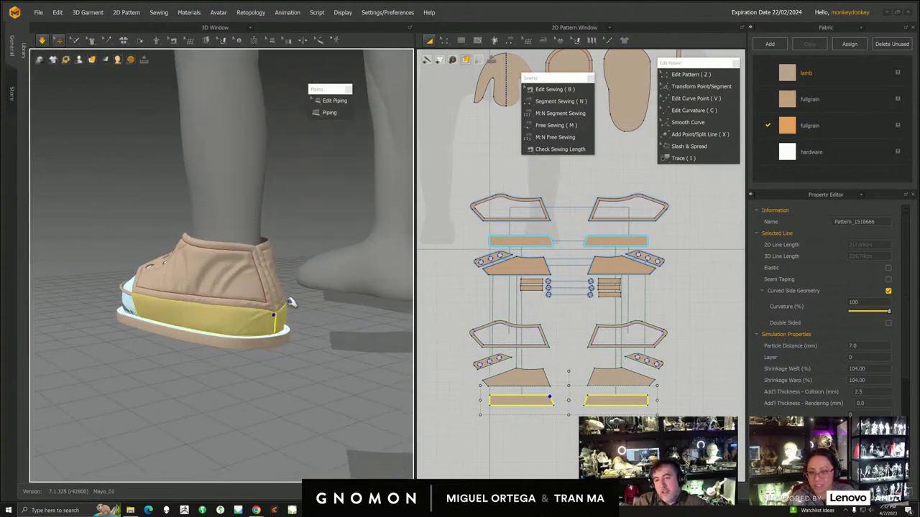
right_drag(226, 317, 338, 314)
click(47, 42)
- Unfreeze the front toe band together with the toe cap
middle_drag(227, 374, 183, 289)
right_drag(183, 288, 260, 326)
click(303, 321)
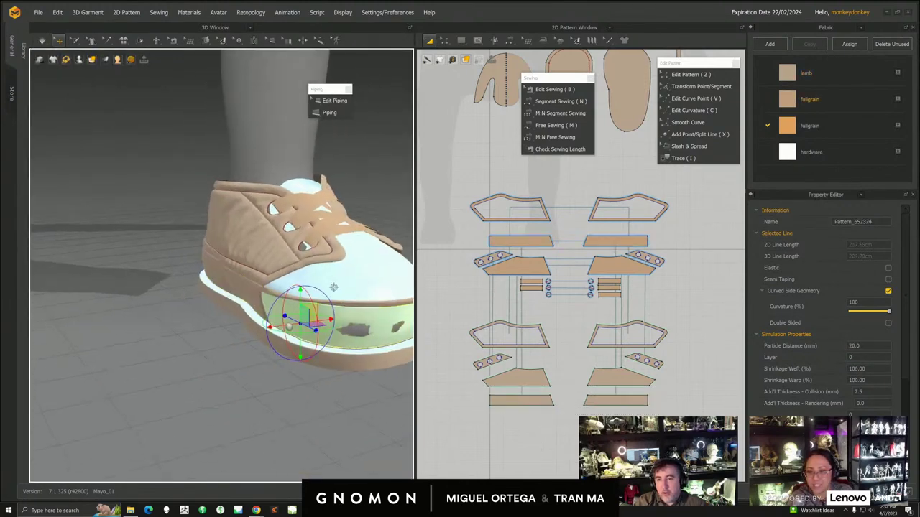
middle_drag(337, 286, 285, 294)
shift+click(325, 282)
right_click(324, 283)
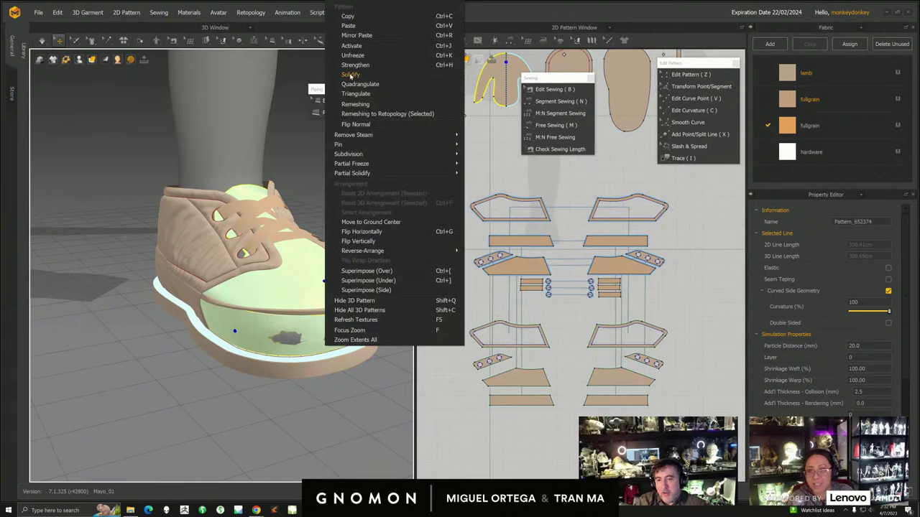
click(351, 75)
- Simulate the shoe briefly with the unfrozen toe band and toe cap
right_drag(280, 267, 268, 288)
click(43, 44)
click(43, 46)
right_drag(223, 310, 316, 349)
click(316, 351)
- Layer-clone the toe band over, place the copy just above the original pattern, and assign it the lamb fabric
click(277, 322)
middle_drag(592, 272, 558, 356)
scroll(557, 357, down, 5)
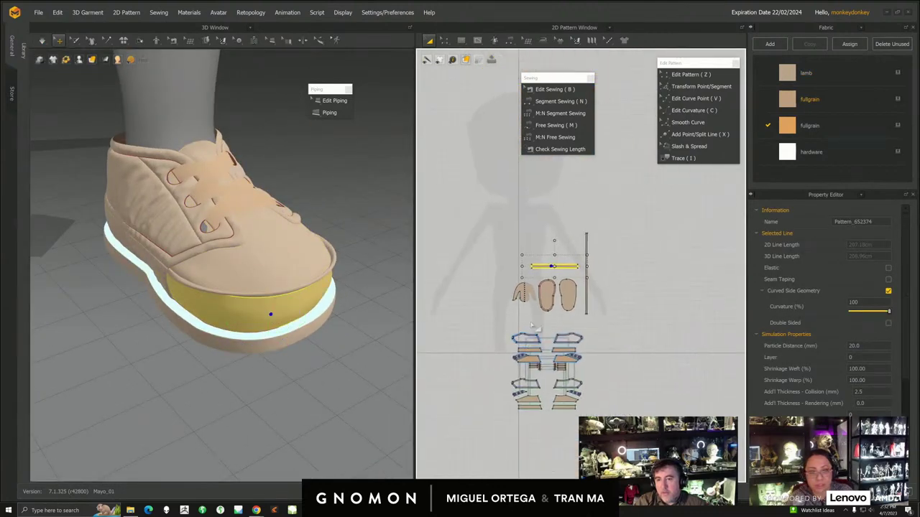
scroll(576, 267, up, 4)
right_click(548, 267)
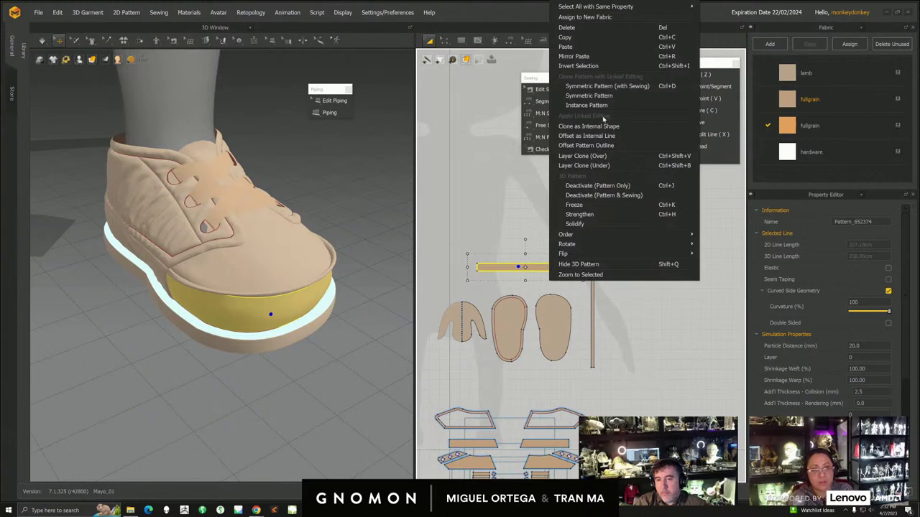
click(582, 156)
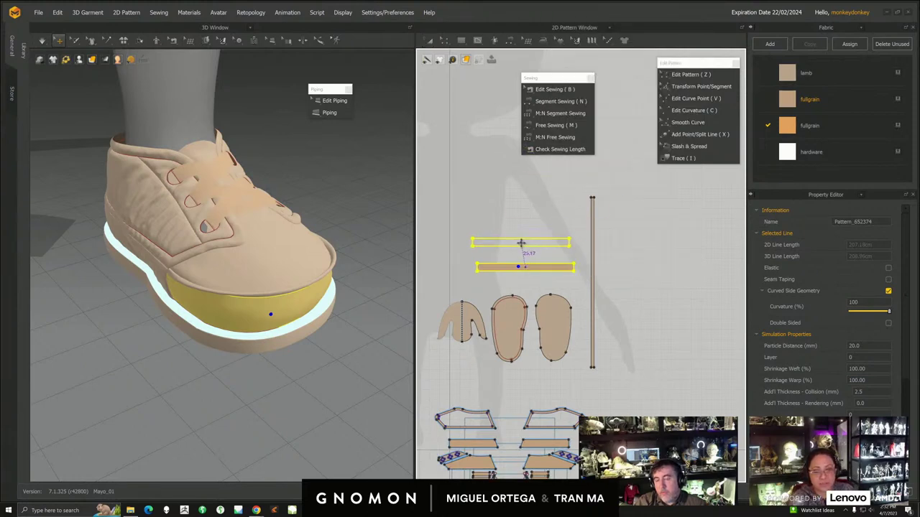
click(524, 245)
click(897, 74)
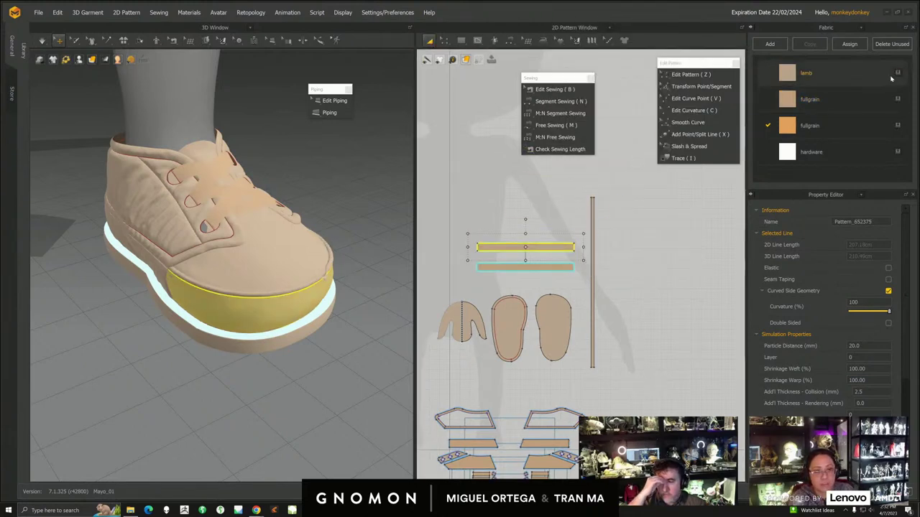
- Set the cloned toe band's weft and warp shrinkage to 106% and its particle distance to 10 mm
right_drag(345, 309, 302, 314)
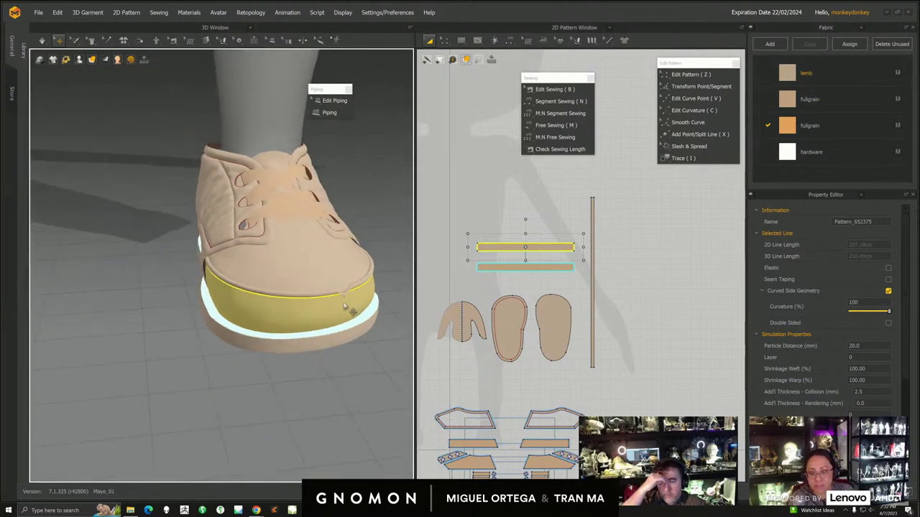
scroll(351, 309, up, 3)
middle_drag(352, 316, 345, 343)
click(876, 366)
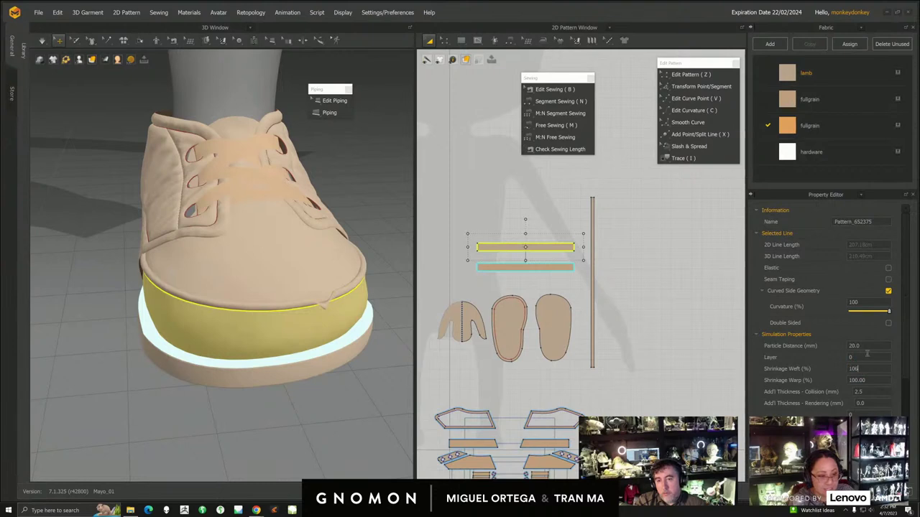
click(844, 346)
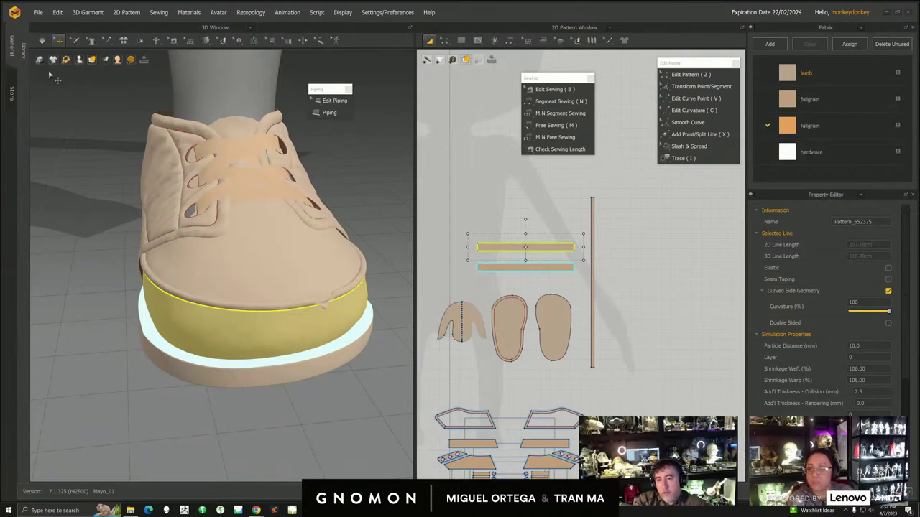
- Simulate the shoe with the cloned toe band and check the padding below the toe piping
click(42, 41)
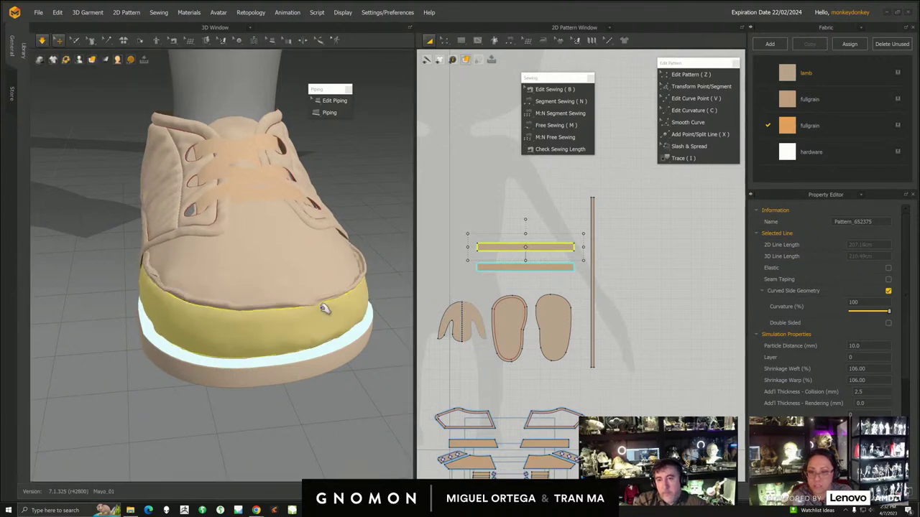
click(191, 302)
right_drag(266, 319, 271, 288)
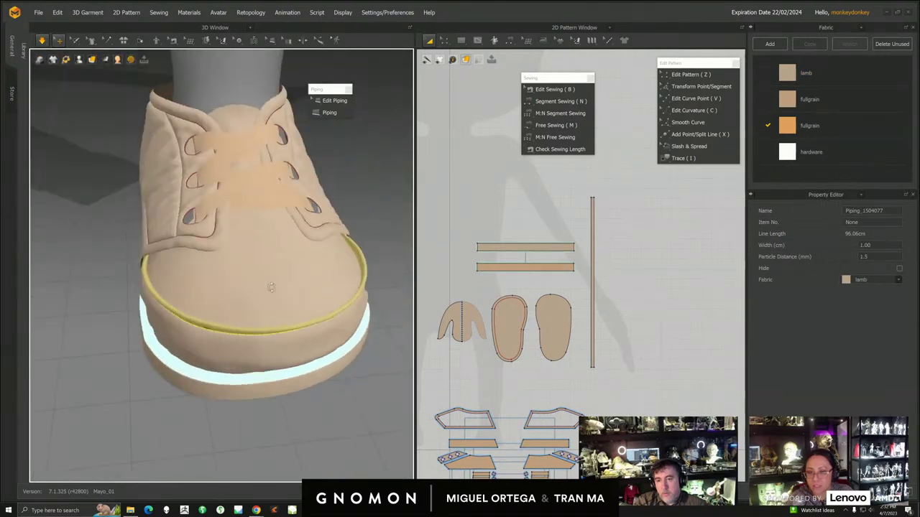
- Layer-clone the toe cap over, placing the copy beside the original toe cap pattern
click(271, 287)
scroll(566, 246, down, 5)
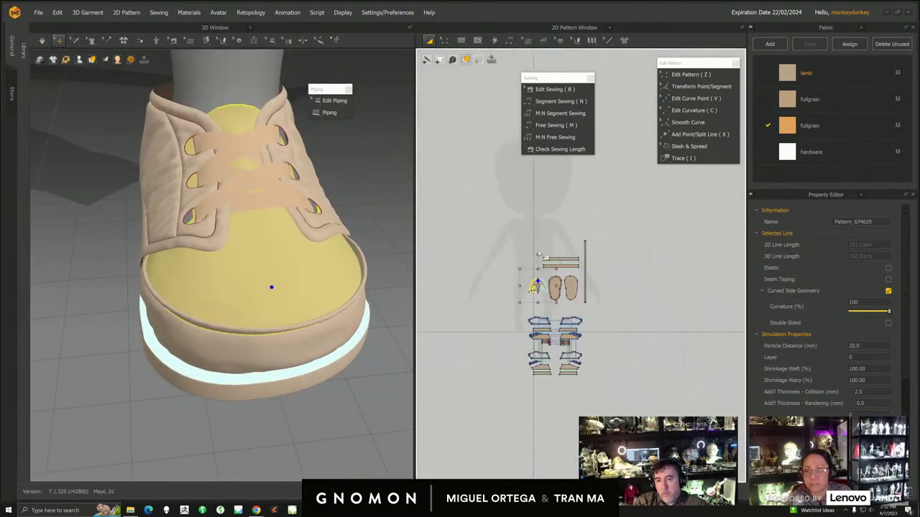
scroll(650, 201, up, 5)
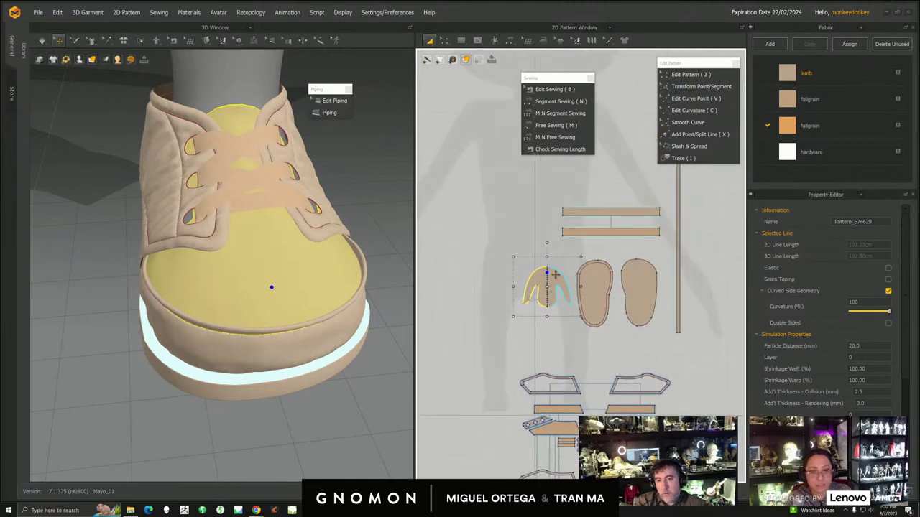
right_click(557, 278)
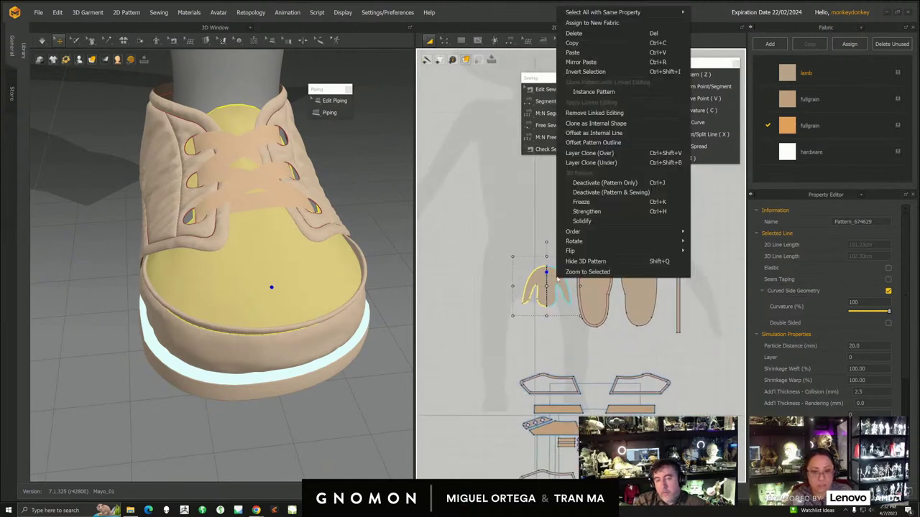
click(589, 153)
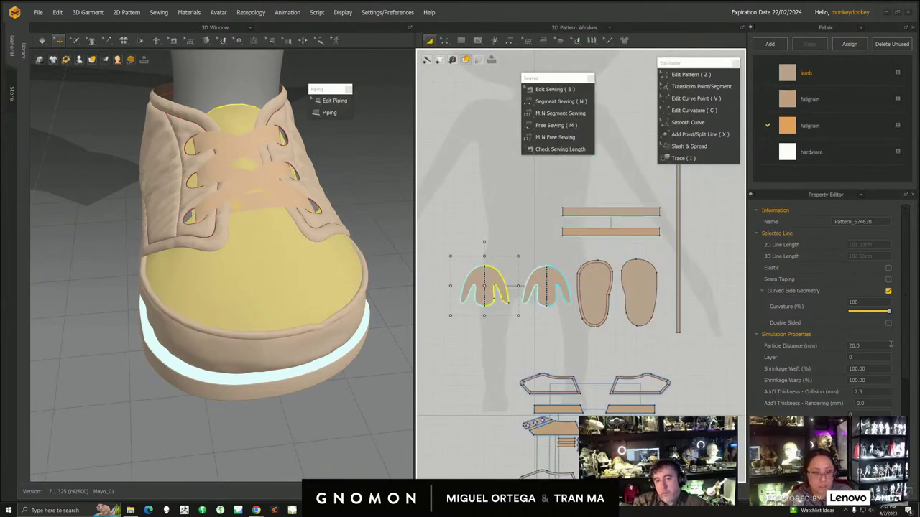
- Give the cloned toe cap 106% weft and warp shrinkage and 7 mm particle distance, and simulate it
click(869, 346)
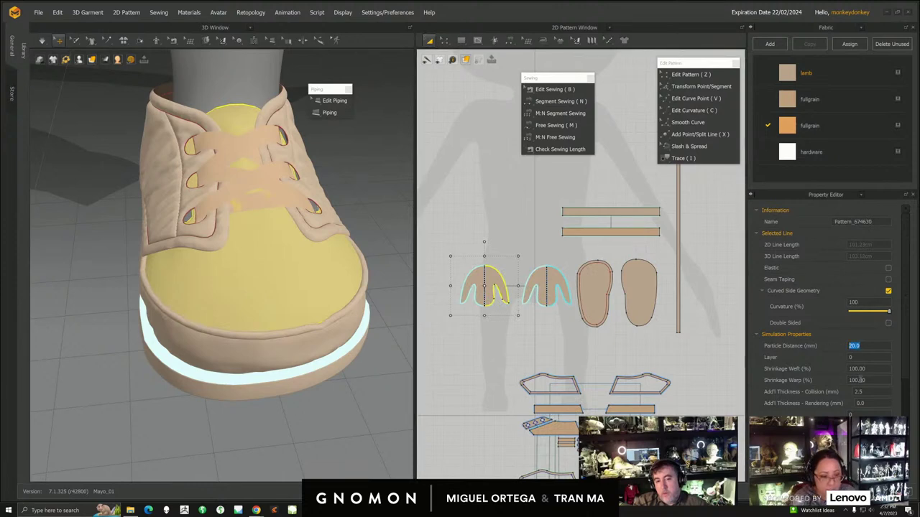
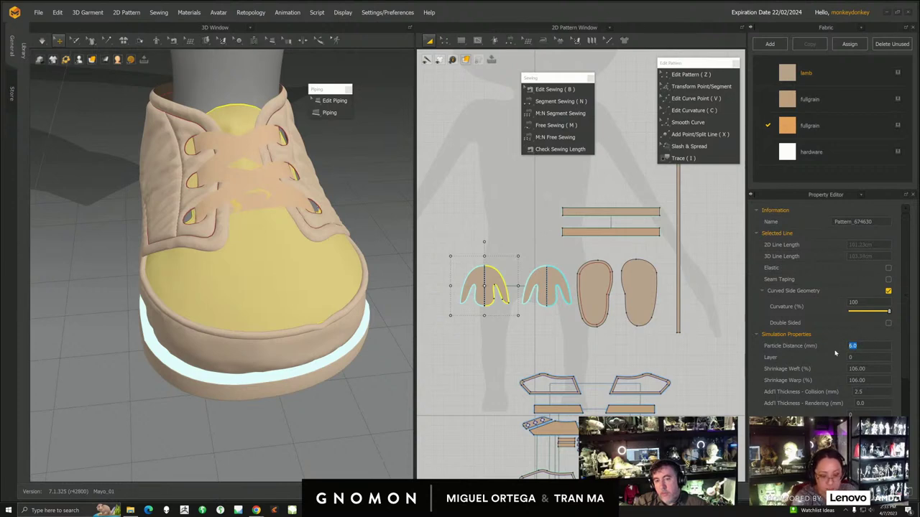
click(41, 41)
click(333, 301)
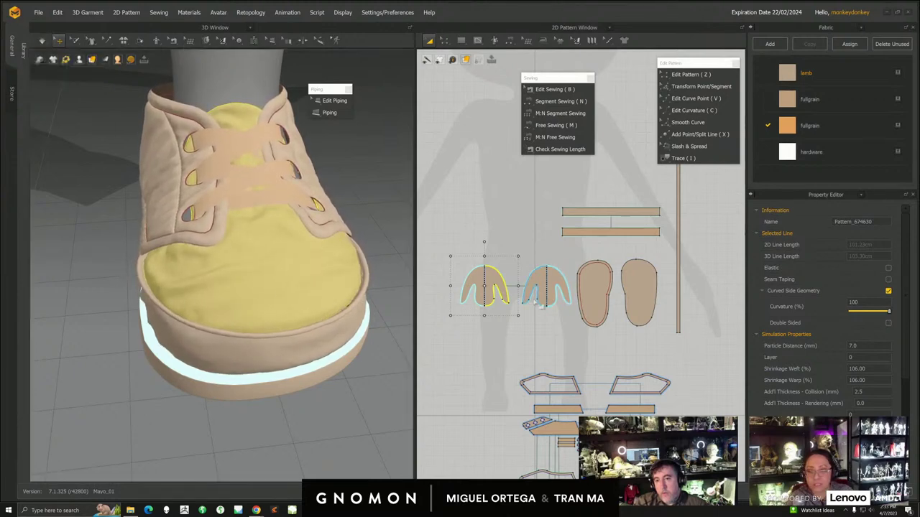
- Set the cloned toe cap's weft shrinkage to 103%, adjust its warp shrinkage too, and simulate the shoe again
click(868, 368)
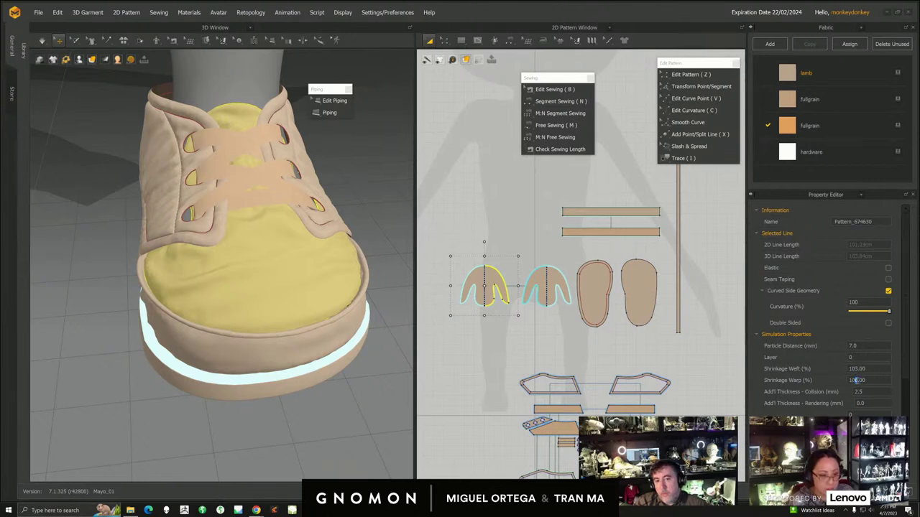
click(733, 406)
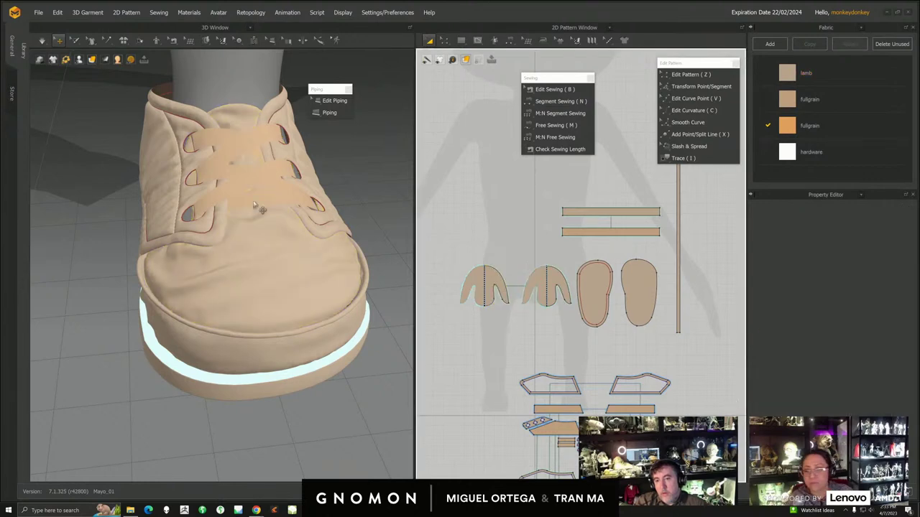
click(42, 42)
click(57, 72)
right_drag(213, 283, 202, 265)
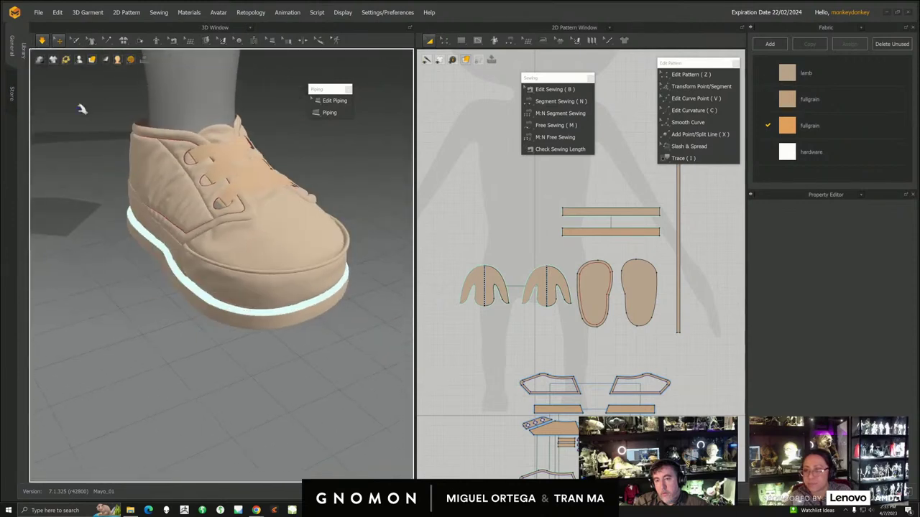
click(42, 41)
- Unfreeze both sole pieces on the underside of the shoe
scroll(308, 341, down, 2)
right_drag(311, 342, 246, 323)
scroll(278, 333, up, 3)
click(291, 290)
right_drag(337, 363, 320, 329)
shift+click(323, 331)
right_click(332, 323)
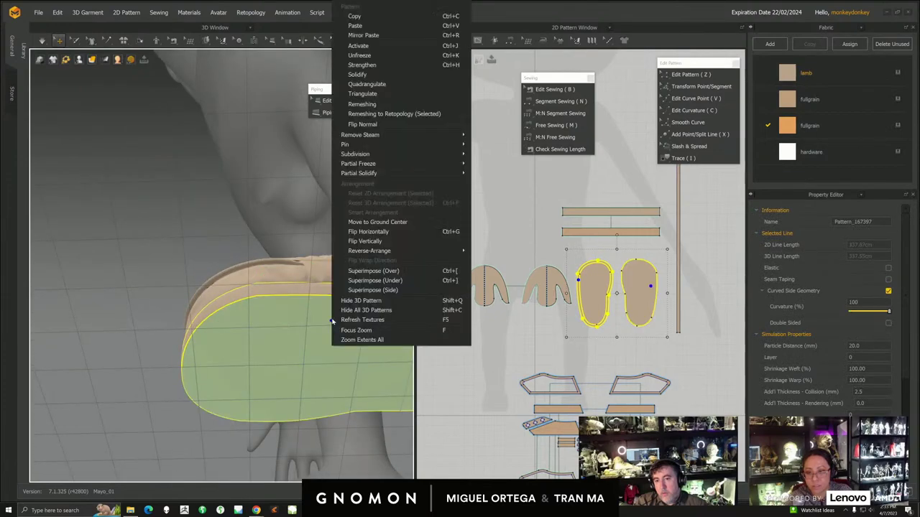
click(362, 50)
- Save the shoe project
right_drag(180, 196, 192, 229)
scroll(191, 208, down, 2)
right_drag(185, 157, 197, 170)
click(38, 13)
click(56, 58)
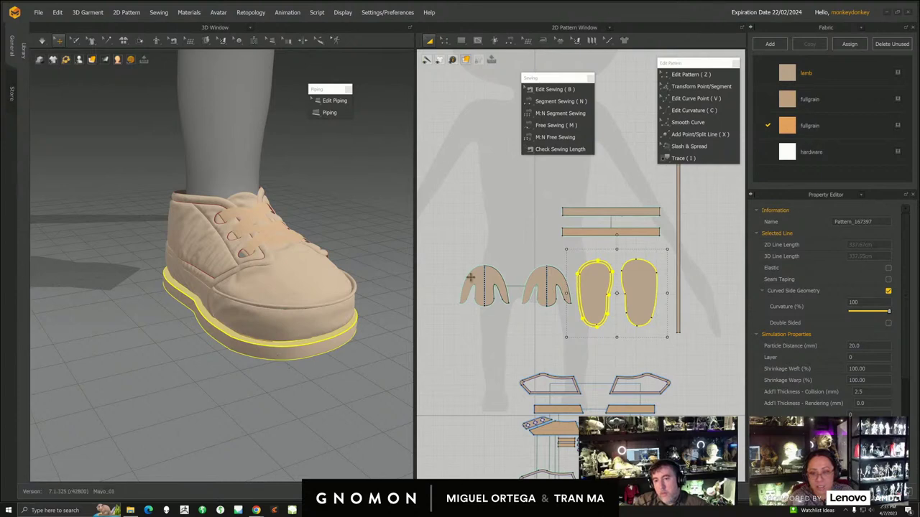
- Assign the tan fullgrain fabric to the long strip that forms the side of the sole
right_drag(663, 256, 602, 297)
click(617, 235)
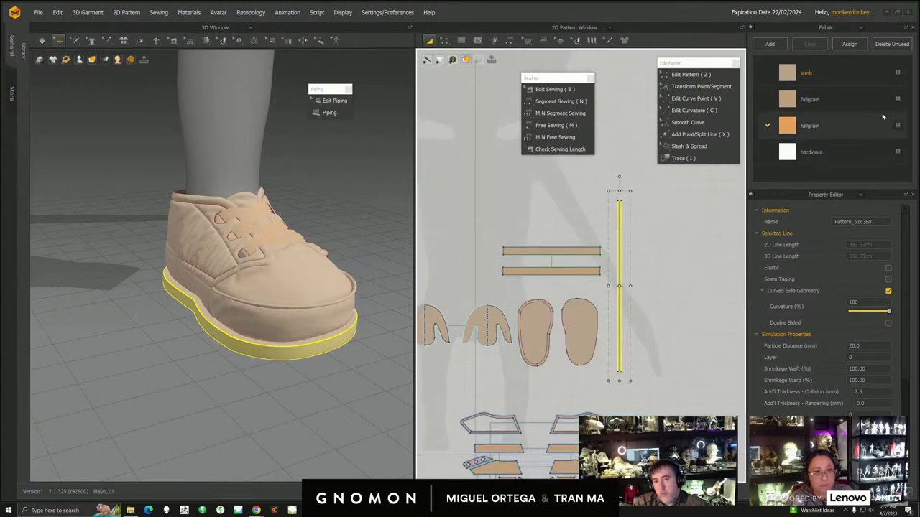
click(656, 261)
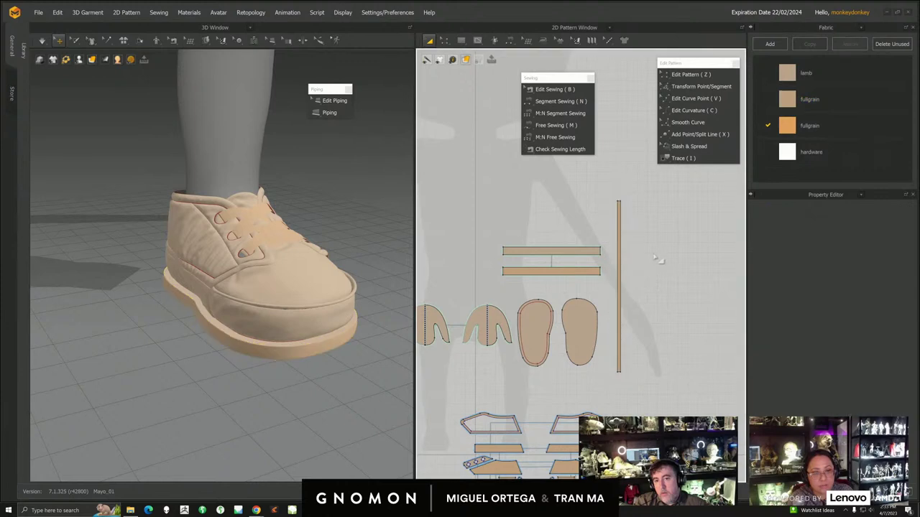
- Simulate the complete shoe and inspect the sole edge and toe padding from several angles
click(46, 43)
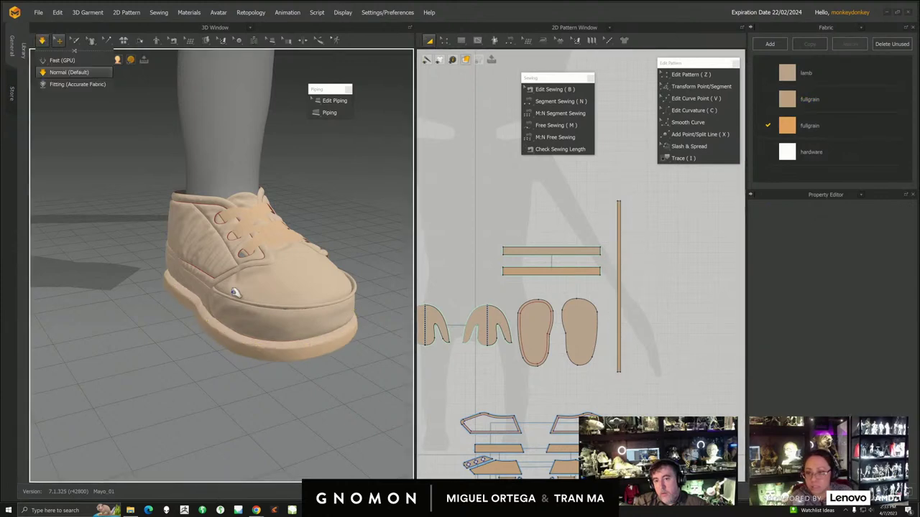
click(234, 295)
right_drag(236, 318, 260, 363)
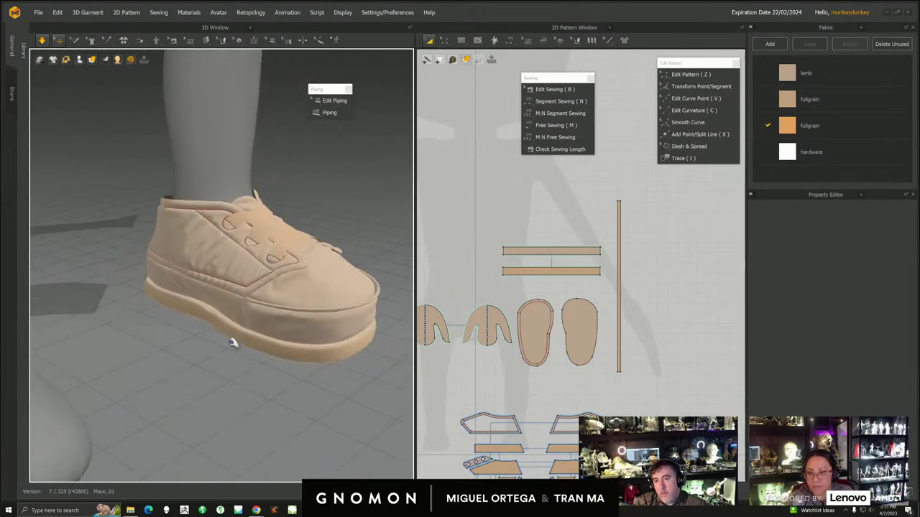
scroll(264, 322, up, 6)
scroll(261, 320, down, 4)
right_drag(257, 321, 195, 265)
middle_drag(285, 363, 275, 320)
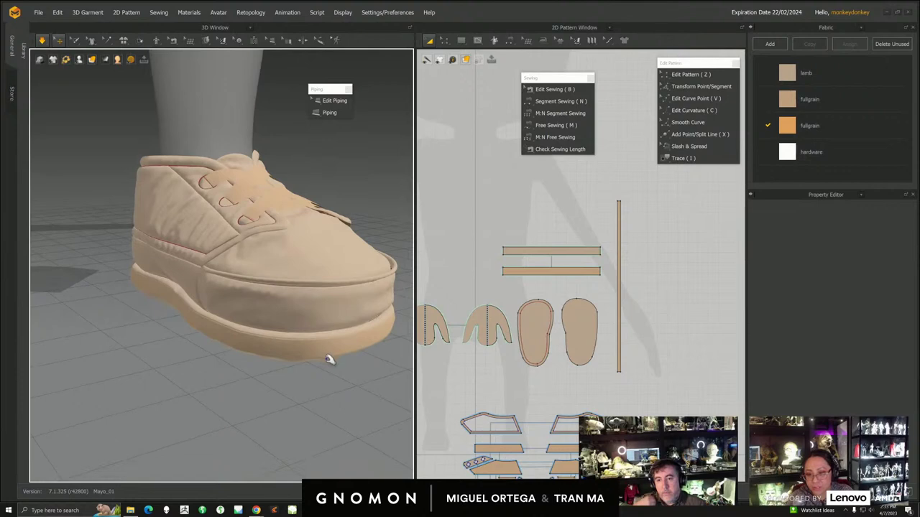
scroll(322, 369, up, 3)
right_drag(321, 369, 287, 346)
scroll(296, 366, down, 3)
right_drag(306, 390, 287, 338)
scroll(632, 287, up, 3)
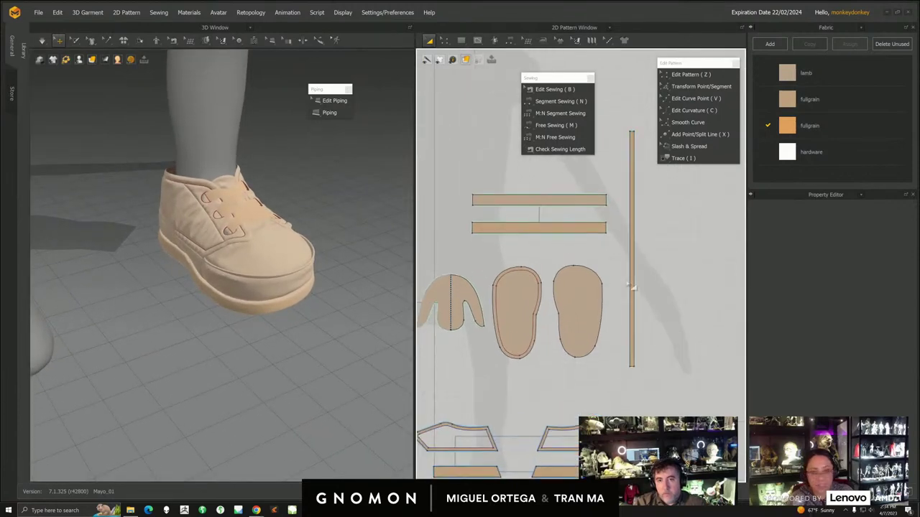
- Offset one long edge of the sole's side strip as three evenly spaced internal lines running along the strip
right_drag(215, 316, 247, 343)
scroll(247, 343, up, 2)
scroll(643, 294, up, 3)
middle_drag(643, 294, 599, 355)
click(445, 41)
click(303, 327)
middle_drag(559, 243, 532, 347)
scroll(560, 308, up, 3)
middle_drag(496, 257, 548, 266)
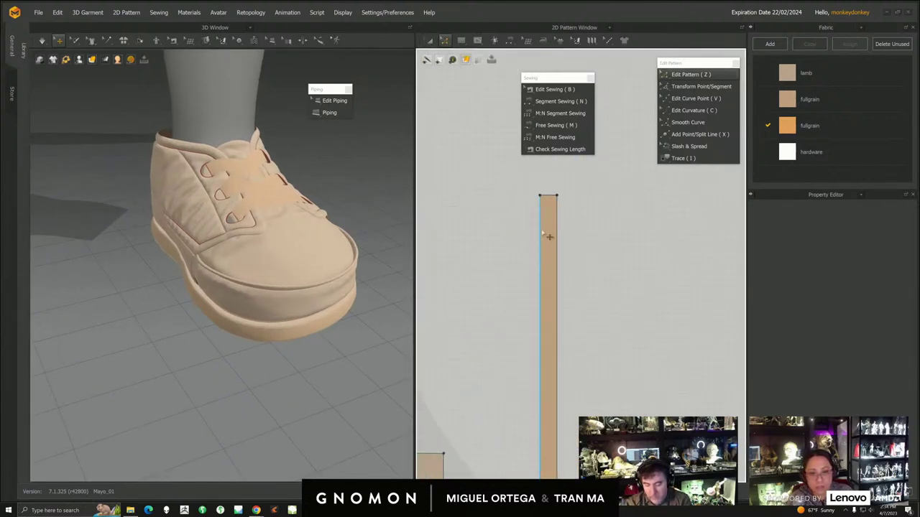
click(544, 231)
right_click(543, 231)
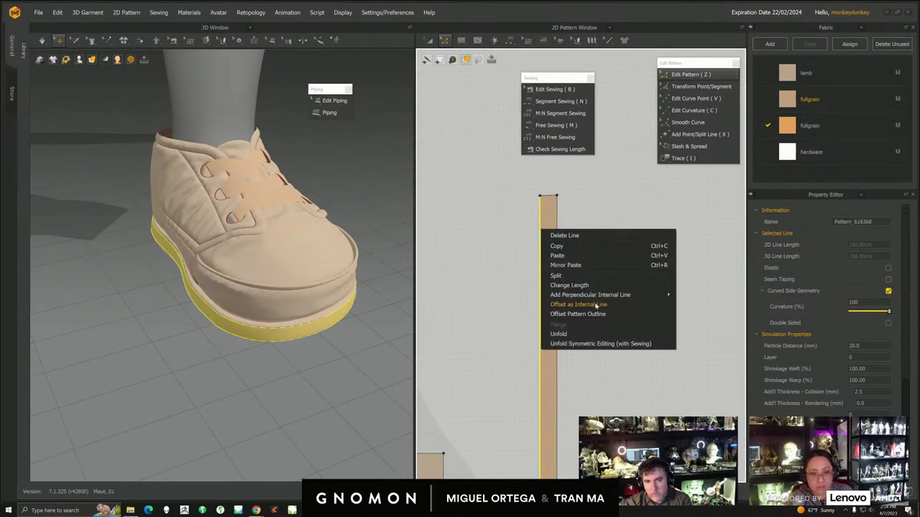
click(596, 305)
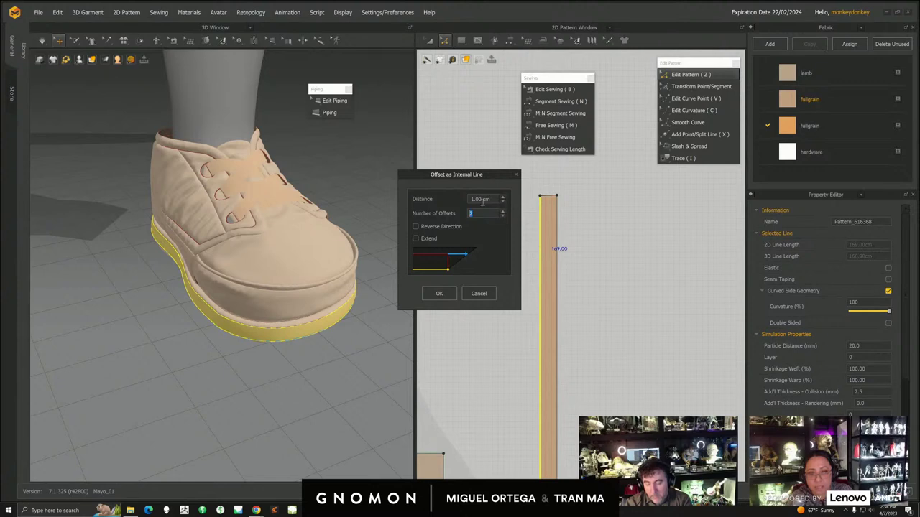
key(BackSpace)
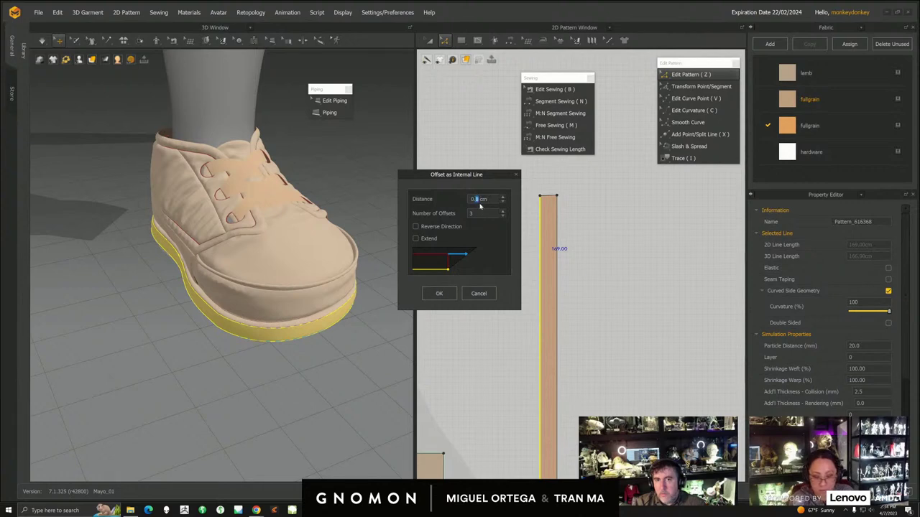
click(439, 293)
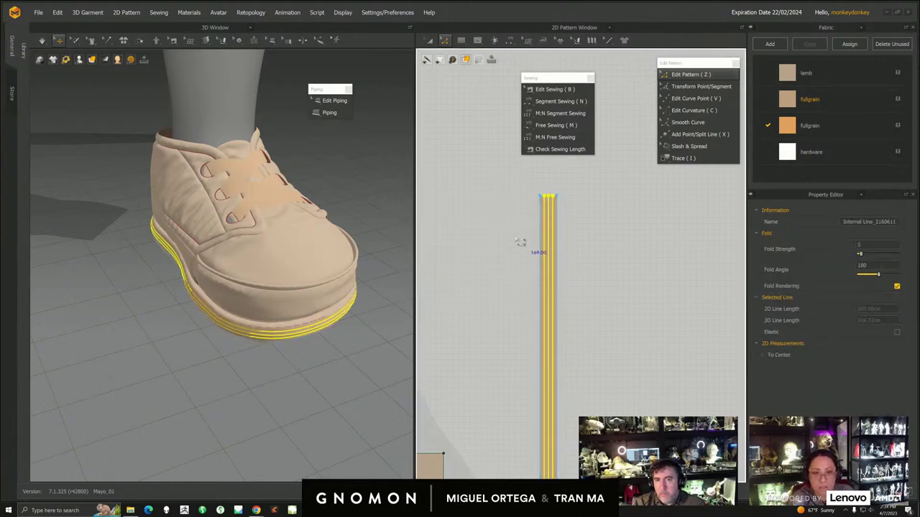
- Set the fold angle of the side strip's middle internal line to 360 and simulate the shoe
middle_drag(564, 214, 567, 239)
click(568, 238)
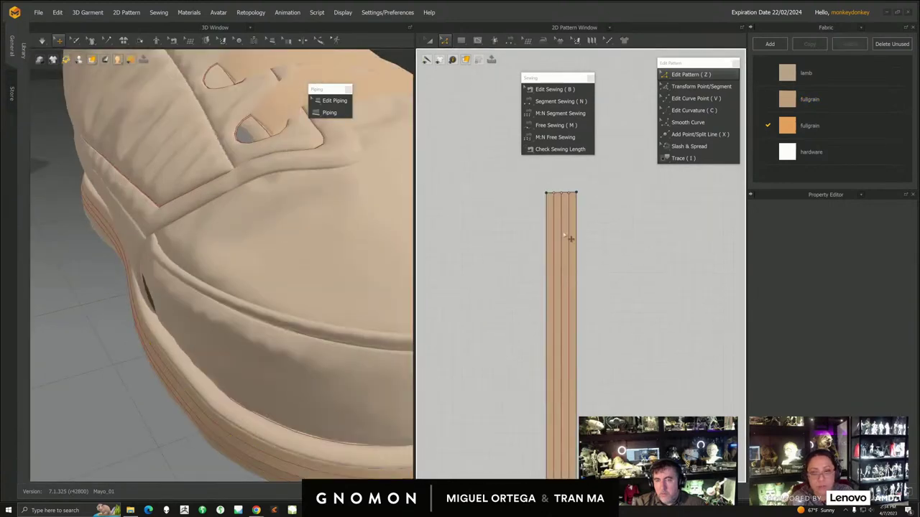
click(562, 229)
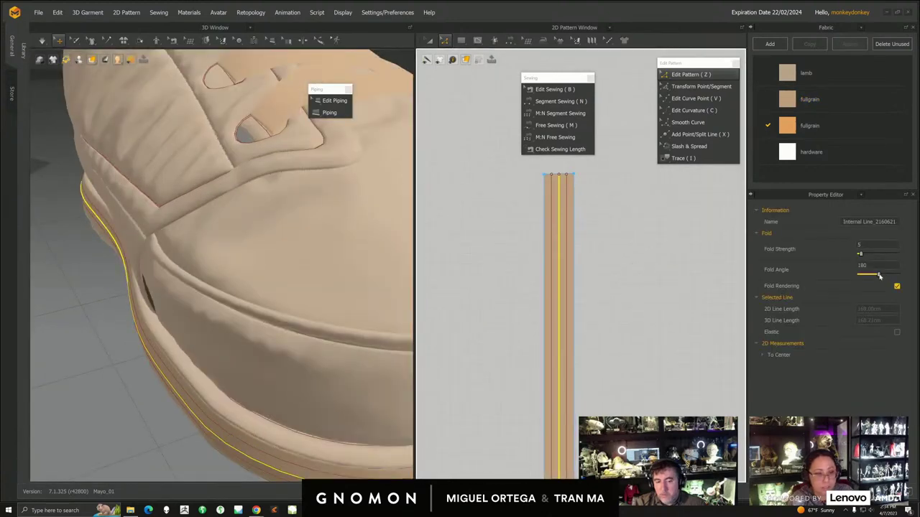
drag(879, 276, 918, 276)
scroll(330, 383, down, 5)
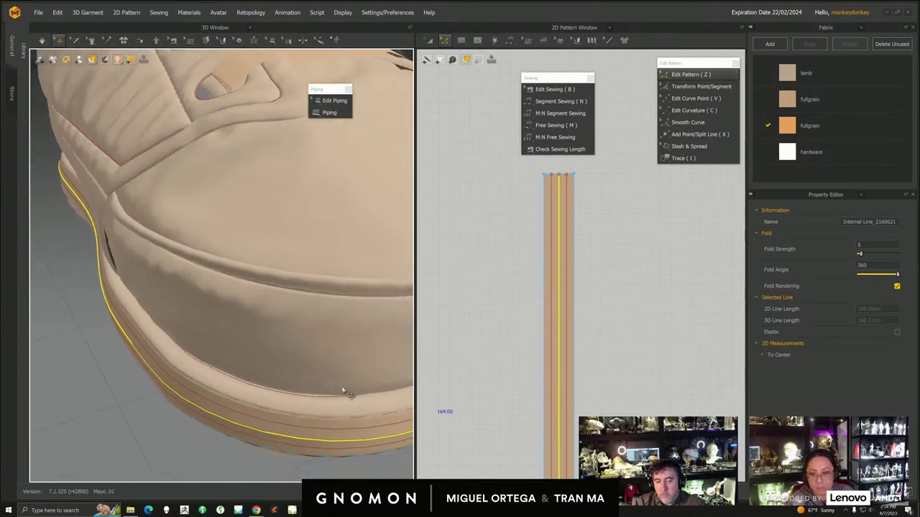
click(605, 253)
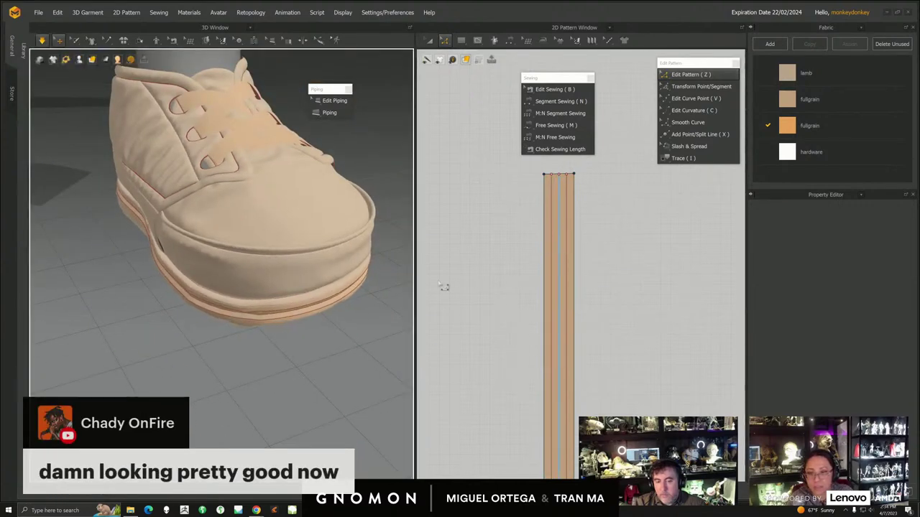
right_drag(338, 318, 316, 308)
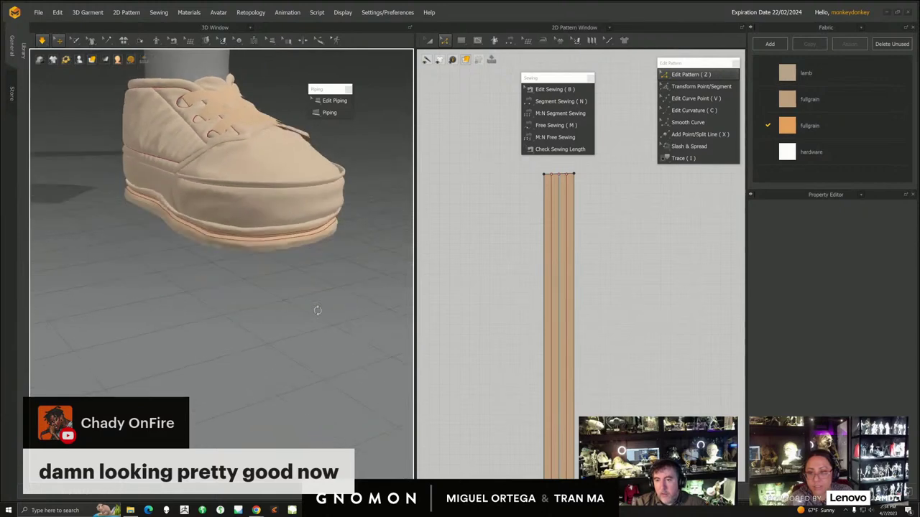
- Set the middle internal line's fold strength to 2 and simulate the shoe again
click(559, 218)
click(857, 245)
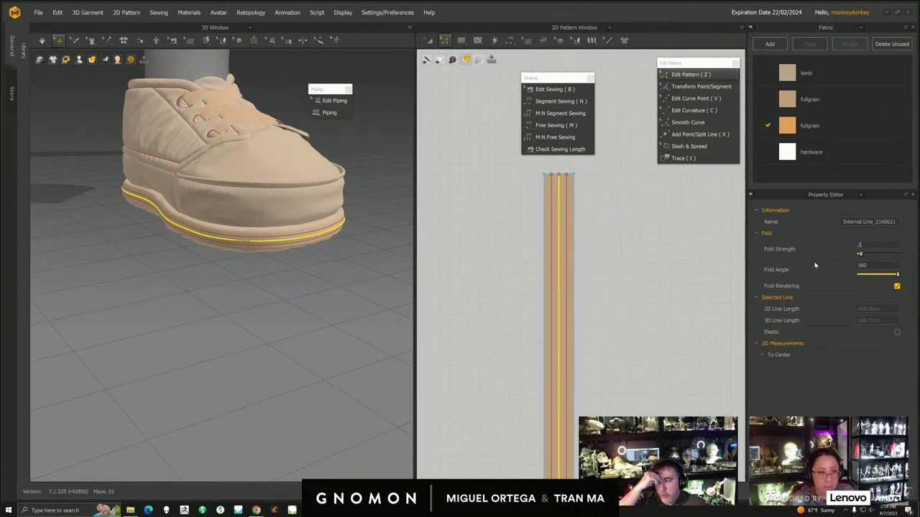
click(658, 303)
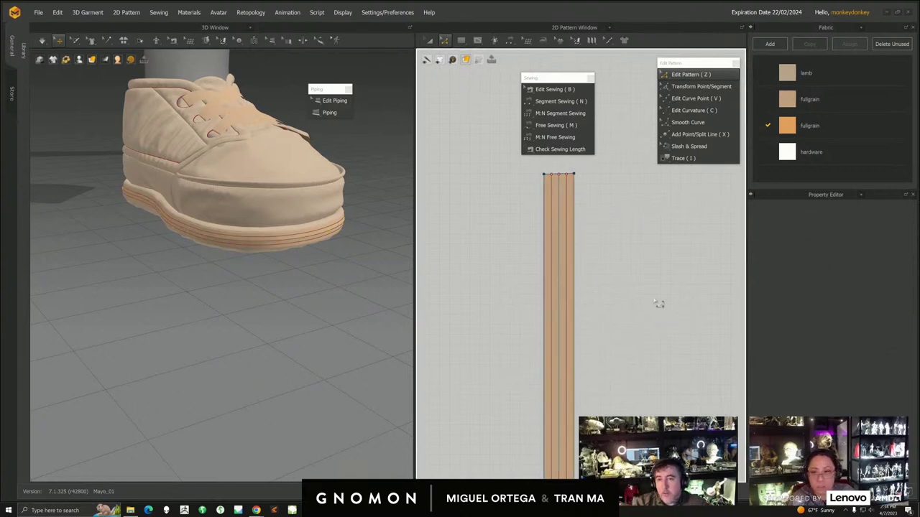
click(43, 42)
middle_drag(221, 295, 226, 350)
right_drag(226, 349, 239, 404)
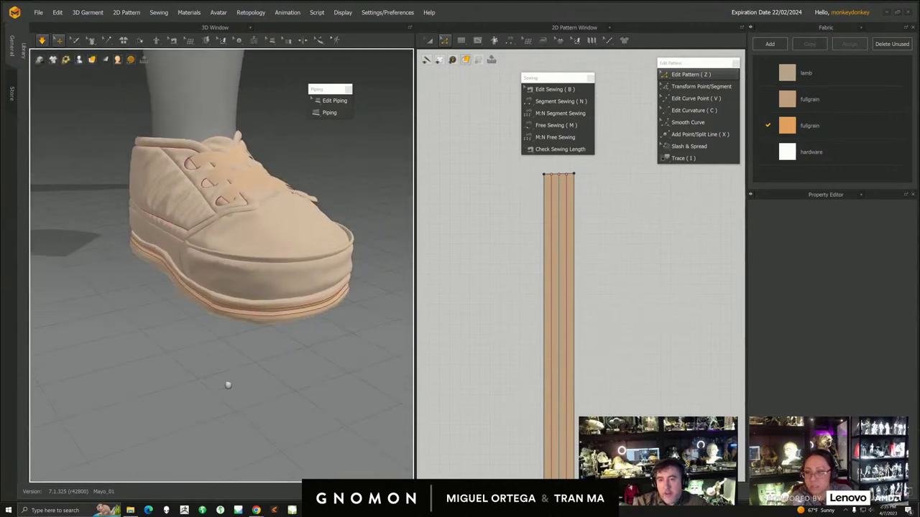
key(space)
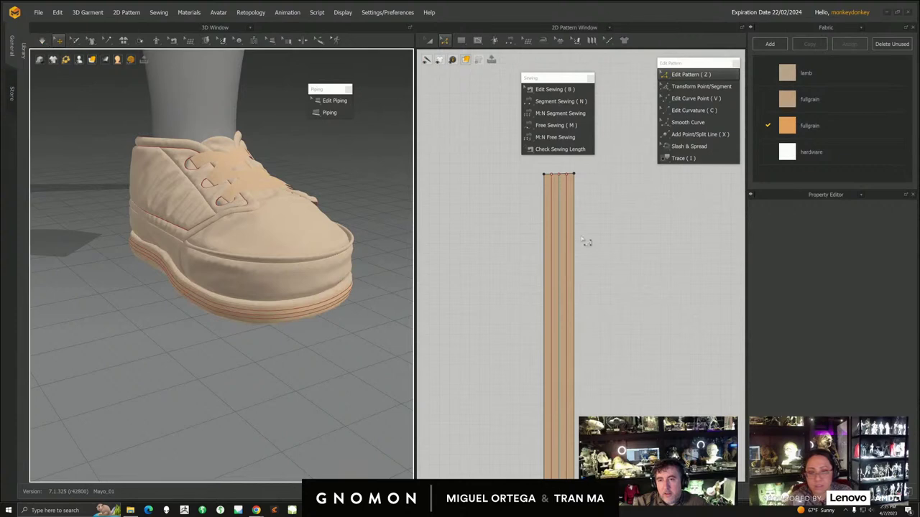
- Set the middle internal line's fold angle to 200 and rerun the simulation
click(560, 232)
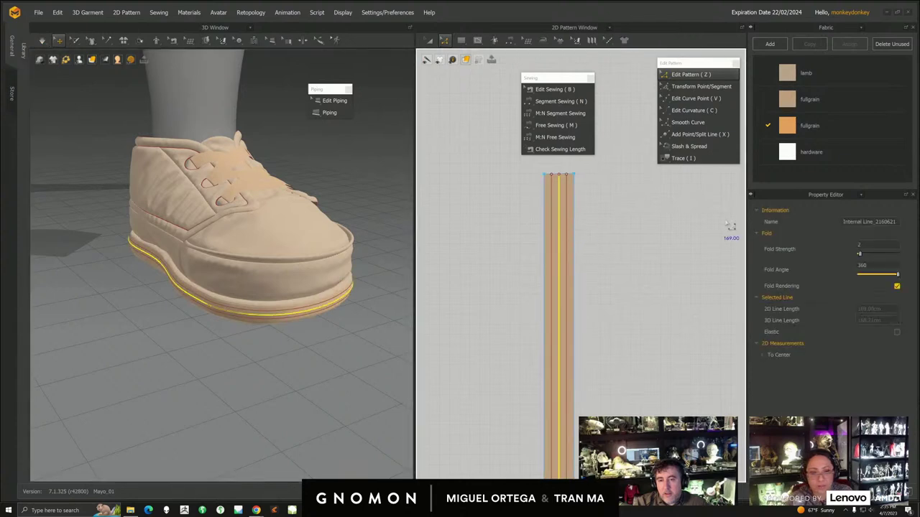
double_click(862, 265)
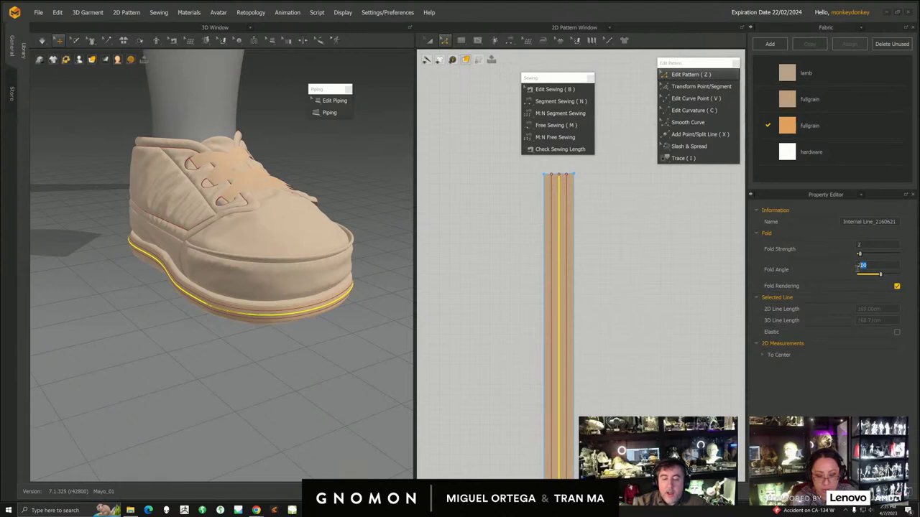
click(650, 316)
click(41, 41)
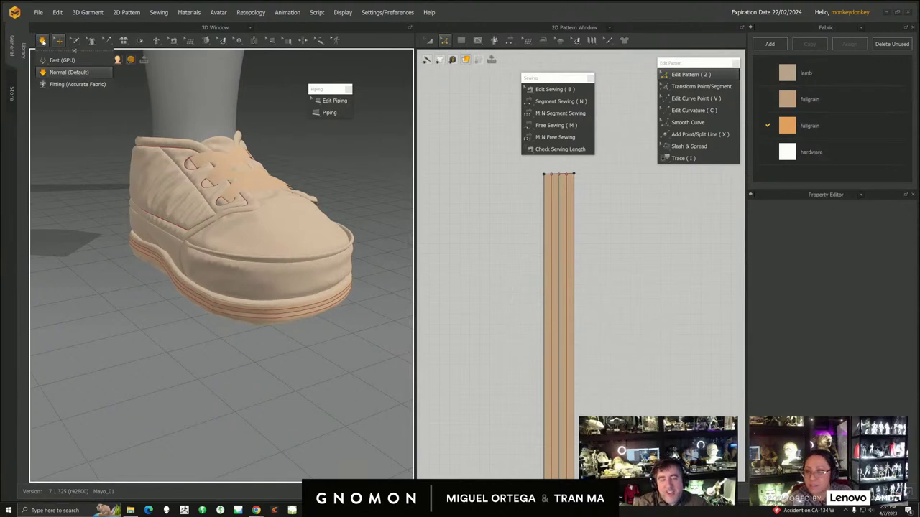
click(43, 41)
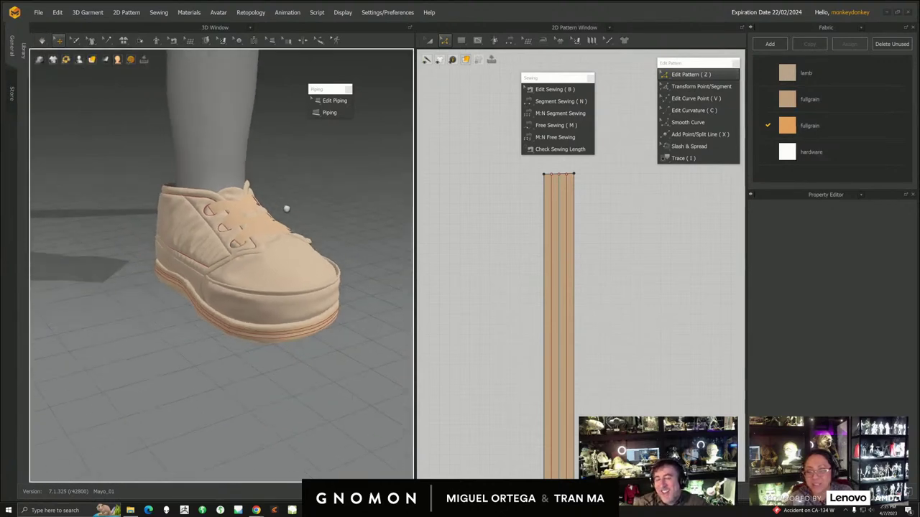
- Hide the internal lines on the 3D garment and check the sole edge around the shoe
click(342, 12)
mouse_move(358, 40)
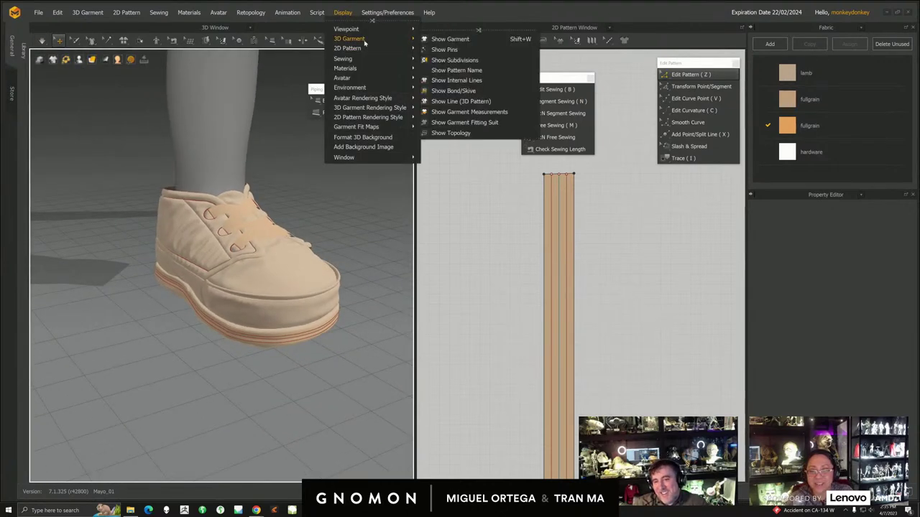
click(456, 80)
right_drag(344, 259, 329, 275)
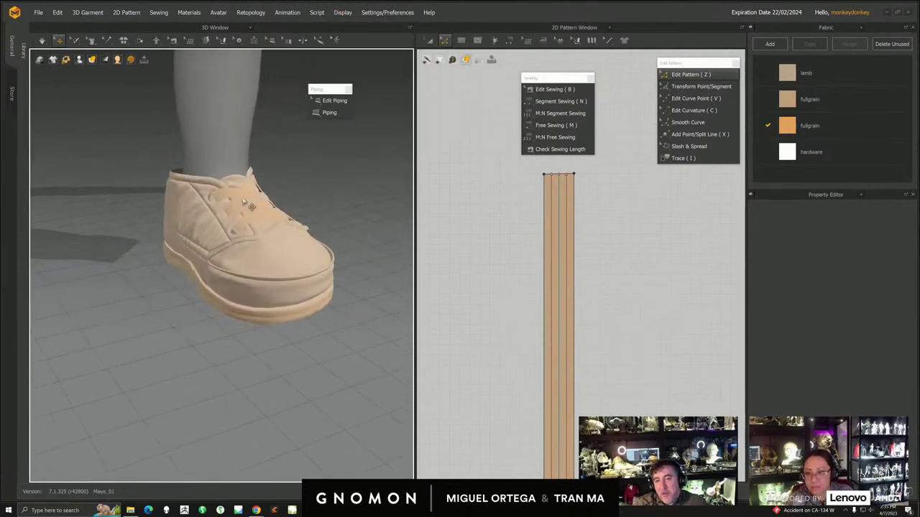
scroll(302, 281, up, 5)
scroll(206, 332, down, 8)
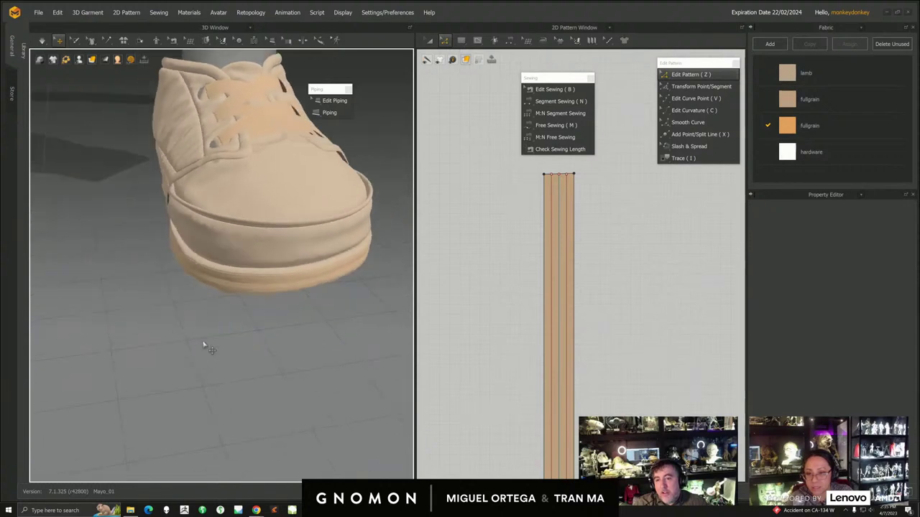
right_drag(209, 327, 254, 235)
- Simulate the shoe while adjusting the sole's side strip and the heel trim at the back of the shoe
click(242, 263)
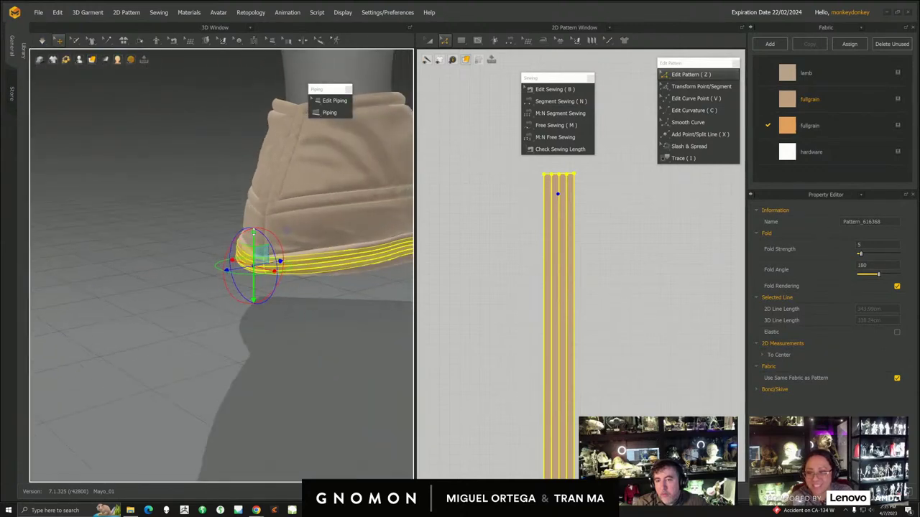
click(253, 253)
click(44, 41)
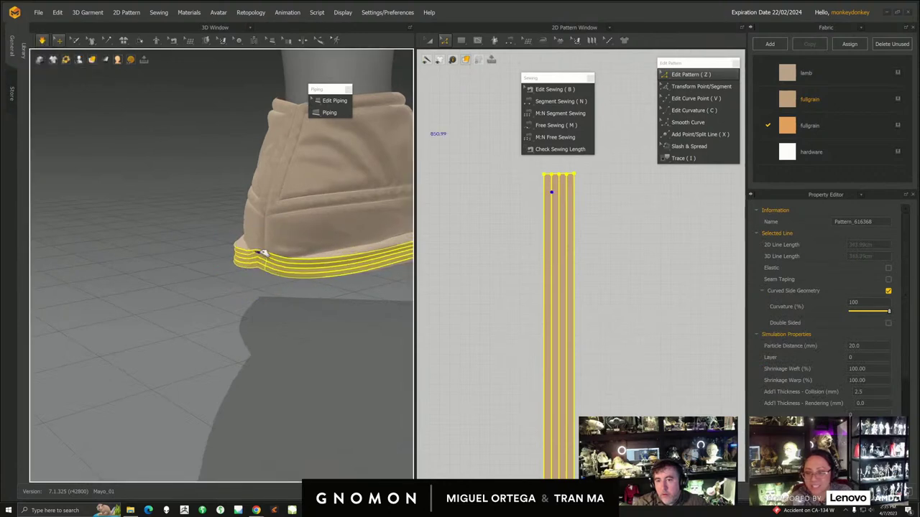
mouse_move(263, 255)
right_down()
mouse_move(301, 267)
mouse_move(251, 248)
right_up()
click(250, 233)
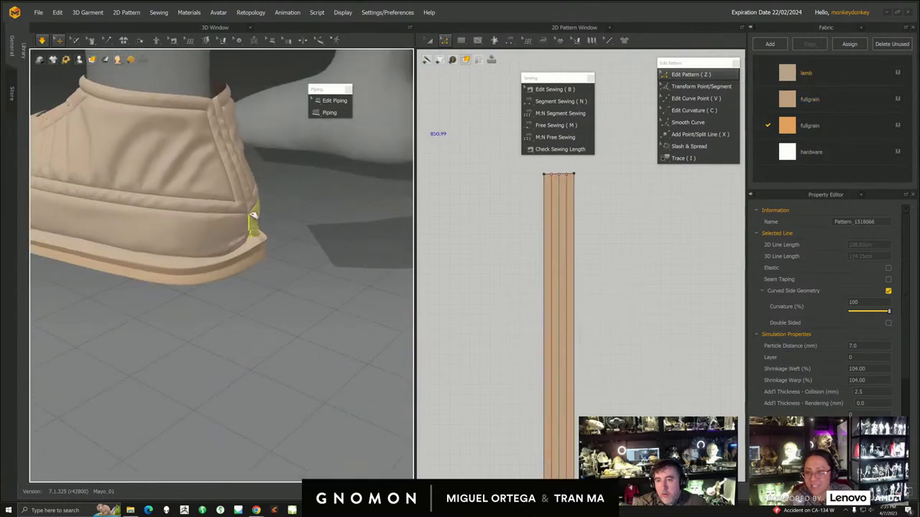
click(245, 204)
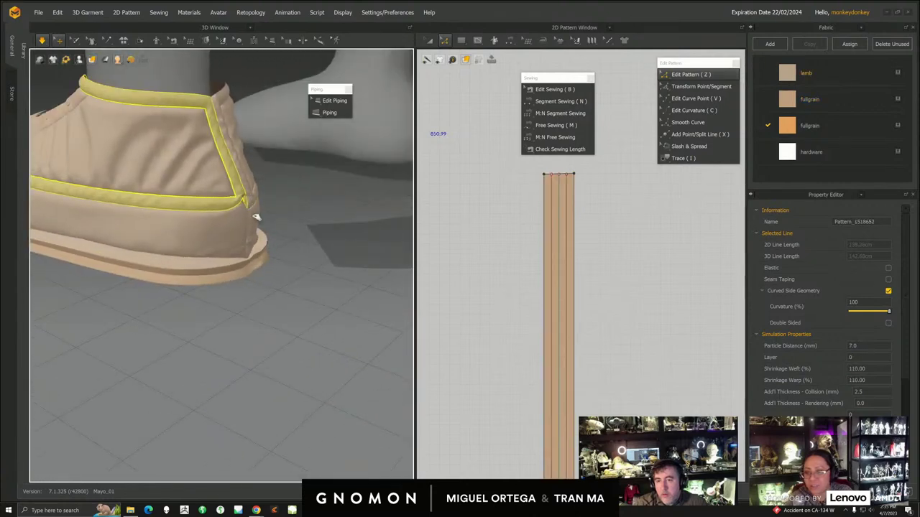
right_drag(299, 316, 314, 254)
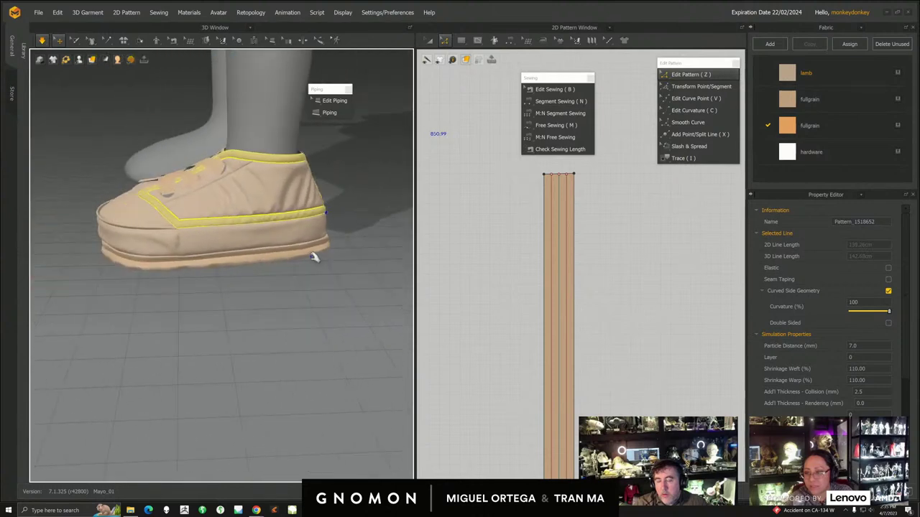
click(306, 258)
click(285, 277)
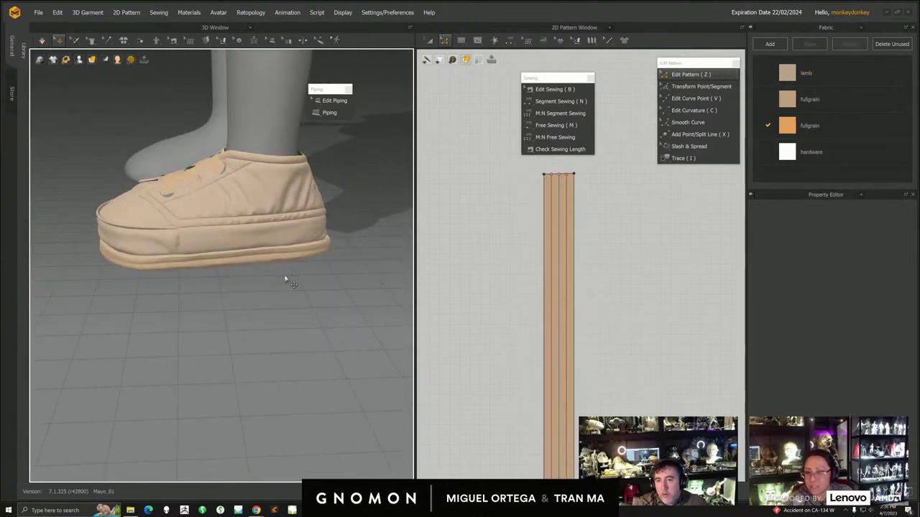
- Delete all three internal lines from the sole's side strip
click(551, 204)
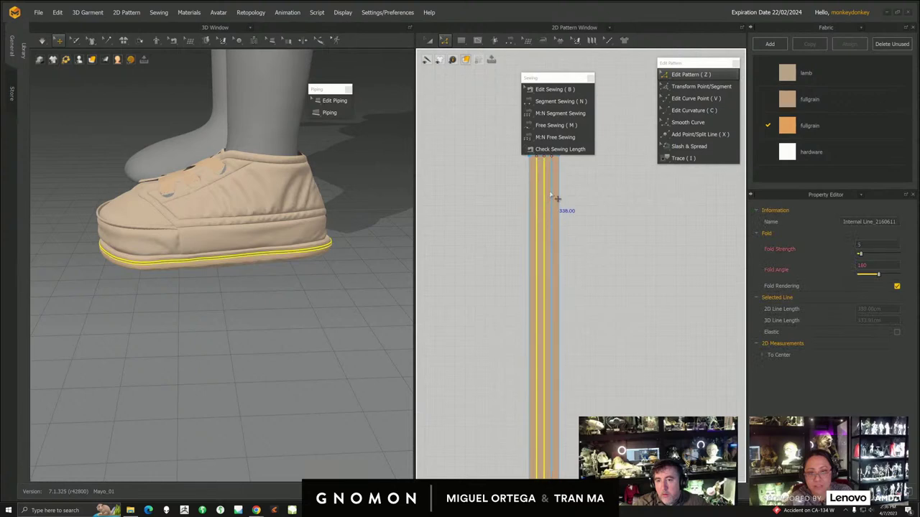
key(Delete)
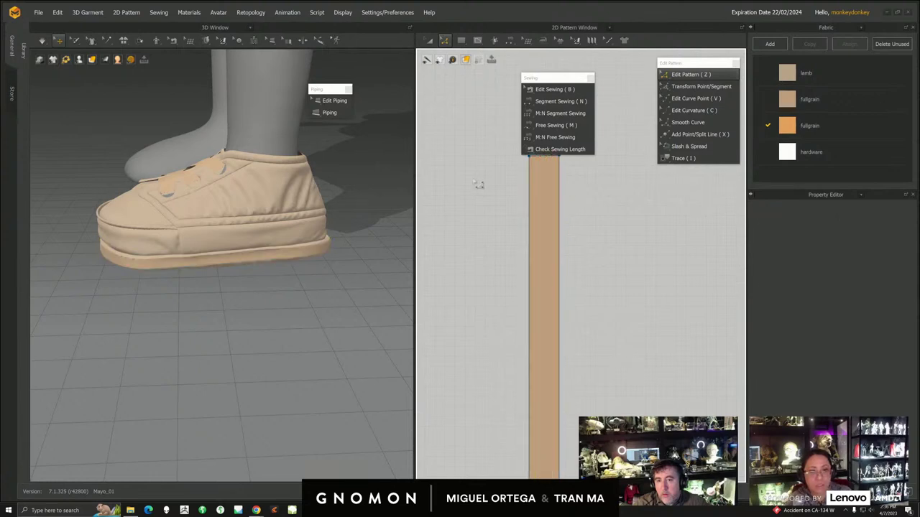
middle_drag(468, 202, 465, 250)
click(558, 205)
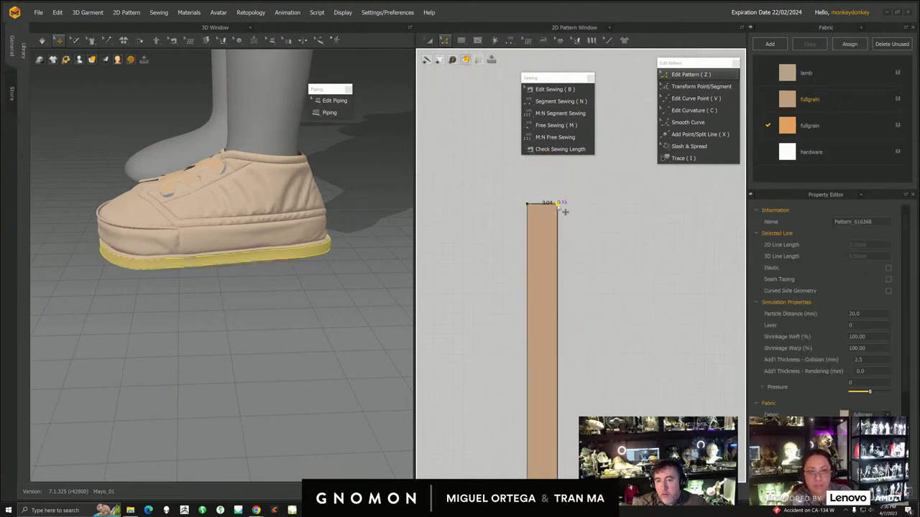
- Simulate the complete shoe with the plain sole strip, checking its side and front
click(43, 41)
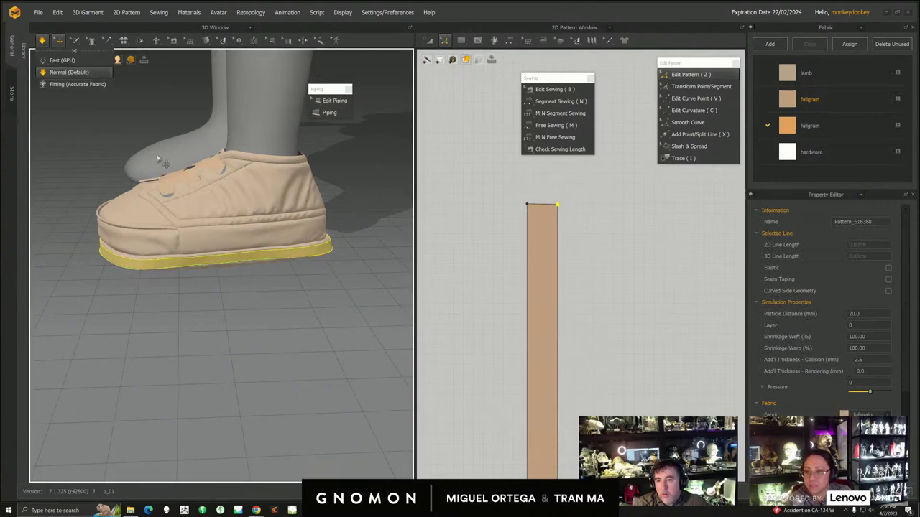
right_drag(138, 216, 231, 215)
click(42, 41)
right_drag(236, 252, 194, 333)
click(205, 360)
middle_drag(194, 333, 175, 299)
click(44, 44)
click(41, 41)
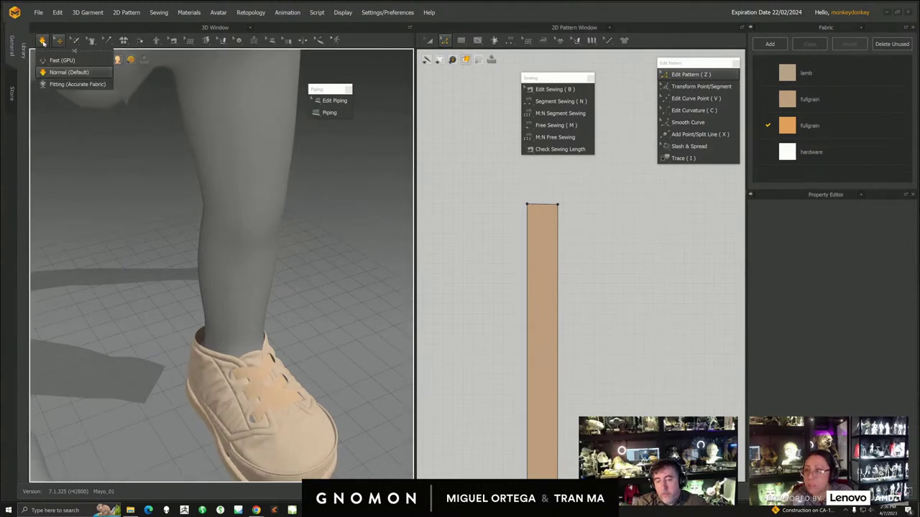
- Examine the whole pattern layout and the simulated shoe's laces, toe cap and sole from several distances
right_drag(136, 189, 248, 316)
scroll(242, 332, down, 3)
scroll(575, 314, down, 6)
middle_drag(575, 314, 546, 182)
scroll(546, 182, down, 4)
scroll(580, 219, down, 4)
scroll(289, 323, up, 3)
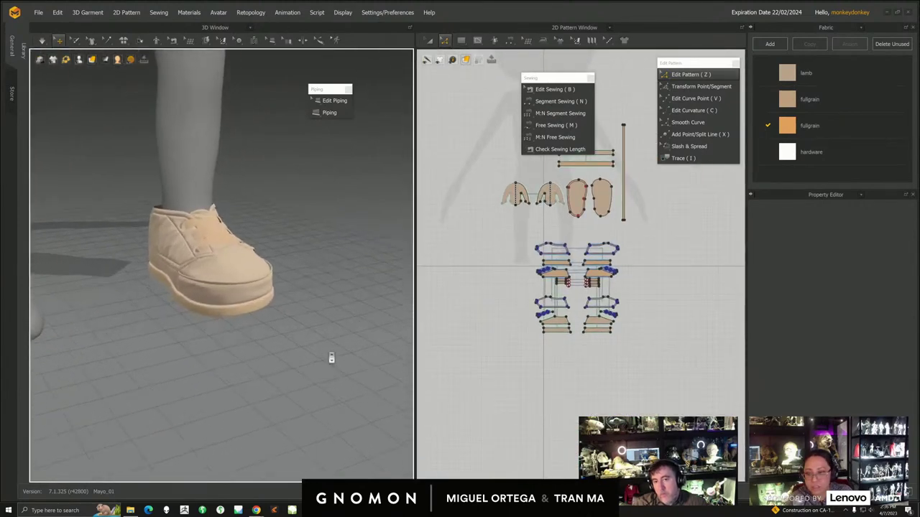
scroll(328, 356, up, 5)
scroll(320, 374, up, 5)
scroll(305, 351, down, 5)
scroll(308, 351, down, 2)
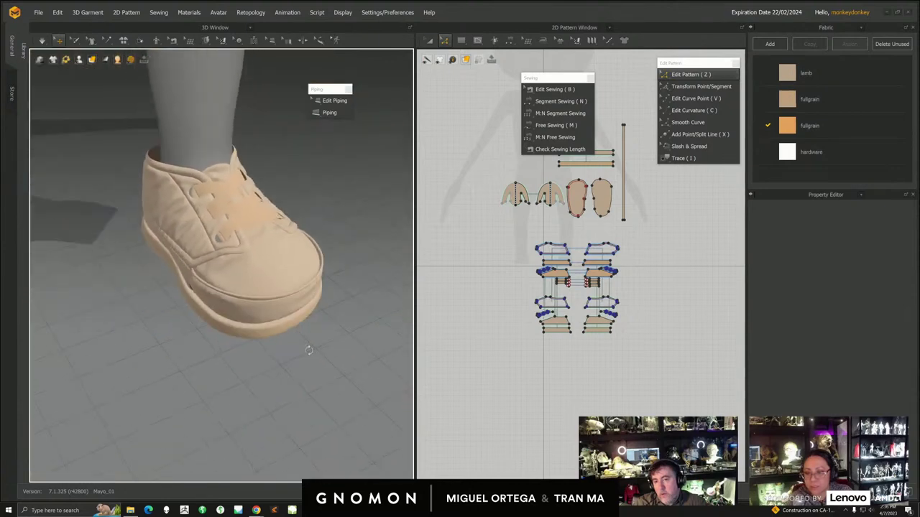
middle_drag(301, 334, 303, 471)
right_drag(303, 471, 254, 278)
- Save the shoe project
click(39, 13)
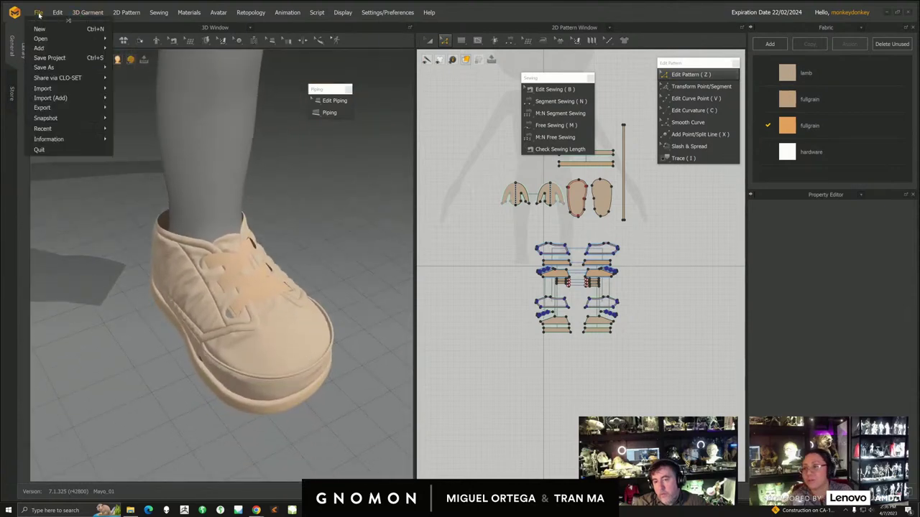
click(49, 57)
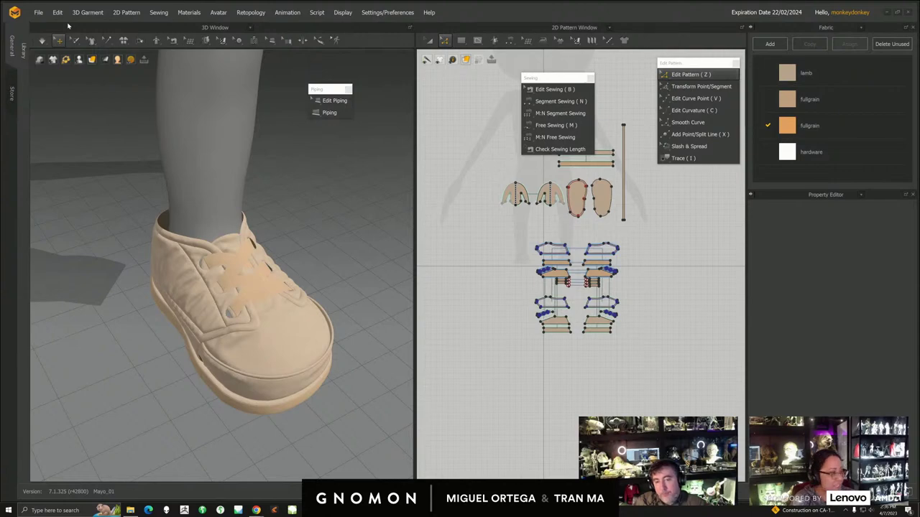
- Switch to Maya and examine the left shoe mesh on the small character's foot, from close up and from farther away
key(alt+Tab)
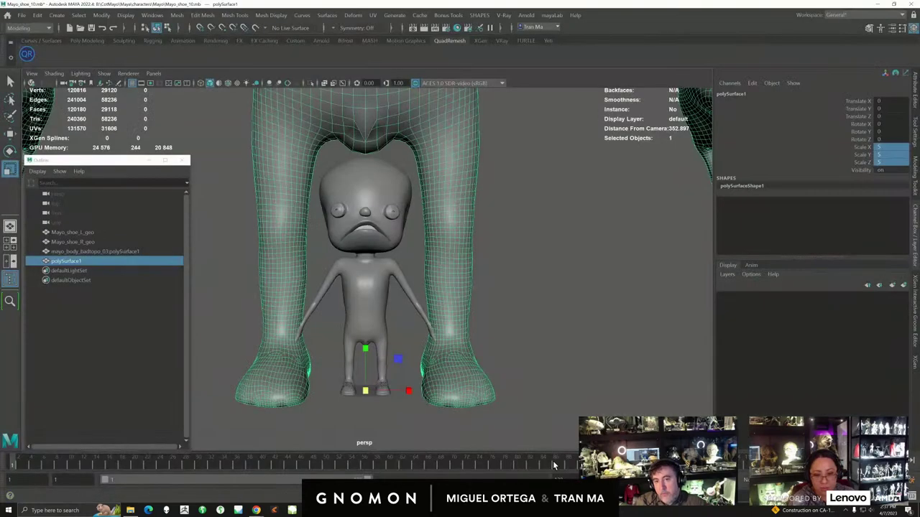
alt+middle_drag(475, 368, 496, 277)
scroll(496, 277, up, 2)
alt+middle_drag(471, 333, 427, 271)
scroll(390, 239, up, 5)
click(397, 211)
key(f)
alt+drag(440, 309, 506, 272)
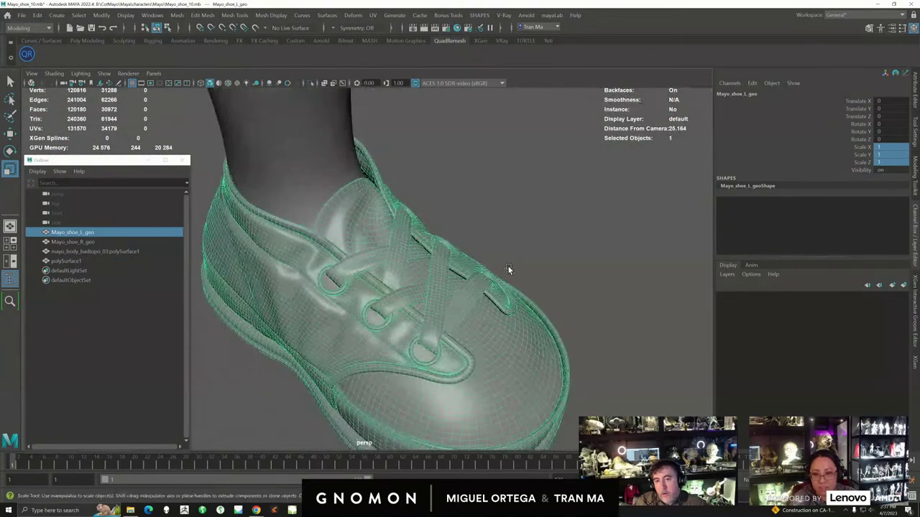
click(507, 272)
alt+middle_drag(419, 364, 450, 300)
alt+drag(449, 300, 512, 309)
click(440, 281)
click(604, 316)
alt+right_drag(513, 309, 406, 291)
alt+drag(406, 291, 462, 339)
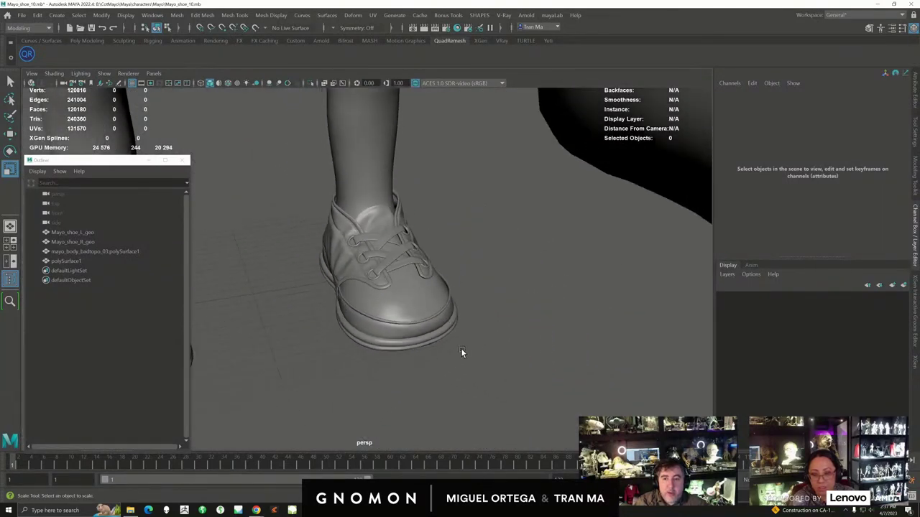
- Switch back to Marvelous Designer and open the clothing project Mayo_B_11 with both its garment and avatar
click(359, 510)
scroll(203, 238, down, 10)
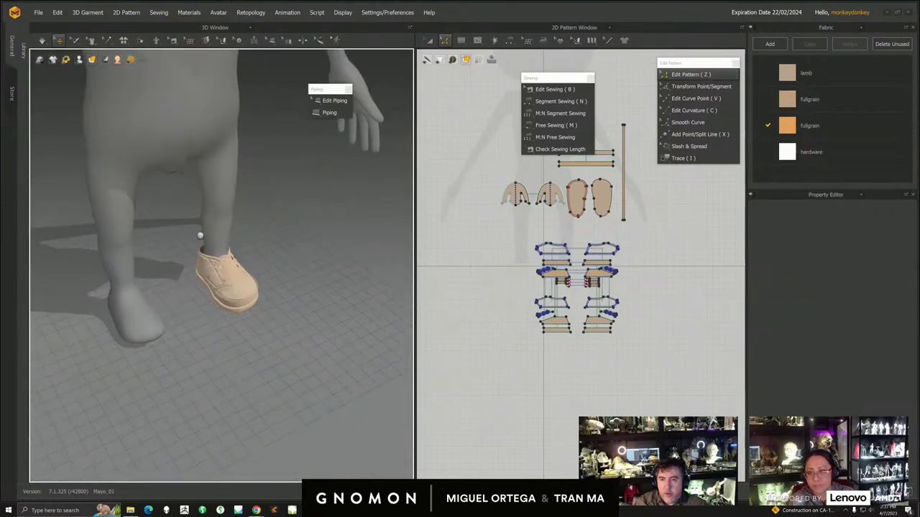
middle_drag(193, 260, 211, 309)
key(ctrl+s)
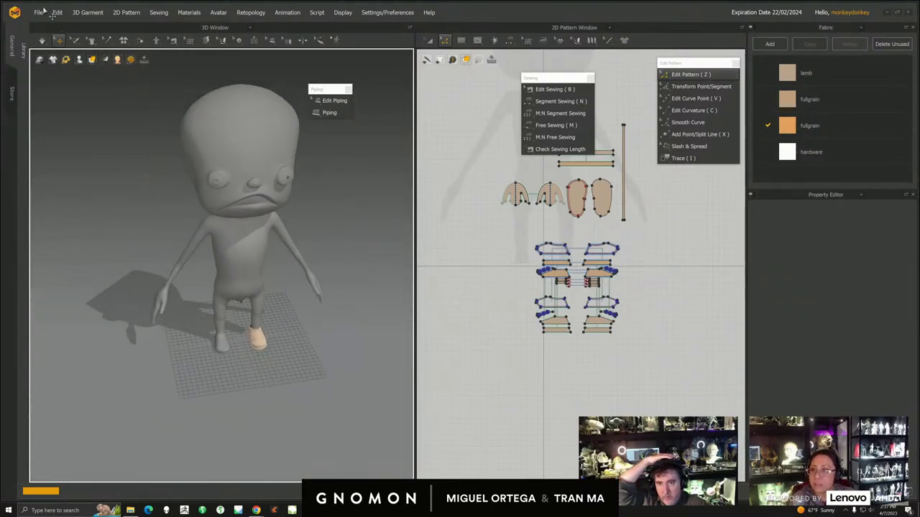
click(36, 14)
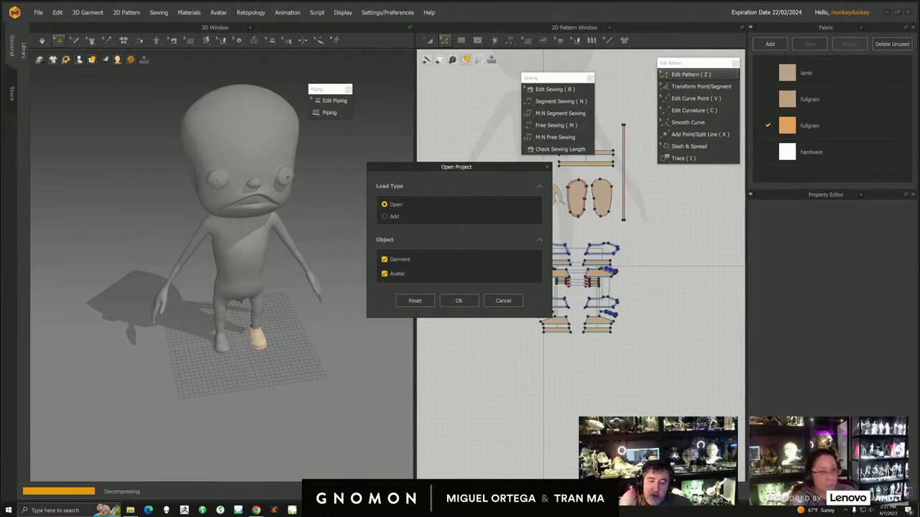
click(458, 299)
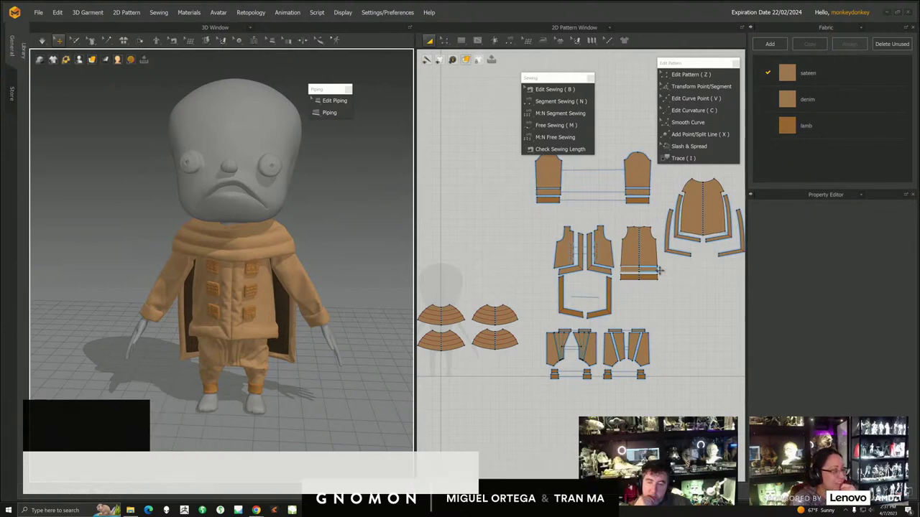
- Export all the outfit's pattern pieces as an OBJ: single object, unwelded, thin, with unified UV coordinates and no avatar
middle_drag(282, 334, 284, 320)
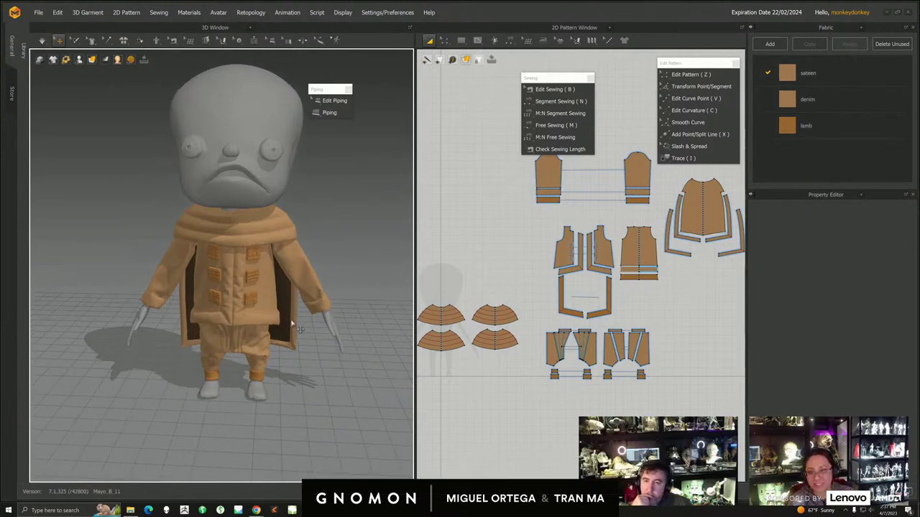
scroll(529, 307, down, 5)
middle_drag(530, 308, 520, 344)
drag(484, 254, 653, 392)
scroll(342, 352, up, 2)
mouse_move(343, 352)
right_down()
mouse_move(336, 325)
mouse_move(342, 345)
right_up()
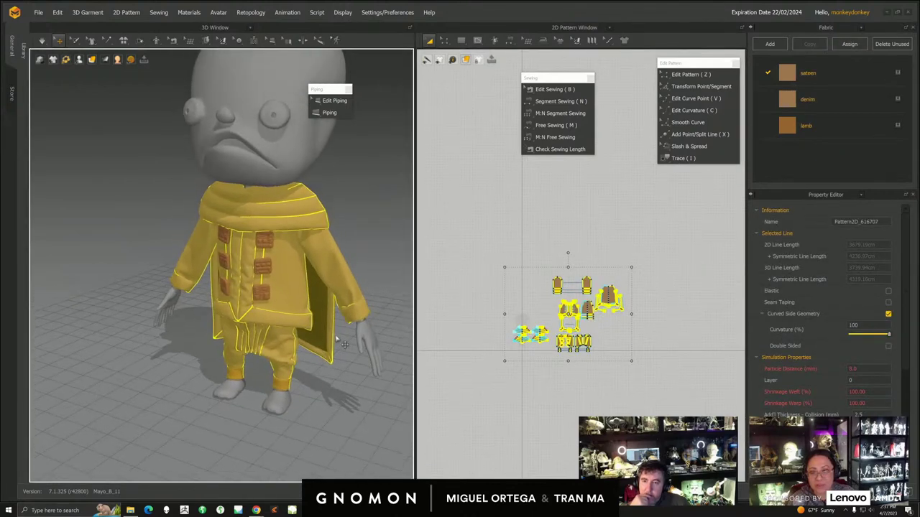
click(40, 12)
mouse_move(63, 114)
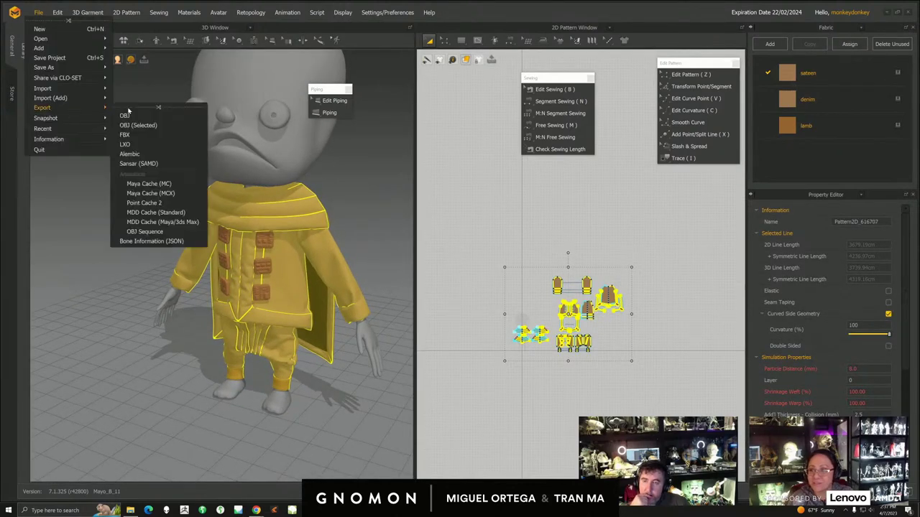
click(147, 126)
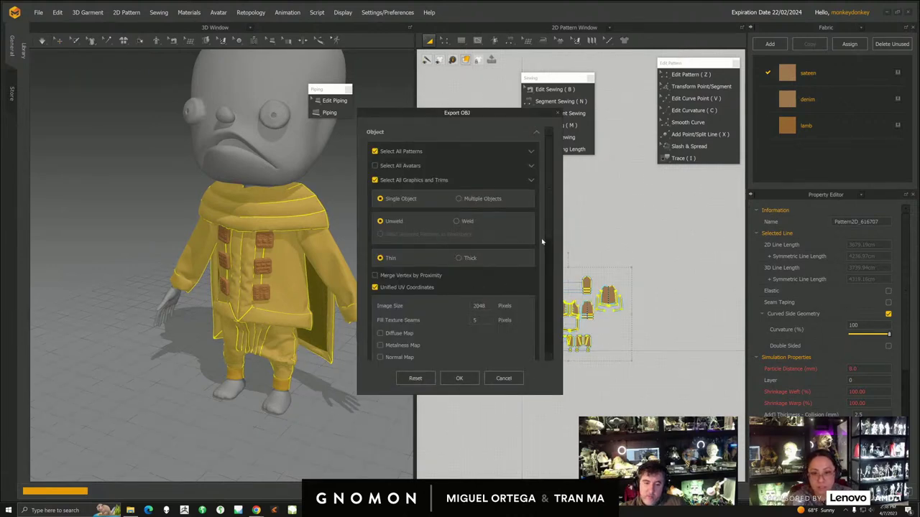
click(459, 378)
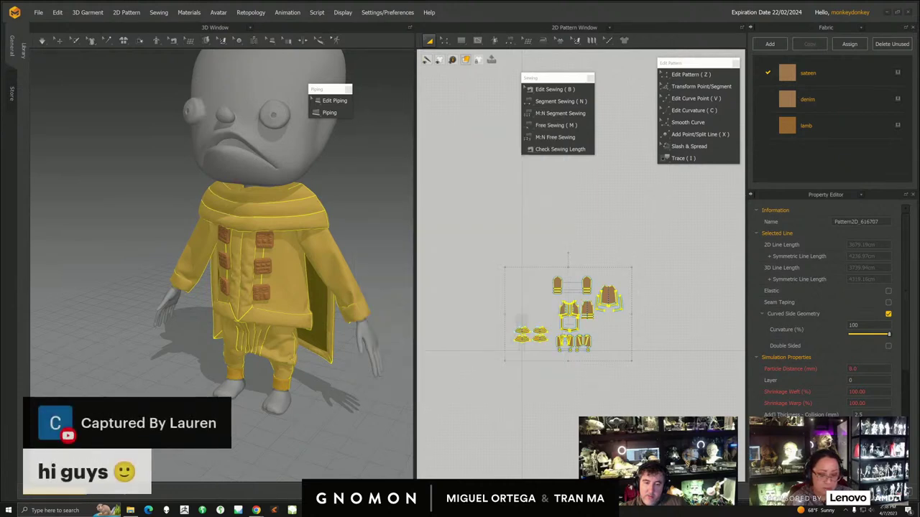
- Switch to Maya and import the exported clothing mesh clothestest_hi from the project folder into the shoe scene
key(alt+Tab)
alt+right_drag(593, 391, 457, 360)
alt+drag(457, 360, 470, 362)
click(130, 510)
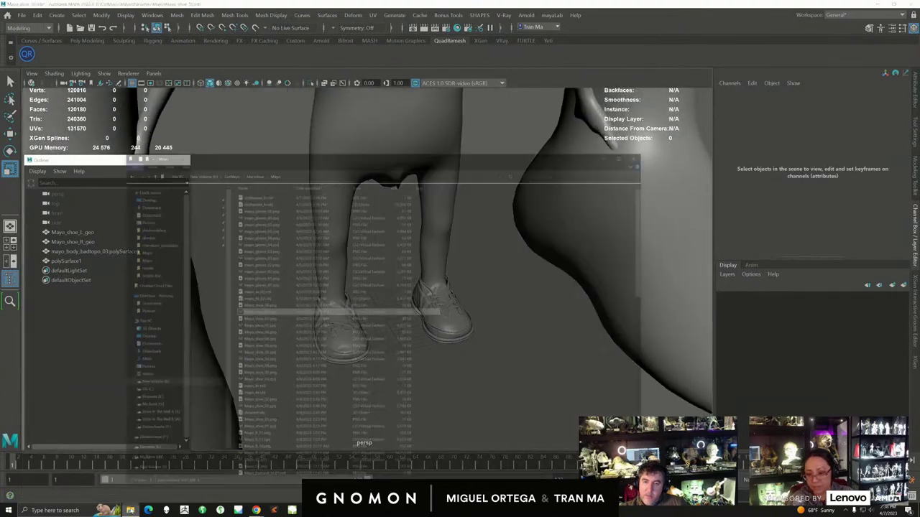
drag(485, 101, 919, 118)
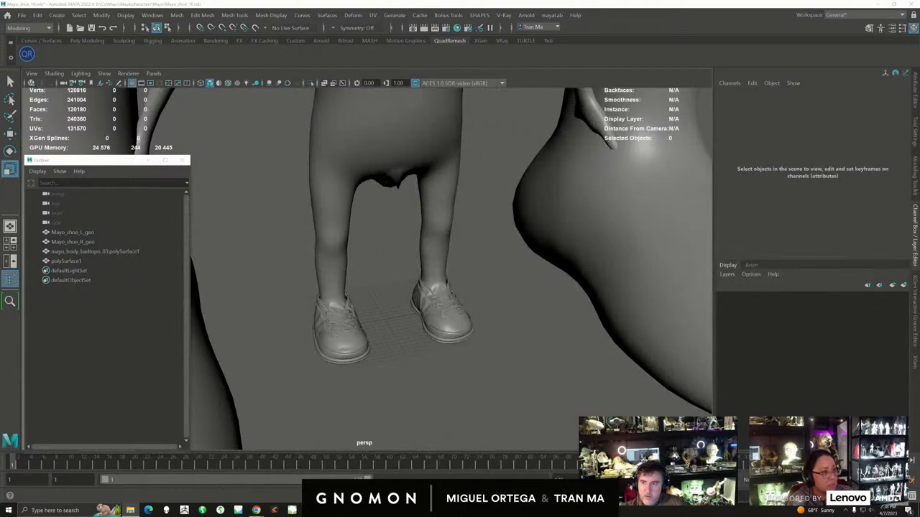
drag(530, 319, 501, 333)
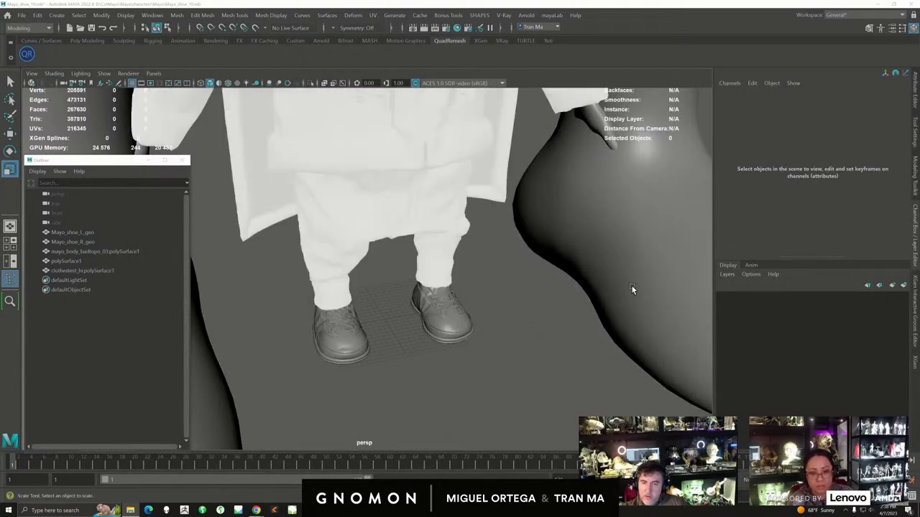
- Hide the oversized body mesh polySurface1 and assign an existing grey material to the imported clothing
click(627, 289)
key(ctrl+h)
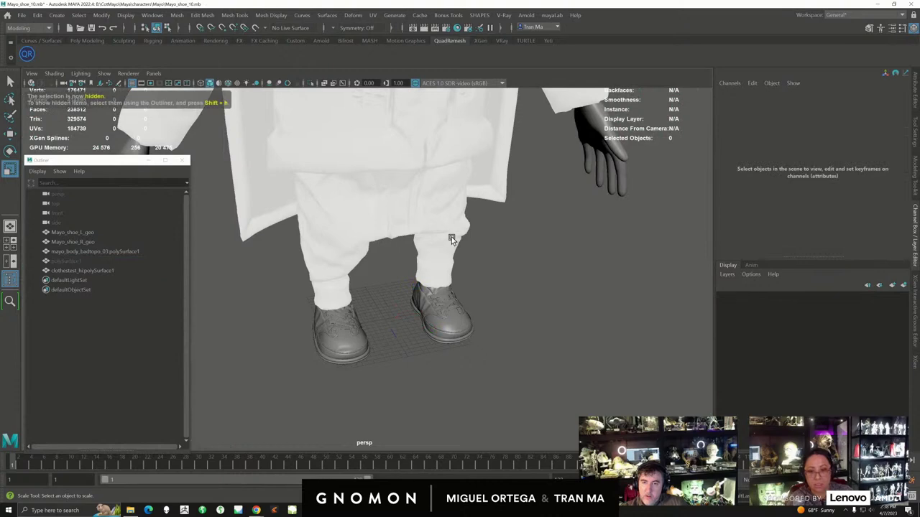
click(453, 235)
mouse_move(455, 230)
right_down()
mouse_move(450, 471)
mouse_move(503, 459)
mouse_move(523, 430)
right_up()
click(447, 213)
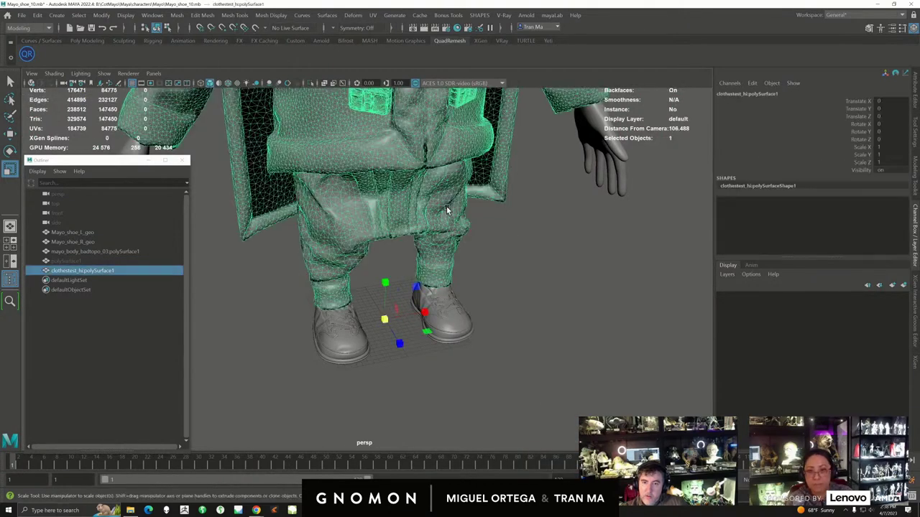
- Unlock the clothing mesh's normals and soften its edges so the whole outfit shades smoothly
click(271, 16)
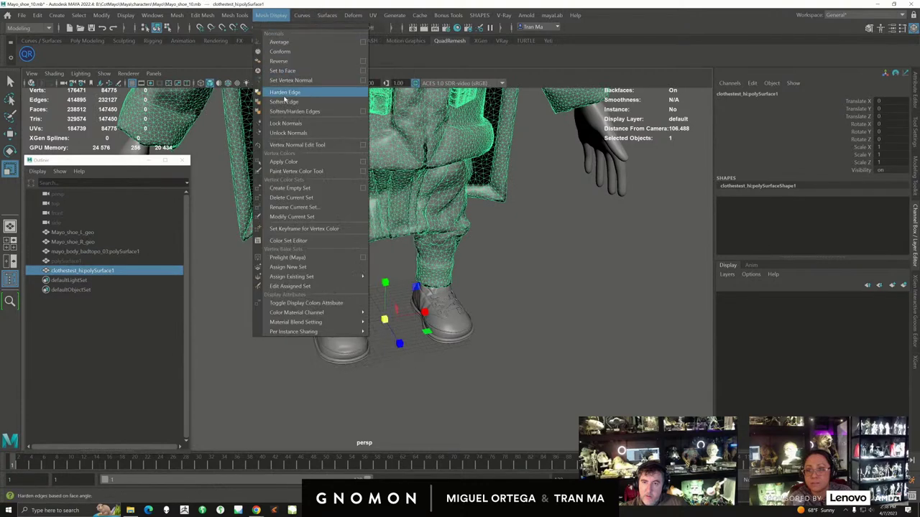
click(289, 134)
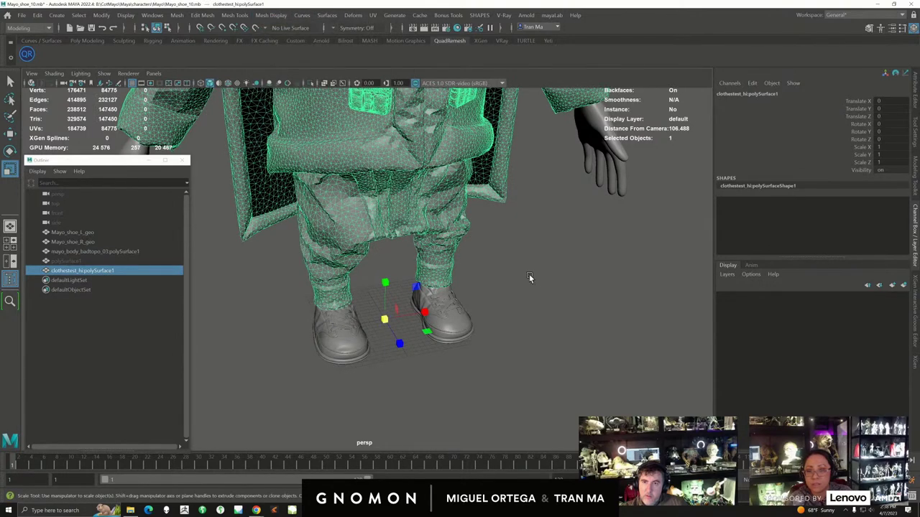
click(295, 41)
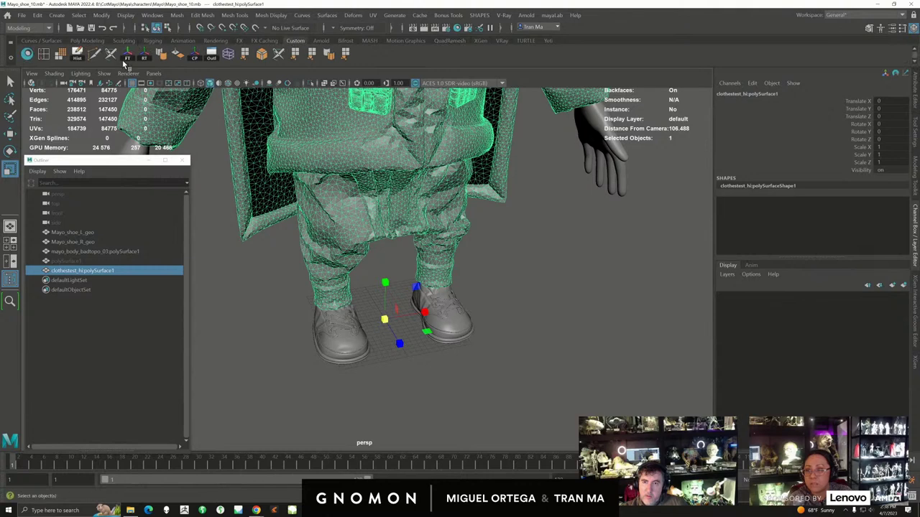
click(511, 281)
alt+right_drag(476, 287, 384, 281)
alt+drag(384, 281, 382, 262)
alt+middle_drag(382, 261, 399, 290)
alt+right_drag(399, 290, 377, 273)
click(424, 304)
alt+drag(424, 303, 440, 313)
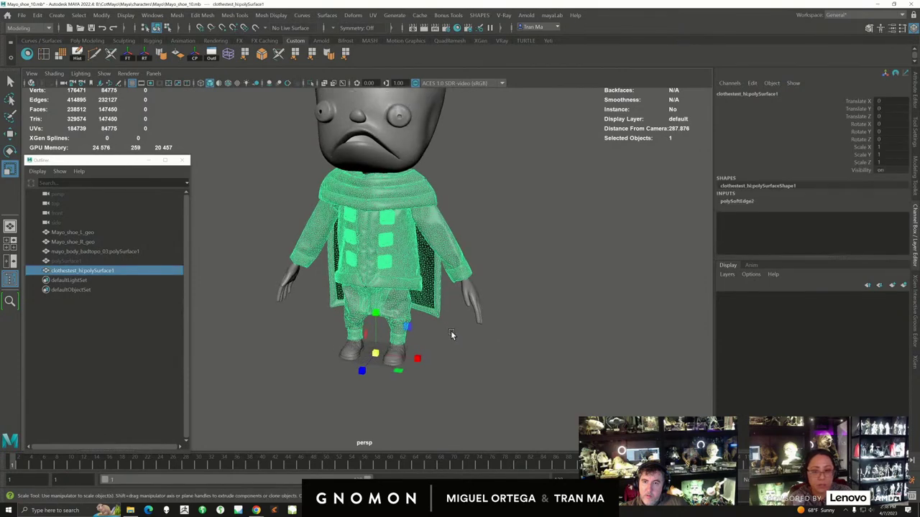
click(451, 320)
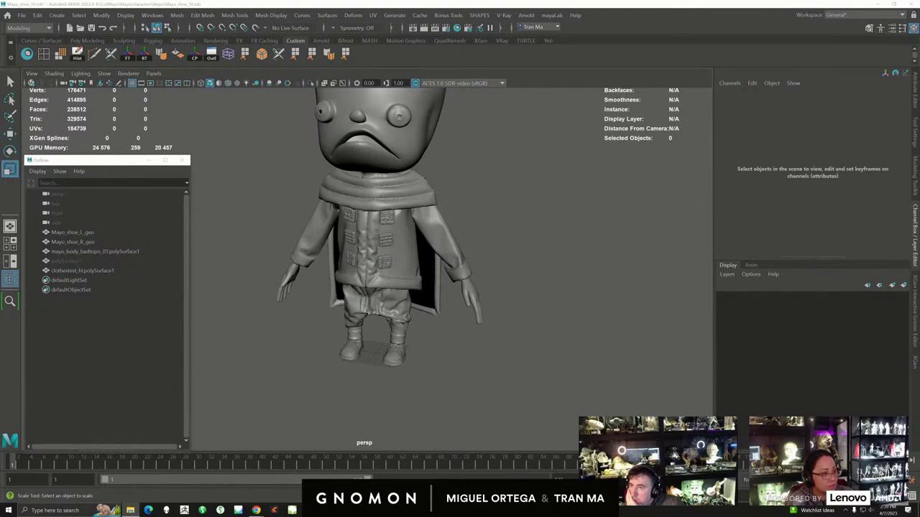
- Import the mayo_rescale_ears_02 and mayo_rescale_hair_02 meshes and assign both the existing grey material
click(764, 130)
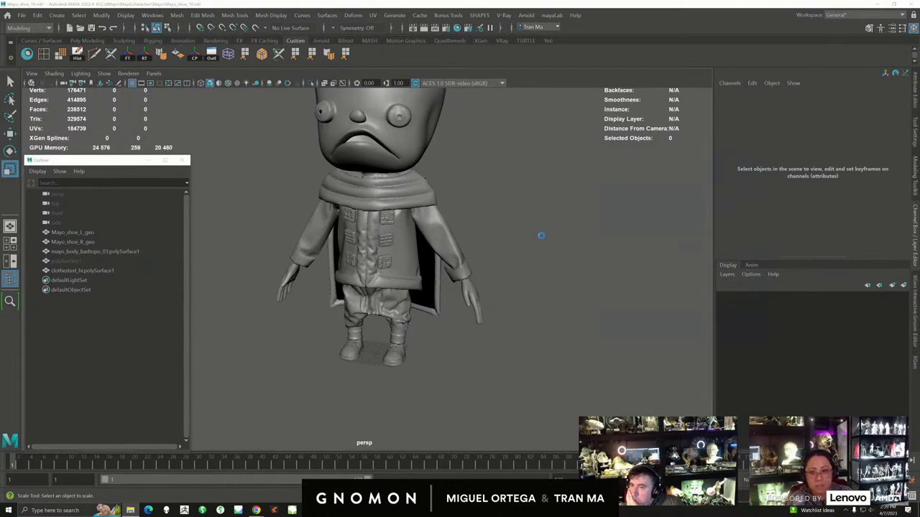
alt+middle_drag(540, 248, 507, 188)
click(486, 137)
shift+click(491, 192)
right_drag(491, 192, 572, 422)
alt+middle_drag(462, 258, 468, 281)
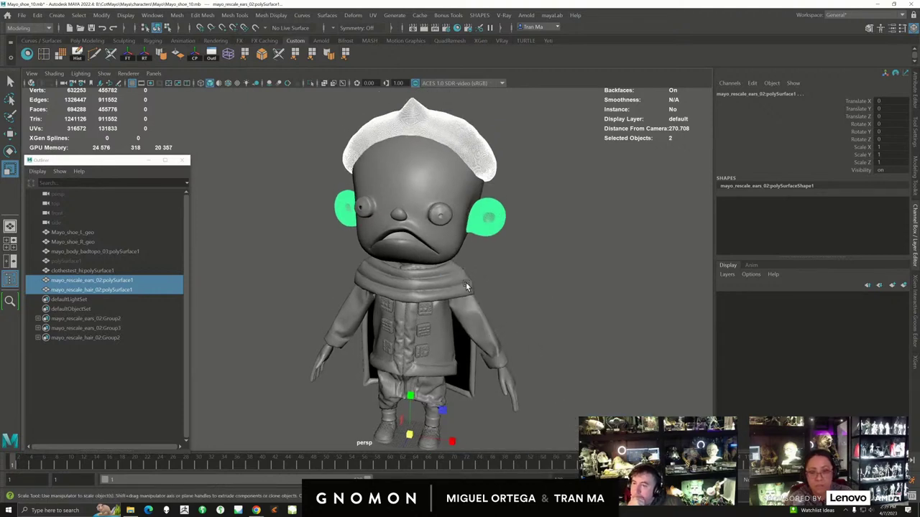
- Lower the ears and hair together on the head by about 0.24 units along Y
key(w)
alt+middle_drag(431, 364, 429, 331)
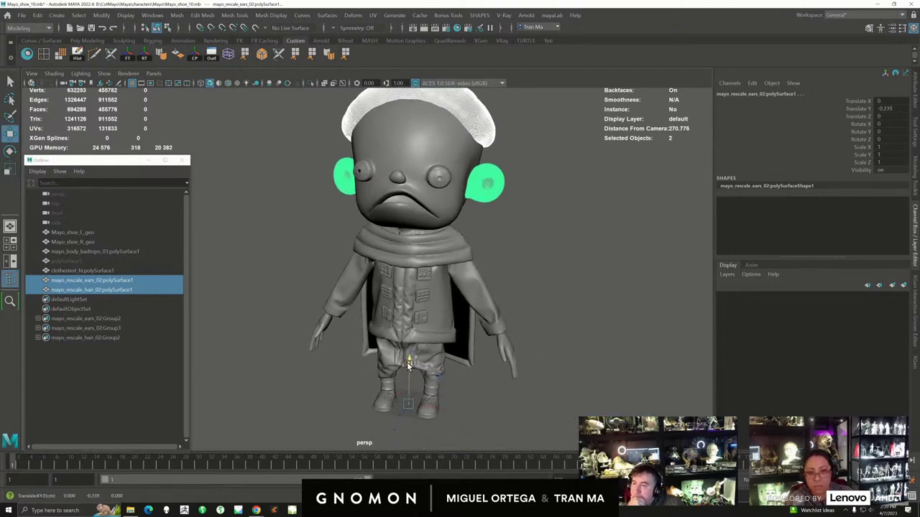
click(571, 311)
alt+drag(571, 311, 600, 286)
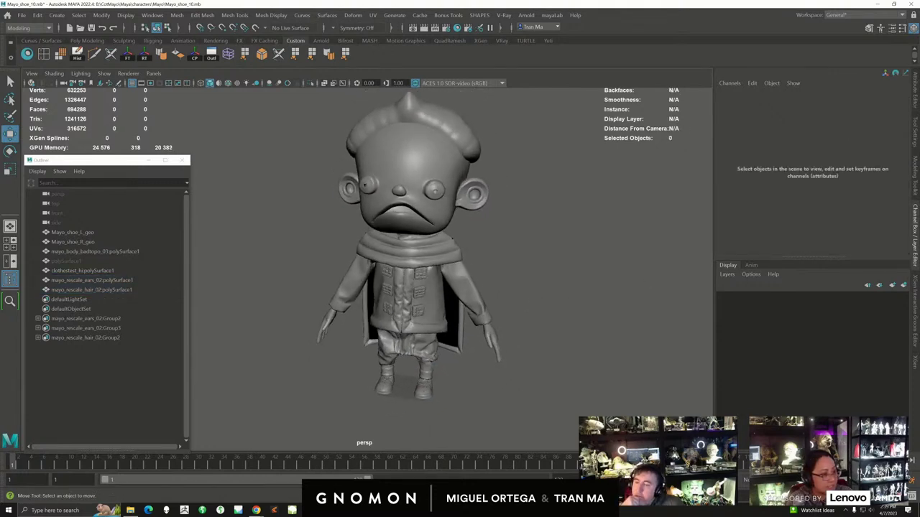
- Import the mayo_teeth_hi mesh and move it into the character's mouth, translating it to about 0.714, -13.324, -9.952
drag(714, 315, 494, 289)
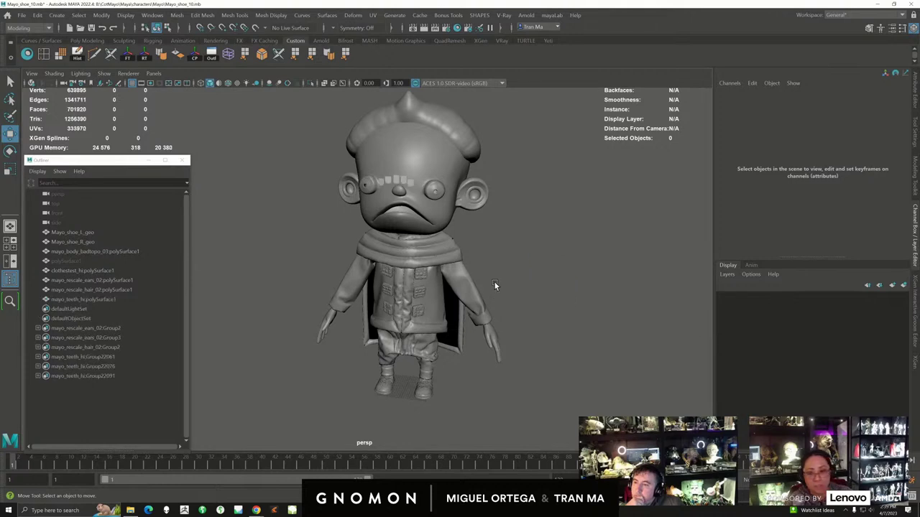
click(400, 186)
alt+drag(414, 184, 503, 207)
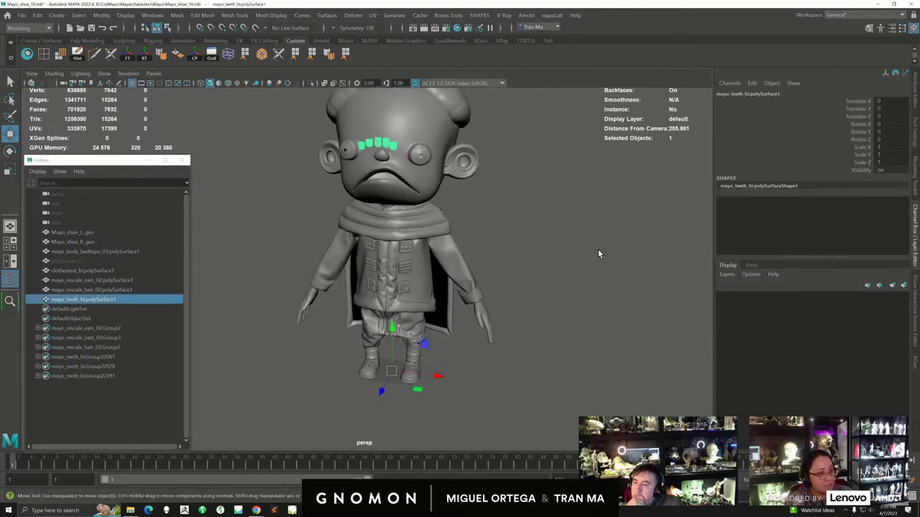
scroll(376, 203, up, 3)
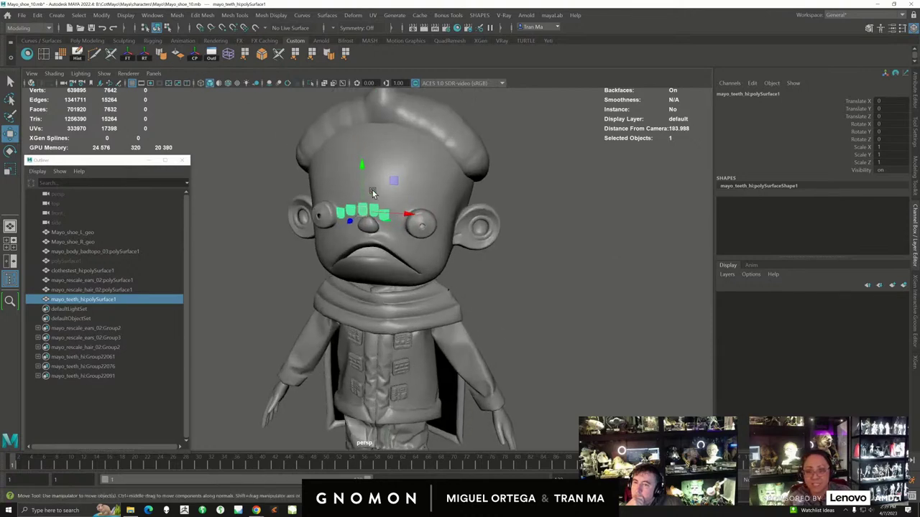
drag(362, 174, 362, 227)
alt+drag(362, 227, 339, 281)
alt+drag(339, 280, 399, 263)
drag(443, 231, 405, 216)
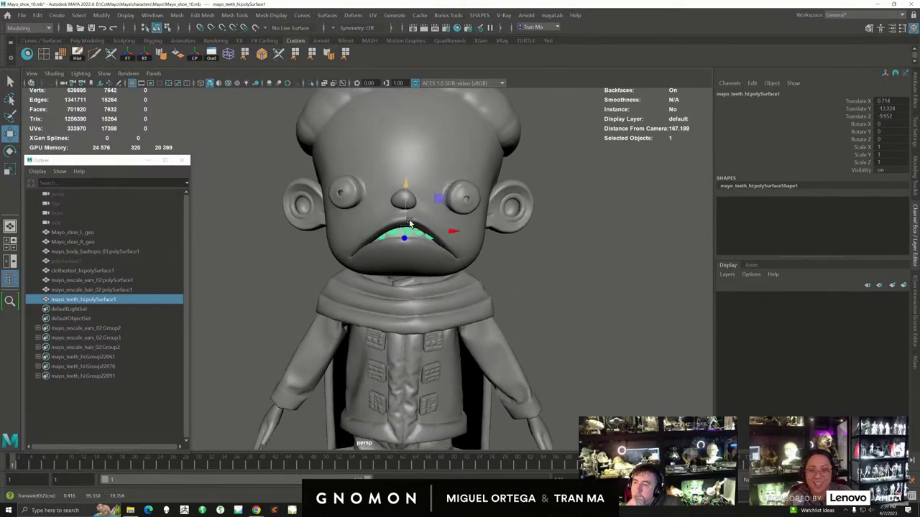
scroll(496, 255, down, 3)
click(507, 261)
- Assign the existing blinn1 material to the teeth and check them on the full character
scroll(480, 303, up, 4)
click(415, 224)
right_click(418, 225)
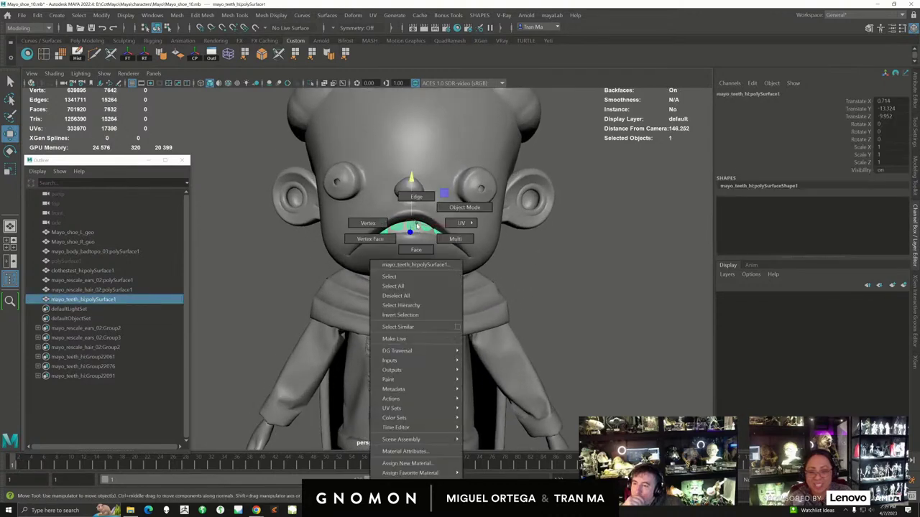
mouse_move(431, 473)
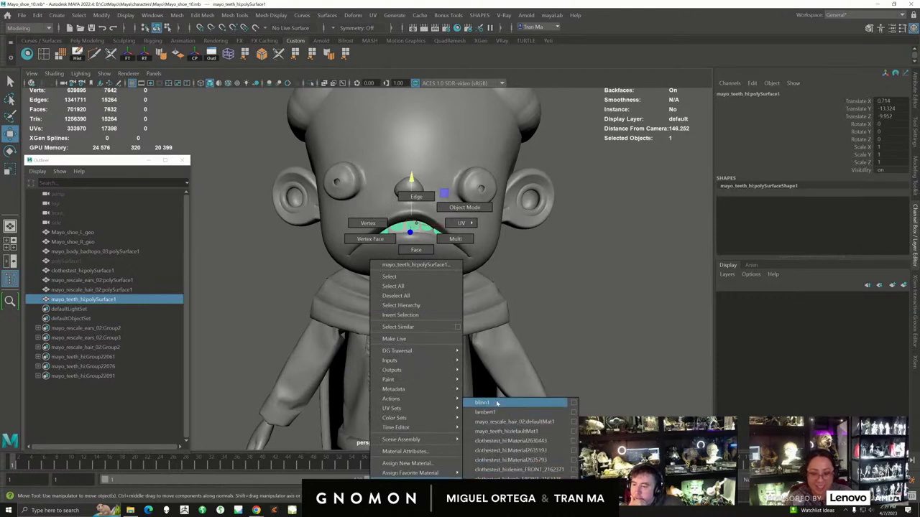
click(497, 403)
click(587, 329)
scroll(480, 386, down, 5)
alt+middle_drag(478, 388, 480, 347)
alt+drag(481, 346, 459, 330)
key(ctrl+z)
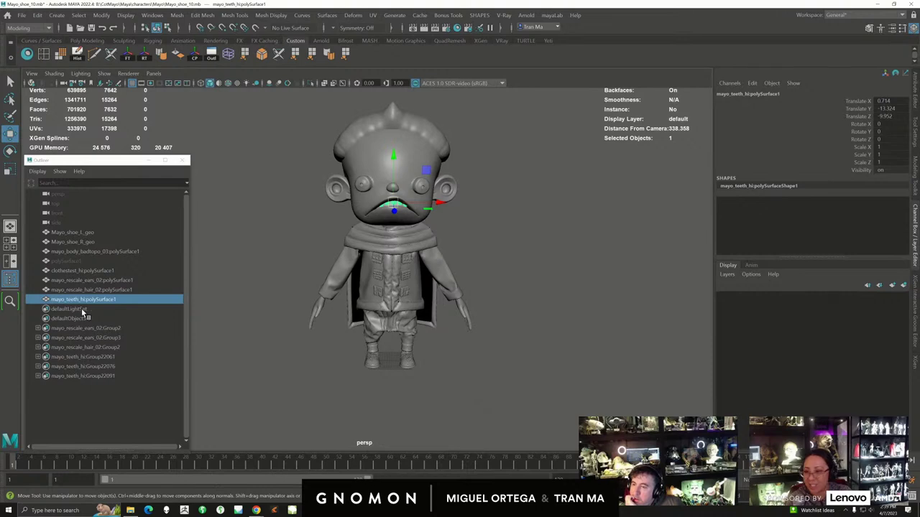
- Save the assembled character scene as a new version named Mayo_shoe_11.mb
click(21, 15)
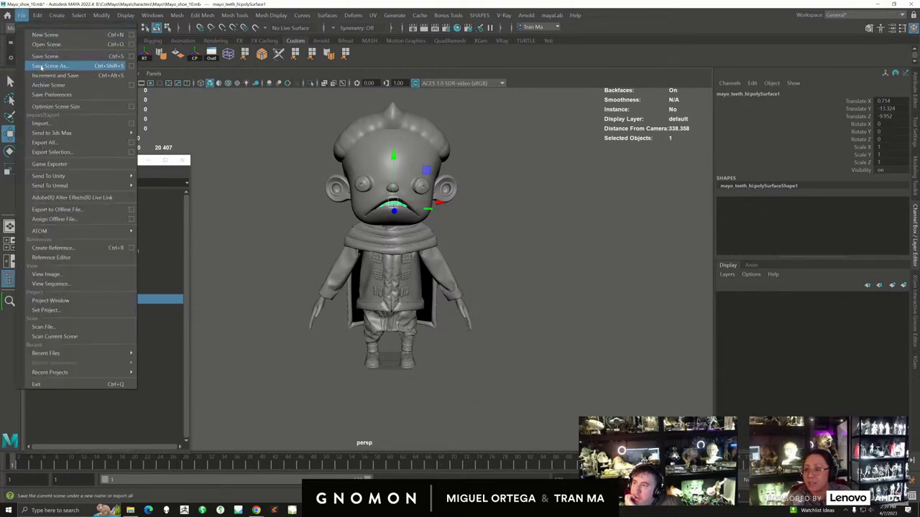
click(61, 64)
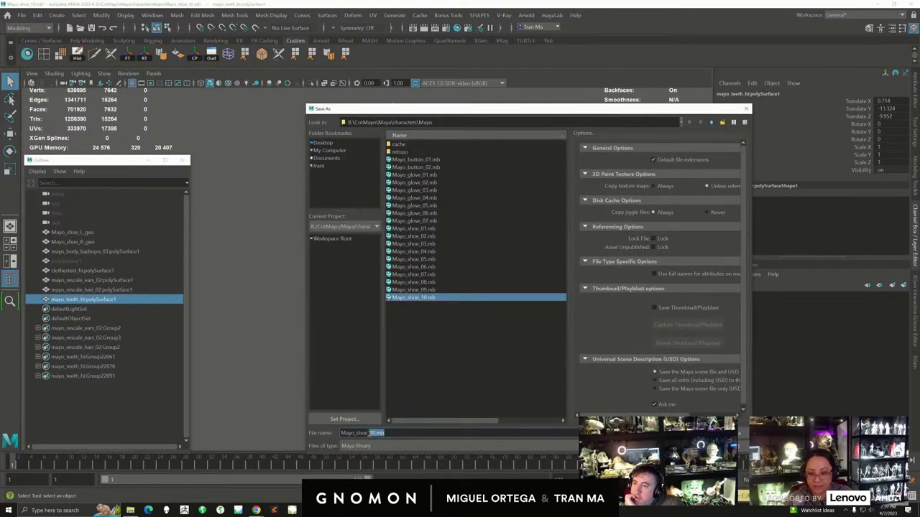
text(1)
click(743, 433)
click(635, 374)
- Import the mayo_gloves_hi mesh into the scene and select it, framing both it and the character
alt+drag(348, 251, 420, 301)
click(419, 302)
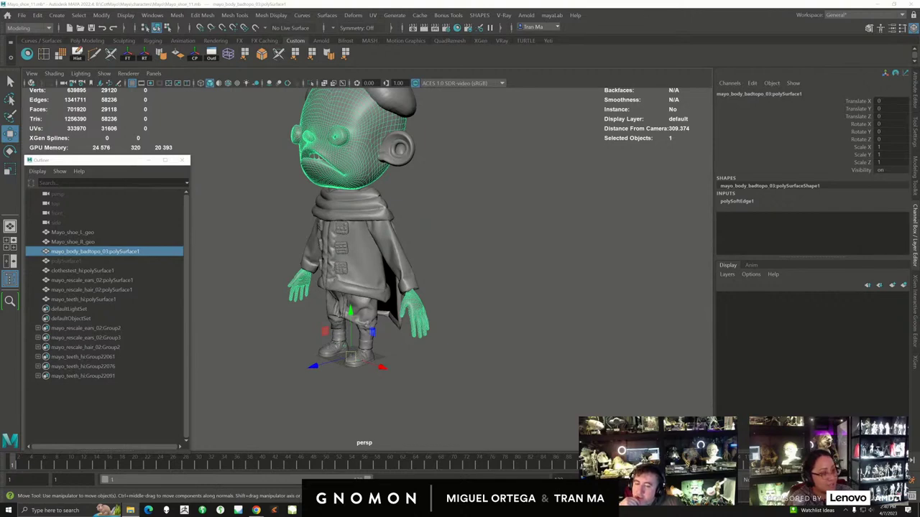
drag(472, 267, 445, 271)
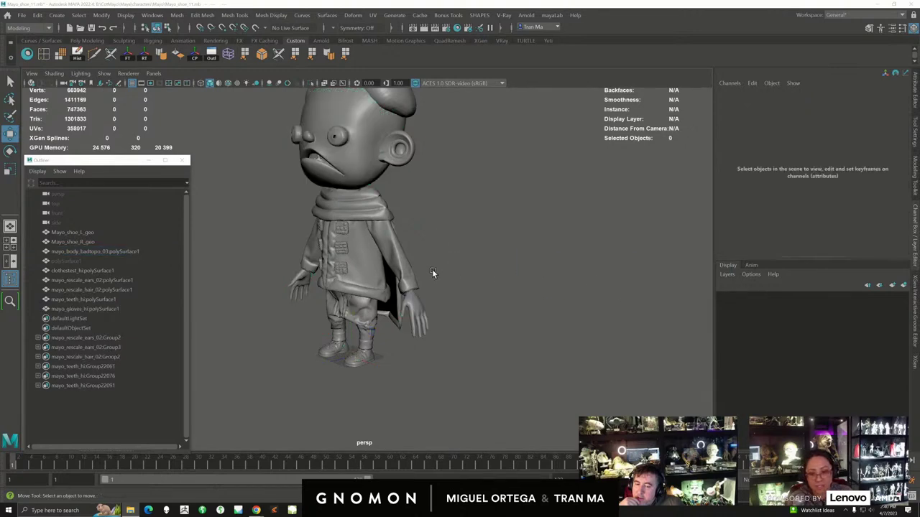
click(82, 309)
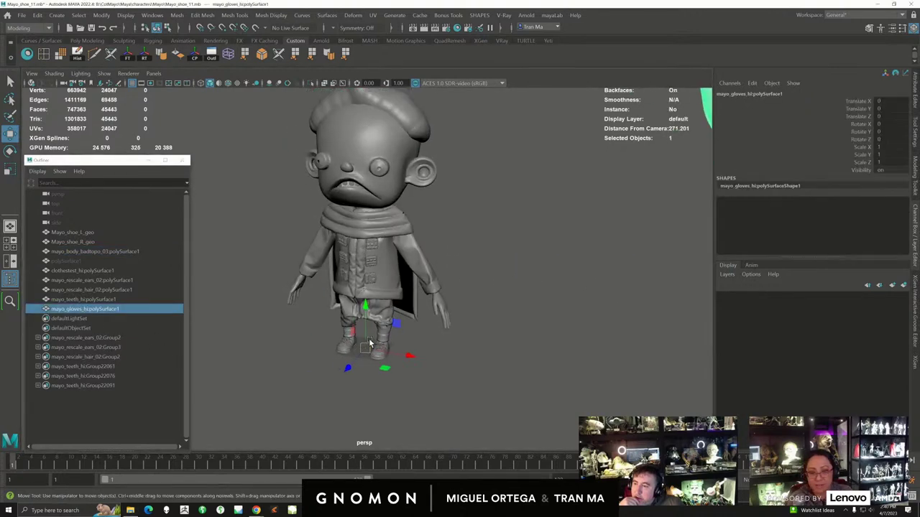
scroll(556, 313, up, 1)
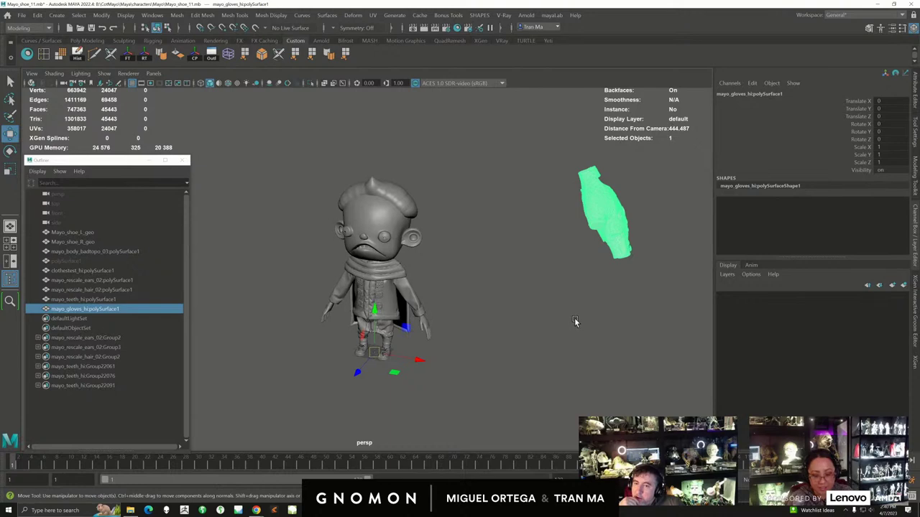
- Create an empty group and set its Scale X, Y and Z to 4
key(ctrl+g)
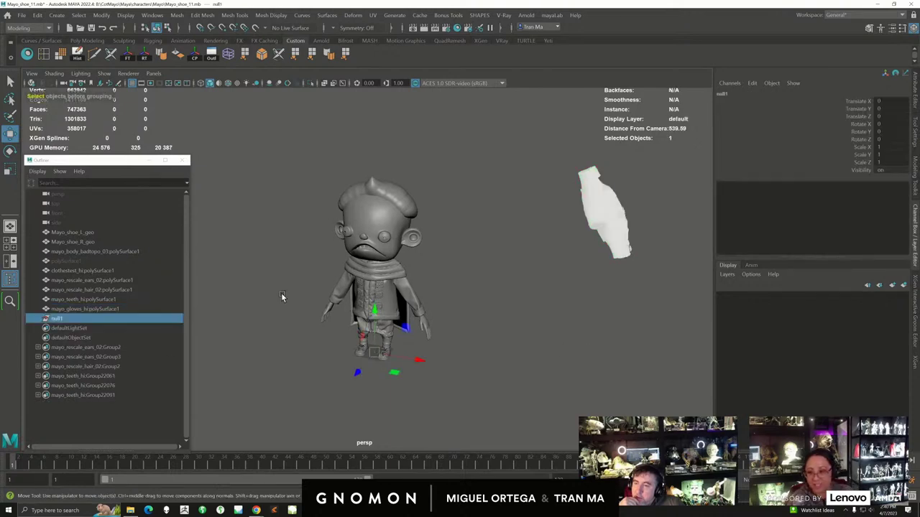
drag(884, 146, 883, 162)
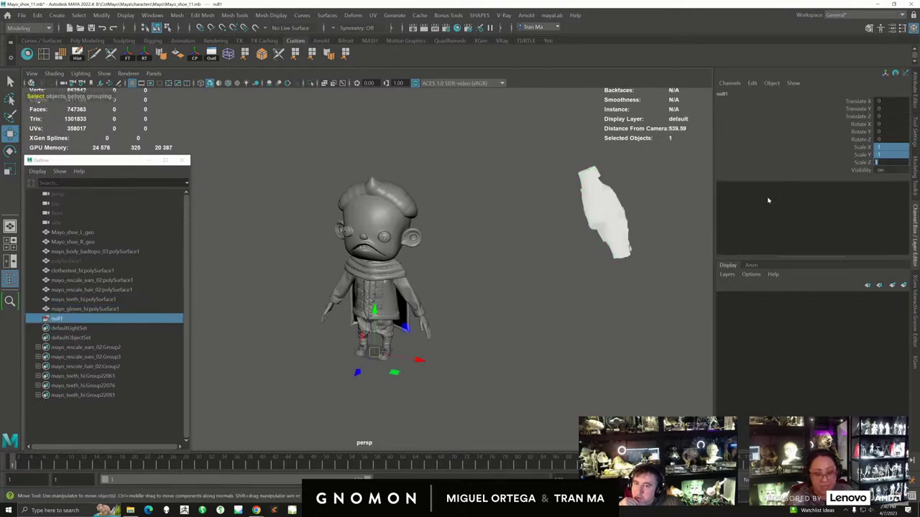
click(502, 368)
- Parent the glove mesh under the empty group and reset the group's scale so the glove fits the character's hand
click(54, 318)
click(599, 213)
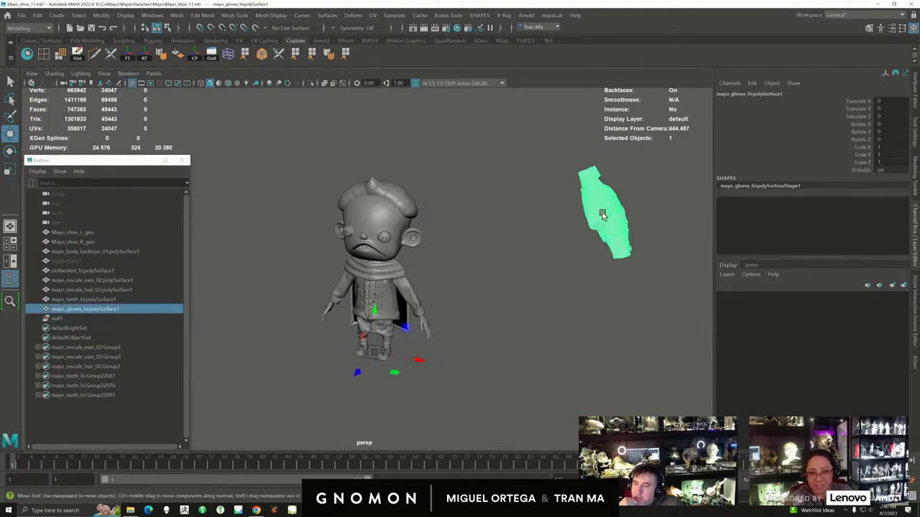
middle_drag(55, 309, 62, 318)
click(66, 309)
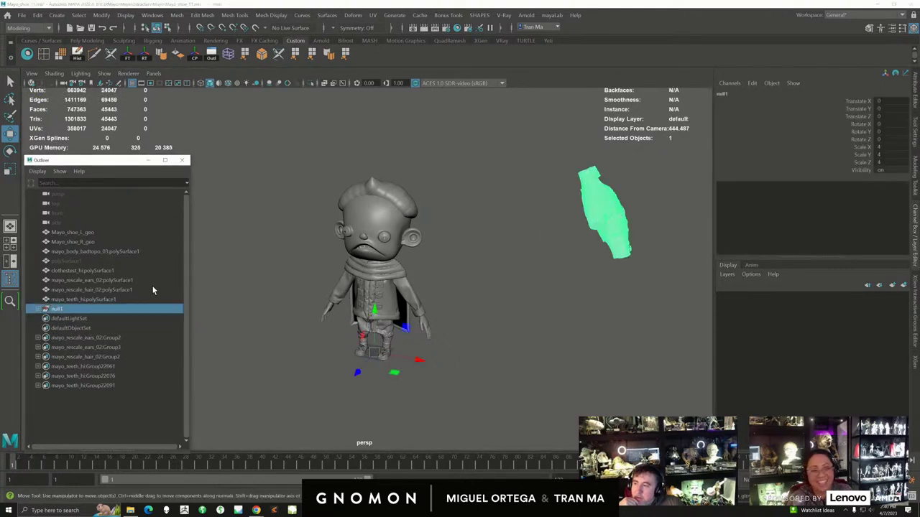
drag(879, 147, 888, 163)
key(Return)
click(493, 327)
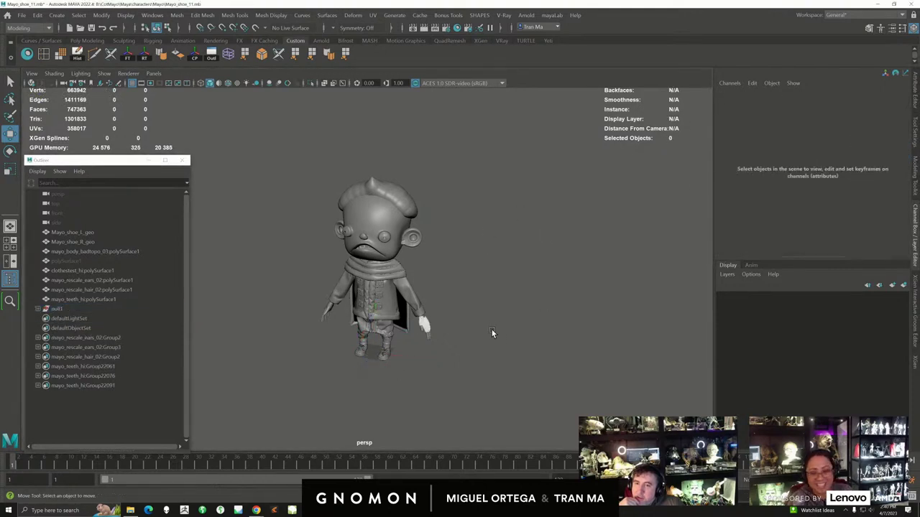
- Assign the existing grey material to the glove on the character's hand
alt+middle_drag(492, 327, 467, 279)
alt+right_drag(467, 279, 546, 280)
right_drag(438, 280, 436, 279)
key(ctrl+z)
right_click(434, 276)
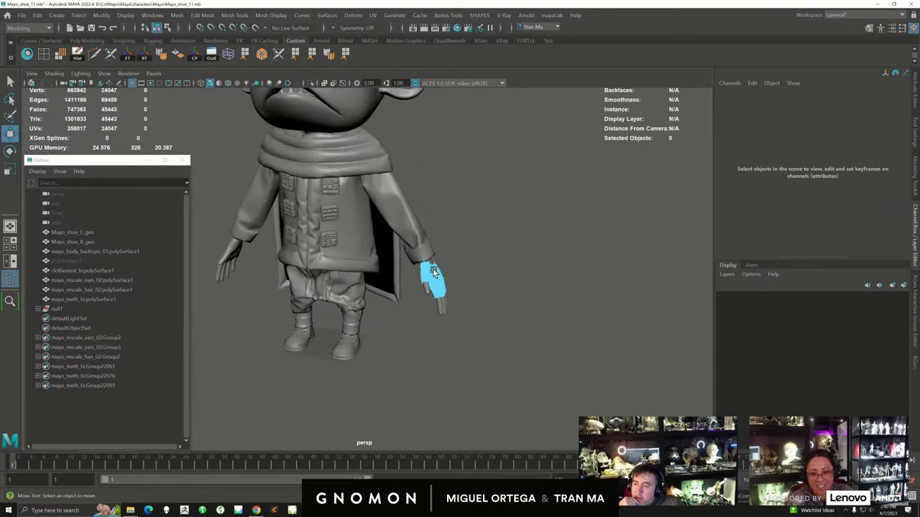
key(ctrl+z)
key(ctrl+z)
key(ctrl+z)
key(ctrl+z)
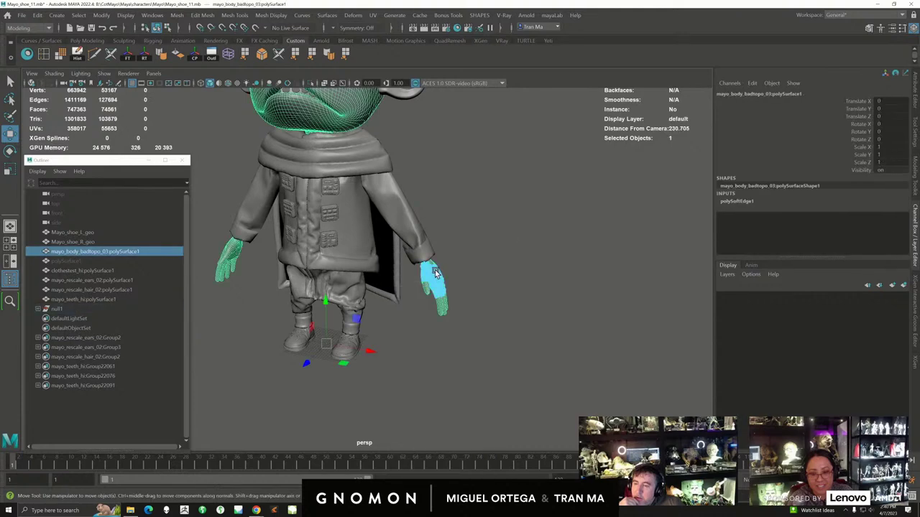
right_drag(436, 281, 513, 376)
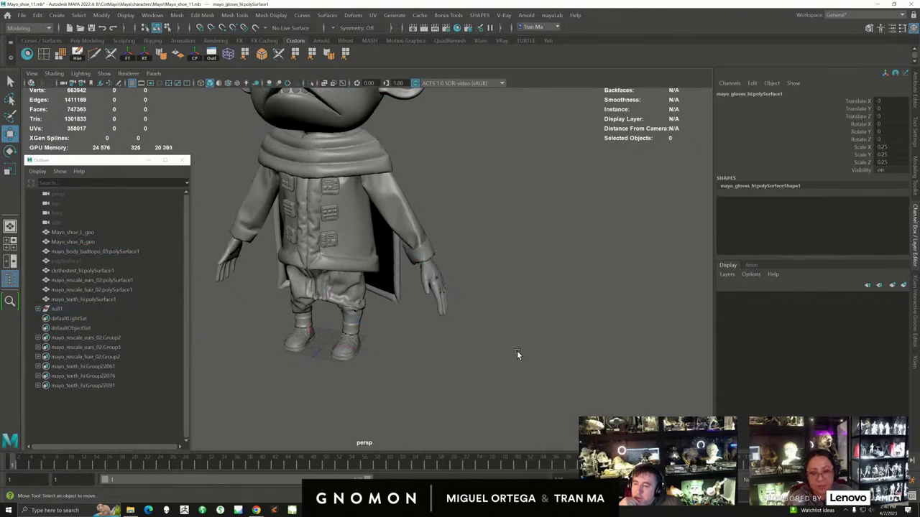
click(524, 357)
- Examine how the glove fits the hand from the side and front of the character
alt+drag(524, 357, 437, 362)
alt+right_drag(437, 361, 475, 409)
alt+middle_drag(475, 410, 523, 392)
alt+right_drag(524, 393, 567, 399)
alt+drag(504, 350, 557, 353)
alt+right_drag(558, 353, 475, 355)
alt+middle_drag(476, 356, 536, 442)
alt+right_drag(536, 442, 460, 349)
alt+drag(460, 351, 421, 334)
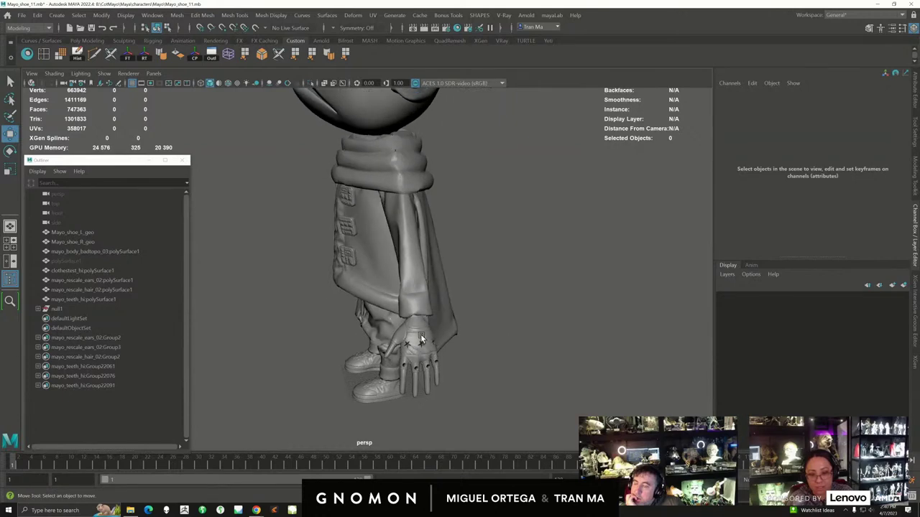
click(426, 332)
alt+drag(464, 363, 545, 343)
click(578, 337)
scroll(555, 352, up, 4)
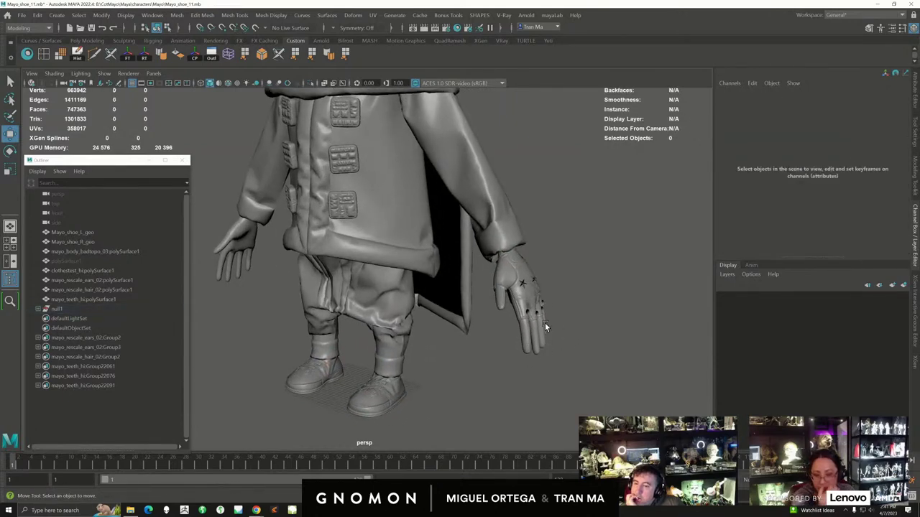
- Inspect the glove up close, checking its star details, finger openings and cuff against the hand and sleeve
alt+drag(472, 309, 449, 371)
alt+right_drag(449, 371, 411, 362)
alt+middle_drag(411, 363, 464, 380)
click(466, 378)
alt+right_drag(467, 377, 385, 375)
alt+drag(386, 375, 397, 382)
alt+right_drag(397, 381, 424, 398)
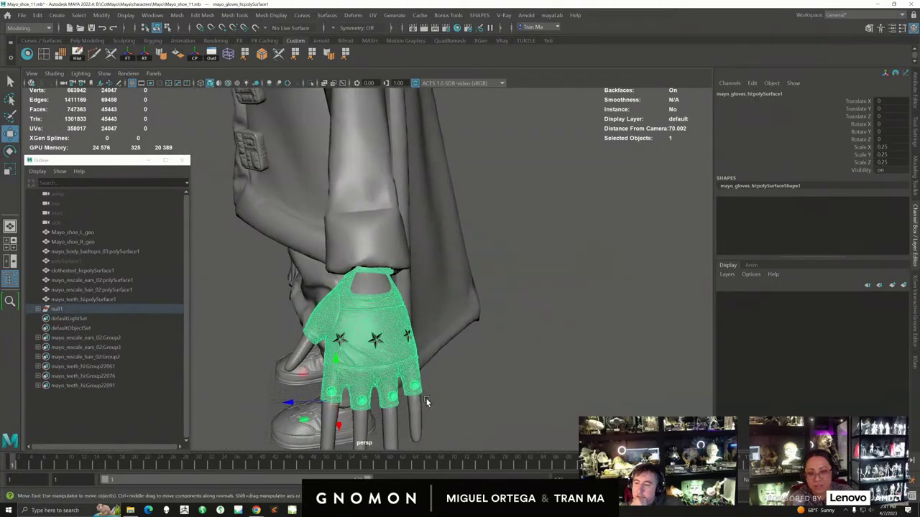
alt+drag(424, 398, 449, 400)
alt+middle_drag(449, 401, 421, 350)
click(407, 332)
alt+right_drag(406, 333, 516, 431)
alt+middle_drag(516, 431, 508, 388)
alt+drag(508, 388, 492, 376)
click(531, 383)
- Review the whole character from the front and examine the shape of its protruding eyes up close
alt+right_drag(546, 393, 401, 360)
alt+drag(401, 360, 468, 366)
alt+right_drag(468, 366, 370, 333)
alt+drag(370, 333, 431, 363)
alt+middle_drag(435, 321, 418, 361)
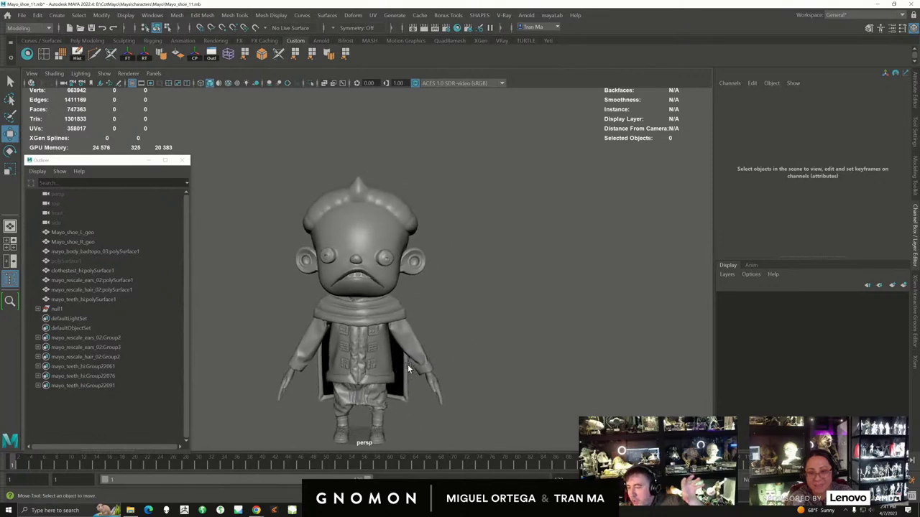
alt+right_drag(418, 361, 558, 450)
alt+middle_drag(352, 321, 433, 351)
alt+drag(433, 350, 481, 371)
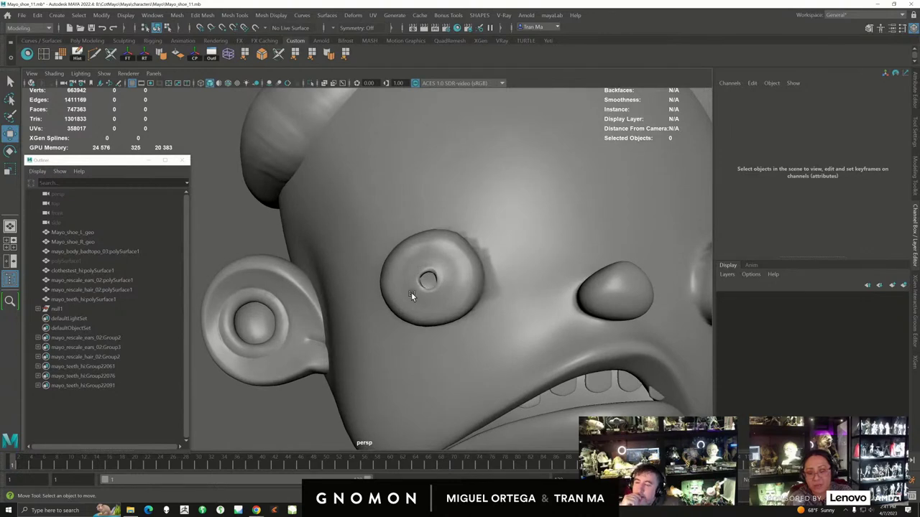
alt+drag(427, 289, 462, 303)
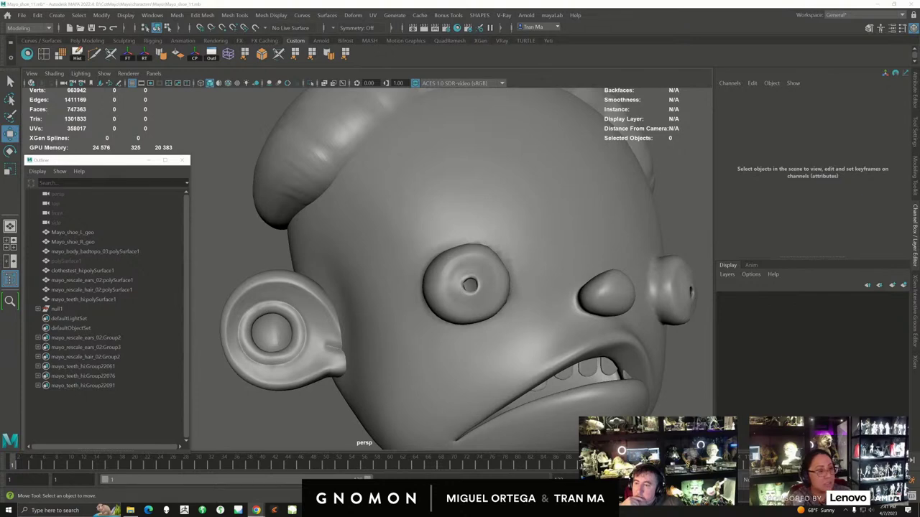
- Switch to the Chrome browser and search Google Images for "chameleon eyes open and closing"
drag(919, 105, 361, 57)
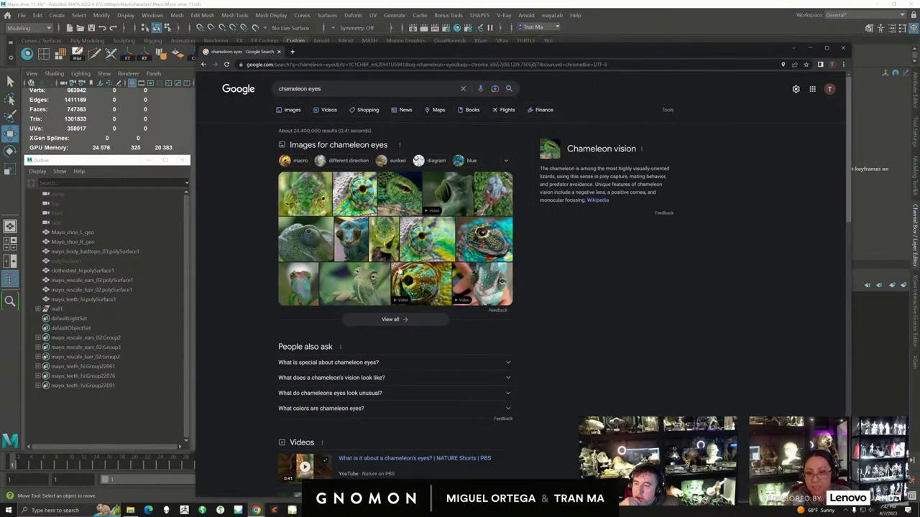
click(292, 109)
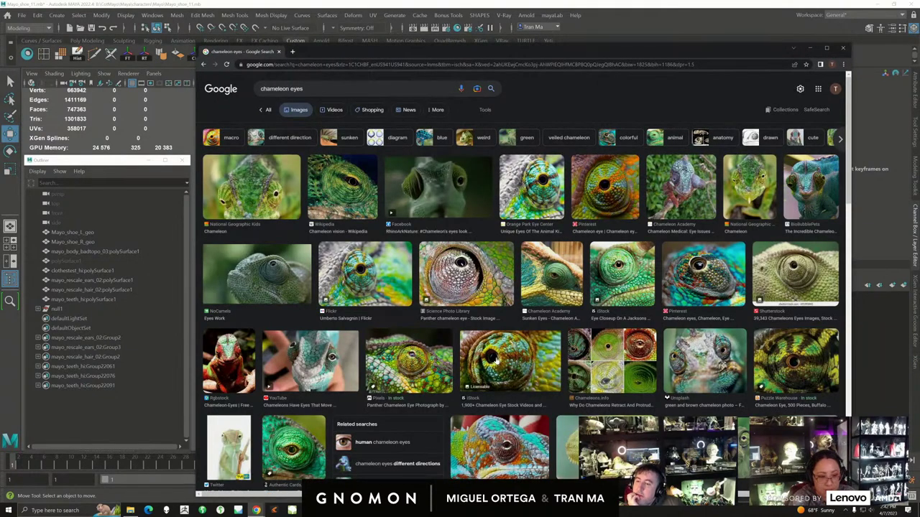
click(356, 94)
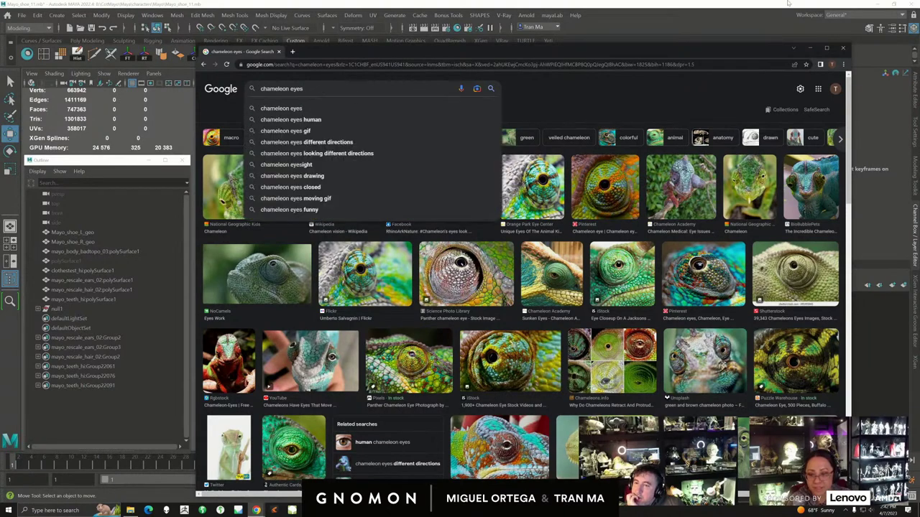
text(open)
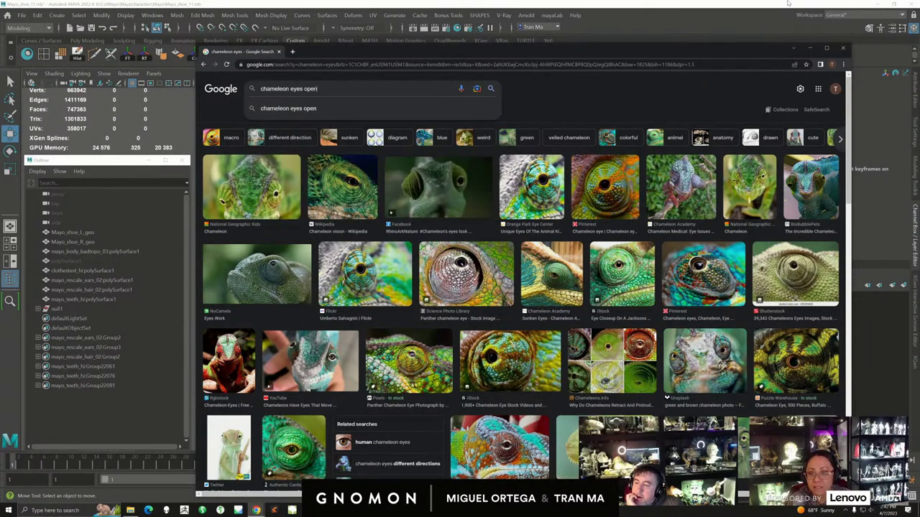
text( and closing)
key(Return)
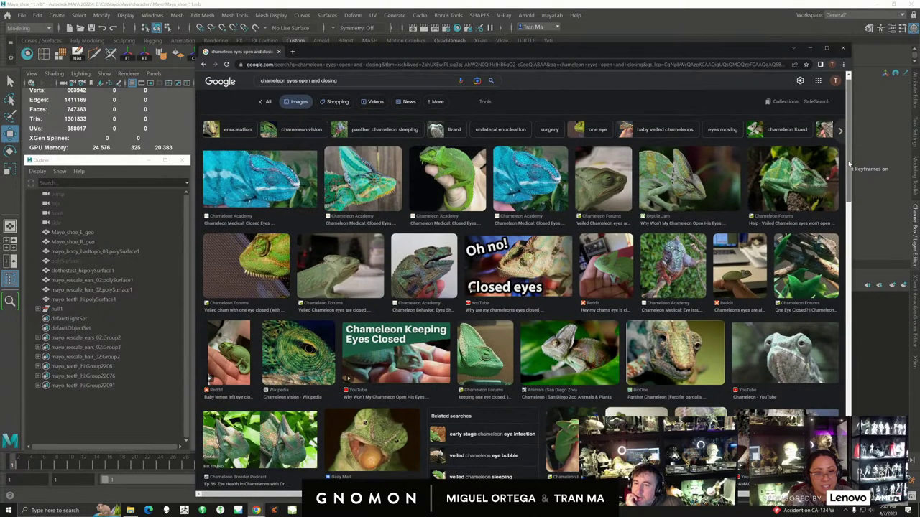
- Browse the chameleon image results, preview the frontal close-up showing both eyes, and put the browser away
drag(850, 164, 831, 355)
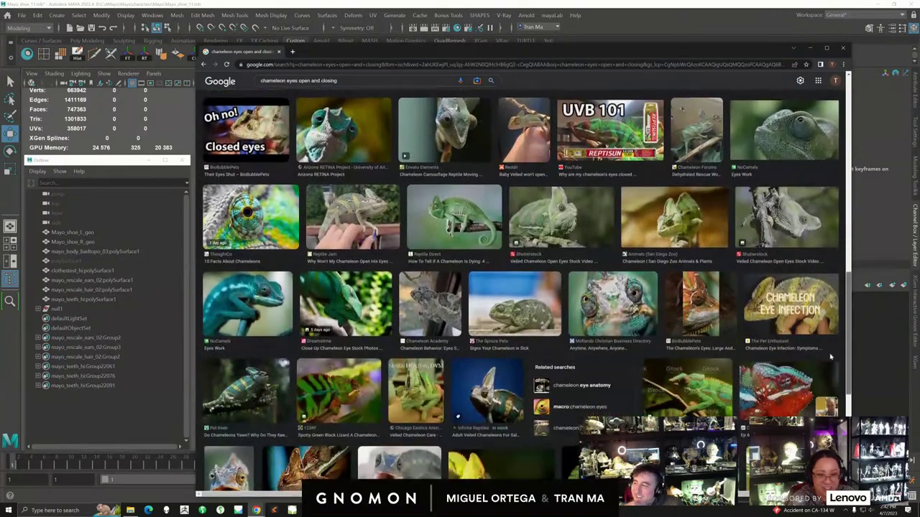
click(614, 309)
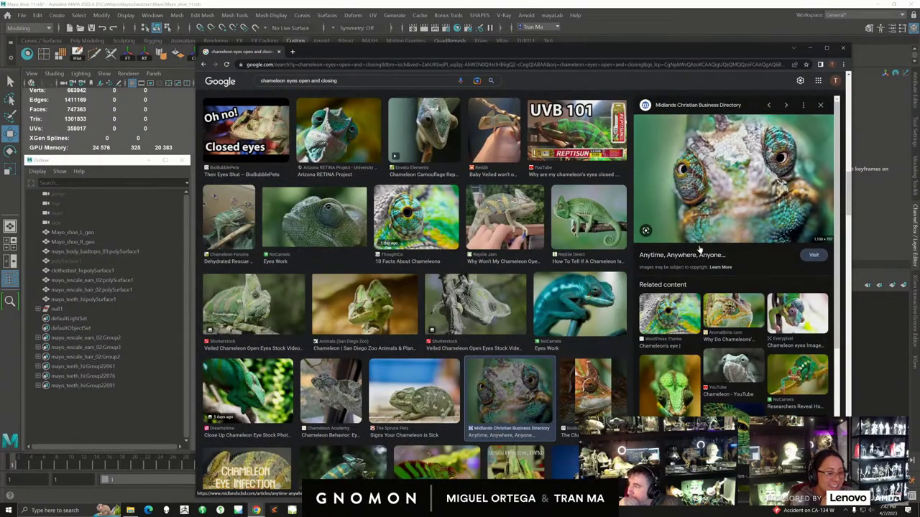
drag(848, 203, 835, 393)
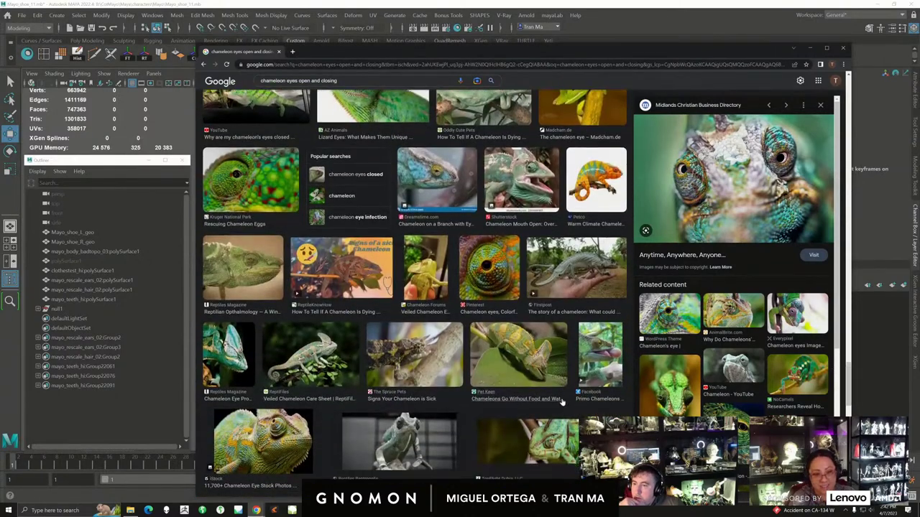
click(809, 52)
- Review the full character from the front in Maya, from hair to shoes
alt+right_drag(474, 280, 370, 338)
alt+middle_drag(446, 370, 427, 312)
alt+right_drag(427, 311, 399, 316)
alt+drag(439, 299, 407, 306)
alt+right_drag(406, 306, 413, 295)
mouse_move(413, 295)
alt+mouse_down()
mouse_move(421, 282)
mouse_move(387, 288)
mouse_move(422, 284)
alt+mouse_up()
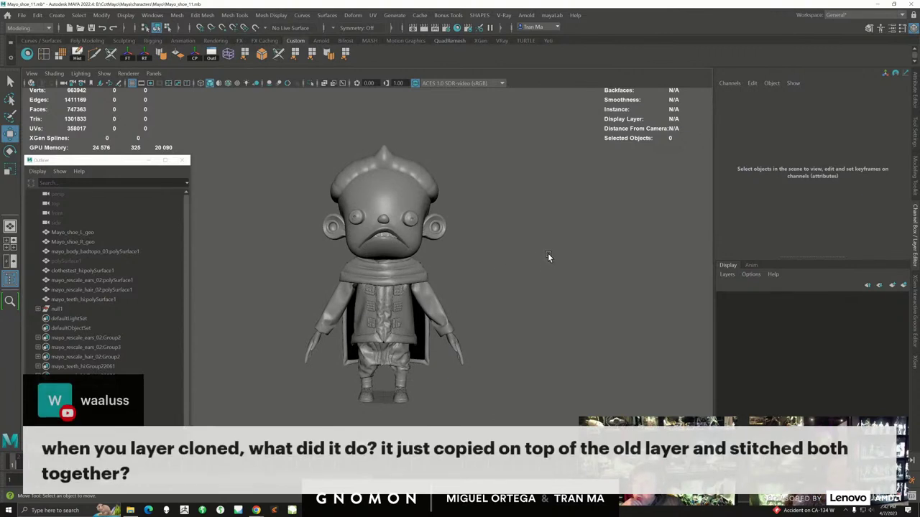
alt+middle_drag(488, 315, 488, 298)
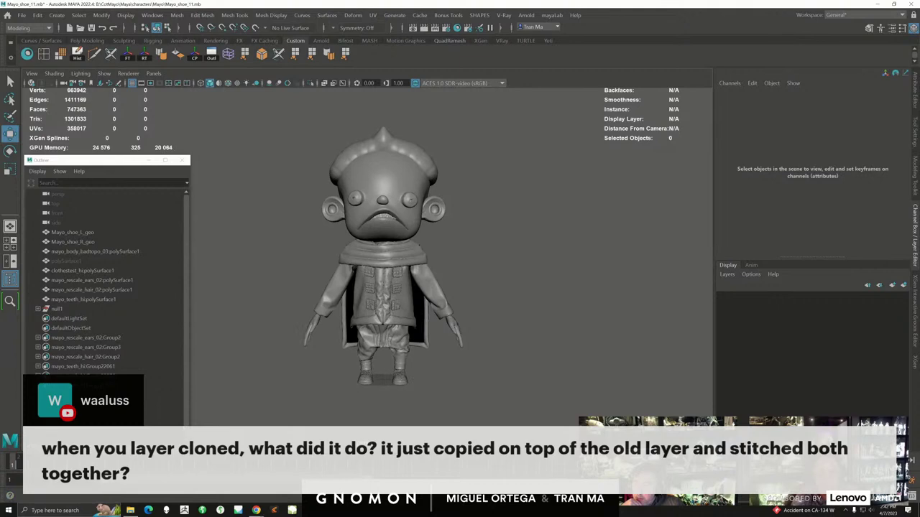
- Switch to Marvelous Designer, look over the garment's 2D patterns, and start a new project with only the avatar
key(alt+Tab)
middle_drag(482, 398, 467, 318)
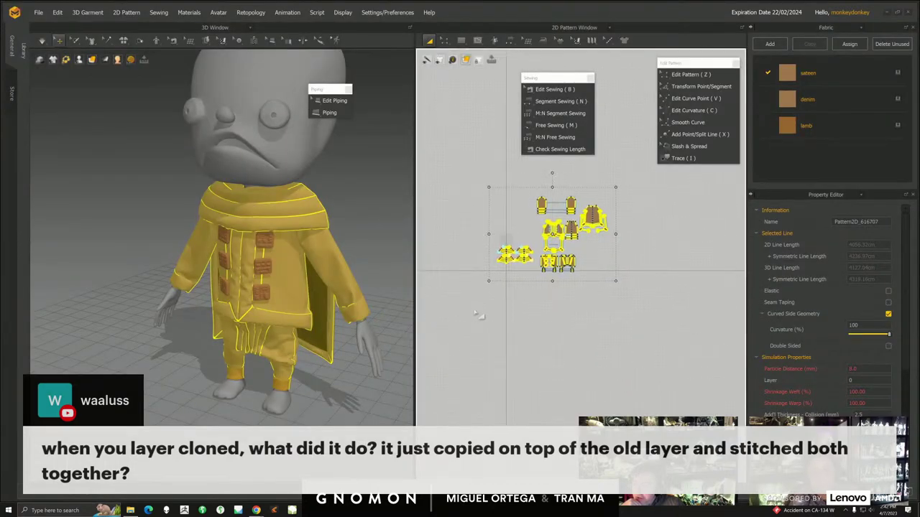
scroll(503, 330, up, 5)
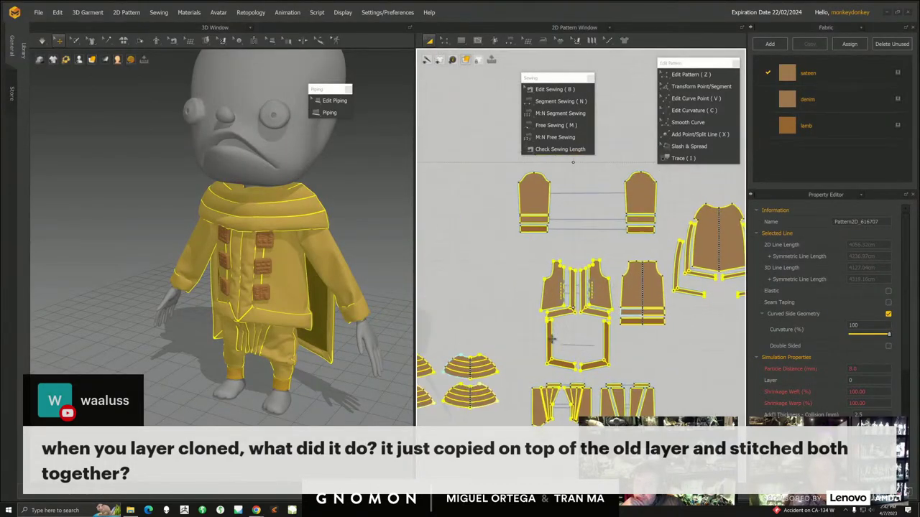
scroll(525, 344, down, 2)
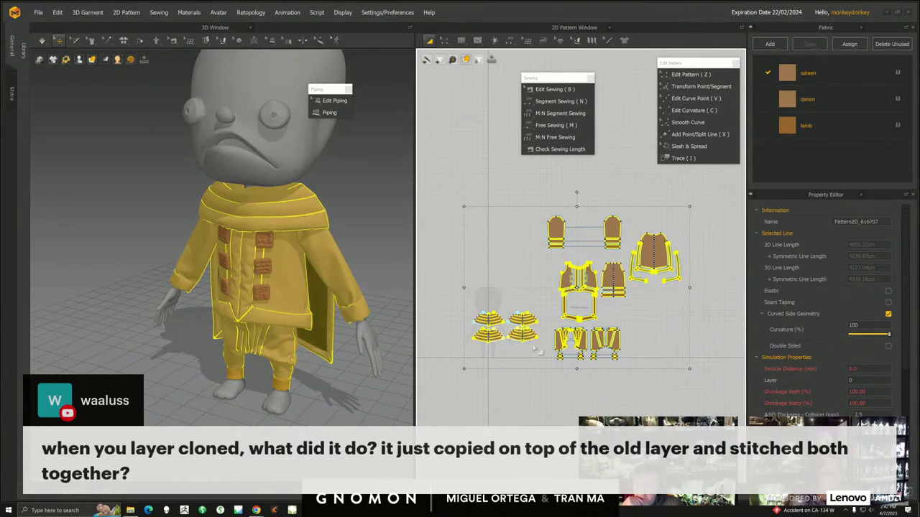
click(38, 12)
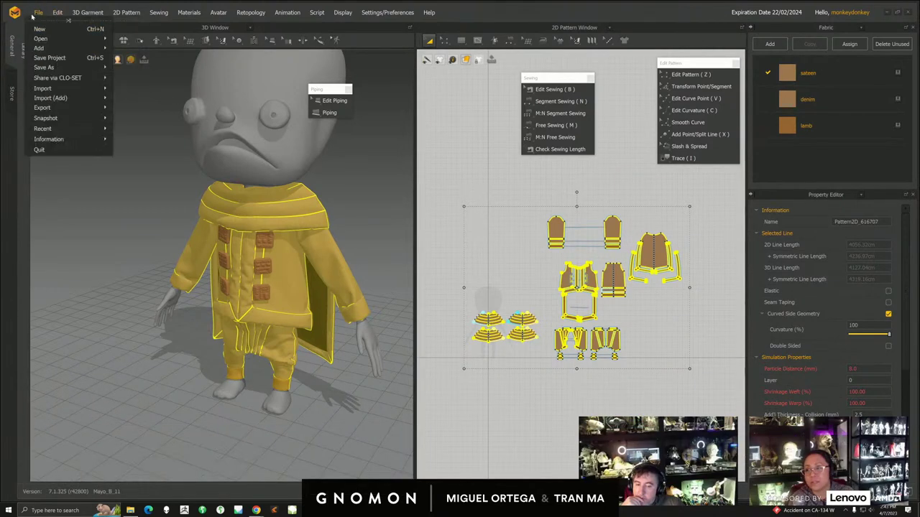
click(65, 23)
scroll(353, 296, down, 5)
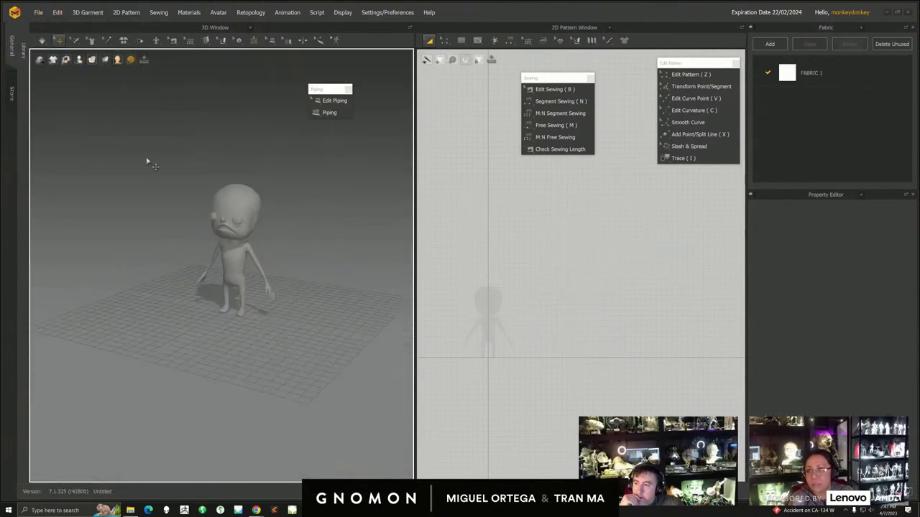
- Delete the avatar and draw a nearly square rectangle pattern of about 45 × 42 cm in the 2D window
click(234, 242)
key(Delete)
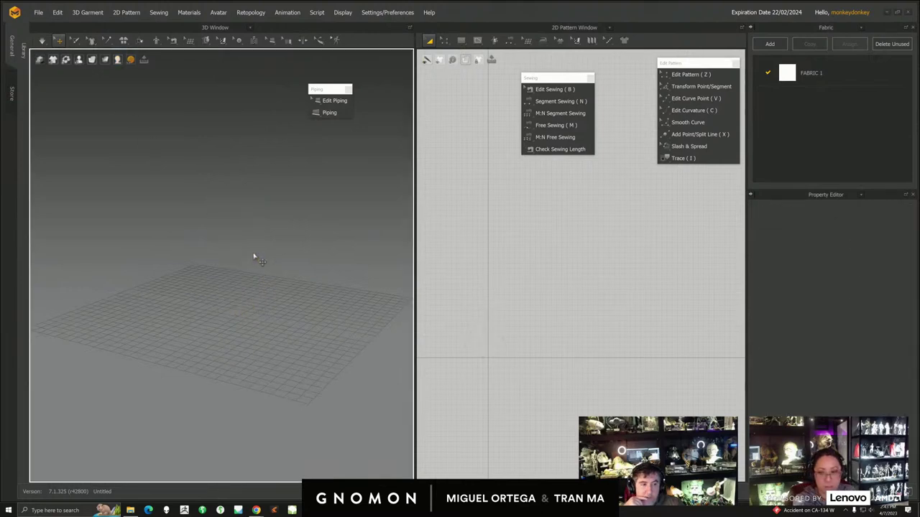
click(457, 40)
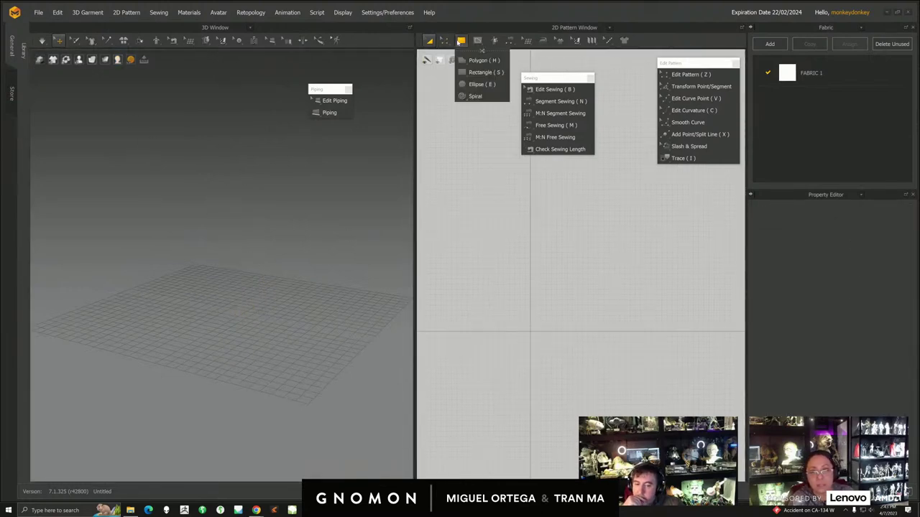
click(478, 72)
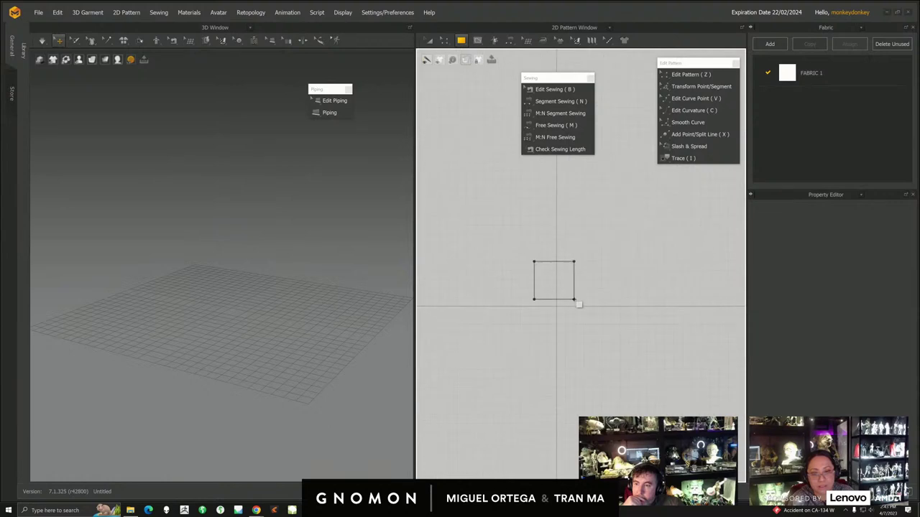
- Rotate the square pattern in the 3D window so it lies flat, parallel to the ground grid
click(232, 304)
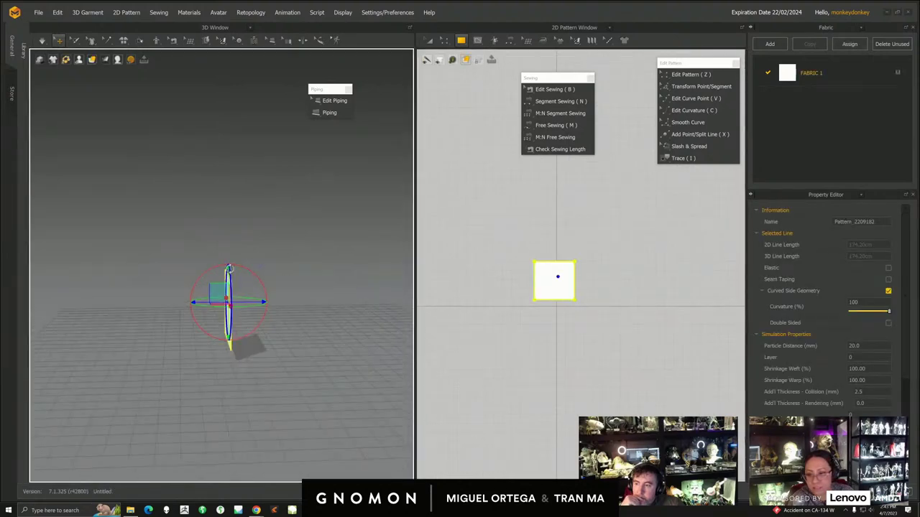
drag(249, 267, 283, 314)
click(43, 41)
middle_drag(237, 309, 218, 267)
right_drag(218, 267, 259, 306)
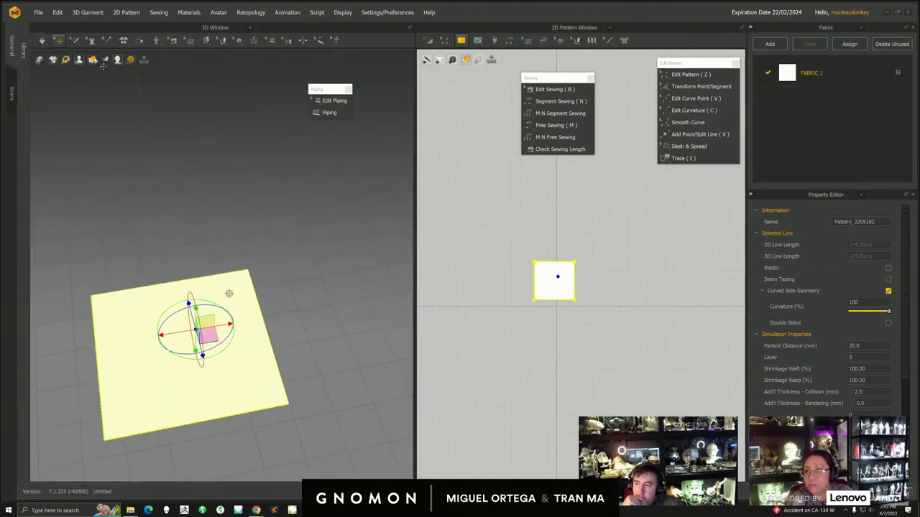
- Draw a diagonal internal line from the square's upper-left corner to its lower-right corner
scroll(475, 302, up, 5)
middle_drag(472, 313, 515, 270)
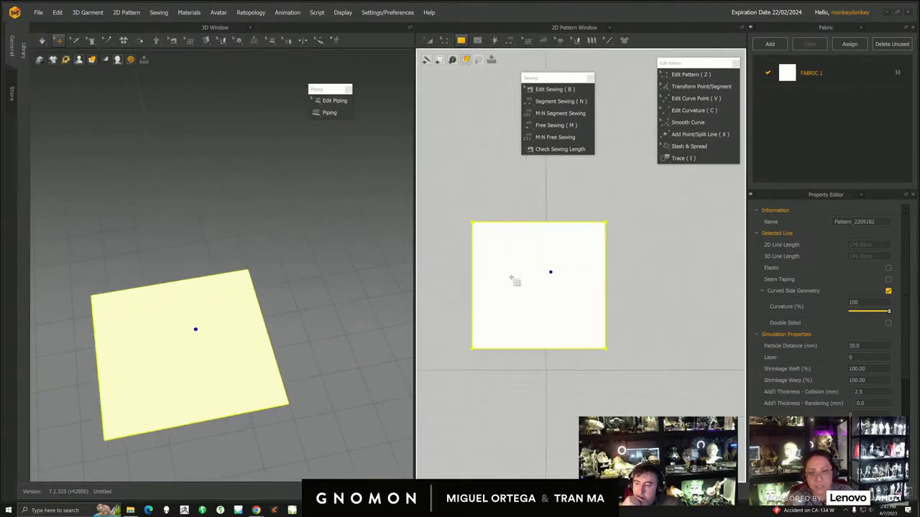
scroll(512, 276, up, 2)
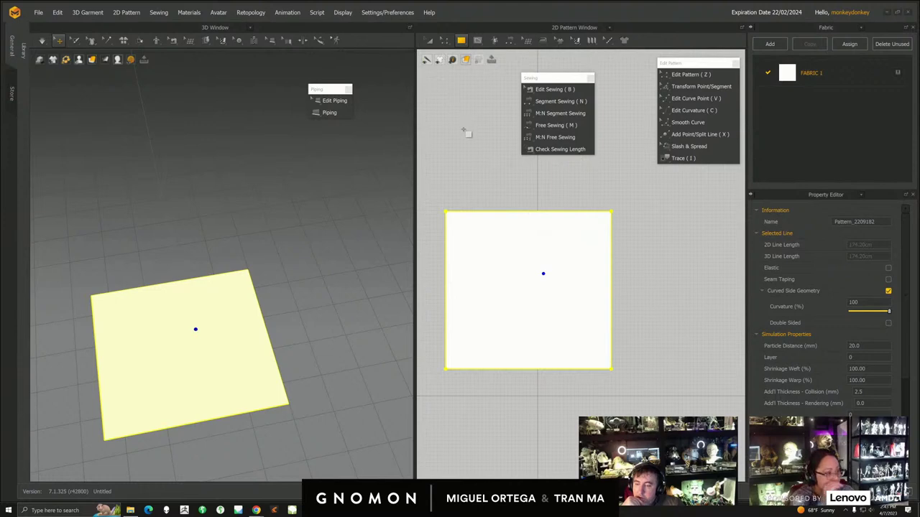
click(478, 41)
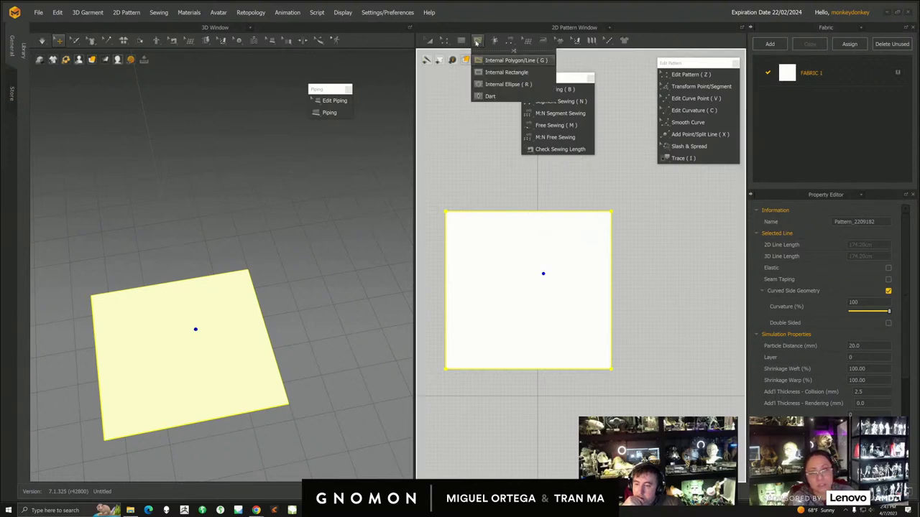
click(486, 61)
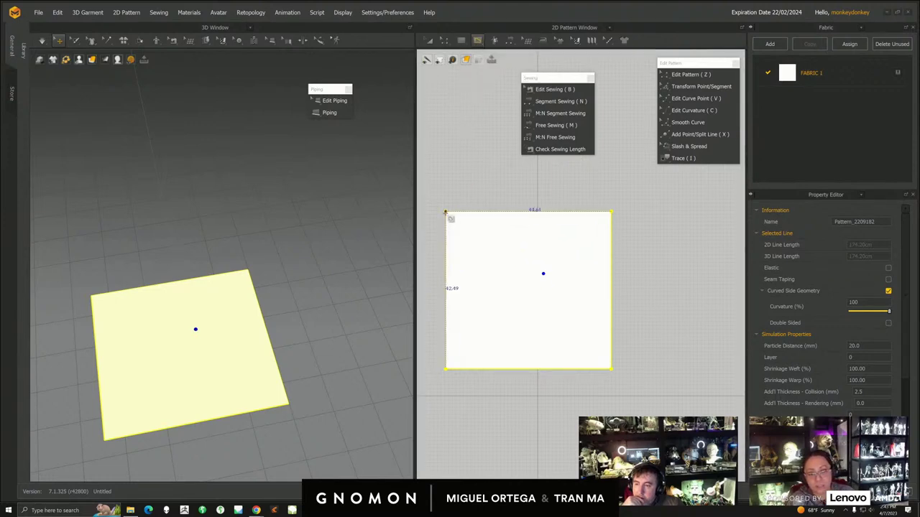
click(446, 212)
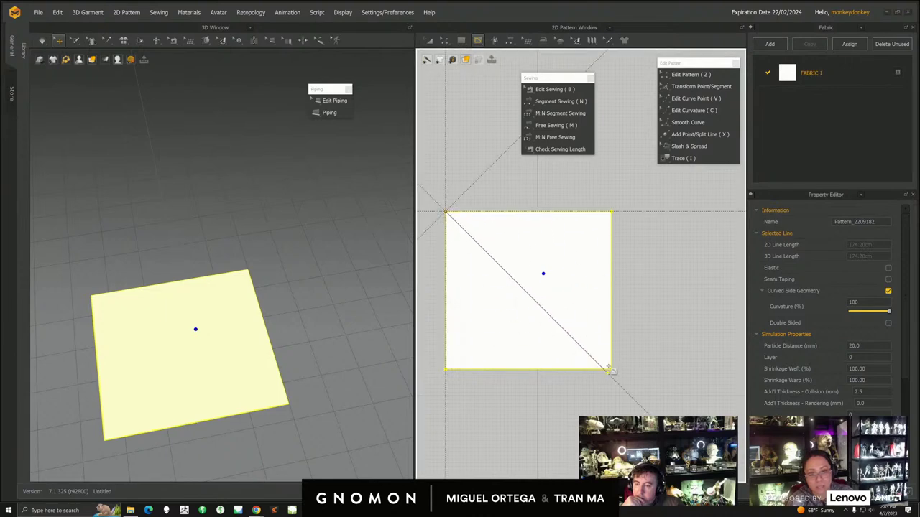
click(610, 369)
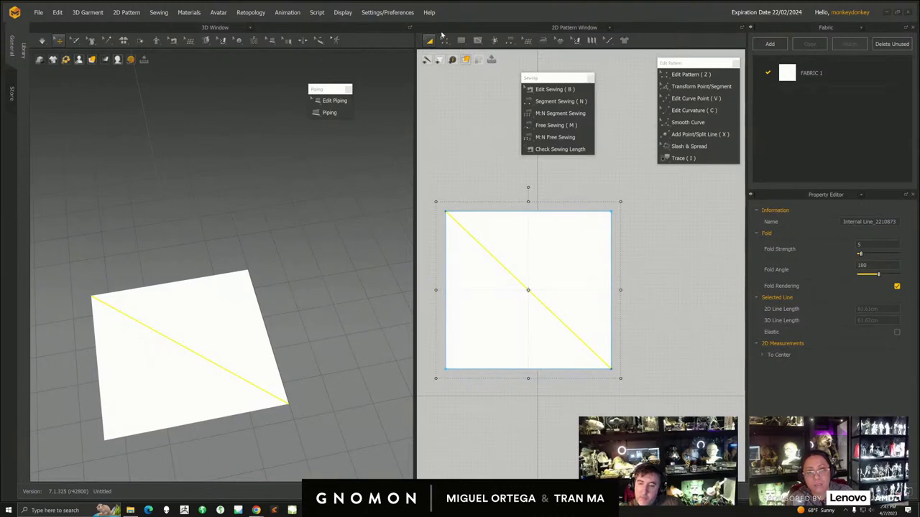
- Move the diagonal line to the square's lower-left corner and paste 10 parallel copies across the pattern at a 6.21 cm interval
click(447, 41)
click(474, 197)
middle_drag(505, 300, 530, 263)
drag(544, 243, 490, 325)
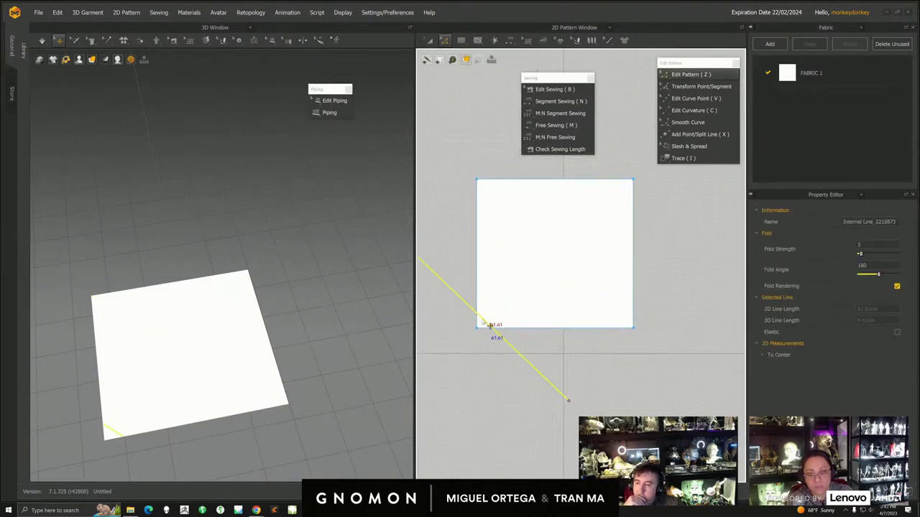
key(ctrl+v)
right_click(499, 309)
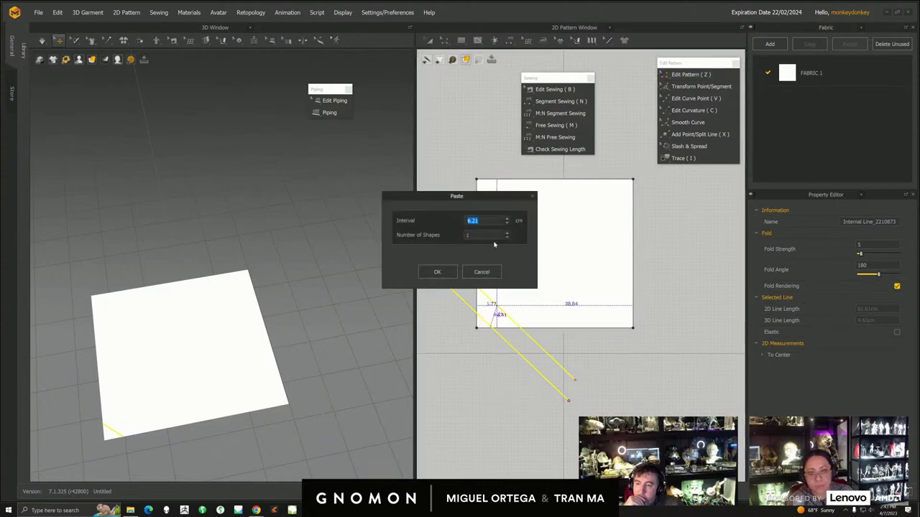
drag(499, 201, 433, 188)
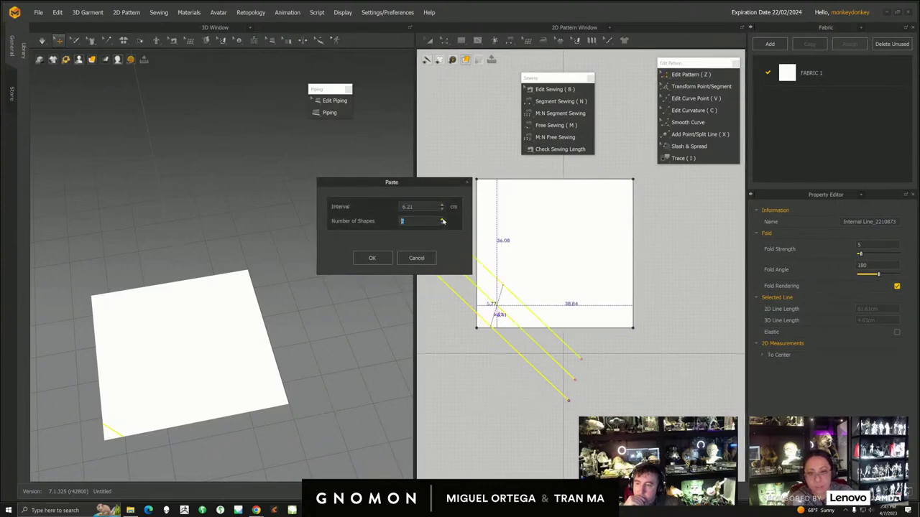
click(442, 219)
click(442, 219)
click(442, 220)
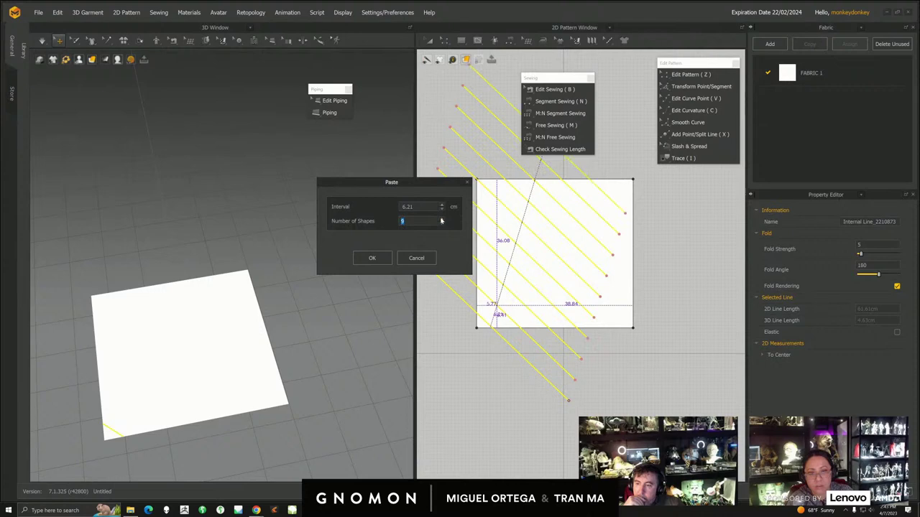
click(372, 258)
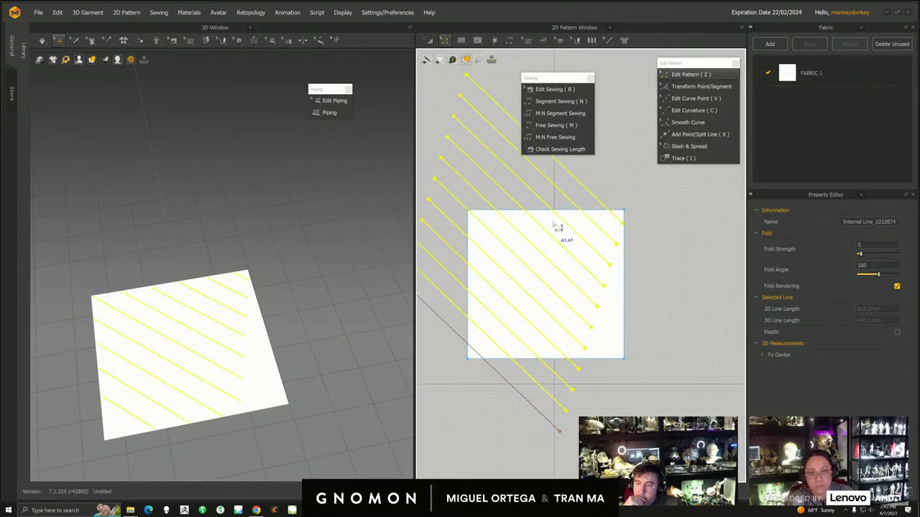
- Select all the parallel diagonal lines and trim them to the square pattern's outline
right_click(560, 222)
click(479, 312)
scroll(480, 312, down, 4)
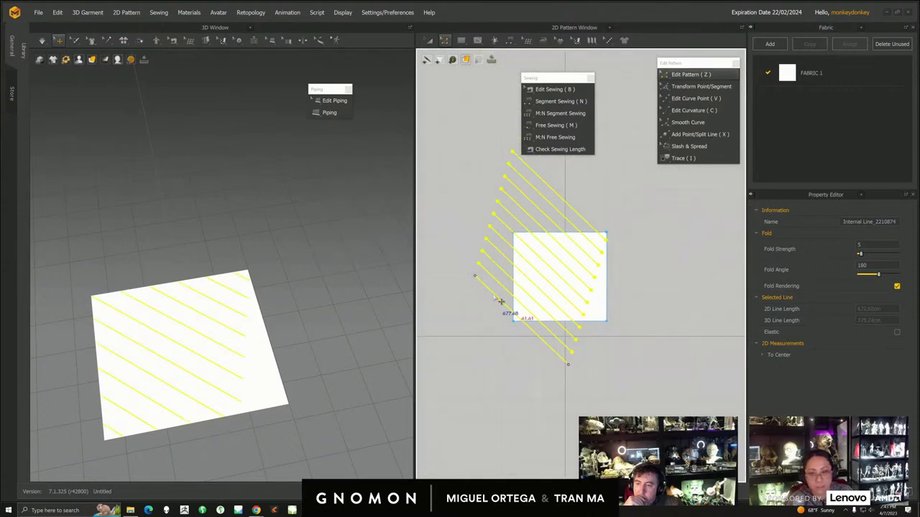
scroll(501, 302, up, 1)
right_click(486, 291)
mouse_move(522, 395)
click(628, 392)
scroll(601, 390, up, 2)
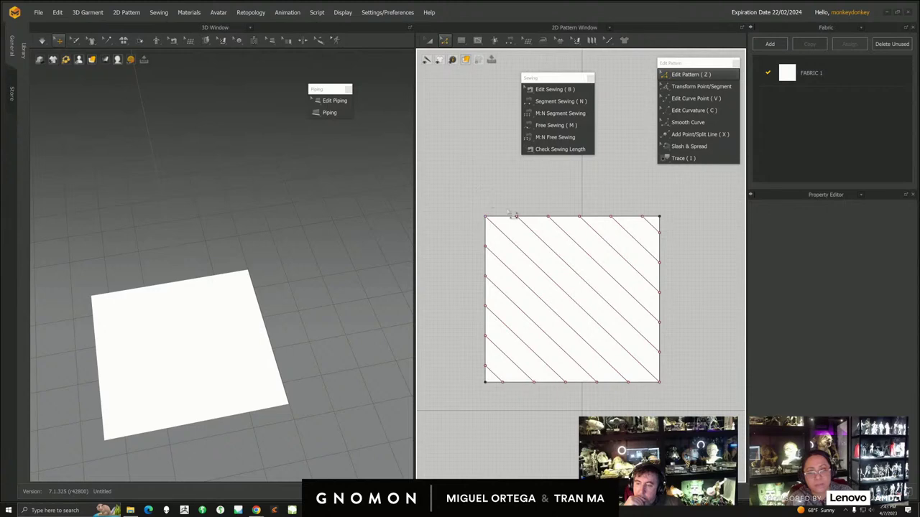
- Draw an opposing diagonal internal line from the square's upper-right corner to its lower-left corner
middle_drag(567, 278, 538, 268)
mouse_move(460, 45)
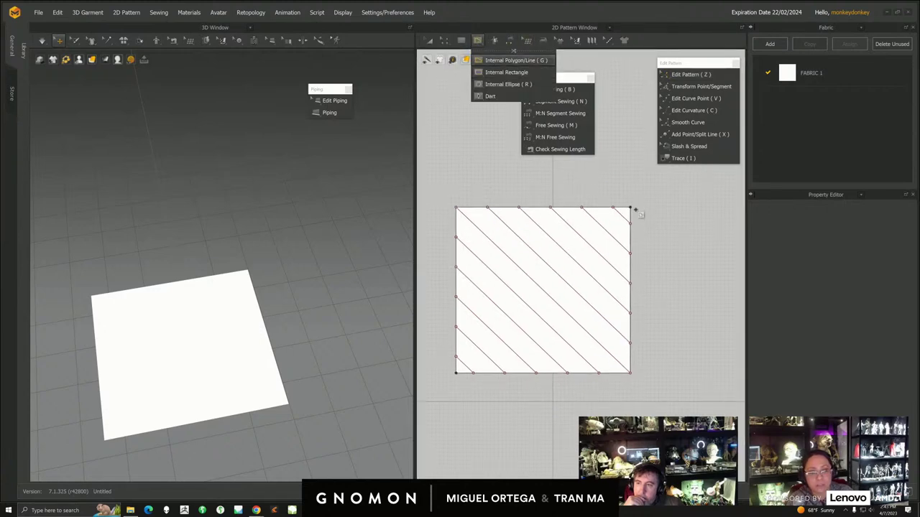
click(630, 209)
double_click(457, 371)
- Move the opposing diagonal to the square's lower-right corner and paste 10 parallel copies at a 6.26 cm interval
click(430, 41)
middle_drag(521, 264, 524, 237)
drag(569, 238, 627, 327)
right_click(626, 334)
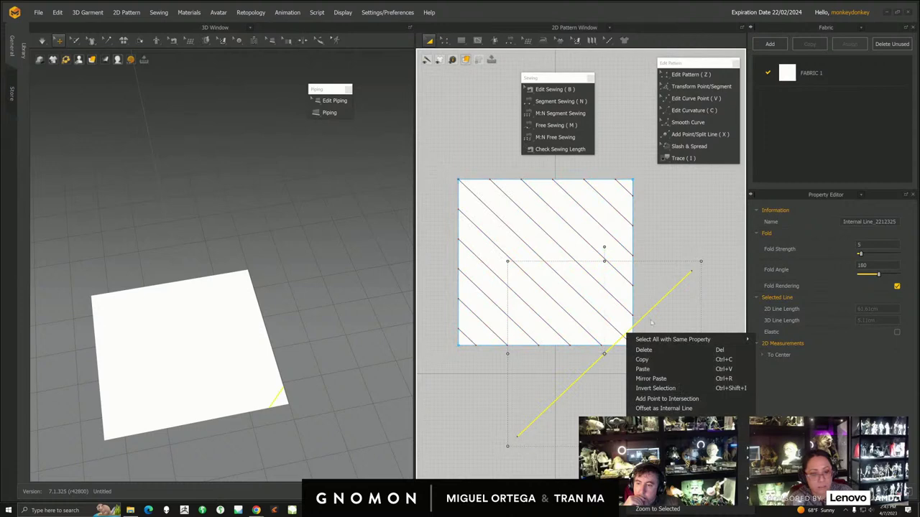
middle_drag(611, 359, 607, 368)
key(ctrl+v)
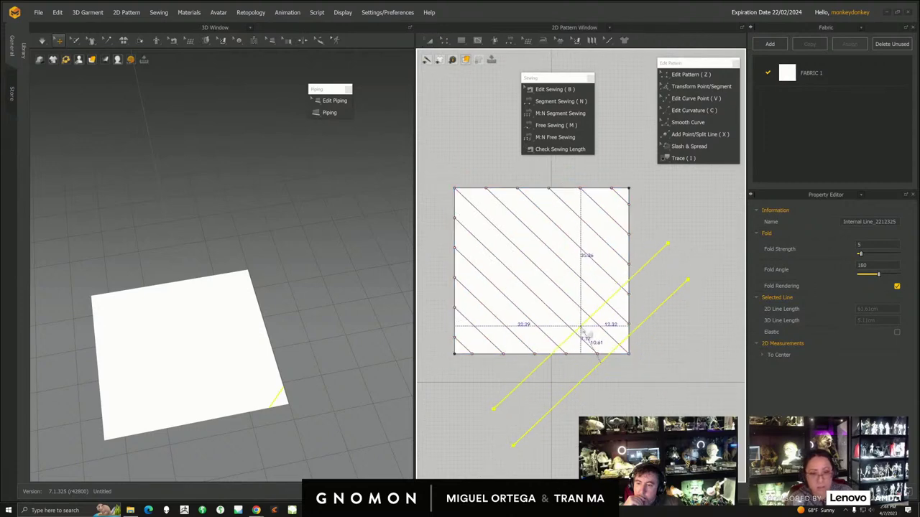
right_click(589, 336)
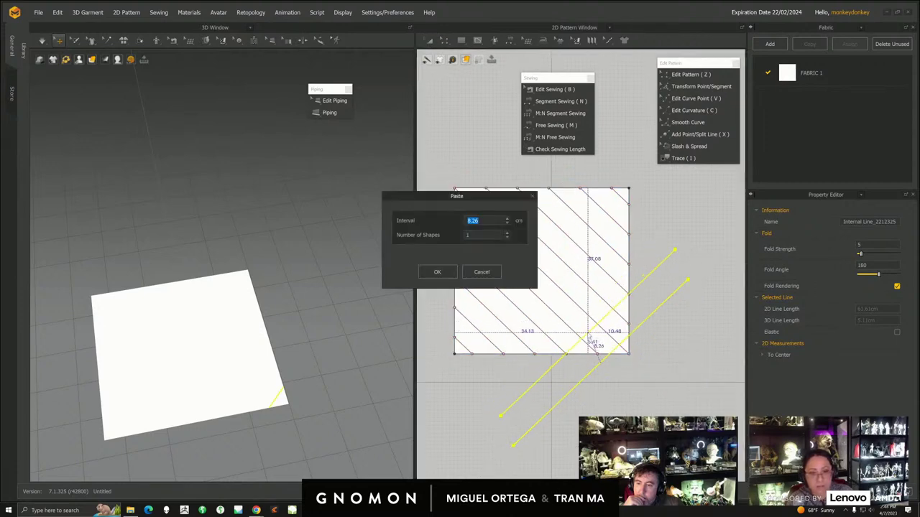
click(507, 225)
click(506, 225)
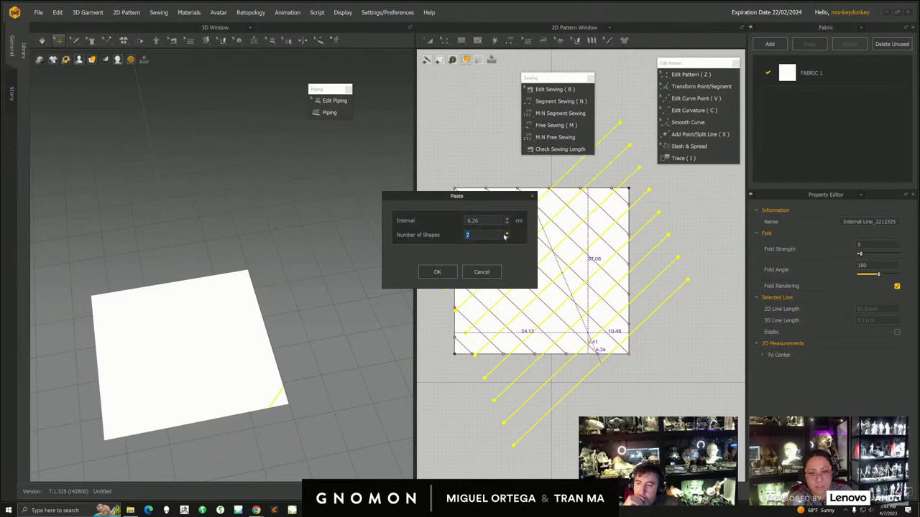
click(437, 272)
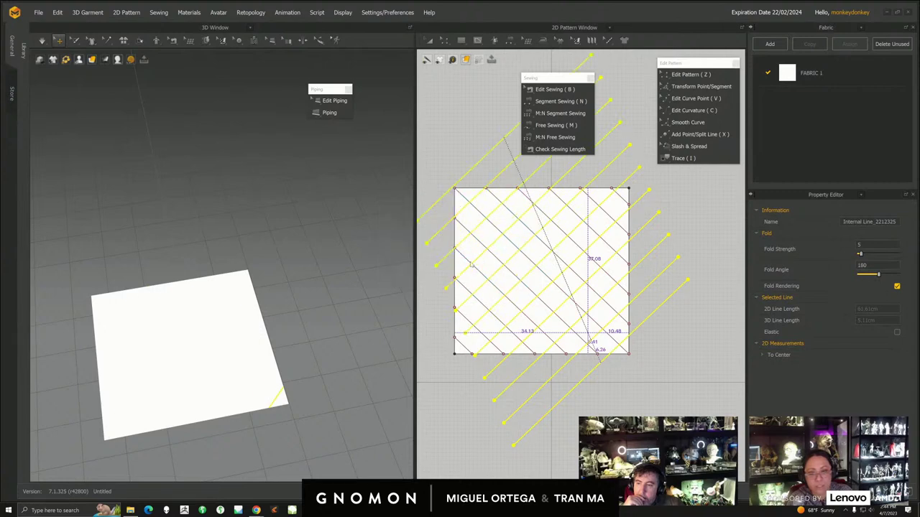
- Try to trim the opposing set of diagonal lines to the square pattern's outline
right_click(648, 317)
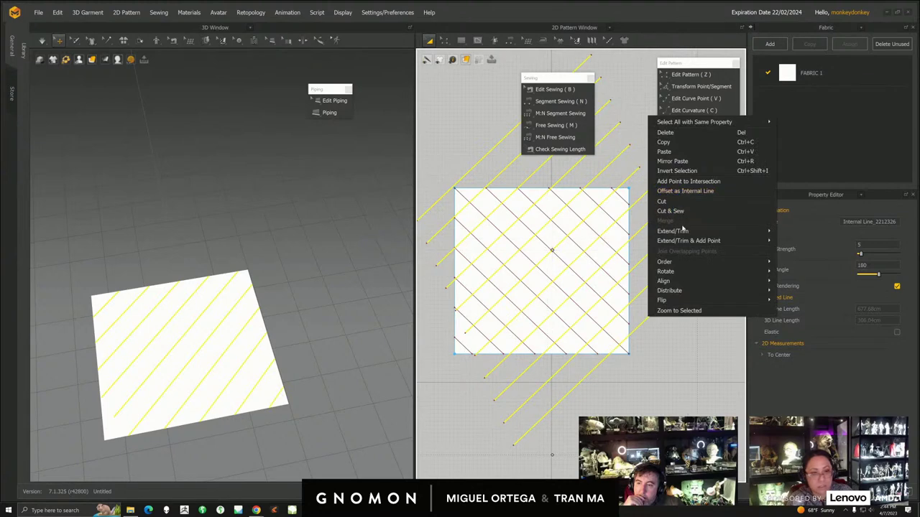
mouse_move(684, 232)
click(799, 232)
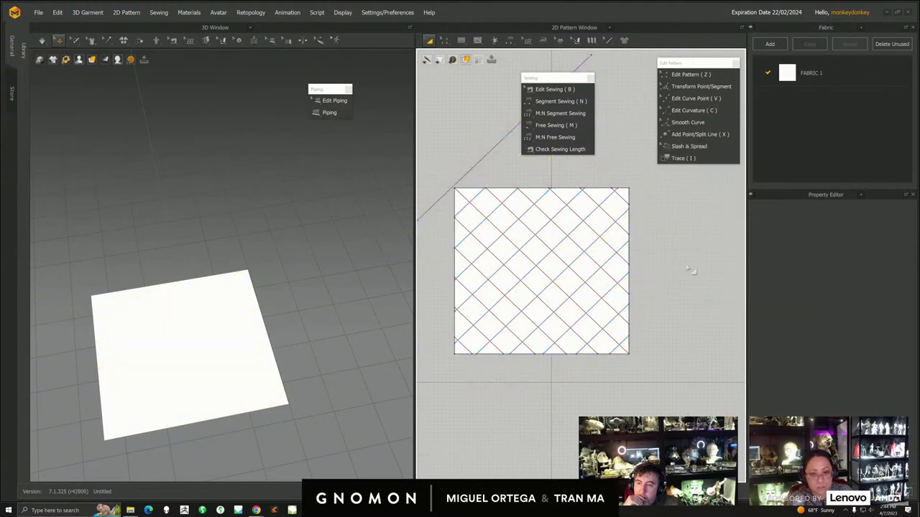
click(508, 227)
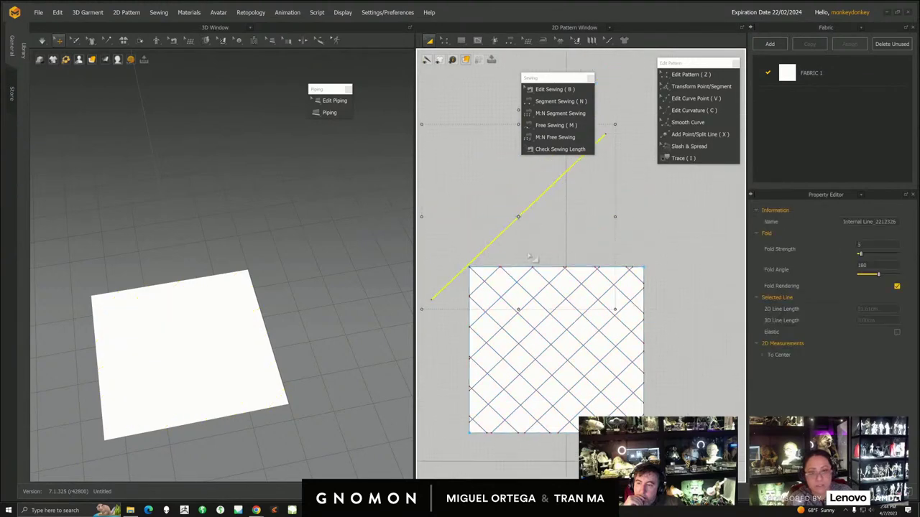
middle_drag(538, 295, 539, 276)
key(ctrl+z)
key(ctrl+z)
- Shift the opposing diagonal lines slightly downward and trim them to the square's outline
middle_drag(585, 293, 592, 270)
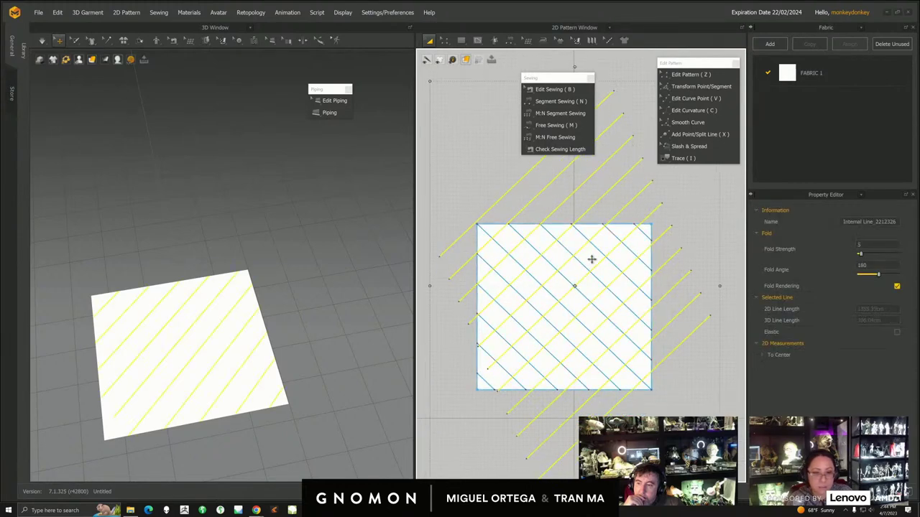
drag(596, 235, 596, 246)
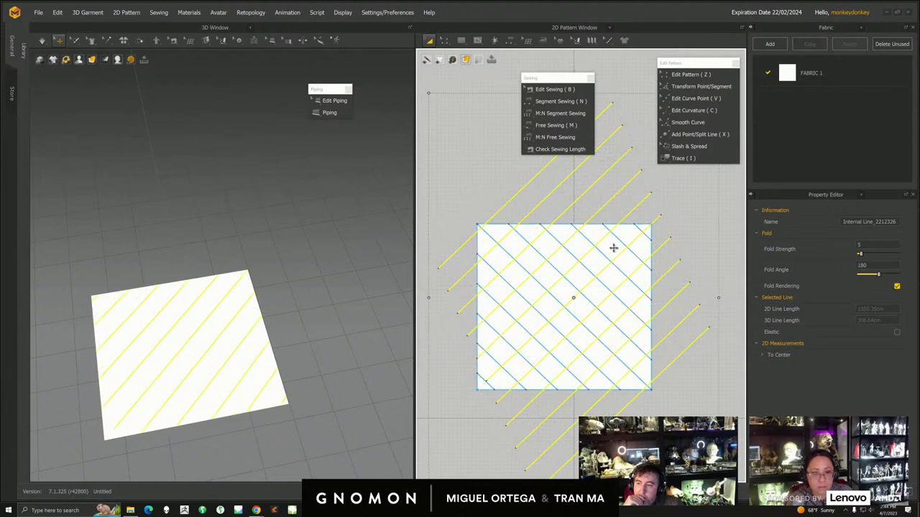
right_click(623, 253)
mouse_move(670, 373)
click(765, 371)
middle_drag(615, 406, 614, 402)
scroll(605, 400, down, 3)
scroll(603, 399, up, 1)
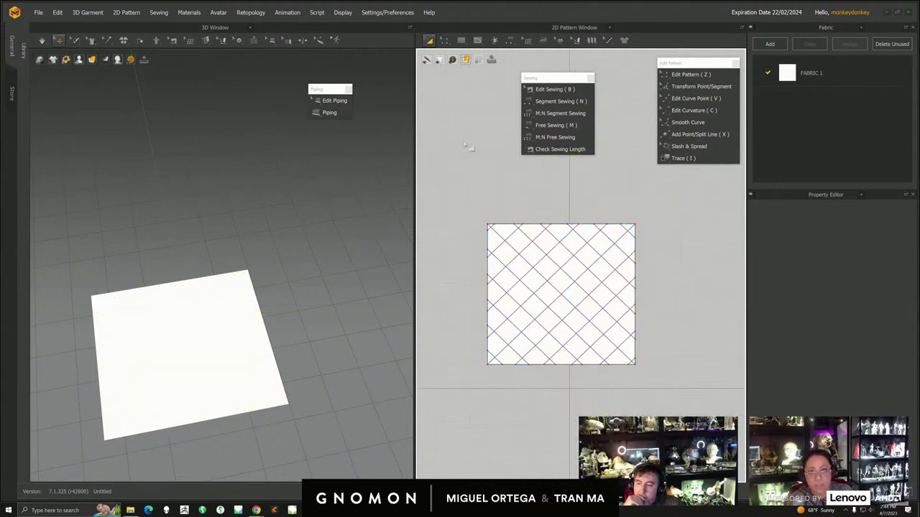
- Turn on the display of internal lines on the 3D garment
middle_drag(297, 248, 304, 228)
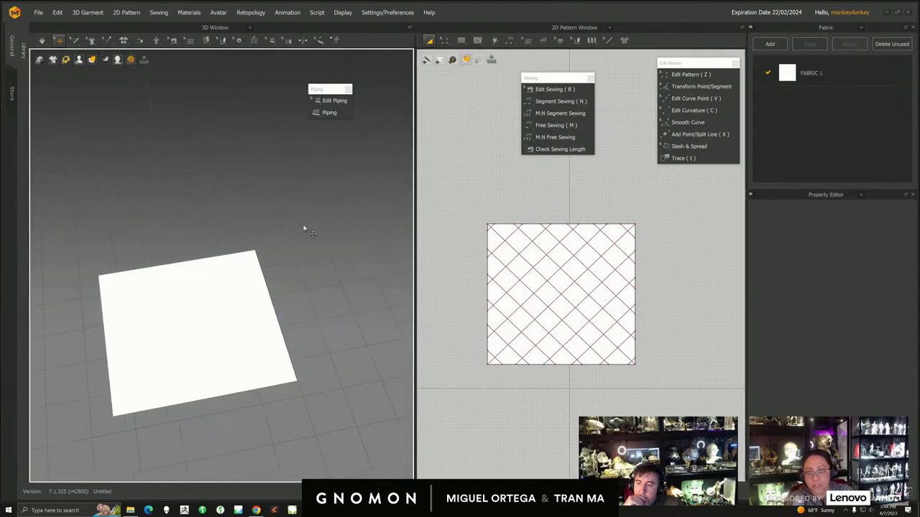
click(342, 13)
mouse_move(355, 40)
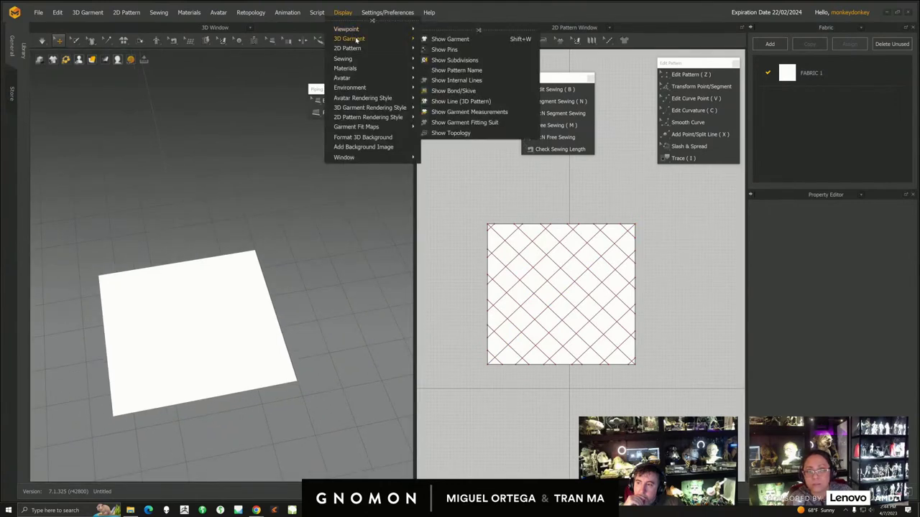
click(460, 82)
- Layer clone the gridded square pattern over the original and place the clone beside it in the 2D layout
scroll(446, 99, down, 2)
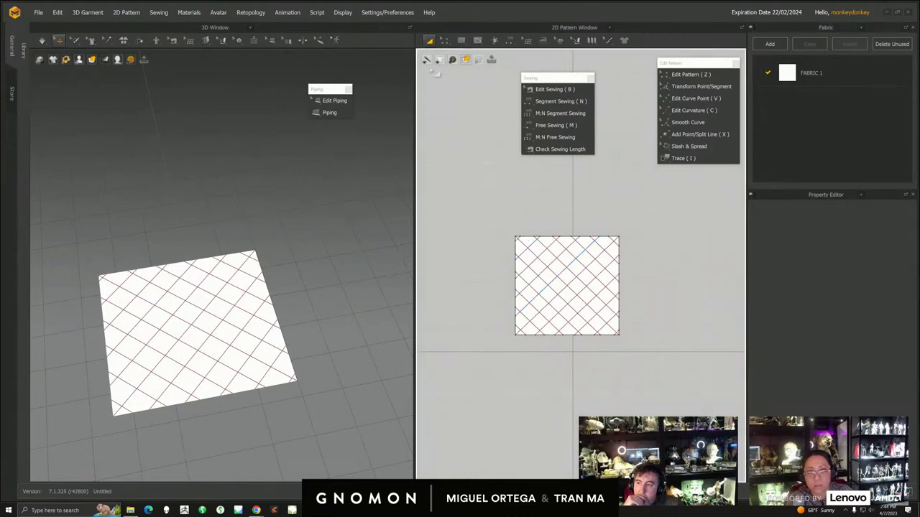
scroll(477, 204, down, 1)
click(595, 287)
right_drag(595, 287, 540, 284)
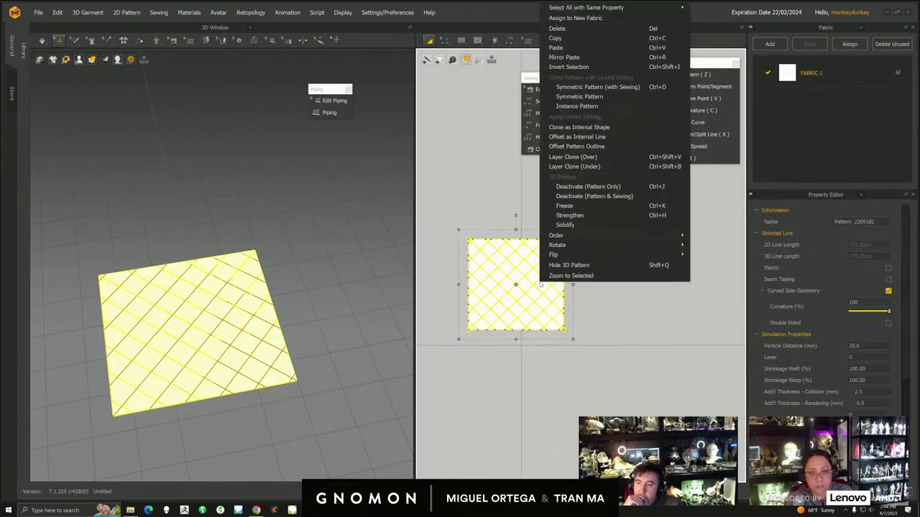
click(573, 156)
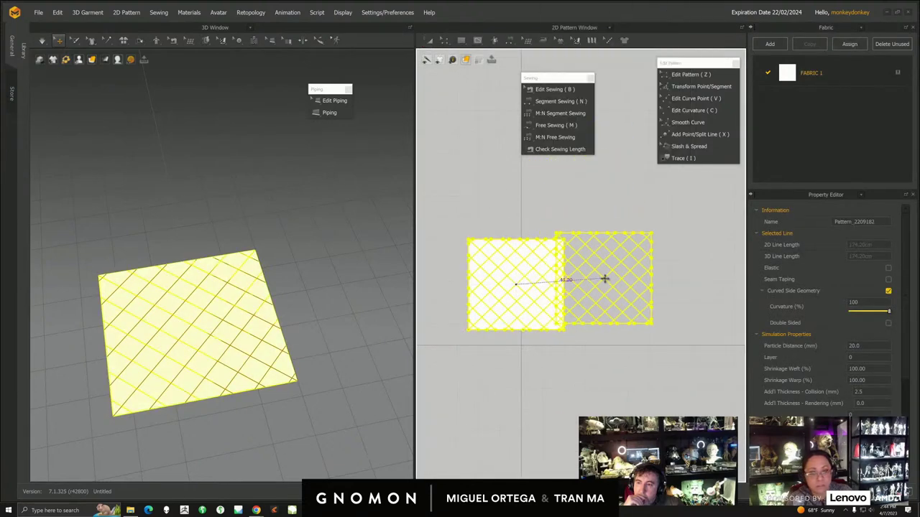
click(631, 283)
- Start simulating the cloned layers in the 3D view
right_drag(222, 296, 287, 288)
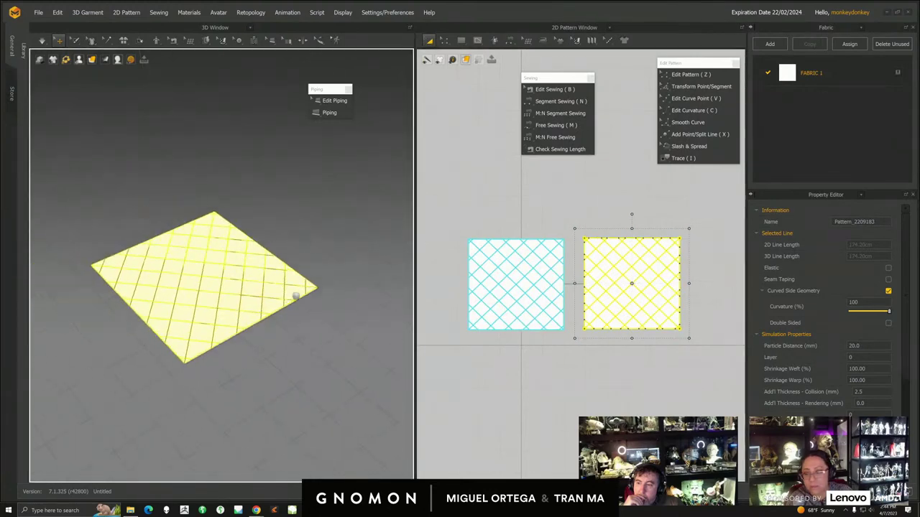
scroll(244, 287, up, 5)
click(42, 40)
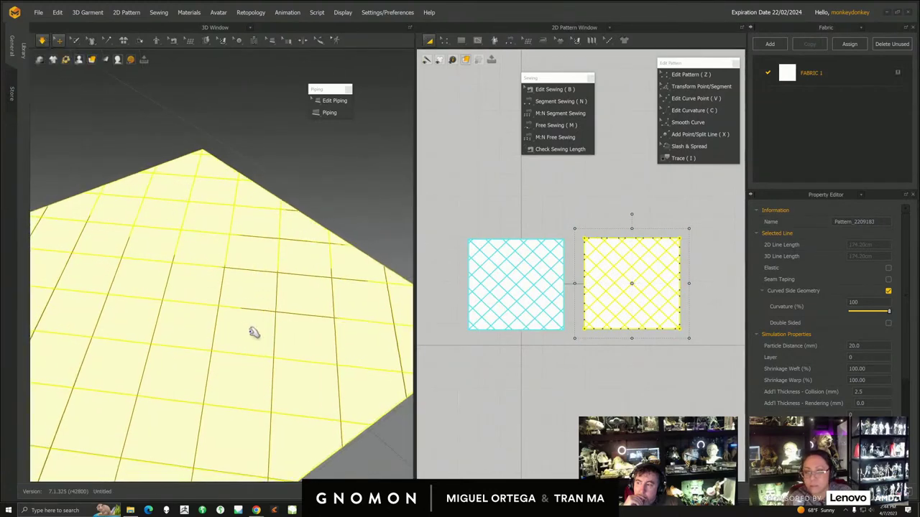
scroll(251, 328, down, 3)
- Change the color of FABRIC 1 to a warm grey, 918A8A
click(811, 73)
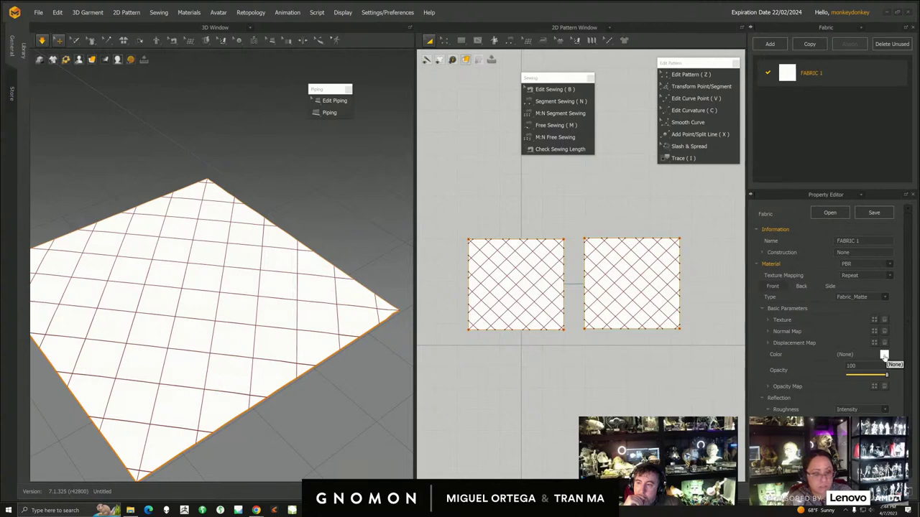
click(883, 355)
click(276, 142)
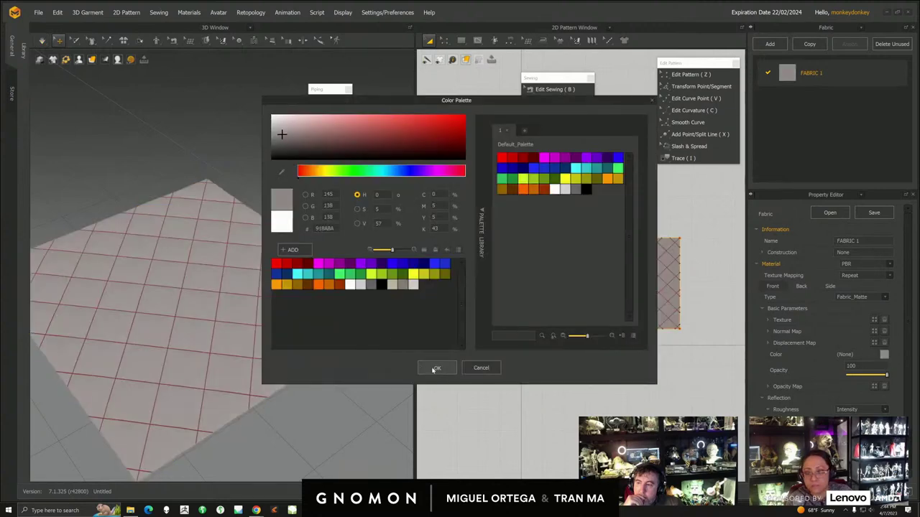
click(434, 368)
middle_drag(541, 190, 575, 206)
click(576, 206)
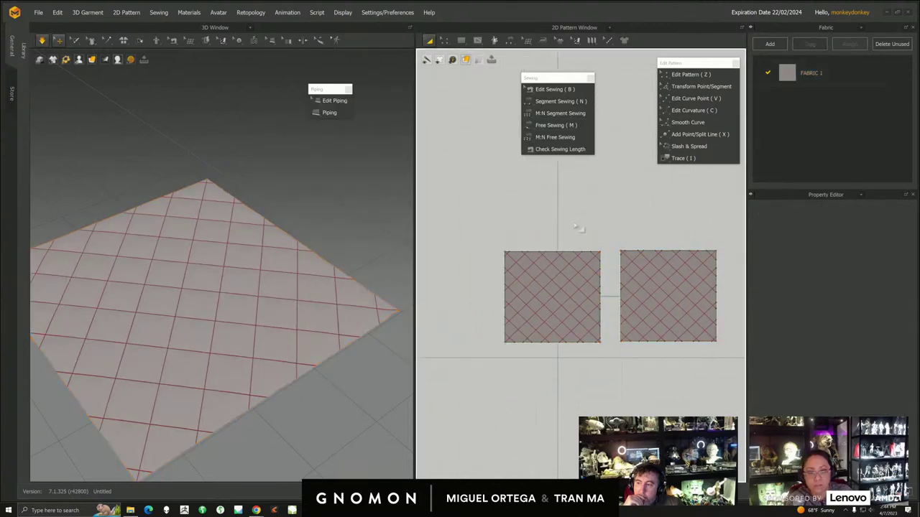
- Set both the weft and warp shrinkage of the cloned pattern to 110%
drag(605, 238, 740, 370)
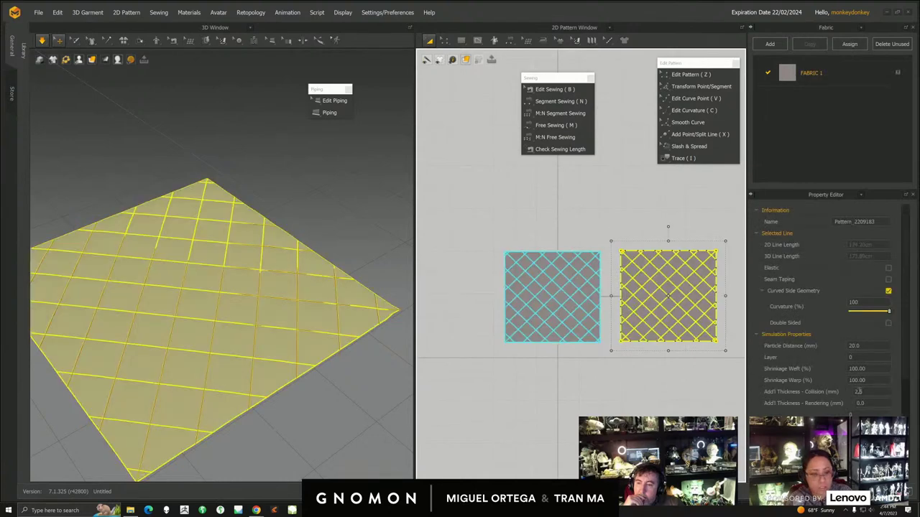
click(870, 368)
text(110)
key(Tab)
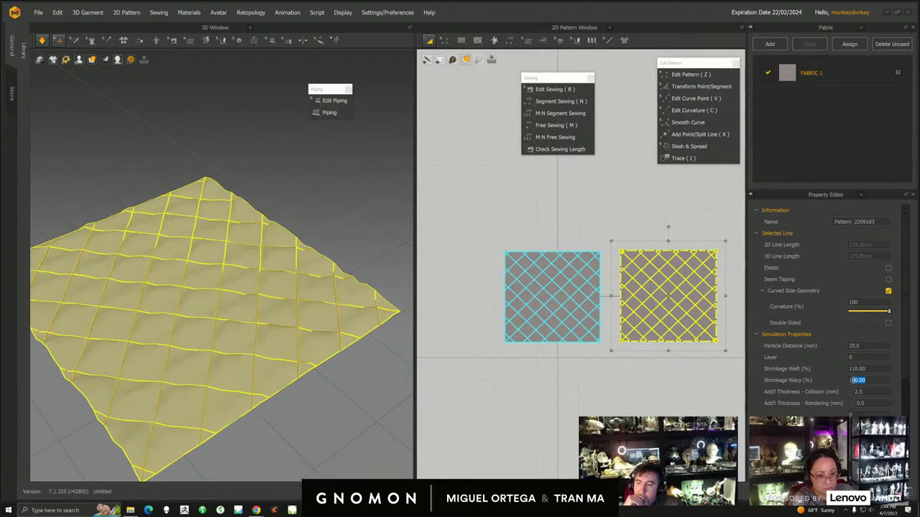
text(110)
key(Return)
- Set the cloned pattern's particle distance to 10 mm
right_drag(240, 299, 264, 275)
click(267, 274)
scroll(266, 275, up, 4)
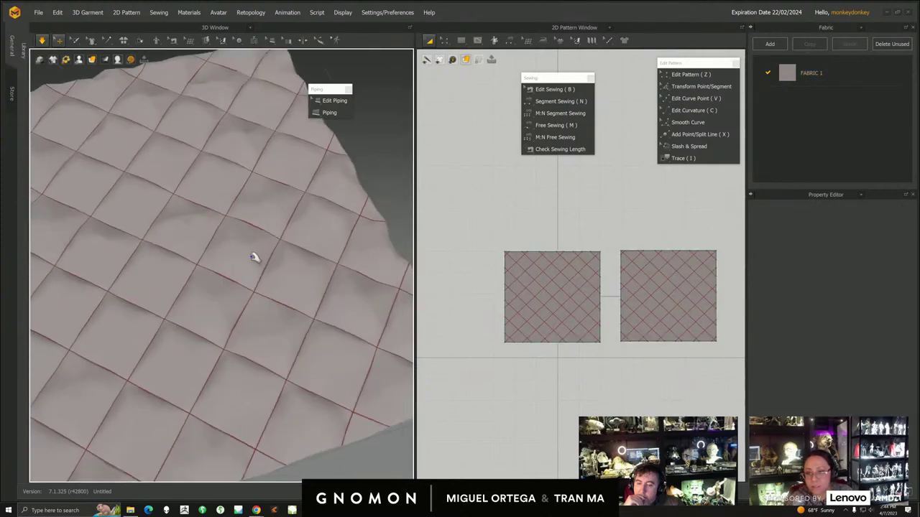
click(257, 253)
click(659, 229)
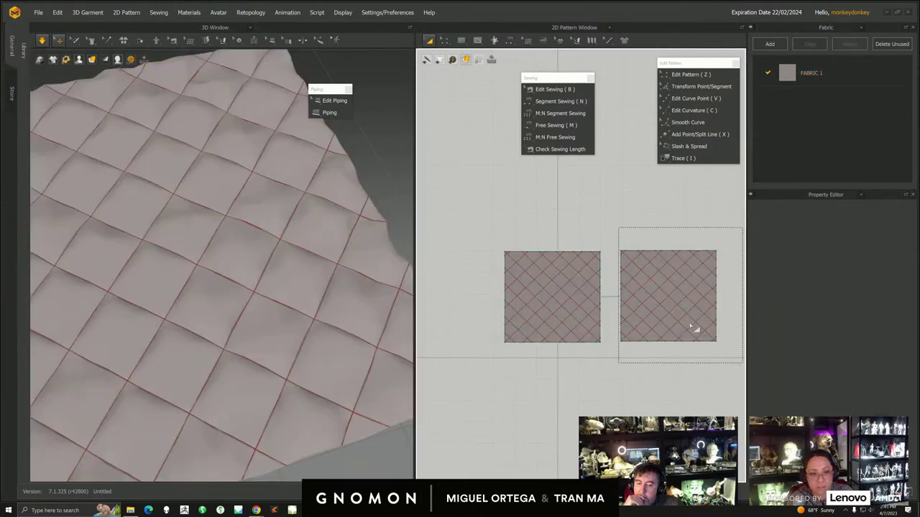
click(645, 270)
double_click(867, 345)
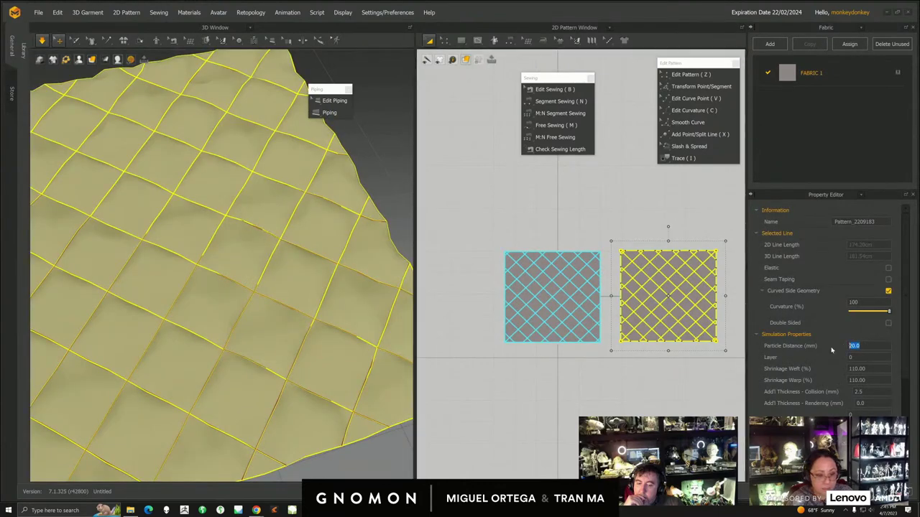
text(10)
key(Return)
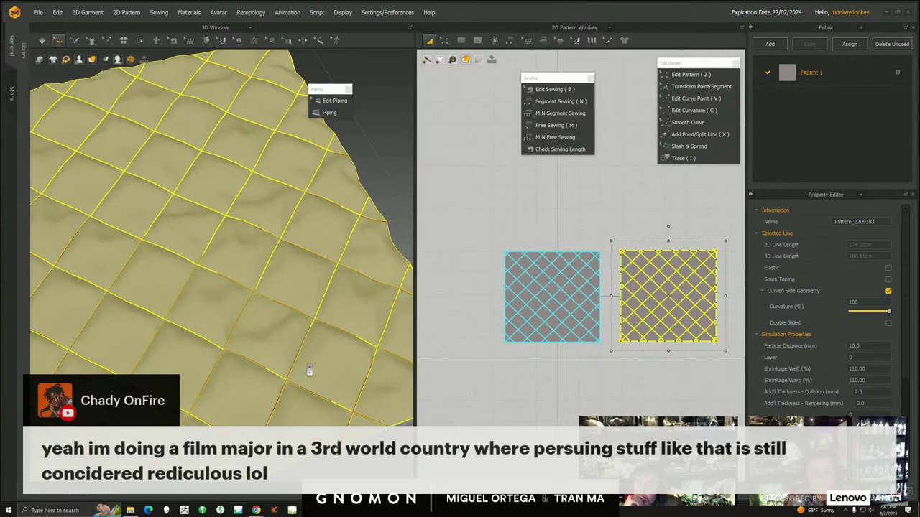
- Resume the simulation and examine the puffed quilting across the whole cloth, tugging lightly at its surface
scroll(307, 371, up, 1)
click(42, 41)
scroll(269, 349, down, 3)
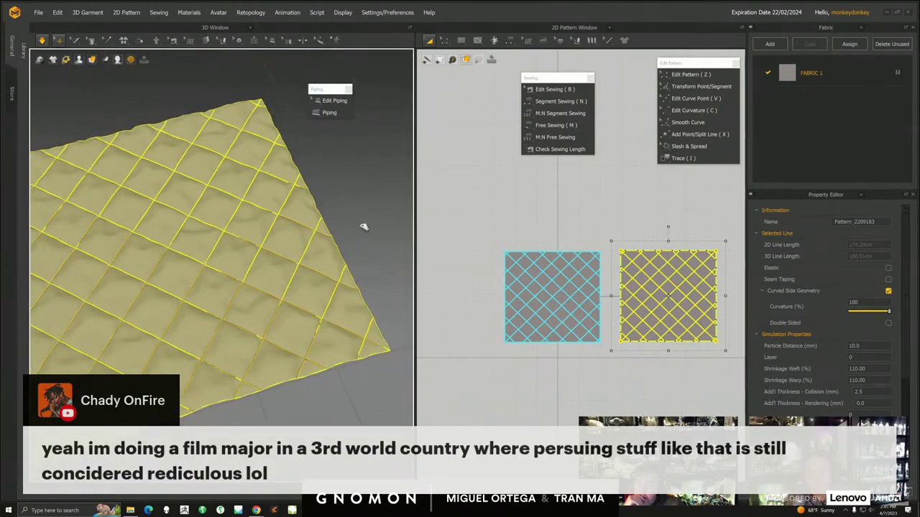
click(362, 225)
scroll(286, 277, down, 2)
right_drag(285, 277, 275, 240)
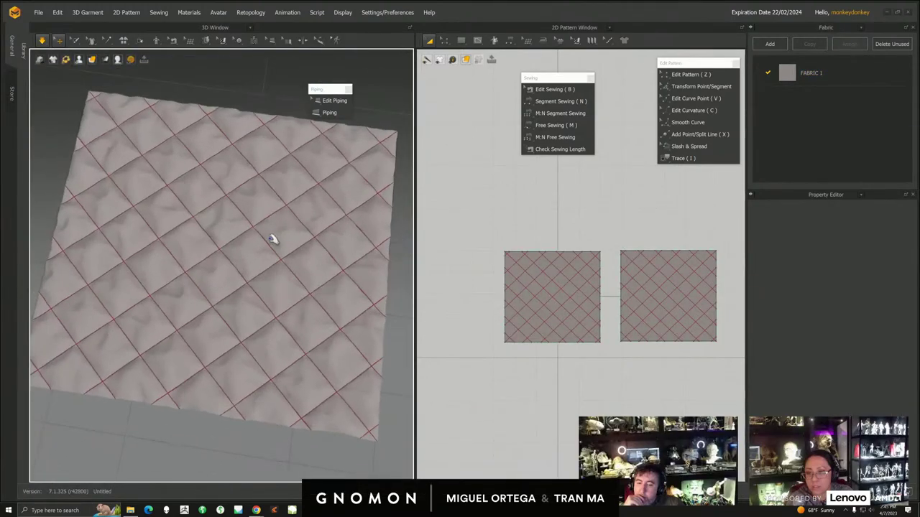
click(276, 240)
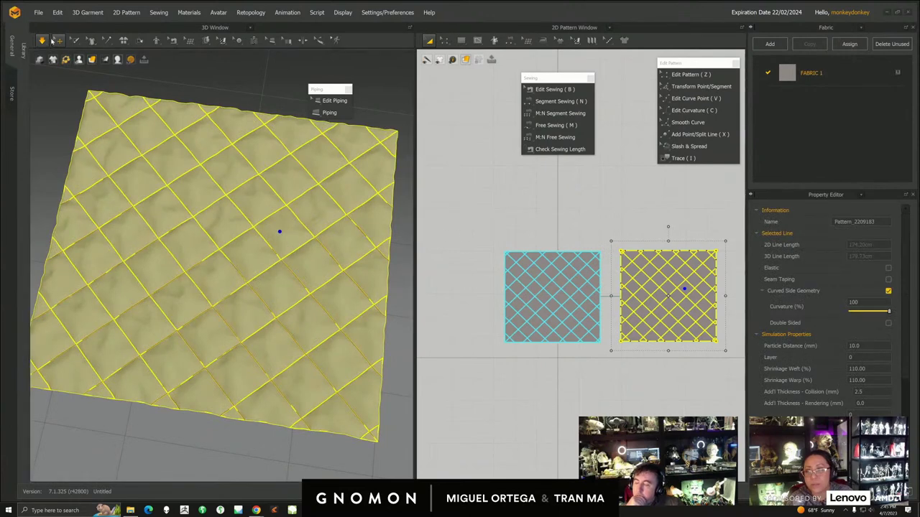
- Copy the original gridded square and paste the duplicate directly above it in the 2D layout
scroll(514, 260, down, 3)
drag(488, 243, 594, 322)
middle_drag(569, 287, 556, 306)
key(ctrl+c)
key(ctrl+v)
click(554, 244)
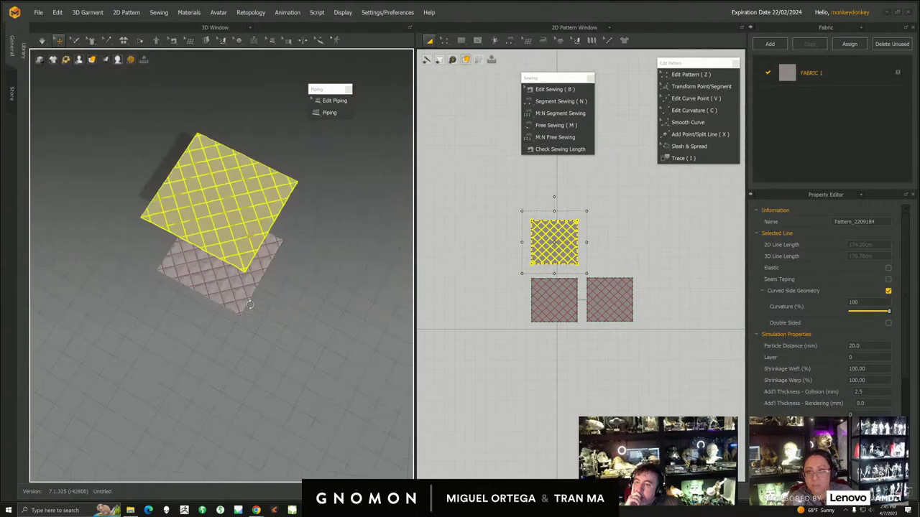
- Move the pasted square beside the quilted cloth in 3D and briefly simulate it down onto the floor
drag(311, 144, 405, 141)
middle_drag(403, 142, 316, 197)
mouse_move(317, 198)
right_down()
mouse_move(281, 204)
mouse_move(316, 208)
right_up()
drag(316, 208, 351, 315)
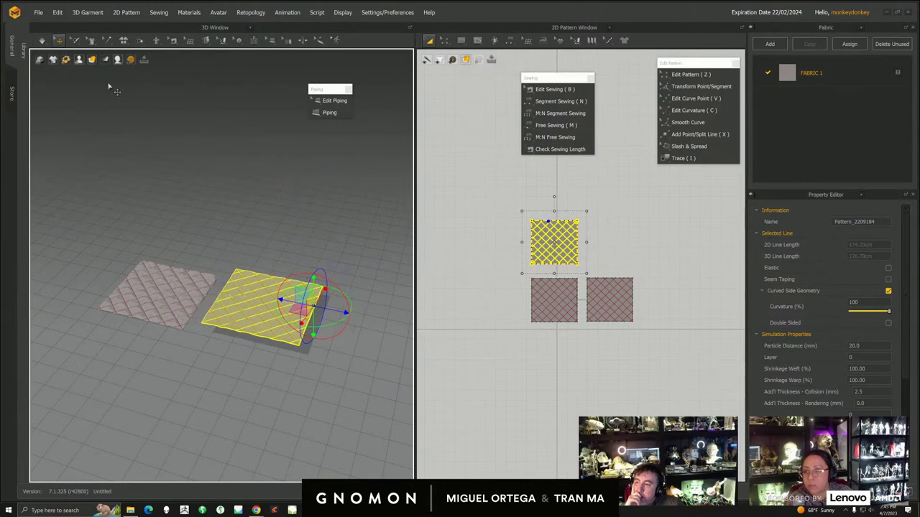
click(41, 41)
click(41, 41)
- Duplicate the upper square pattern and place the new copy alongside it in the 2D layout
scroll(569, 239, up, 5)
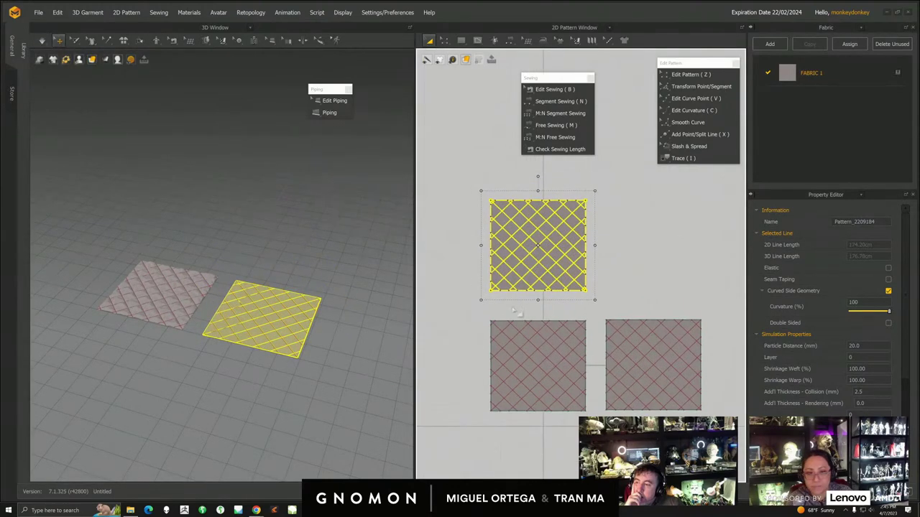
click(453, 118)
middle_drag(464, 180, 469, 204)
drag(468, 205, 614, 330)
key(ctrl+c)
key(ctrl+v)
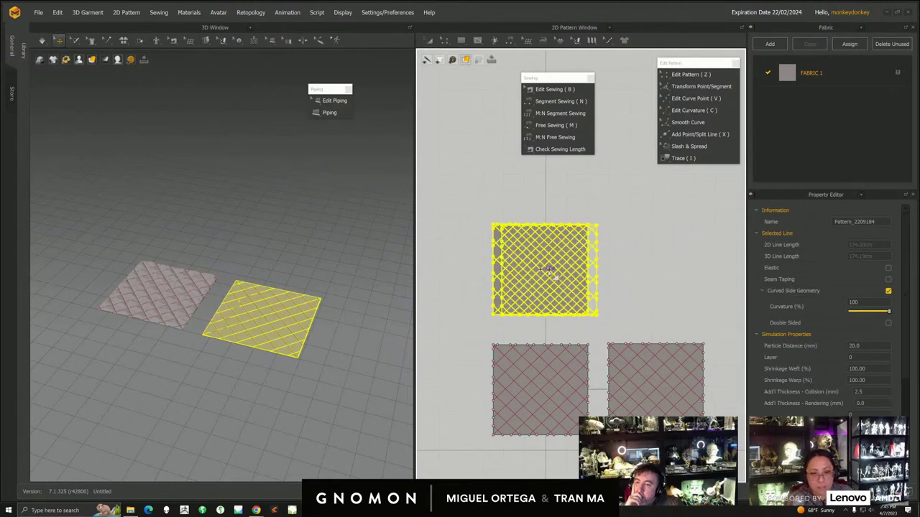
click(541, 269)
drag(540, 244, 647, 246)
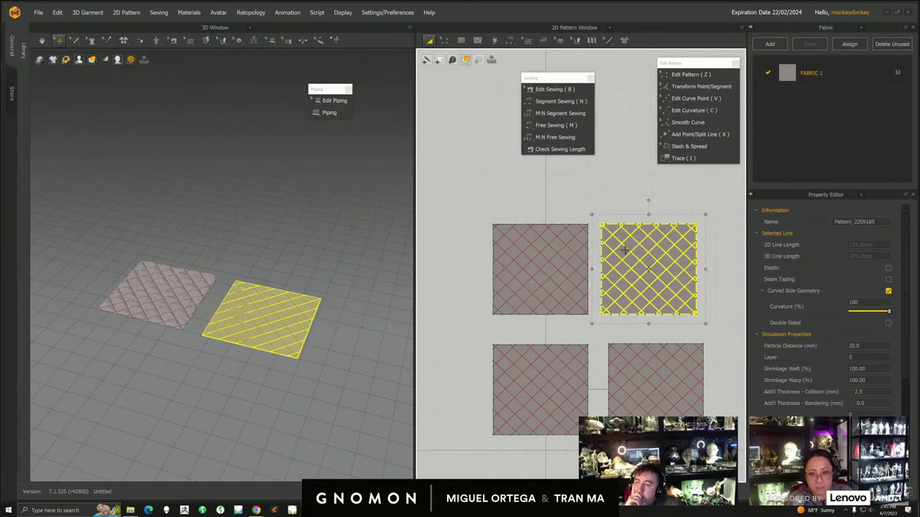
- Sew the top and bottom edges of the two upper squares together with Segment Sewing
scroll(339, 352, up, 3)
right_drag(340, 364, 363, 371)
middle_drag(363, 372, 321, 338)
scroll(579, 217, up, 2)
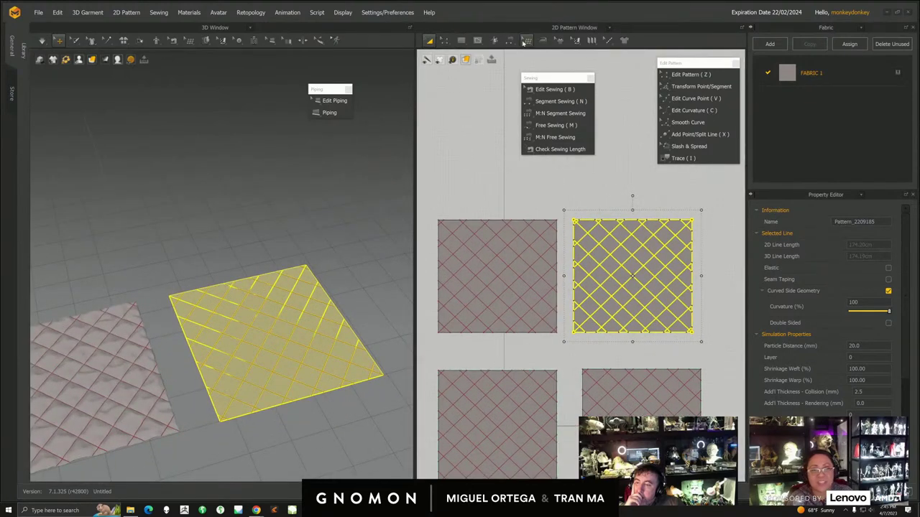
mouse_move(507, 45)
key(n)
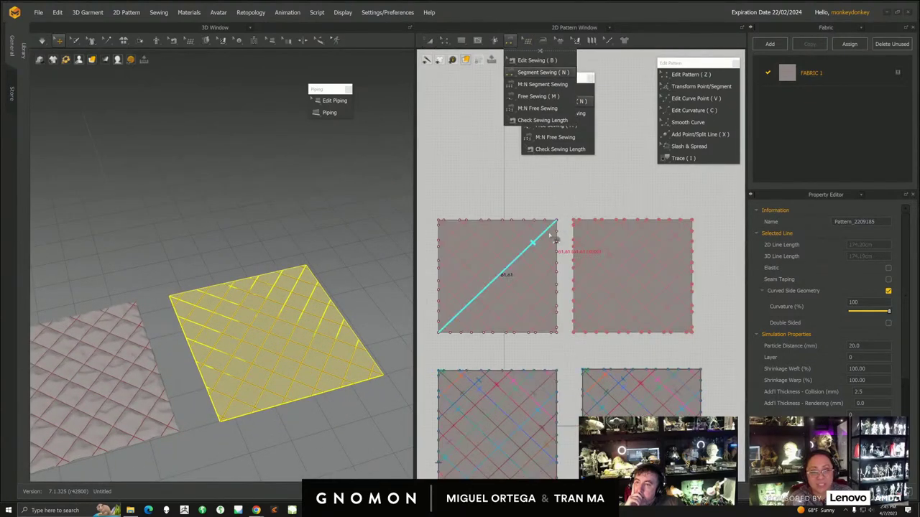
click(465, 218)
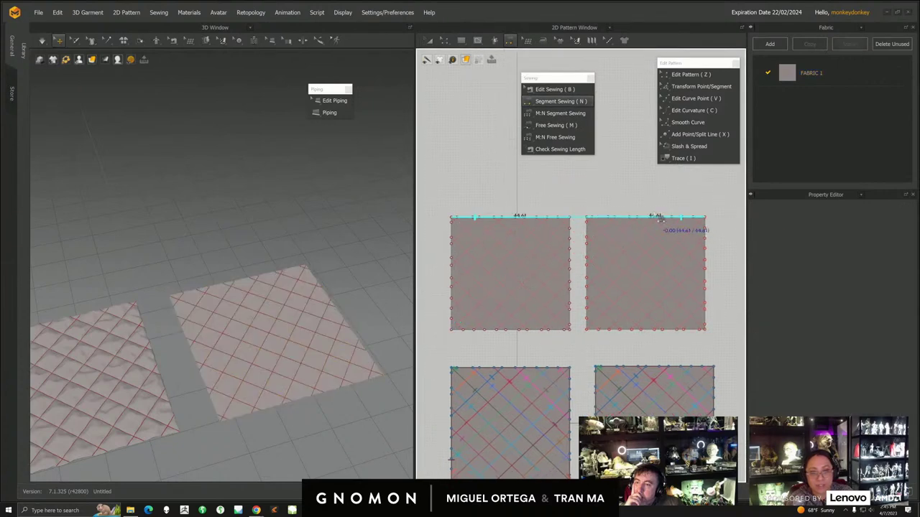
click(607, 217)
click(513, 329)
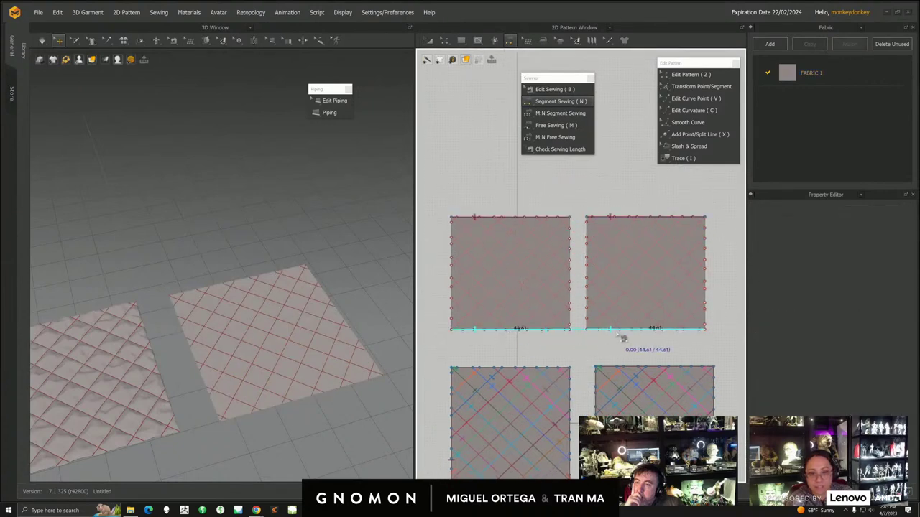
click(614, 329)
- Sew the left and right edges of the two upper squares to each other
click(457, 303)
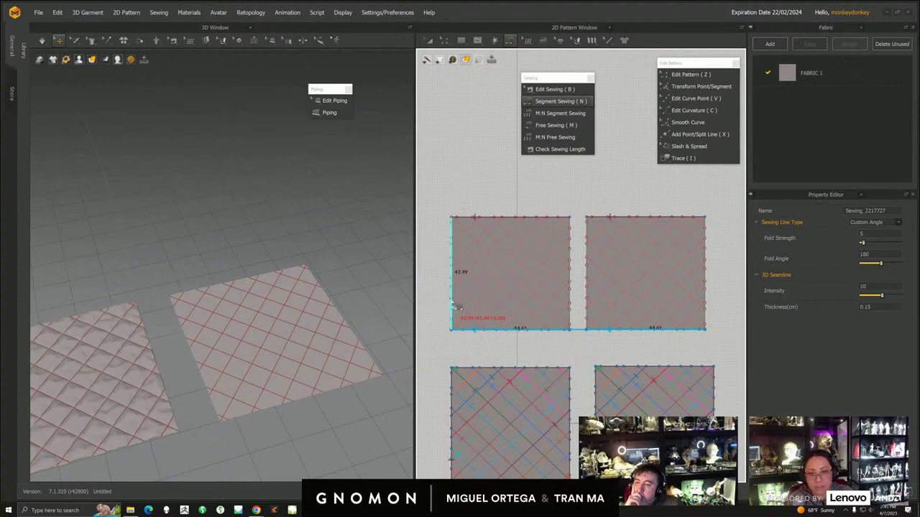
click(588, 307)
click(451, 309)
click(588, 310)
click(711, 313)
click(571, 310)
- Simulate the edge-sewn squares, compare them with the quilted cloth in 3D, and stop the simulation
click(43, 40)
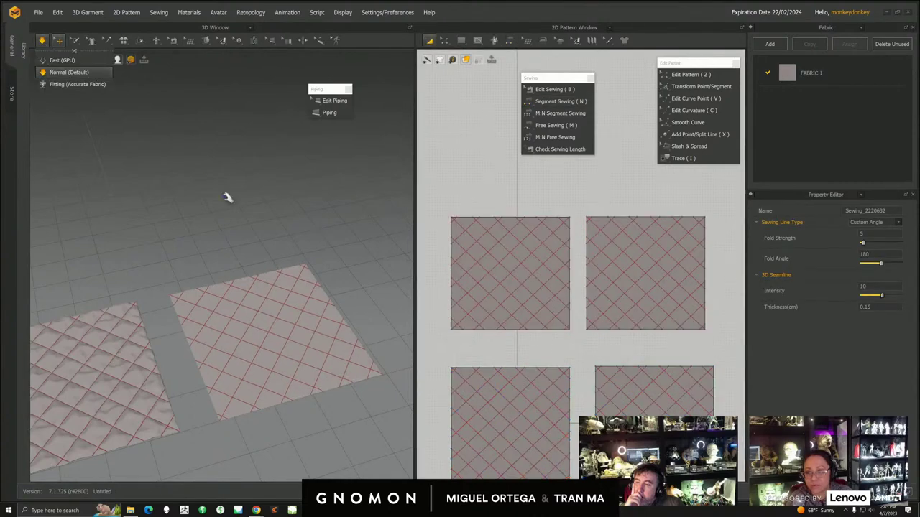
drag(271, 280, 275, 274)
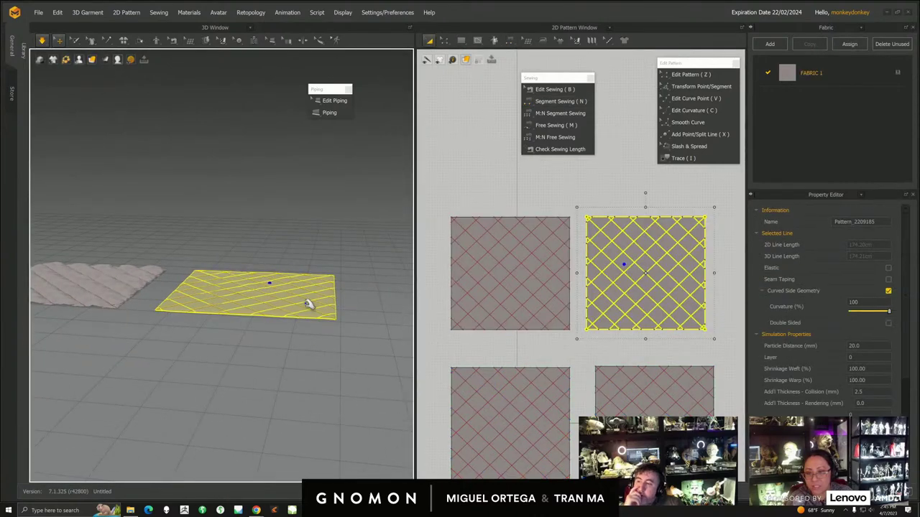
scroll(329, 336, up, 3)
right_drag(330, 338, 320, 347)
scroll(321, 348, down, 2)
scroll(309, 338, down, 5)
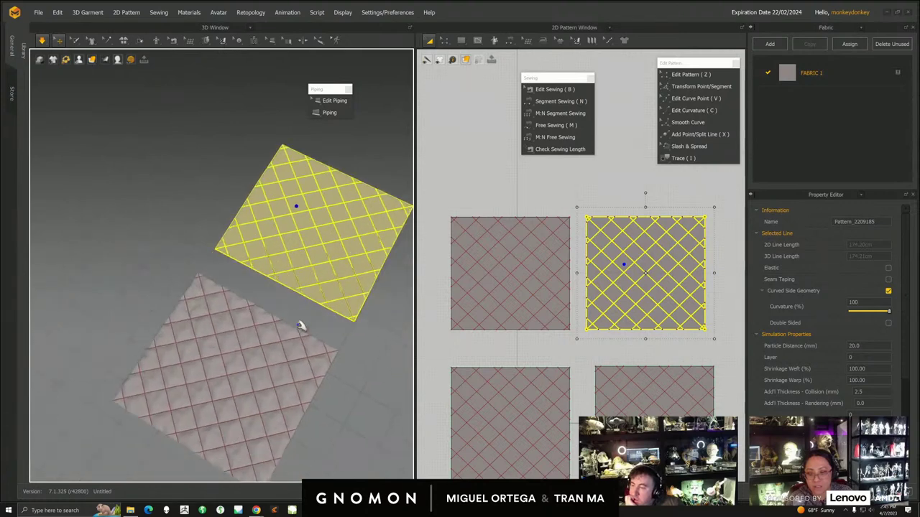
click(43, 40)
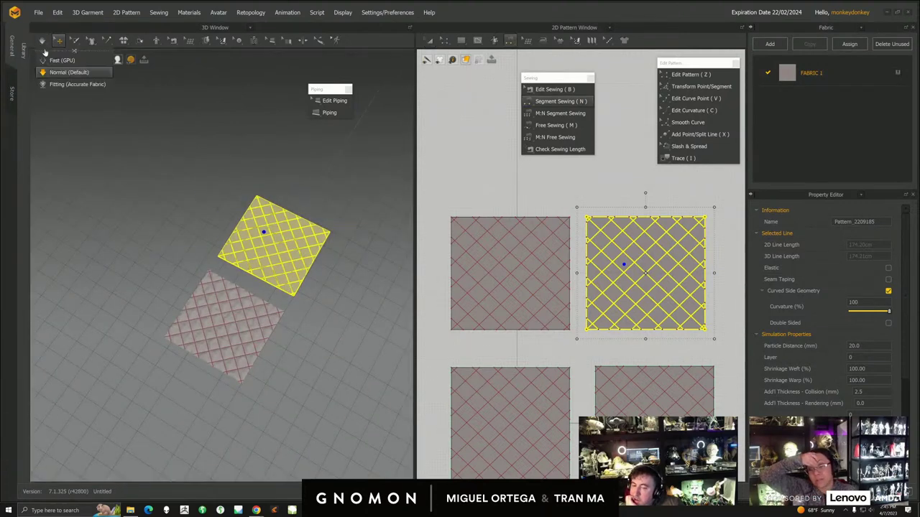
click(309, 305)
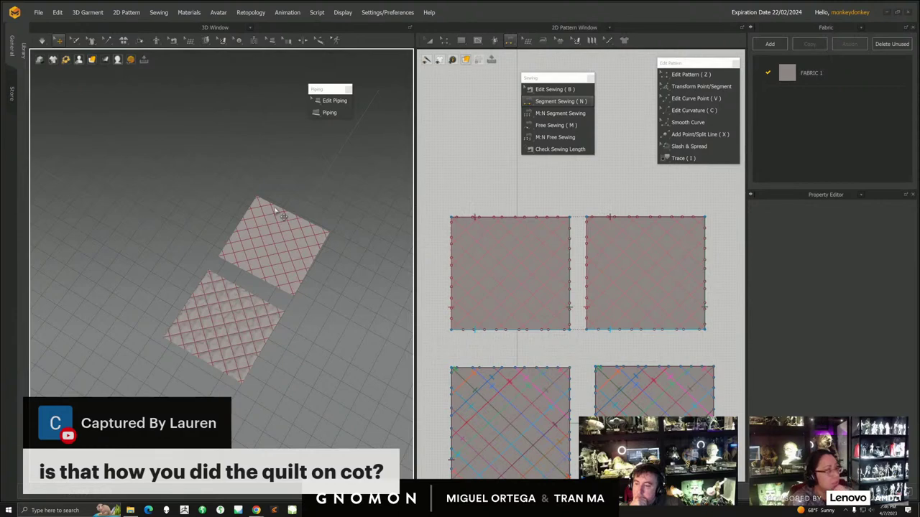
- Switch to the reference image board and examine the grey character sculpt's clothing up close
key(alt+Tab)
scroll(383, 224, down, 10)
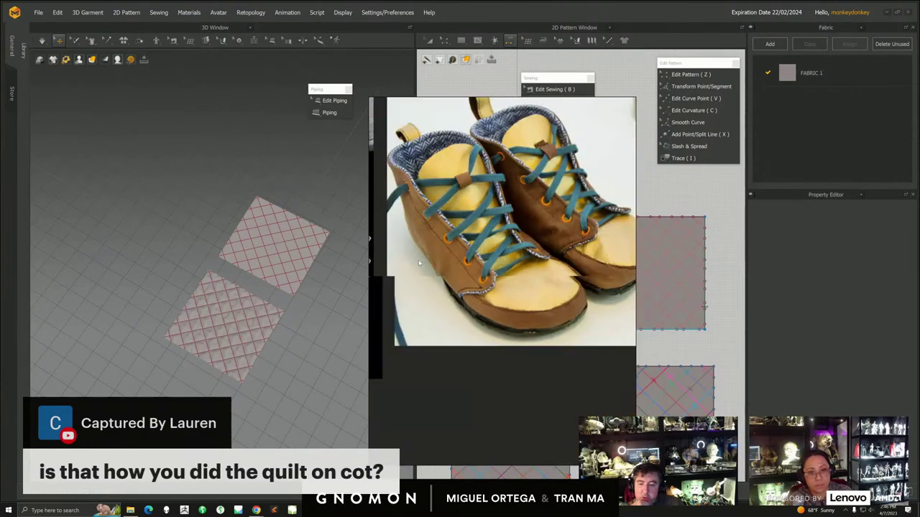
middle_drag(632, 267, 468, 314)
scroll(467, 314, down, 8)
middle_drag(530, 319, 434, 302)
middle_drag(511, 287, 435, 246)
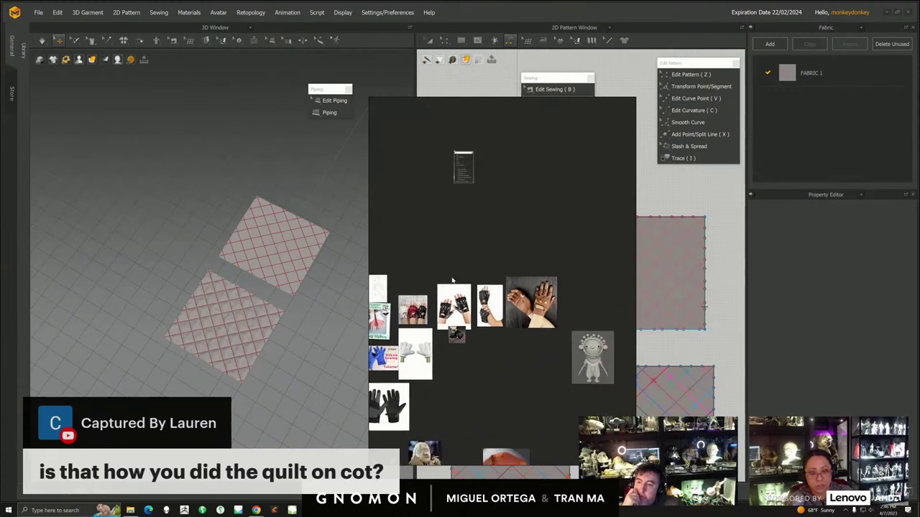
middle_drag(616, 393, 533, 341)
scroll(534, 341, up, 8)
middle_drag(400, 255, 487, 339)
scroll(487, 340, up, 4)
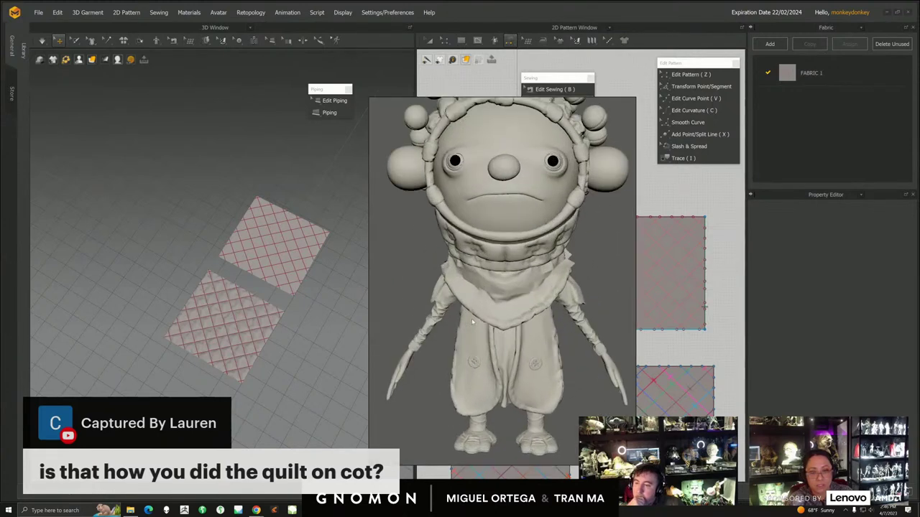
- Examine the grey character sculpt's collar, scarf and trousers on the reference board, and move the board out of the way
scroll(476, 329, down, 5)
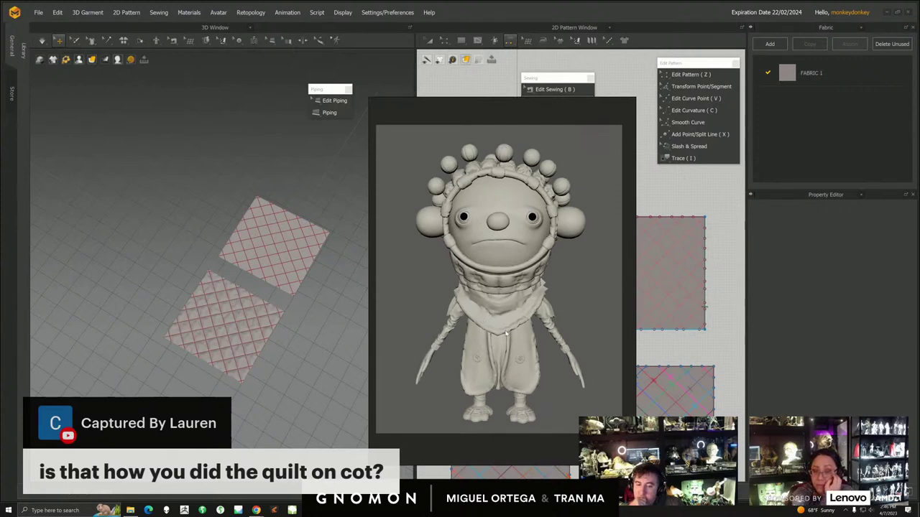
middle_drag(512, 307, 535, 277)
scroll(513, 303, up, 3)
middle_drag(484, 317, 469, 341)
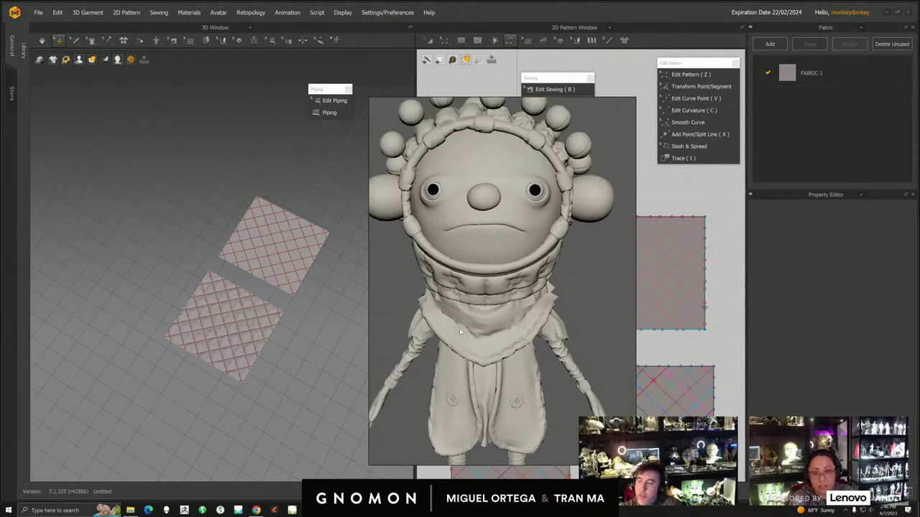
scroll(541, 327, down, 2)
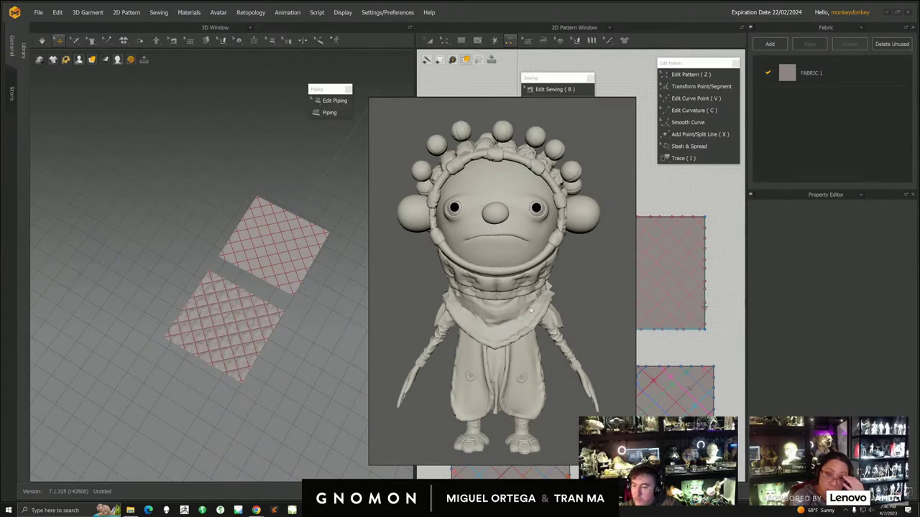
middle_drag(531, 310, 538, 295)
right_drag(537, 340, 919, 319)
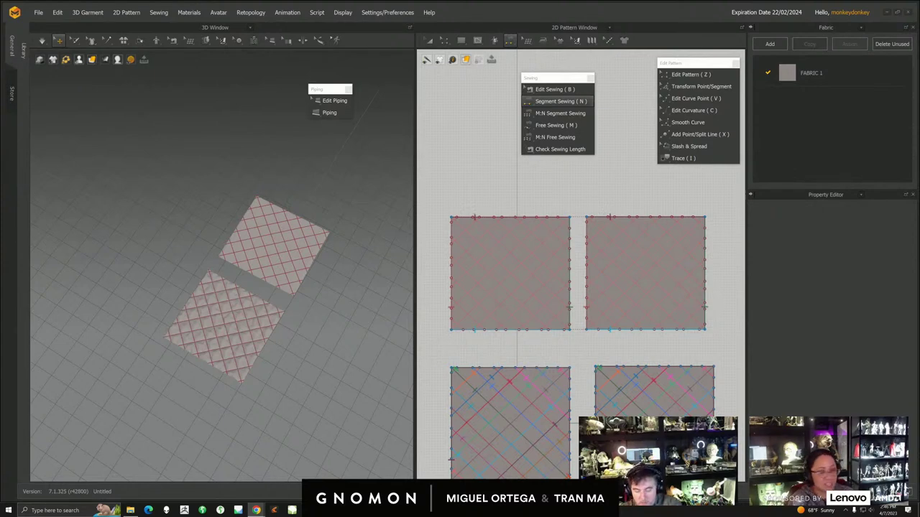
- Compare the puffed quilted square with the edge-sewn square in 3D from several angles and distances
right_drag(328, 417, 352, 343)
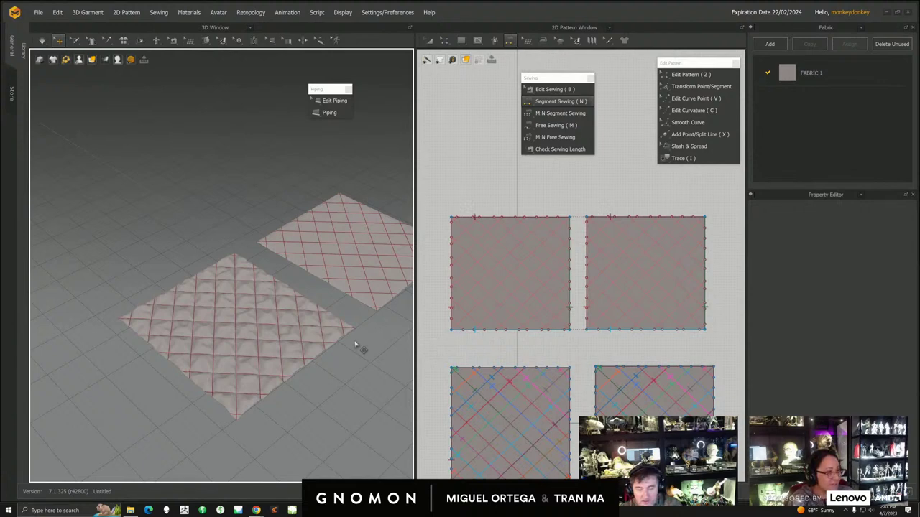
scroll(244, 380, down, 5)
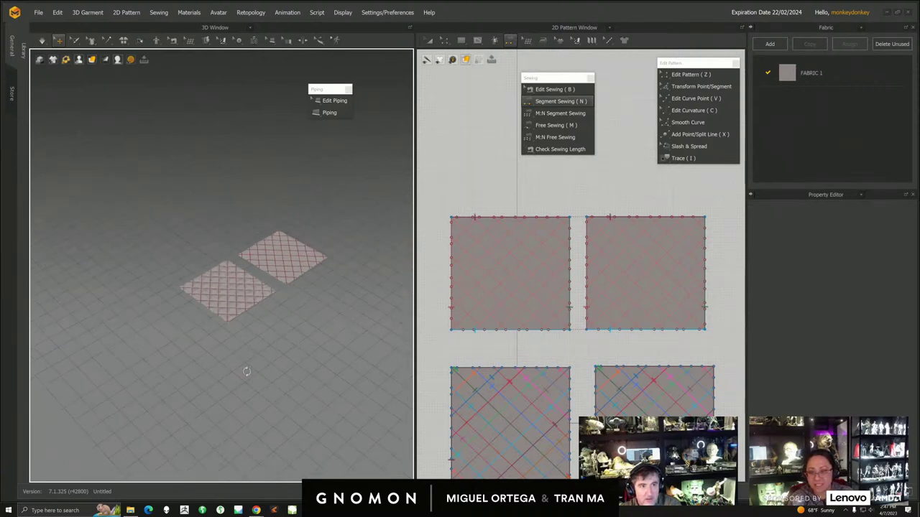
right_drag(252, 377, 222, 366)
scroll(268, 382, up, 3)
right_drag(268, 383, 235, 330)
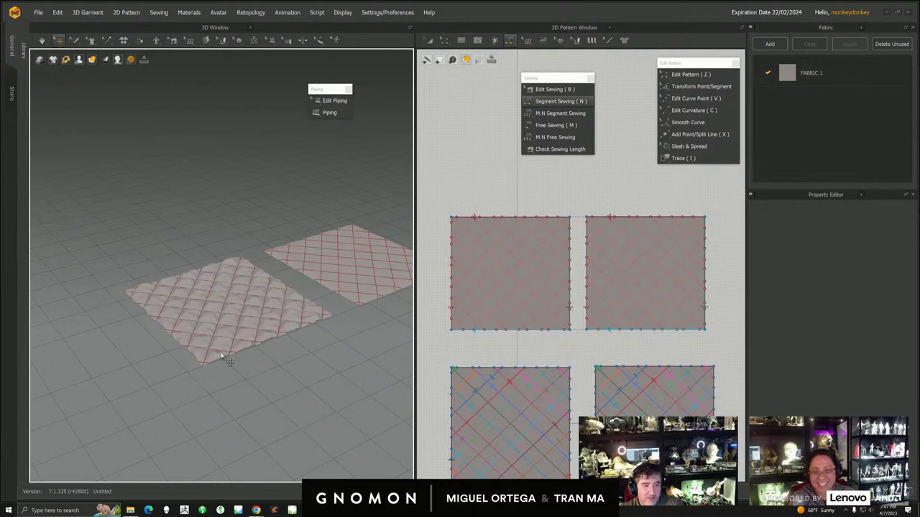
middle_drag(225, 369, 228, 348)
mouse_move(289, 388)
right_down()
mouse_move(242, 386)
mouse_move(294, 385)
right_up()
scroll(294, 385, down, 5)
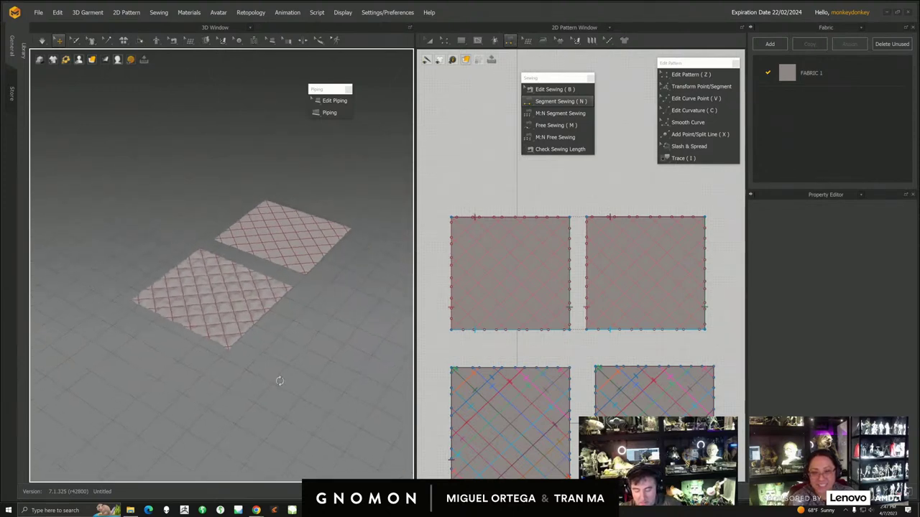
scroll(271, 386, up, 3)
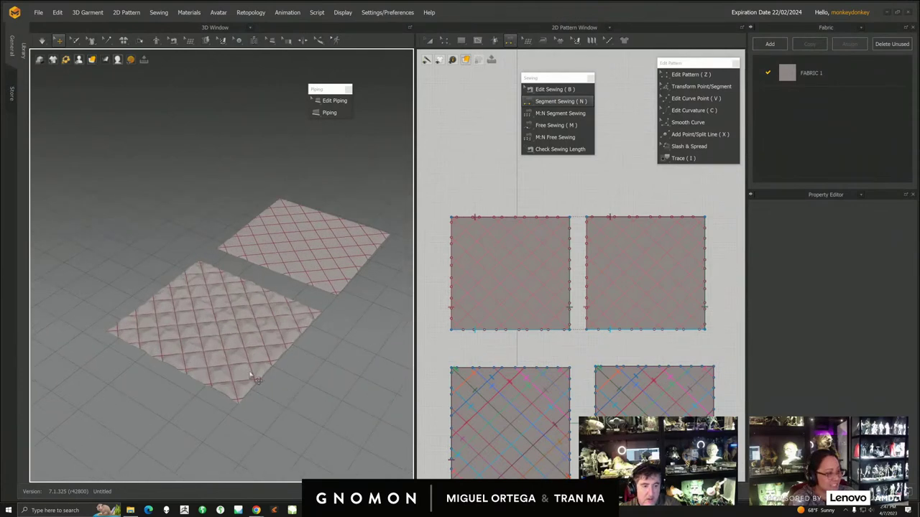
right_drag(252, 419, 372, 337)
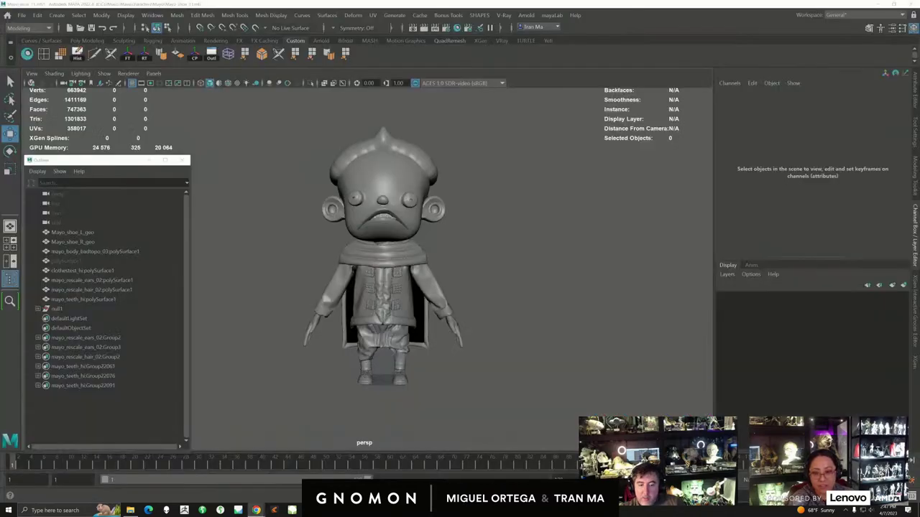
- Switch to the Mayo character scene in Maya and examine the outfit up close, selecting the clothing mesh
alt+drag(439, 367, 408, 362)
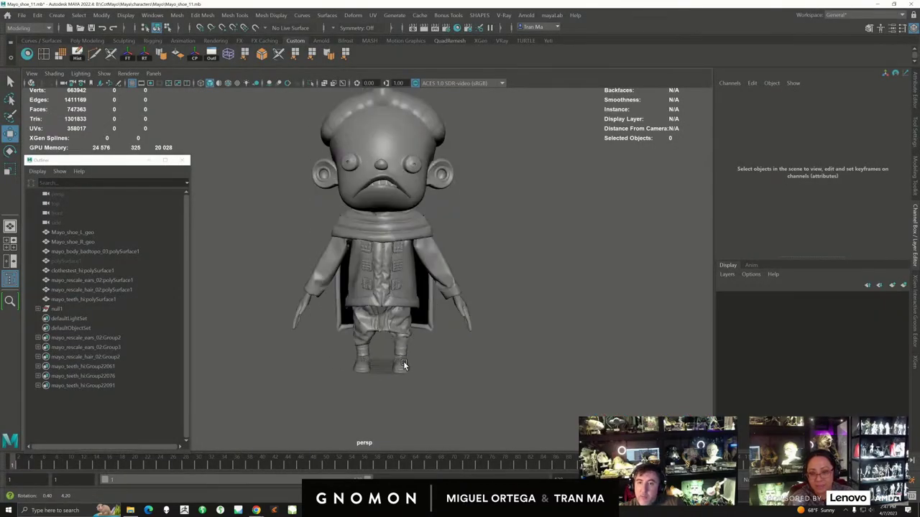
scroll(339, 391, up, 2)
alt+middle_drag(339, 393, 352, 331)
alt+right_drag(353, 331, 456, 379)
alt+drag(456, 379, 393, 357)
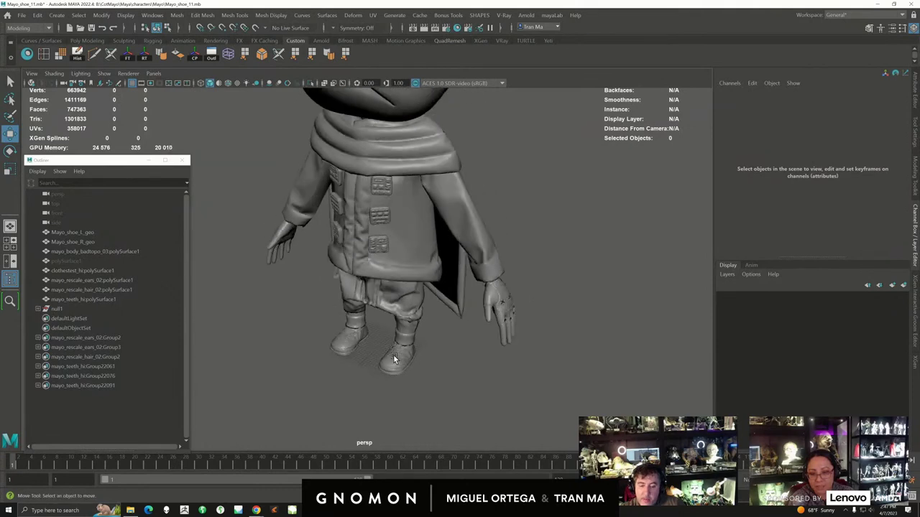
click(511, 299)
alt+middle_drag(447, 286, 450, 316)
alt+drag(407, 321, 448, 312)
click(447, 311)
alt+middle_drag(467, 345, 472, 379)
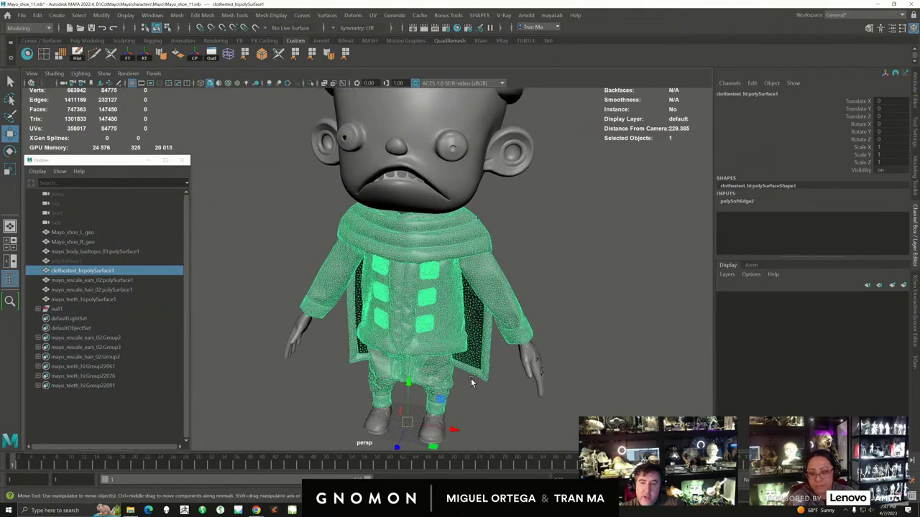
- Inspect the character's body and ear meshes by selecting both, and clear the selection
alt+right_drag(473, 381, 421, 301)
alt+middle_drag(421, 300, 443, 338)
click(470, 236)
alt+drag(480, 309, 502, 371)
scroll(451, 318, up, 2)
shift+click(478, 271)
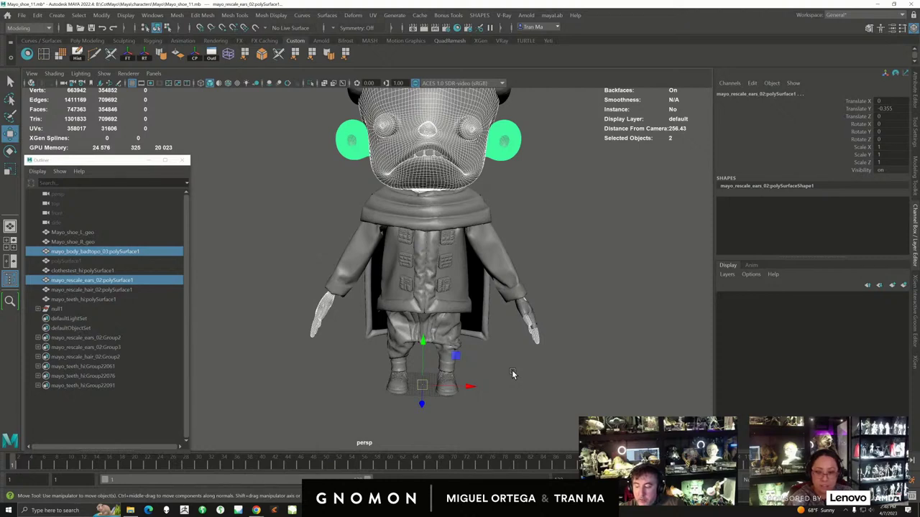
click(568, 348)
alt+drag(553, 345, 505, 381)
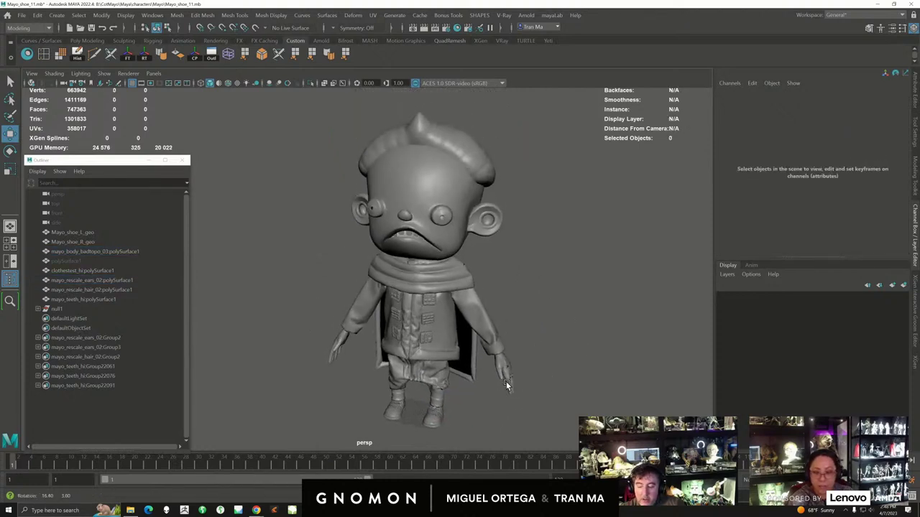
- Save the scene and delete the leftover ears, hair and teeth group sets listed below null1 in the Outliner
key(ctrl+s)
key(w)
alt+middle_drag(501, 388, 494, 345)
alt+right_drag(510, 368, 522, 381)
alt+drag(522, 381, 531, 379)
click(67, 321)
drag(67, 321, 69, 387)
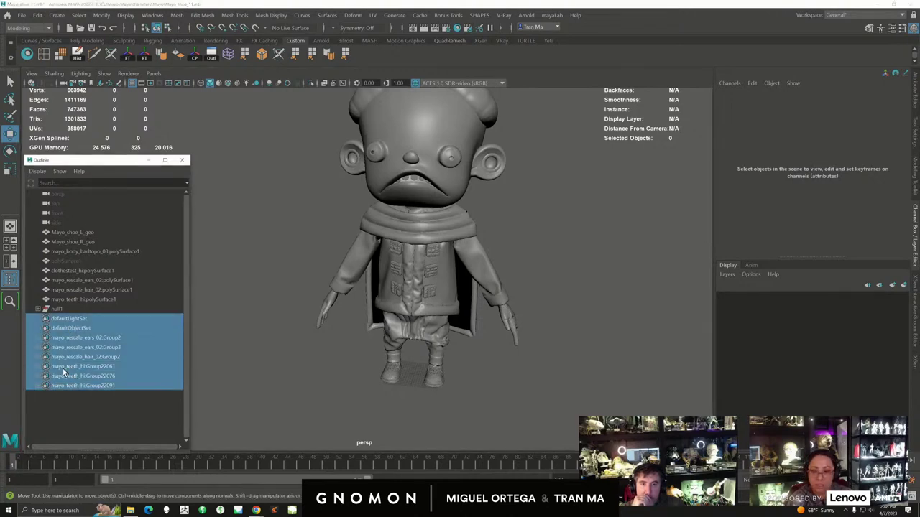
key(Delete)
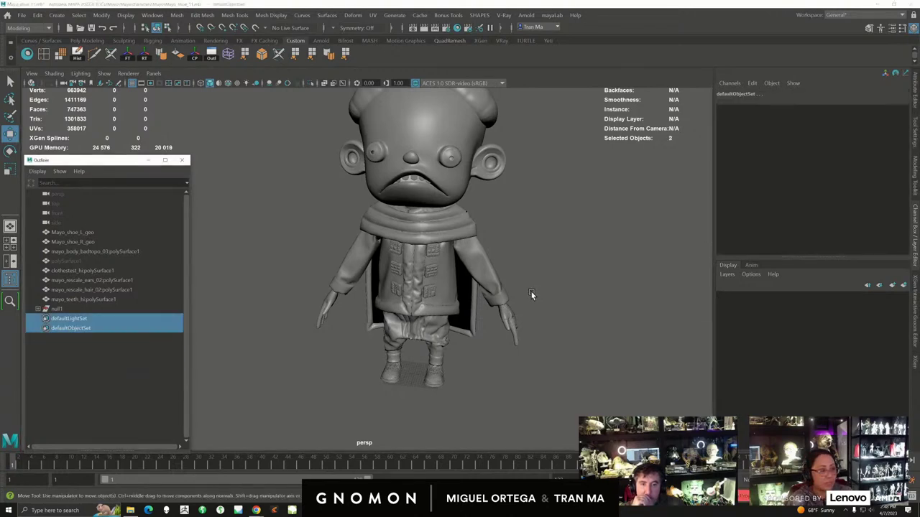
- Shrink the Outliner window and shift it slightly away from the viewport's edge
mouse_move(521, 293)
alt+mouse_down()
mouse_move(505, 286)
mouse_move(522, 325)
mouse_move(515, 293)
alt+mouse_up()
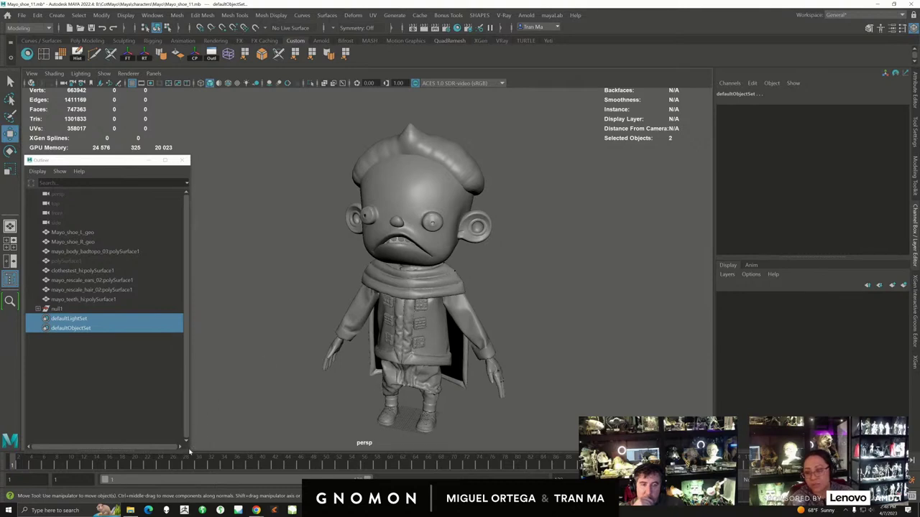
drag(186, 456, 165, 435)
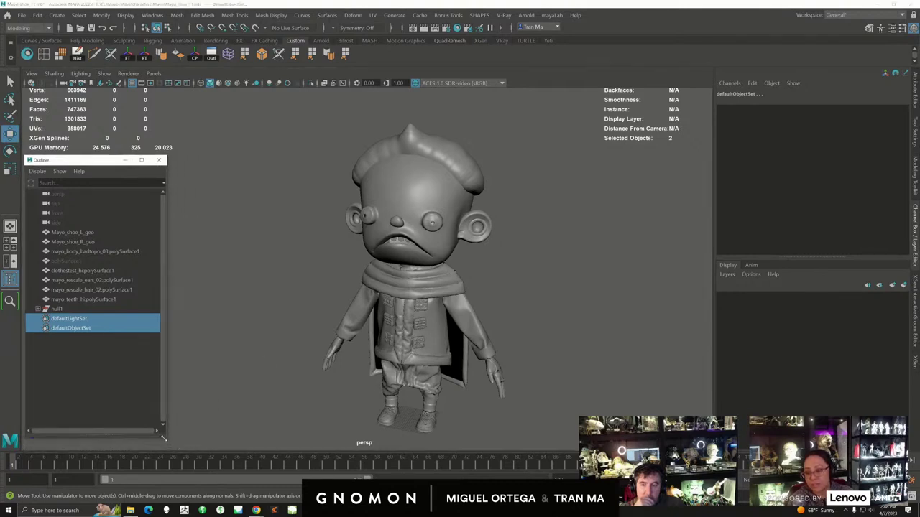
drag(82, 164, 123, 158)
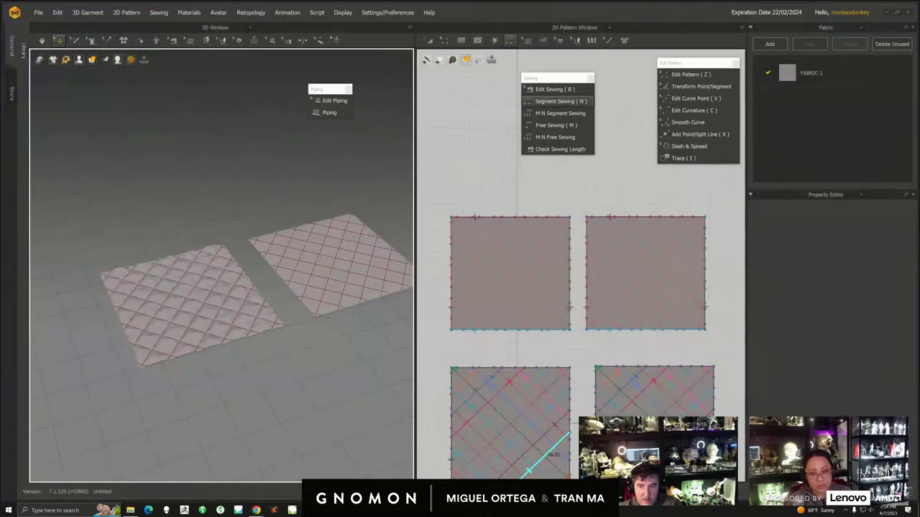
- Return to Marvelous Designer, activate Transform Pattern and select the underside square of the quilted cloth
click(587, 217)
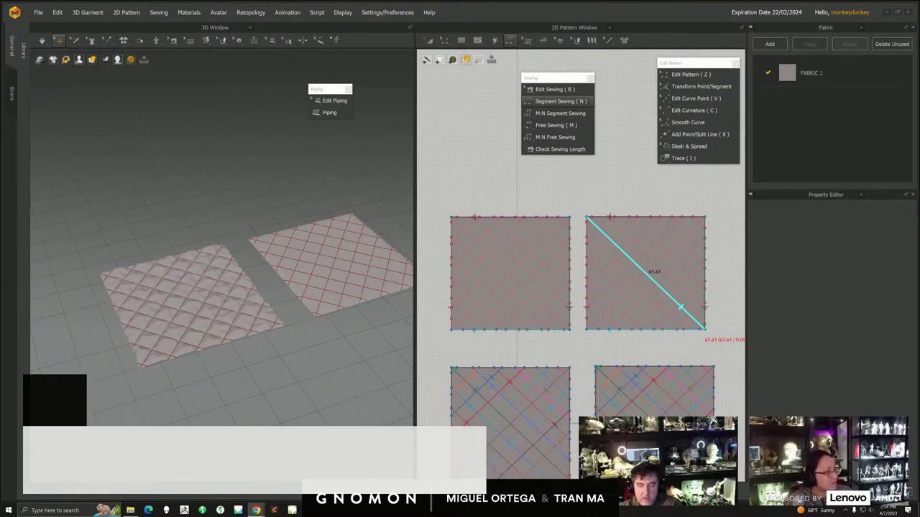
middle_drag(270, 323, 287, 314)
right_drag(291, 316, 309, 342)
click(287, 312)
middle_drag(519, 335, 502, 200)
scroll(511, 301, down, 3)
click(430, 40)
scroll(503, 262, up, 3)
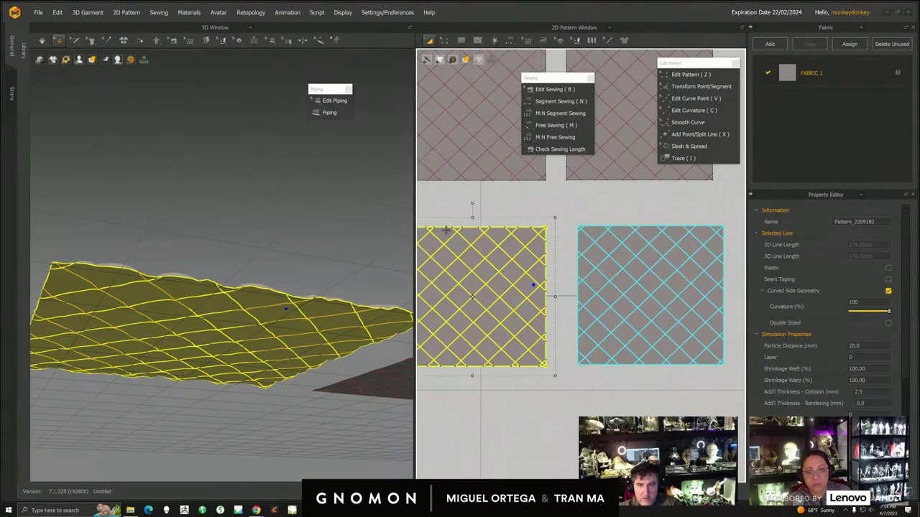
- Flip the normal of the quilted cloth's underside square
scroll(306, 321, up, 3)
right_click(326, 329)
click(325, 319)
right_click(325, 318)
click(355, 134)
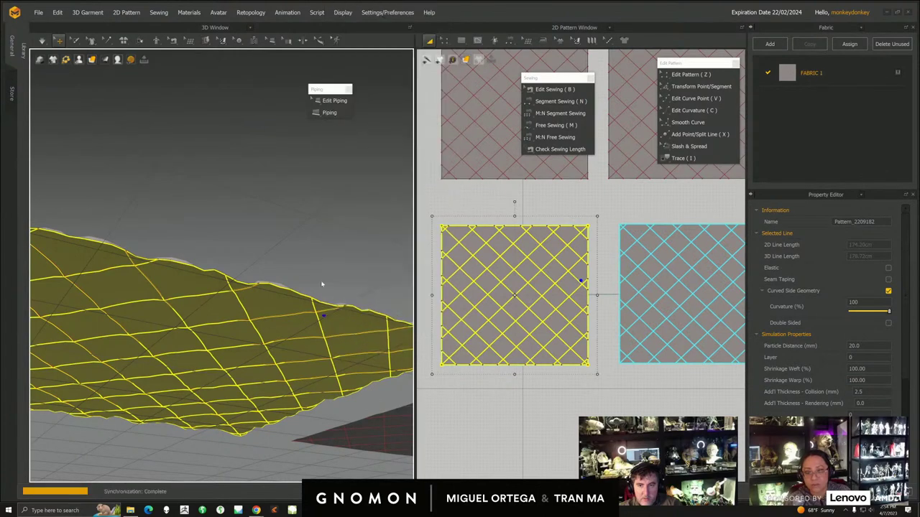
- Select both lower squares in the pattern layout and try to set their weft and warp shrinkage to 100
click(436, 210)
drag(434, 204, 607, 389)
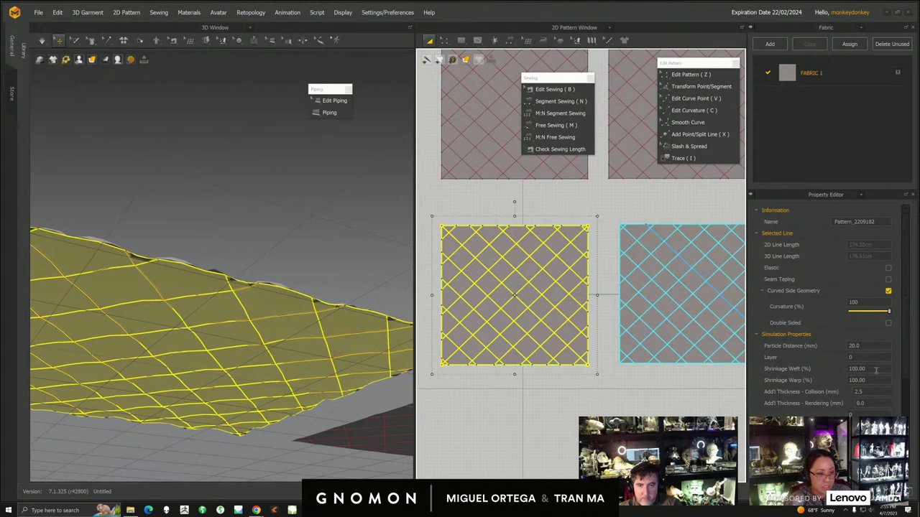
scroll(579, 266, down, 5)
drag(488, 236, 704, 342)
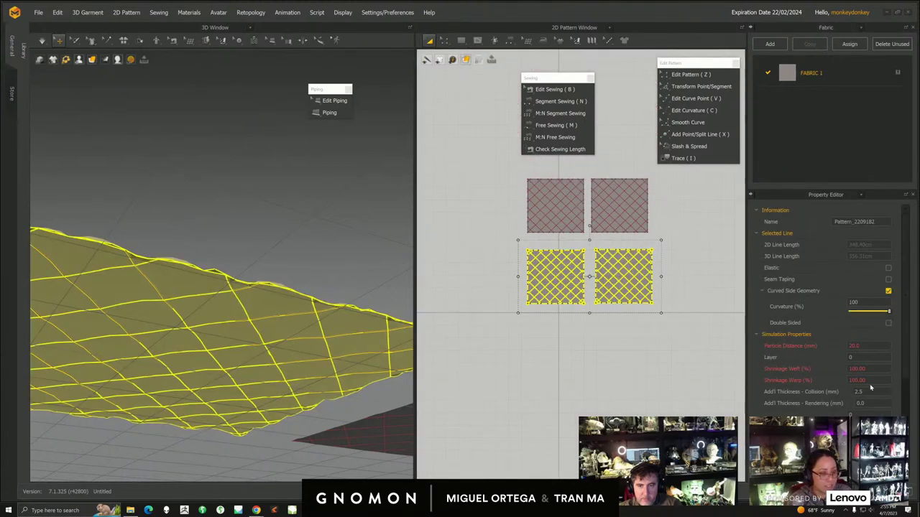
drag(867, 369, 834, 379)
text(100)
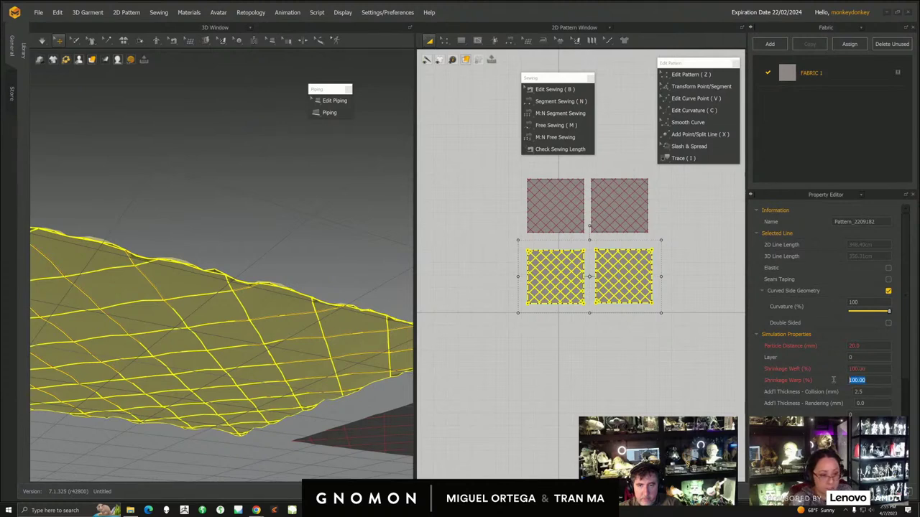
text(100)
- Set the particle distance of both lower squares to 10 mm and their pressure to 30
drag(871, 345, 838, 347)
text(1)
text(10)
key(Return)
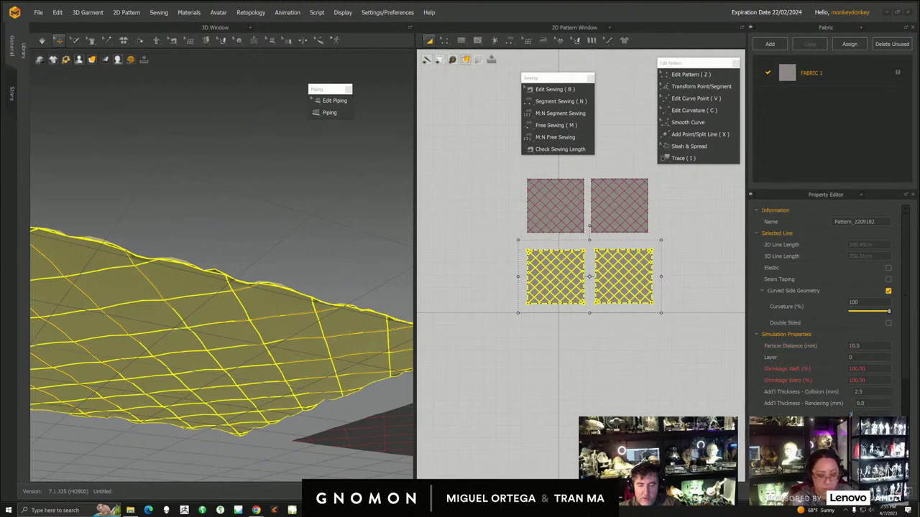
- Simulate the quilted squares with the new settings and view the cloth from below
right_drag(242, 243, 308, 254)
click(42, 42)
click(363, 228)
click(312, 216)
right_drag(309, 209, 304, 235)
- Try flipping the underside square's normal during simulation, stop the simulation and undo the last change
right_click(280, 244)
click(275, 243)
right_click(275, 242)
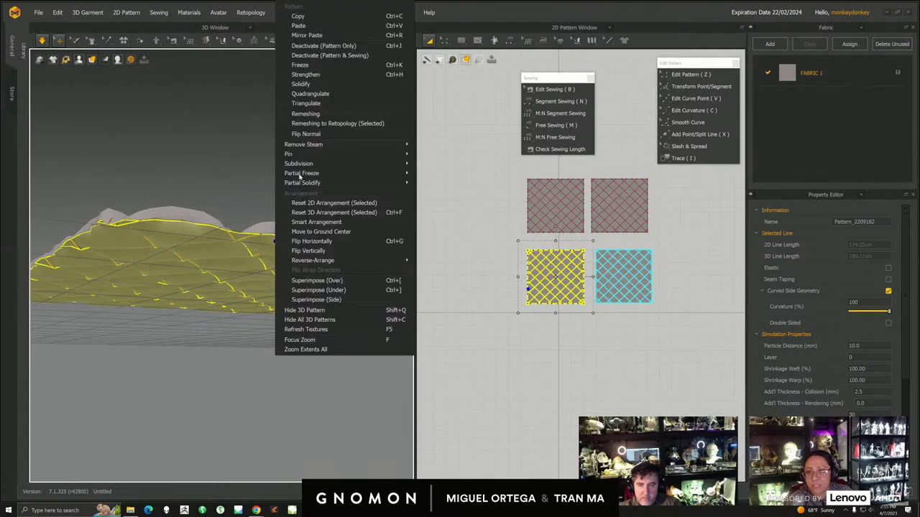
click(300, 136)
click(41, 40)
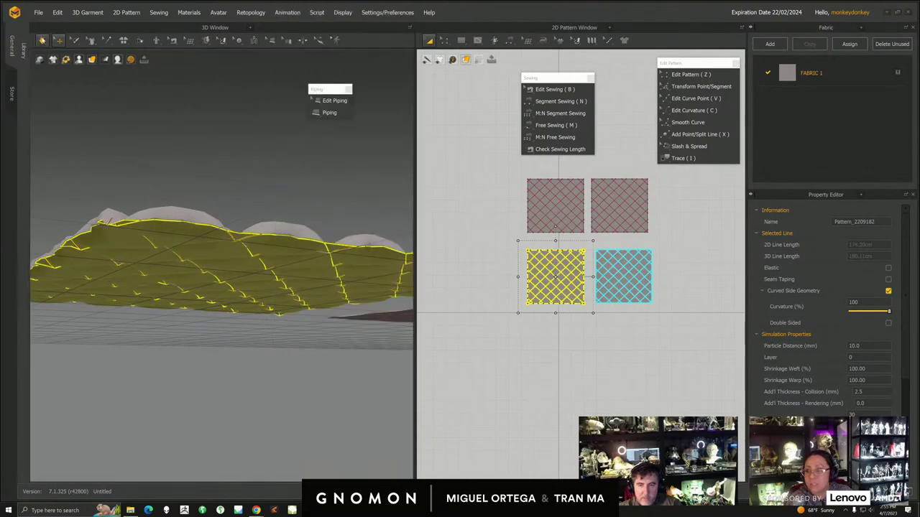
scroll(273, 260, down, 3)
key(ctrl+z)
- Select the underside square in 3D again and flip its normal with the simulation stopped
middle_drag(226, 165, 223, 236)
middle_drag(243, 326, 246, 281)
scroll(267, 266, up, 10)
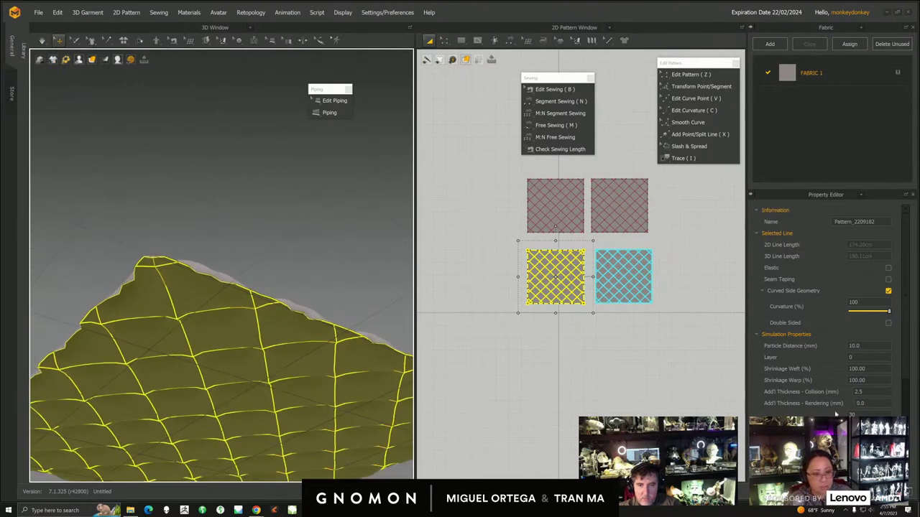
right_drag(279, 314, 296, 322)
click(296, 324)
right_drag(330, 366, 350, 359)
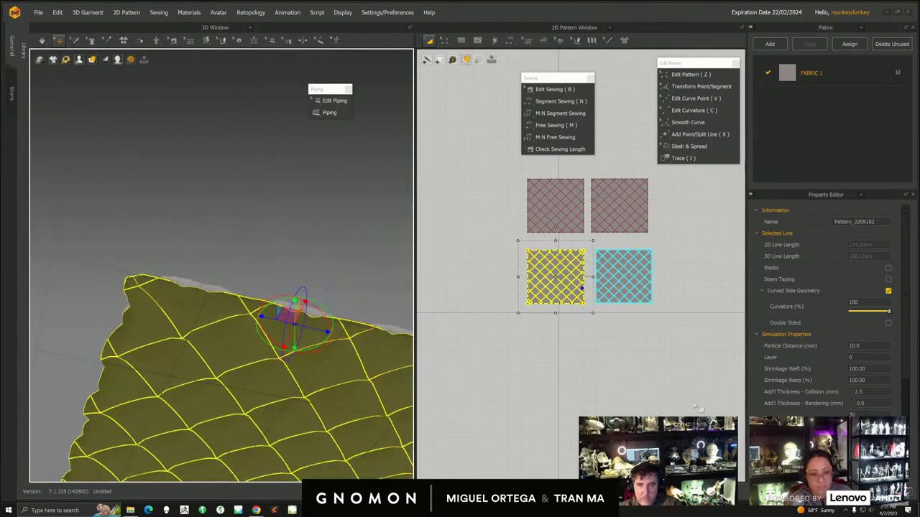
right_click(383, 357)
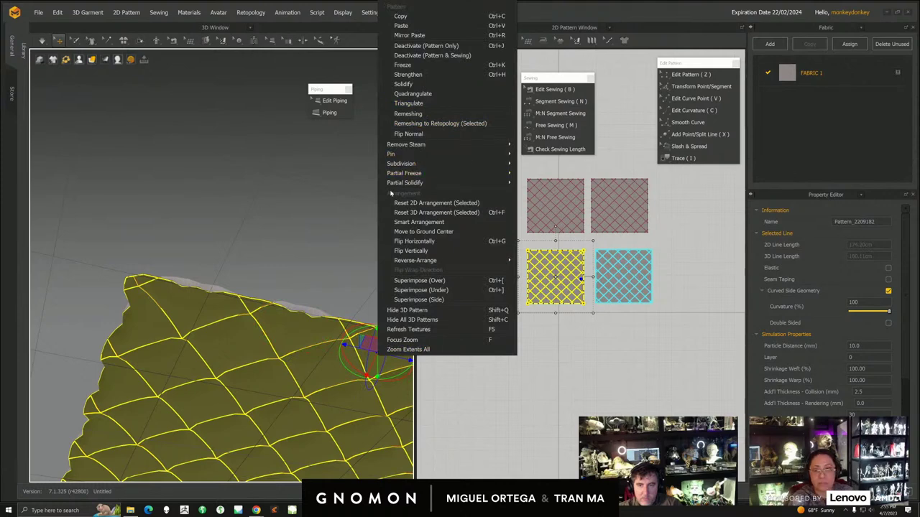
click(408, 133)
- Simulate the quilt with the flipped underside, clear the selection and view the puffed cloth from above
right_drag(343, 245, 332, 296)
click(42, 41)
click(301, 403)
right_drag(300, 403, 332, 353)
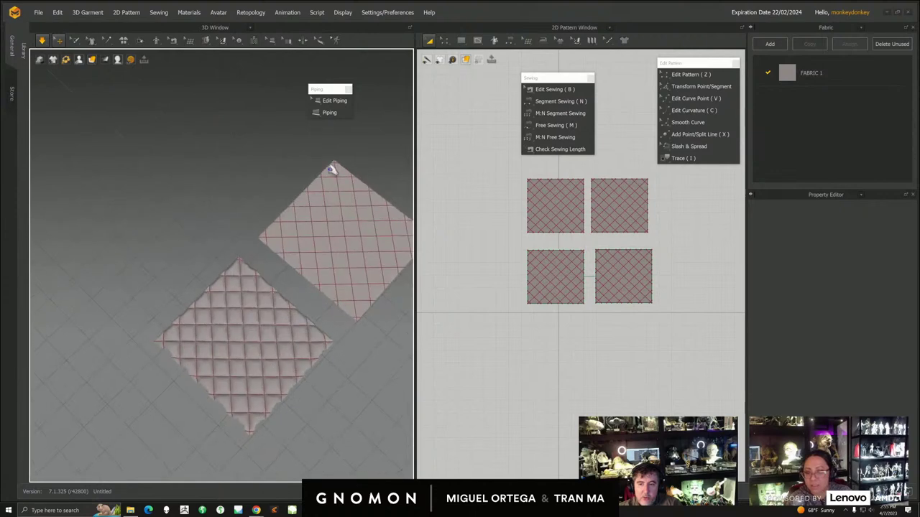
- Hide the internal lines on the 3D garment
click(343, 12)
mouse_move(348, 40)
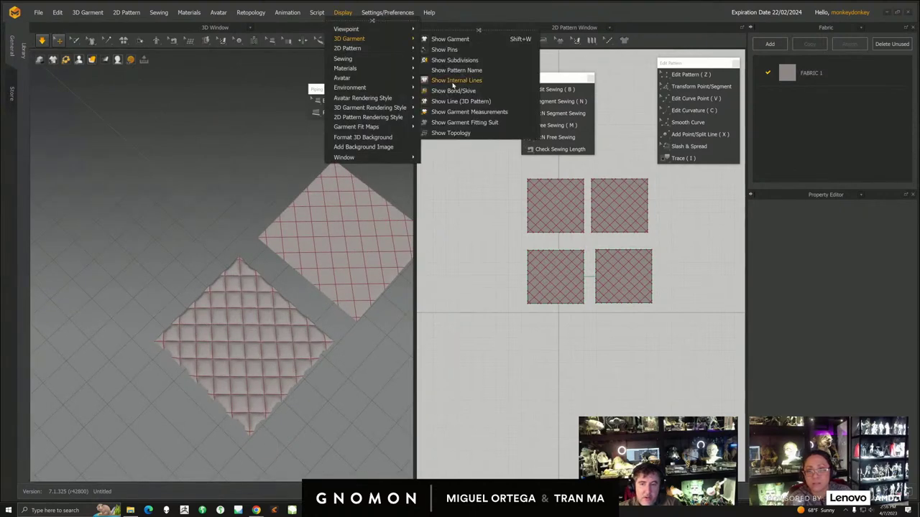
click(454, 80)
- Select both stacked layers of the quilted cloth in 3D and set their pressure to 0
right_drag(214, 194, 317, 267)
click(300, 256)
shift+click(297, 215)
key(space)
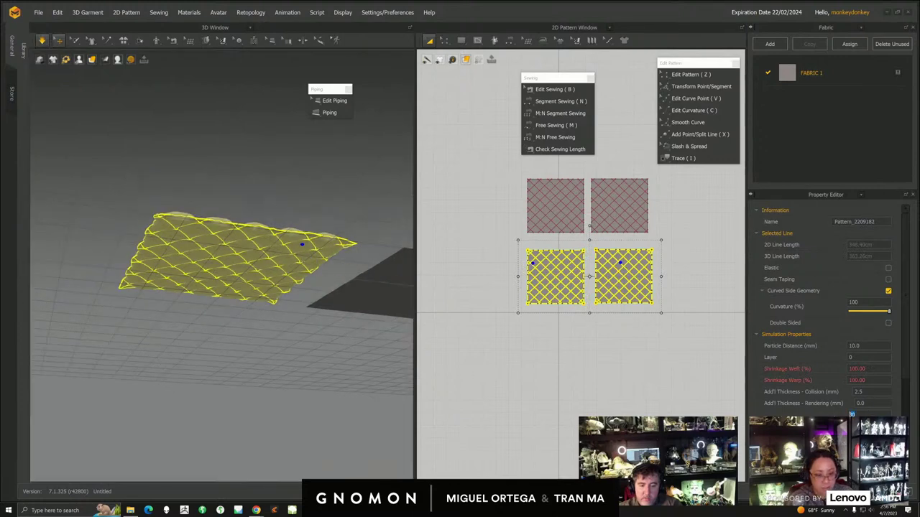
- Select only the upper layer of the quilted cloth in the 3D view
right_drag(304, 224, 301, 293)
middle_drag(332, 292, 365, 350)
click(366, 351)
click(346, 305)
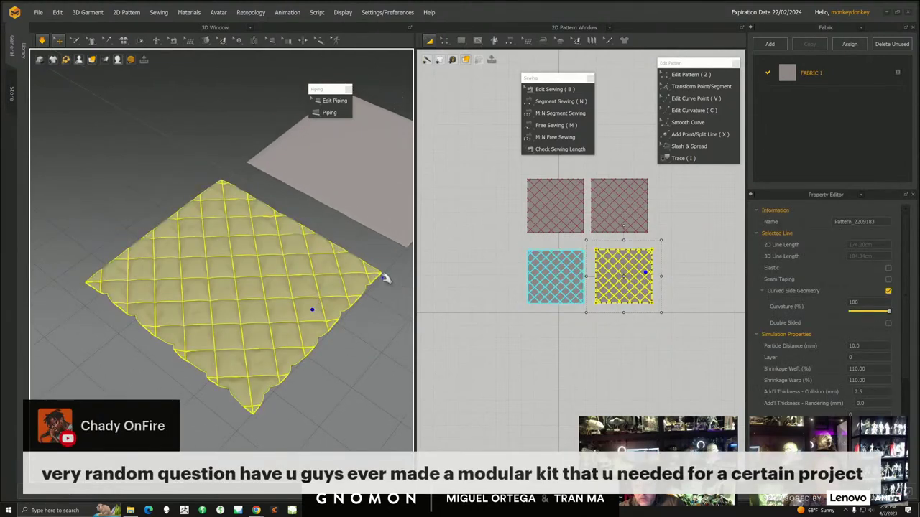